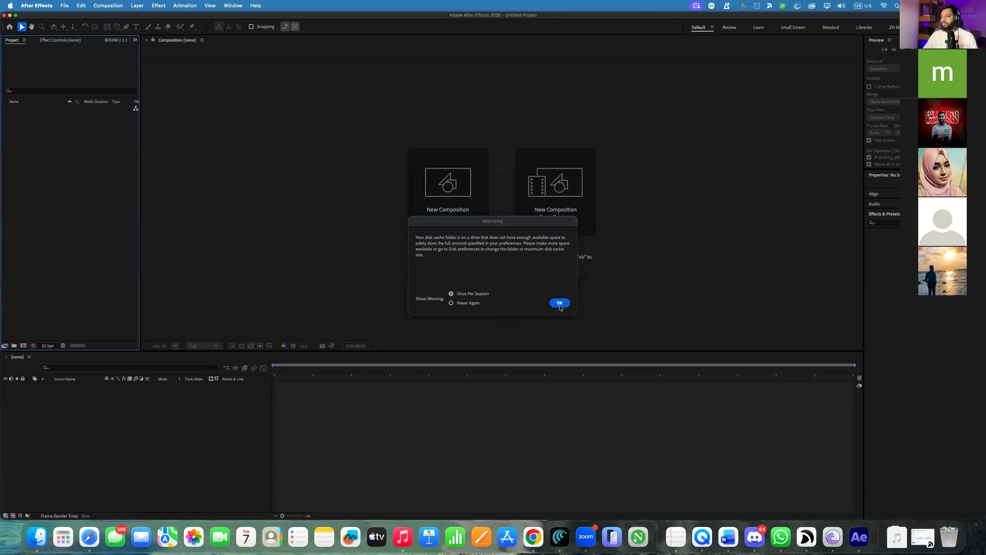
# Dismiss the disk cache warning and open the recent project "3d glb", accepting the missing files notice
pyautogui.click(560, 303)
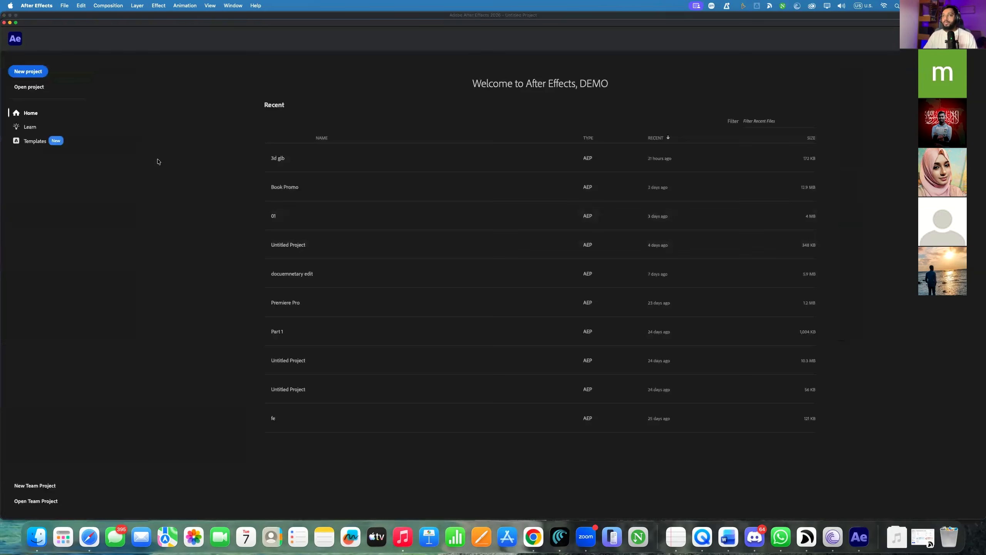
pyautogui.click(285, 158)
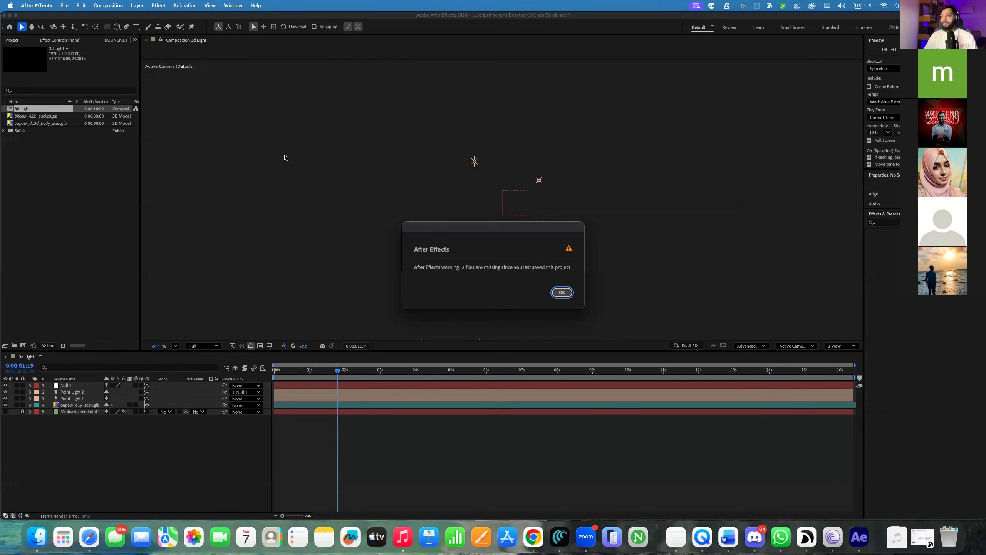
pyautogui.click(563, 292)
# Delete every item in the project, including the 3d Light composition, both 3D models and the Solids folder
pyautogui.moveTo(119, 195); pyautogui.dragTo(8, 107)
pyautogui.press('Delete')
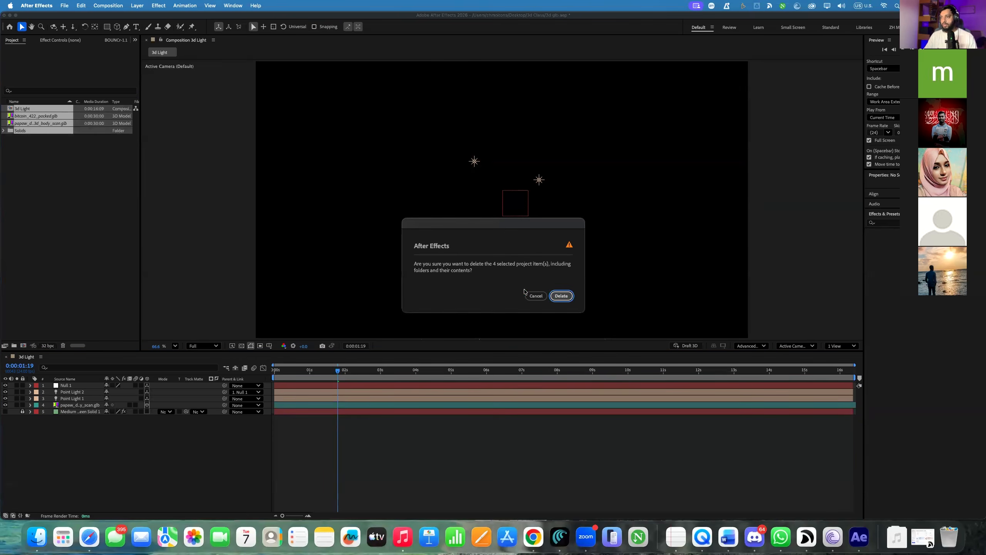
pyautogui.click(561, 295)
pyautogui.click(102, 428)
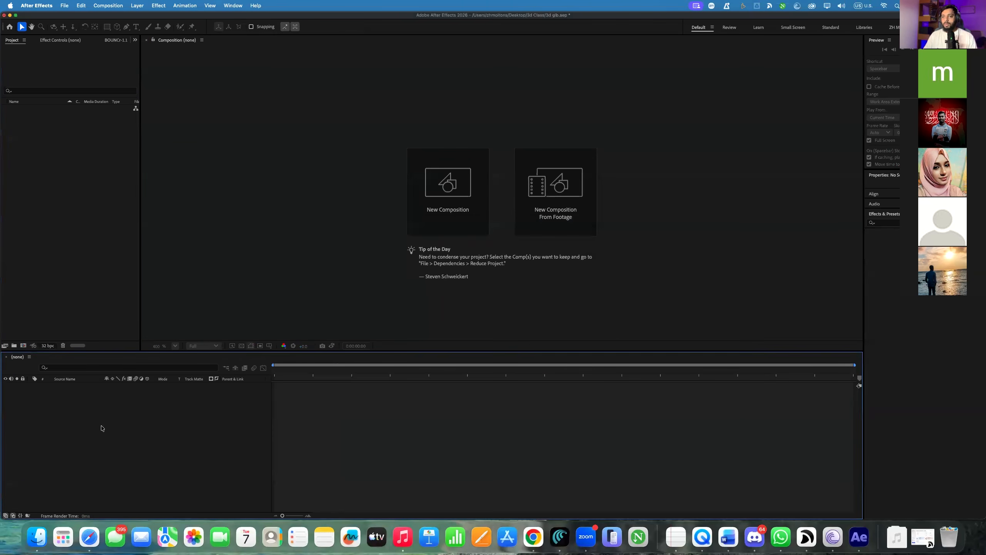
# Create a new 1920x1080, 24 fps composition named Comp 1 and fit it in the viewer
pyautogui.click(465, 195)
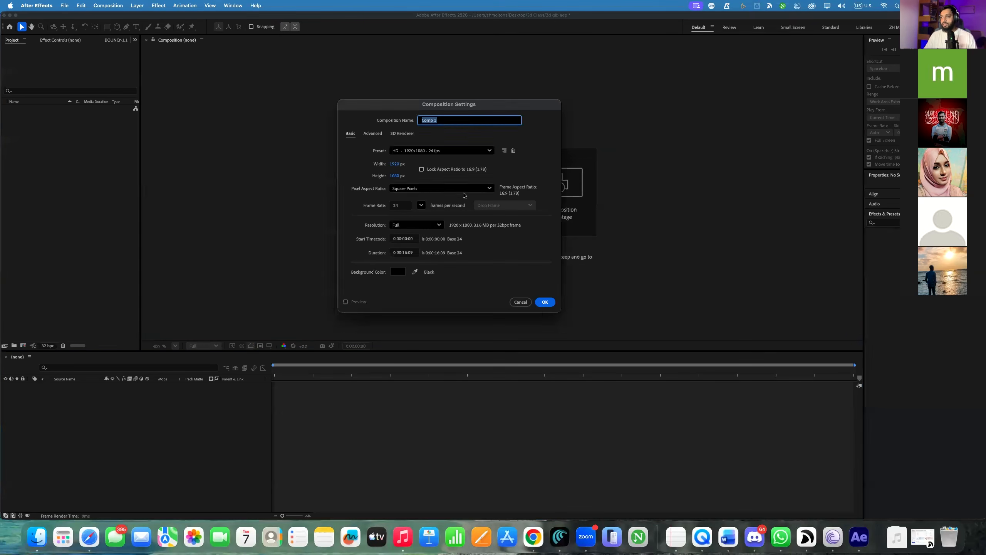
pyautogui.click(545, 302)
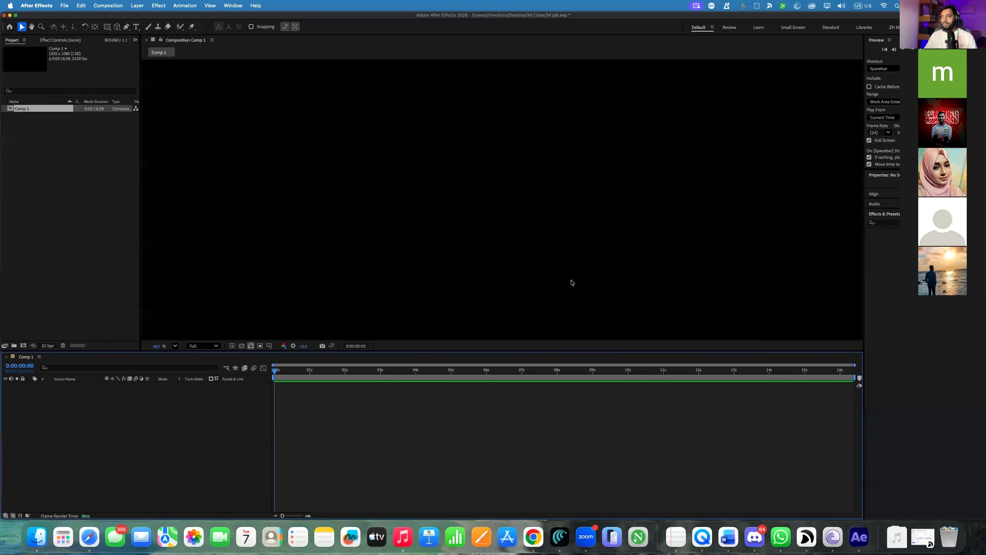
pyautogui.scroll(-5, 384, 226)
pyautogui.moveTo(359, 224); pyautogui.dragTo(481, 195)
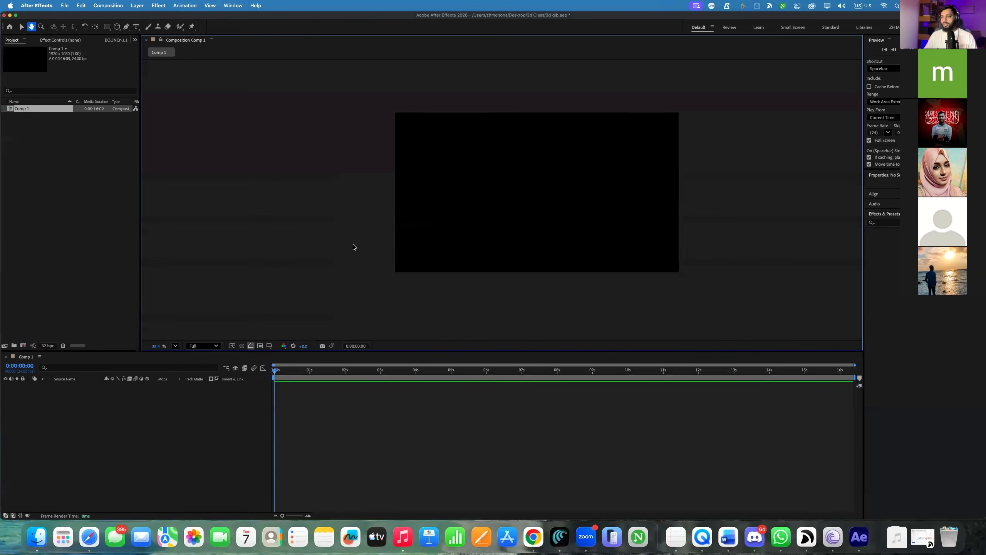
pyautogui.click(176, 345)
pyautogui.click(182, 366)
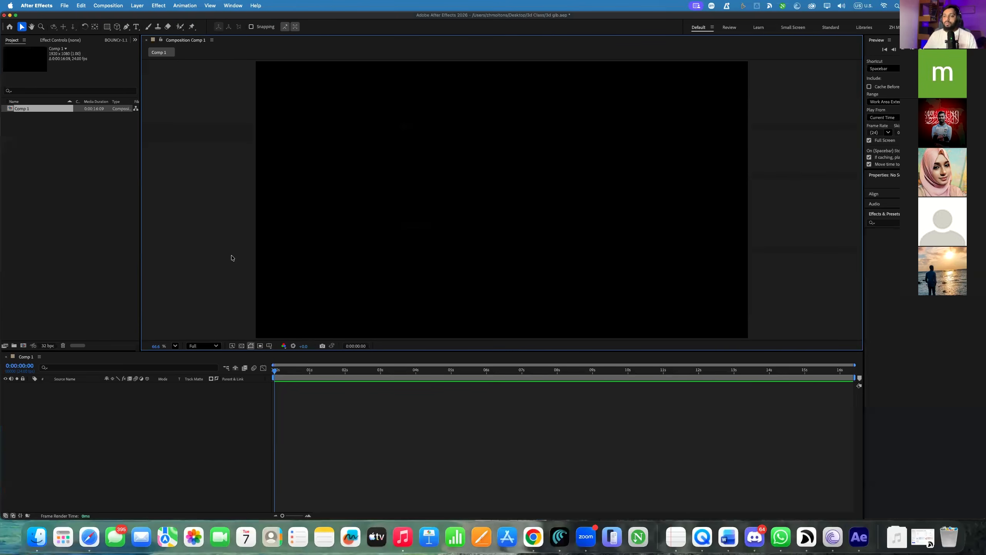
# Import dwarfs_statue.glb from the Downloads folder into the project
pyautogui.click(65, 175)
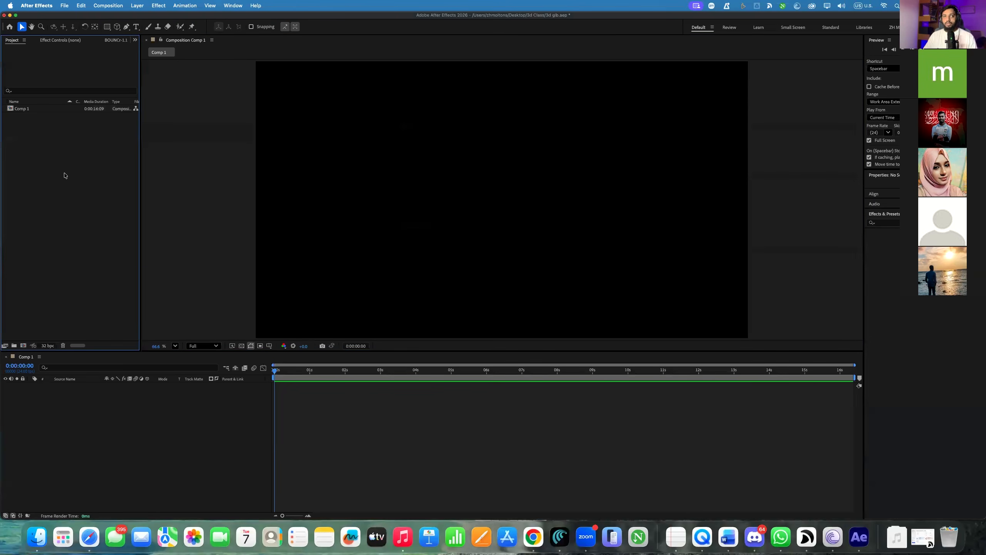
pyautogui.doubleClick(65, 175)
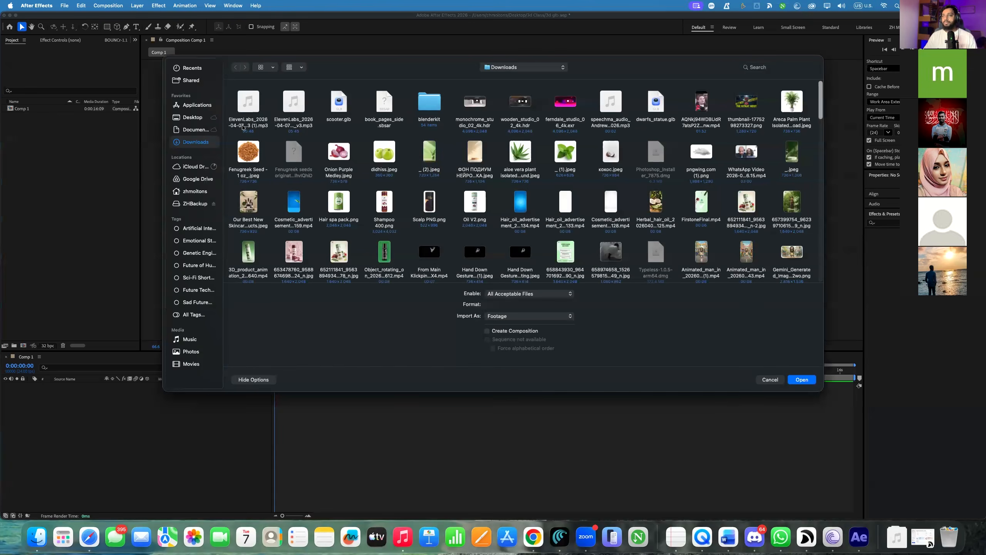
pyautogui.click(344, 113)
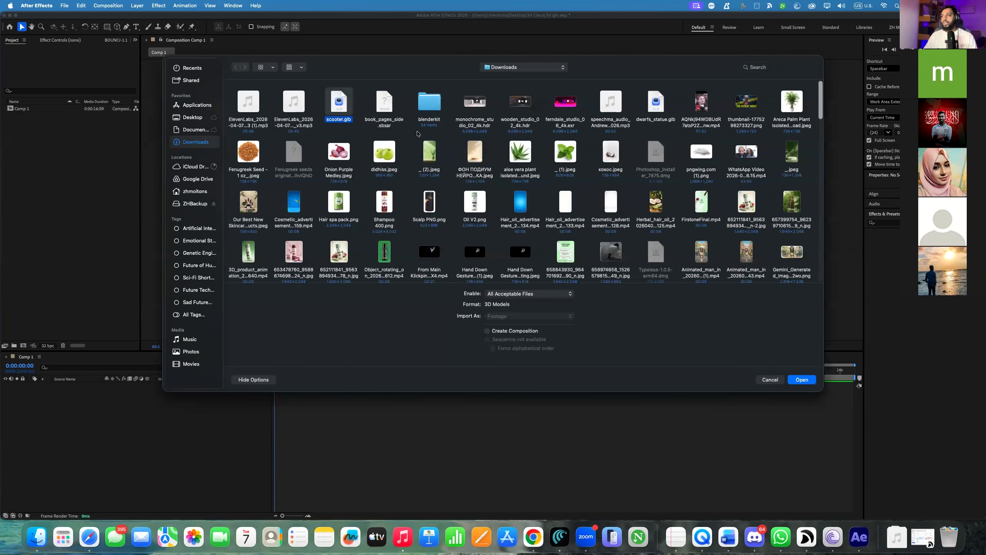
pyautogui.click(384, 106)
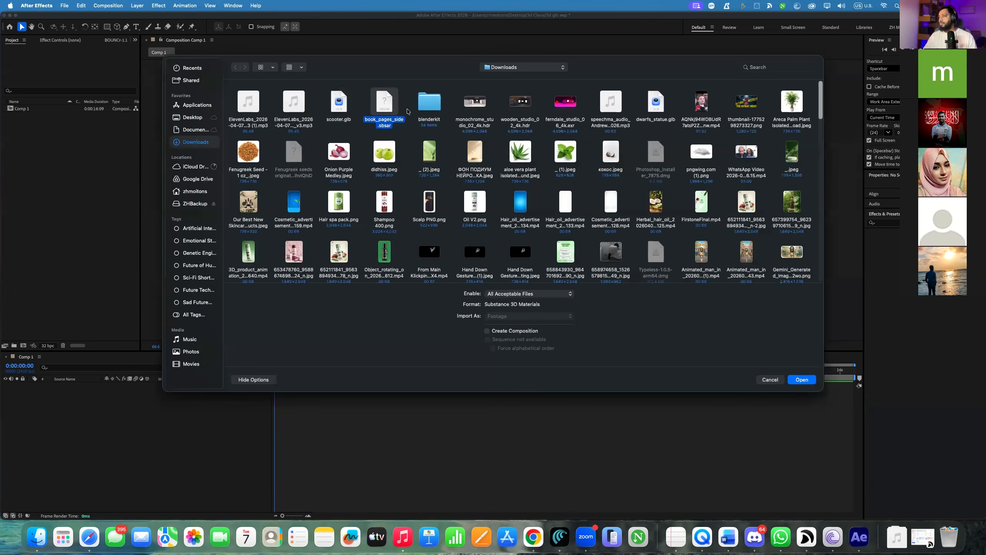
pyautogui.doubleClick(652, 102)
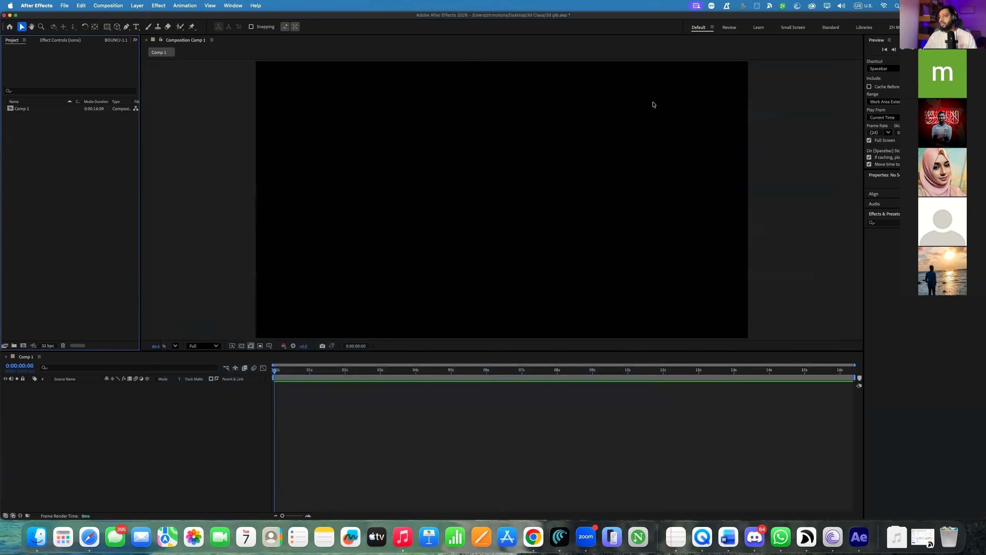
# Add dwarfs_statue.glb to the Comp 1 timeline and match the model's object scale to the comp size
pyautogui.moveTo(22, 119); pyautogui.dragTo(95, 392)
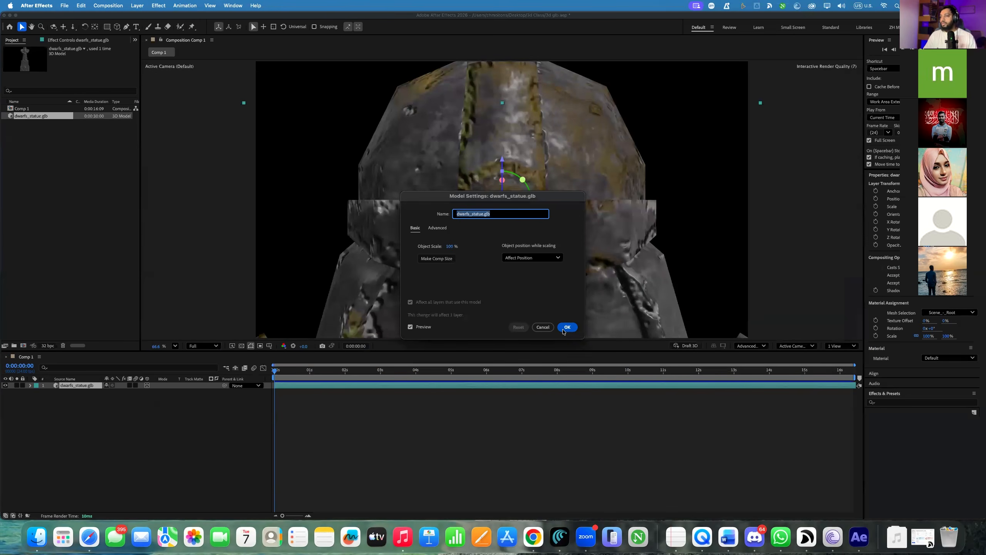
pyautogui.click(433, 258)
pyautogui.click(576, 329)
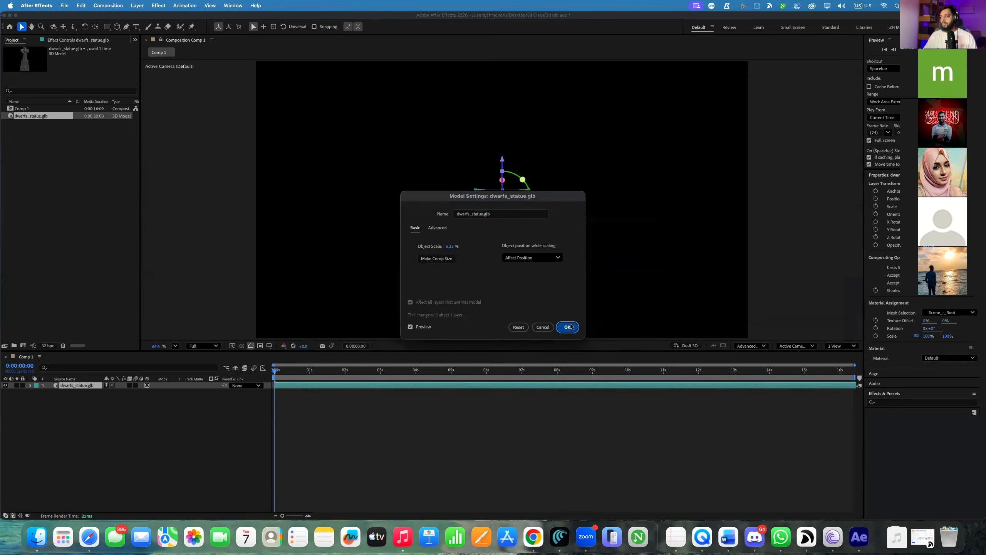
# Scale the dwarf statue layer to 166% and move it upward in the frame
pyautogui.press('s')
pyautogui.moveTo(111, 395); pyautogui.dragTo(138, 395)
pyautogui.click(503, 237)
pyautogui.moveTo(502, 237); pyautogui.dragTo(501, 191)
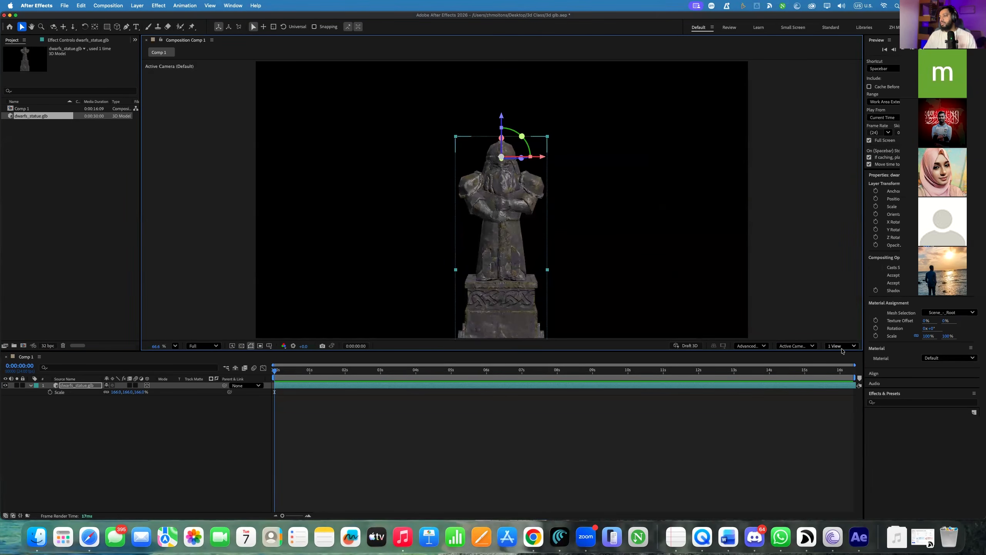
# Switch the viewer to a 2 Views layout and show the statue's head from above in Custom View 1
pyautogui.click(841, 346)
pyautogui.click(850, 376)
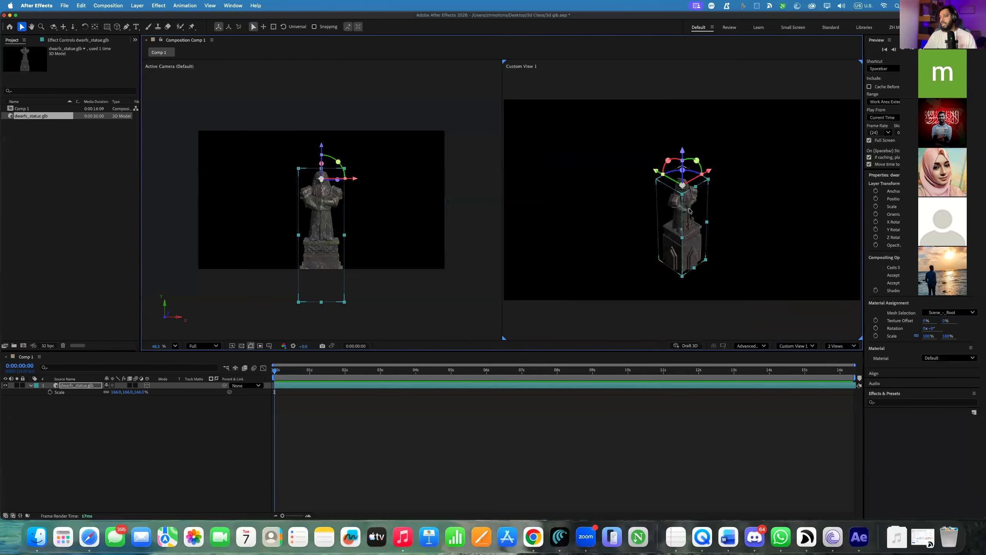
pyautogui.scroll(2, 691, 212)
pyautogui.moveTo(698, 189); pyautogui.dragTo(678, 253)
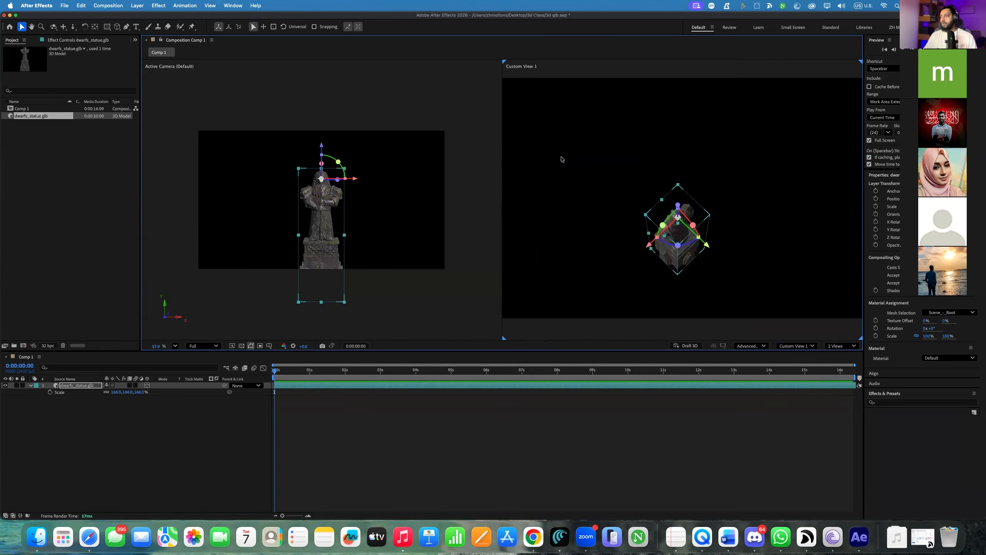
pyautogui.scroll(10, 661, 200)
pyautogui.press('space')
pyautogui.moveTo(801, 212); pyautogui.dragTo(688, 136)
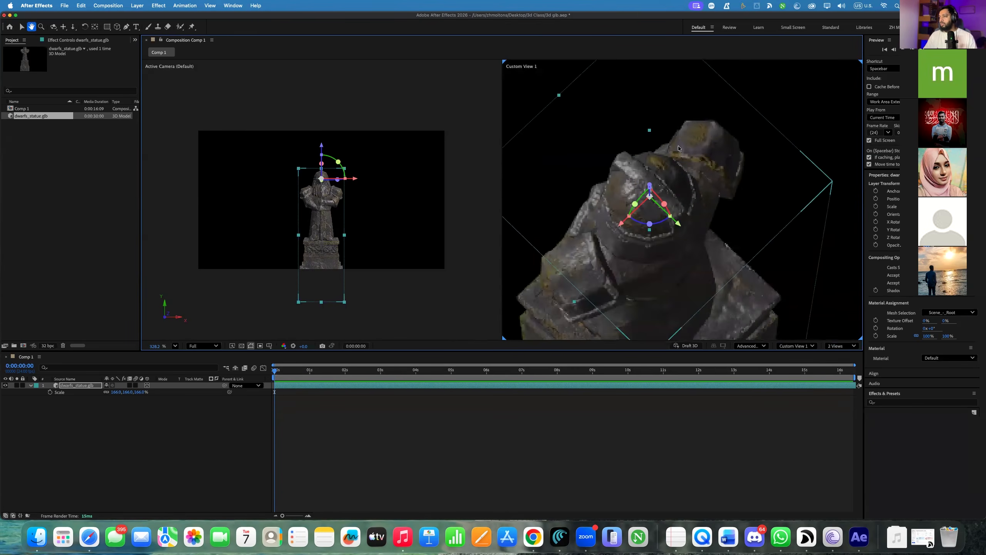
pyautogui.scroll(4, 675, 151)
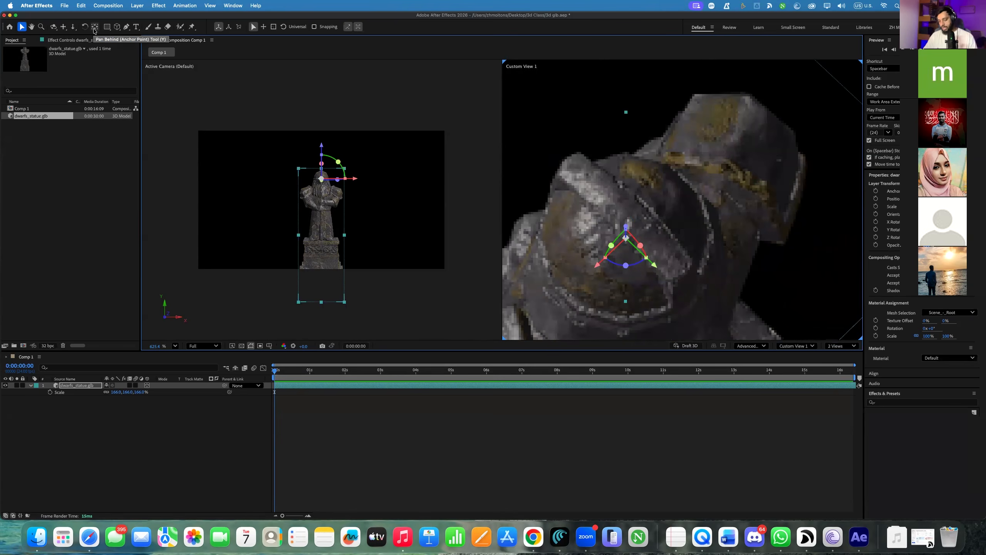
# Centre the statue's anchor point within the model using the Pan Behind (Anchor Point) tool
pyautogui.doubleClick(95, 29)
pyautogui.scroll(-5, 614, 215)
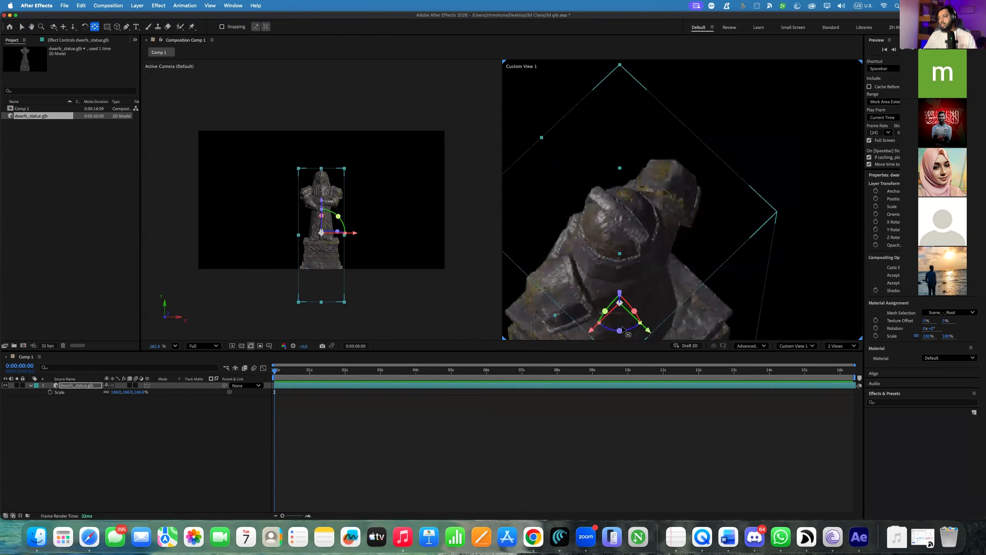
pyautogui.scroll(4, 633, 311)
pyautogui.scroll(2, 643, 331)
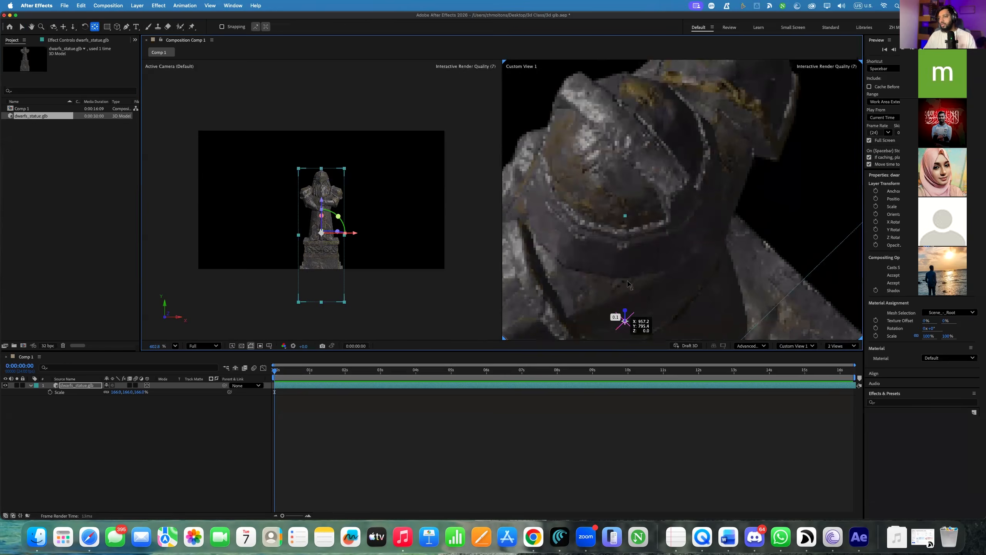
pyautogui.scroll(-2, 627, 303)
pyautogui.scroll(3, 625, 291)
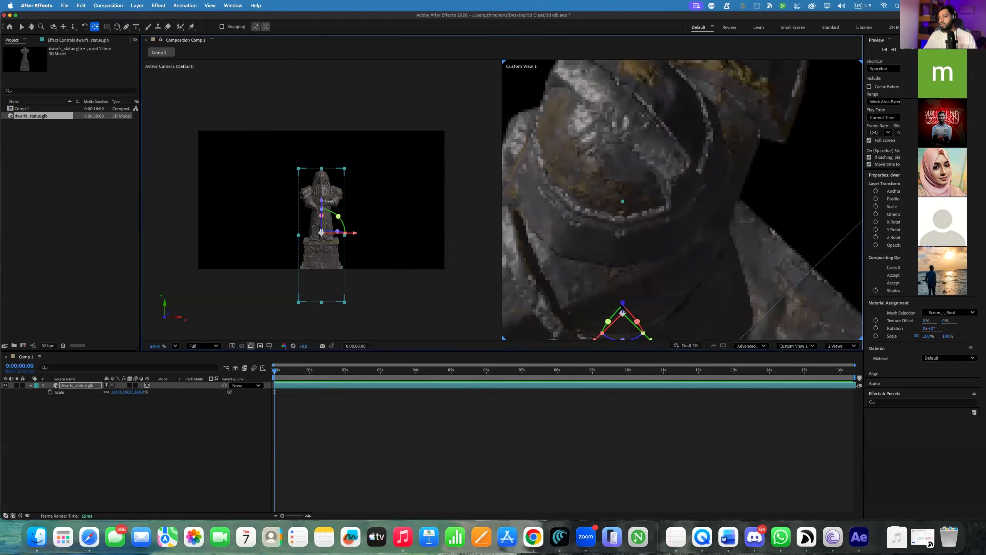
pyautogui.scroll(5, 629, 322)
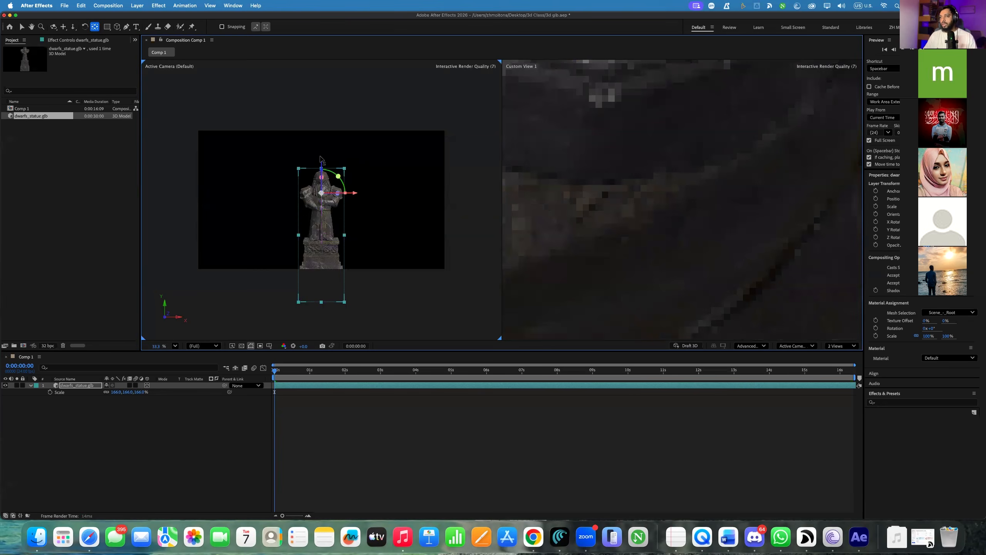
# Move the anchor point straight up to the top of the statue's head and check its placement in Custom View 1
pyautogui.scroll(3, 338, 166)
pyautogui.scroll(3, 337, 166)
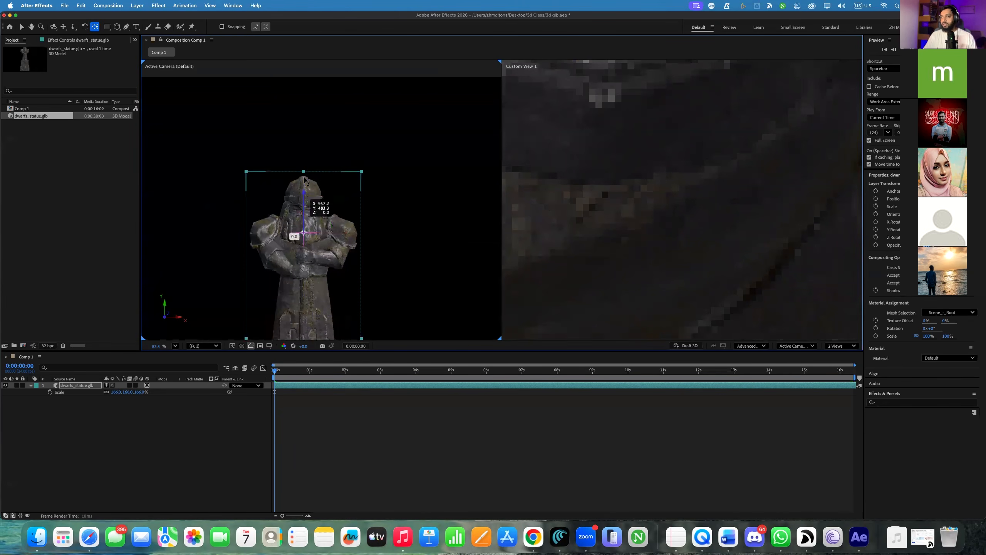
pyautogui.moveTo(309, 135); pyautogui.dragTo(309, 131)
pyautogui.press('space')
pyautogui.moveTo(660, 133); pyautogui.dragTo(688, 304)
pyautogui.moveTo(679, 87); pyautogui.dragTo(689, 262)
pyautogui.scroll(-10, 663, 192)
pyautogui.scroll(8, 650, 191)
pyautogui.scroll(2, 650, 191)
pyautogui.press('space')
pyautogui.moveTo(675, 172); pyautogui.dragTo(687, 249)
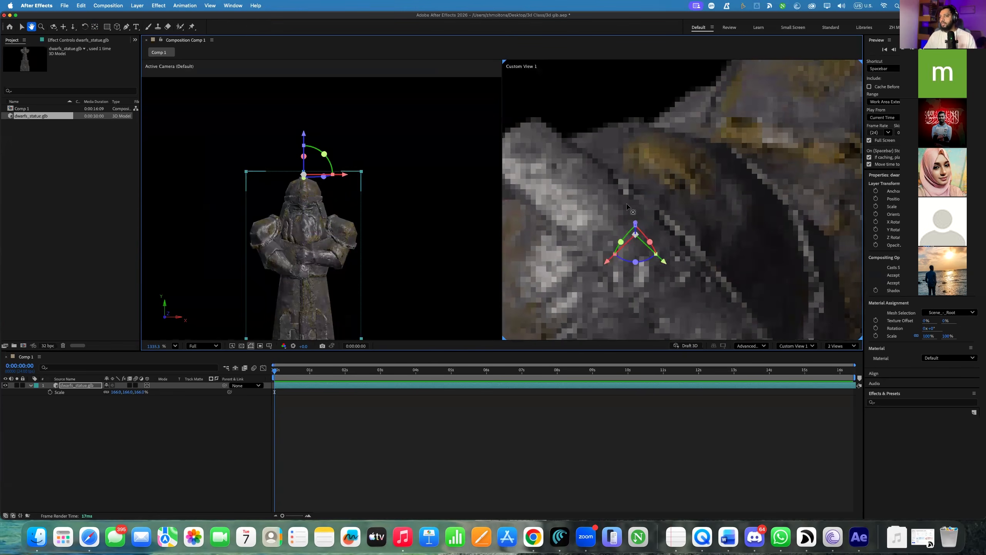
pyautogui.scroll(-8, 677, 232)
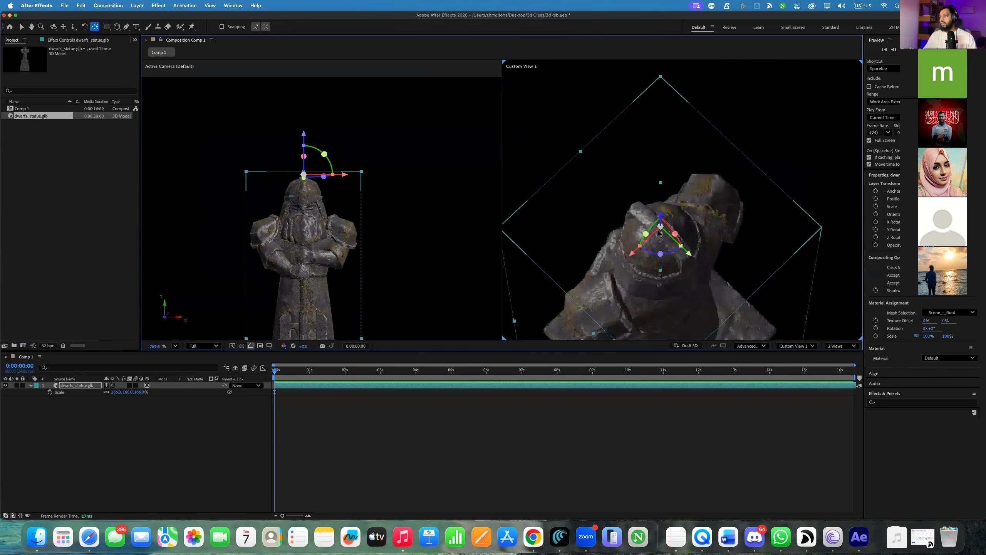
pyautogui.scroll(-2, 597, 218)
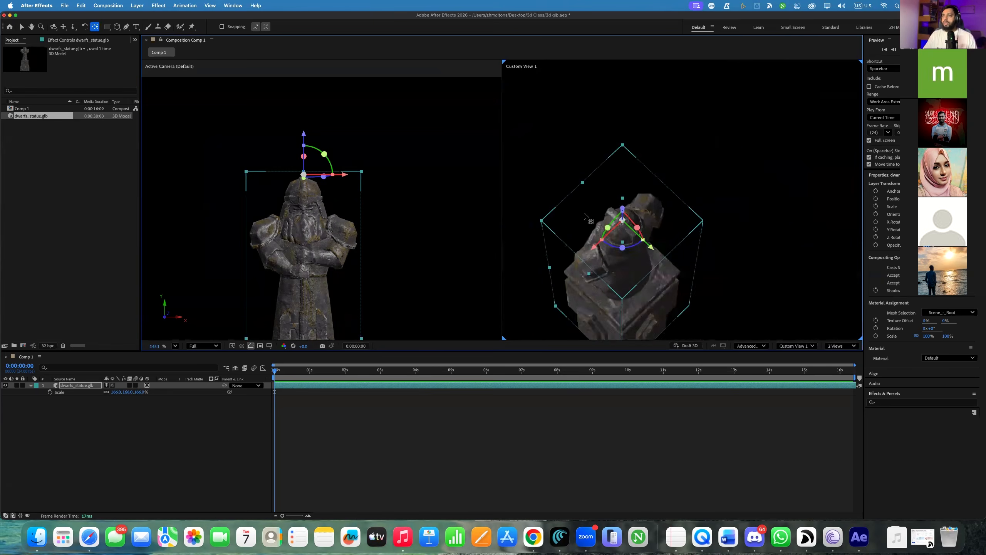
# Open the application preferences and review the Memory & CPU, Scripting & Expressions, Video, Audio and Disk settings
pyautogui.click(37, 5)
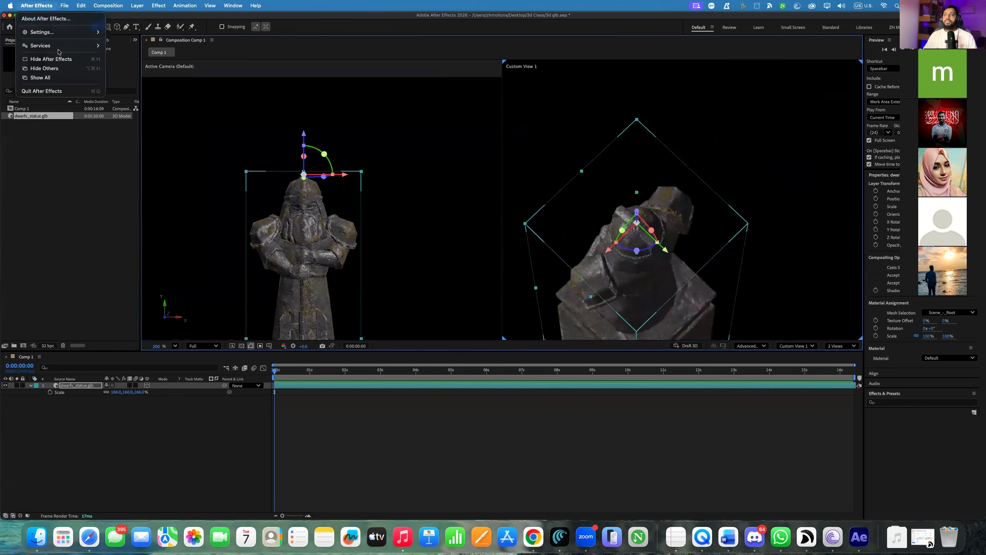
pyautogui.moveTo(48, 31)
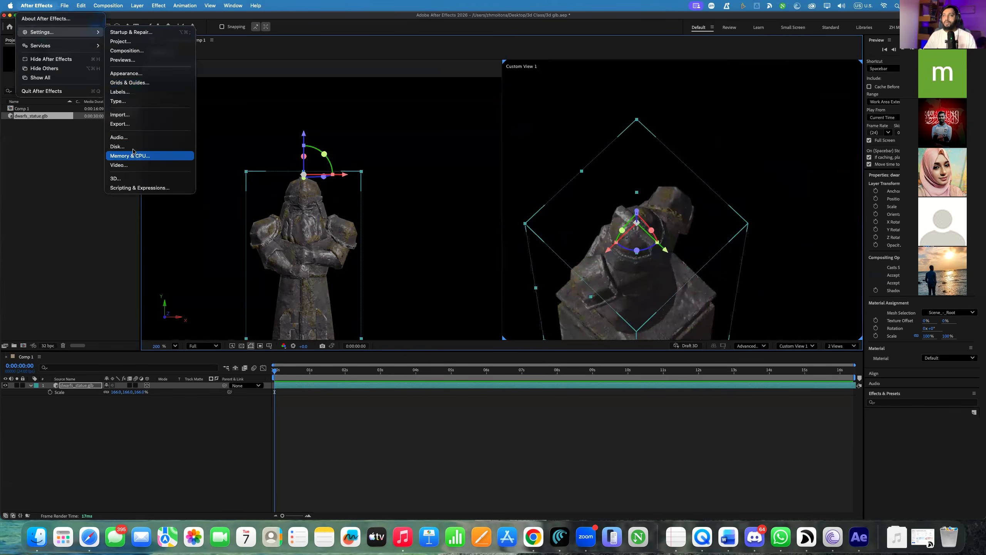
pyautogui.click(125, 156)
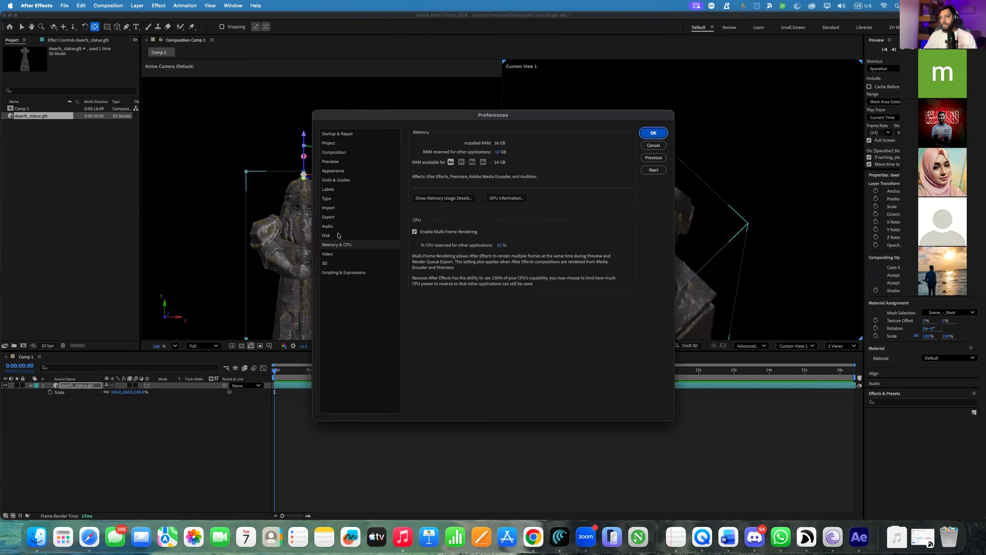
pyautogui.click(338, 273)
pyautogui.click(328, 253)
pyautogui.click(327, 227)
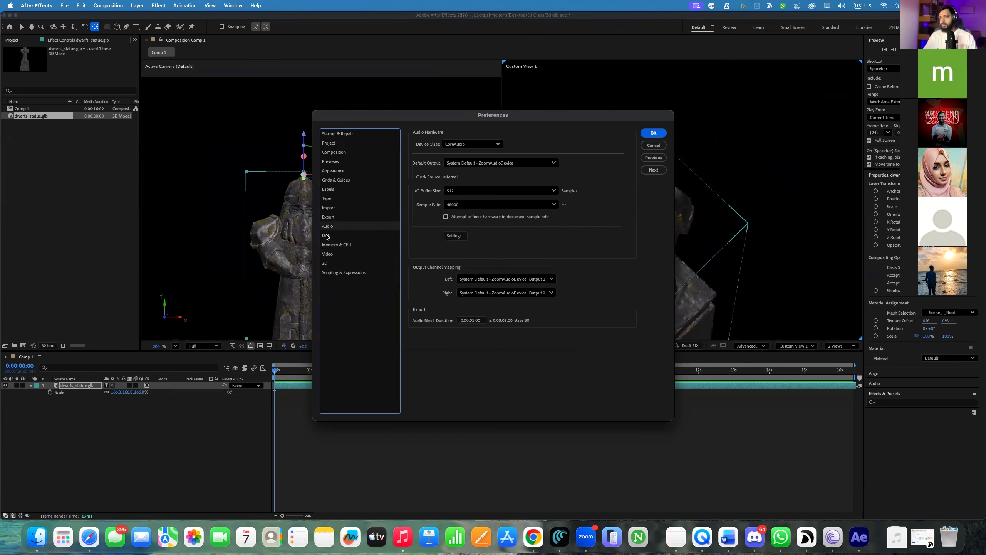
pyautogui.click(327, 236)
pyautogui.click(336, 245)
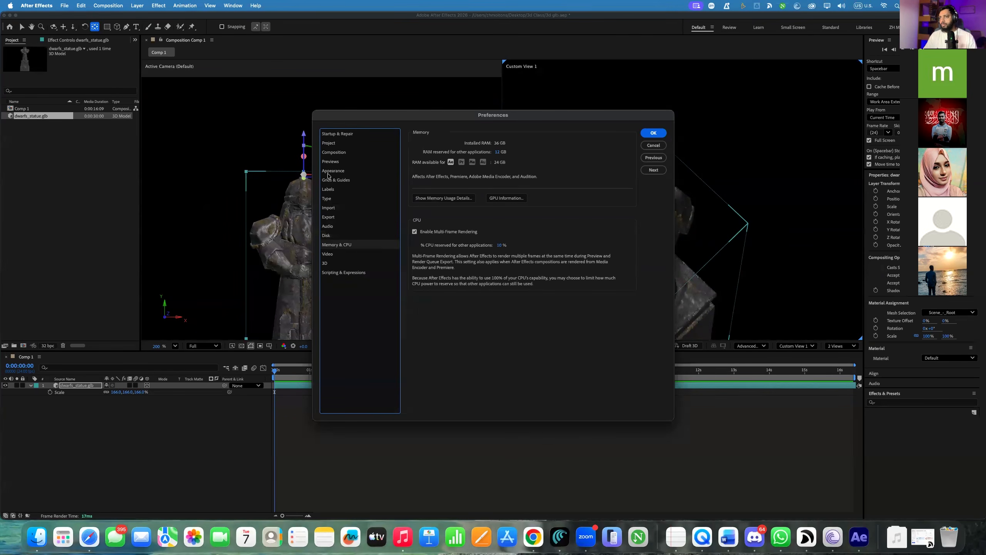
# Review the Appearance, Labels, Import, Export, Audio and Disk cache preferences, and close the preferences
pyautogui.click(328, 172)
pyautogui.click(328, 189)
pyautogui.click(329, 208)
pyautogui.click(329, 217)
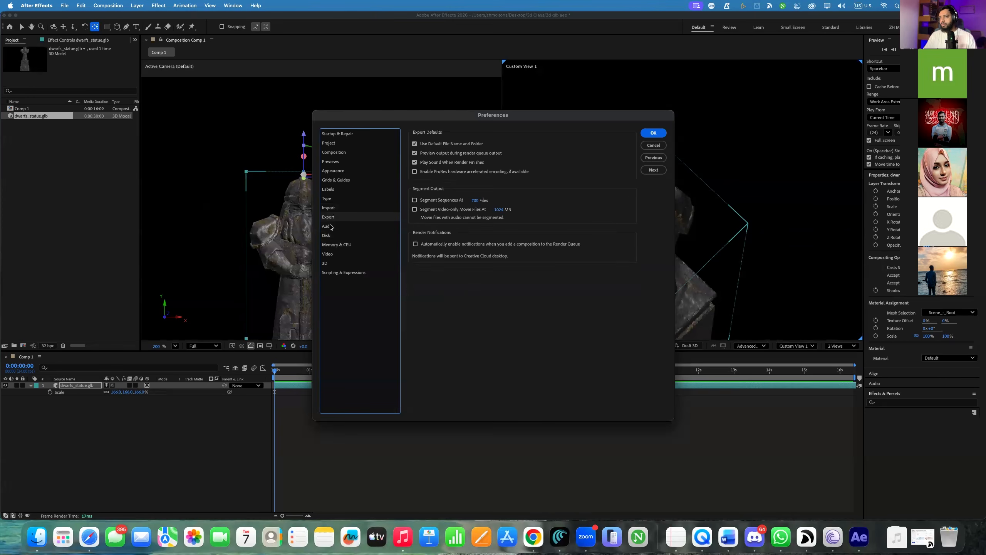
pyautogui.click(331, 227)
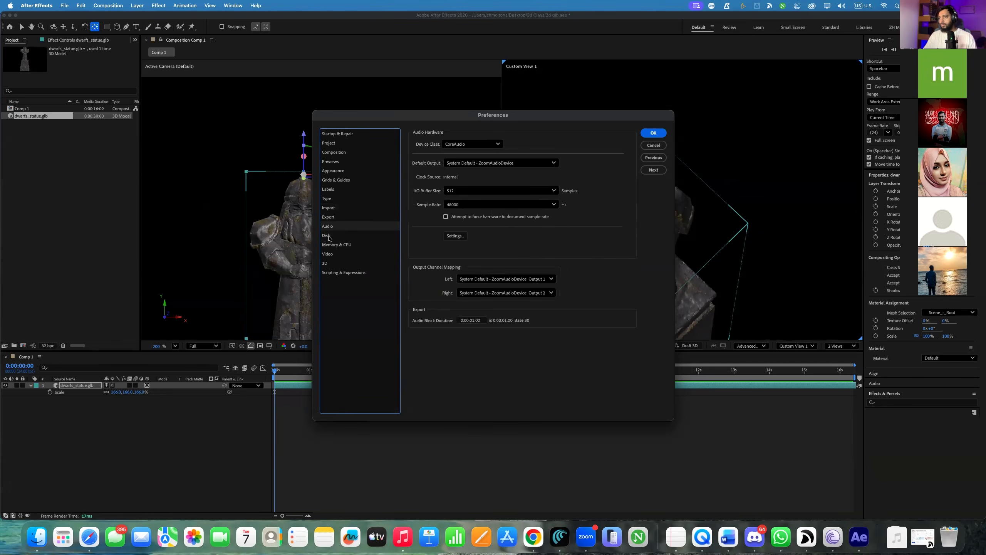
pyautogui.click(327, 236)
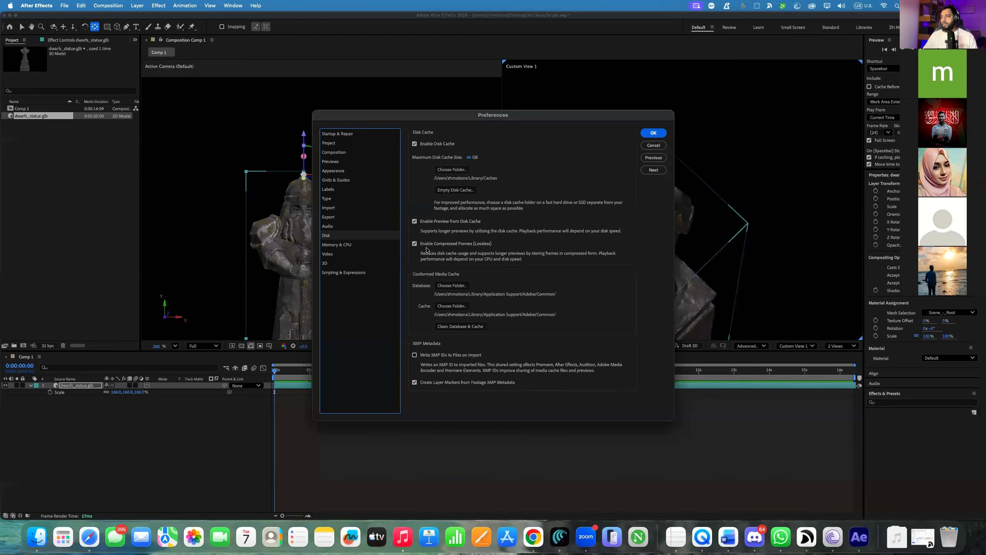
pyautogui.click(653, 133)
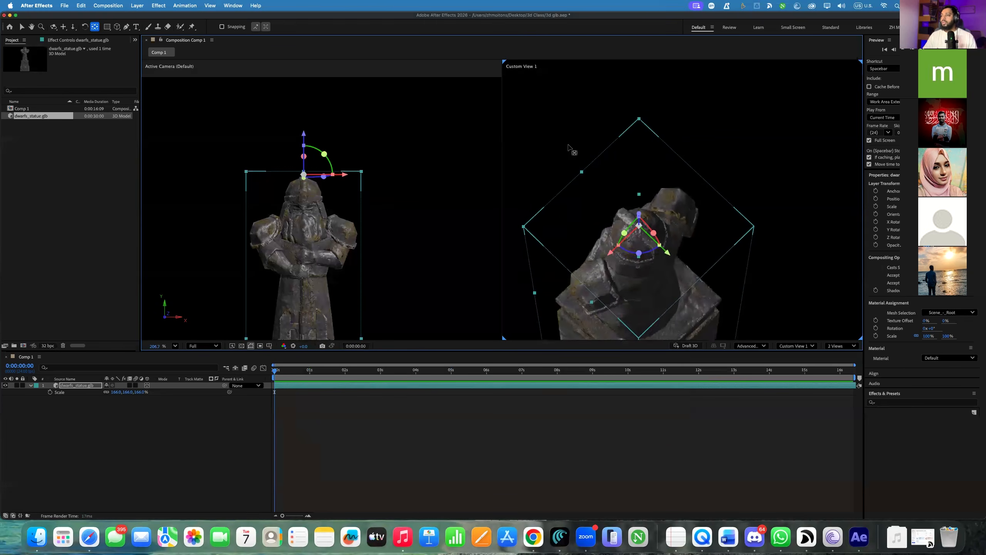
# Inspect the anchor point on the statue's head from above at different magnifications, keeping Custom View 1 active
pyautogui.scroll(5, 606, 148)
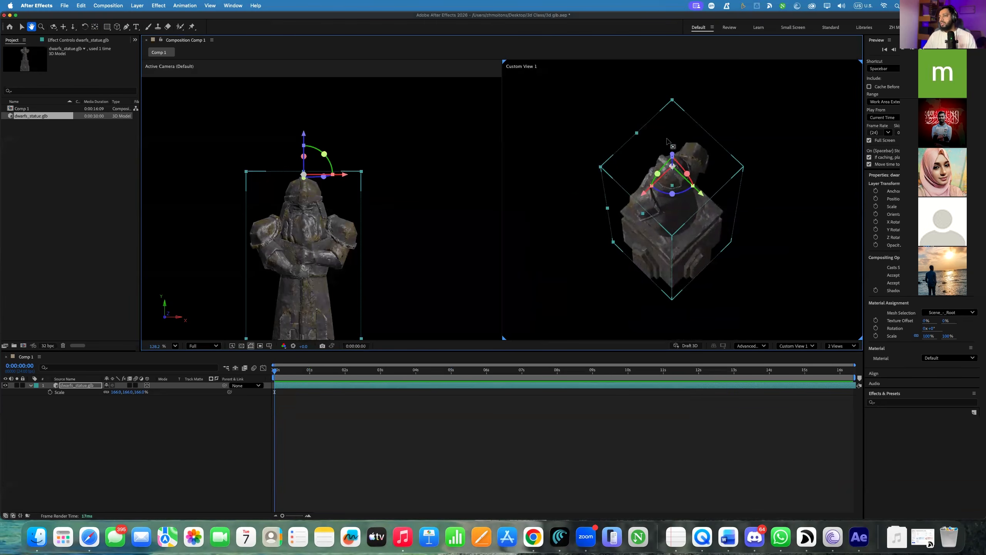
pyautogui.press('space')
pyautogui.moveTo(701, 168); pyautogui.dragTo(697, 131)
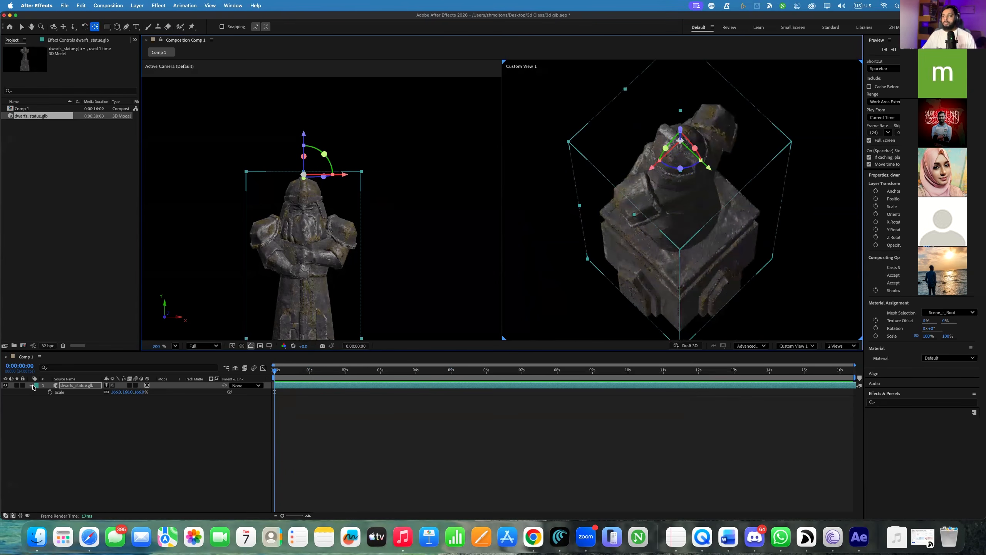
pyautogui.scroll(-10, 622, 233)
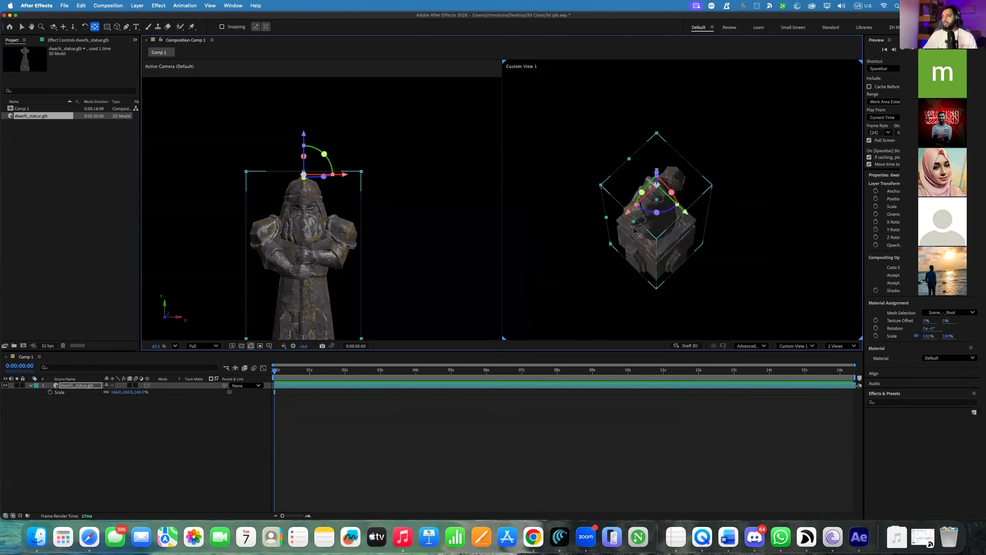
pyautogui.press('space')
pyautogui.press('space')
pyautogui.click(836, 347)
pyautogui.click(802, 348)
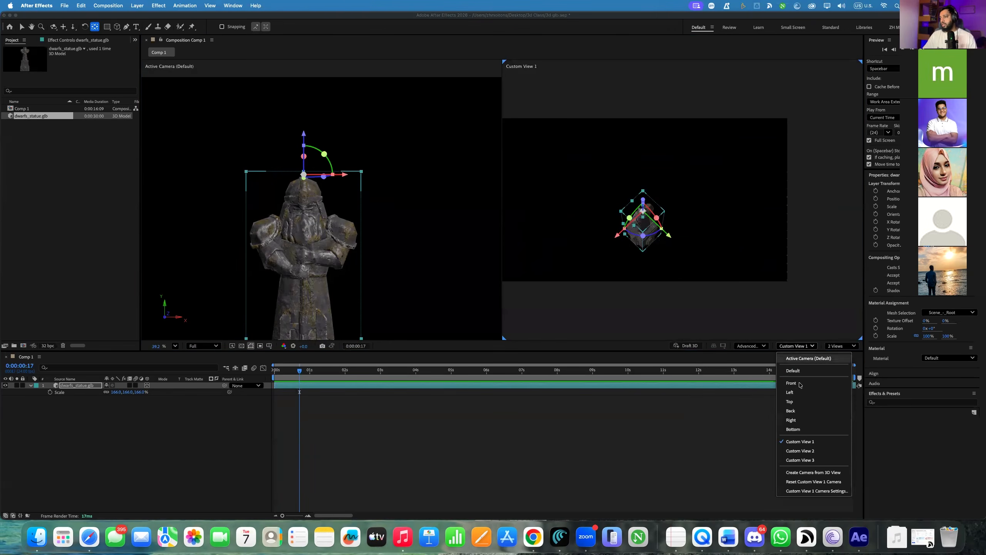
pyautogui.click(791, 442)
pyautogui.press('space')
pyautogui.scroll(-1, 647, 233)
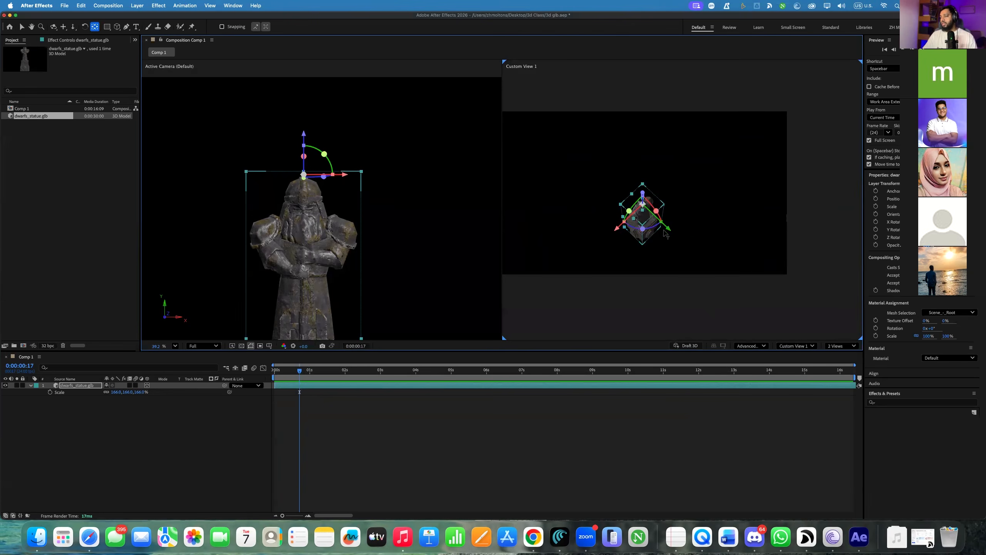
# Orbit Custom View 1 to a lower side angle that shows the statue's full height and pedestal
pyautogui.moveTo(662, 229); pyautogui.dragTo(887, 183)
pyautogui.scroll(8, 687, 228)
pyautogui.scroll(3, 687, 229)
pyautogui.moveTo(759, 201); pyautogui.dragTo(741, 257)
pyautogui.scroll(-4, 747, 257)
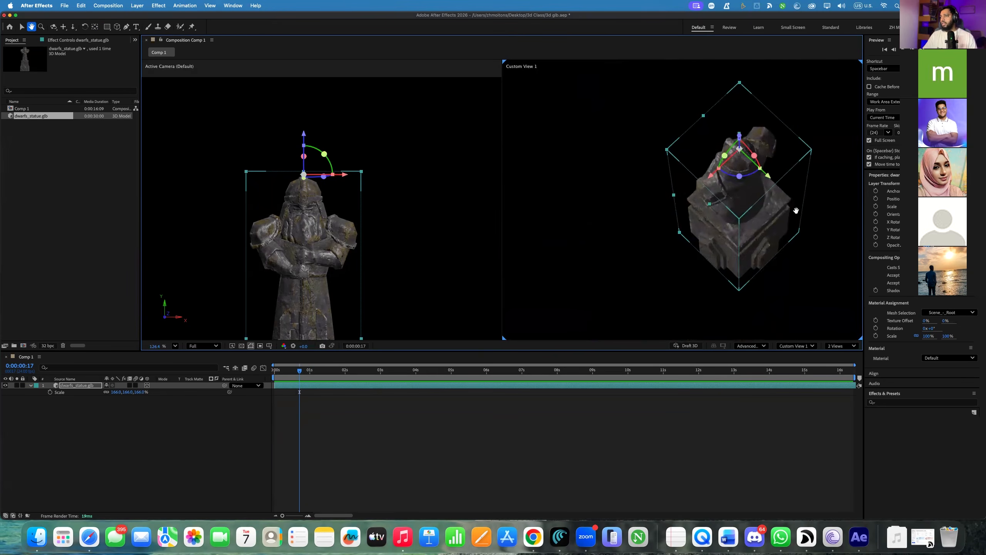
pyautogui.moveTo(779, 206); pyautogui.dragTo(714, 185)
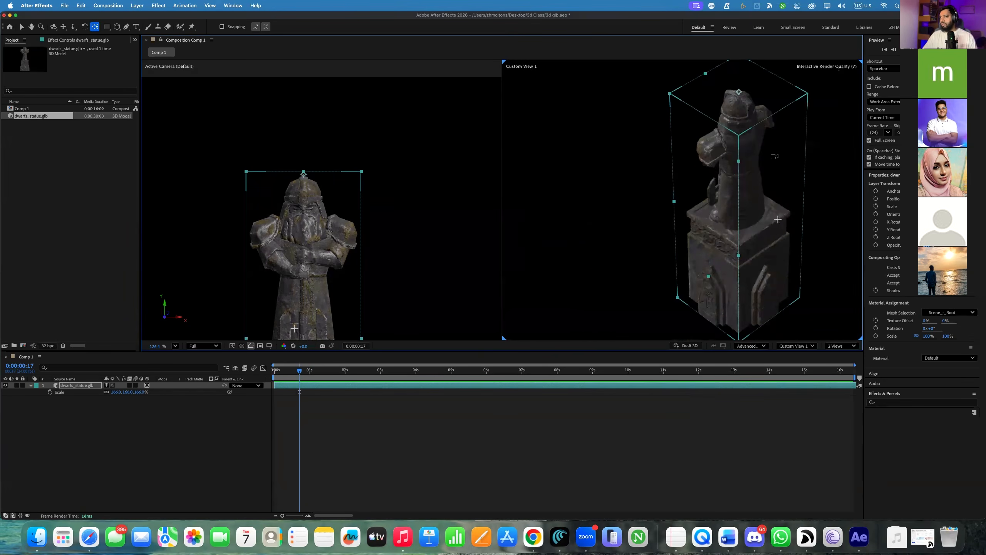
pyautogui.scroll(2, 757, 180)
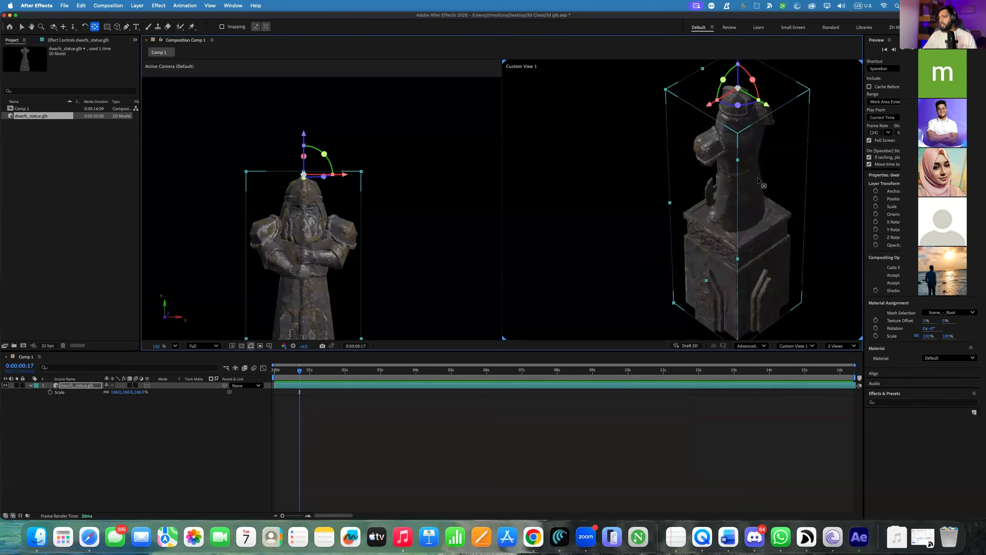
pyautogui.scroll(-2, 757, 181)
pyautogui.moveTo(645, 137); pyautogui.dragTo(622, 196)
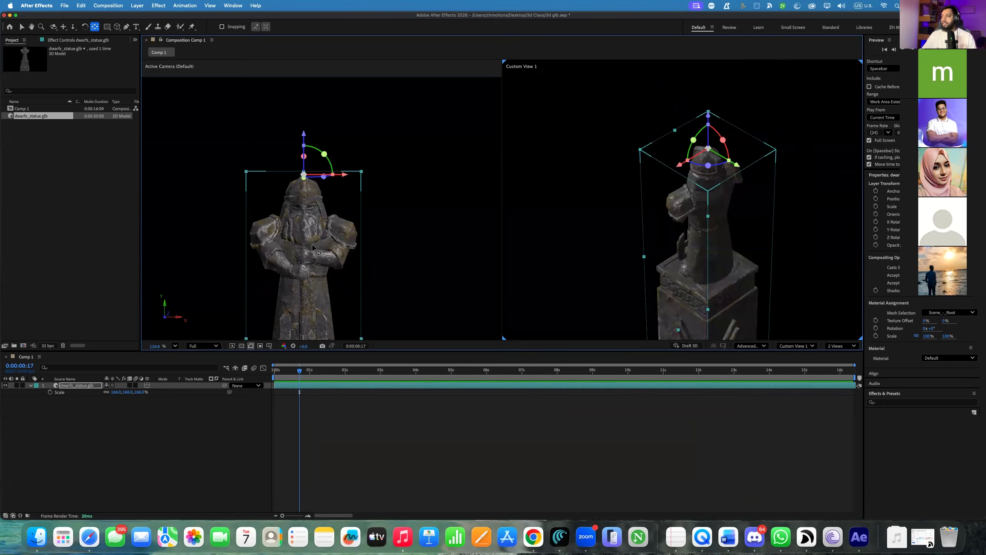
# Reframe the statue in the Active Camera view and add a new light of type Point to the composition
pyautogui.scroll(-4, 455, 243)
pyautogui.moveTo(483, 197); pyautogui.dragTo(460, 198)
pyautogui.rightClick(115, 406)
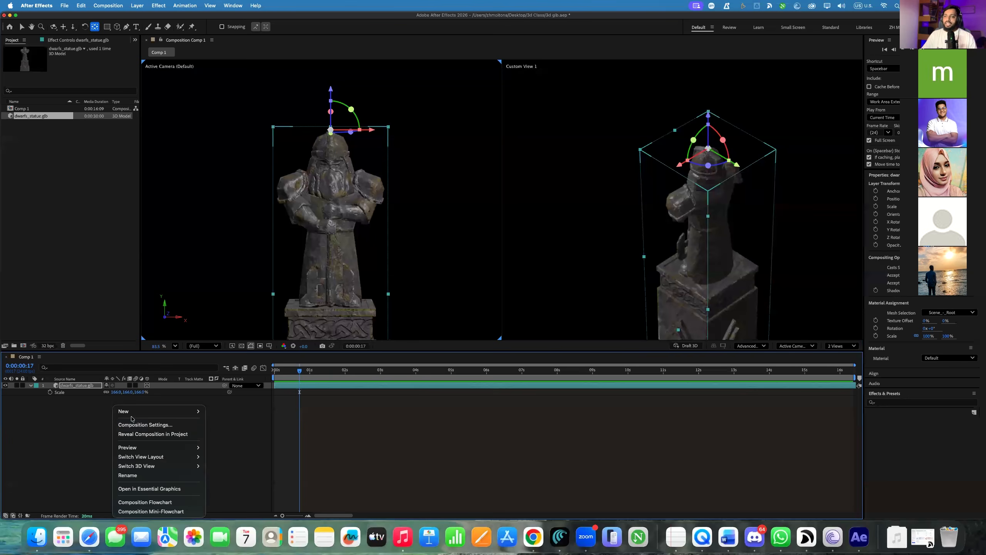
pyautogui.moveTo(182, 411)
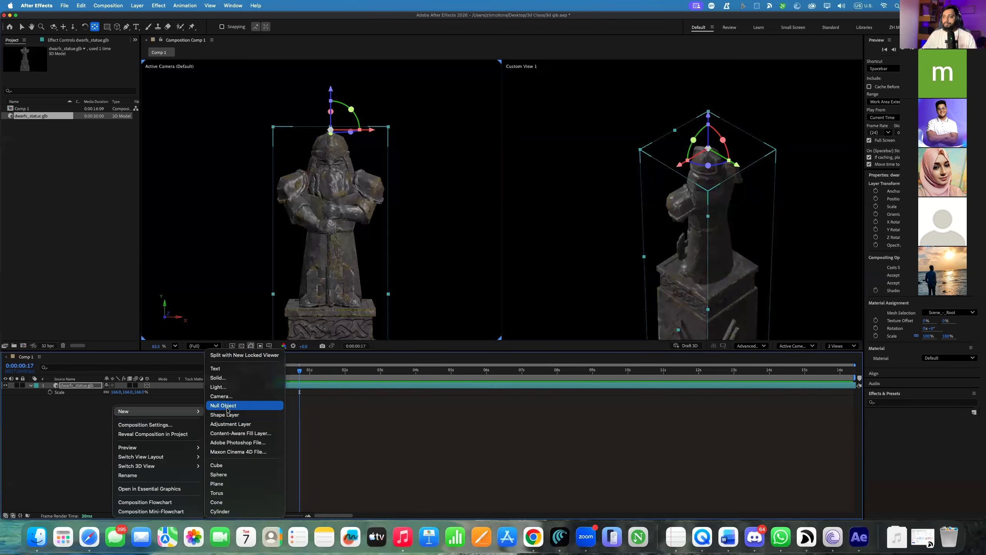
pyautogui.click(241, 387)
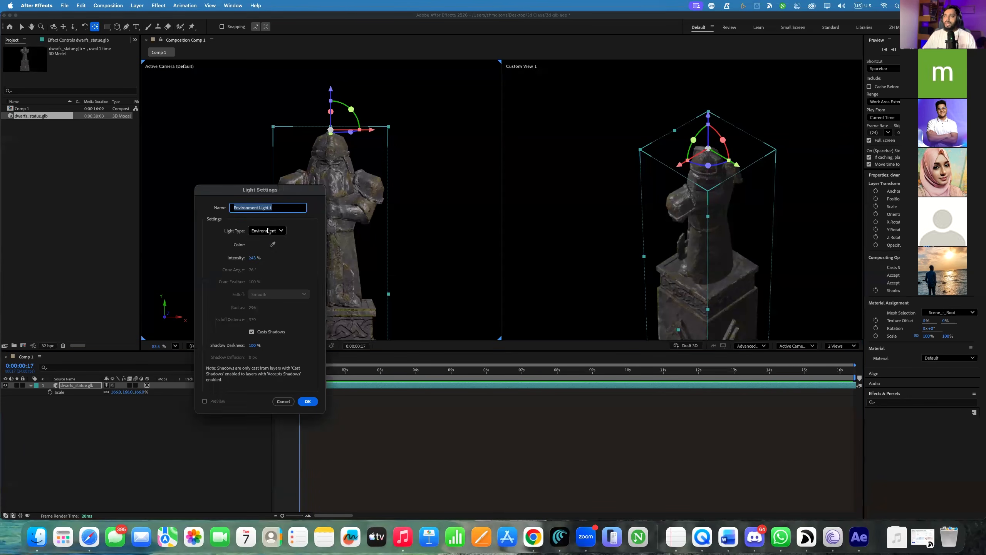
pyautogui.click(268, 231)
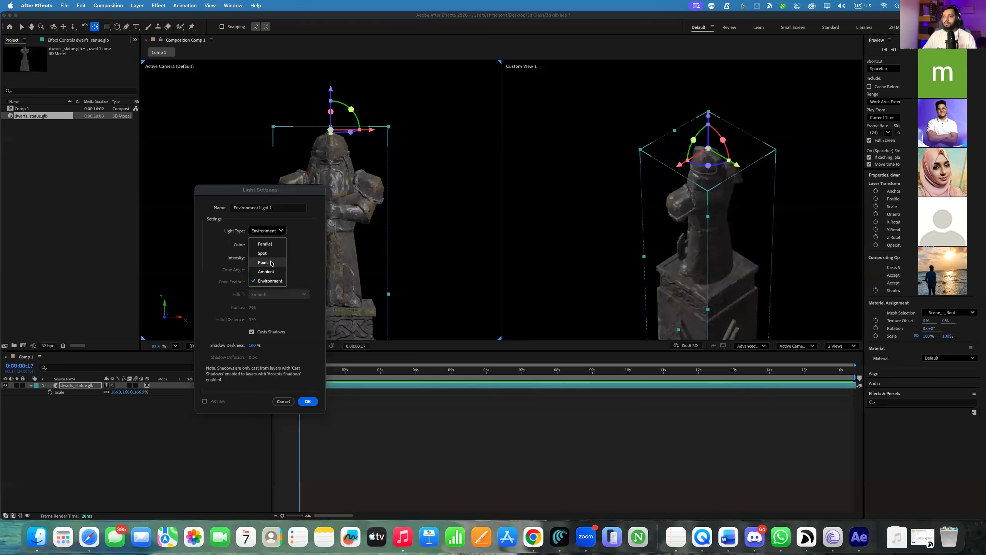
pyautogui.click(262, 253)
pyautogui.click(264, 231)
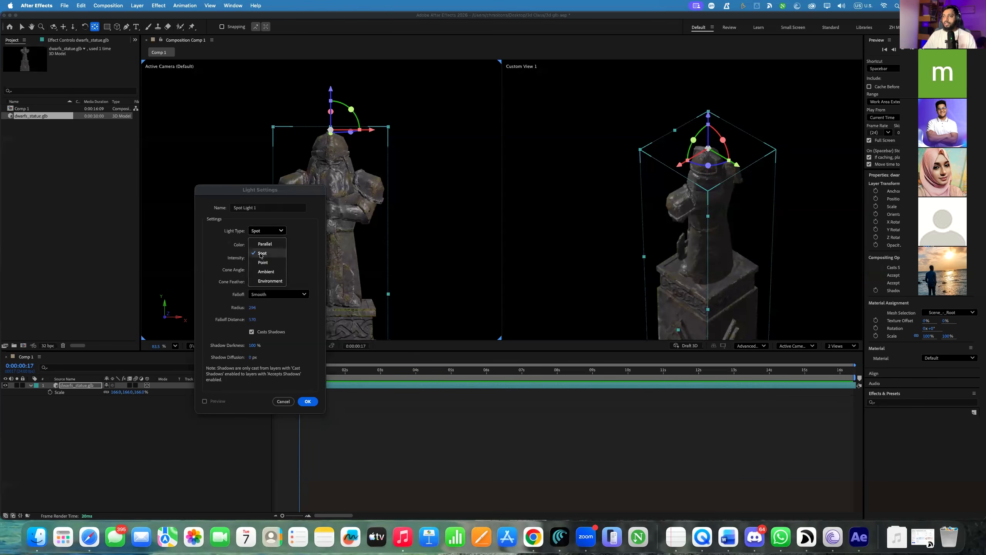
pyautogui.click(264, 266)
pyautogui.click(306, 400)
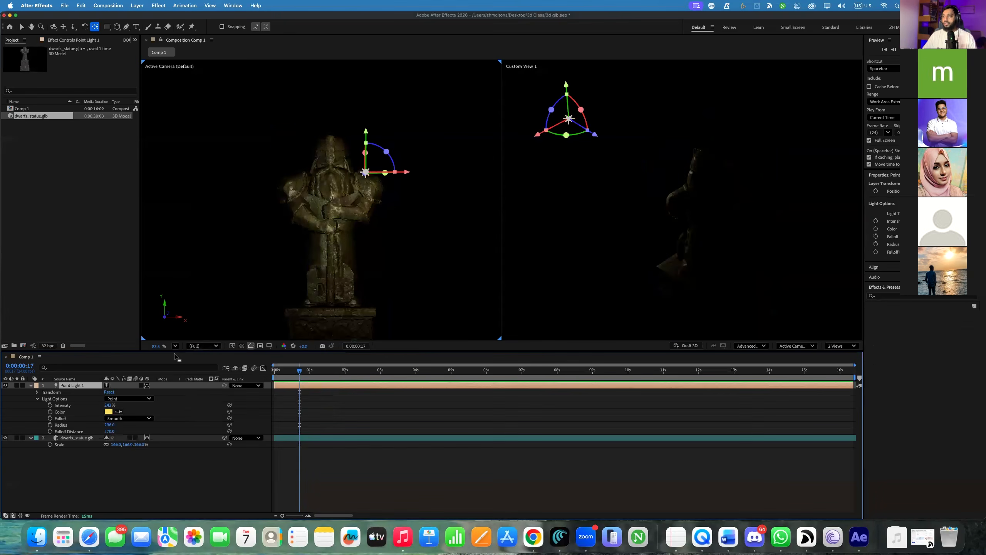
# Move the point light along its Z axis from in front of the statue to behind it in Custom View 1
pyautogui.scroll(-2, 654, 207)
pyautogui.scroll(2, 635, 211)
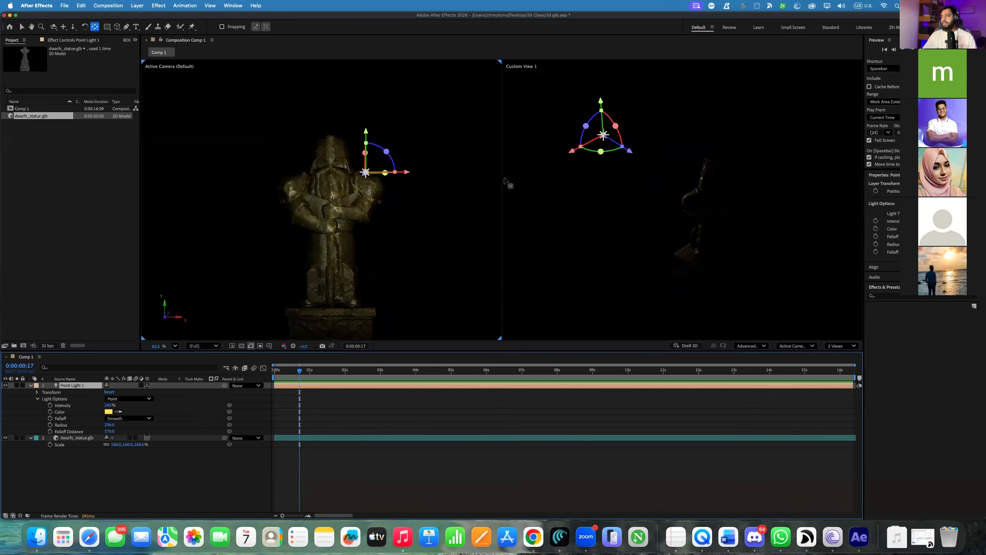
pyautogui.moveTo(630, 150); pyautogui.dragTo(778, 279)
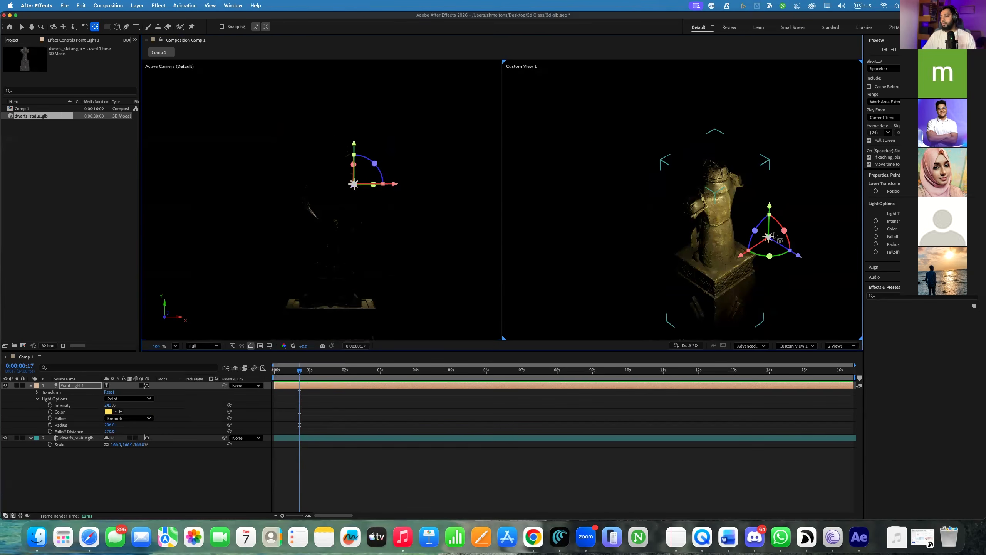
pyautogui.moveTo(794, 255); pyautogui.dragTo(731, 217)
pyautogui.moveTo(777, 243); pyautogui.dragTo(775, 241)
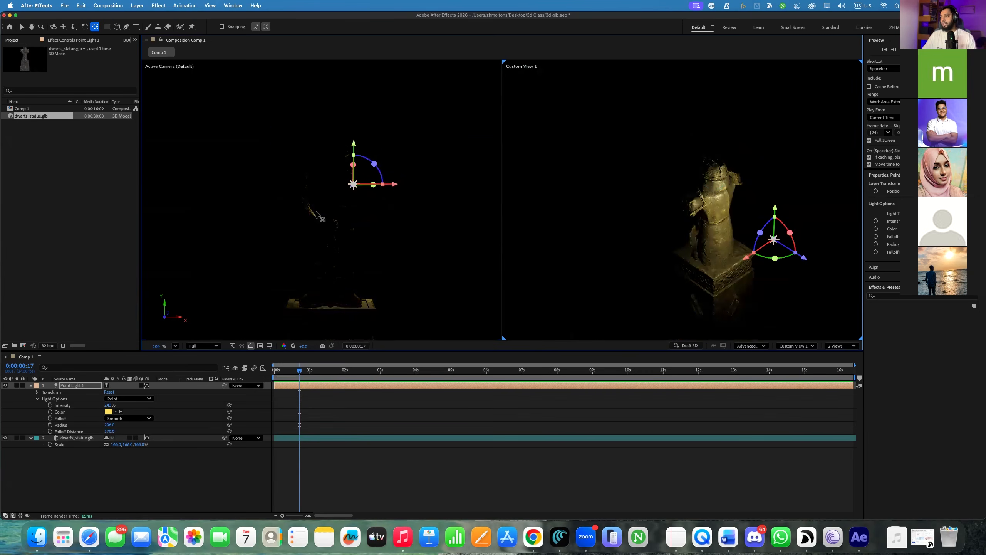
# Compare the lighting by moving the point light in front of the statue along Z and returning it behind
pyautogui.moveTo(803, 258); pyautogui.dragTo(635, 214)
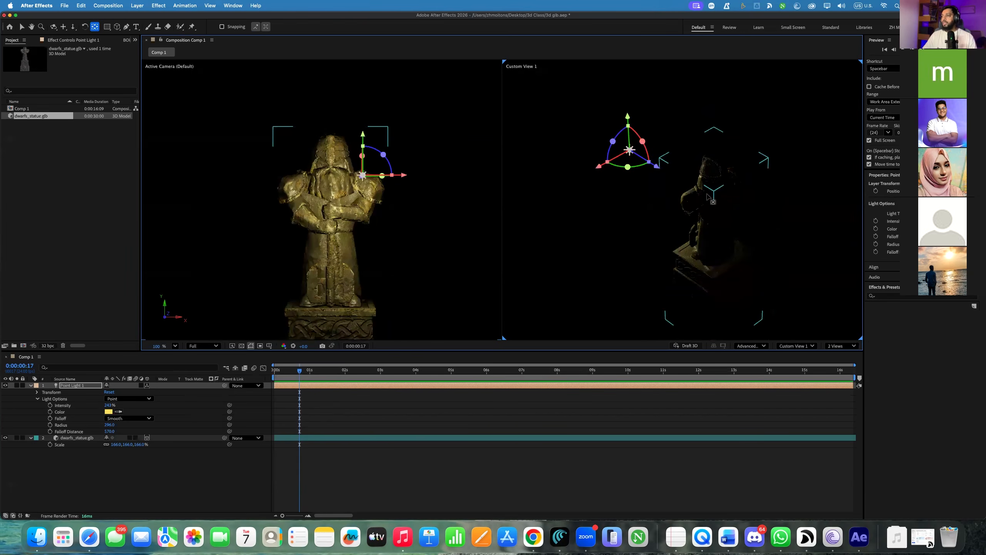
pyautogui.moveTo(654, 166); pyautogui.dragTo(794, 213)
pyautogui.scroll(1, 409, 230)
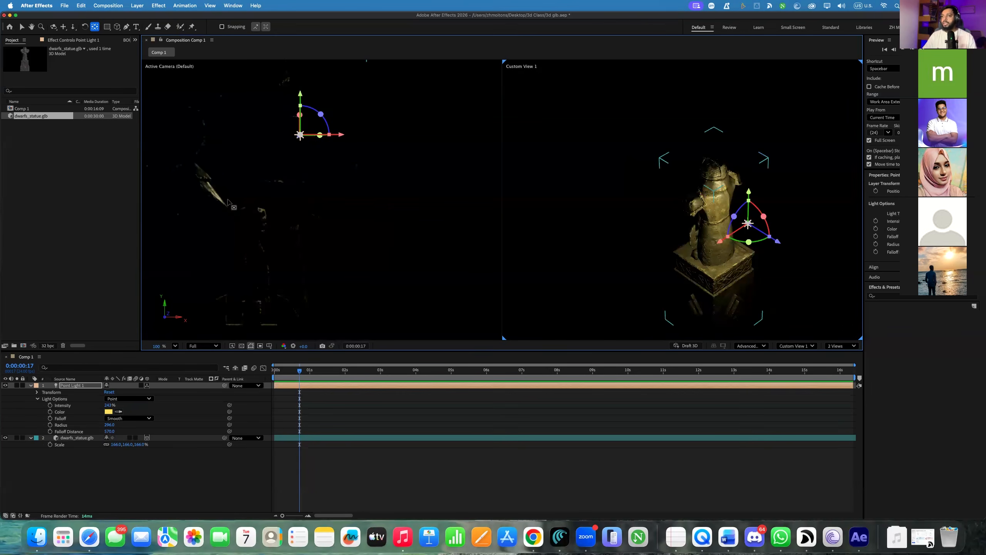
pyautogui.scroll(-3, 292, 202)
pyautogui.moveTo(340, 195); pyautogui.dragTo(452, 203)
pyautogui.scroll(2, 358, 223)
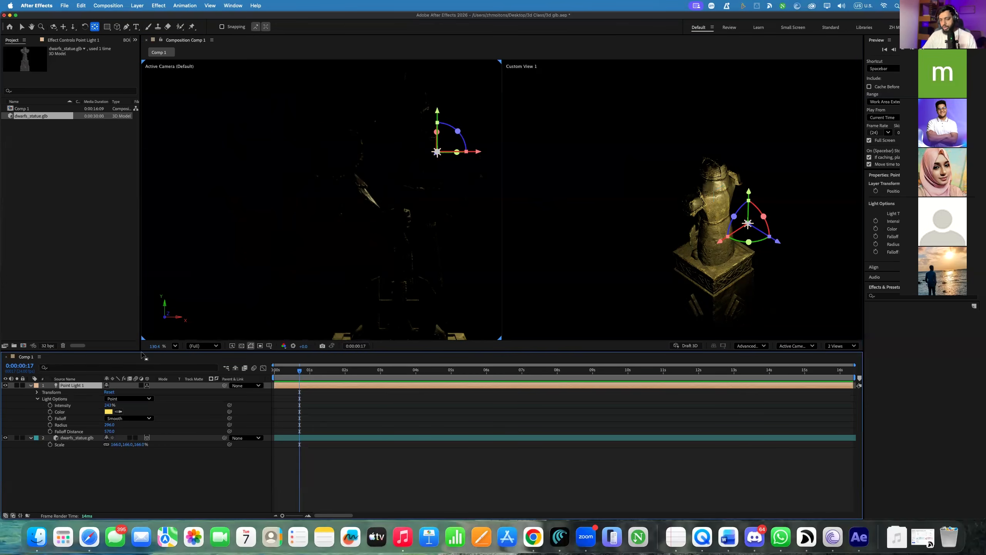
# Duplicate the point light and move the copy along its Z axis to the front of the statue
pyautogui.press('super+d')
pyautogui.moveTo(780, 262); pyautogui.dragTo(629, 160)
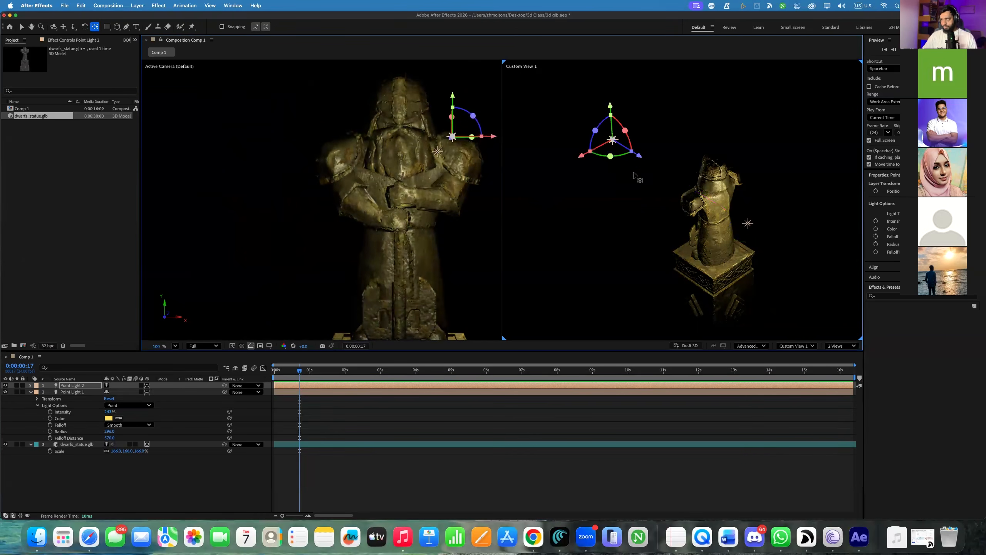
pyautogui.scroll(-3, 665, 200)
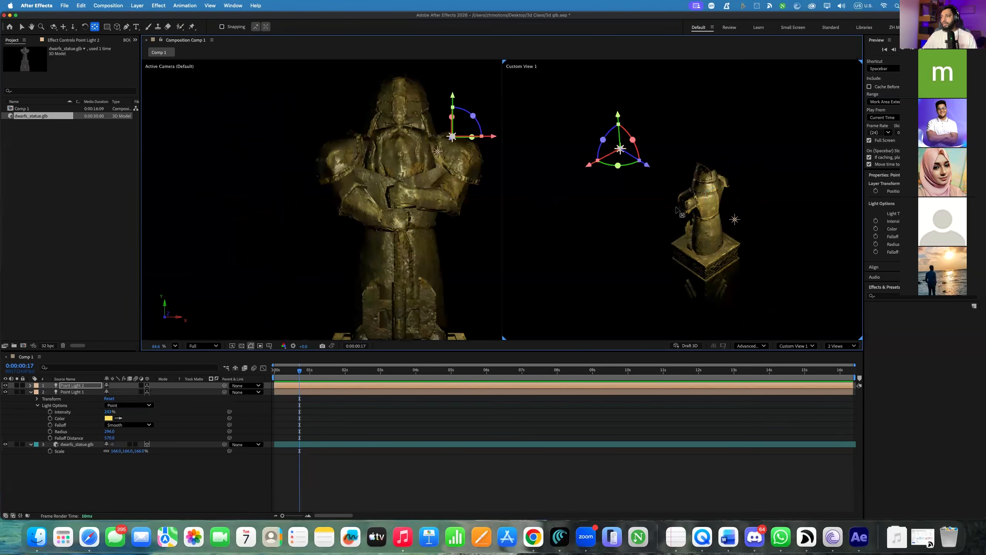
pyautogui.scroll(-2, 458, 159)
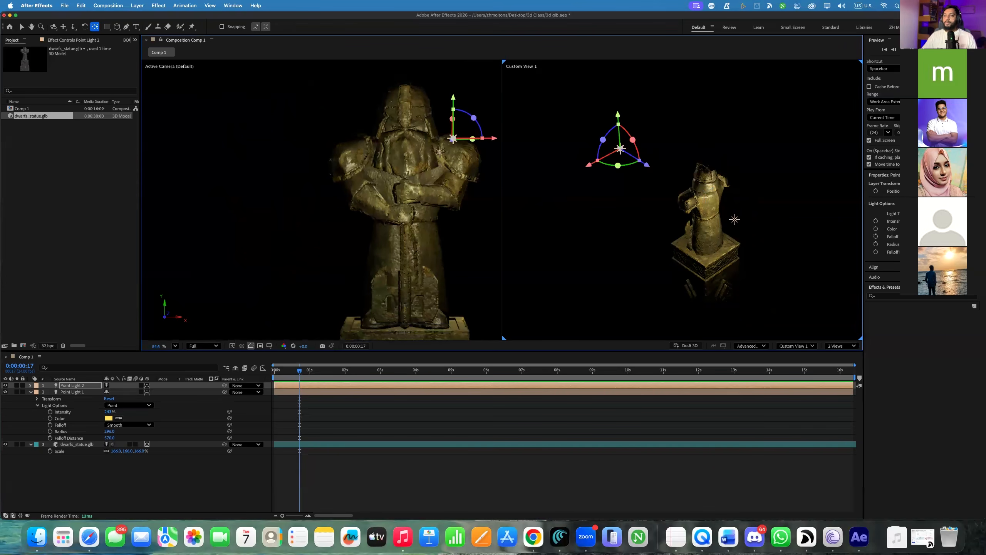
# Turn both point lights off and on again to compare the lighting, and collapse the properties of Point Light 1
pyautogui.click(5, 386)
pyautogui.click(5, 391)
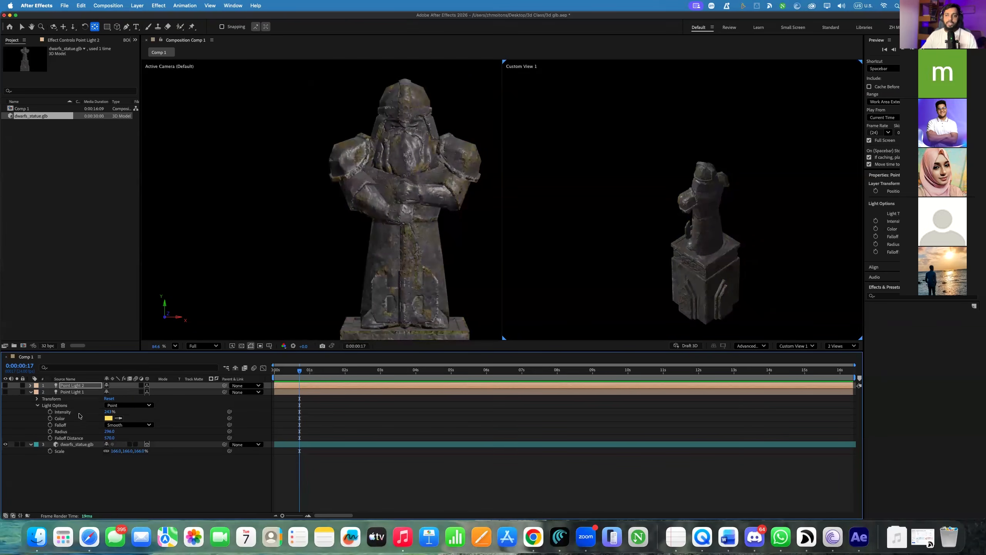
pyautogui.click(5, 391)
pyautogui.click(5, 385)
pyautogui.click(31, 393)
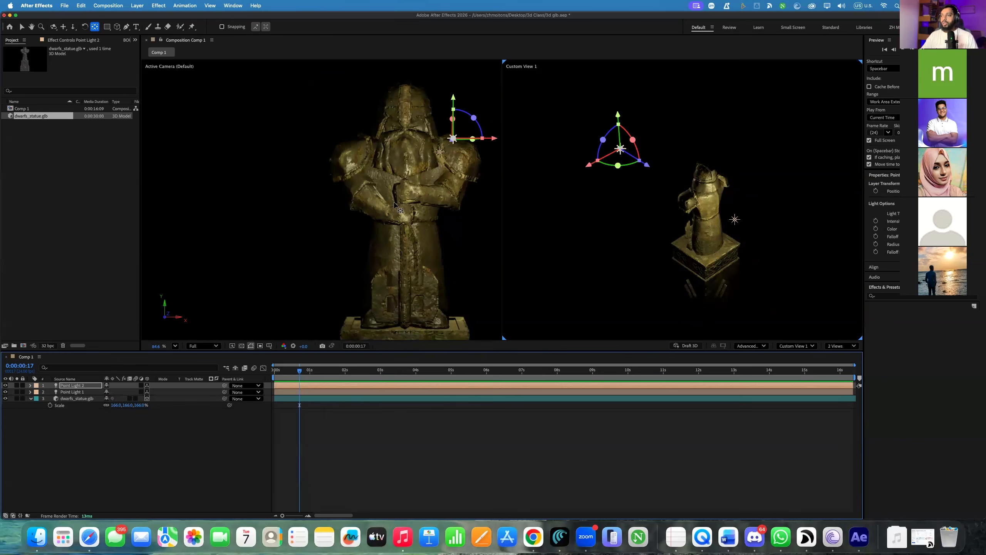
# Change the color of Point Light 2 to saturated green (00FF30)
pyautogui.scroll(-5, 390, 201)
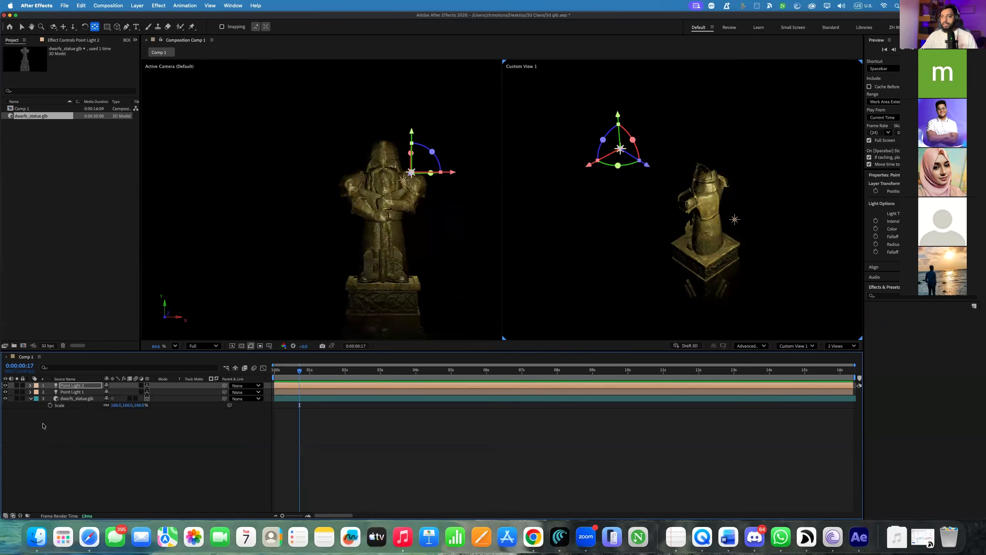
pyautogui.doubleClick(72, 385)
pyautogui.click(255, 244)
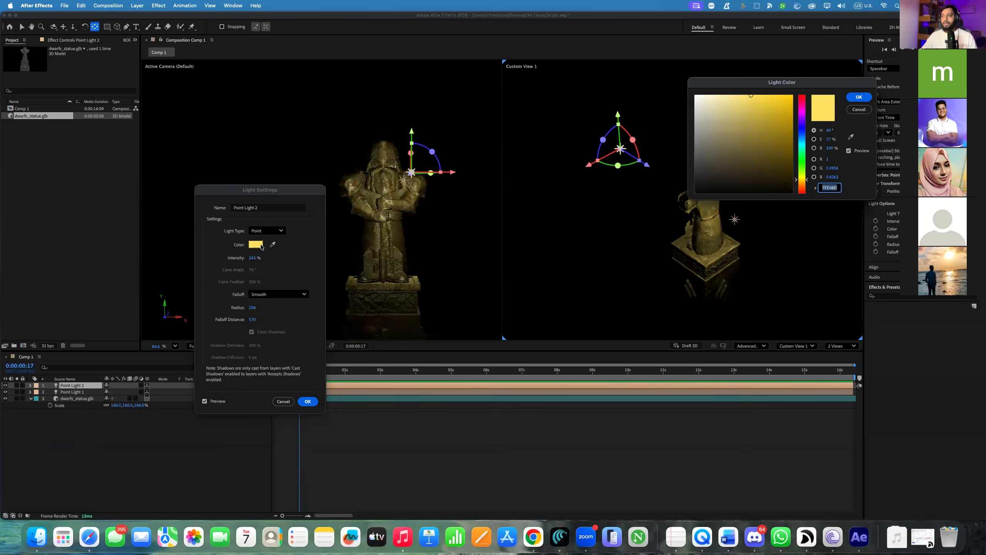
pyautogui.click(801, 194)
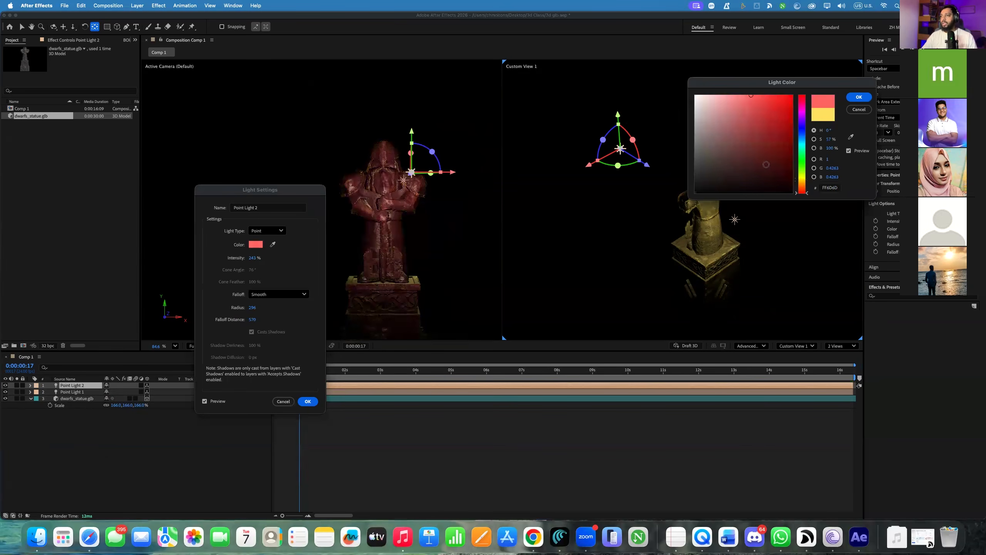
pyautogui.click(792, 96)
pyautogui.click(803, 158)
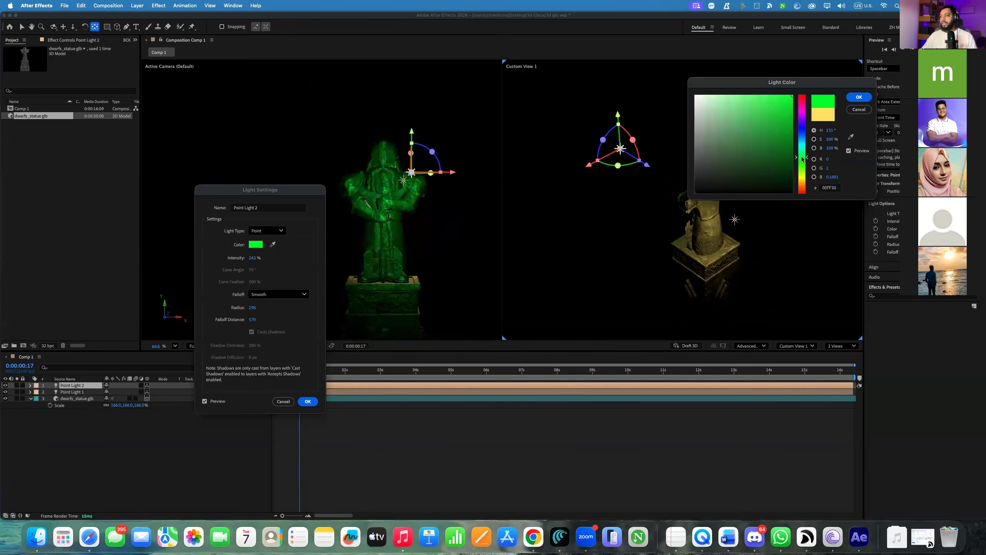
pyautogui.click(859, 97)
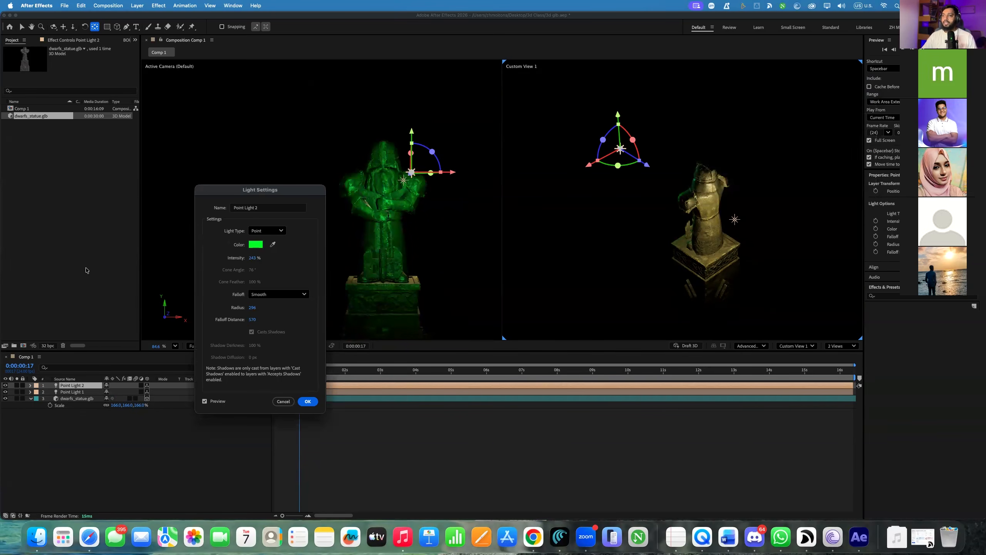
pyautogui.click(308, 402)
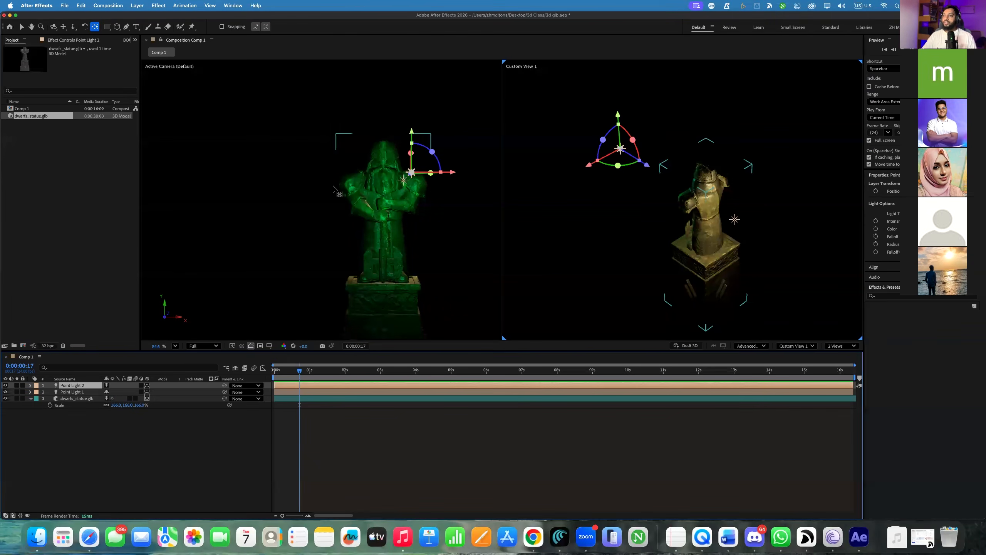
# Add an Environment light to the composition, lower its intensity to 164% and check its available source options
pyautogui.rightClick(83, 407)
pyautogui.moveTo(97, 412)
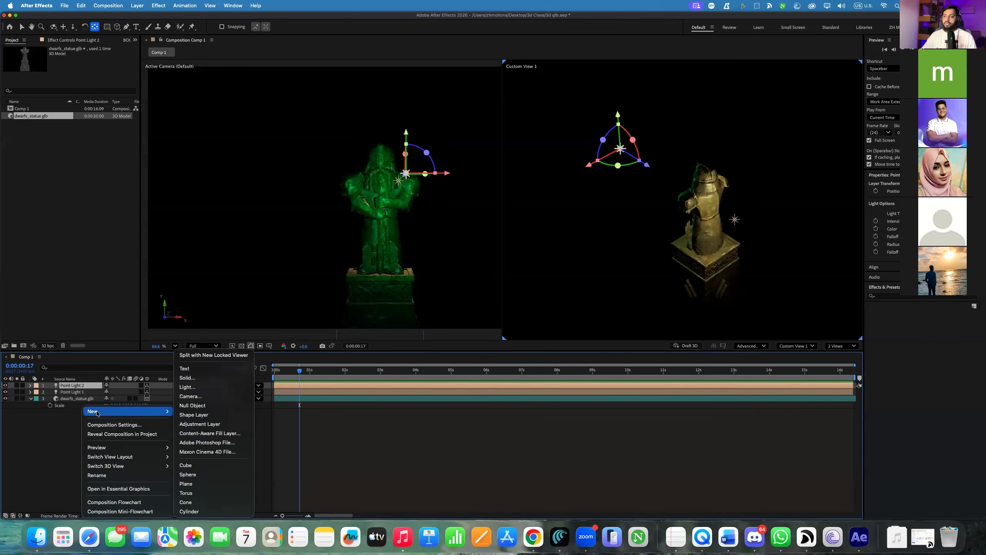
pyautogui.click(193, 390)
pyautogui.click(253, 233)
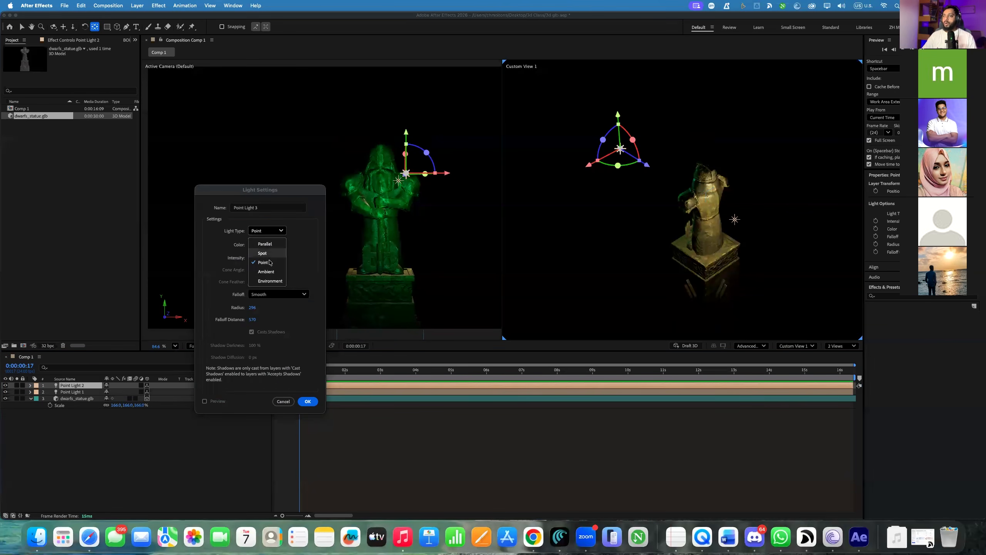
pyautogui.click(268, 281)
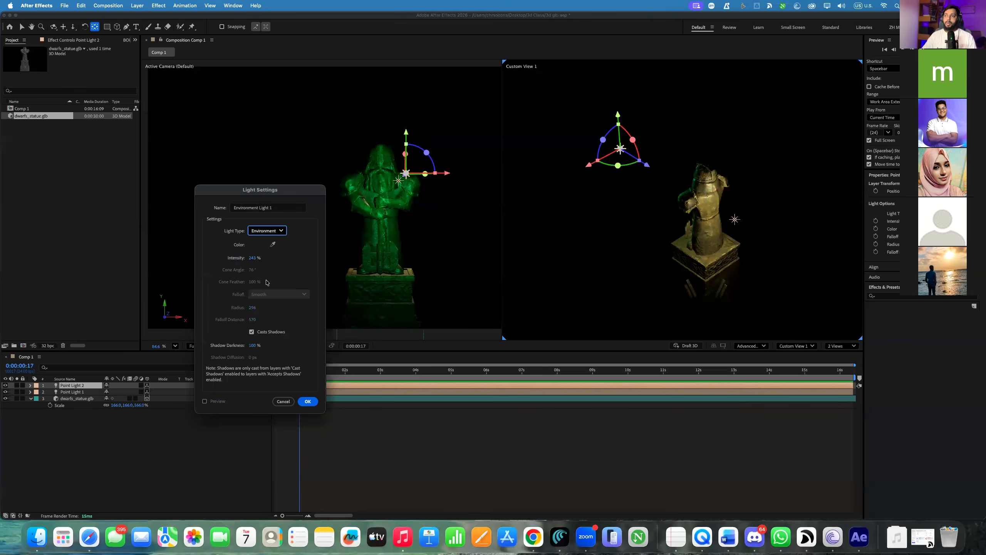
pyautogui.click(308, 402)
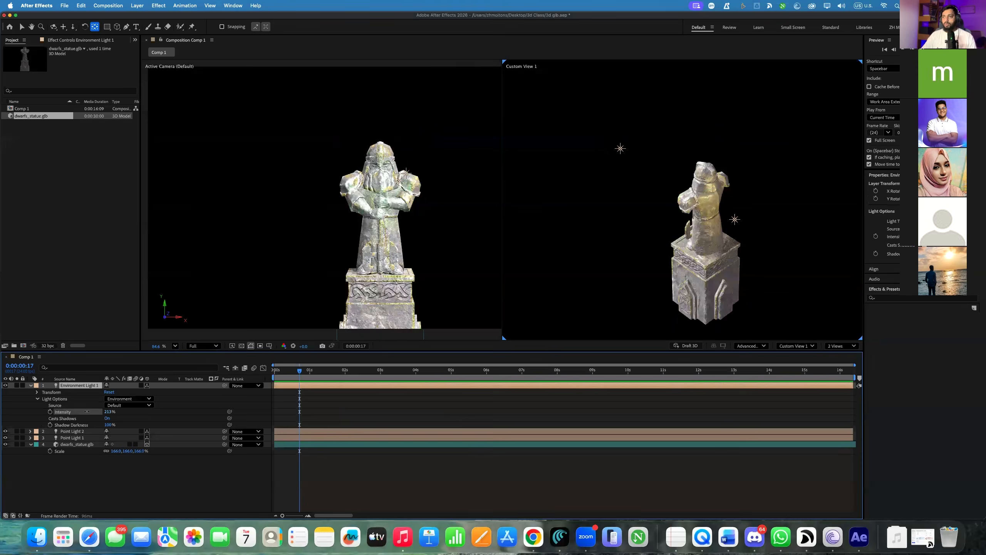
pyautogui.moveTo(108, 412); pyautogui.dragTo(75, 412)
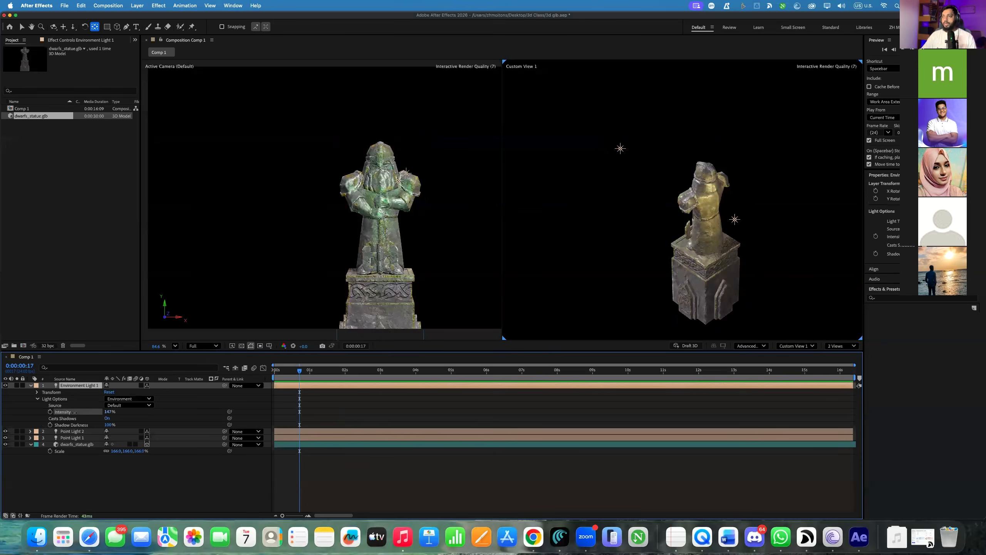
pyautogui.click(129, 405)
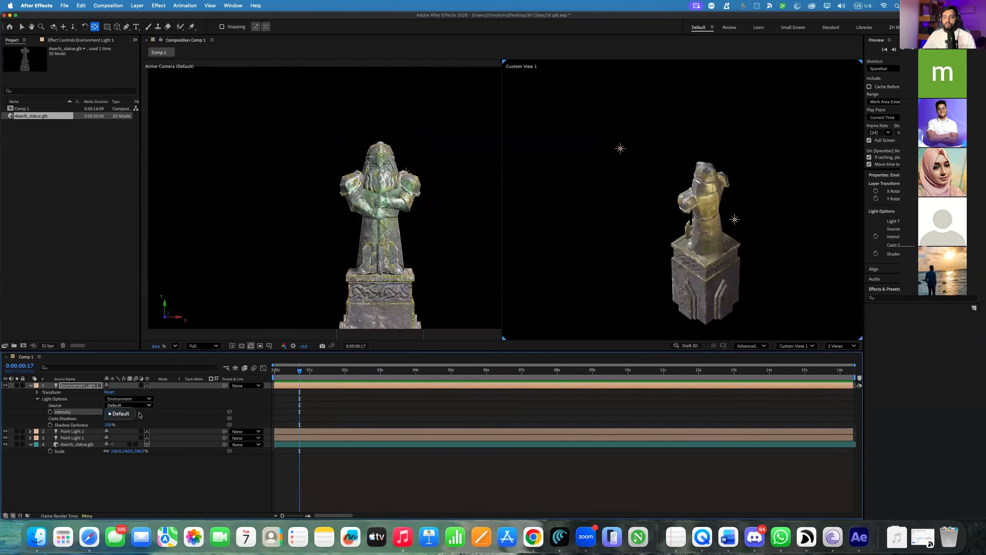
# Open the footage import dialog and look through the Downloads folder for HDR environment files
pyautogui.click(65, 137)
pyautogui.doubleClick(66, 137)
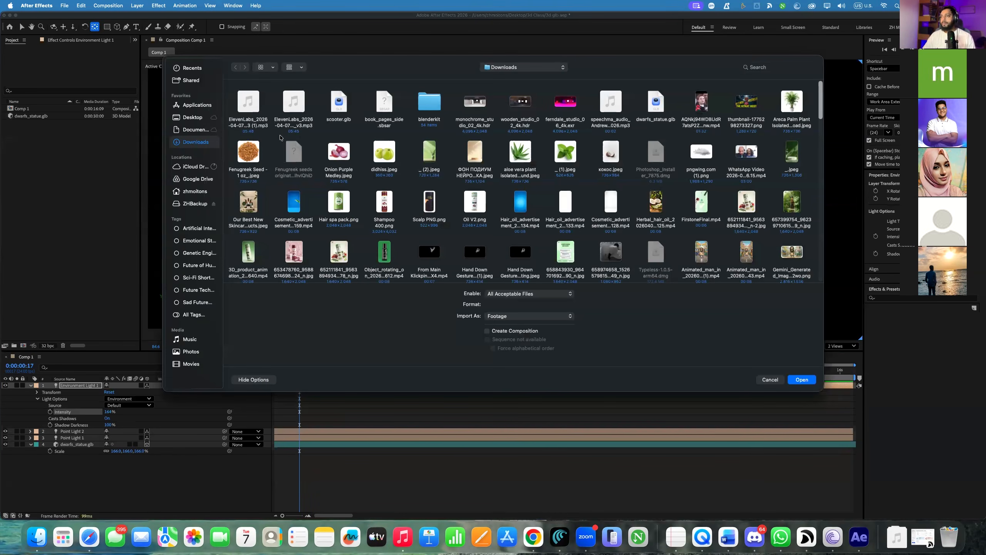
pyautogui.click(383, 109)
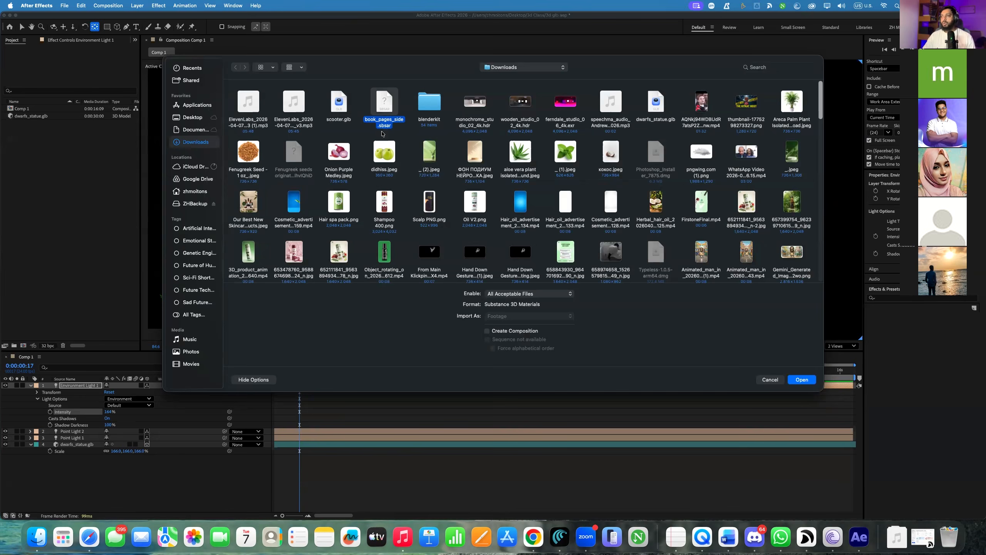
pyautogui.click(482, 112)
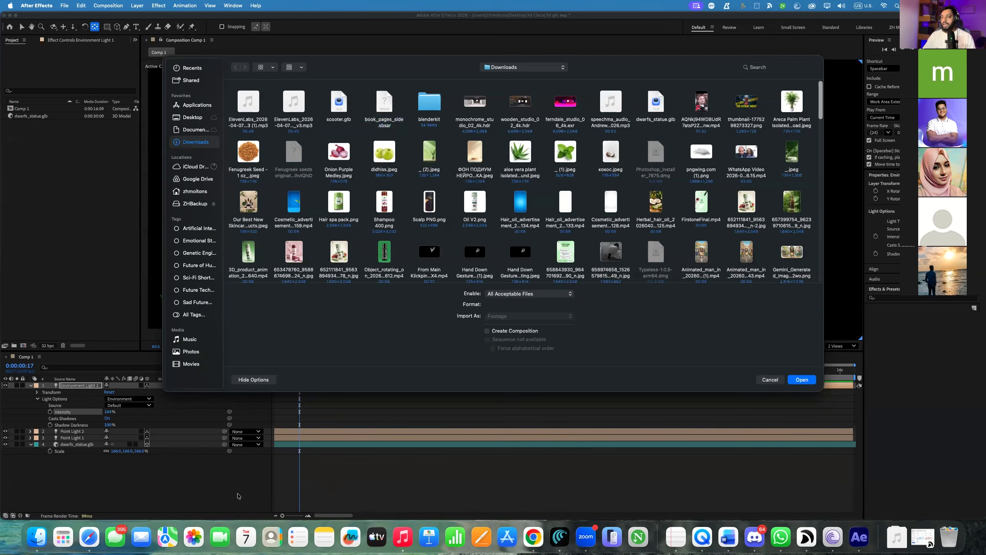
# Switch to Safari, search the web for "hdr" and look through the results
pyautogui.click(84, 538)
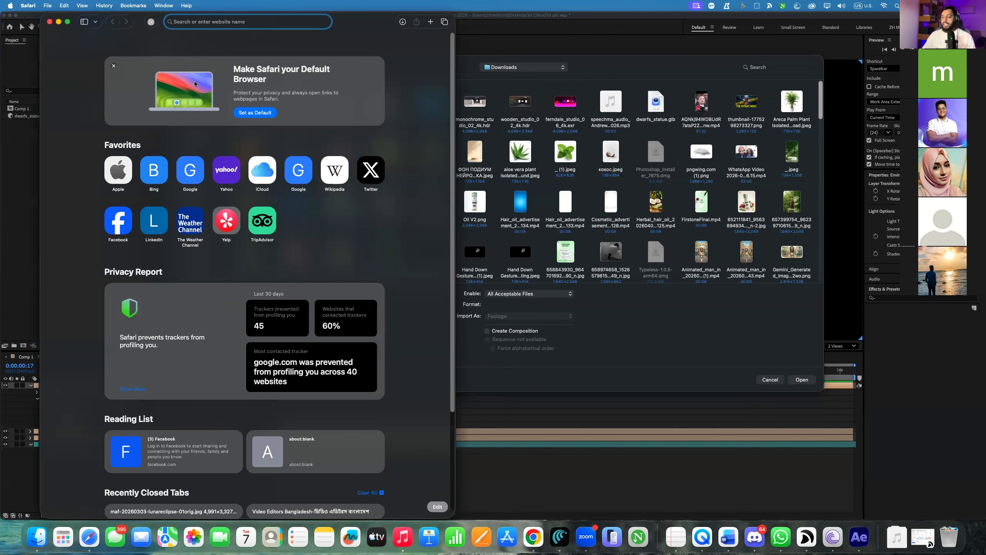
pyautogui.write('hdr')
pyautogui.press('Return')
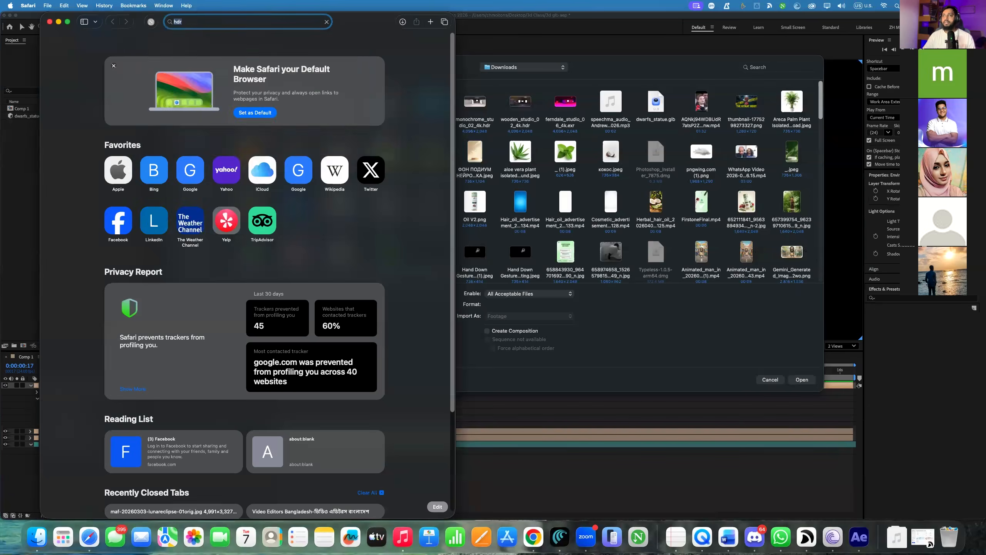
pyautogui.moveTo(77, 116); pyautogui.dragTo(120, 117)
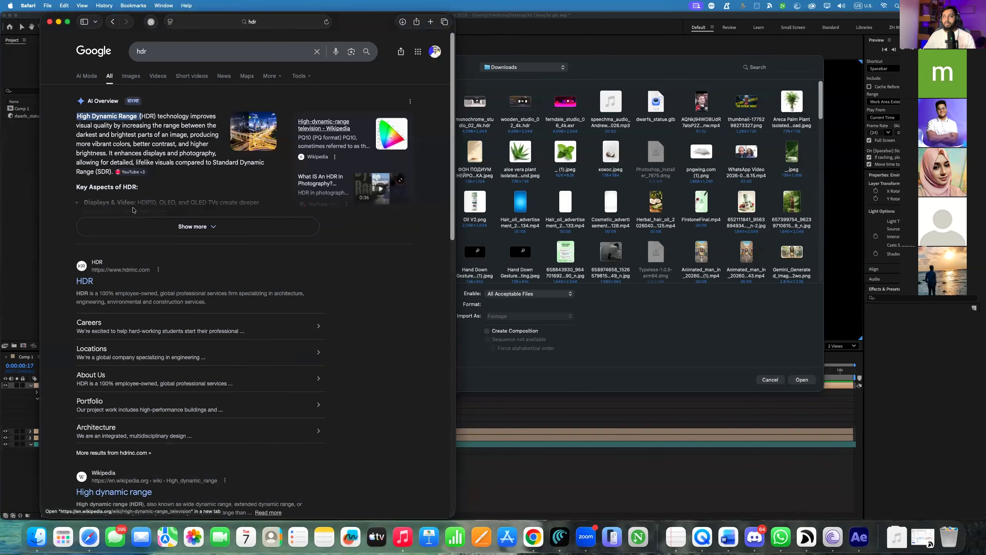
pyautogui.scroll(-5, 116, 245)
pyautogui.scroll(-10, 98, 345)
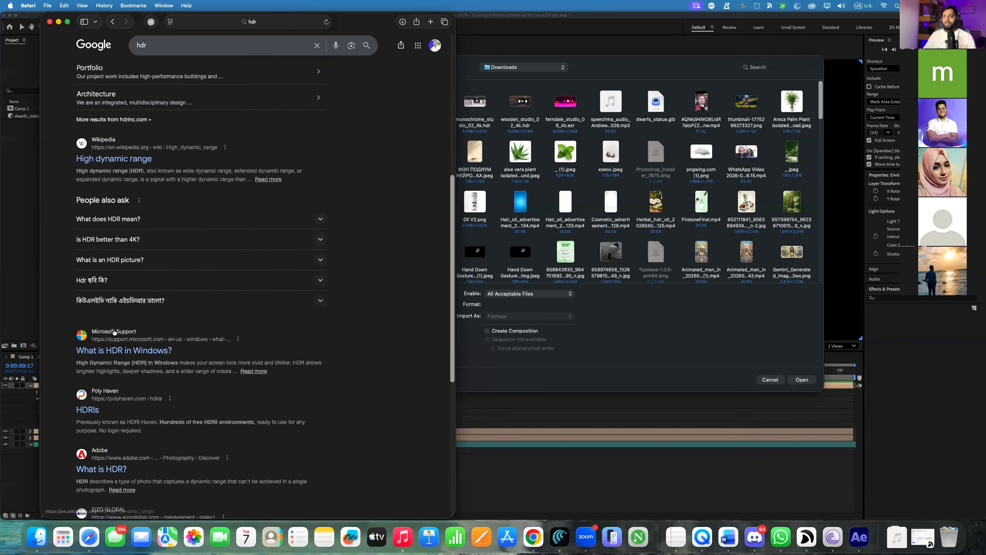
pyautogui.scroll(15, 138, 58)
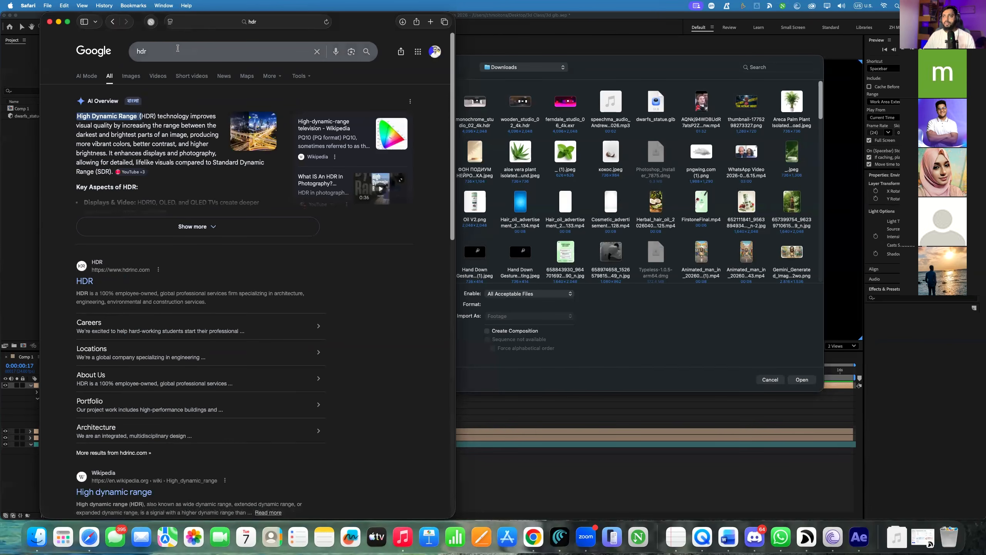
# Refine the web search to "hdr studio", look over the HDR Light Studio website and return to the results
pyautogui.click(138, 58)
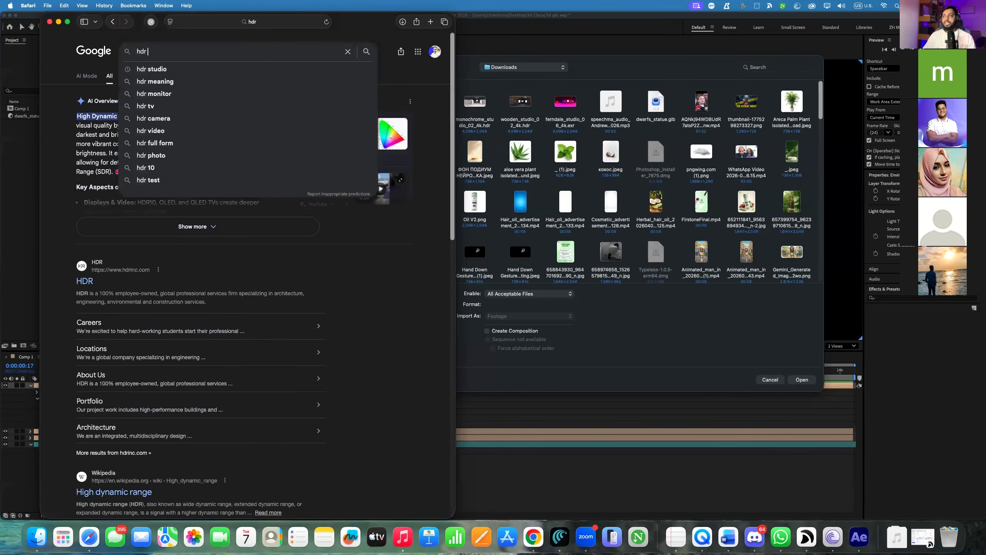
pyautogui.click(151, 69)
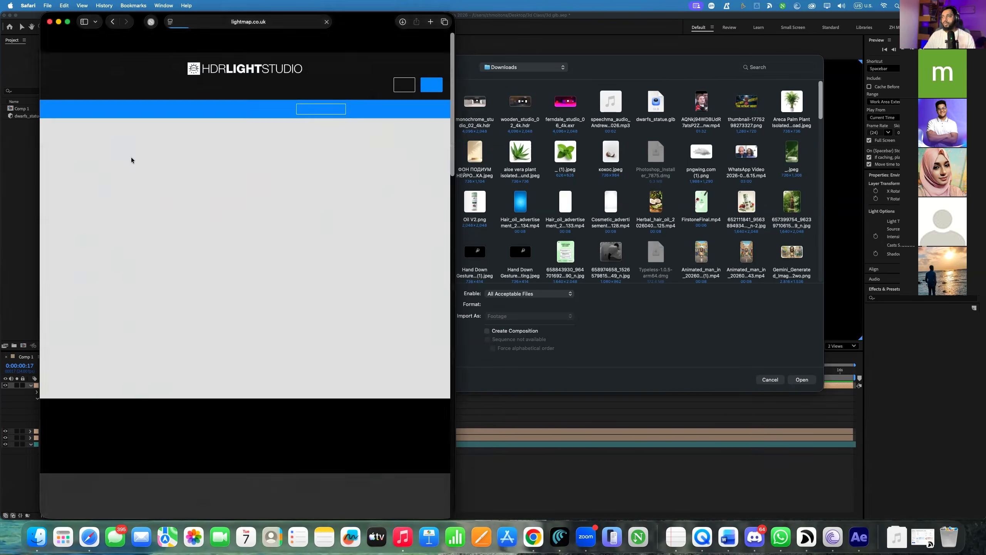
pyautogui.scroll(-5, 163, 175)
pyautogui.scroll(-3, 182, 196)
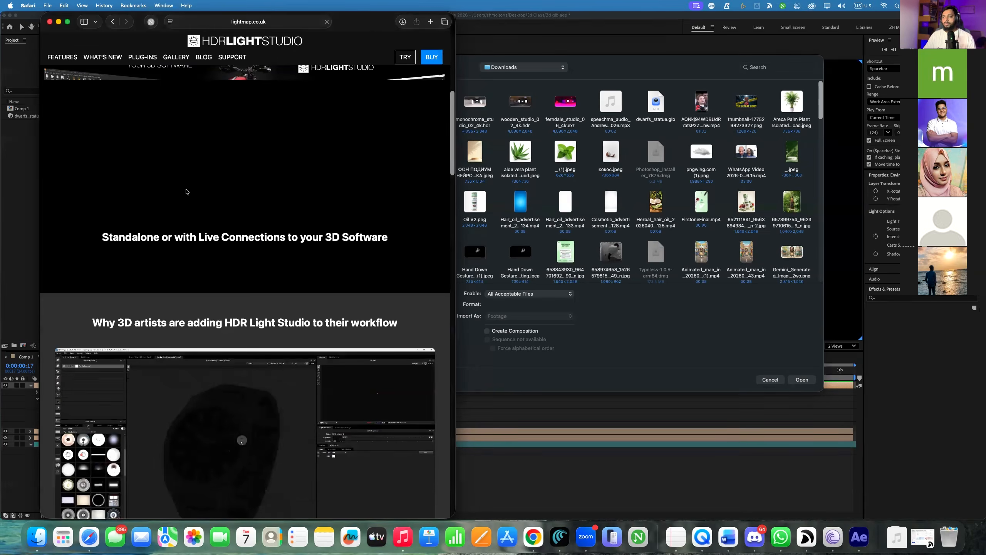
pyautogui.scroll(10, 181, 191)
pyautogui.click(113, 24)
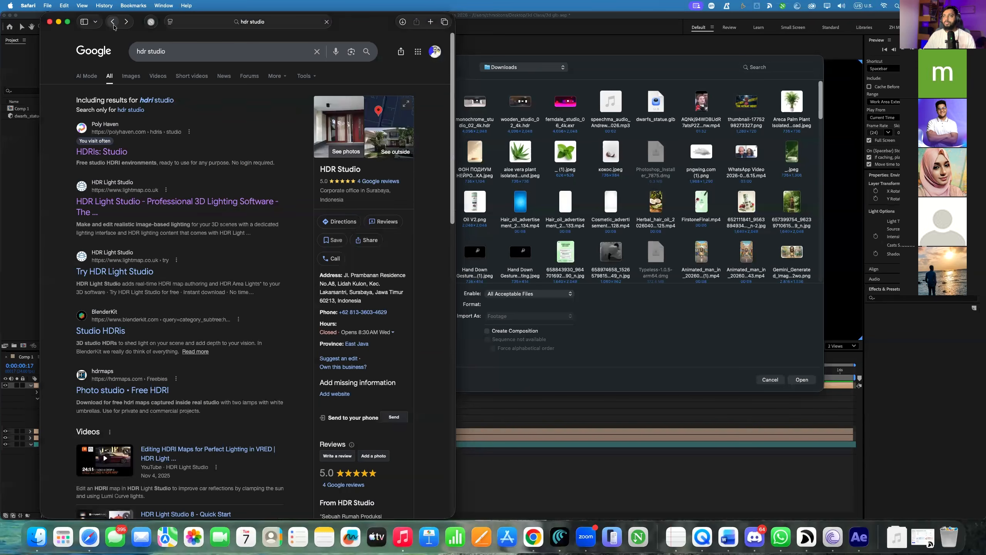
# Download the Ferndale Studio 04 environment in 4K HDR format from Poly Haven's studio HDRIs and check the downloaded file
pyautogui.click(105, 152)
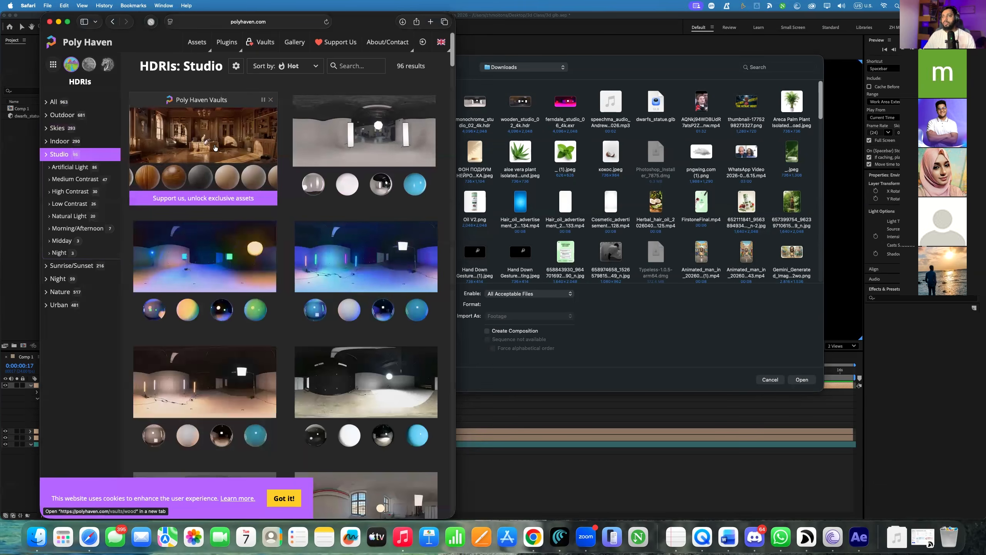
pyautogui.click(198, 182)
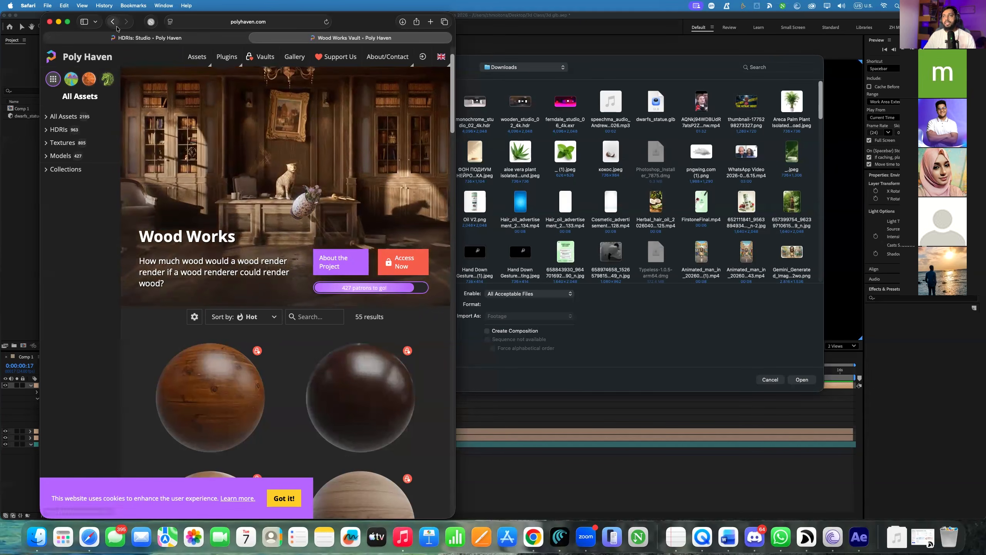
pyautogui.press('super+w')
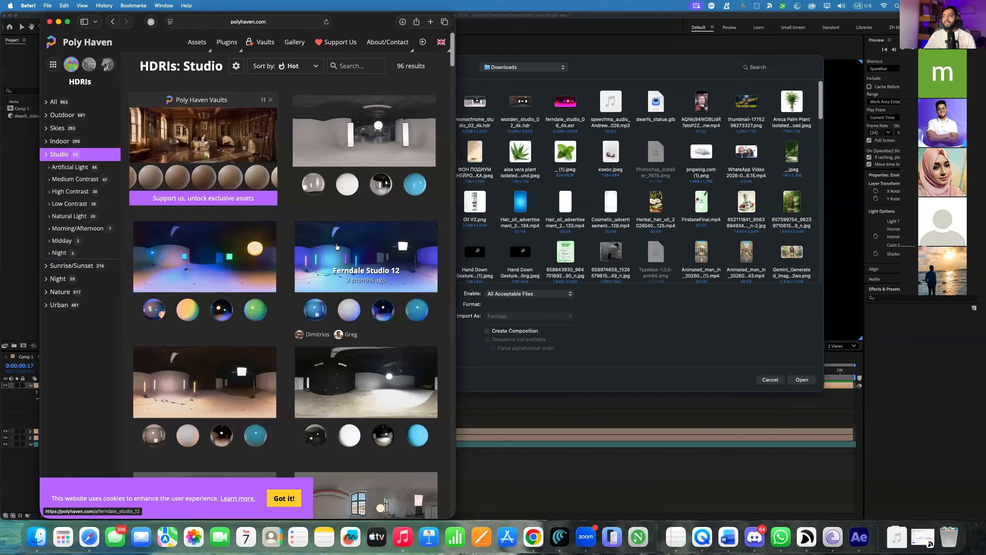
pyautogui.click(199, 259)
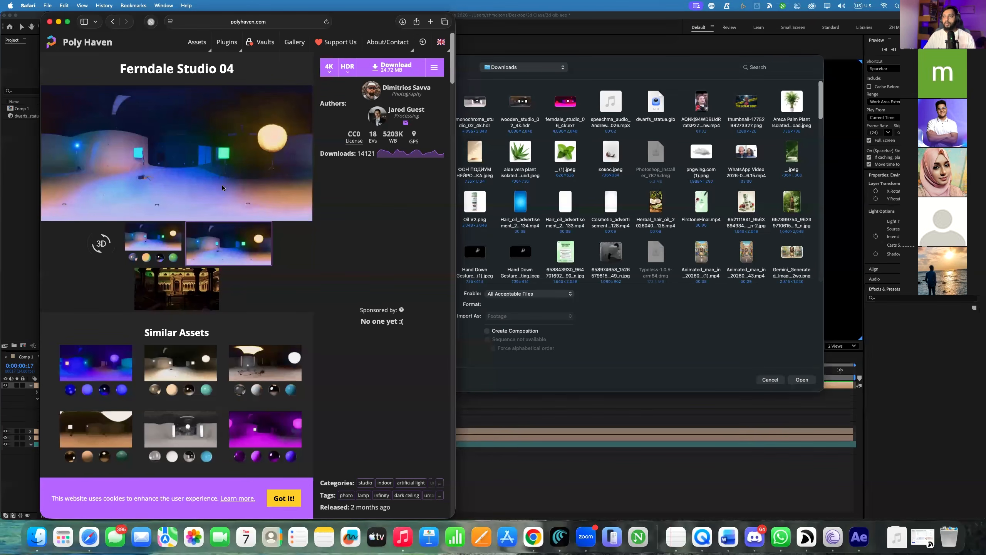
pyautogui.click(387, 71)
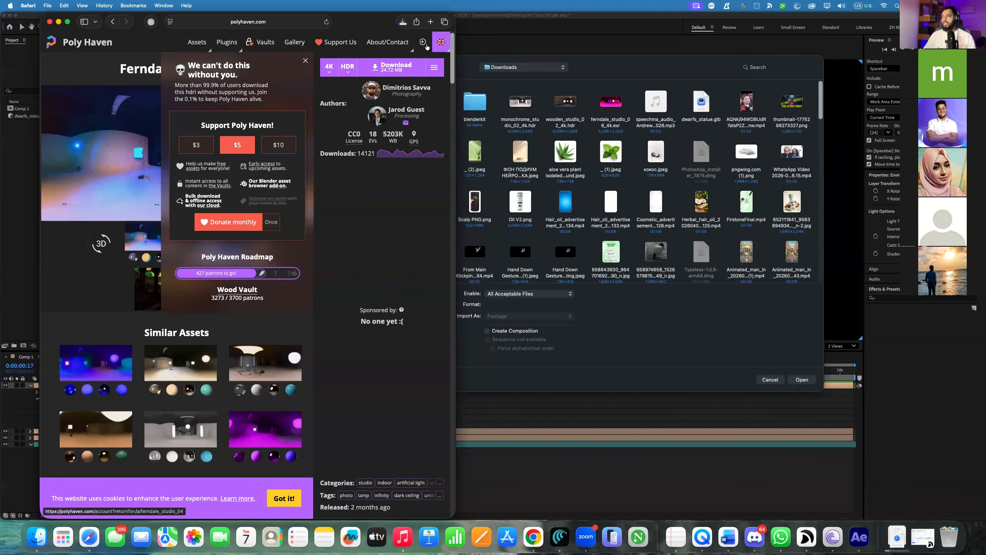
pyautogui.click(401, 25)
pyautogui.click(430, 62)
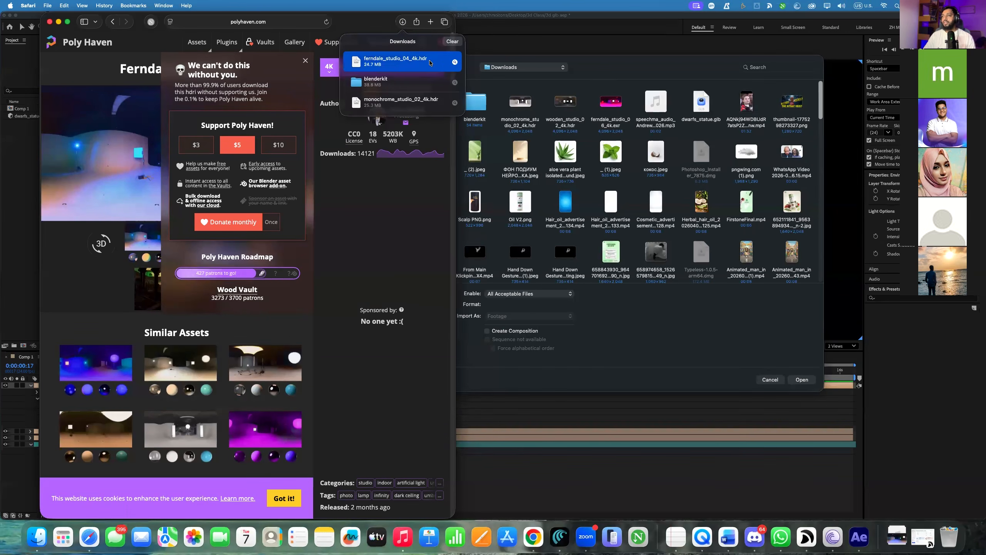
pyautogui.click(527, 82)
pyautogui.click(266, 126)
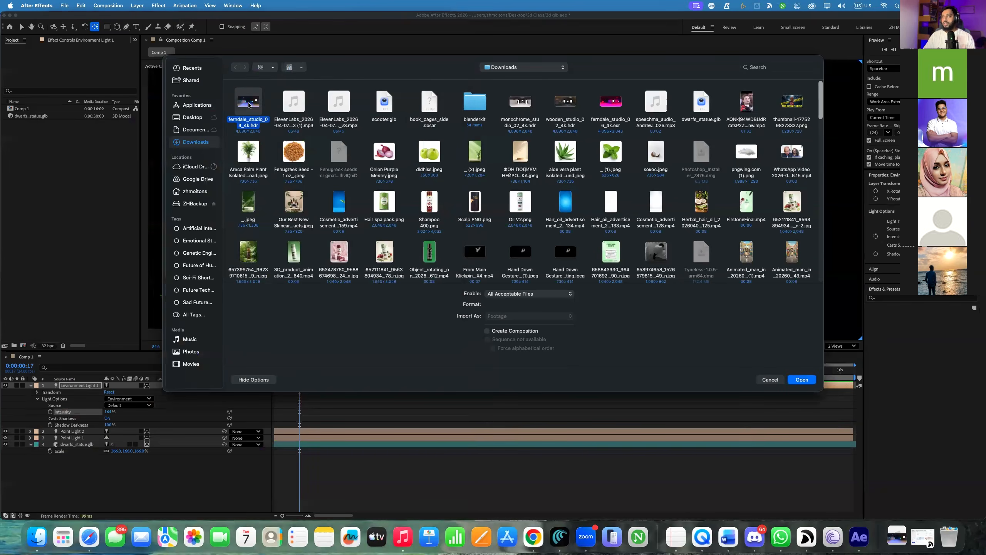
pyautogui.moveTo(266, 127); pyautogui.dragTo(62, 182)
pyautogui.moveTo(250, 125); pyautogui.dragTo(9, 175)
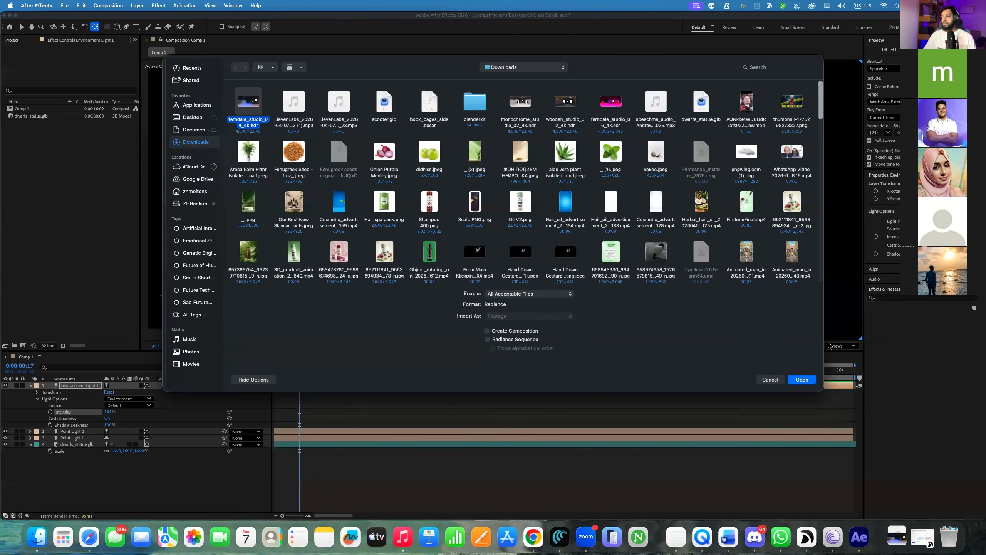
pyautogui.click(771, 379)
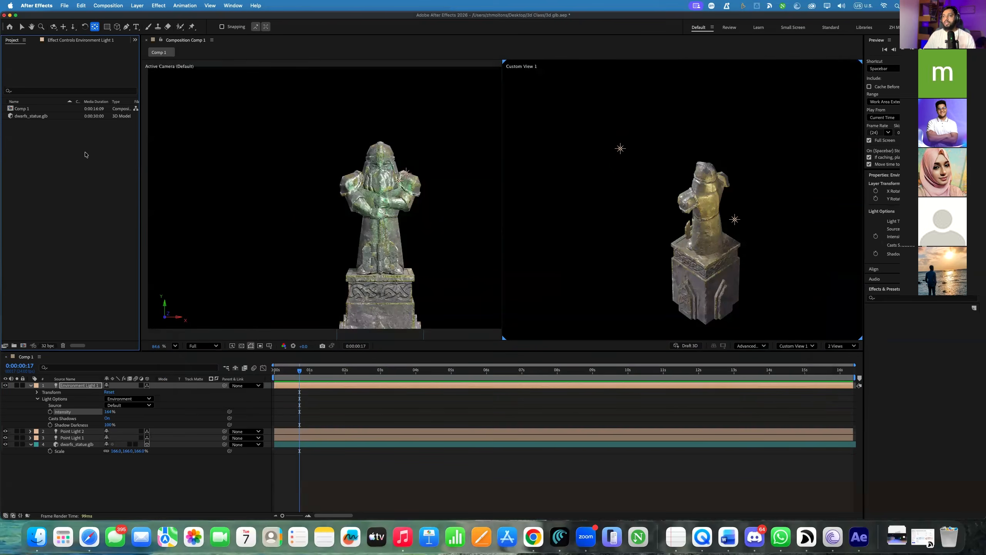
# Import ferndale_studio_04_4k.hdr and place it in Comp 1 between Point Light 1 and the statue layer
pyautogui.press('super+i')
pyautogui.doubleClick(257, 102)
pyautogui.moveTo(46, 123); pyautogui.dragTo(62, 440)
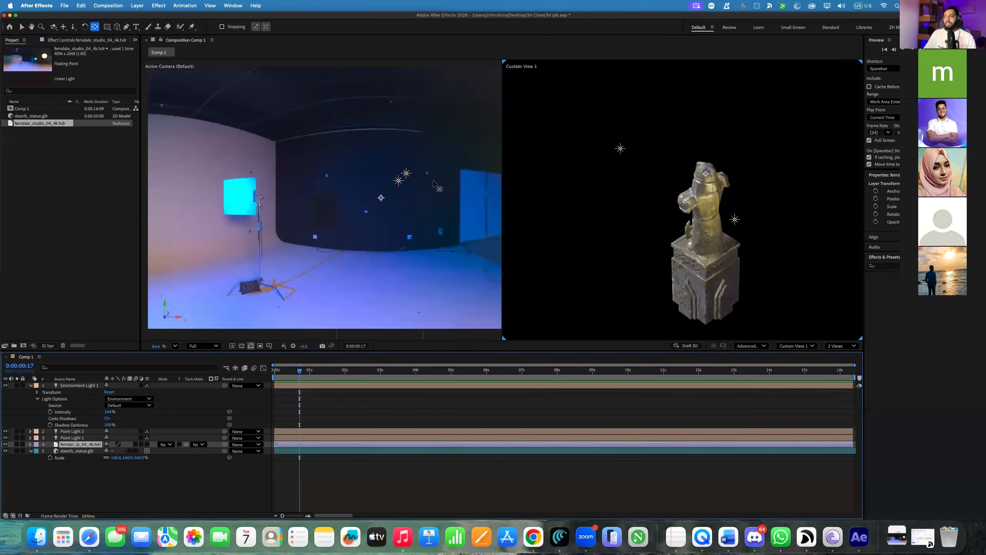
pyautogui.scroll(-5, 313, 229)
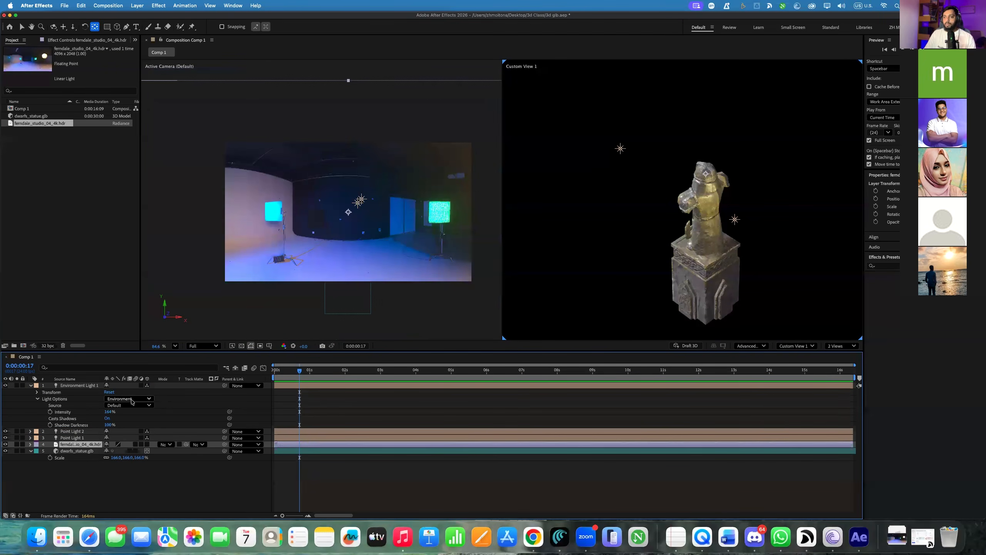
# Set Environment Light 1's source to ferndale_studio_04_4k.hdr and check the new lighting on the statue in the camera view
pyautogui.click(130, 405)
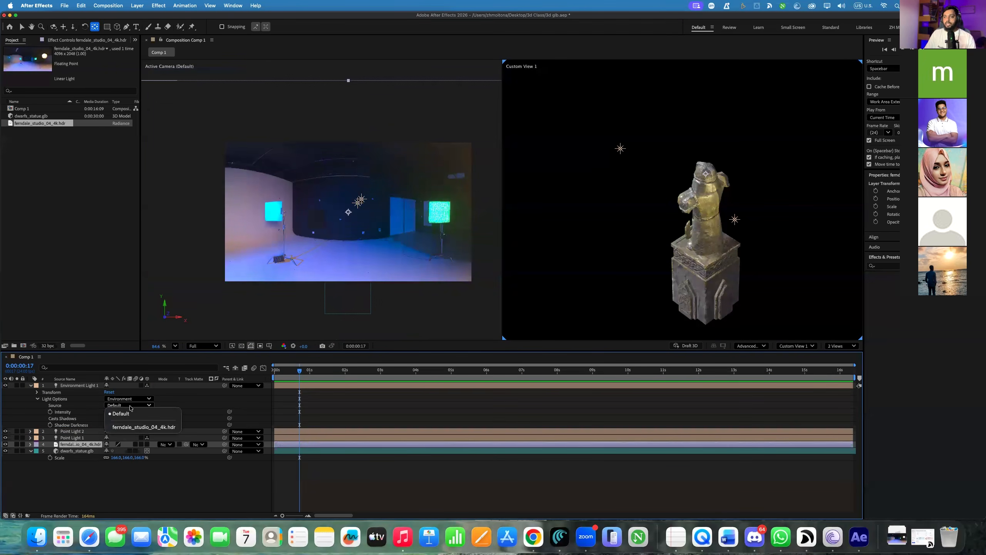
pyautogui.click(144, 427)
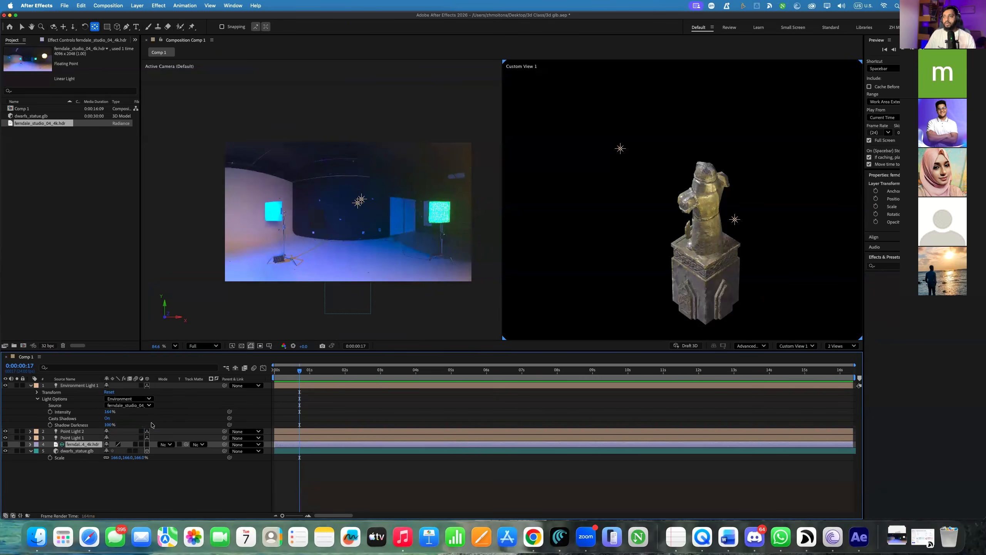
pyautogui.scroll(5, 350, 228)
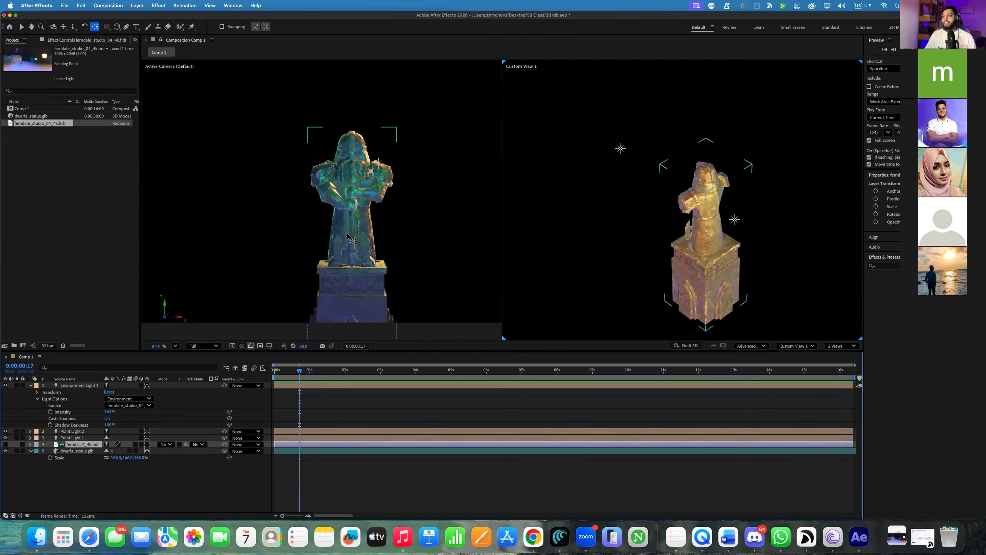
pyautogui.scroll(1, 350, 228)
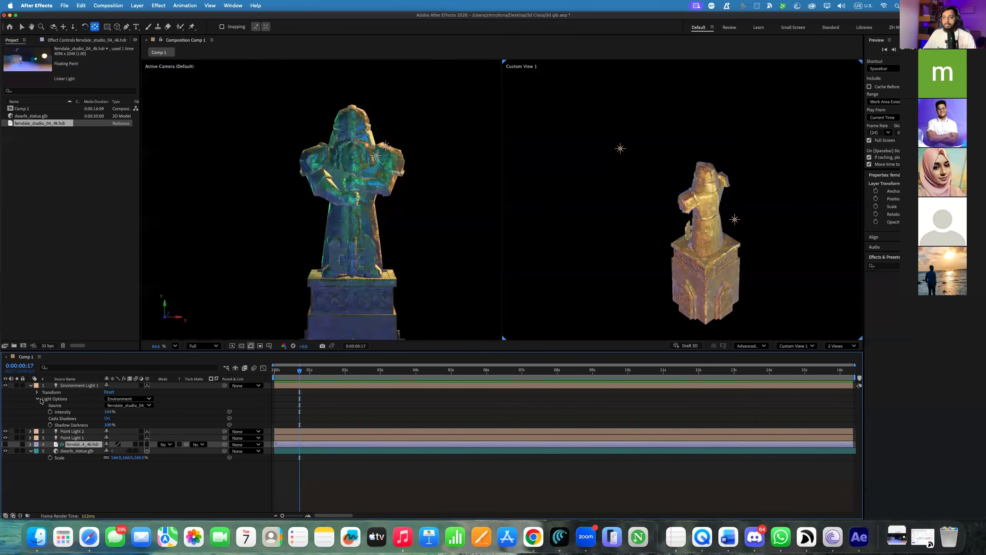
# Set Environment Light 1's X Rotation to 1x+35°, Y Rotation to 3x+17° and Intensity to 67%
pyautogui.click(37, 392)
pyautogui.moveTo(112, 401); pyautogui.dragTo(193, 396)
pyautogui.moveTo(113, 404); pyautogui.dragTo(184, 403)
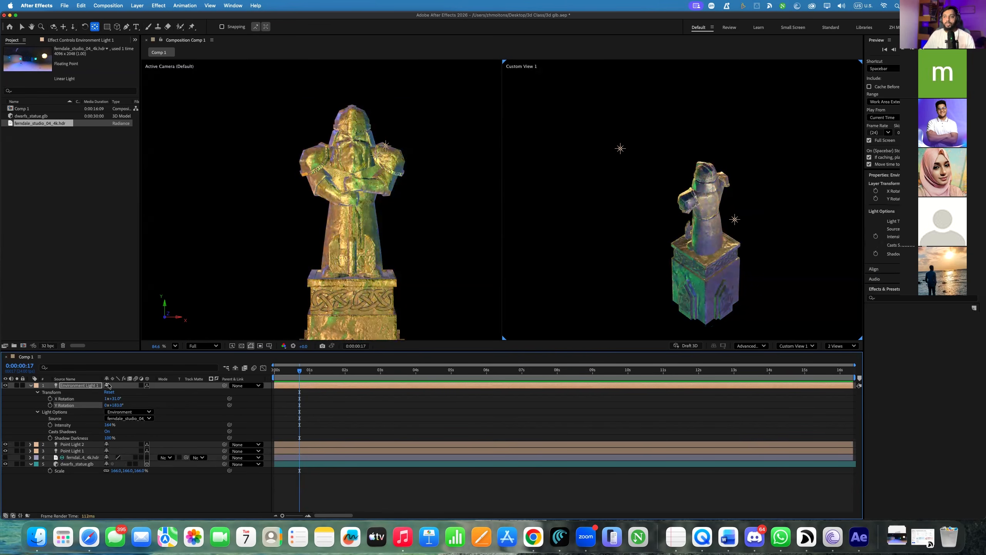
pyautogui.moveTo(116, 405); pyautogui.dragTo(254, 391)
pyautogui.moveTo(118, 406); pyautogui.dragTo(212, 403)
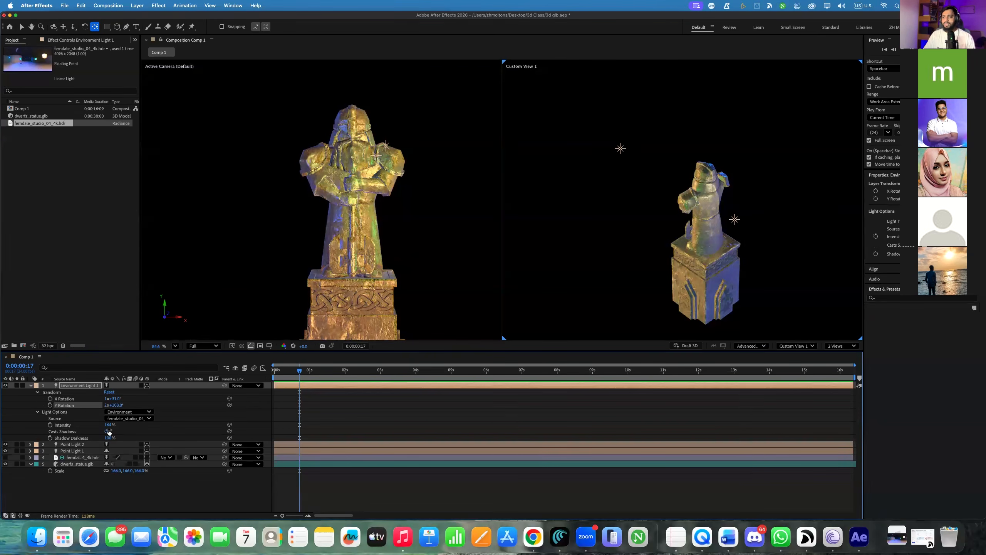
pyautogui.moveTo(108, 425); pyautogui.dragTo(224, 403)
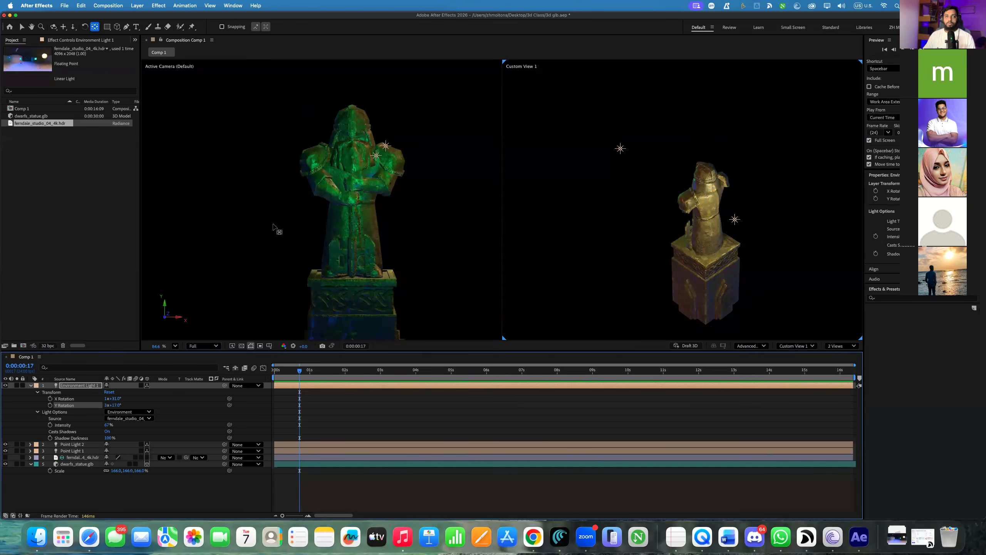
pyautogui.click(30, 385)
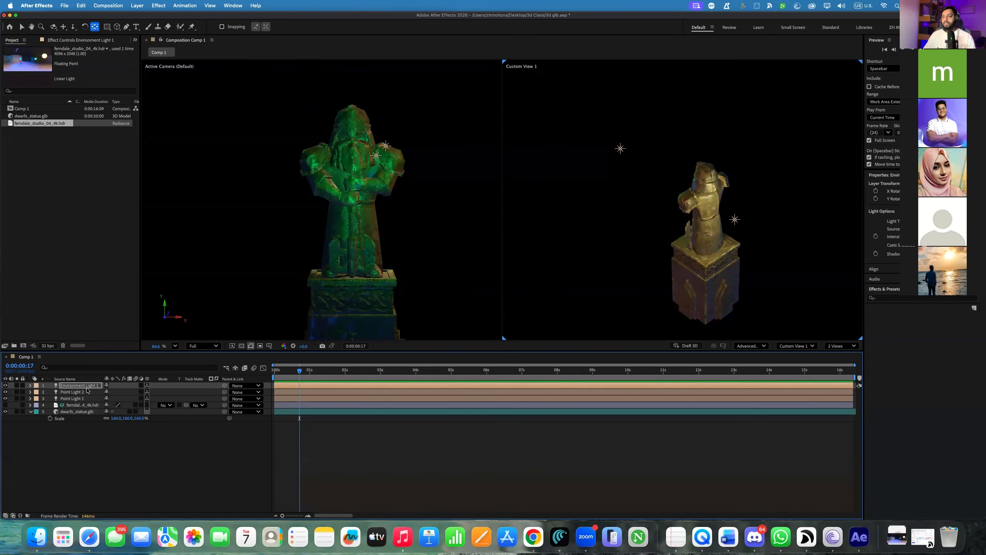
# Add a green spot light named Spot Light 1 with smooth falloff to Comp 1
pyautogui.rightClick(79, 484)
pyautogui.moveTo(97, 412)
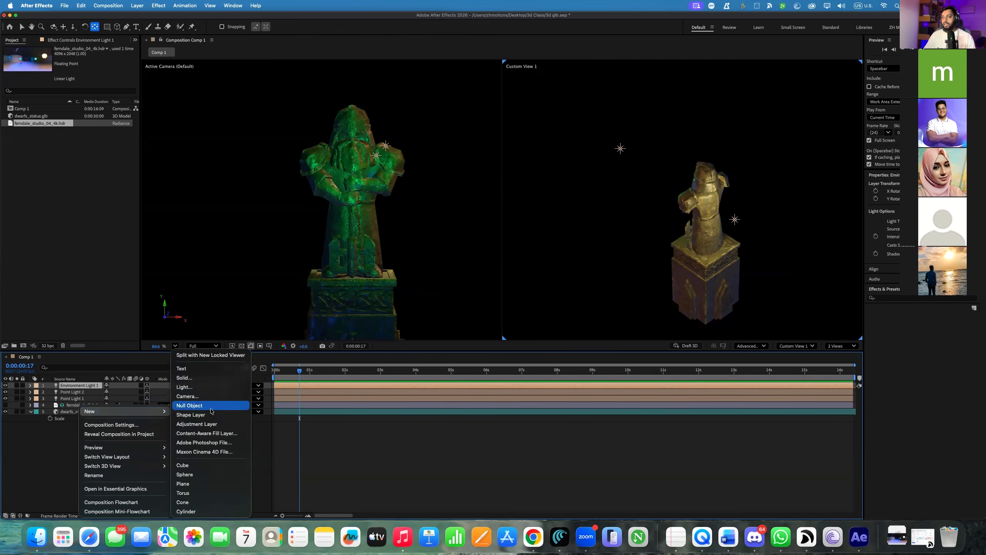
pyautogui.click(203, 389)
pyautogui.click(266, 230)
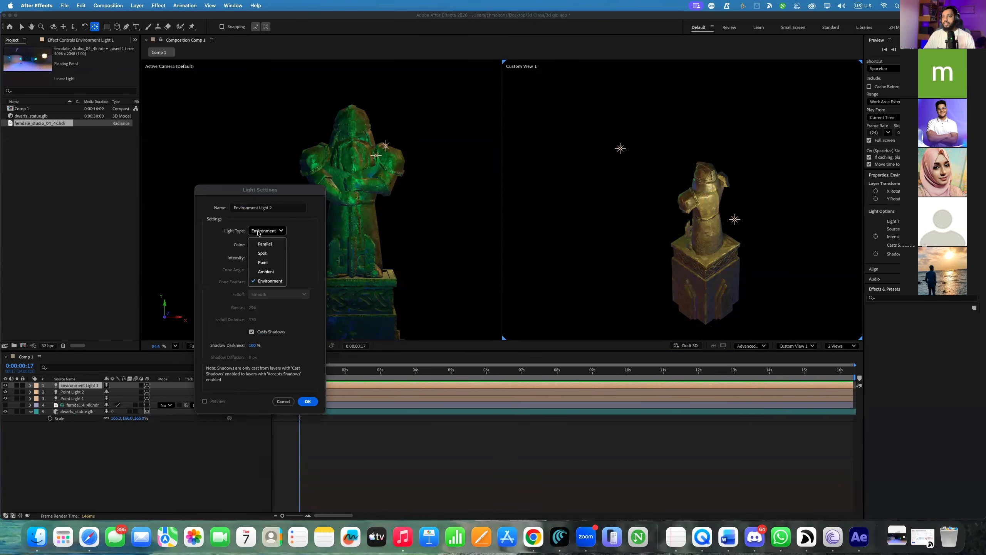
pyautogui.click(264, 253)
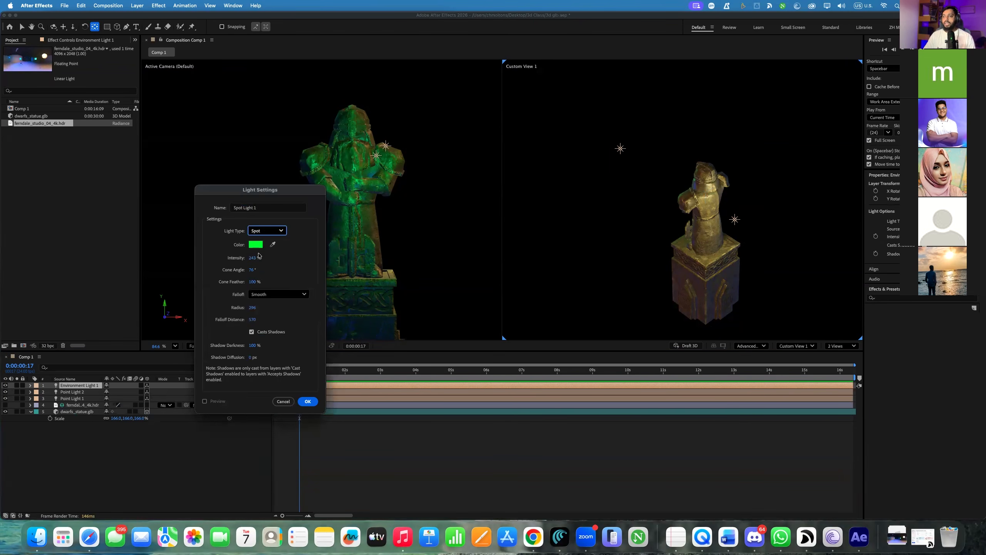
pyautogui.click(307, 402)
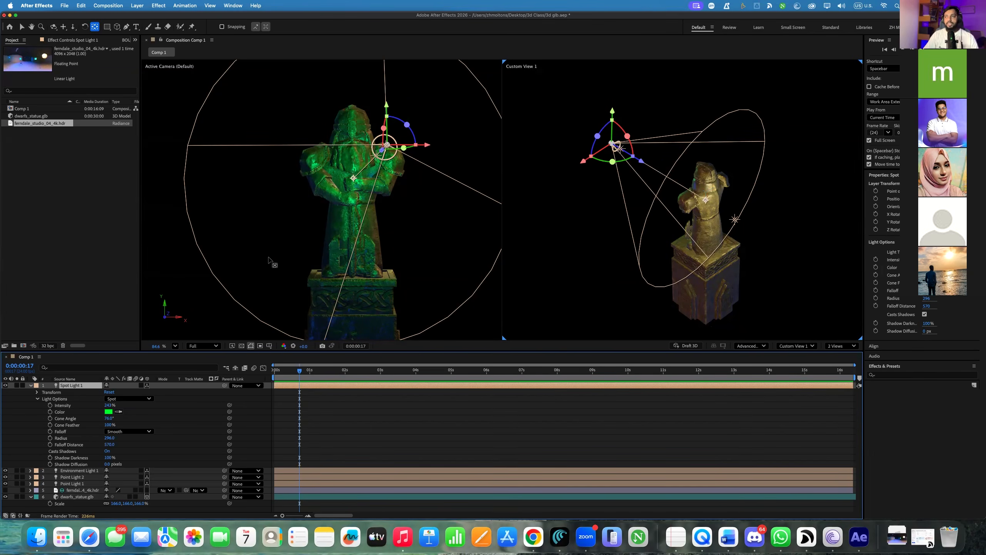
# Reveal Spot Light 1's transform properties and move its point of interest onto the statue's head in the custom view
pyautogui.press('v')
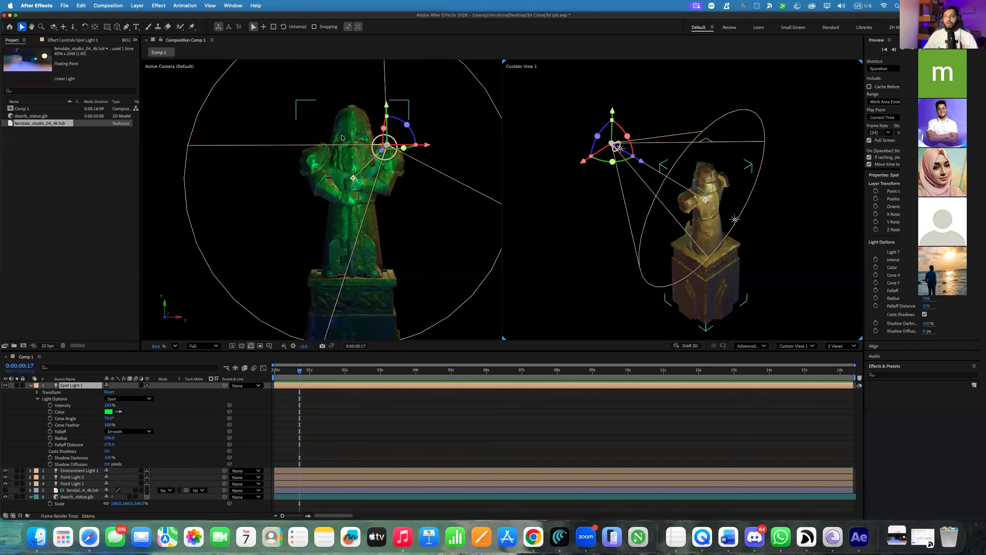
pyautogui.click(351, 191)
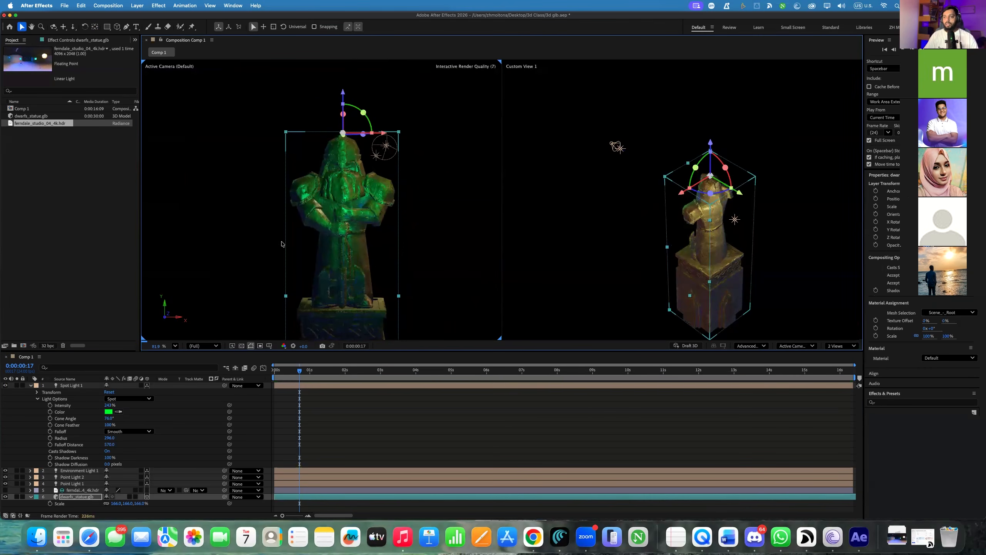
pyautogui.click(617, 147)
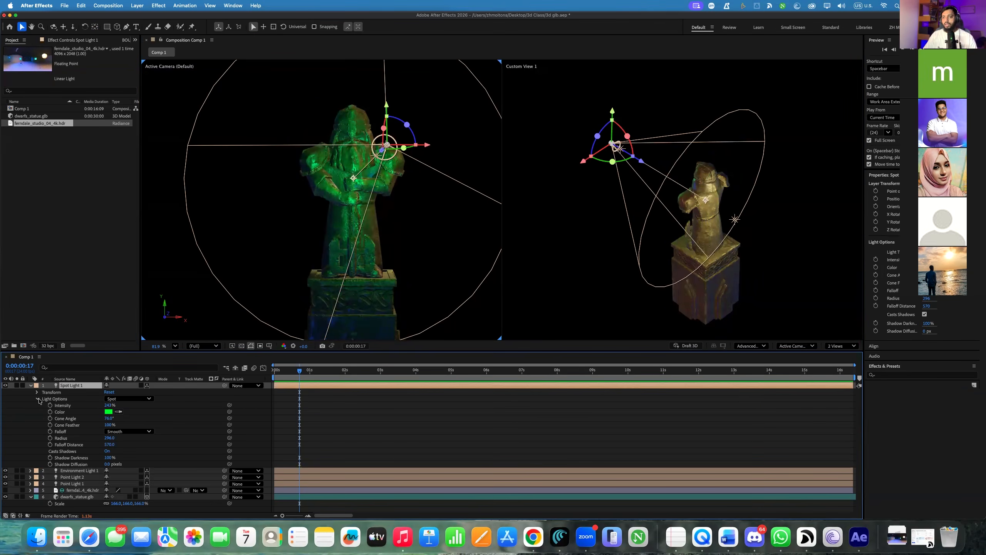
pyautogui.click(37, 392)
pyautogui.scroll(5, 600, 196)
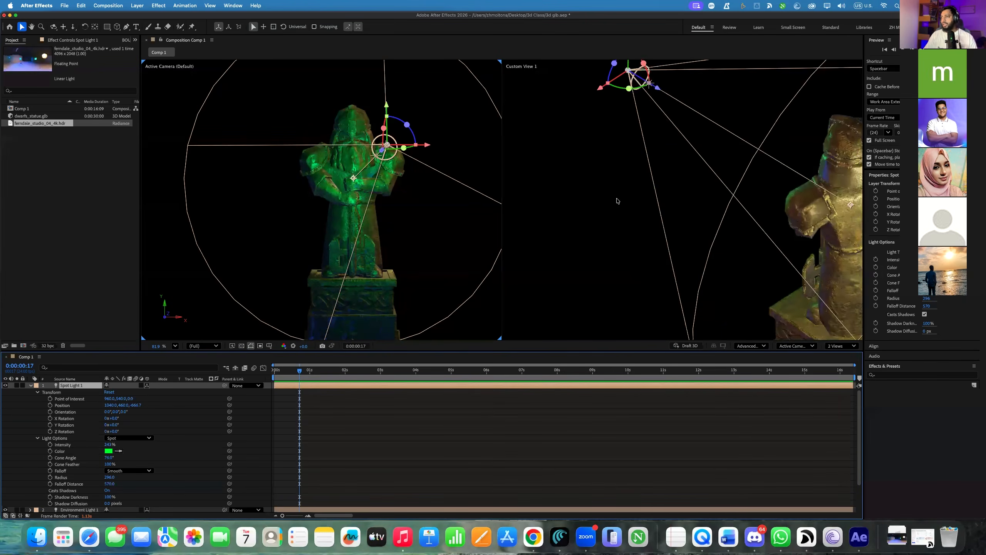
pyautogui.press('space')
pyautogui.moveTo(801, 166); pyautogui.dragTo(686, 151)
# Change Spot Light 1's color to blue 0072FF
pyautogui.click(109, 451)
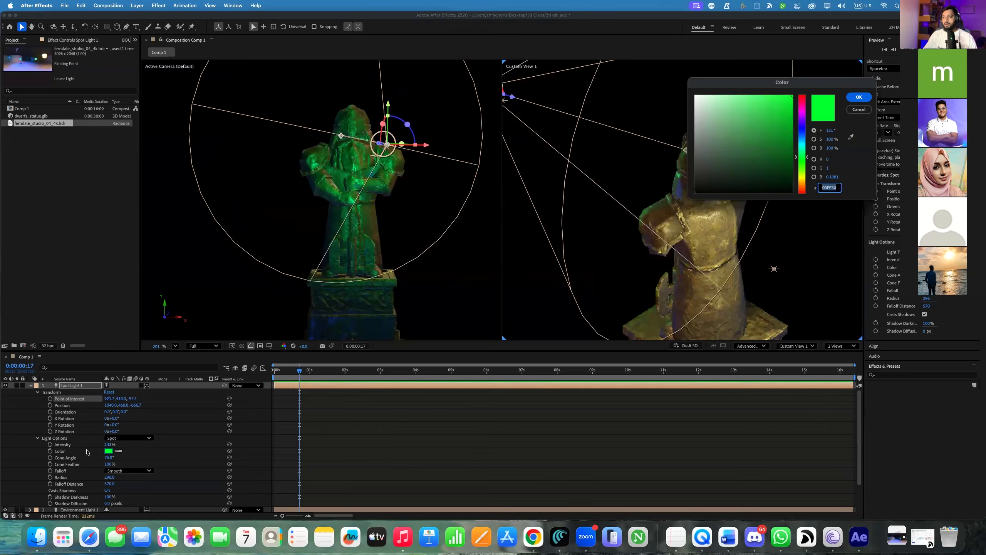
pyautogui.moveTo(802, 157); pyautogui.dragTo(800, 135)
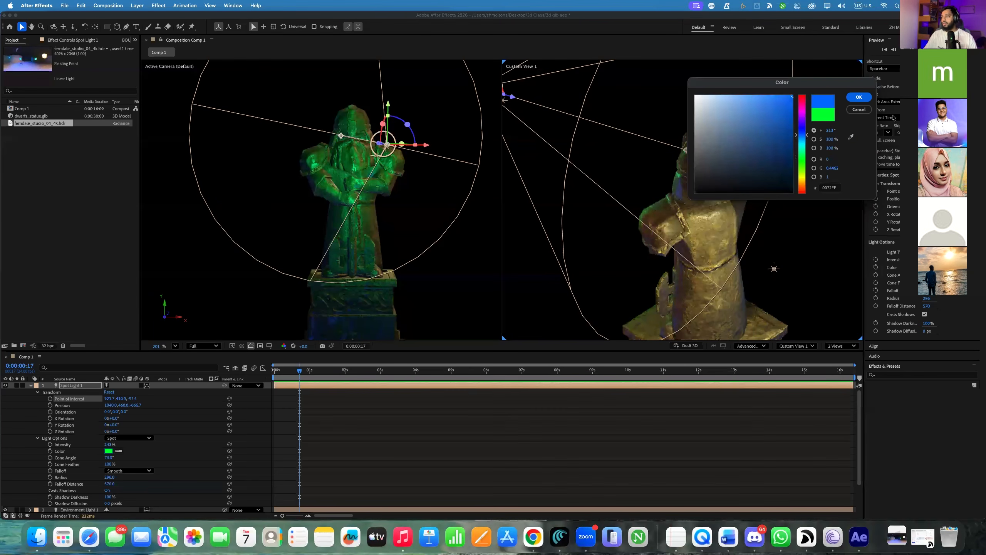
pyautogui.click(858, 97)
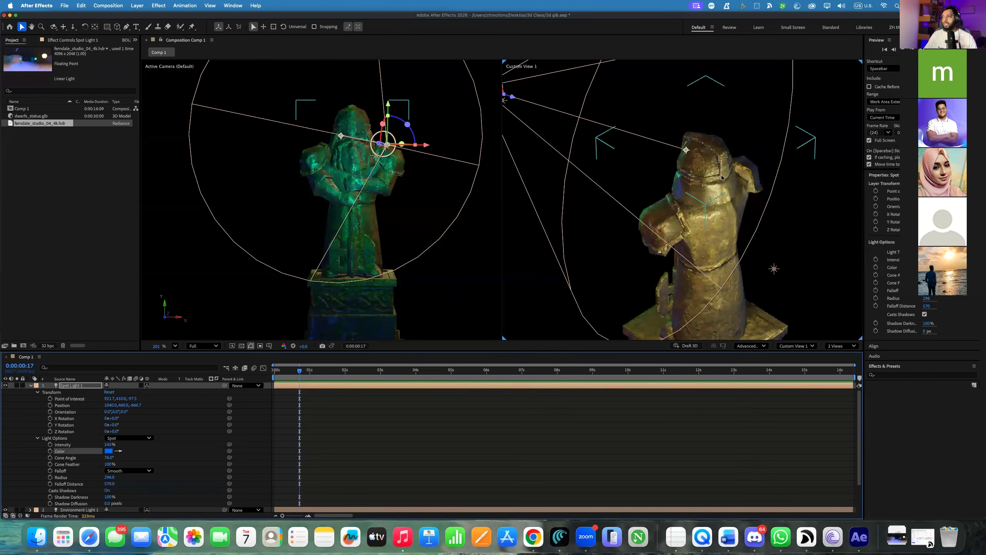
# Inspect the blue light on the statue, try a much higher intensity on Spot Light 1 and undo it
pyautogui.scroll(5, 654, 199)
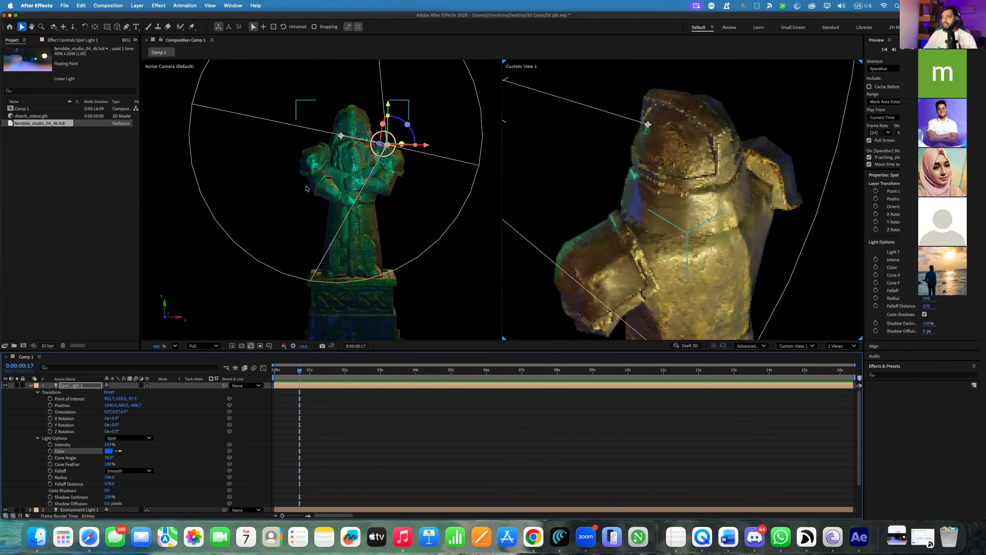
pyautogui.scroll(-5, 625, 185)
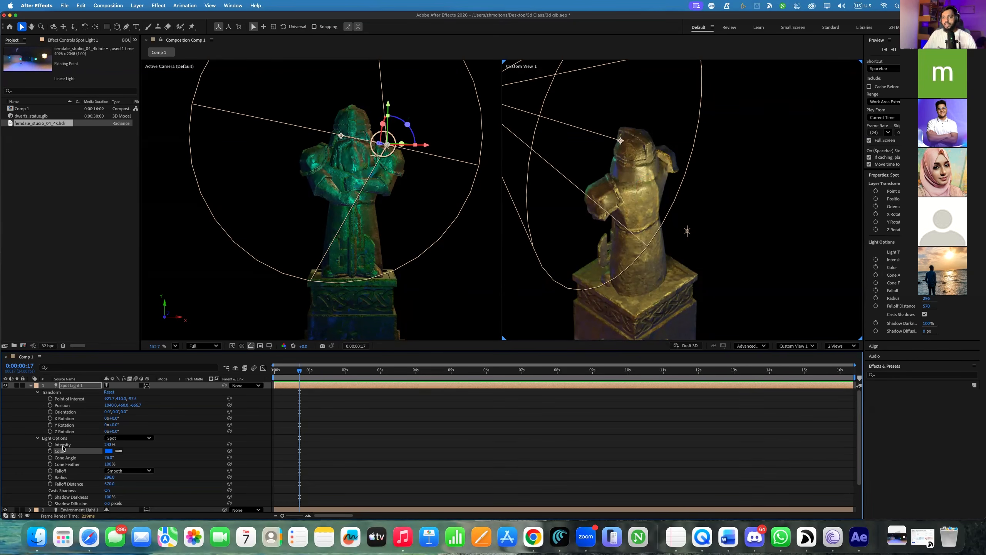
pyautogui.moveTo(109, 444); pyautogui.dragTo(255, 430)
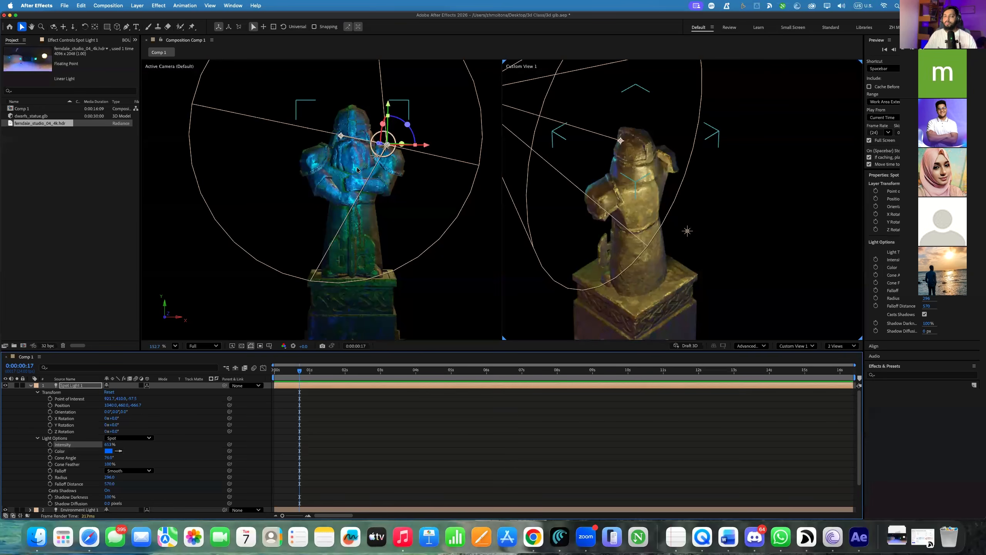
pyautogui.press('super+z')
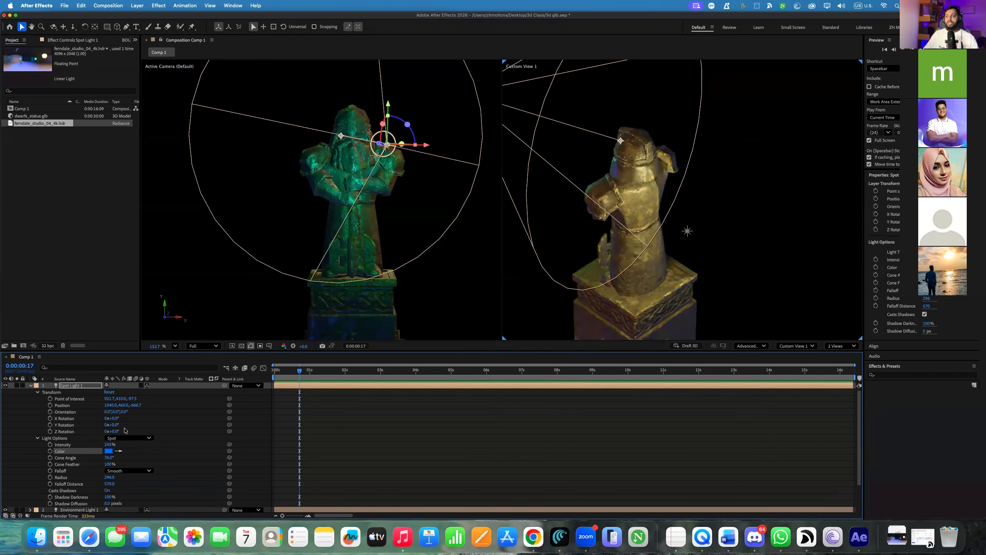
# Set Spot Light 1's Y Rotation to -45° and Z Rotation to 113°
pyautogui.moveTo(113, 431)
pyautogui.mouseDown()
pyautogui.moveTo(152, 427)
pyautogui.moveTo(102, 426)
pyautogui.mouseUp()
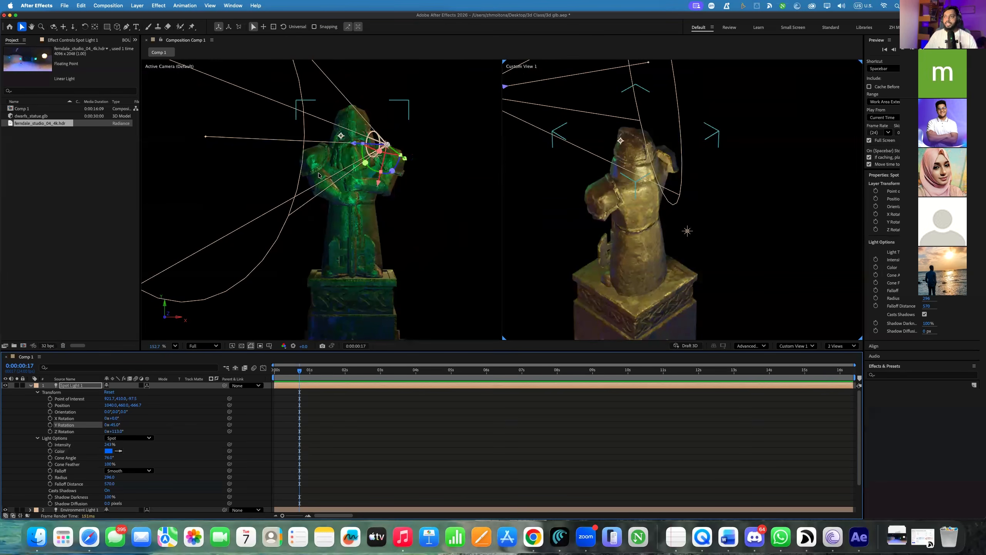
# Expand Point Light 2's transform and light options, try shifting its position along Z and revert the move
pyautogui.scroll(-3, 92, 448)
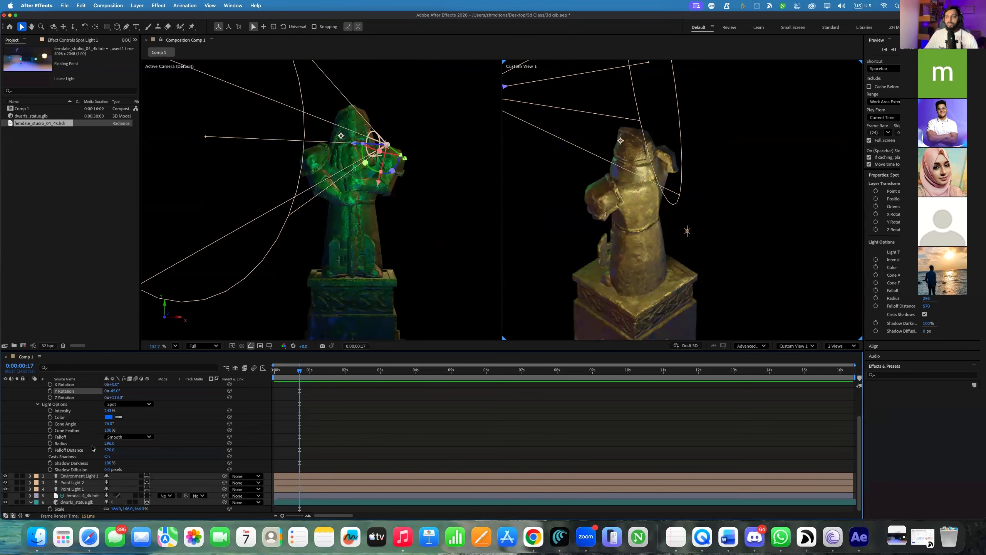
pyautogui.click(30, 483)
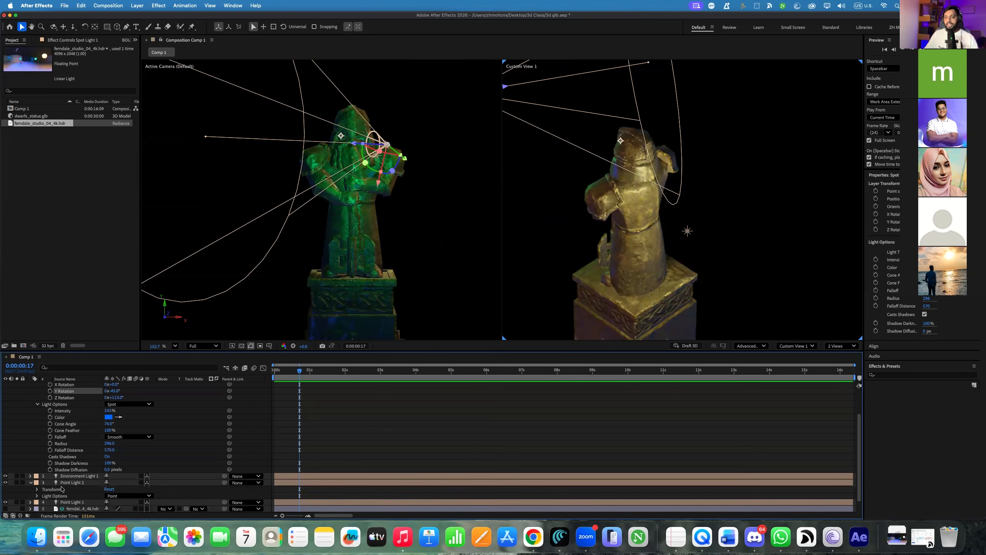
pyautogui.click(37, 496)
pyautogui.scroll(-2, 38, 492)
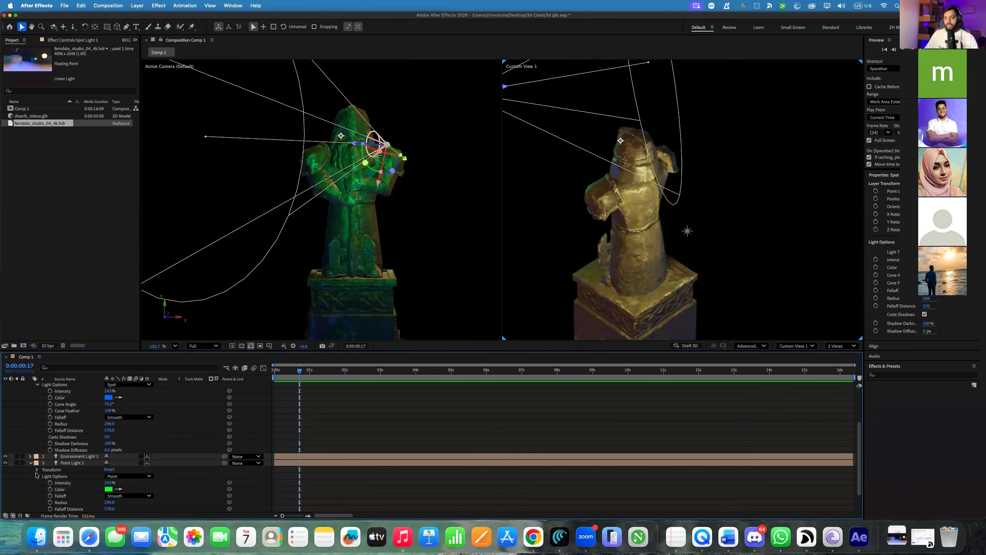
pyautogui.click(38, 470)
pyautogui.moveTo(136, 476); pyautogui.dragTo(50, 480)
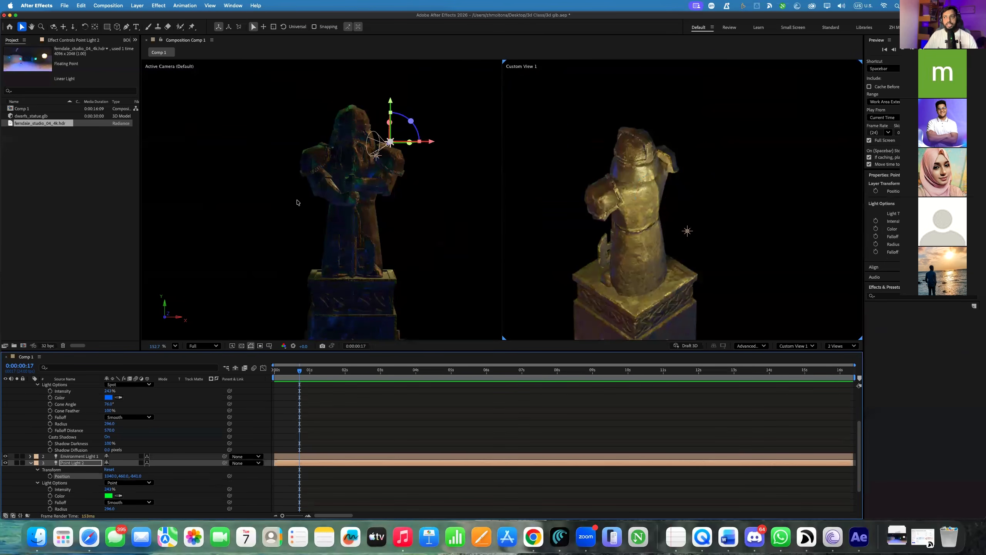
pyautogui.click(97, 423)
pyautogui.scroll(4, 89, 422)
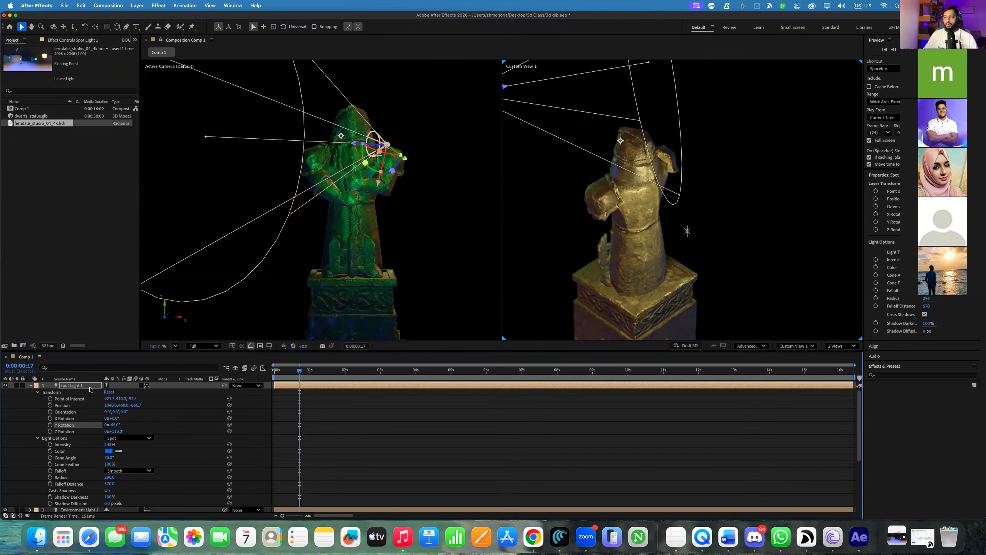
# Select Spot Light 1, show more of the composition in the camera view and collapse the Spot Light 1 and Point Light 2 properties
pyautogui.click(69, 399)
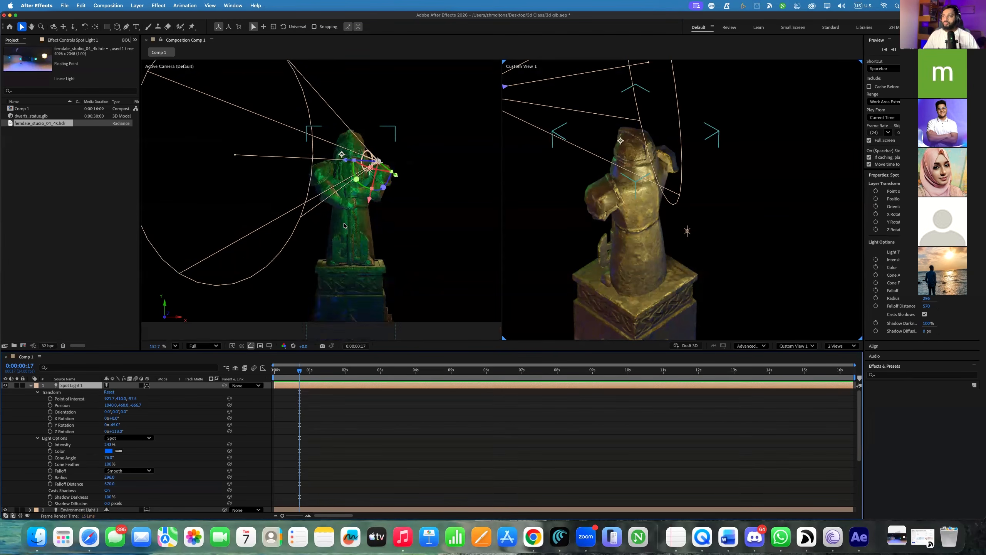
pyautogui.scroll(-3, 345, 222)
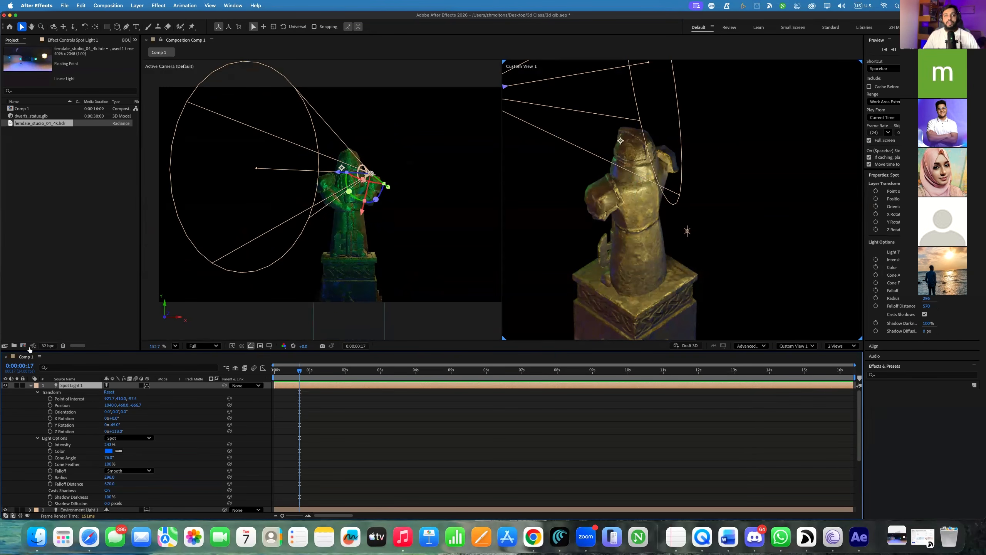
pyautogui.click(30, 386)
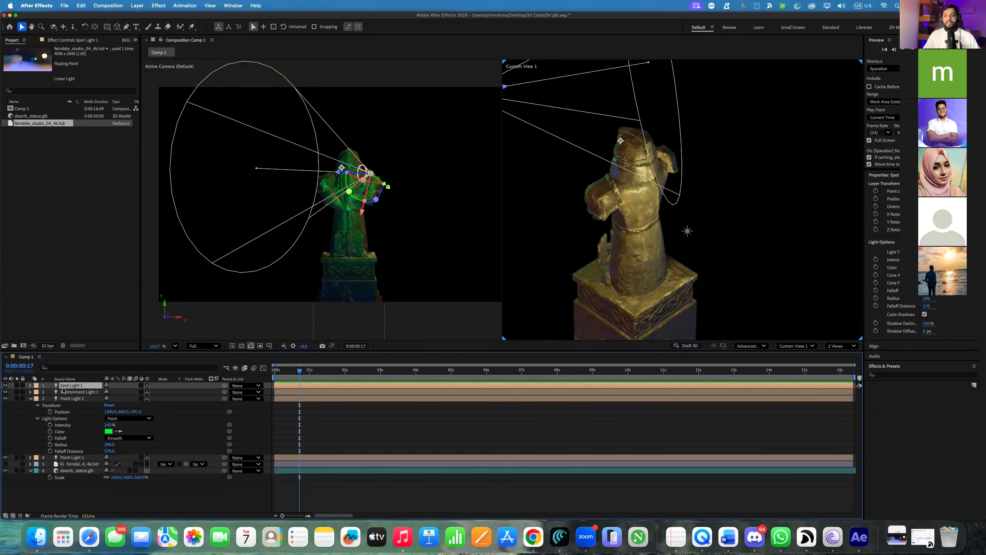
pyautogui.click(31, 398)
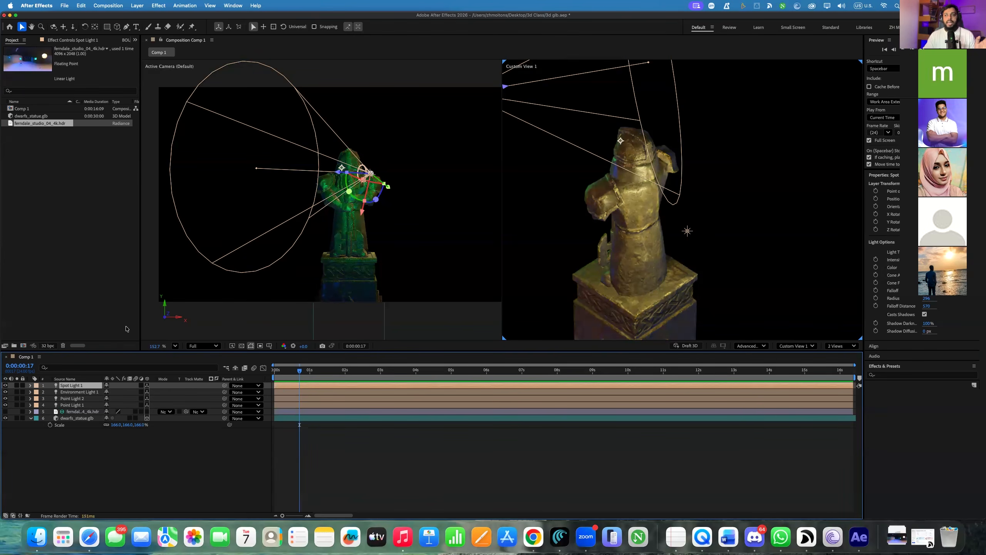
# Add an ambient light to the composition with its colour changed from green to a saturated blue-violet
pyautogui.rightClick(97, 405)
pyautogui.moveTo(134, 415)
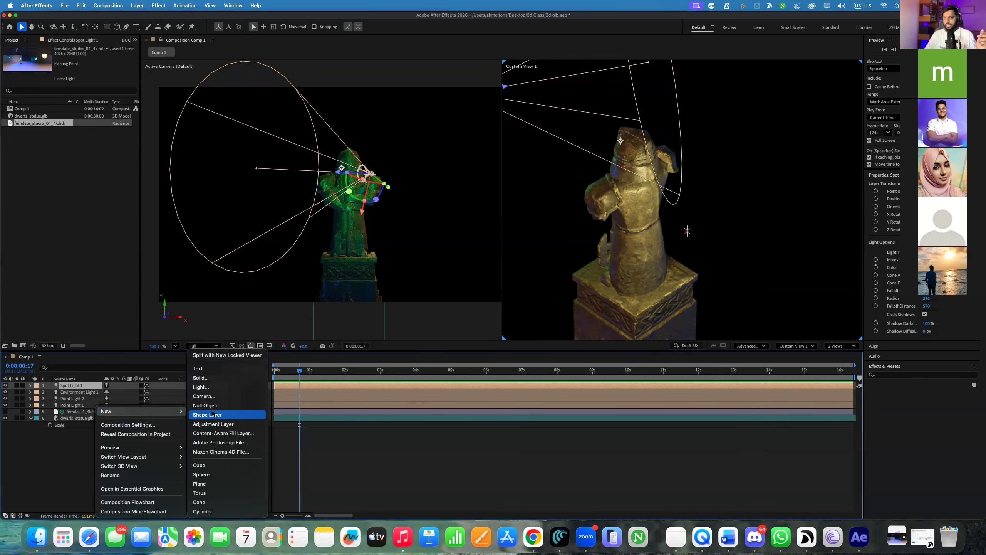
pyautogui.click(209, 387)
pyautogui.click(256, 231)
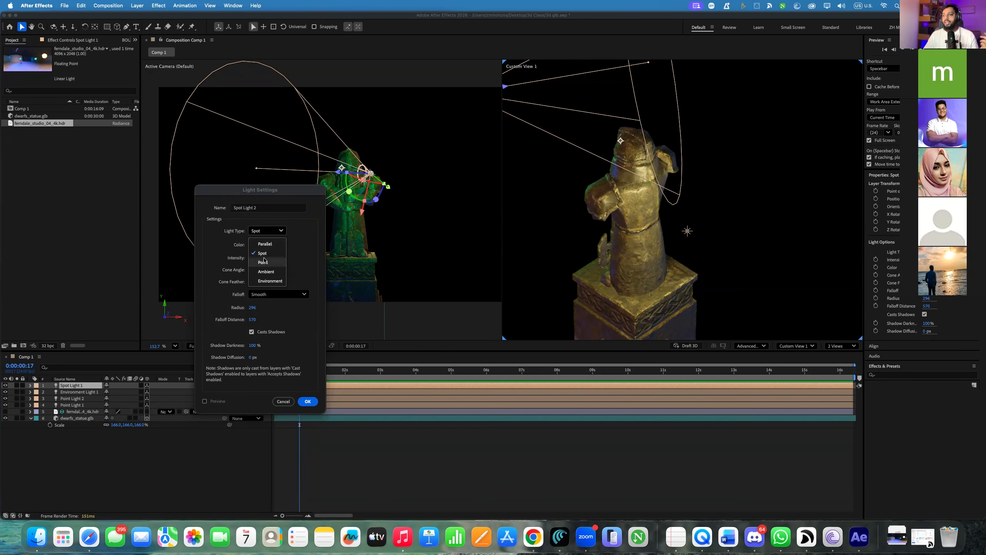
pyautogui.click(266, 272)
pyautogui.click(255, 244)
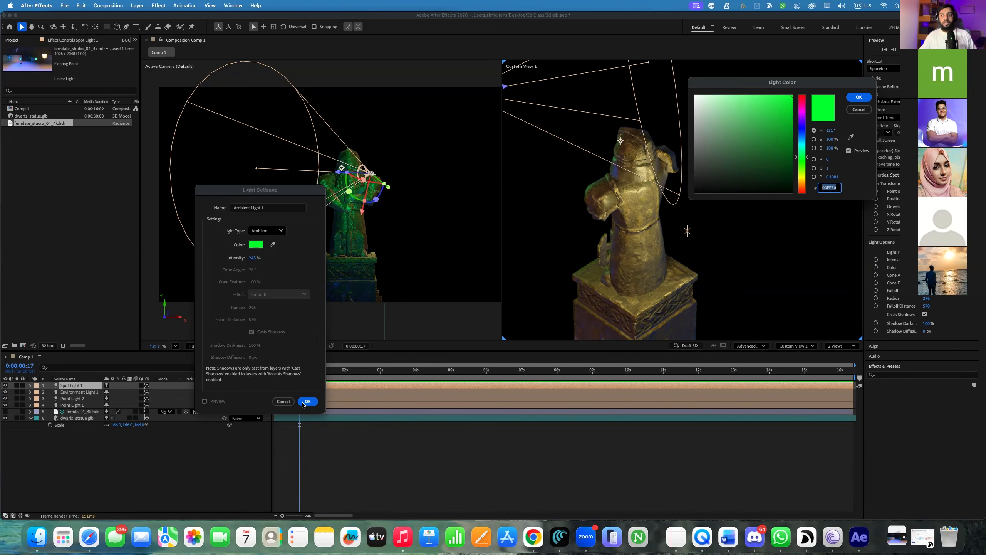
pyautogui.moveTo(802, 156); pyautogui.dragTo(793, 107)
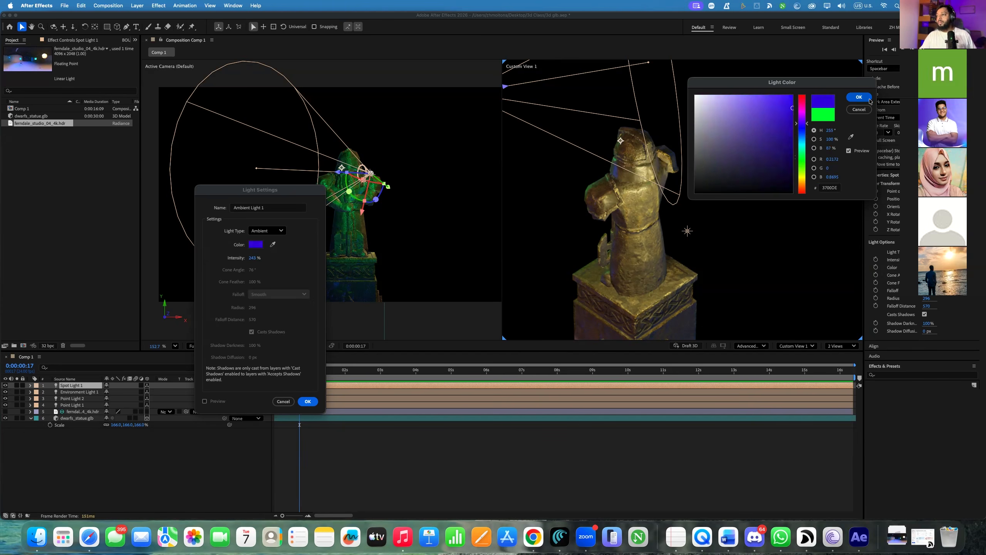
pyautogui.click(869, 100)
pyautogui.click(307, 401)
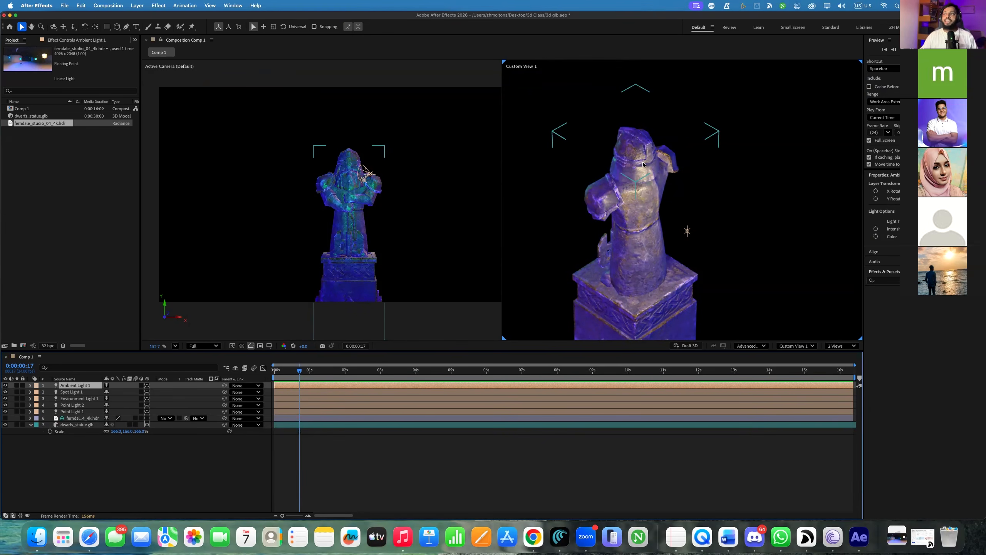
# Try much lower intensities on Ambient Light 1 with the effect previewed on the statue
pyautogui.scroll(4, 362, 177)
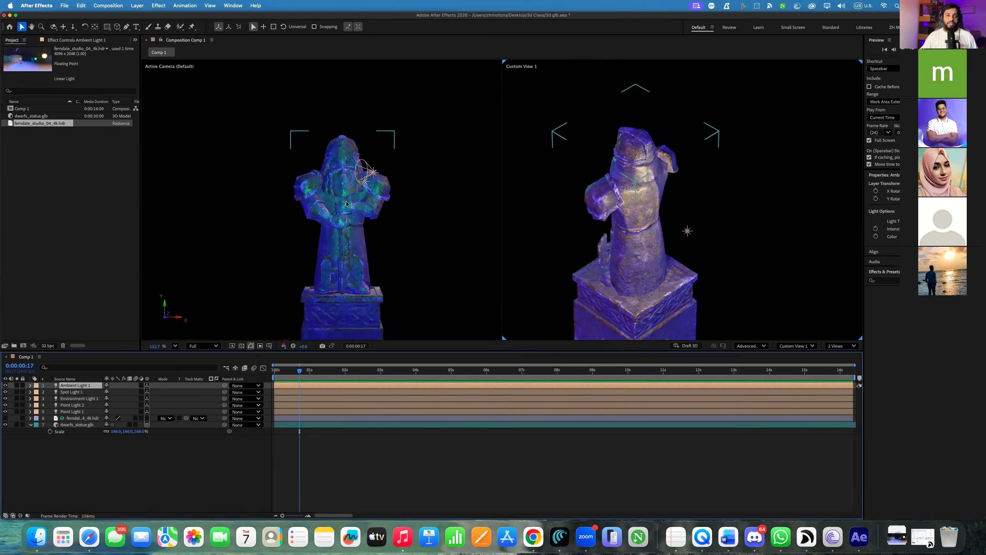
pyautogui.scroll(3, 349, 198)
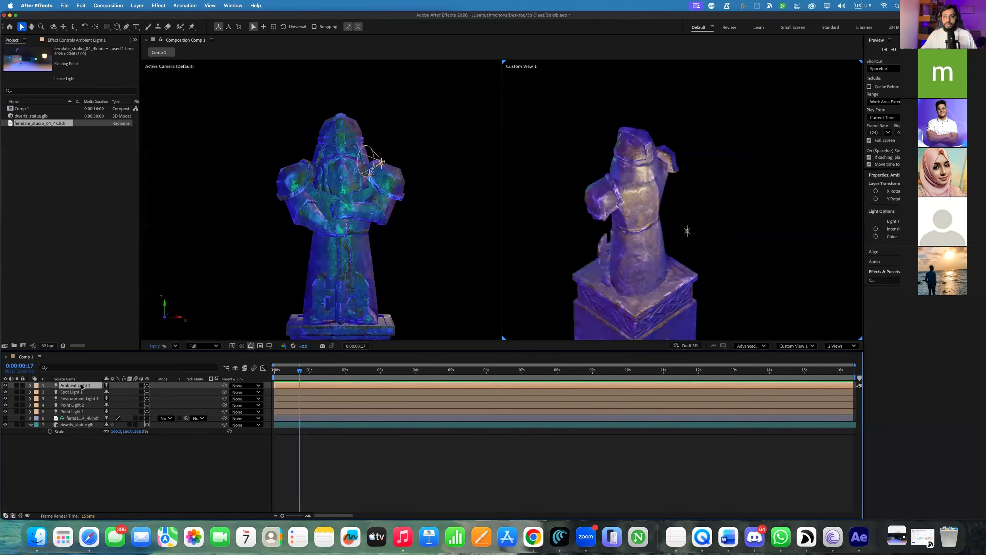
pyautogui.doubleClick(81, 387)
pyautogui.moveTo(253, 259); pyautogui.dragTo(181, 264)
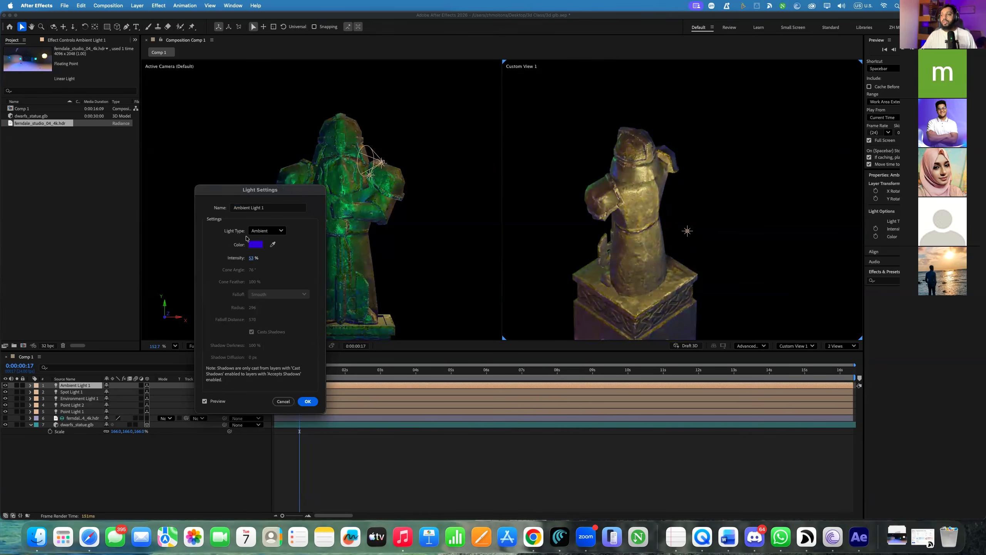
pyautogui.moveTo(278, 190); pyautogui.dragTo(753, 191)
pyautogui.moveTo(725, 260); pyautogui.dragTo(734, 260)
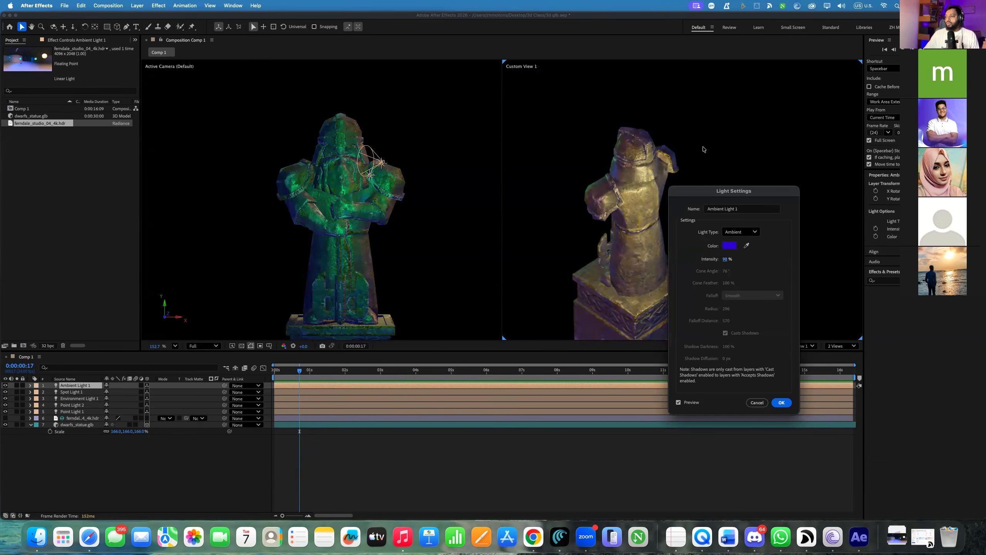
pyautogui.click(782, 402)
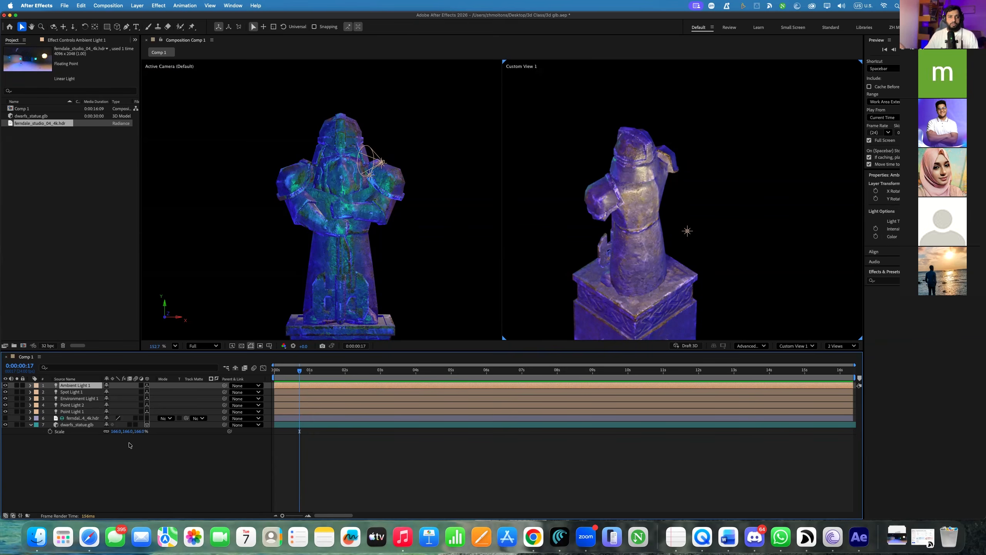
# Delete all five lights from the composition, from Ambient Light 1 through Point Light 1
pyautogui.click(76, 412)
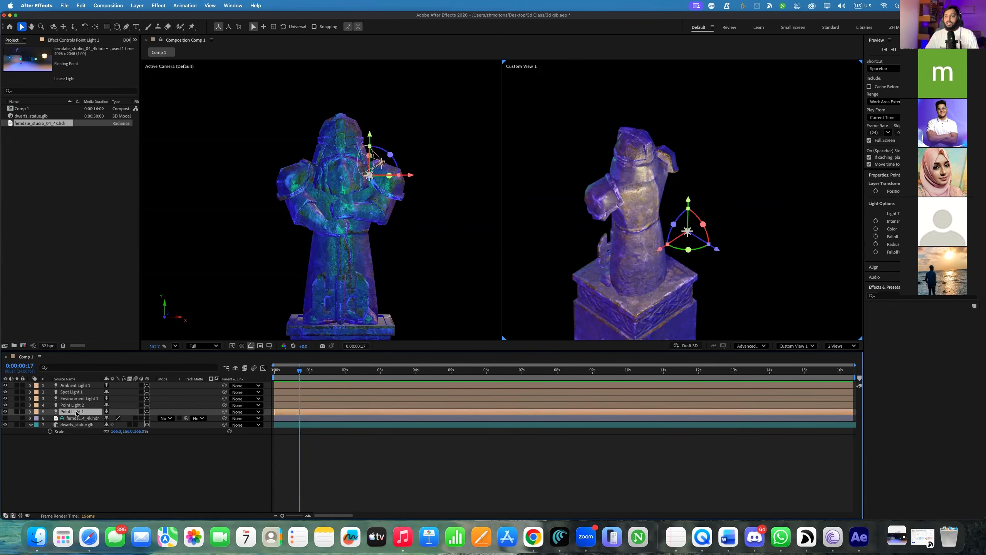
pyautogui.keyDown('shift'); pyautogui.click(76, 386); pyautogui.keyUp('shift')
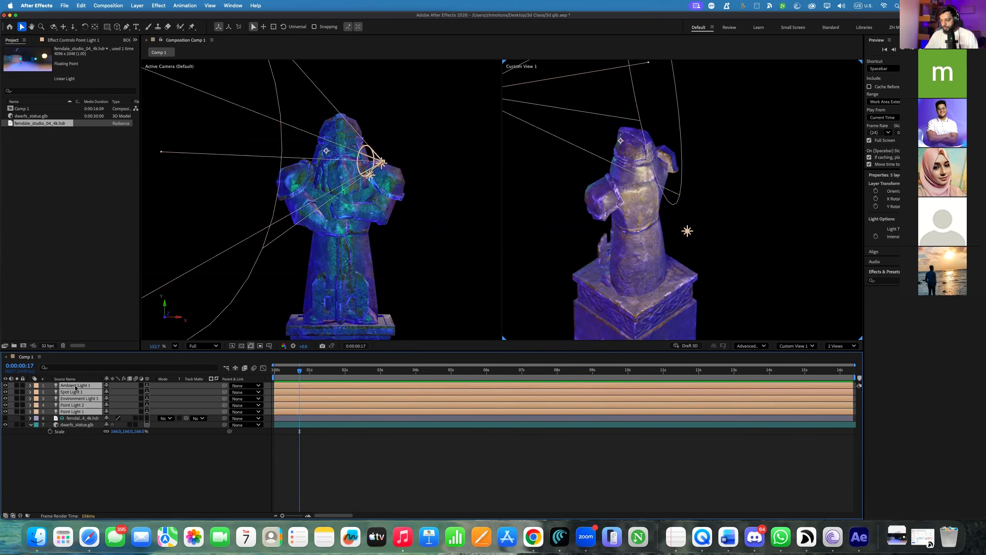
pyautogui.press('Delete')
pyautogui.click(75, 385)
pyautogui.rightClick(114, 446)
pyautogui.moveTo(142, 412)
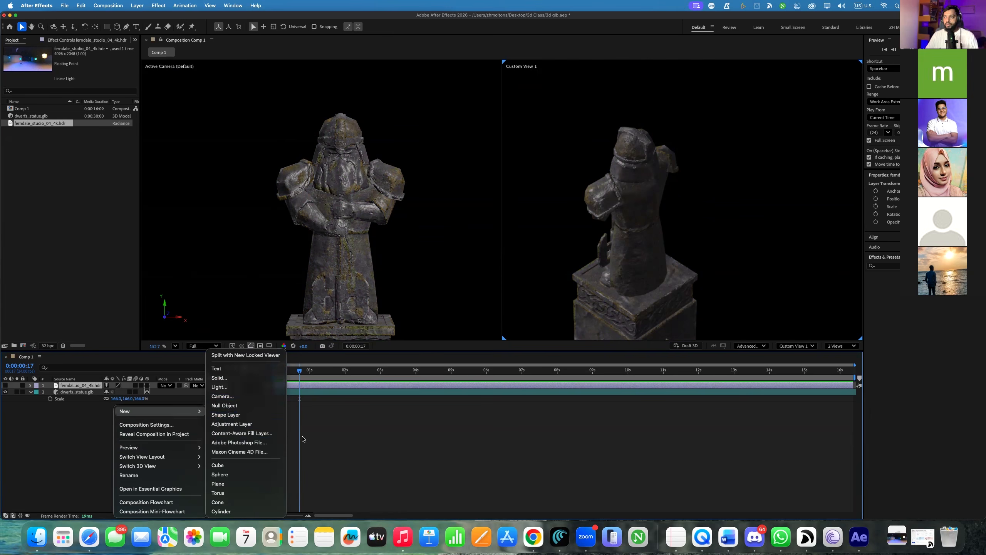
pyautogui.click(331, 294)
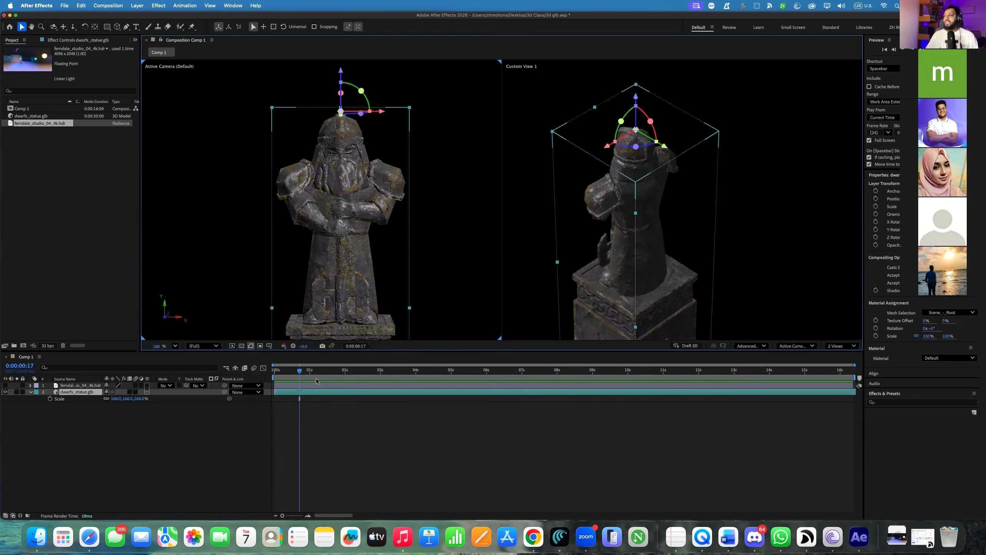
# Add a new point light with a violet colour directly above the dwarf statue layer
pyautogui.rightClick(105, 409)
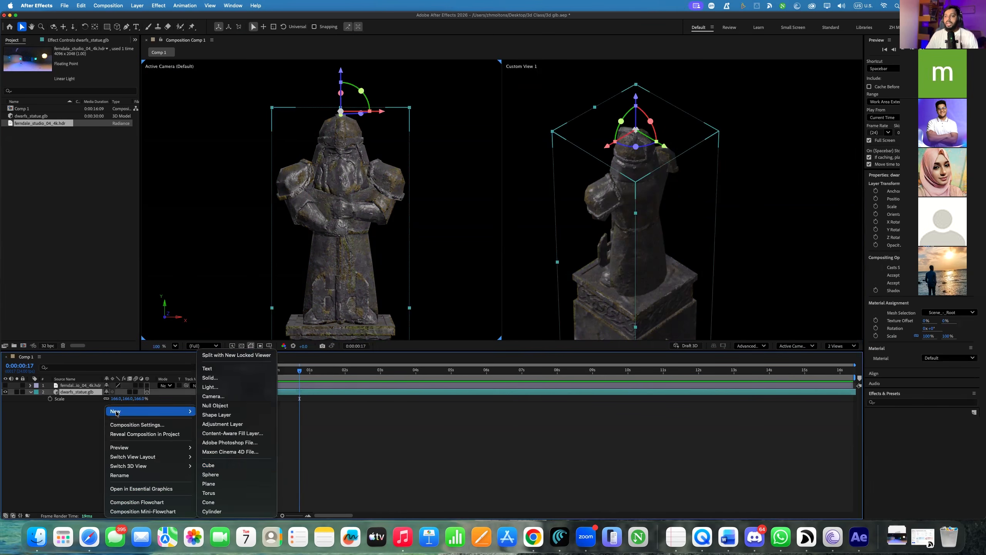
pyautogui.click(210, 387)
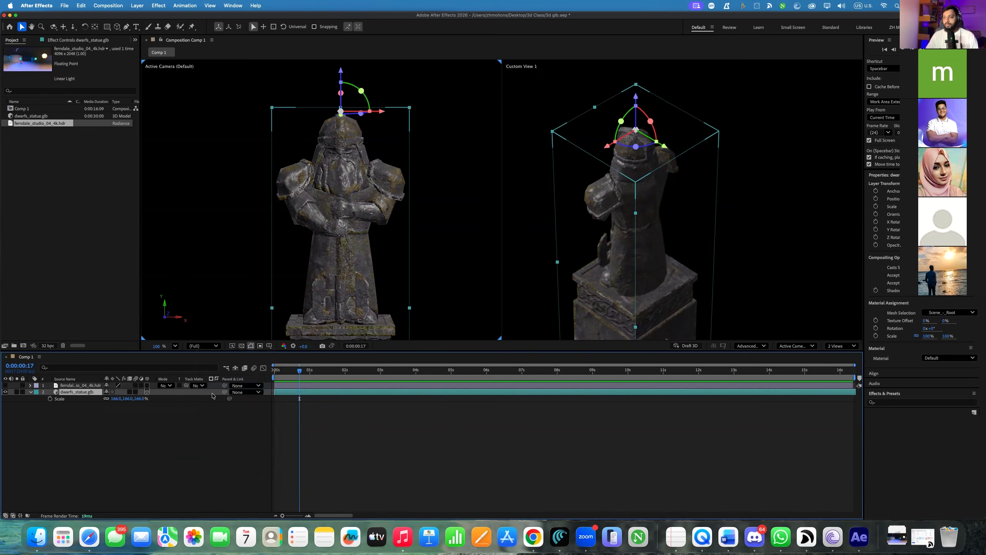
pyautogui.click(754, 231)
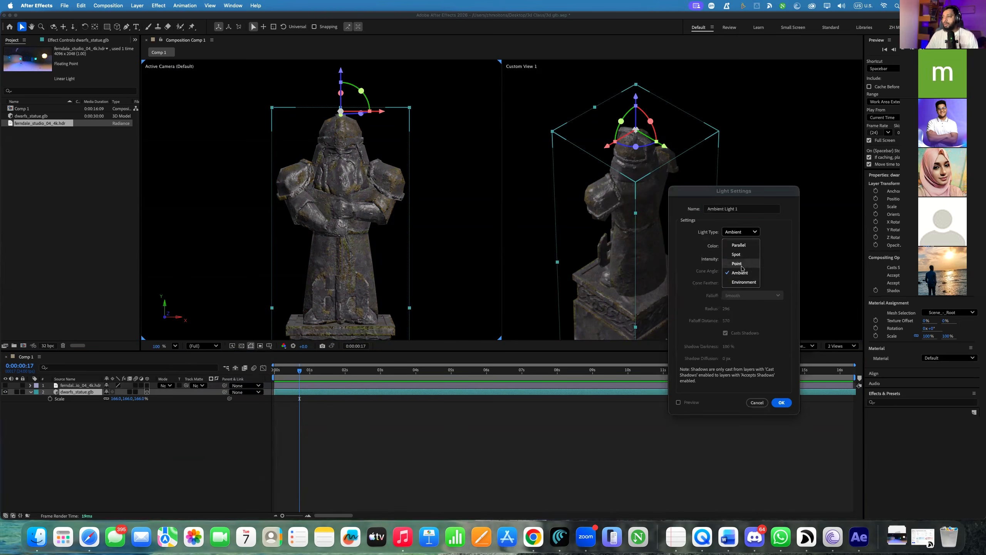
pyautogui.click(742, 268)
pyautogui.click(732, 249)
pyautogui.moveTo(762, 164)
pyautogui.mouseDown()
pyautogui.moveTo(749, 121)
pyautogui.moveTo(698, 79)
pyautogui.moveTo(769, 127)
pyautogui.moveTo(737, 157)
pyautogui.moveTo(786, 181)
pyautogui.mouseUp()
pyautogui.moveTo(770, 117); pyautogui.dragTo(748, 100)
pyautogui.click(859, 98)
pyautogui.click(782, 402)
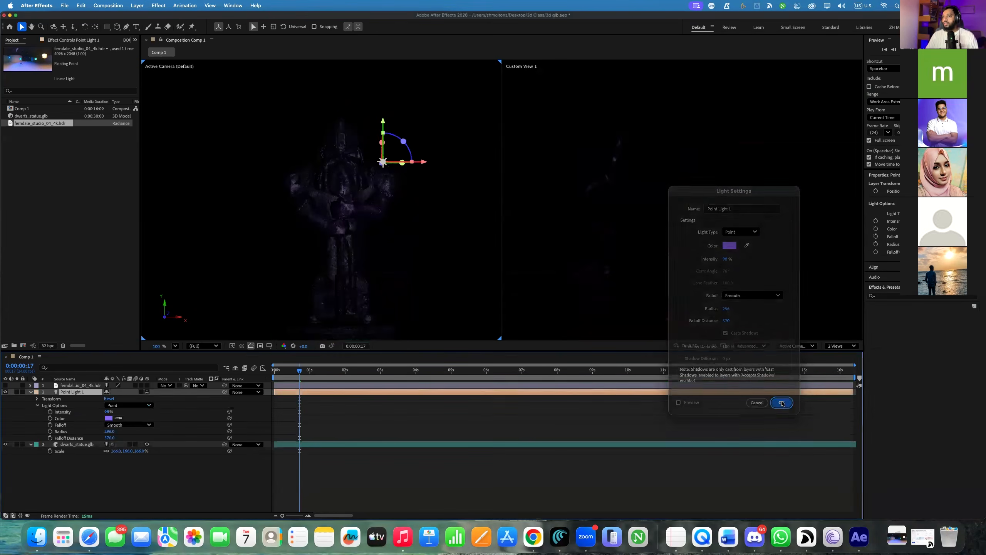
# Raise Point Light 1's intensity to about 373% and move the light along its Z axis towards the statue
pyautogui.moveTo(105, 413); pyautogui.dragTo(211, 411)
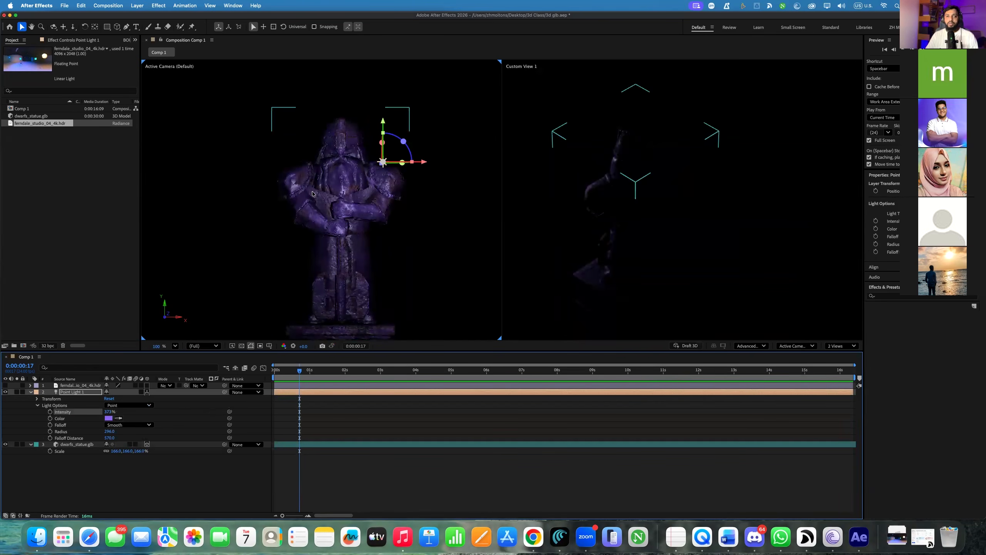
pyautogui.scroll(3, 604, 200)
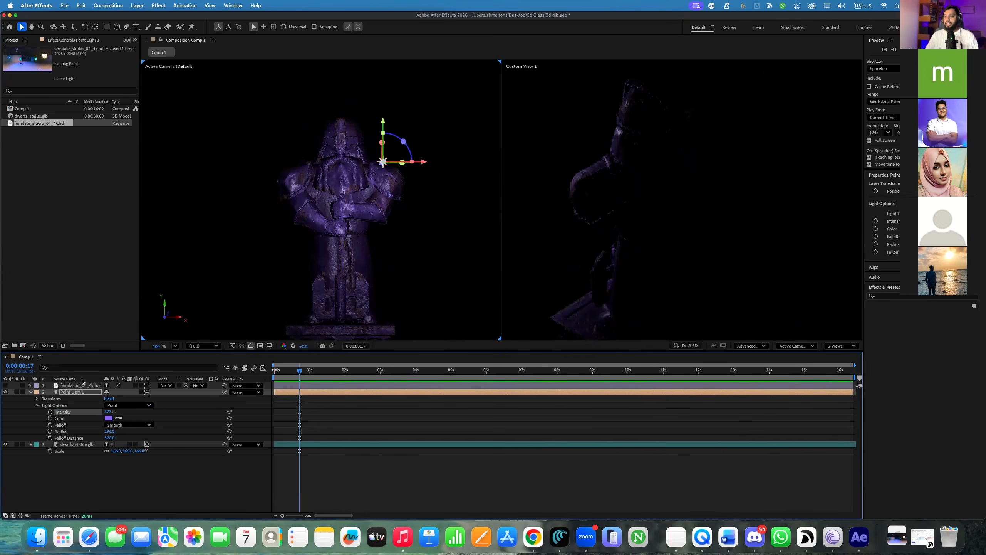
pyautogui.click(81, 386)
pyautogui.click(76, 393)
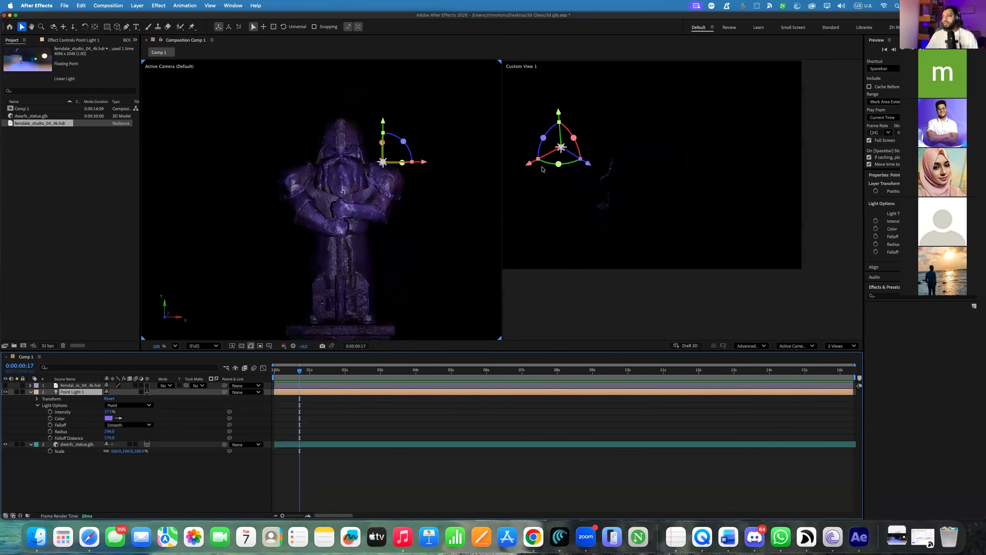
pyautogui.moveTo(585, 167); pyautogui.dragTo(617, 177)
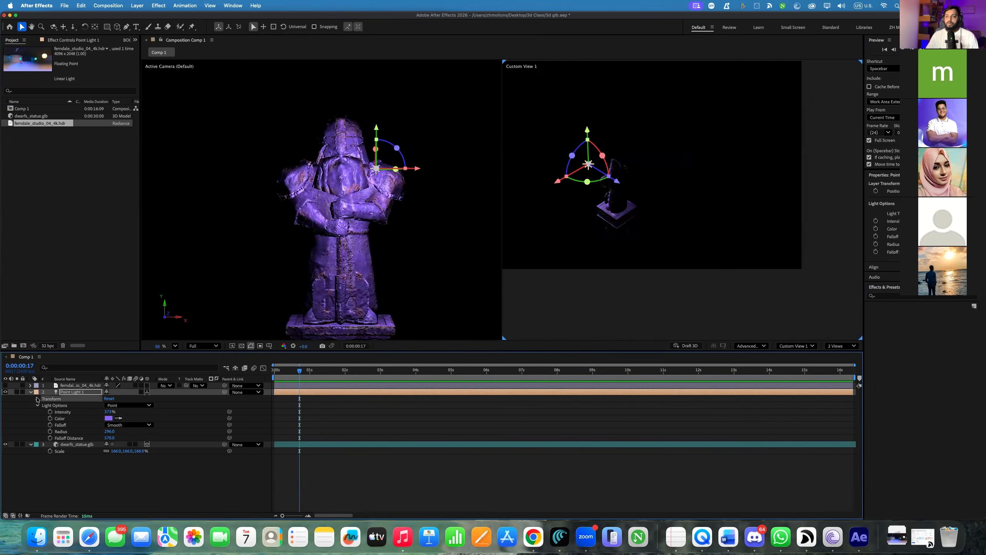
# Show Point Light 1's position values, try shifting the light along X and undo the last two changes
pyautogui.click(37, 398)
pyautogui.moveTo(111, 405); pyautogui.dragTo(74, 466)
pyautogui.press('super+z')
pyautogui.press('super+z')
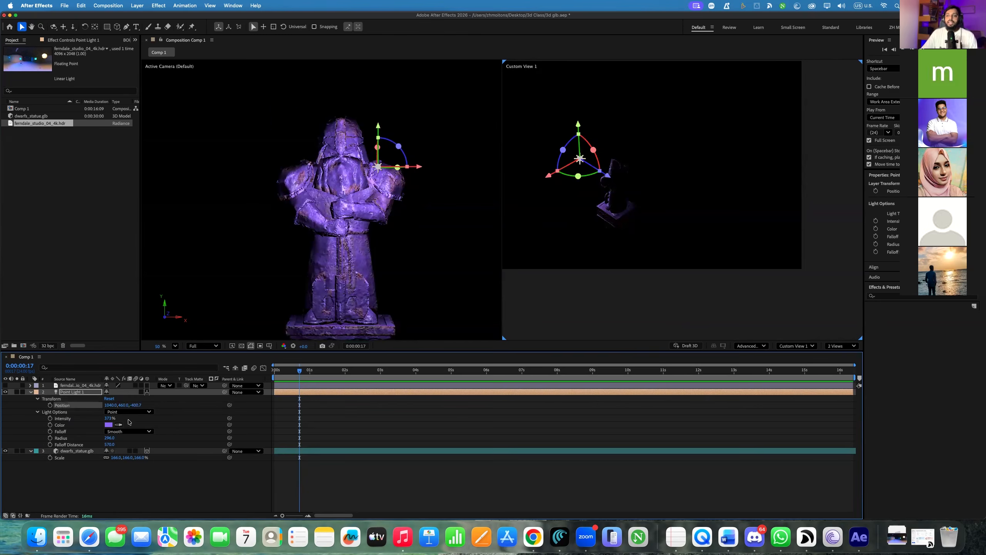
# Add a null object, make it a 3D layer and parent Point Light 1 to it
pyautogui.rightClick(93, 490)
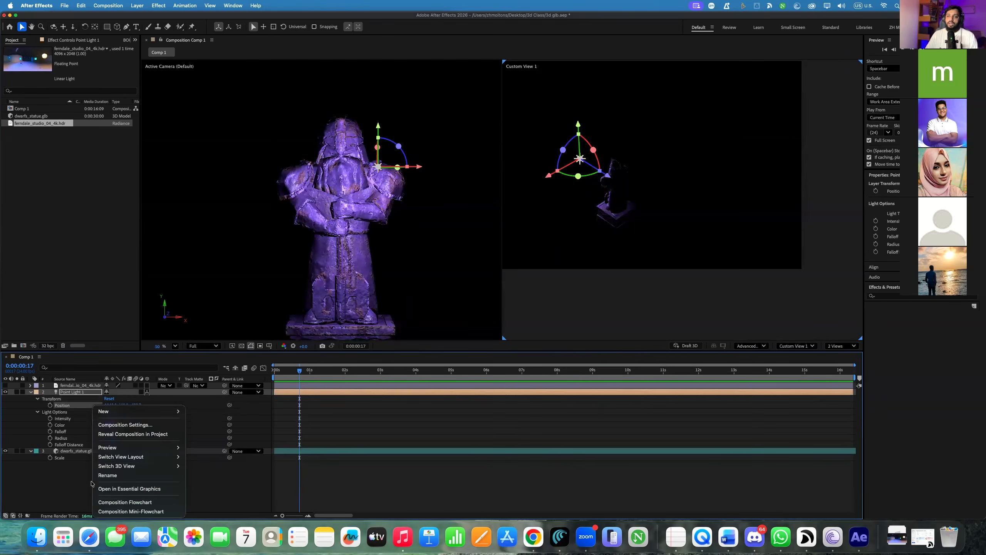
pyautogui.moveTo(123, 412)
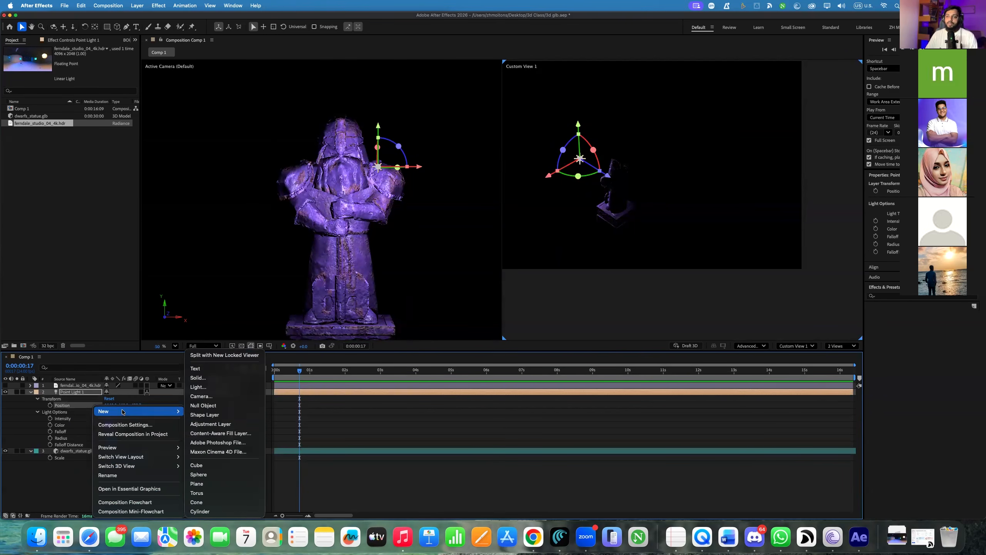
pyautogui.click(203, 405)
pyautogui.click(146, 392)
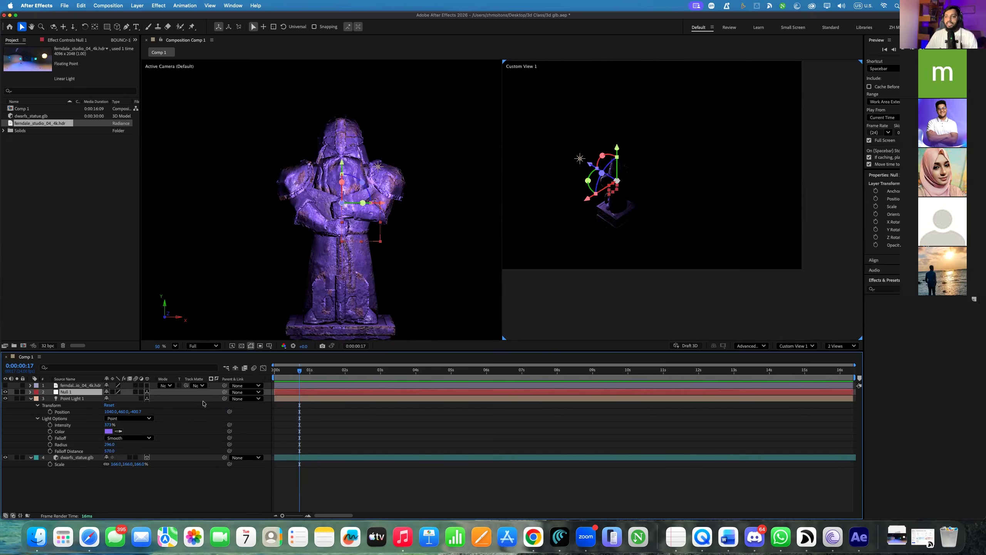
pyautogui.moveTo(224, 398); pyautogui.dragTo(103, 393)
pyautogui.click(68, 398)
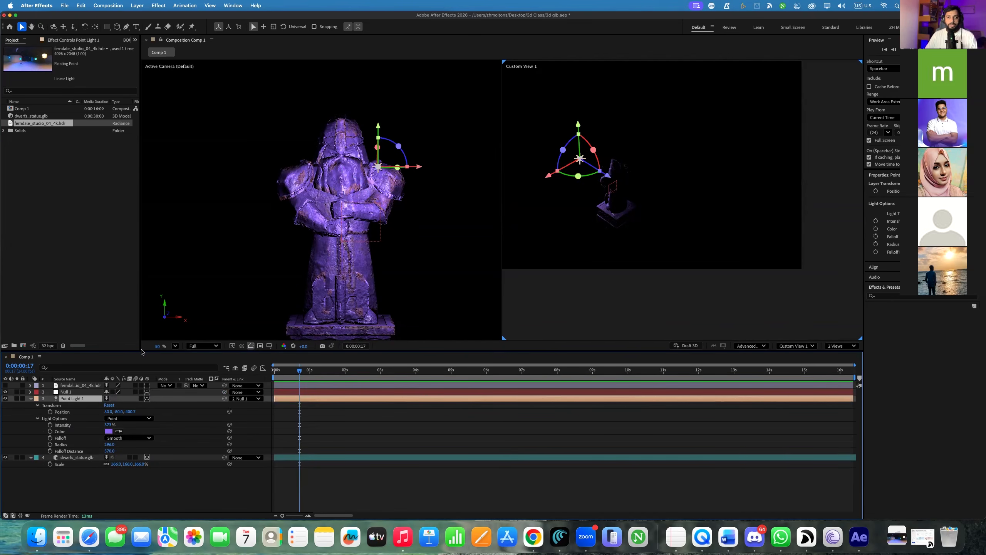
# Collapse Point Light 1, expand Null 1's transform properties, try changing its Z Rotation and undo it
pyautogui.click(31, 399)
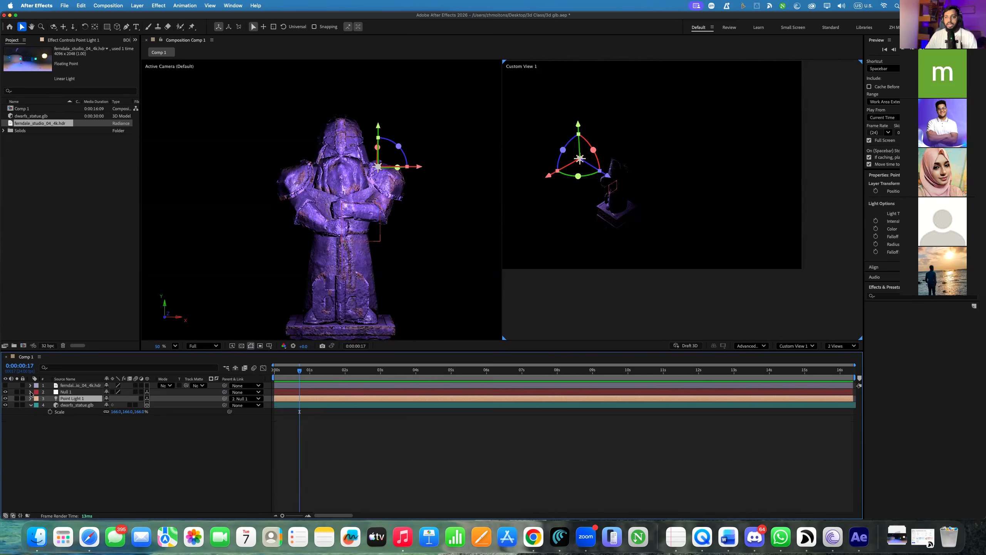
pyautogui.click(31, 391)
pyautogui.click(38, 405)
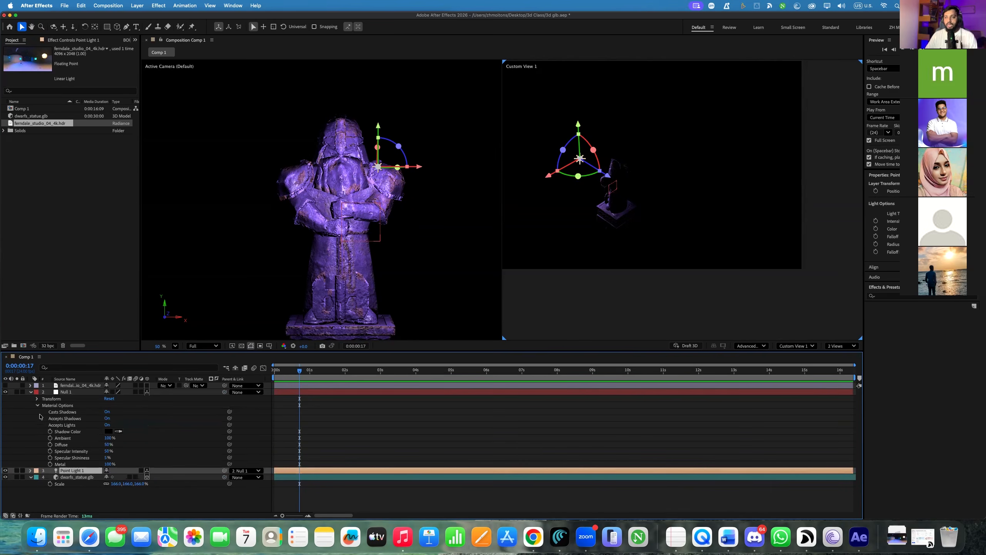
pyautogui.click(38, 405)
pyautogui.click(37, 399)
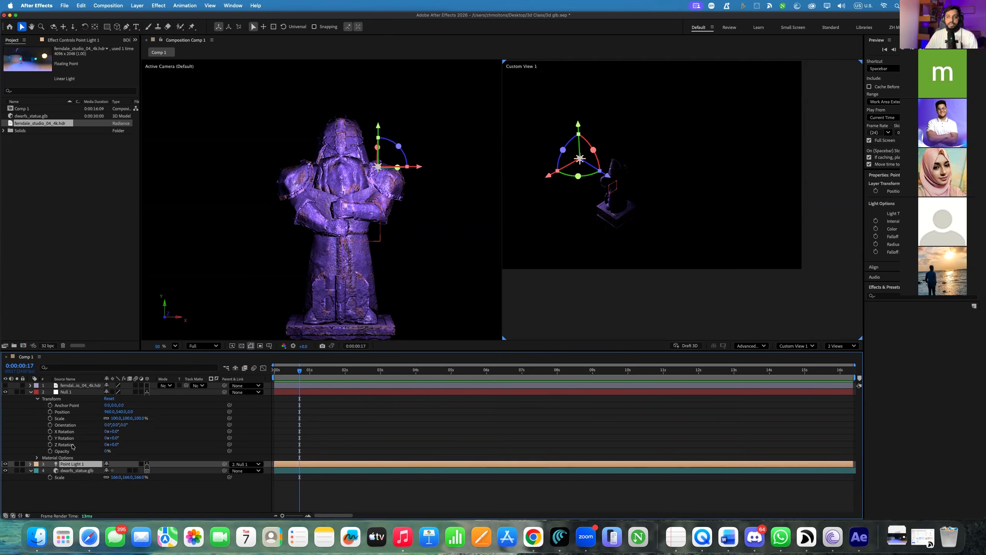
pyautogui.moveTo(119, 445)
pyautogui.mouseDown()
pyautogui.moveTo(183, 451)
pyautogui.moveTo(155, 457)
pyautogui.moveTo(165, 461)
pyautogui.moveTo(443, 172)
pyautogui.moveTo(198, 172)
pyautogui.moveTo(300, 464)
pyautogui.moveTo(425, 172)
pyautogui.moveTo(198, 172)
pyautogui.moveTo(262, 167)
pyautogui.moveTo(147, 465)
pyautogui.moveTo(105, 454)
pyautogui.mouseUp()
pyautogui.press('super+z')
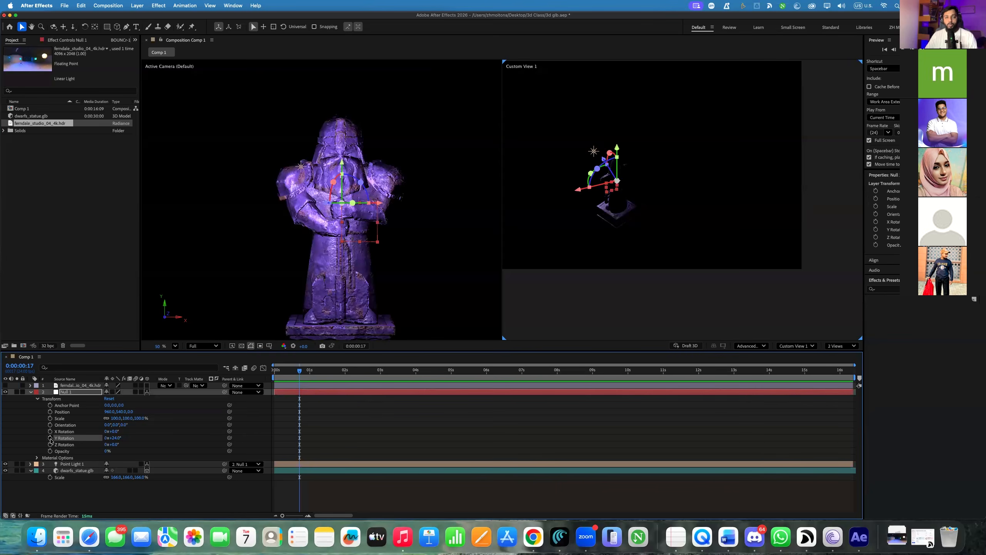
# Add the expression time*200 to Null 1's Y Rotation and preview the light orbiting the statue
pyautogui.keyDown('alt'); pyautogui.click(50, 438); pyautogui.keyUp('alt')
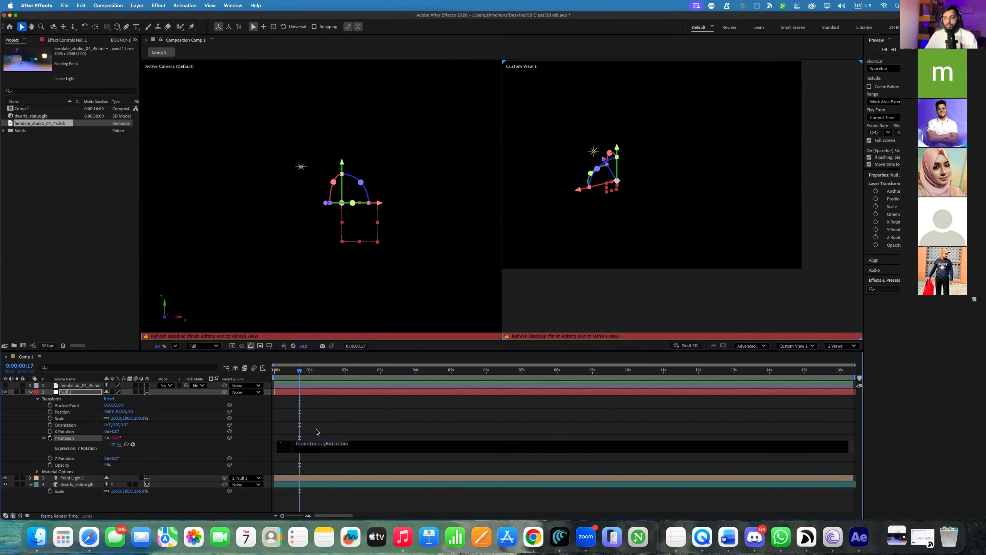
pyautogui.write('w')
pyautogui.press('BackSpace')
pyautogui.write('time*200')
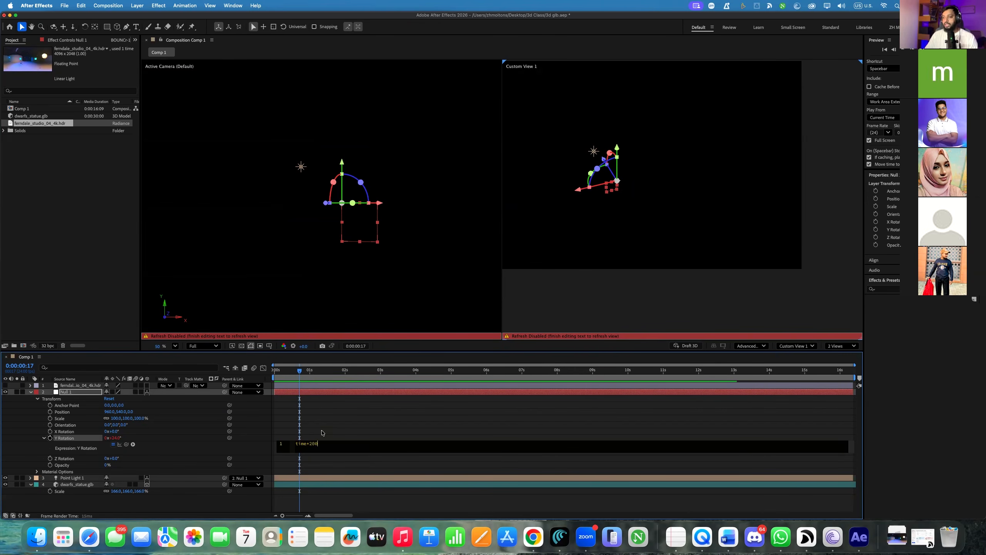
pyautogui.click(314, 410)
pyautogui.click(293, 385)
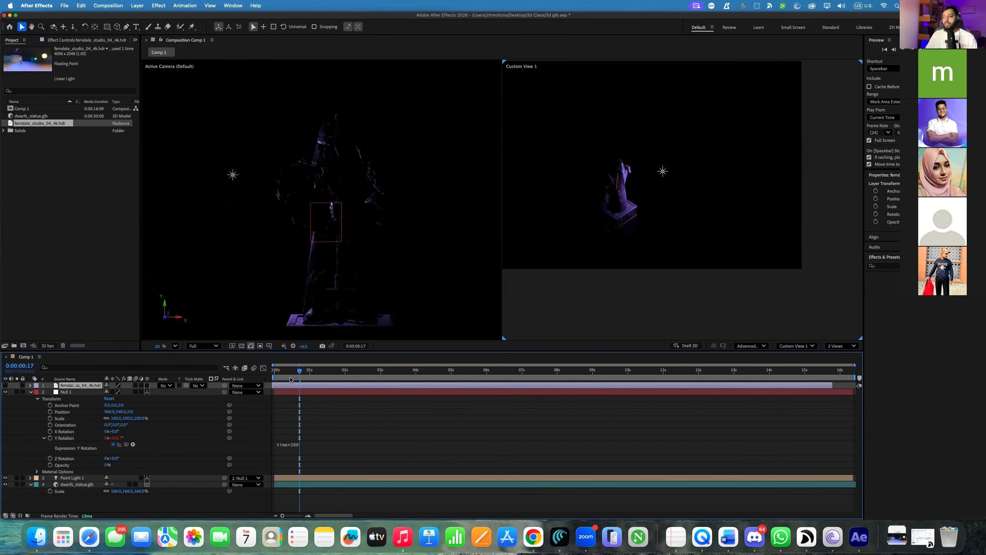
pyautogui.press('space')
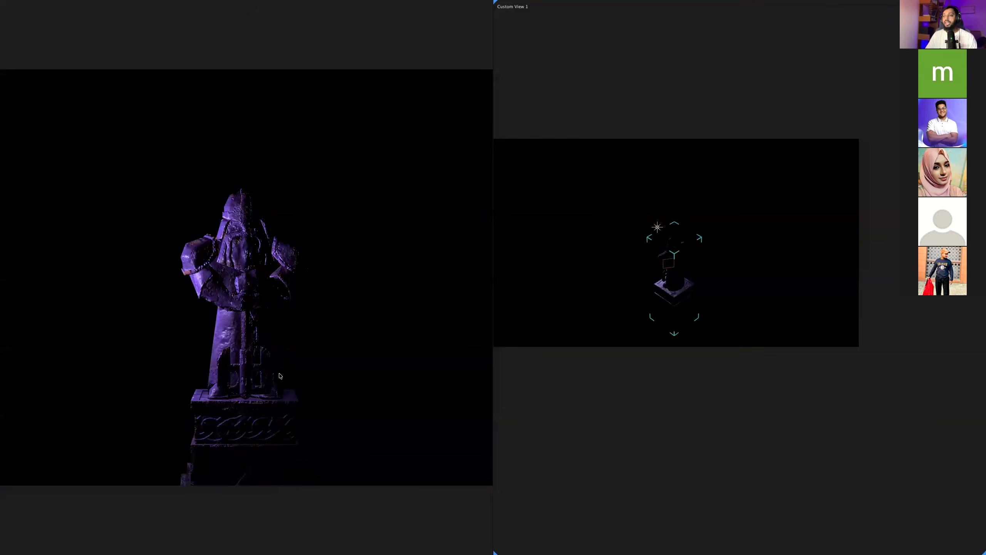
# Change Null 1's Y Rotation expression to time*400 and preview the faster light orbit around the statue
pyautogui.press('space')
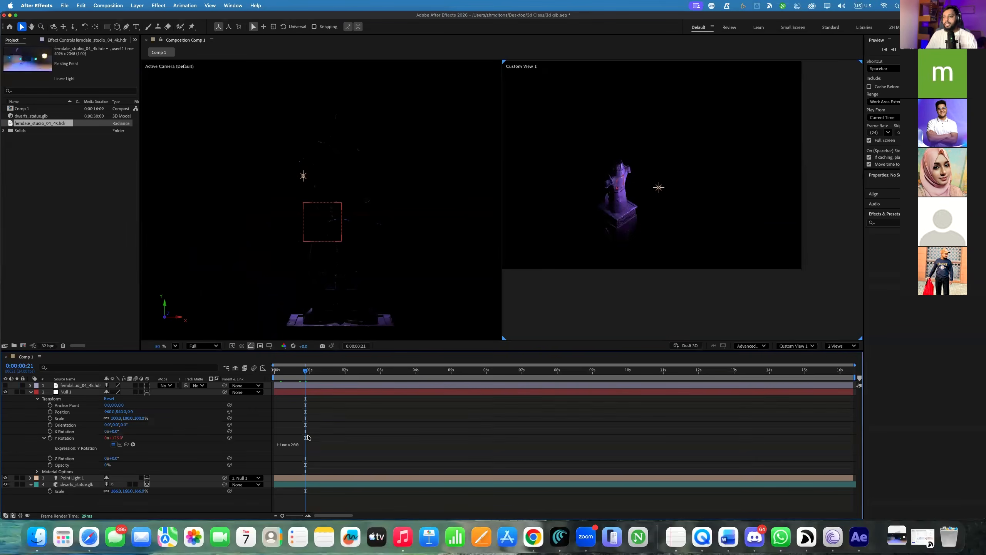
pyautogui.click(303, 447)
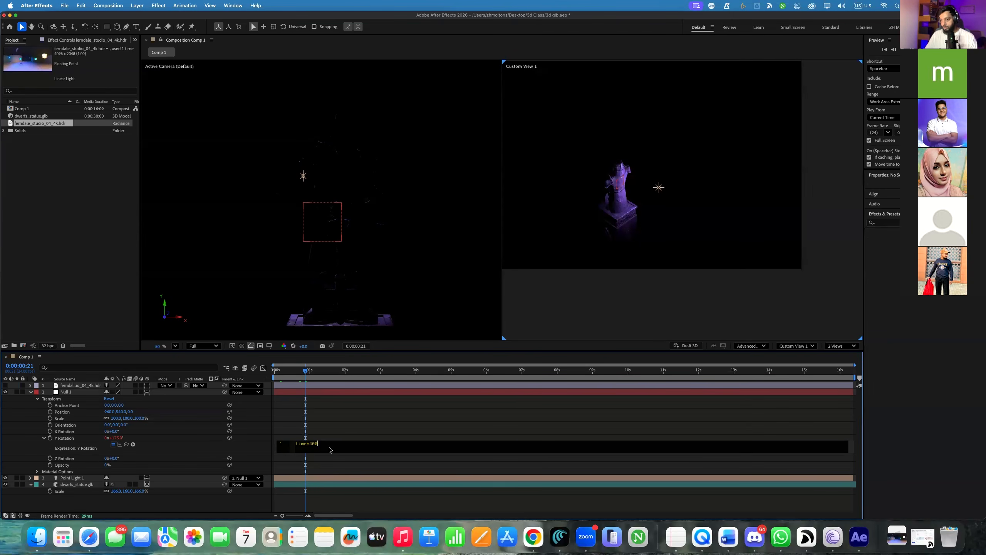
pyautogui.click(329, 421)
pyautogui.press('space')
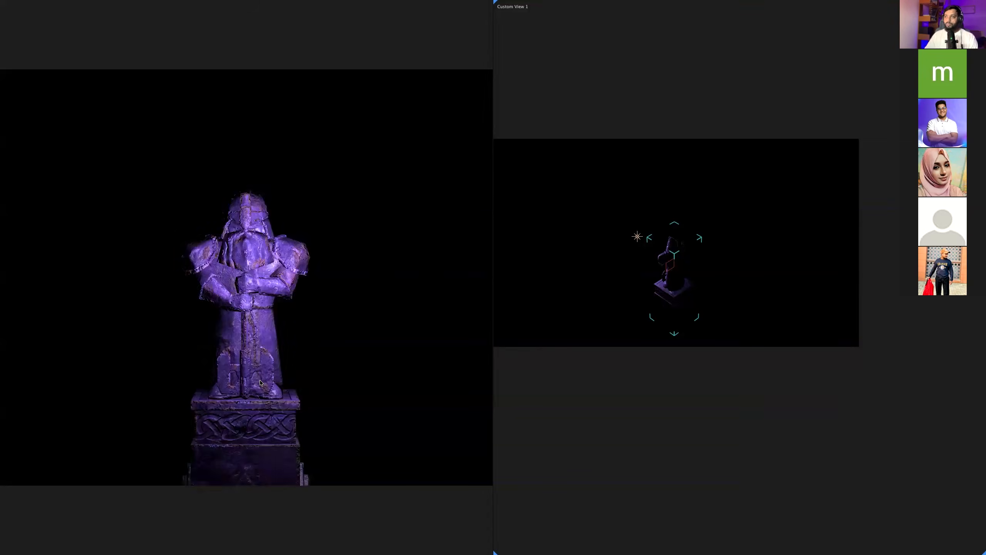
pyautogui.press('space')
pyautogui.press('space')
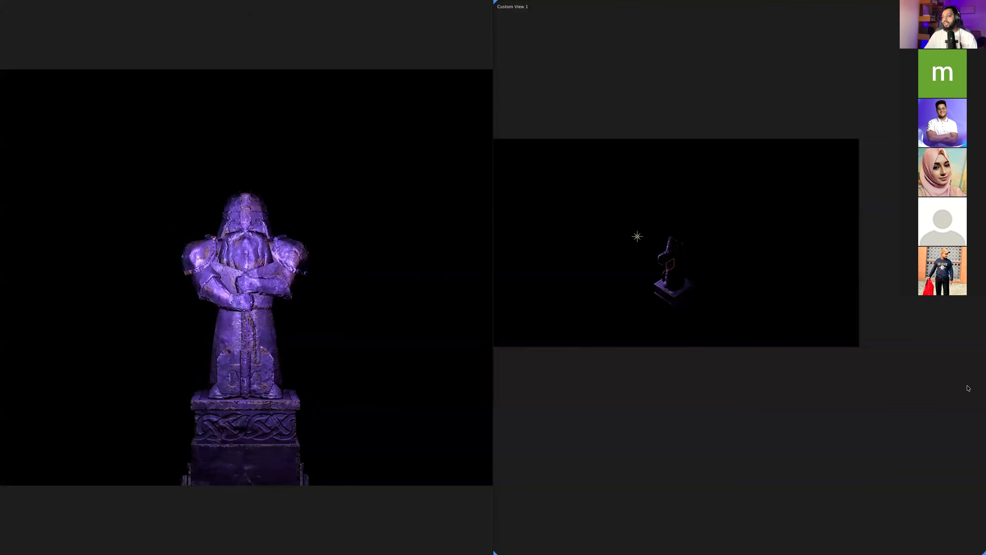
pyautogui.press('space')
# Switch to a single view with the composition fitted, preview the orbiting light and scrub the time to about 3:04
pyautogui.click(838, 346)
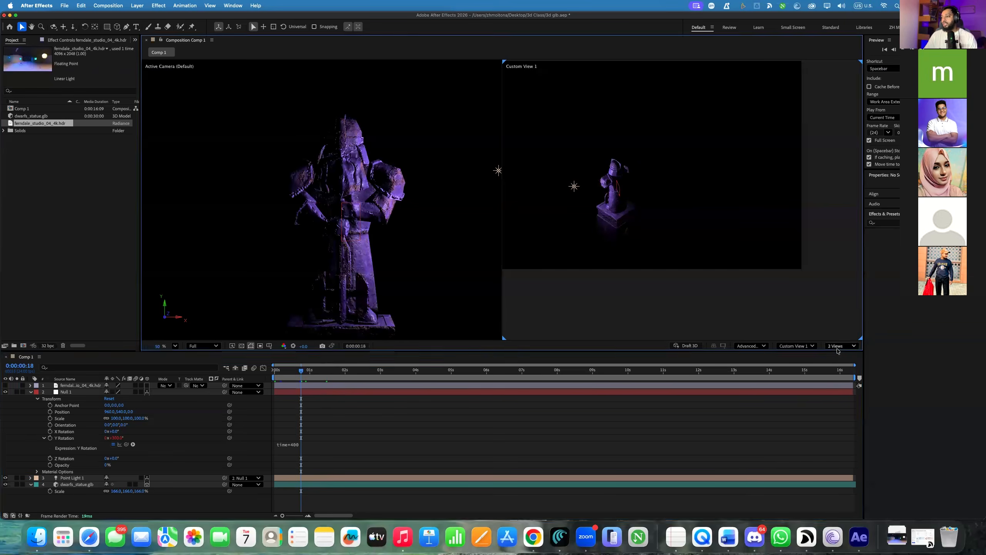
pyautogui.click(839, 360)
pyautogui.click(176, 346)
pyautogui.click(188, 358)
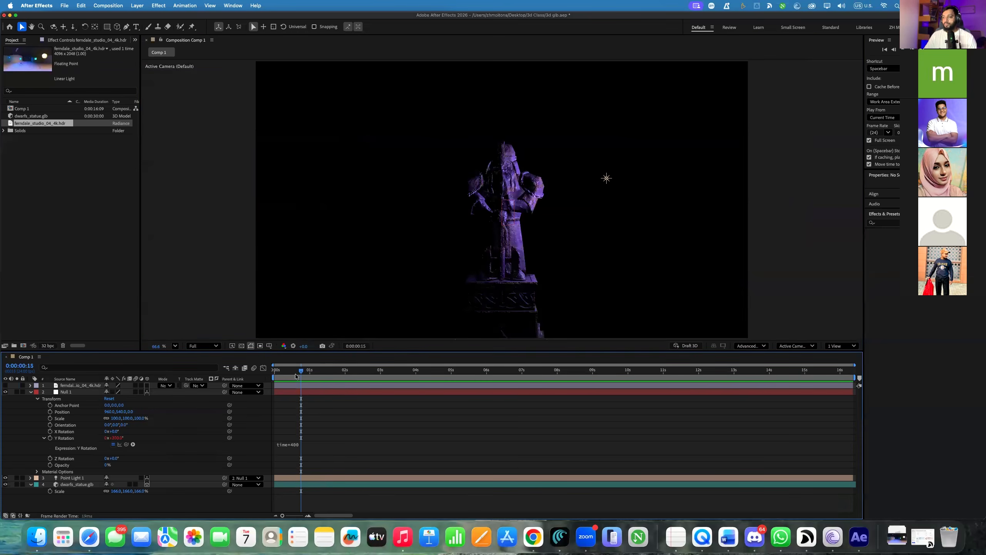
pyautogui.press('space')
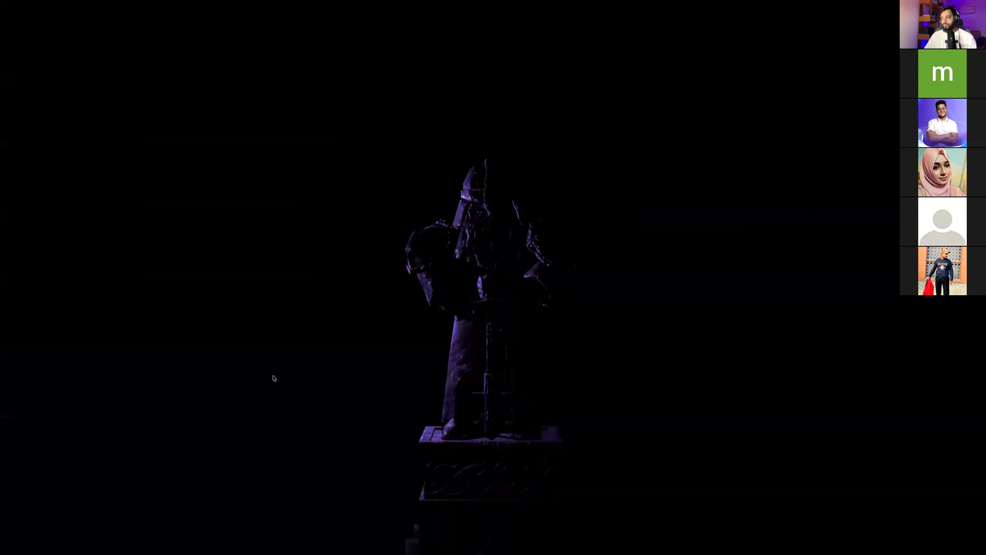
pyautogui.press('space')
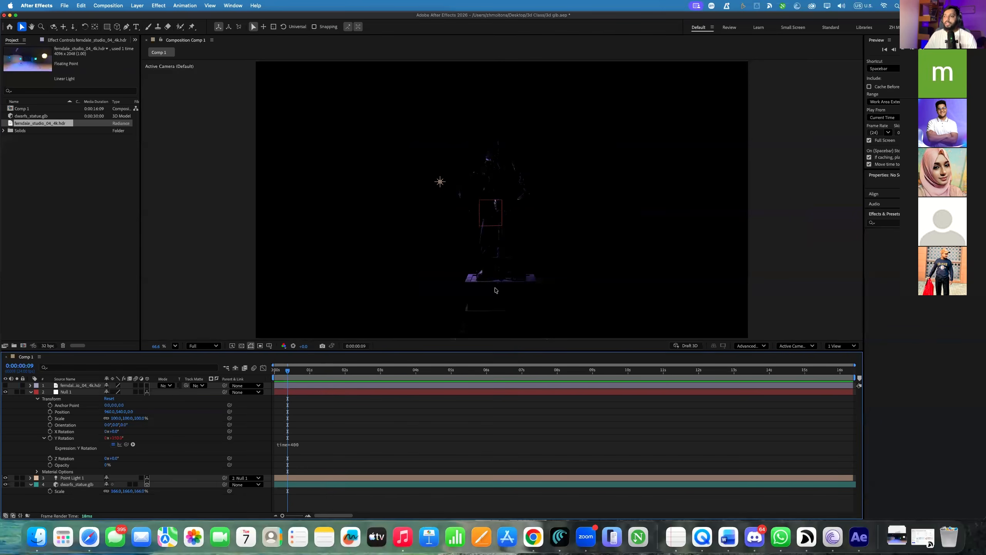
pyautogui.moveTo(277, 372)
pyautogui.mouseDown()
pyautogui.moveTo(296, 372)
pyautogui.moveTo(268, 377)
pyautogui.mouseUp()
pyautogui.press('space')
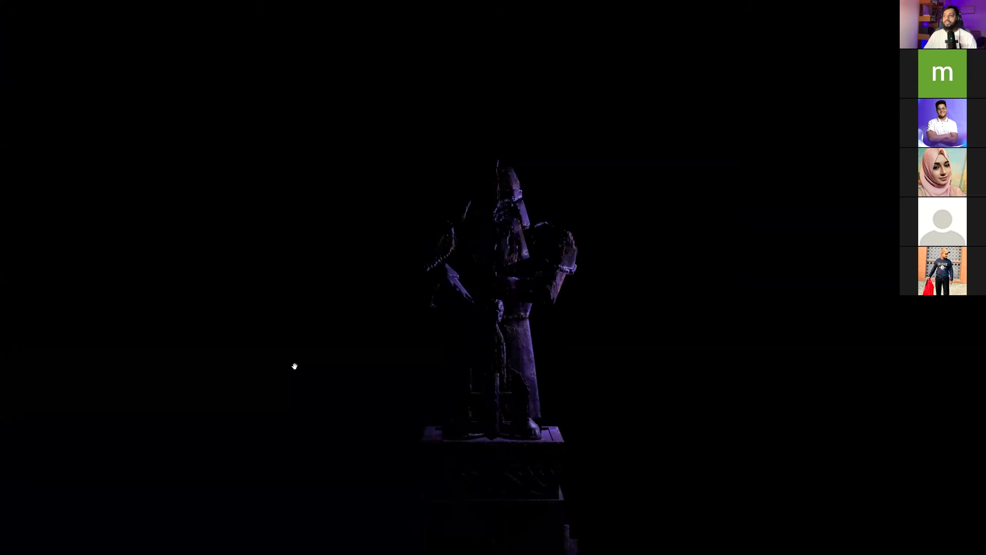
pyautogui.press('space')
pyautogui.moveTo(299, 377); pyautogui.dragTo(383, 375)
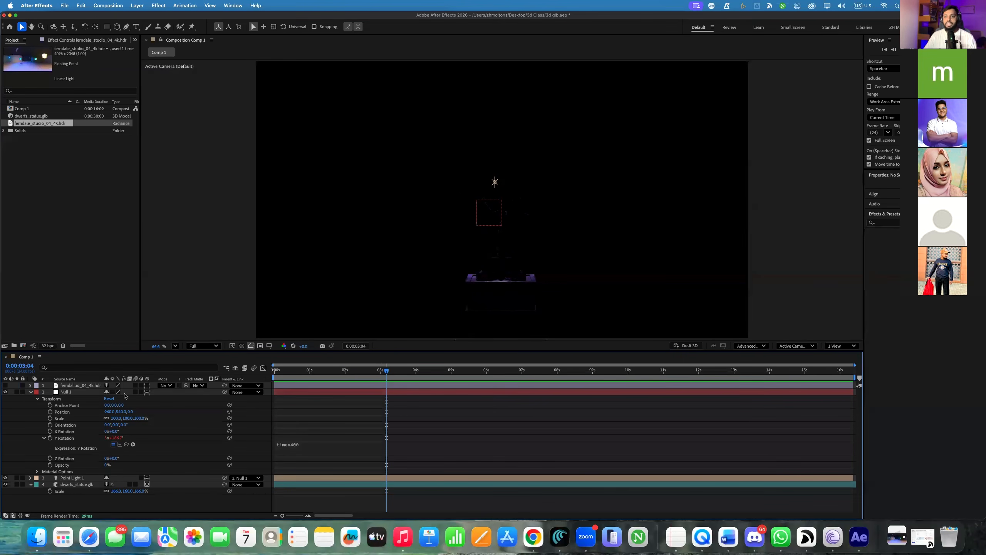
# Collapse Null 1's properties and add an ambient light to the composition
pyautogui.click(30, 391)
pyautogui.rightClick(65, 409)
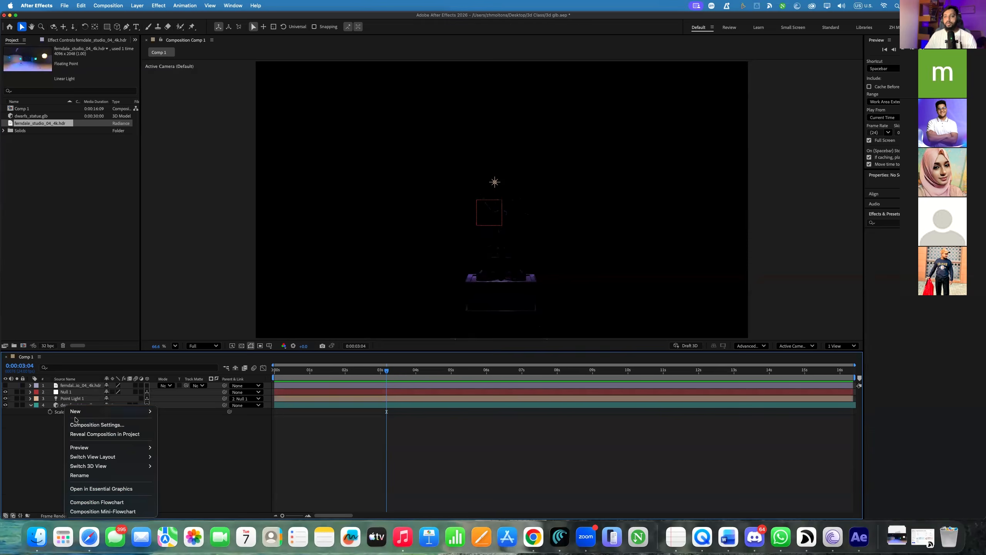
pyautogui.moveTo(90, 411)
pyautogui.click(163, 387)
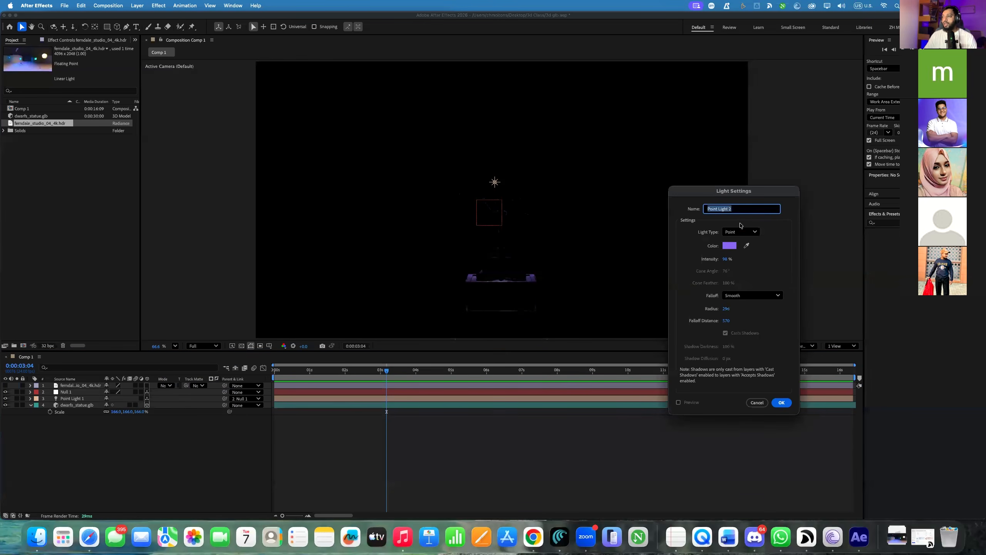
pyautogui.click(740, 232)
pyautogui.click(740, 273)
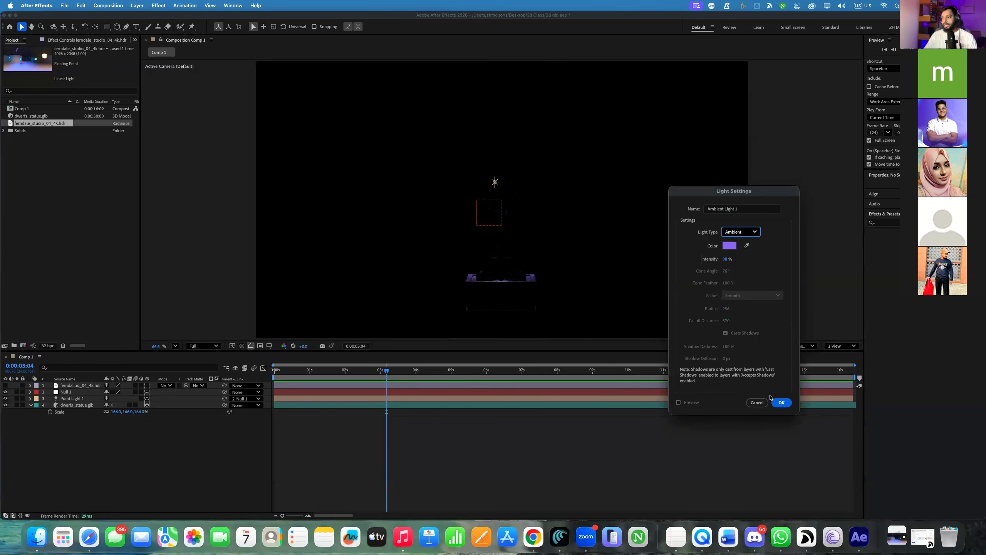
pyautogui.click(780, 402)
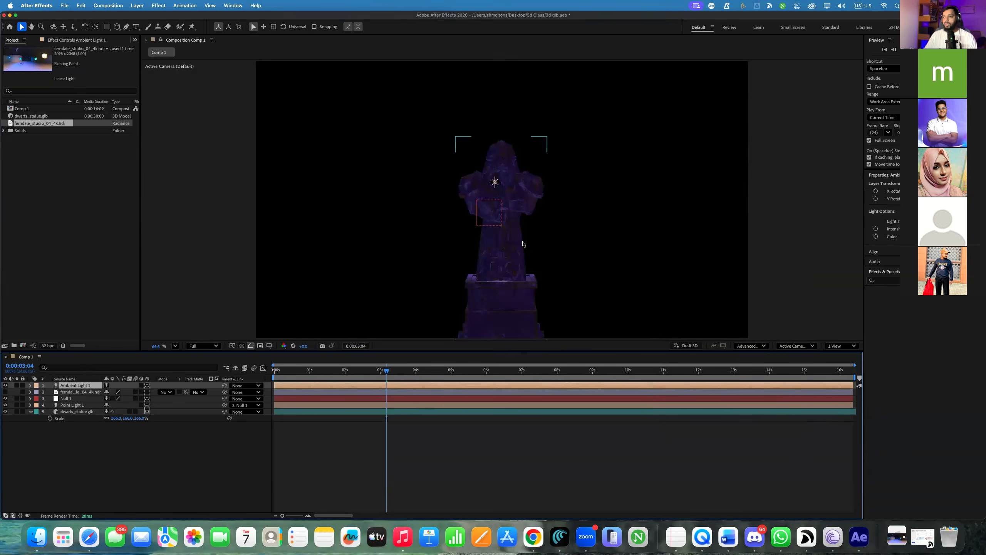
# Set Ambient Light 1's color to a pale warm yellow with hue 42°, saturation 35% and brightness 100%
pyautogui.scroll(3, 503, 226)
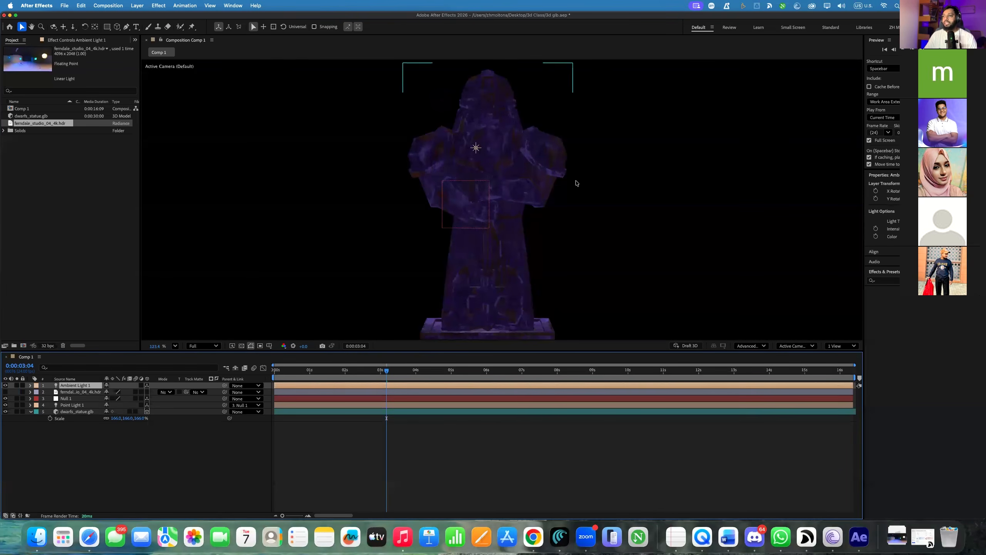
pyautogui.doubleClick(76, 385)
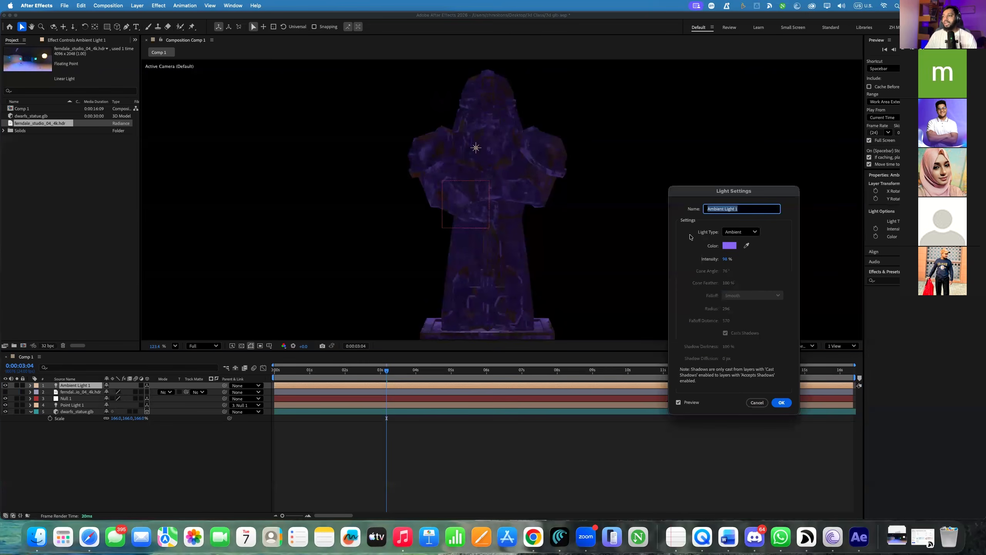
pyautogui.click(730, 247)
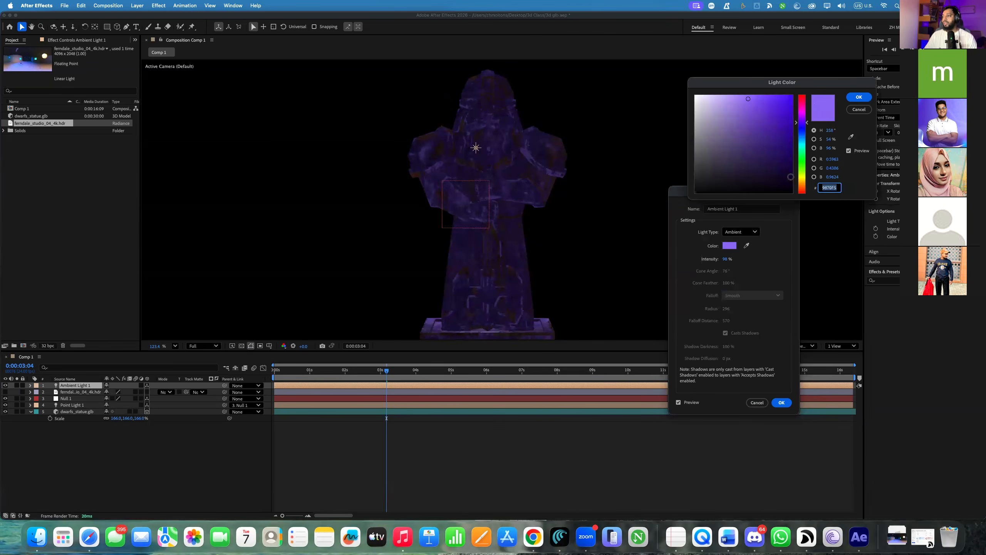
pyautogui.click(802, 182)
pyautogui.moveTo(775, 138); pyautogui.dragTo(730, 73)
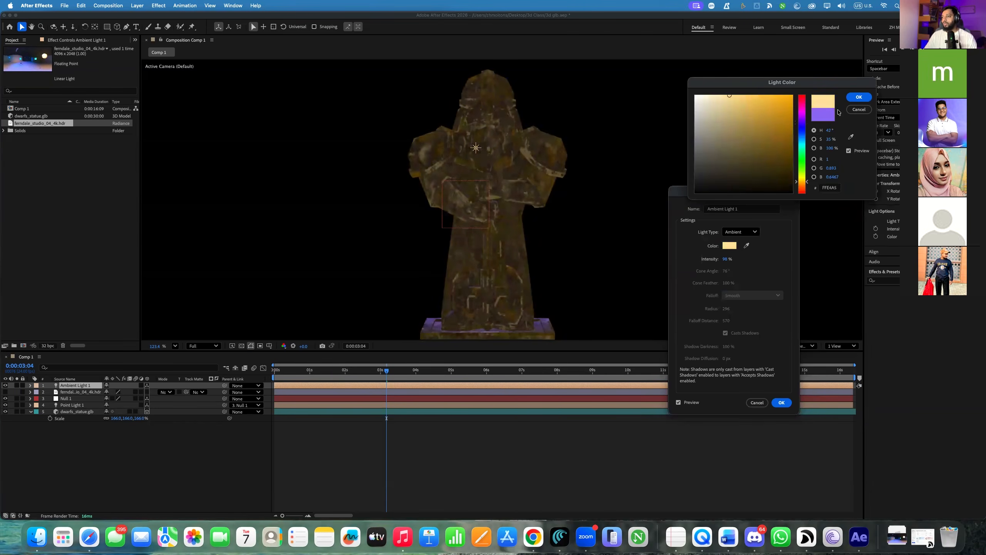
pyautogui.click(859, 97)
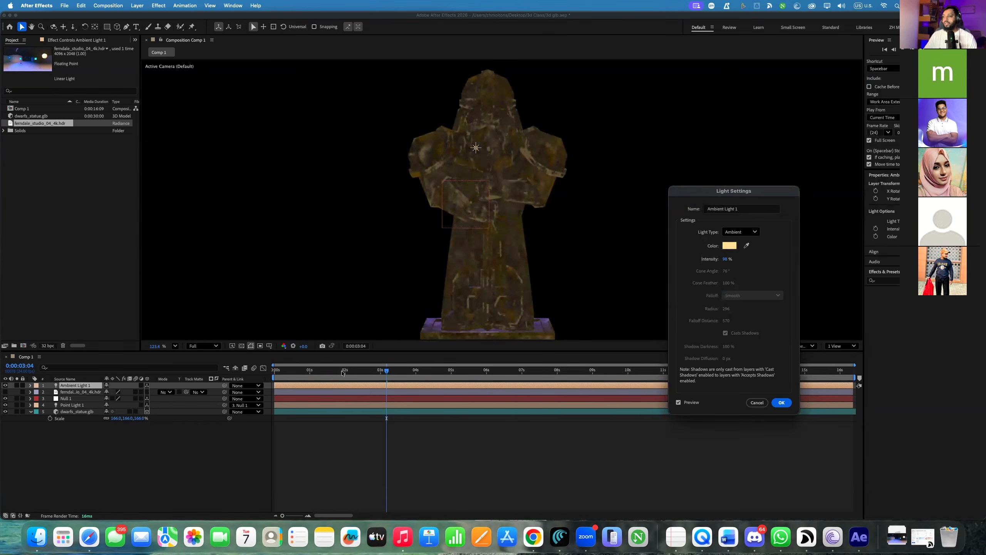
pyautogui.click(782, 402)
# Expand Ambient Light 1's light options, raise its intensity to about 200% and set its color to FFFFFF
pyautogui.click(30, 386)
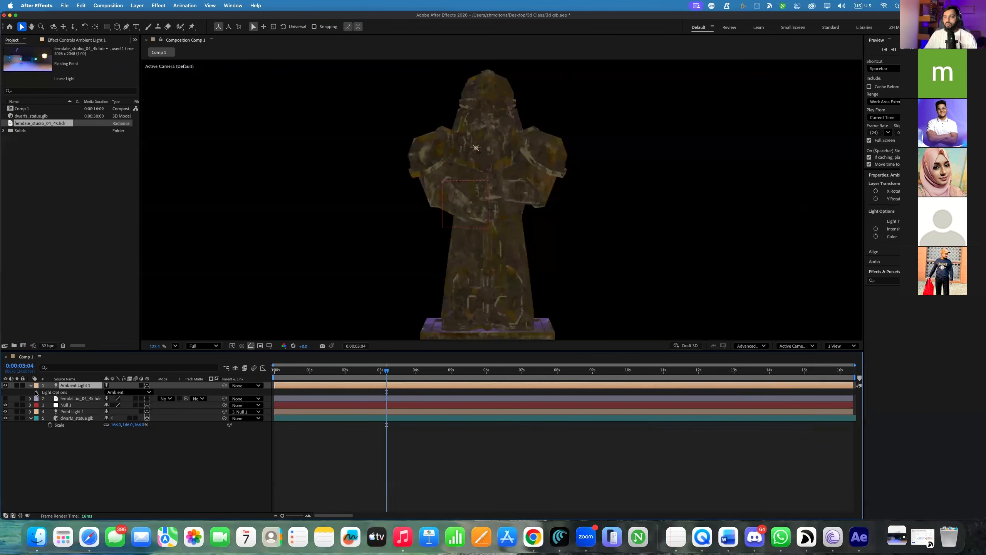
pyautogui.click(36, 392)
pyautogui.moveTo(107, 399); pyautogui.dragTo(128, 399)
pyautogui.click(108, 405)
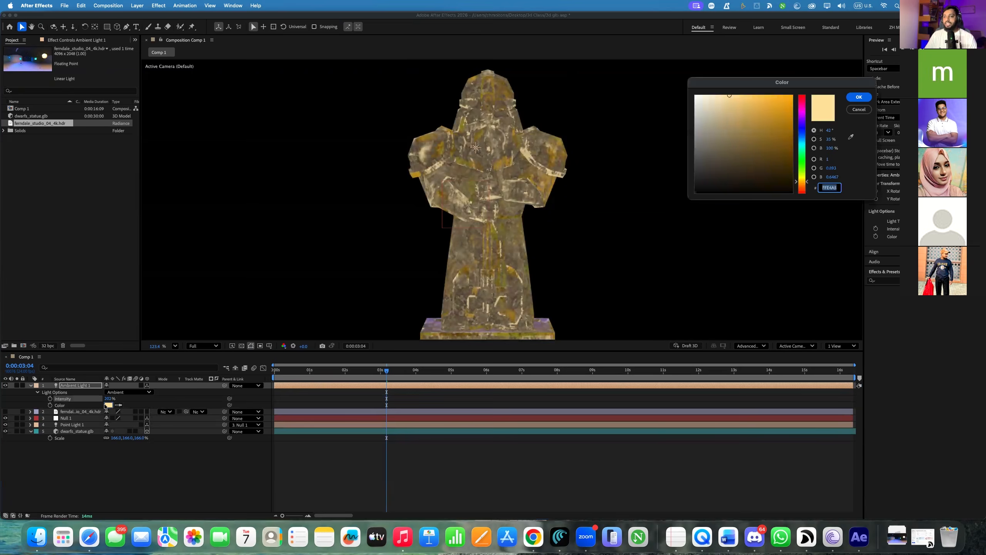
pyautogui.write('FFFFFF')
pyautogui.click(846, 97)
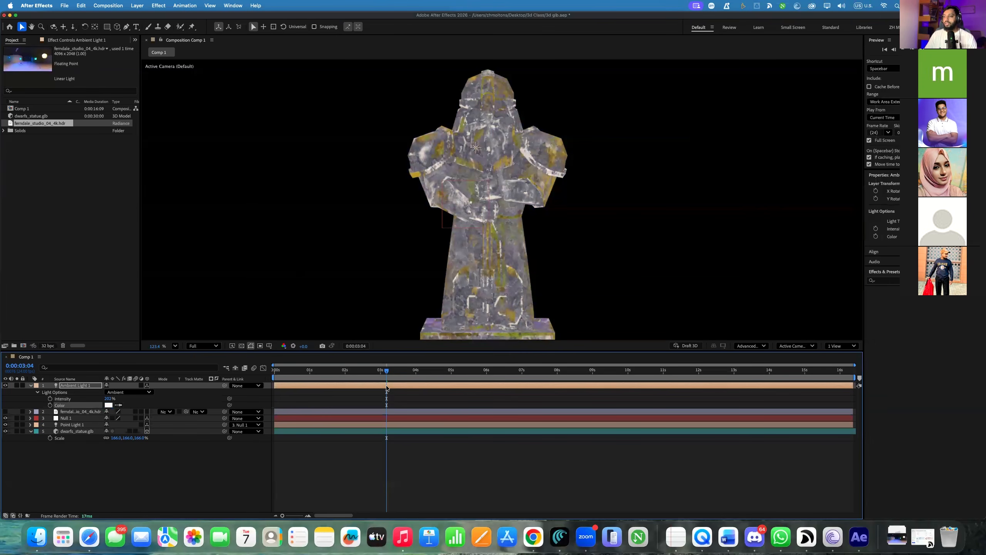
# Preview the animation from the start with the ambient light on, and switch to the two-view layout
pyautogui.press('Home')
pyautogui.press('space')
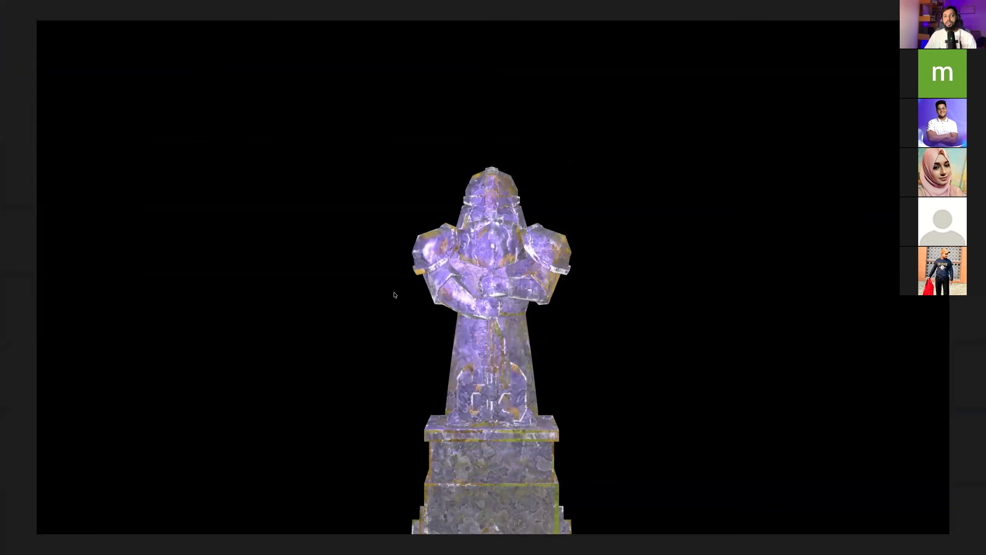
pyautogui.press('space')
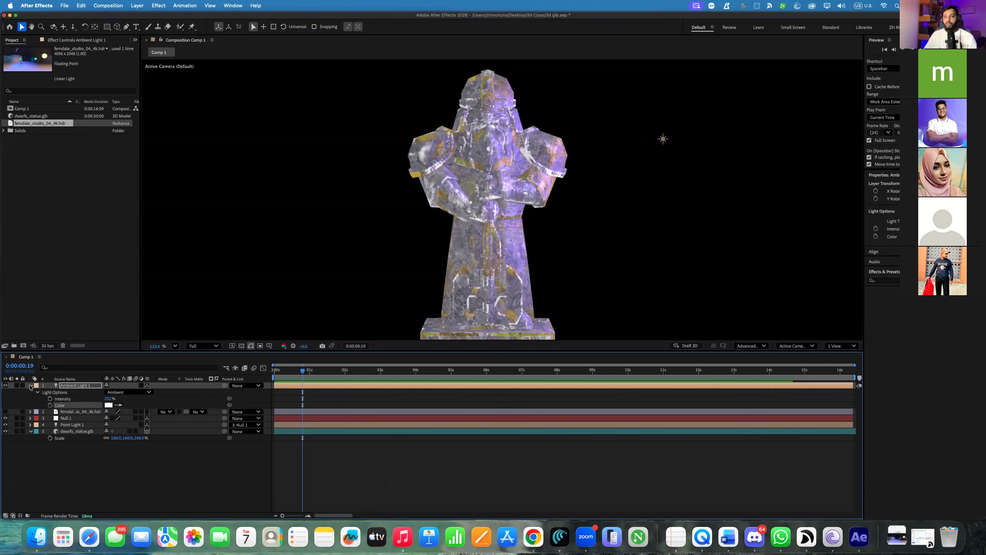
pyautogui.click(841, 346)
pyautogui.click(841, 354)
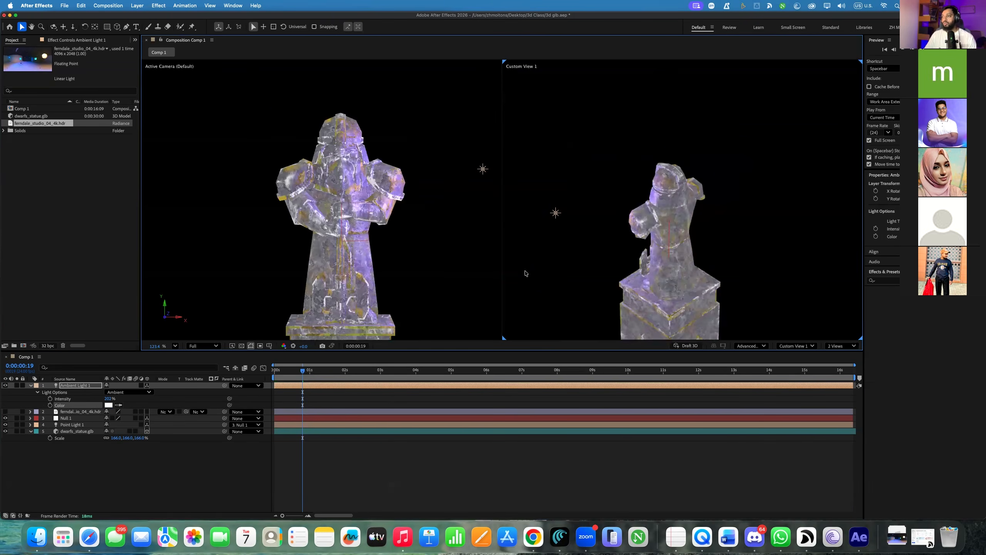
pyautogui.click(37, 393)
pyautogui.click(38, 392)
pyautogui.click(33, 386)
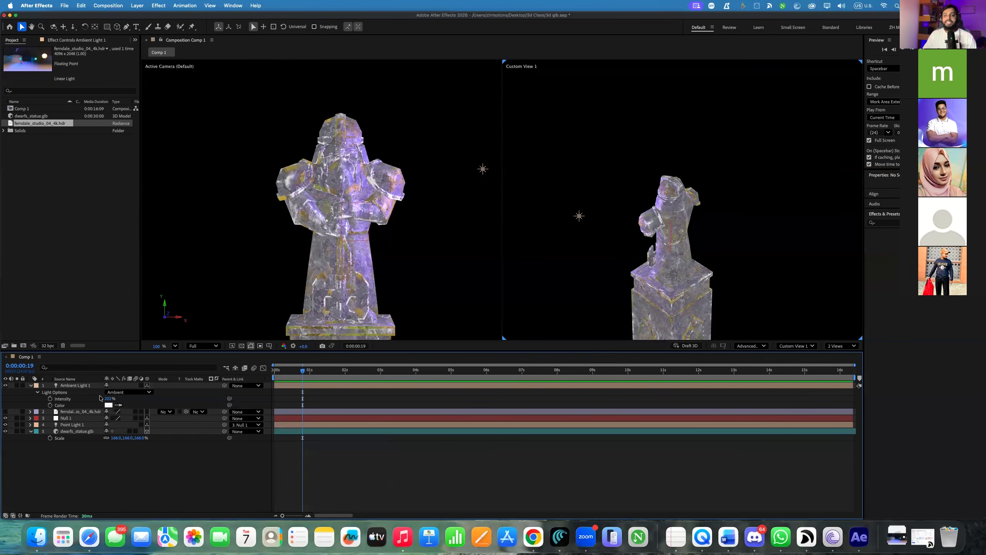
# Reduce Ambient Light 1's intensity to about 80% and preview the orbiting light with it
pyautogui.moveTo(110, 399); pyautogui.dragTo(68, 399)
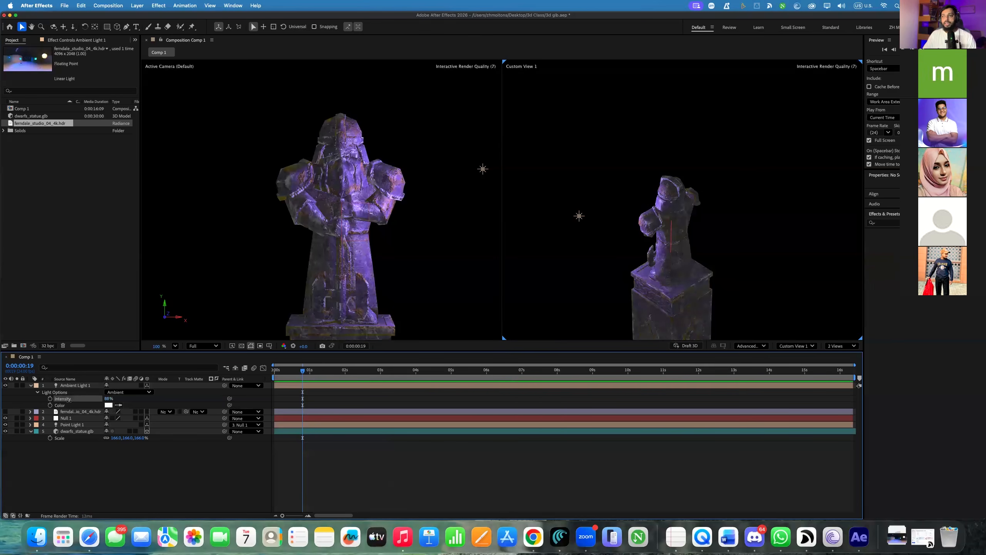
pyautogui.press('space')
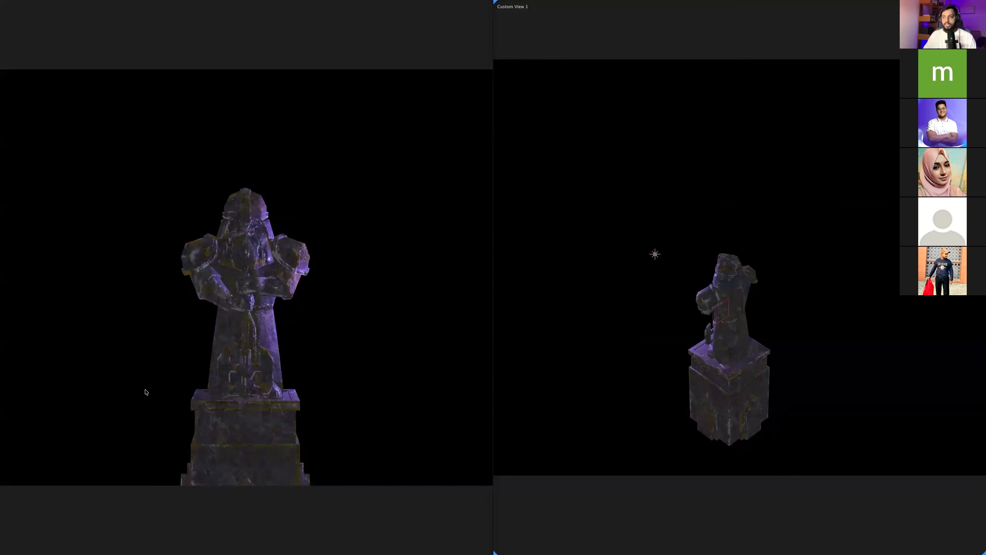
pyautogui.press('space')
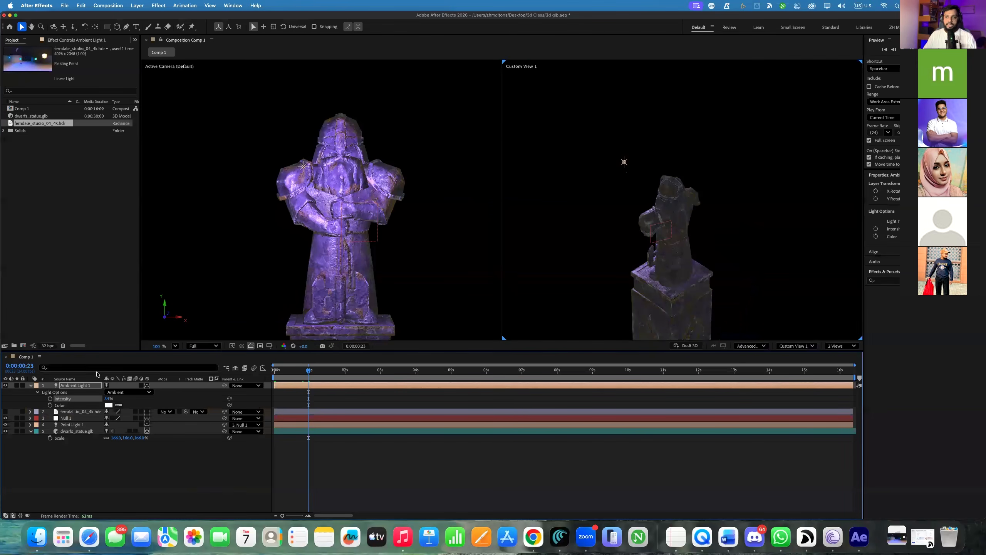
# Try different Ambient Light 1 intensities at several times, settle on a low intensity for a dim fill, and preview the animation
pyautogui.moveTo(106, 399); pyautogui.dragTo(37, 398)
pyautogui.moveTo(310, 370); pyautogui.dragTo(324, 371)
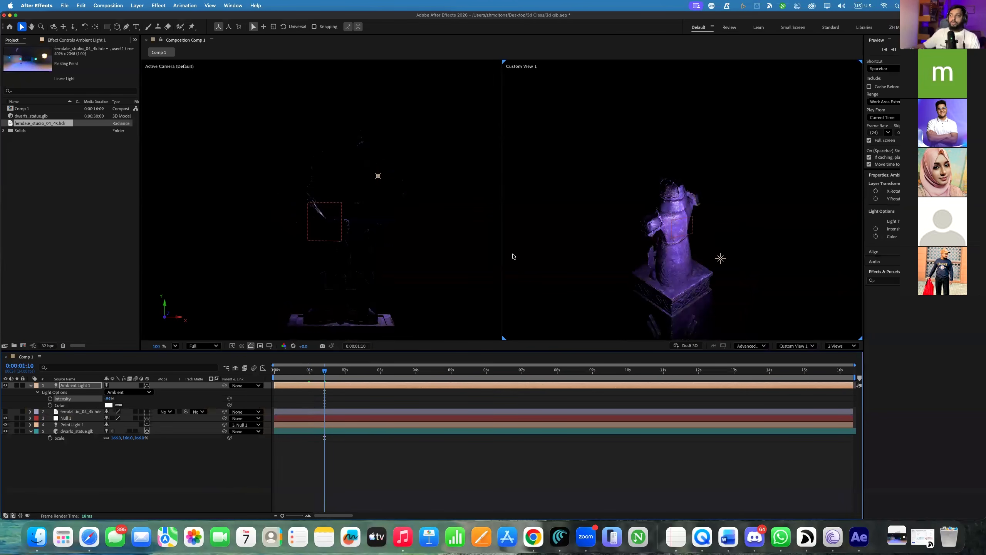
pyautogui.moveTo(108, 398)
pyautogui.mouseDown()
pyautogui.moveTo(172, 398)
pyautogui.moveTo(125, 398)
pyautogui.mouseUp()
pyautogui.moveTo(325, 371); pyautogui.dragTo(295, 370)
pyautogui.moveTo(103, 399); pyautogui.dragTo(84, 398)
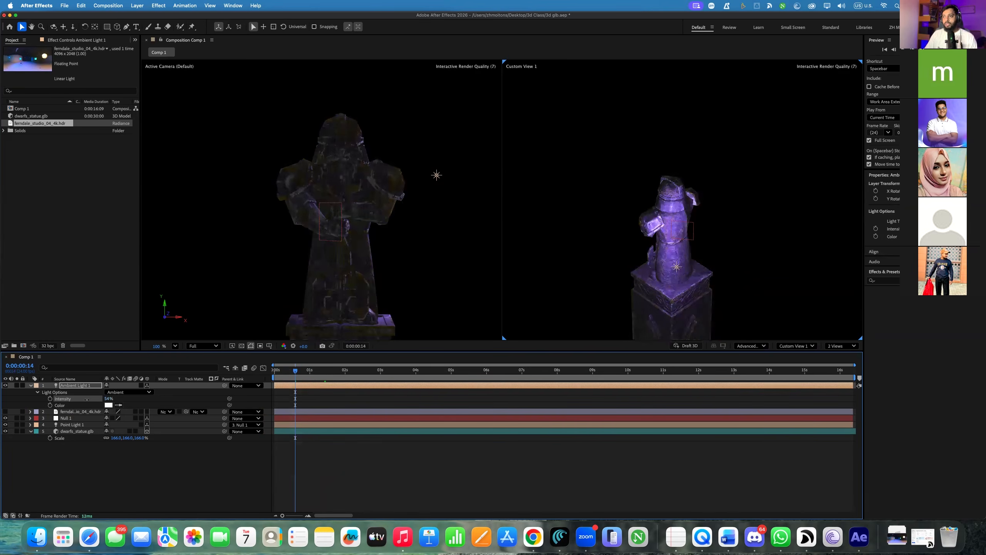
pyautogui.moveTo(310, 374); pyautogui.dragTo(282, 376)
pyautogui.press('space')
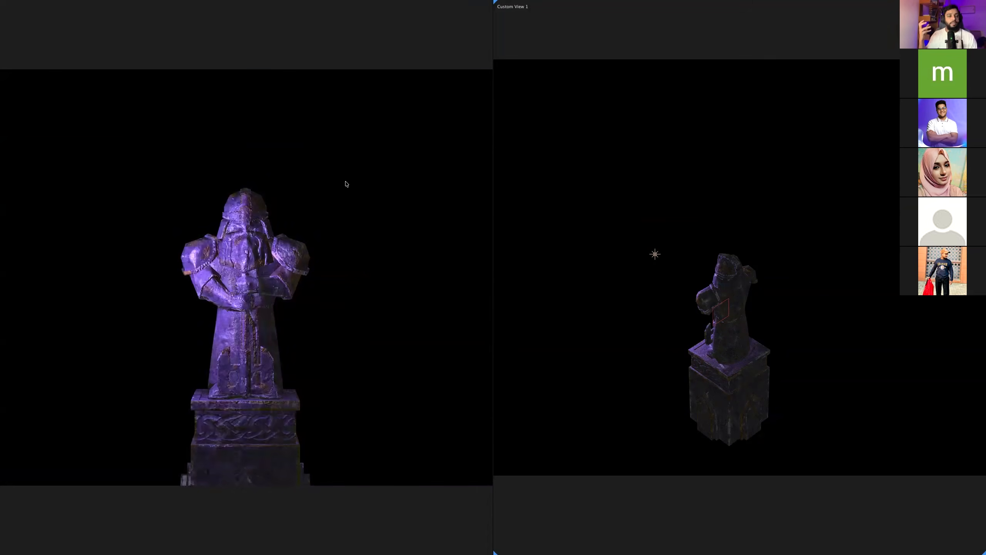
pyautogui.press('space')
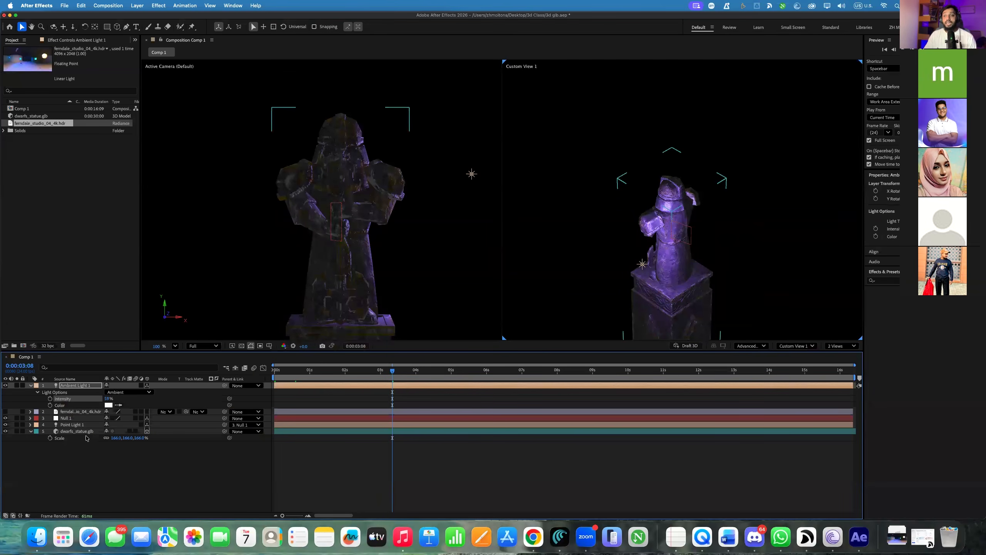
pyautogui.rightClick(98, 471)
pyautogui.click(129, 399)
pyautogui.click(129, 392)
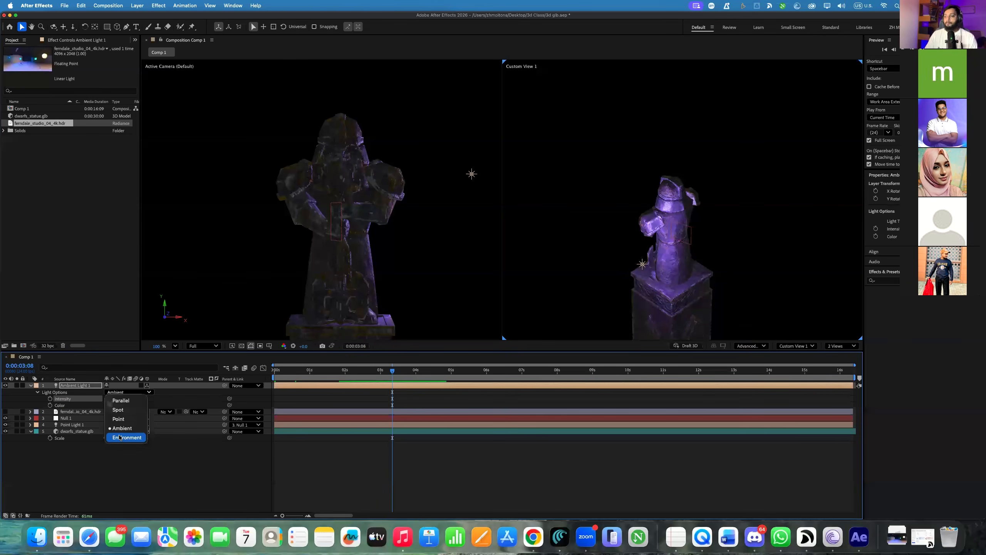
pyautogui.click(66, 453)
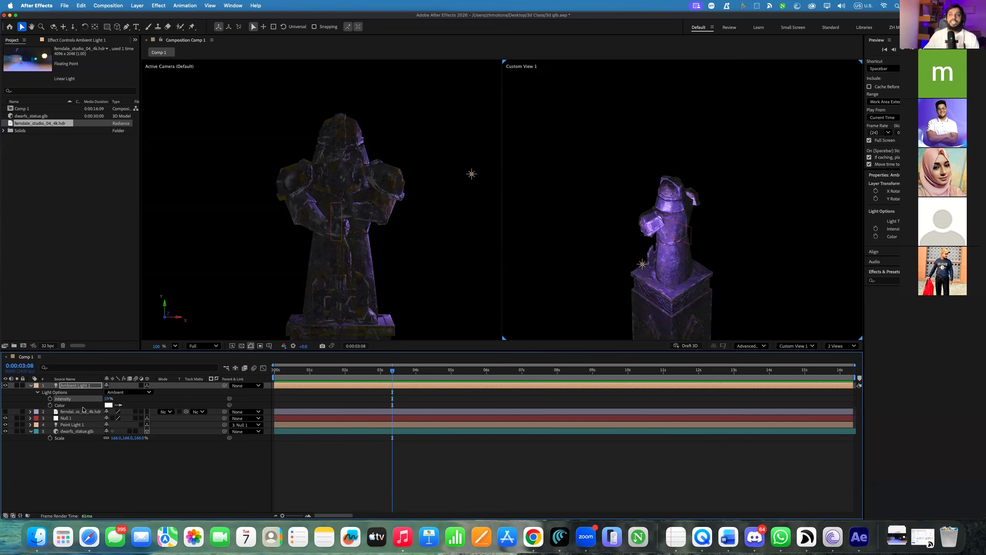
# Add ferndale_studio_04_4k.hdr as the bottom layer of Comp 1, solo it and switch the viewer to a single view
pyautogui.click(59, 151)
pyautogui.moveTo(51, 124); pyautogui.dragTo(66, 468)
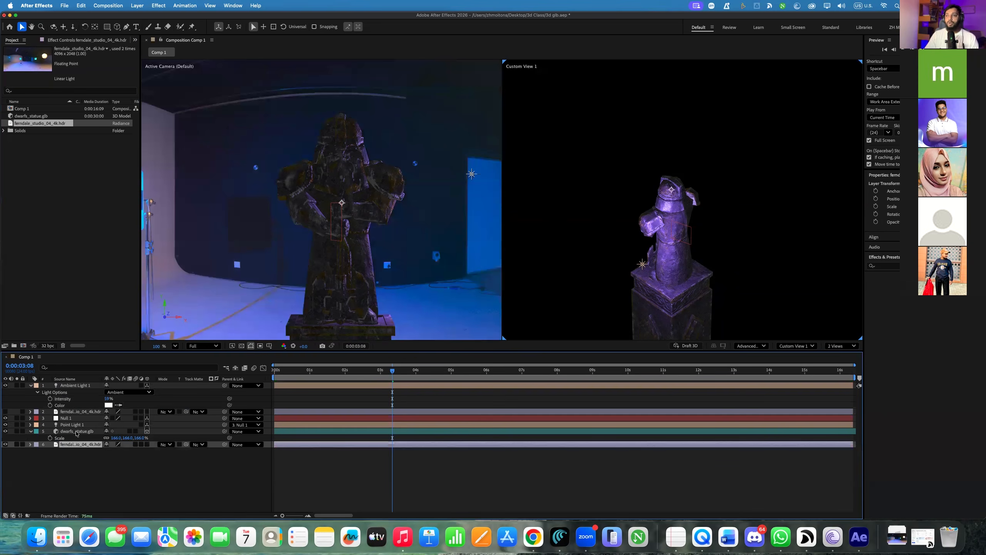
pyautogui.click(17, 444)
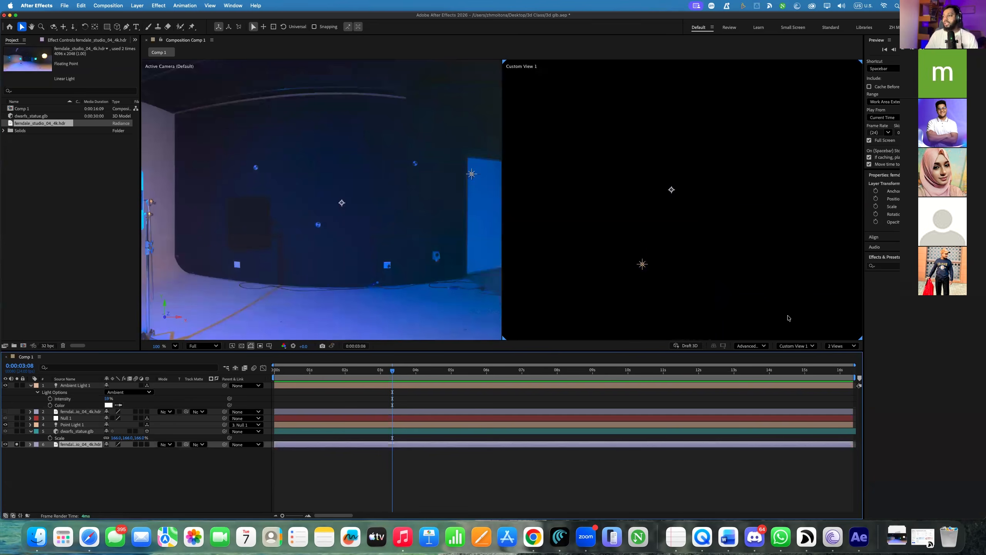
pyautogui.click(840, 345)
pyautogui.click(836, 358)
pyautogui.scroll(-2, 413, 170)
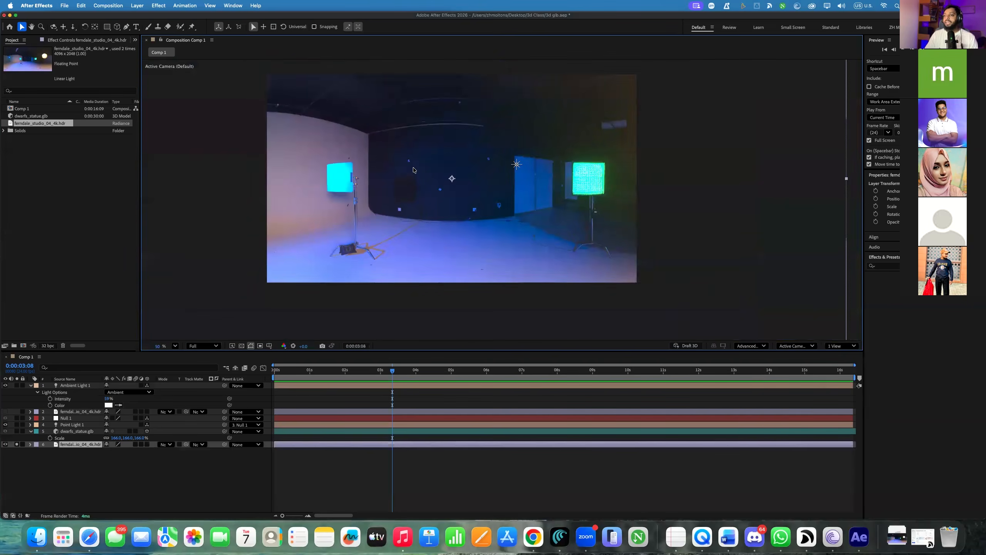
pyautogui.scroll(1, 414, 173)
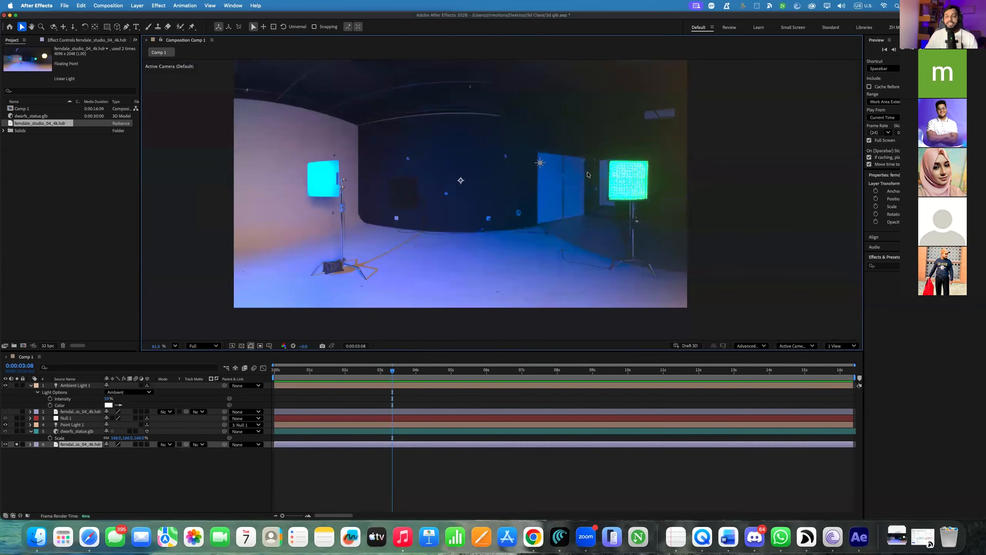
# Change Ambient Light 1's type to Environment and set its source to the ferndale_studio_04_4k.hdr layer
pyautogui.click(129, 392)
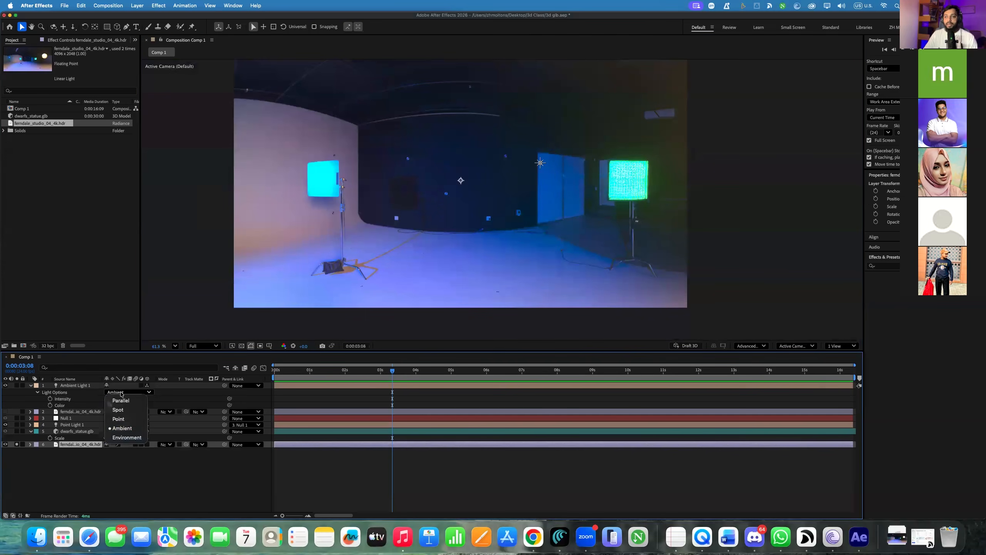
pyautogui.click(126, 437)
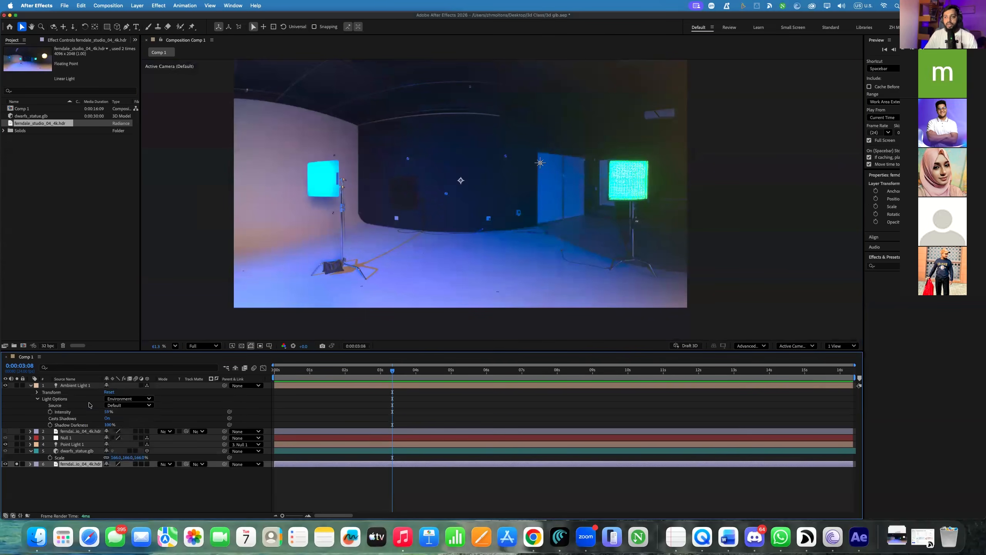
pyautogui.click(118, 405)
pyautogui.click(136, 436)
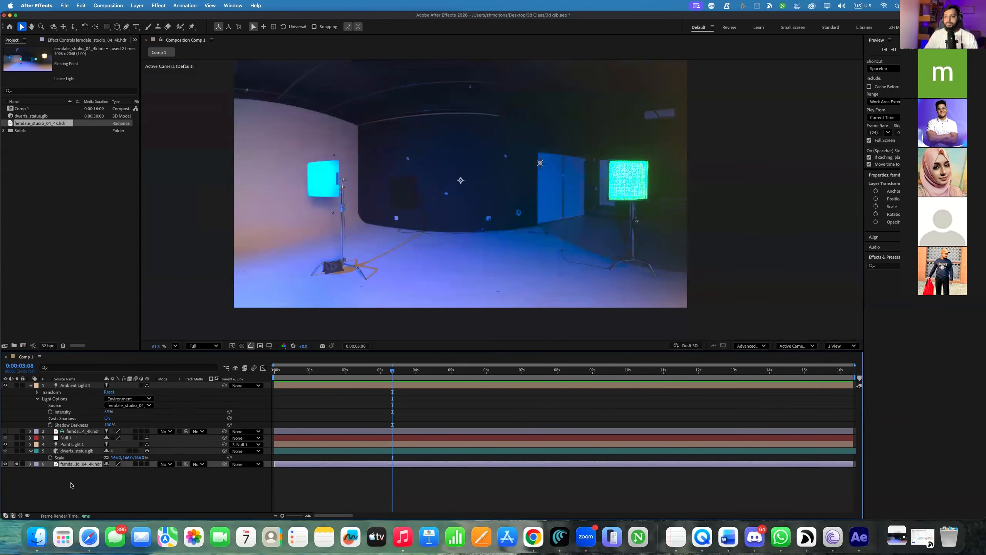
# Unsolo and hide the HDR background, raise the environment light's intensity to about 165%, and show the background again
pyautogui.click(16, 464)
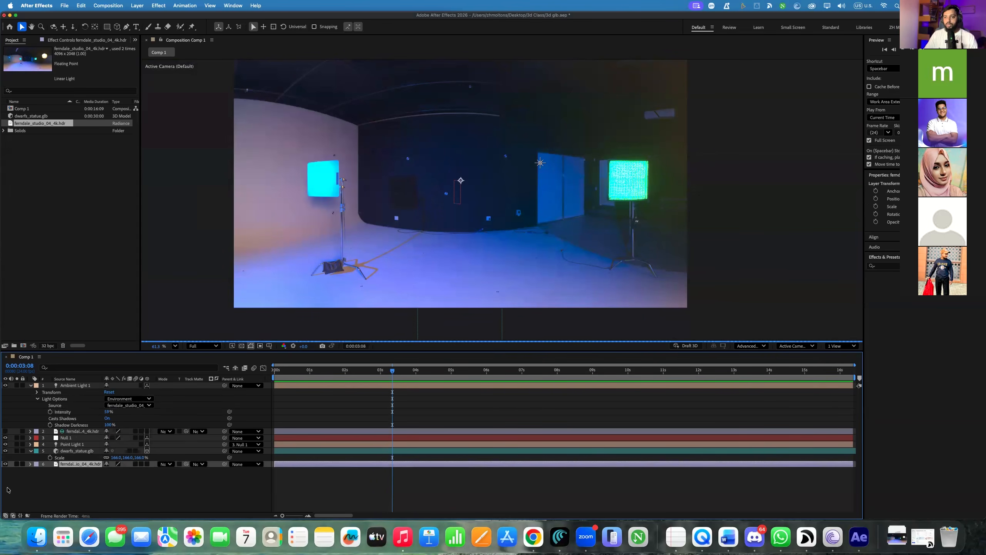
pyautogui.click(5, 464)
pyautogui.scroll(4, 516, 206)
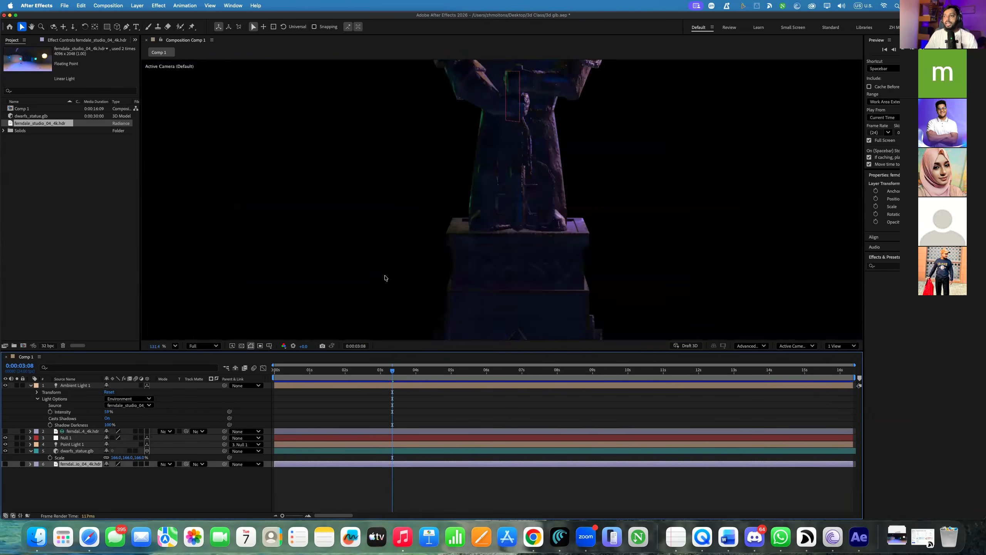
pyautogui.moveTo(630, 179); pyautogui.dragTo(496, 307)
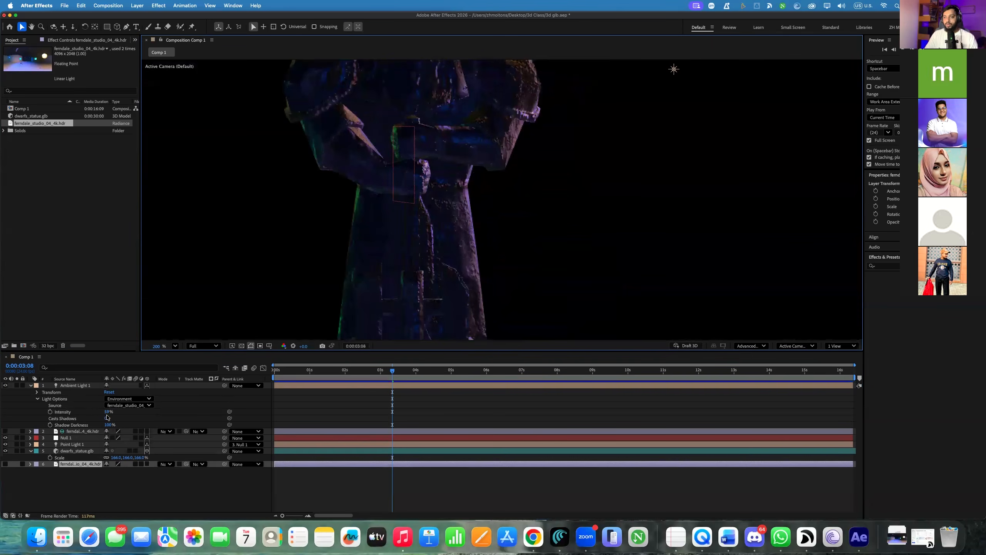
pyautogui.moveTo(105, 412); pyautogui.dragTo(129, 412)
pyautogui.scroll(-2, 477, 221)
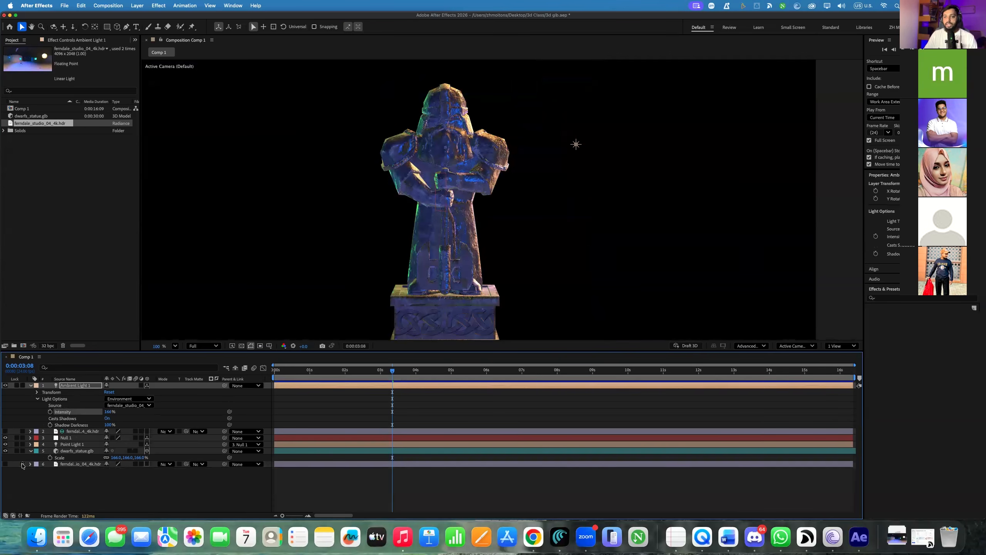
pyautogui.click(5, 464)
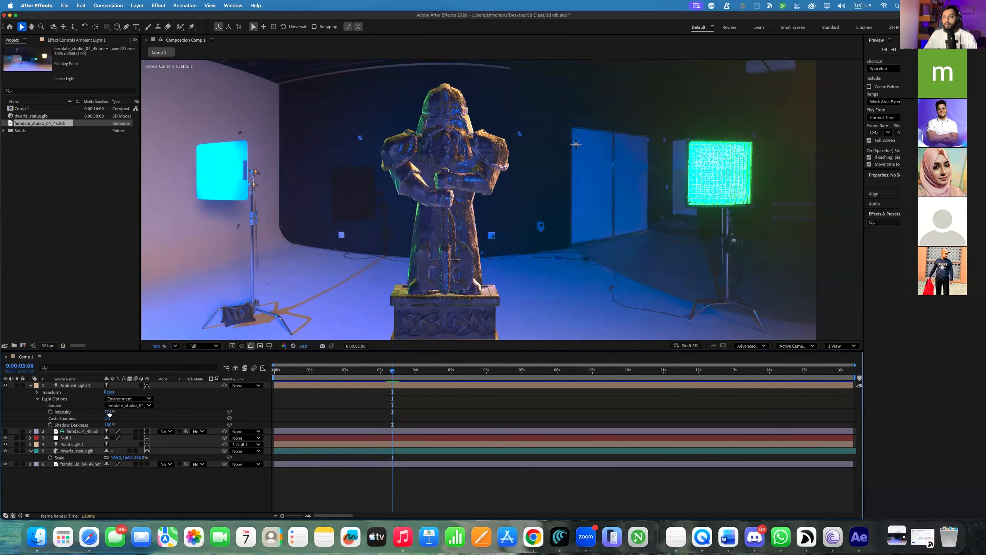
# Give the environment light a negative X Rotation so the HDR lights the statue's front, and collapse its properties
pyautogui.click(37, 391)
pyautogui.moveTo(112, 399); pyautogui.dragTo(60, 399)
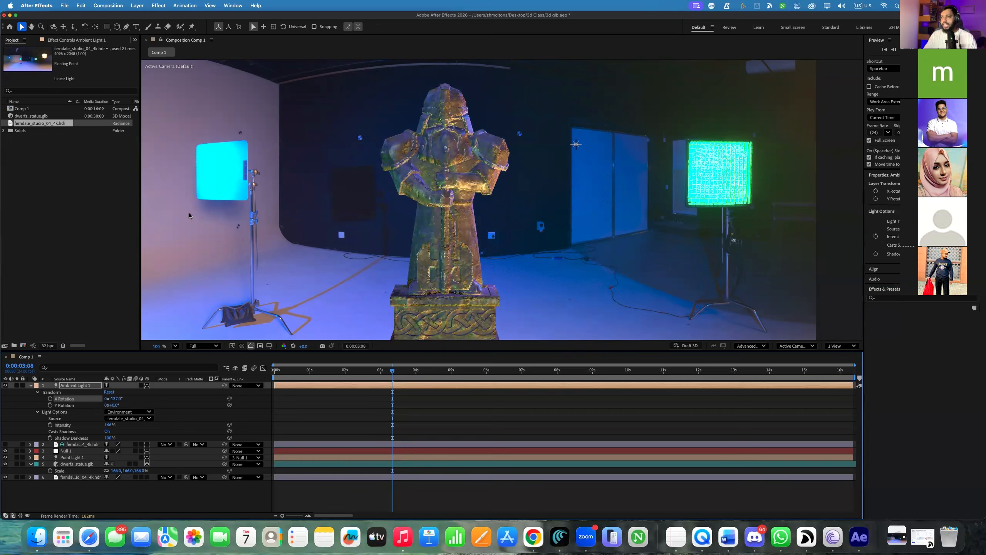
pyautogui.moveTo(115, 399); pyautogui.dragTo(67, 399)
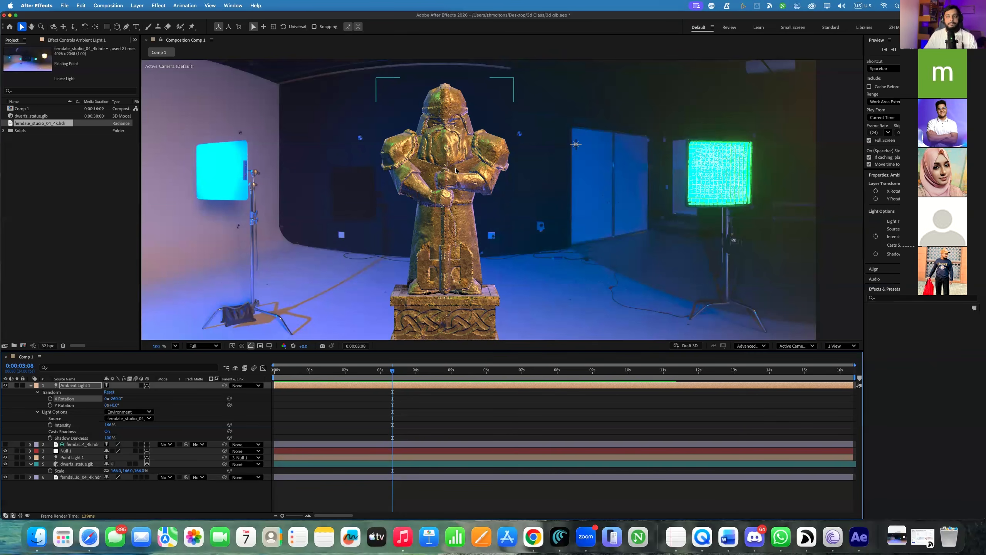
pyautogui.click(31, 385)
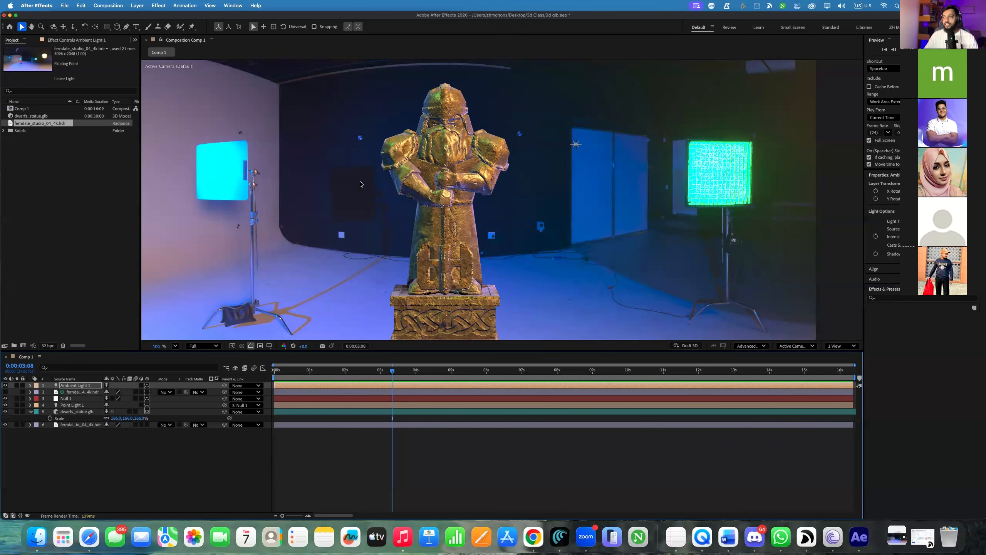
# Solo the HDR background layer and move it around the frame to examine the studio's different light areas
pyautogui.click(17, 426)
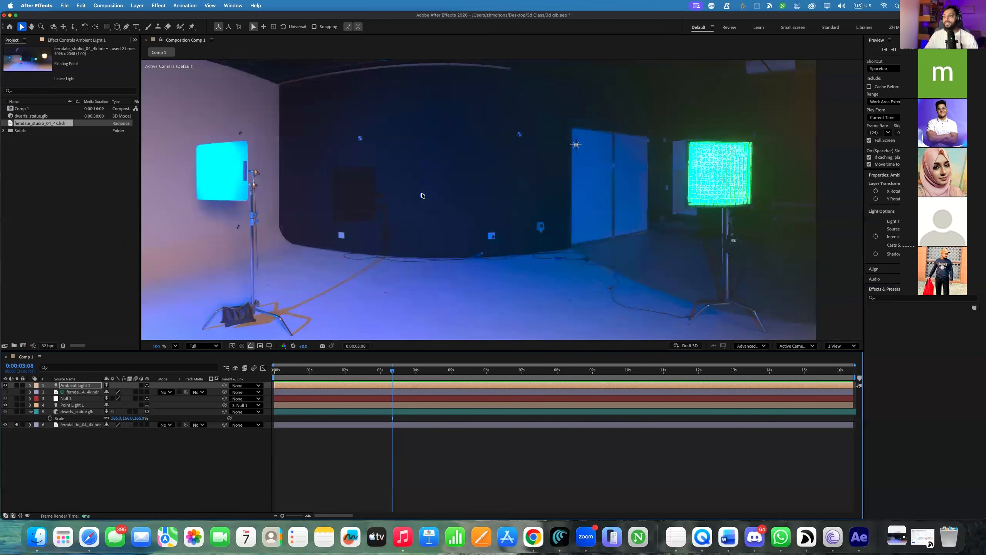
pyautogui.moveTo(392, 202); pyautogui.dragTo(679, 198)
pyautogui.moveTo(521, 264); pyautogui.dragTo(416, 261)
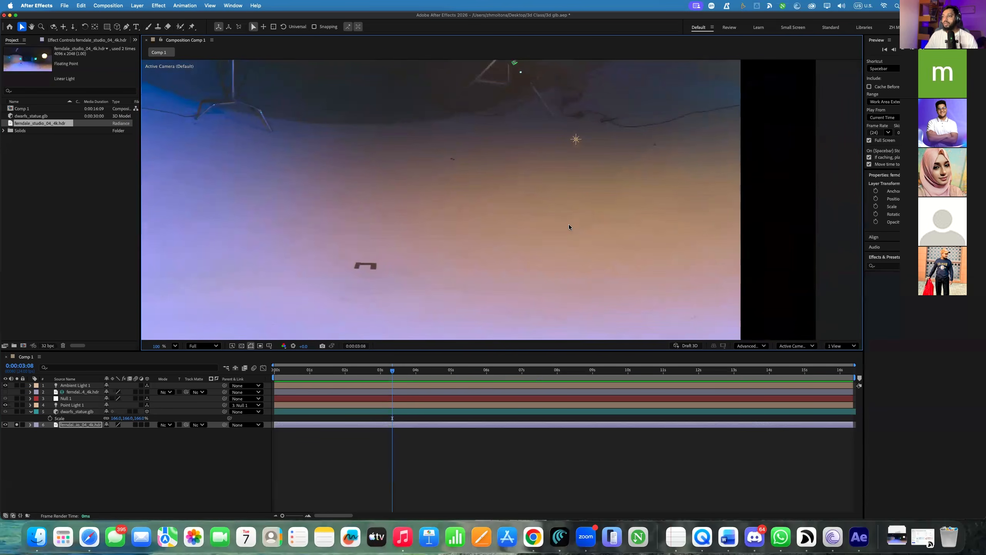
pyautogui.moveTo(432, 215); pyautogui.dragTo(442, 202)
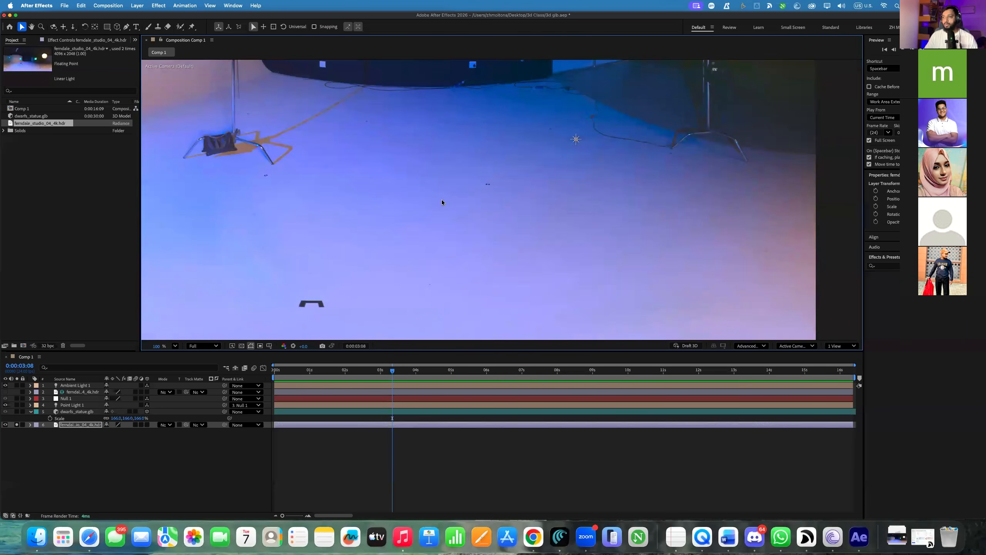
pyautogui.moveTo(363, 201); pyautogui.dragTo(258, 176)
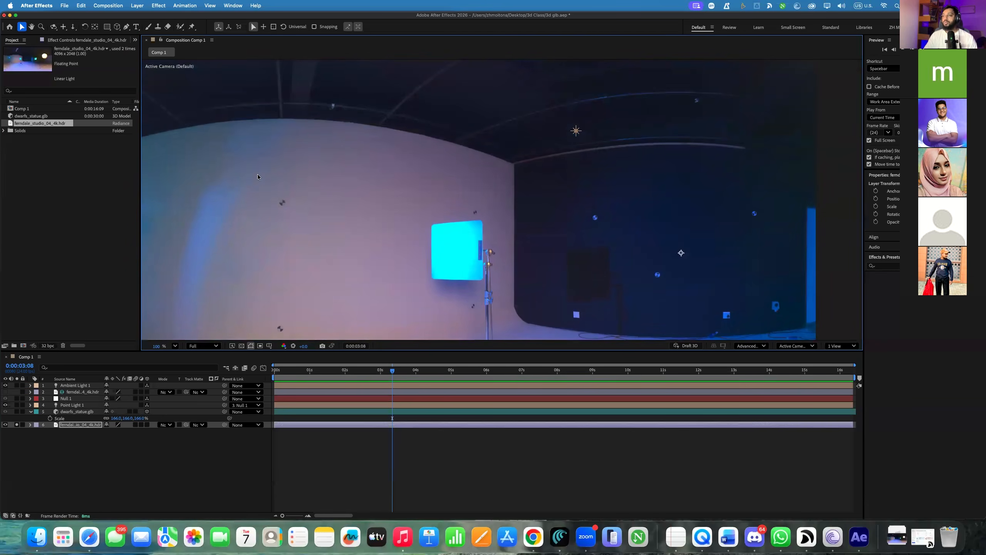
pyautogui.scroll(-2, 497, 232)
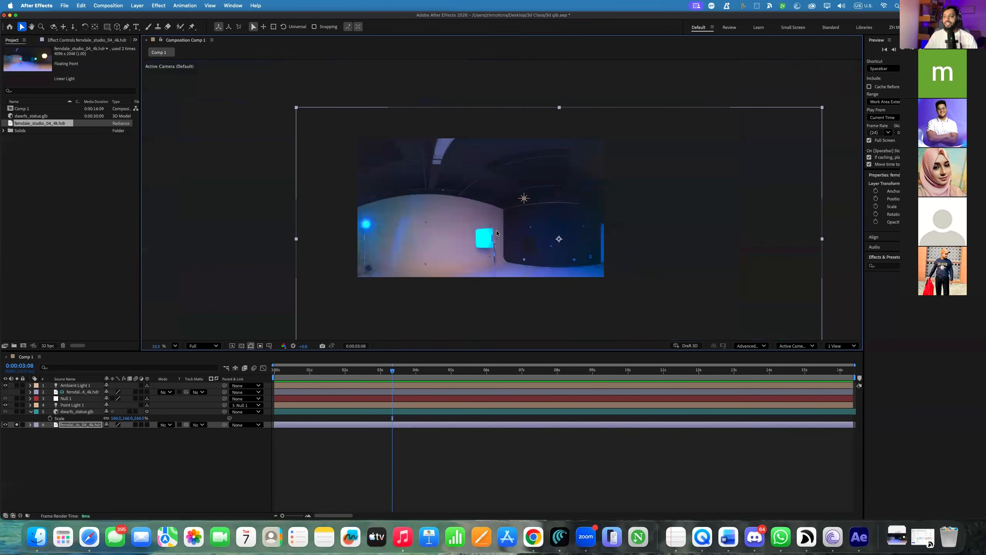
# Delete the bottom HDR background layer and preview the statue lit by the environment light
pyautogui.click(61, 425)
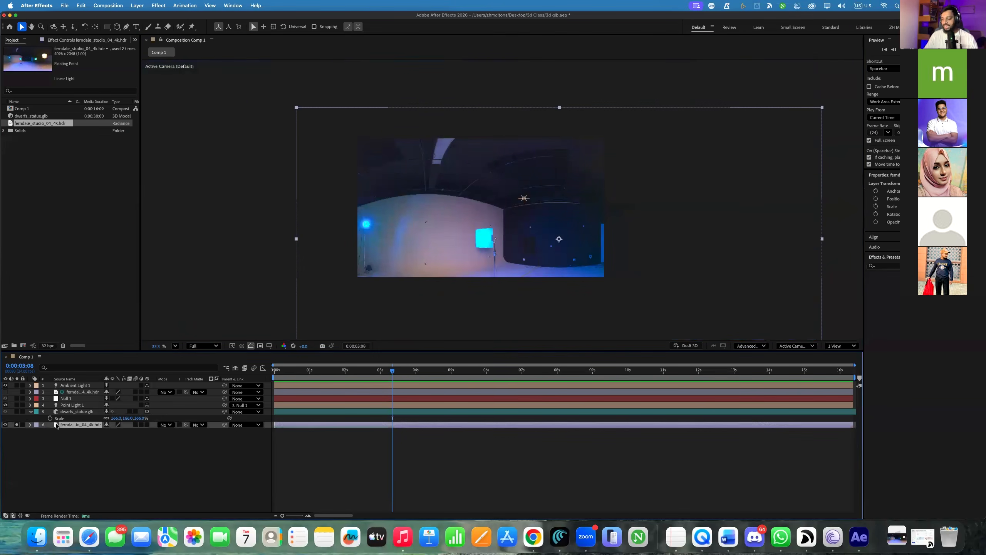
pyautogui.press('Delete')
pyautogui.scroll(2, 476, 250)
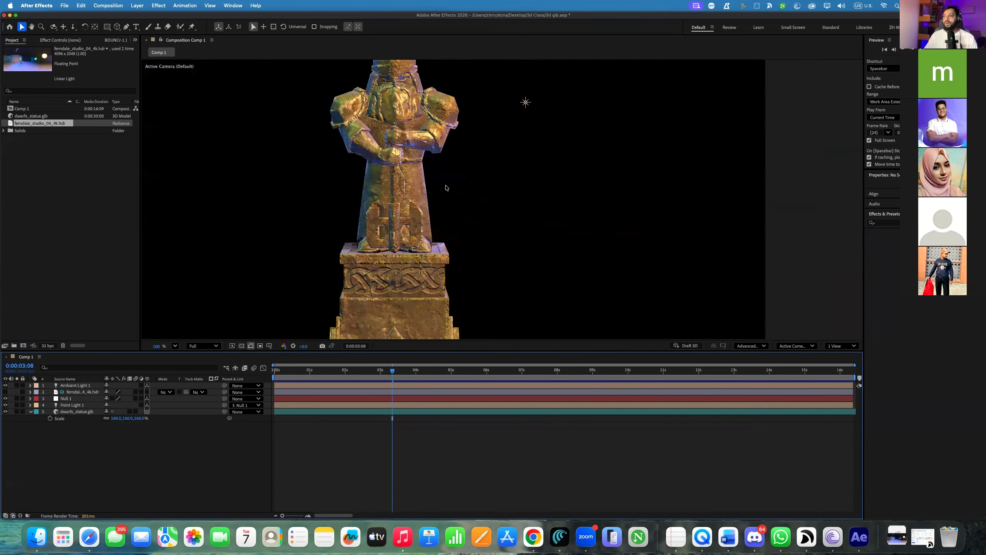
pyautogui.scroll(-2, 544, 216)
pyautogui.click(378, 380)
pyautogui.press('space')
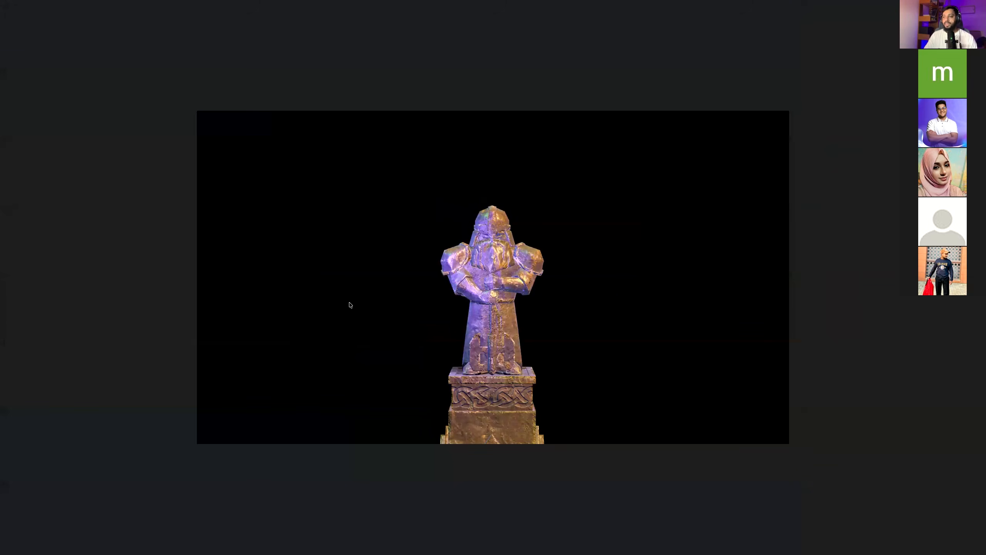
pyautogui.press('space')
# Delete the Ambient Light 1 layer and preview the point light animation from the start
pyautogui.click(92, 387)
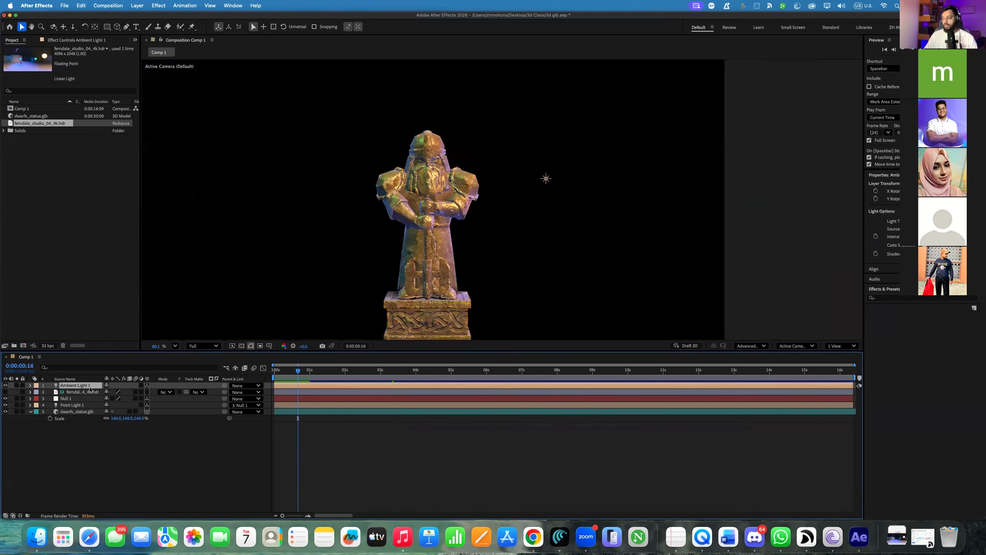
pyautogui.press('Delete')
pyautogui.click(280, 375)
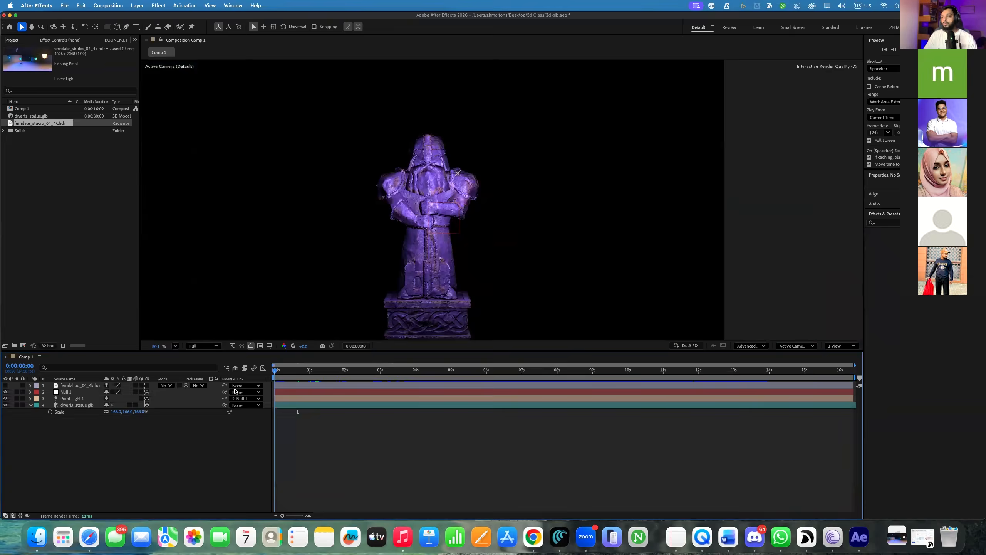
pyautogui.press('space')
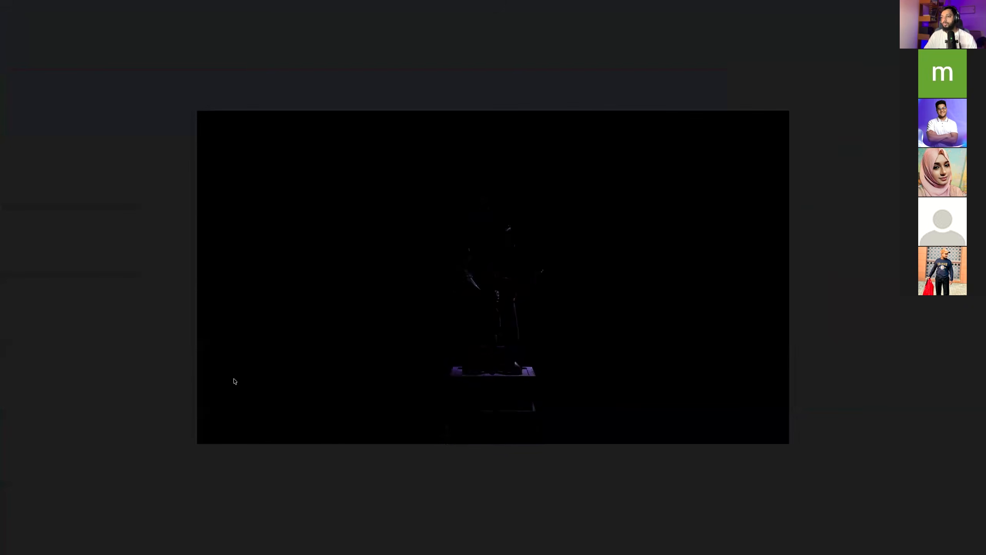
pyautogui.press('space')
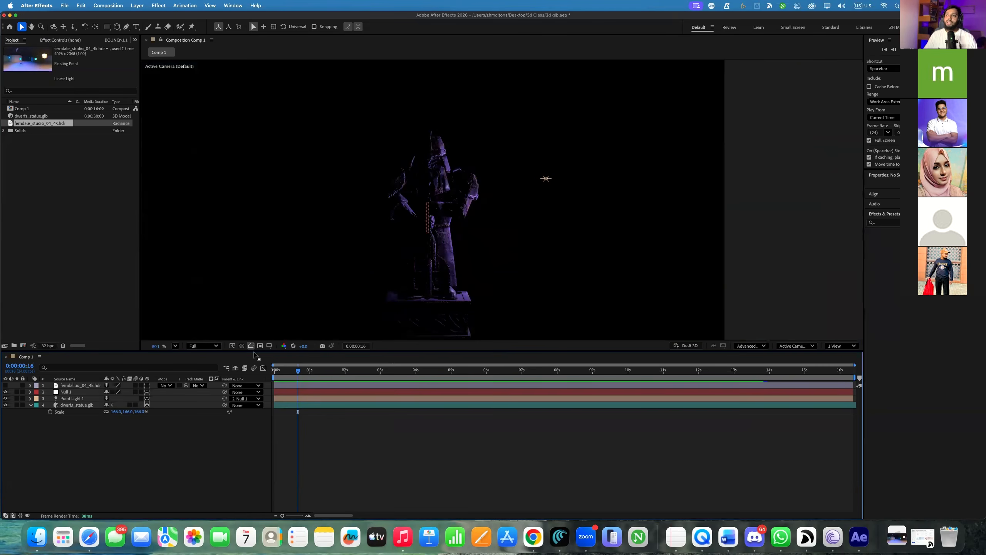
# Add a two-node camera named Camera 1 with the Custom preset to the composition
pyautogui.rightClick(96, 408)
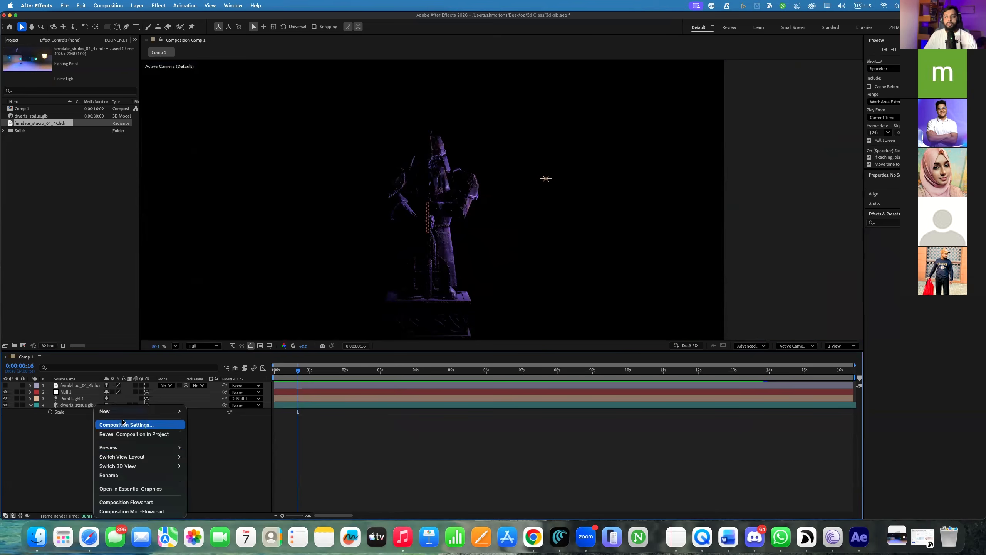
pyautogui.moveTo(171, 411)
pyautogui.click(202, 396)
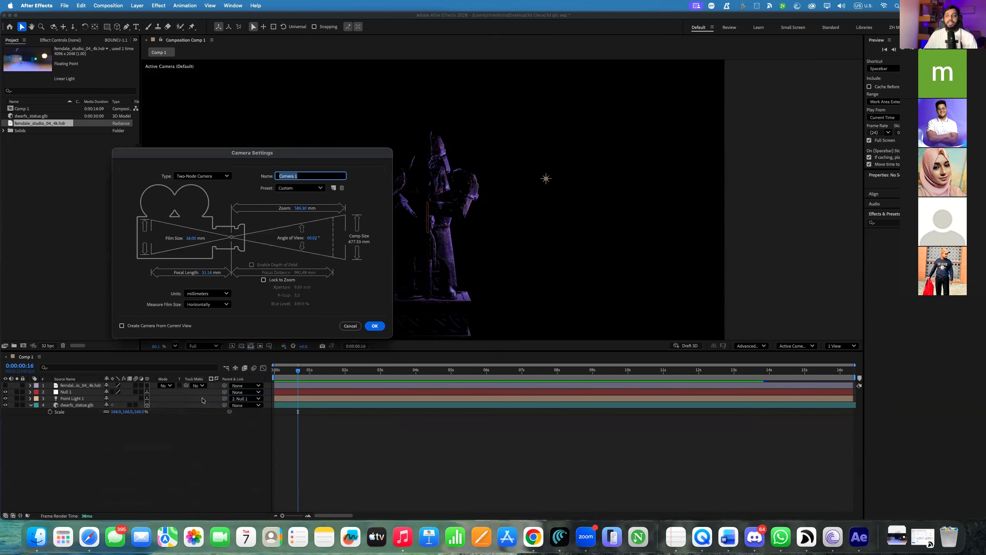
pyautogui.click(375, 326)
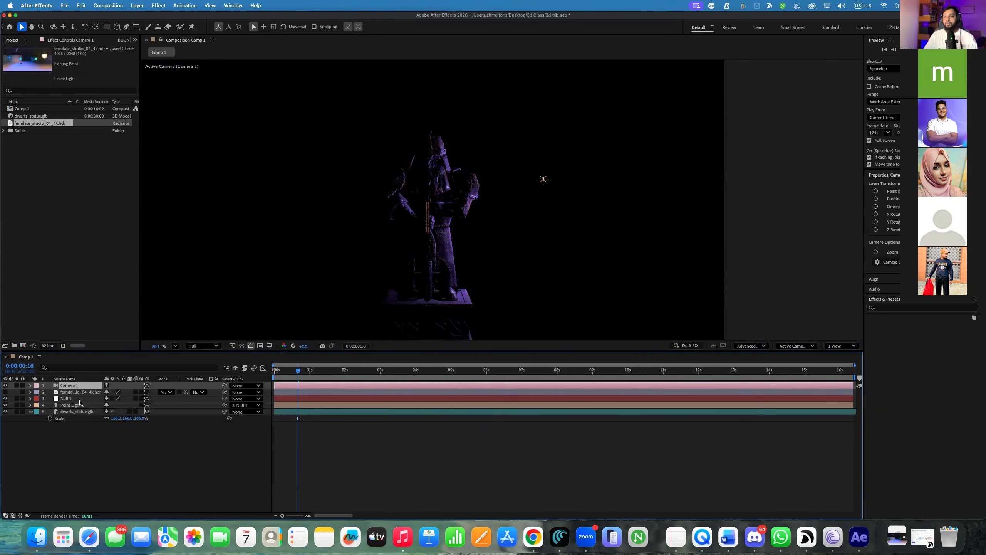
# Expand Camera 1's camera options, try a larger Zoom value, and undo the change
pyautogui.click(30, 385)
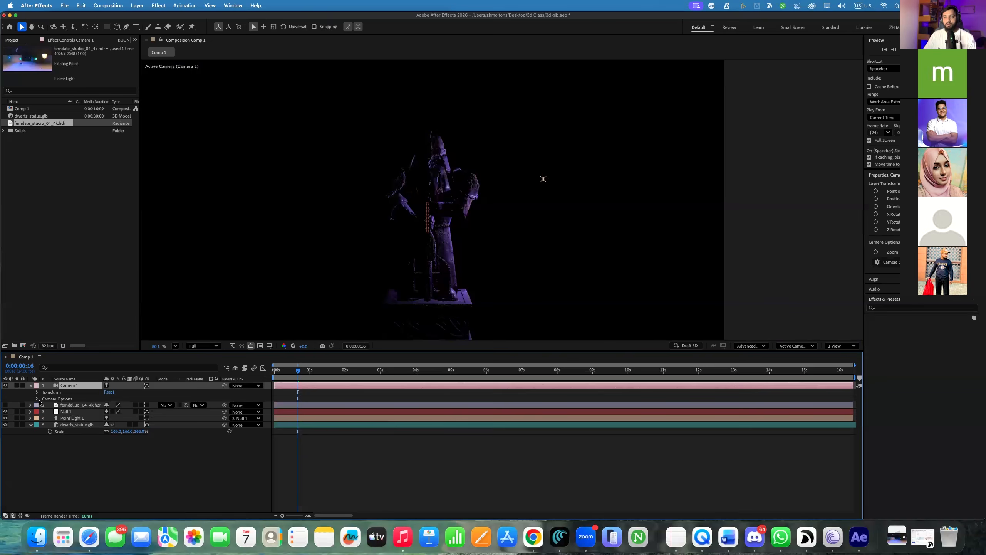
pyautogui.click(37, 400)
pyautogui.moveTo(111, 405); pyautogui.dragTo(408, 392)
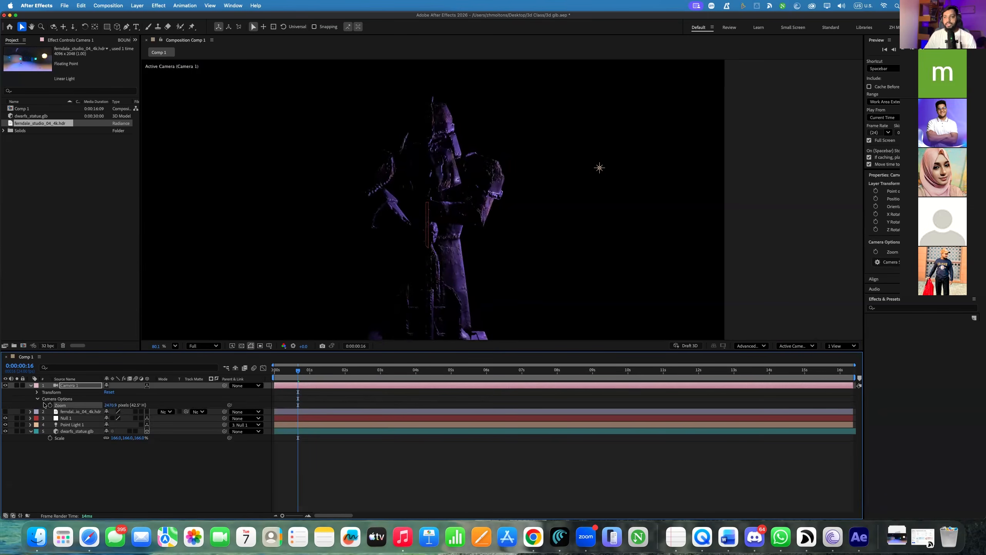
pyautogui.press('super+z')
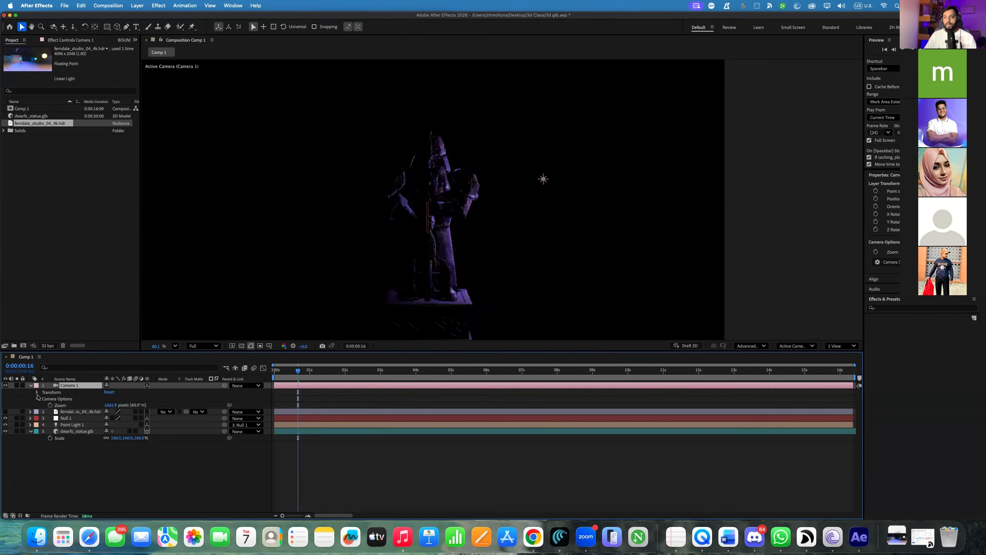
# Expand Camera 1's transform properties and keyframe its position near 3 seconds at 960, 540, -1477.9
pyautogui.click(37, 393)
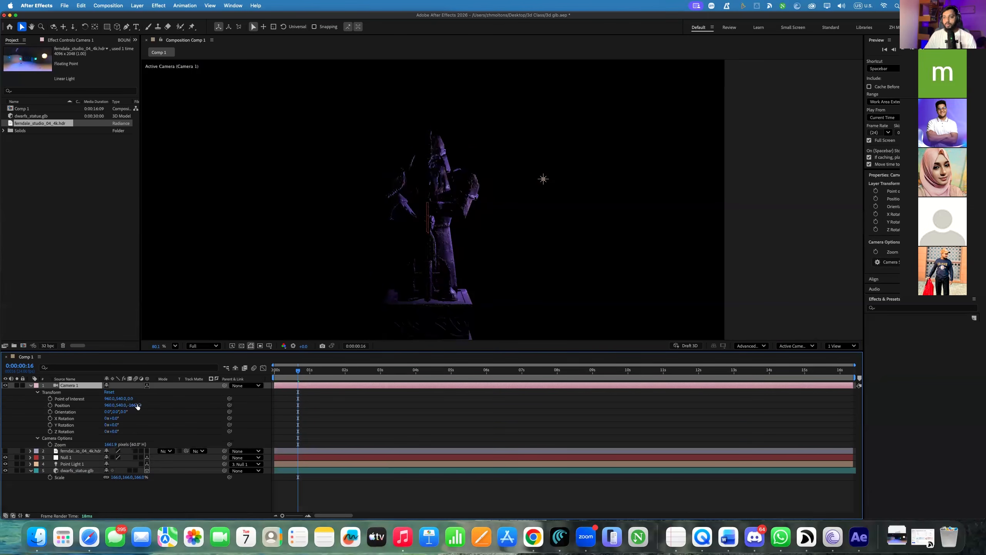
pyautogui.moveTo(137, 407); pyautogui.dragTo(206, 412)
pyautogui.moveTo(118, 405); pyautogui.dragTo(16, 434)
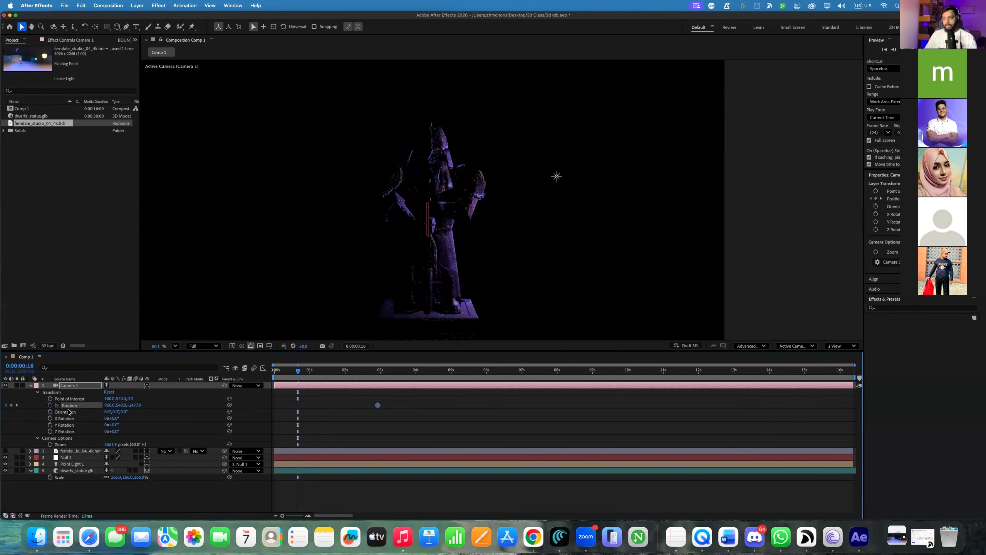
# Raise Camera 1 and bring it closer at 0:00:00:16 with position 960, -314, -542.9, and preview the move
pyautogui.moveTo(122, 406); pyautogui.dragTo(43, 410)
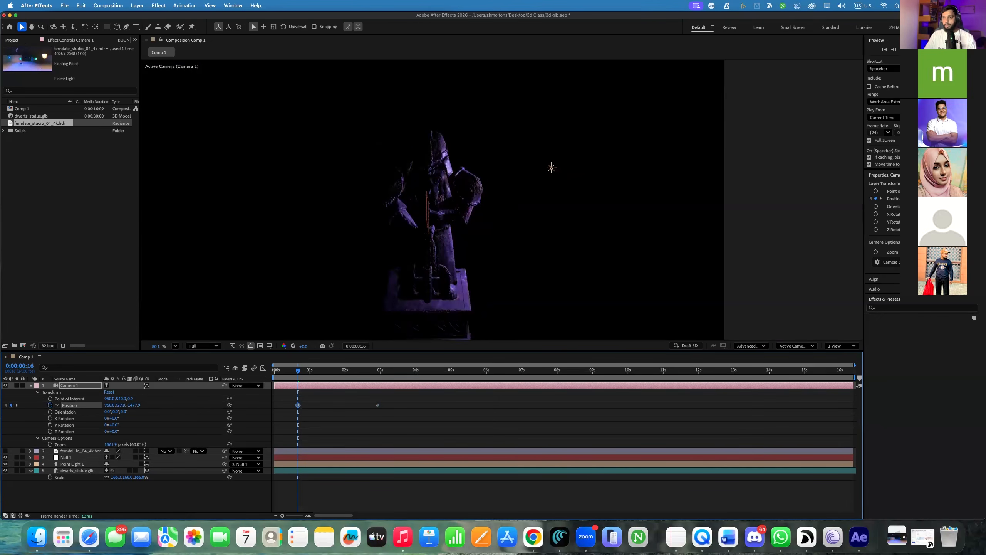
pyautogui.moveTo(121, 405); pyautogui.dragTo(9, 406)
pyautogui.moveTo(136, 405); pyautogui.dragTo(387, 391)
pyautogui.press('space')
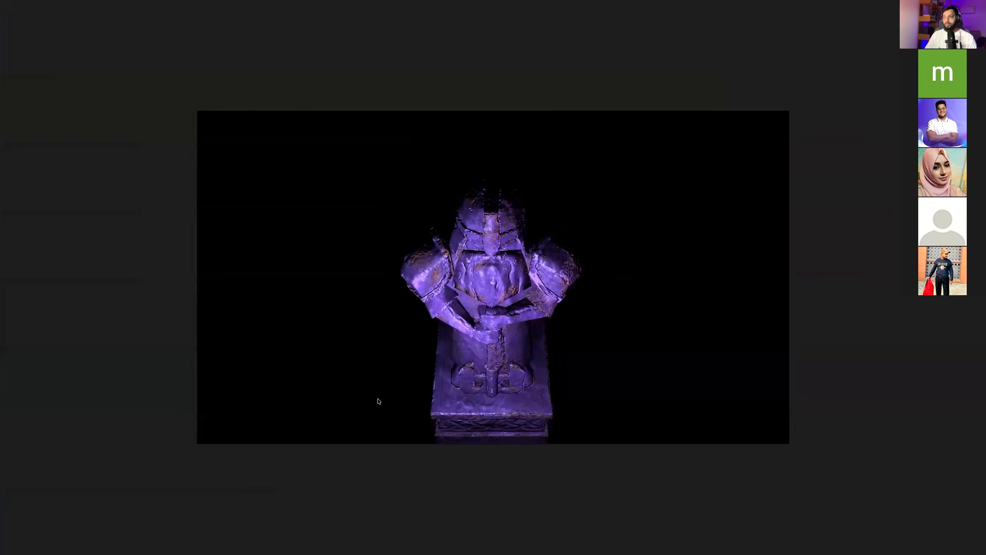
pyautogui.press('space')
# Keyframe Camera 1's Z Rotation at 0° on the end position keyframe and at 32° on 0:00:00:16
pyautogui.moveTo(325, 372); pyautogui.dragTo(378, 373)
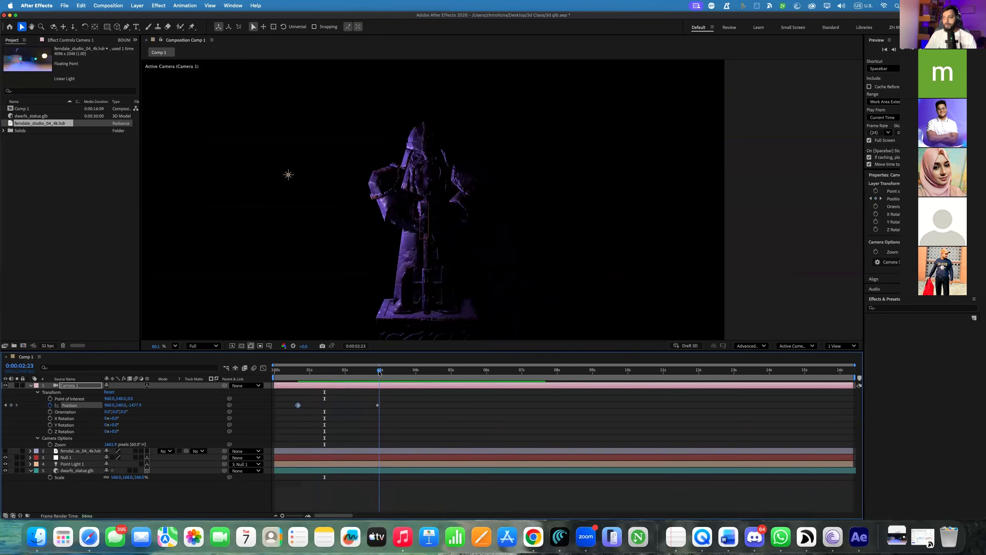
pyautogui.moveTo(112, 434)
pyautogui.mouseDown()
pyautogui.moveTo(136, 434)
pyautogui.moveTo(126, 434)
pyautogui.mouseUp()
pyautogui.press('super+z')
pyautogui.click(50, 431)
pyautogui.moveTo(376, 376); pyautogui.dragTo(299, 397)
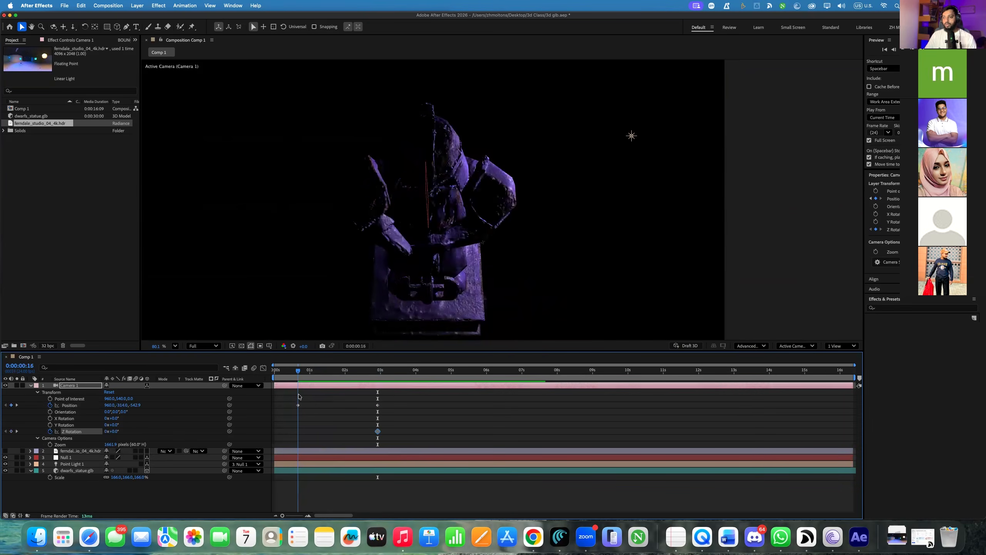
pyautogui.moveTo(116, 431); pyautogui.dragTo(128, 431)
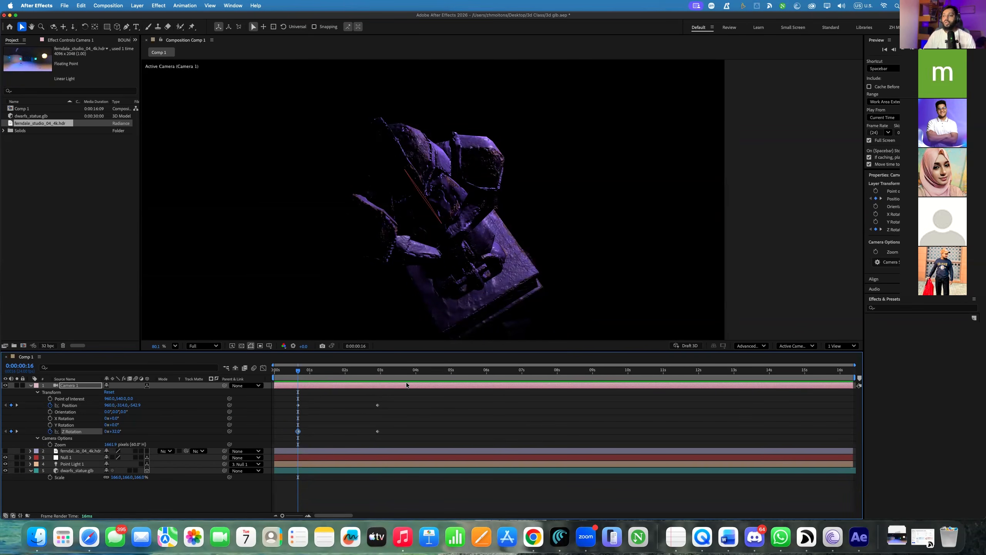
# Show only Camera 1's keyframed properties and apply Easy Ease to all its Position and Z Rotation keyframes
pyautogui.moveTo(391, 399); pyautogui.dragTo(247, 453)
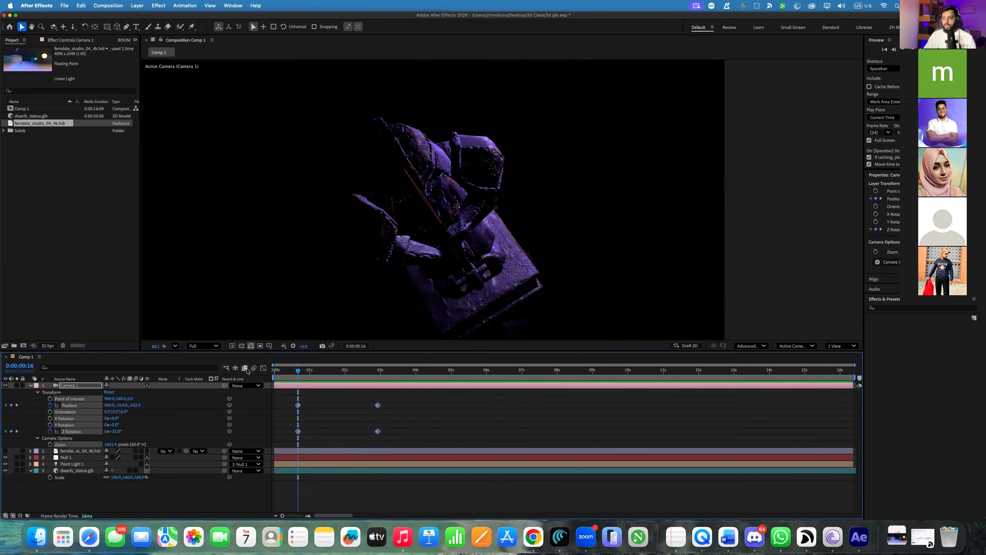
pyautogui.press('u')
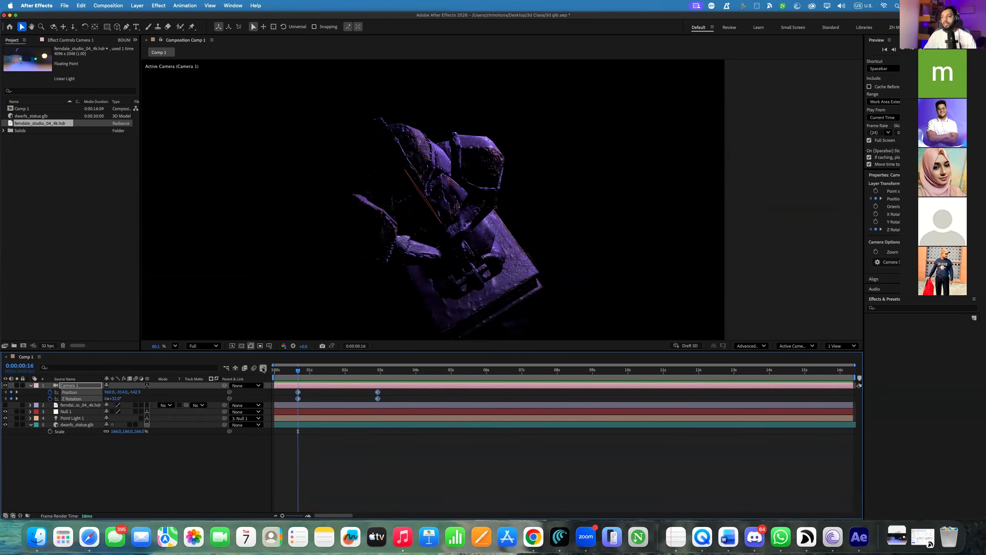
pyautogui.click(264, 368)
pyautogui.click(264, 369)
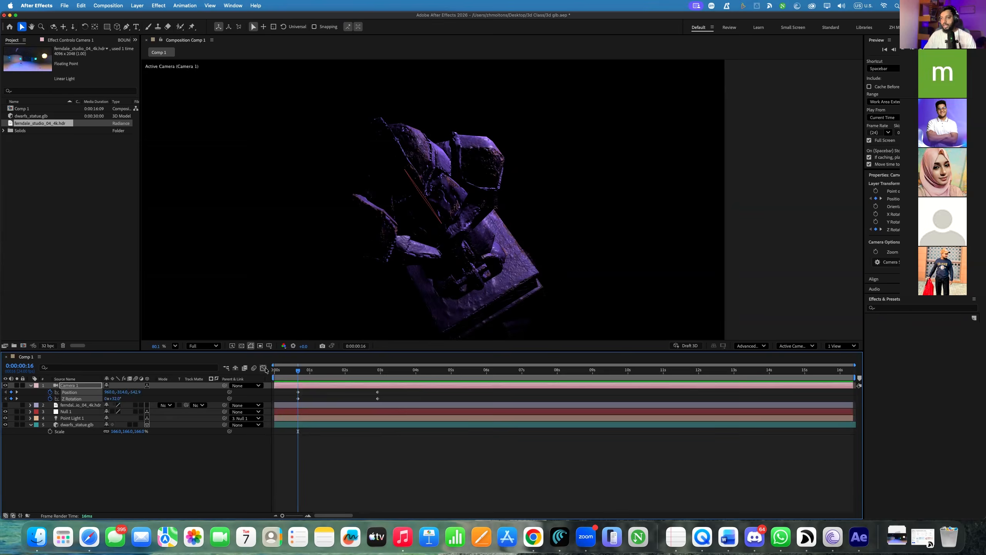
pyautogui.moveTo(392, 390); pyautogui.dragTo(284, 404)
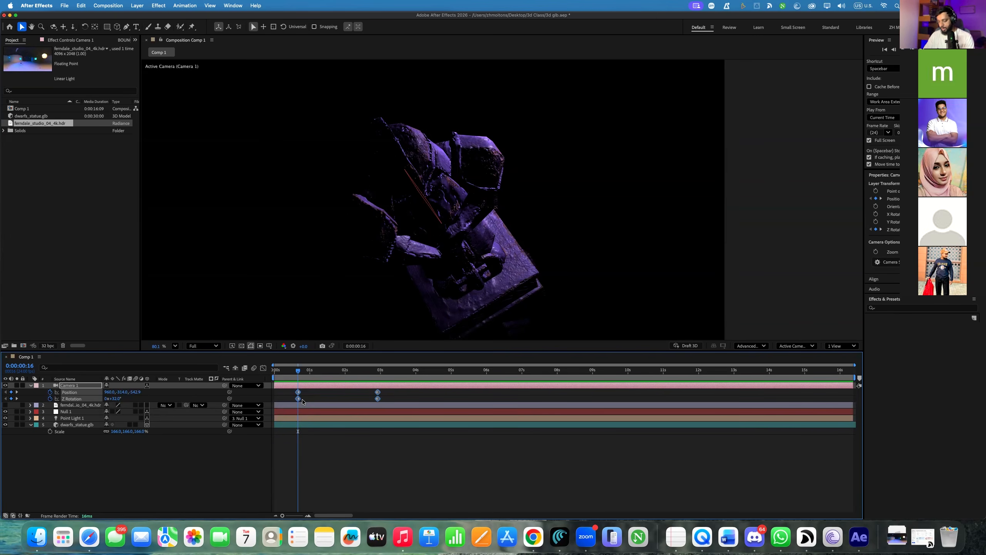
pyautogui.press('F9')
# Try a steep, early-peaking speed curve on the camera keyframes in the graph editor, preview it, and undo the changes
pyautogui.click(264, 368)
pyautogui.moveTo(442, 463); pyautogui.dragTo(274, 489)
pyautogui.scroll(3, 311, 488)
pyautogui.press('space')
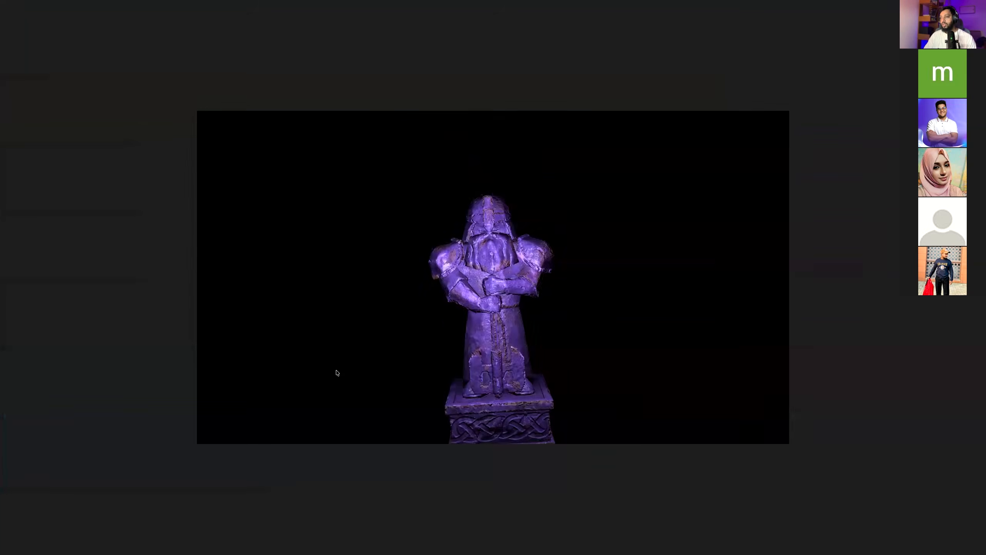
pyautogui.press('space')
pyautogui.press('super+z')
pyautogui.press('super+z')
pyautogui.press('super+z')
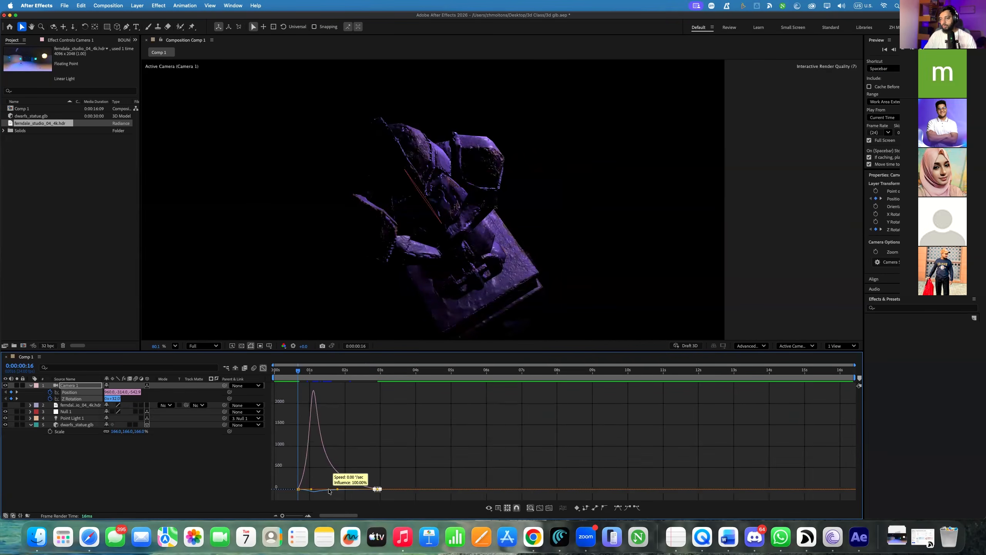
# Reapply Easy Ease to the camera keyframes, reshape their speed graph into a softer early peak, and preview the animation
pyautogui.press('F9')
pyautogui.moveTo(308, 497)
pyautogui.mouseDown()
pyautogui.moveTo(292, 478)
pyautogui.moveTo(305, 489)
pyautogui.moveTo(390, 496)
pyautogui.moveTo(311, 490)
pyautogui.moveTo(374, 482)
pyautogui.mouseUp()
pyautogui.click(312, 485)
pyautogui.press('space')
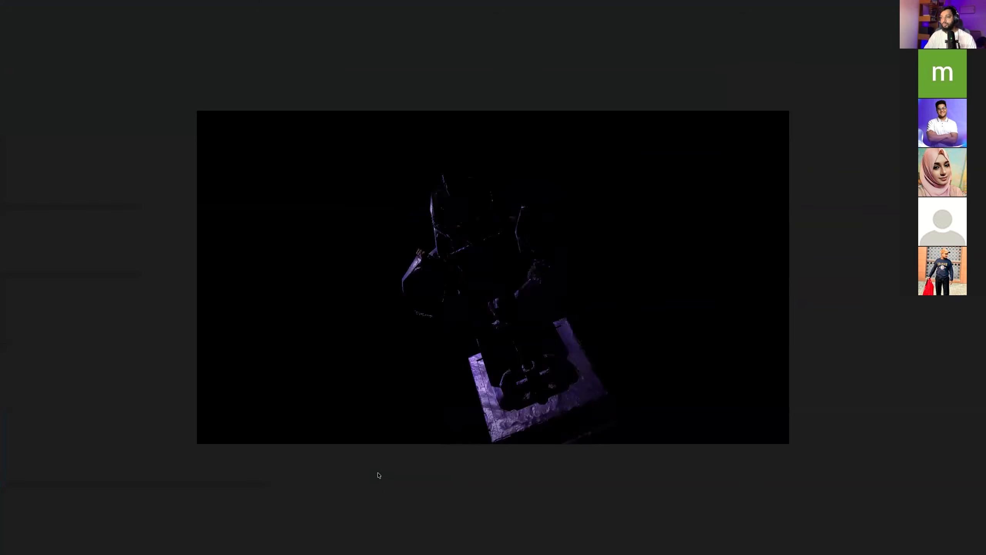
pyautogui.press('space')
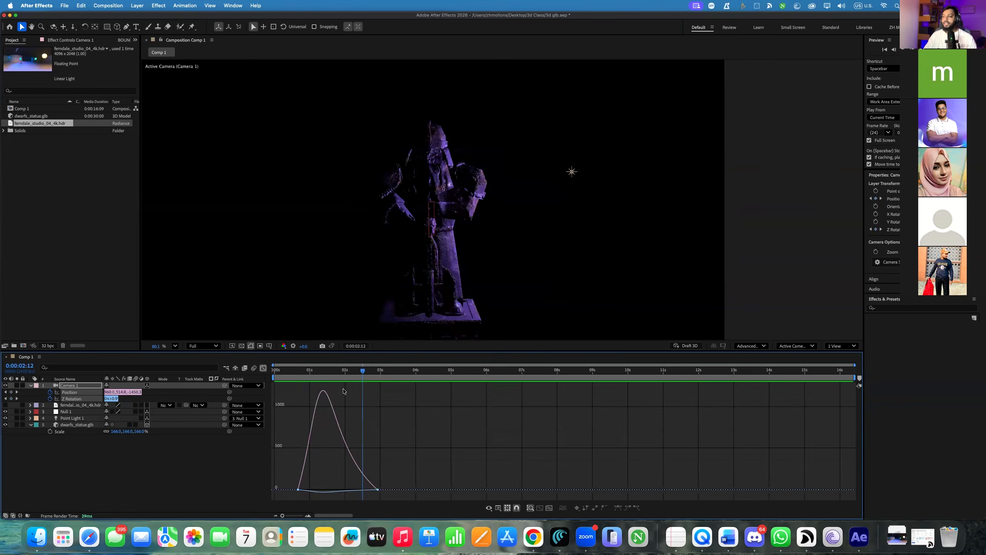
# Replay the eased camera animation around the statue and close the graph editor
pyautogui.press('space')
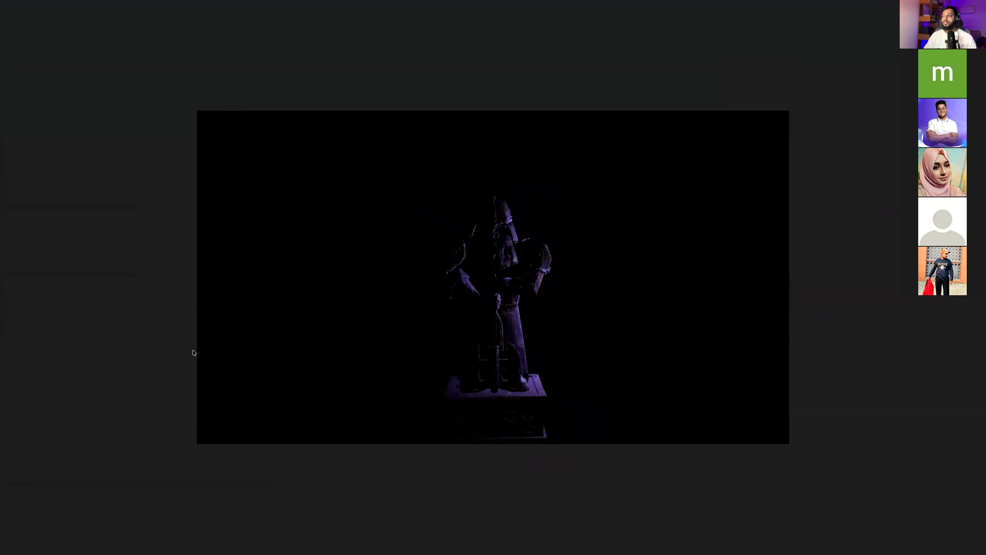
pyautogui.press('space')
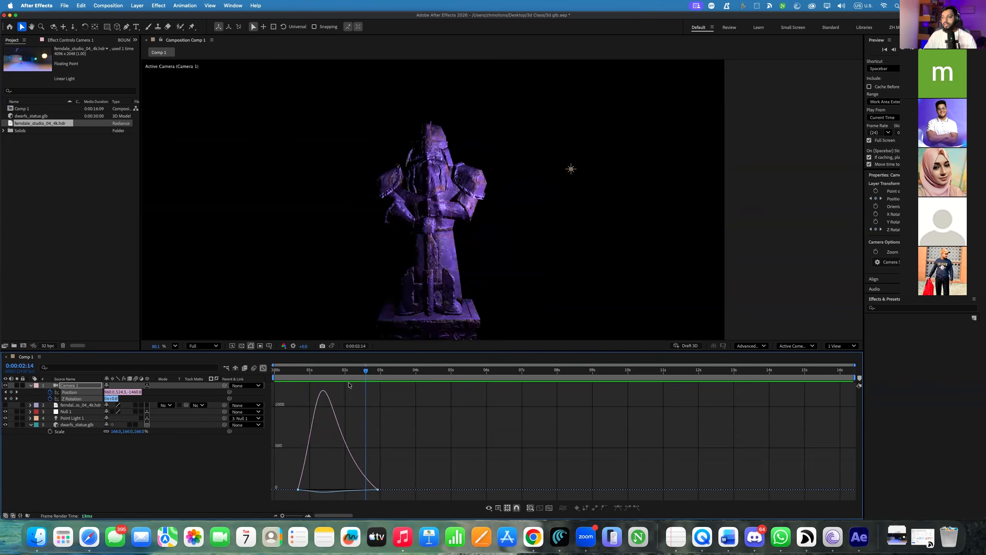
pyautogui.press('space')
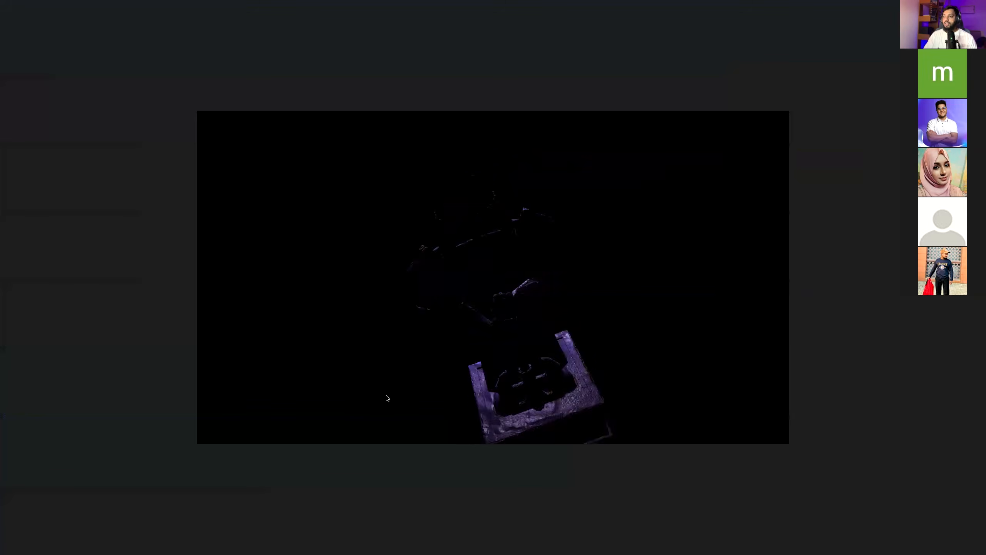
pyautogui.press('space')
pyautogui.click(263, 368)
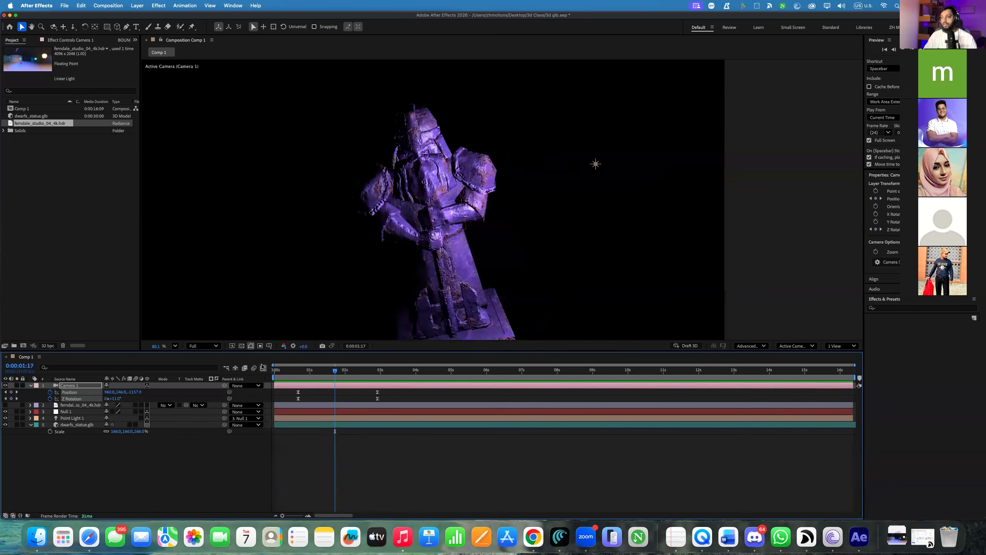
pyautogui.press('space')
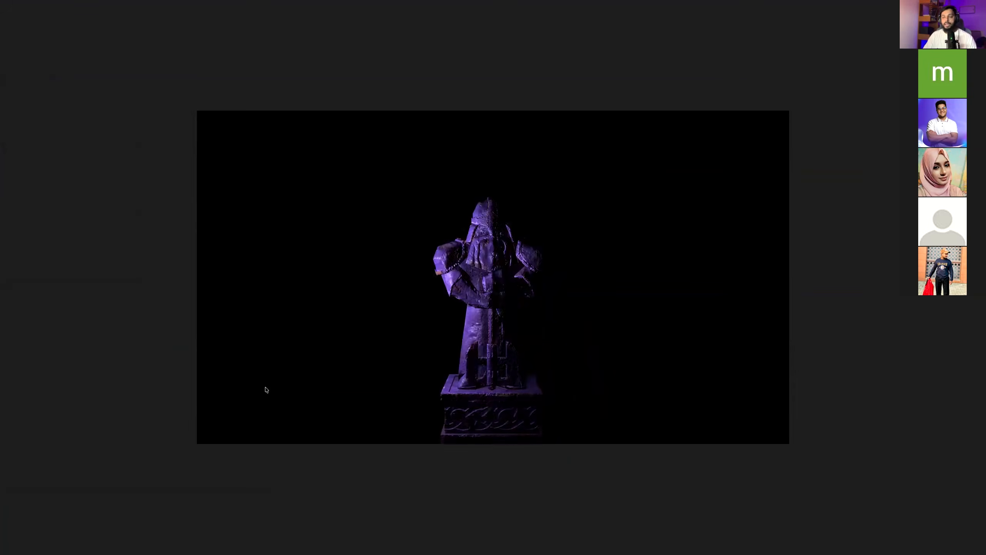
pyautogui.press('space')
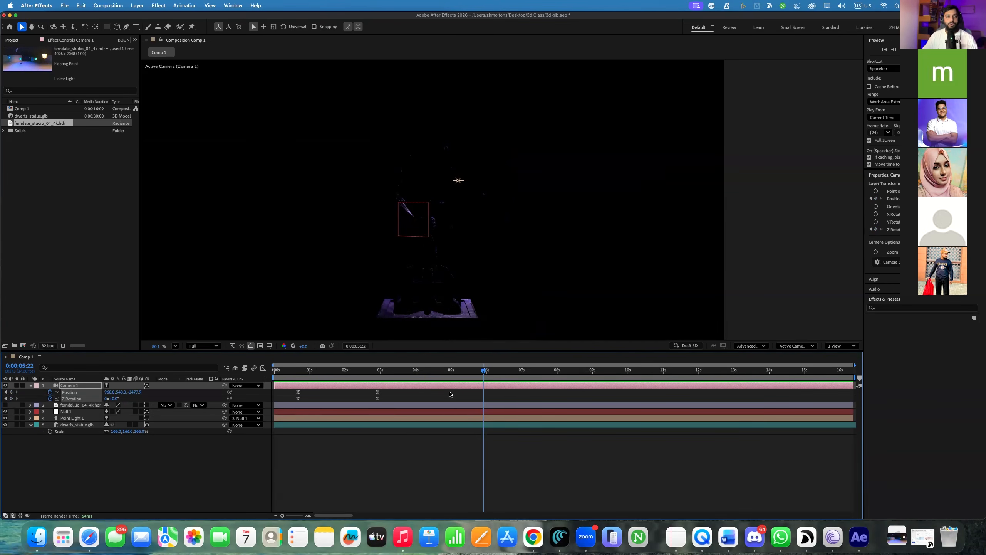
# Collapse Camera 1's properties and delete all the layers from the Comp 1 timeline
pyautogui.click(26, 390)
pyautogui.click(30, 387)
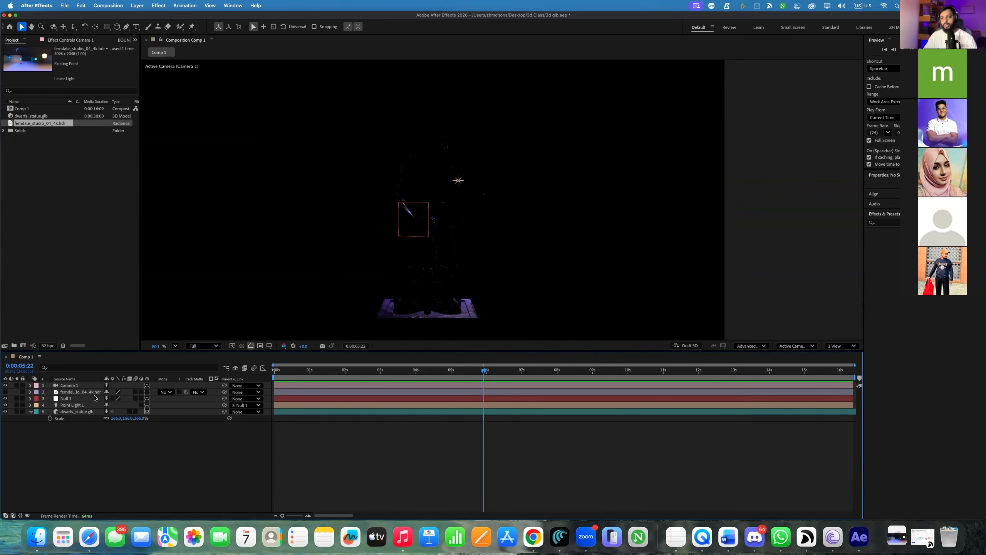
pyautogui.click(79, 413)
pyautogui.keyDown('shift'); pyautogui.click(79, 386); pyautogui.keyUp('shift')
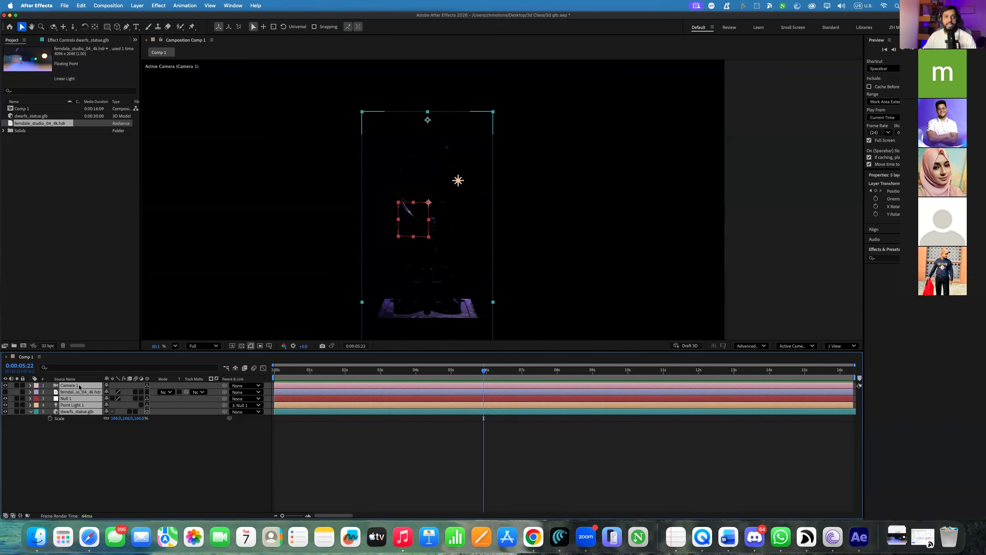
pyautogui.moveTo(154, 445); pyautogui.dragTo(37, 384)
pyautogui.press('Delete')
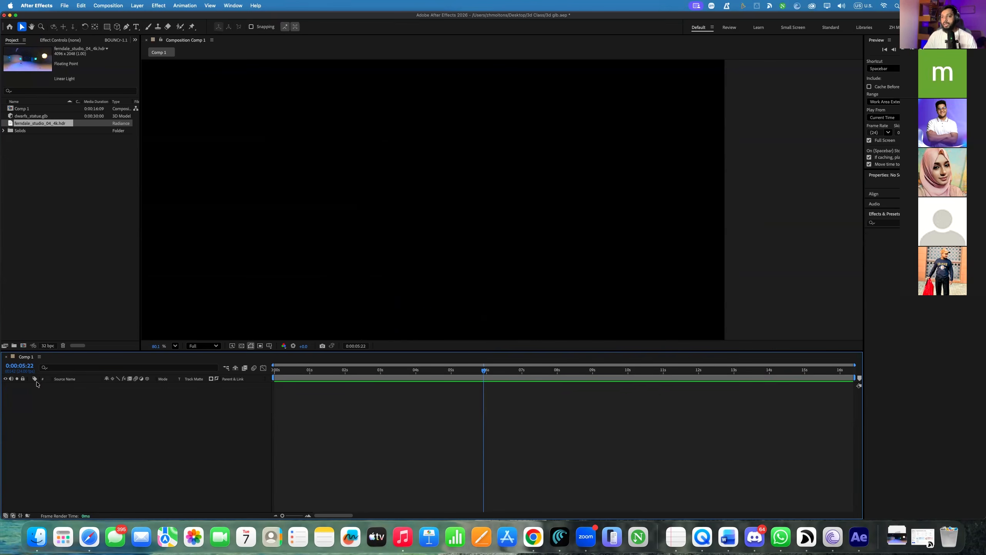
# Close the Comp 1 timeline, switch briefly to the Small Screen workspace, and reset the Default workspace to its saved layout
pyautogui.click(6, 357)
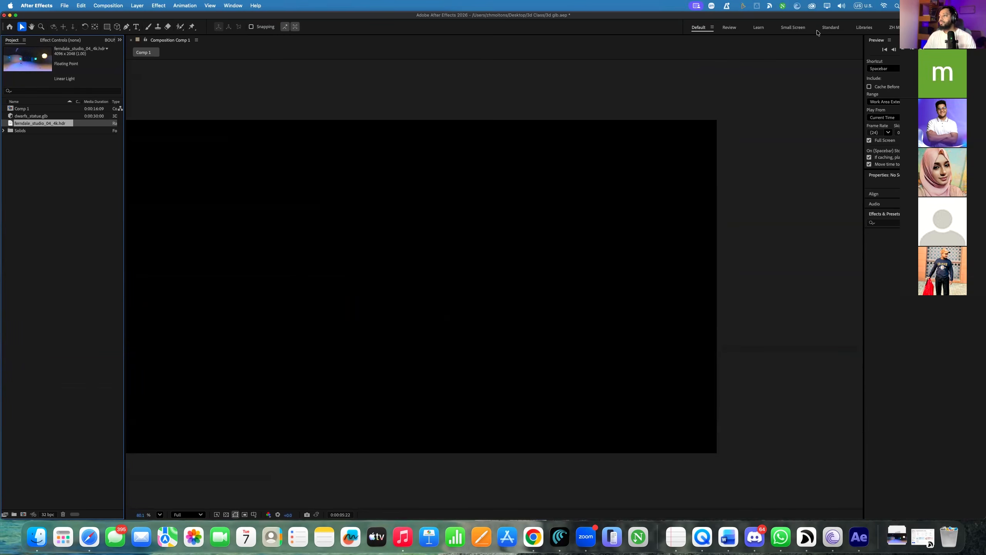
pyautogui.click(801, 29)
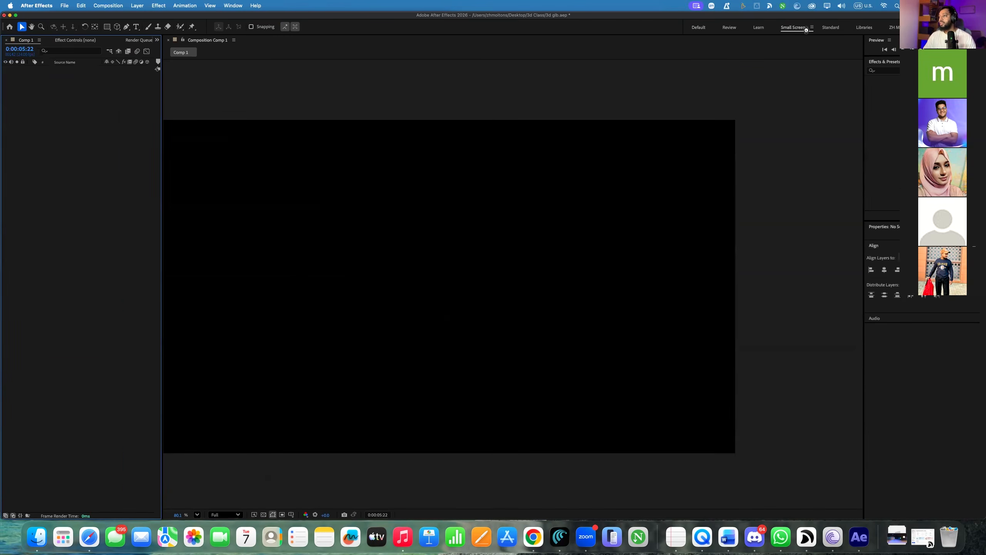
pyautogui.click(693, 28)
pyautogui.click(712, 28)
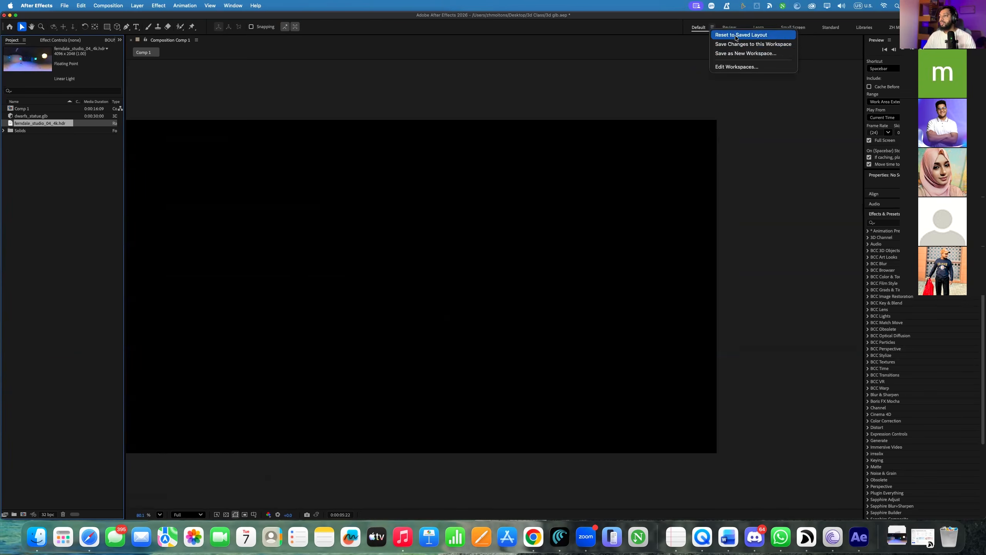
pyautogui.click(762, 35)
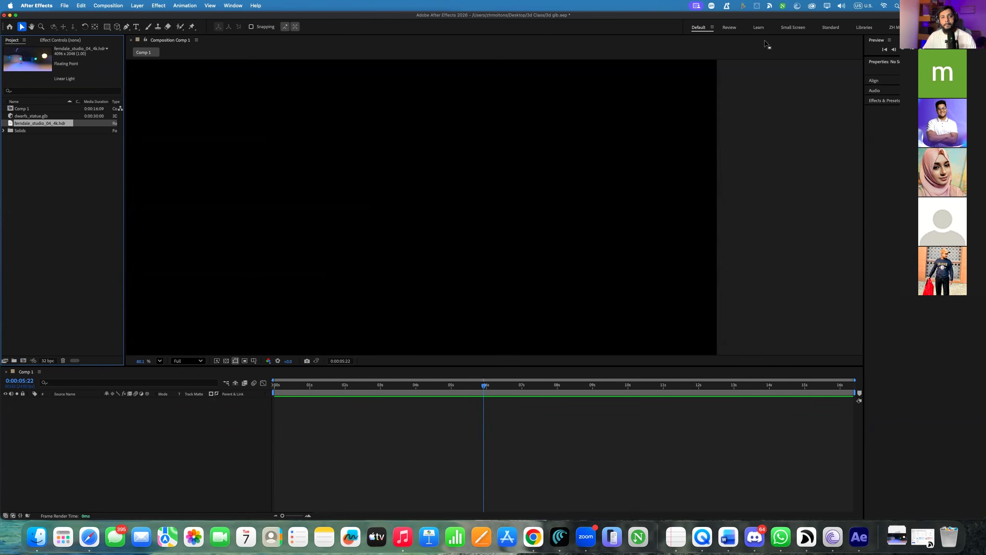
# Delete all the items from the project, including the Solids folder and its contents
pyautogui.moveTo(50, 156); pyautogui.dragTo(18, 107)
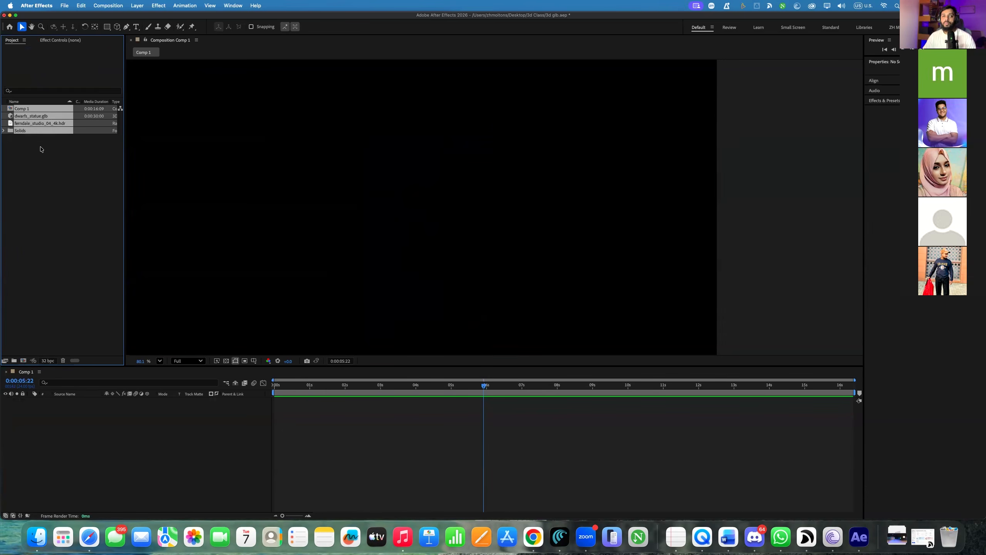
pyautogui.press('Delete')
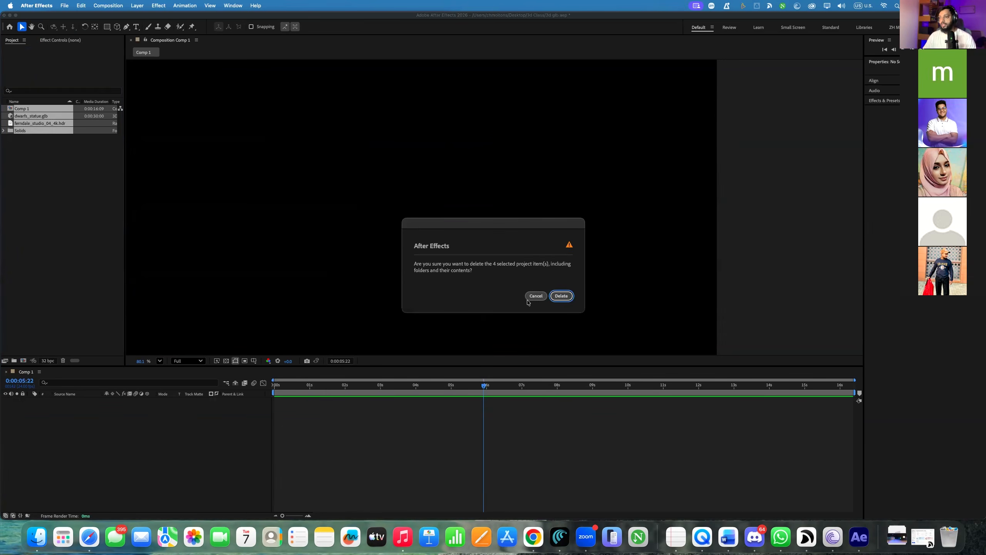
pyautogui.click(565, 295)
# Create a new composition named Comp 1 with the HD 1920x1080, 24 fps preset and a 0:00:16:09 duration
pyautogui.click(23, 360)
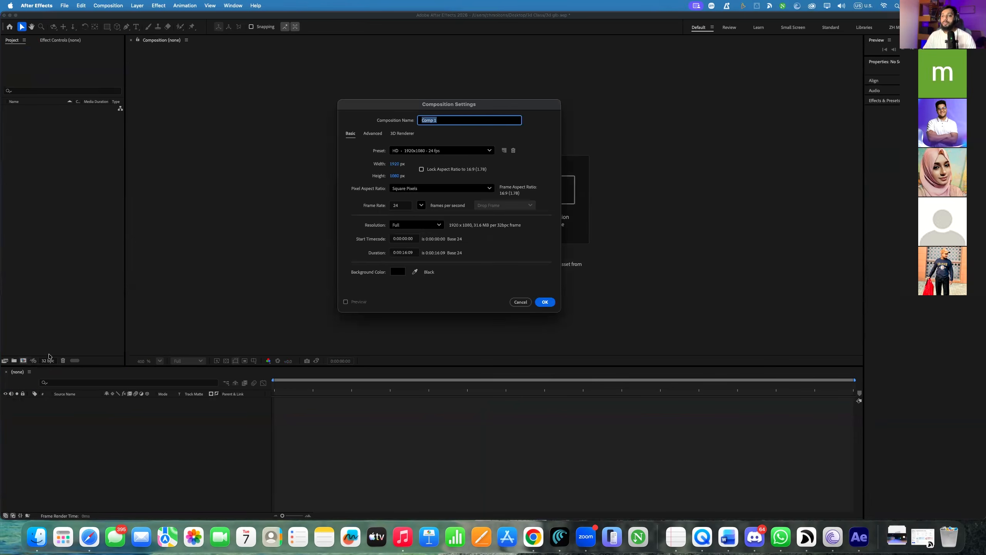
pyautogui.click(543, 302)
pyautogui.scroll(-2, 397, 228)
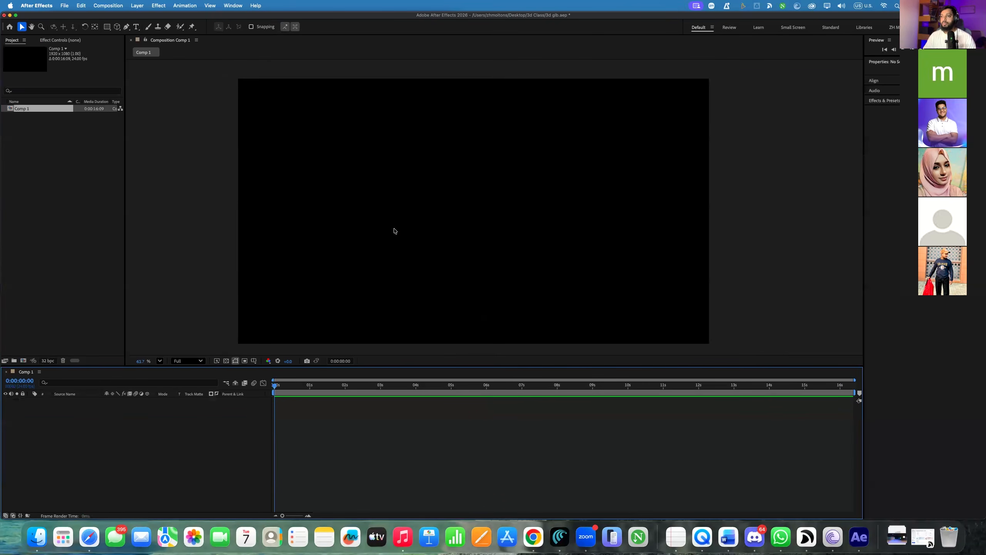
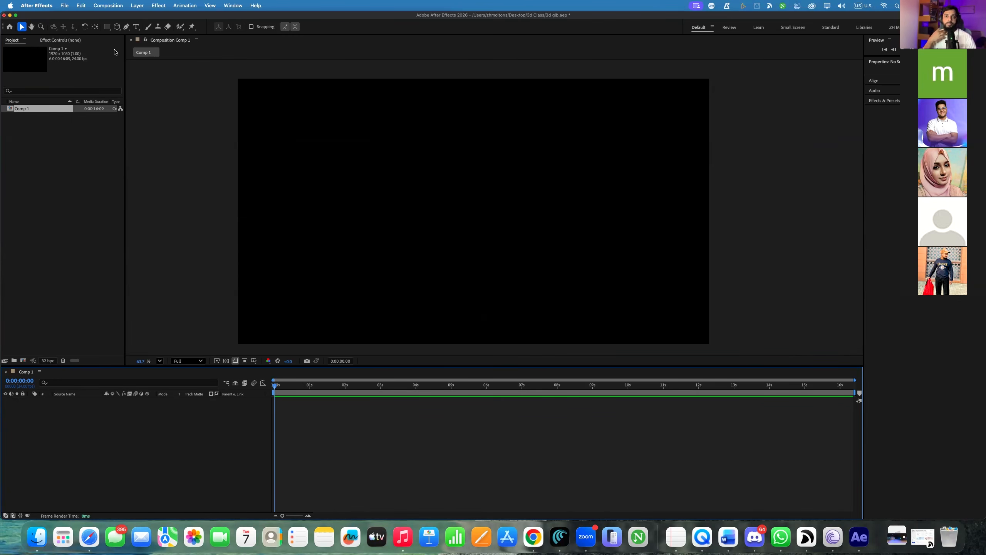
# Import Final Natural By Rakhi.mp4 as footage from the Natural By Raki folder on the Desktop
pyautogui.doubleClick(23, 133)
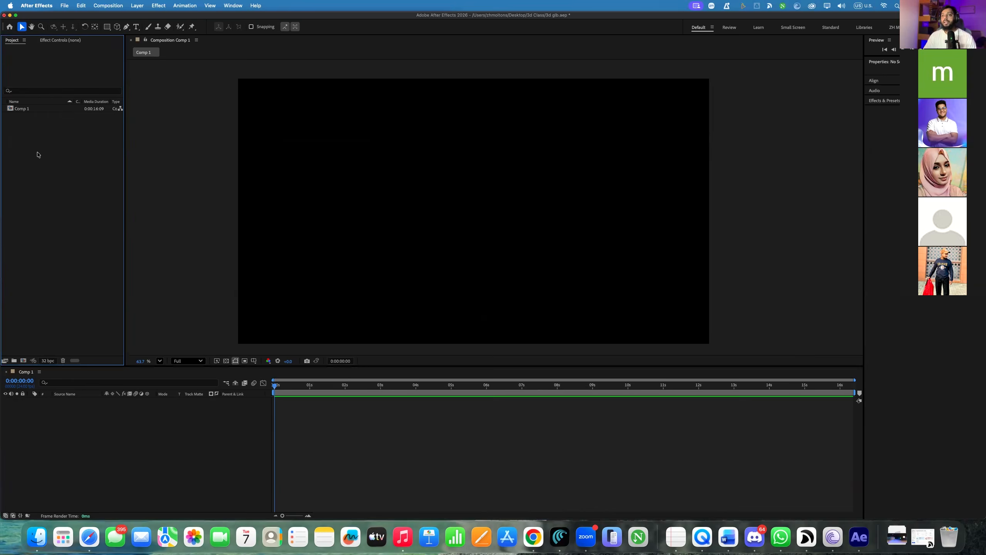
pyautogui.click(187, 120)
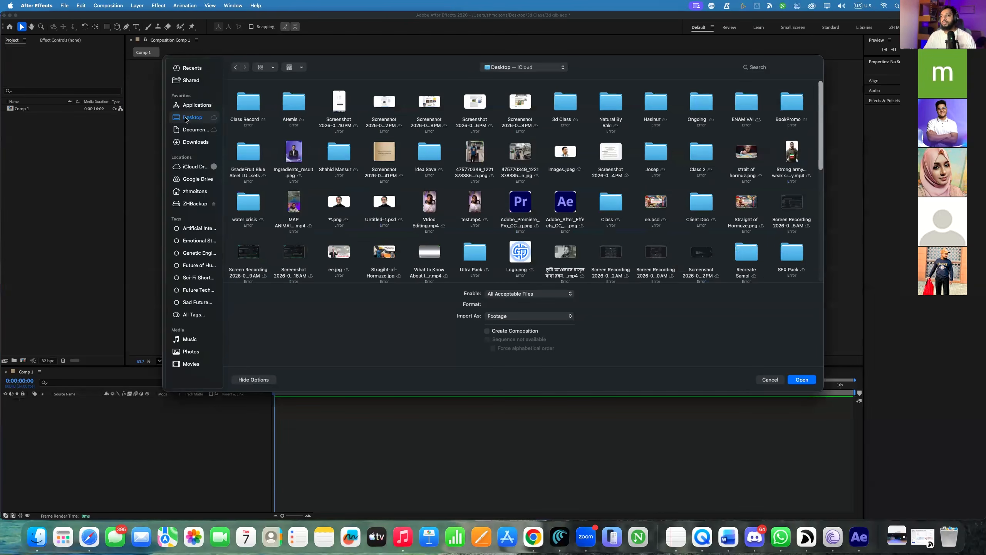
pyautogui.click(249, 161)
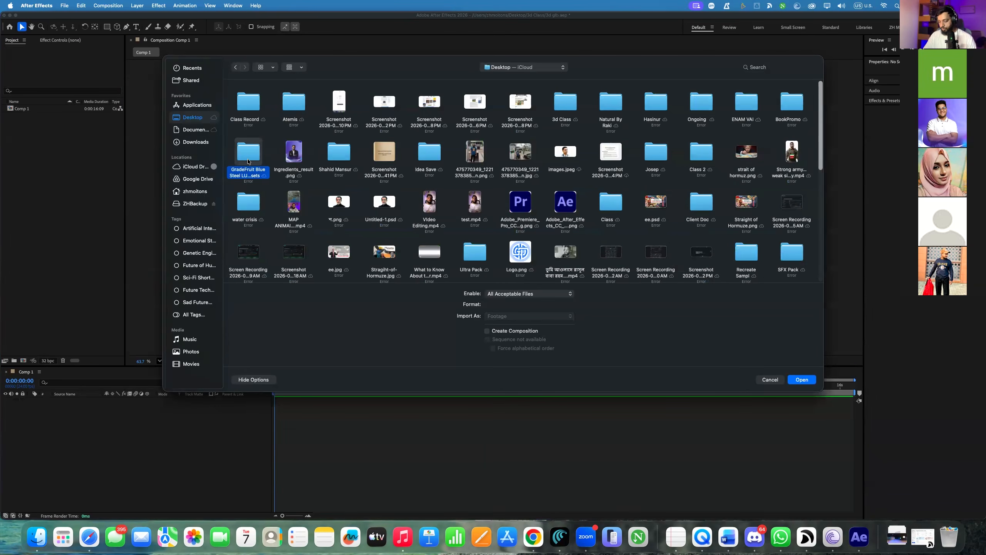
pyautogui.press('n')
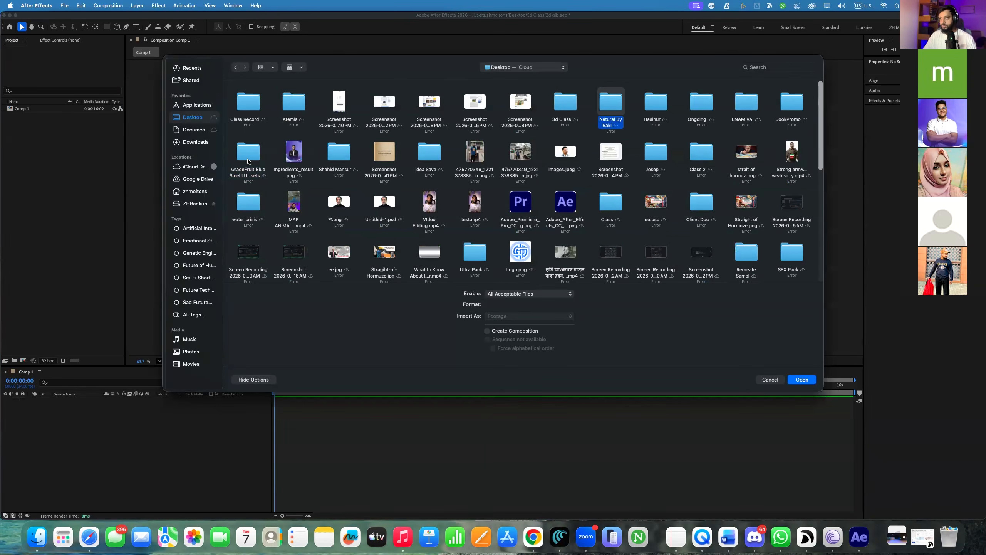
pyautogui.doubleClick(616, 107)
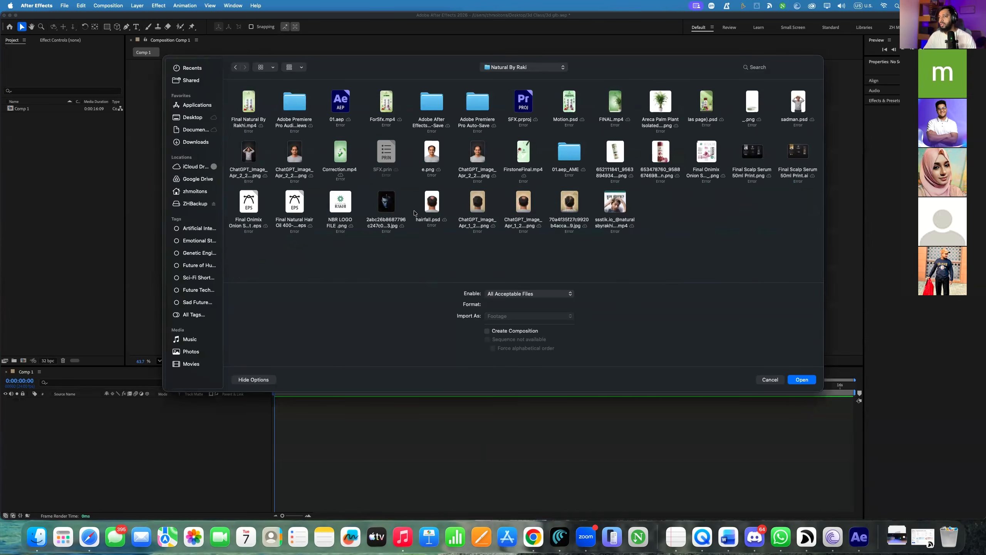
pyautogui.click(251, 133)
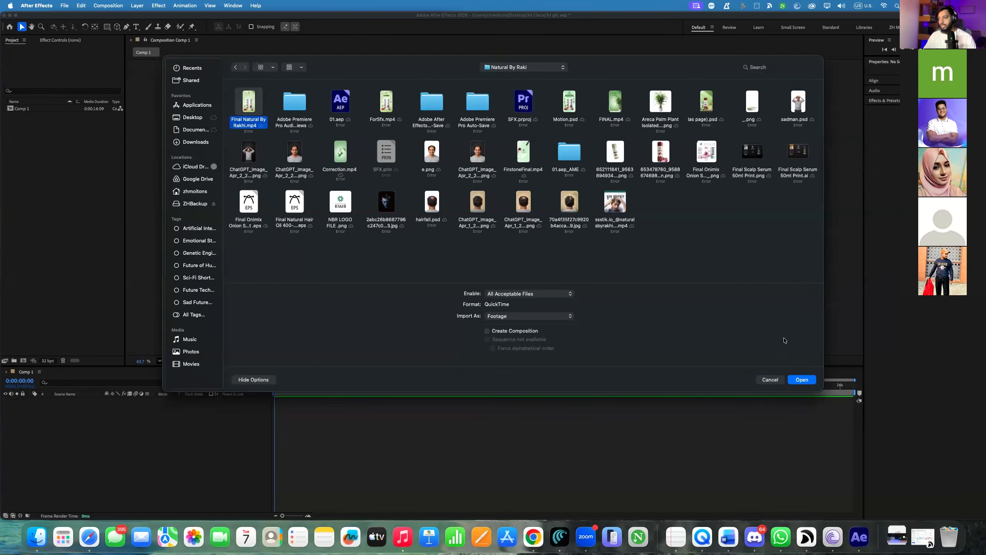
pyautogui.click(802, 380)
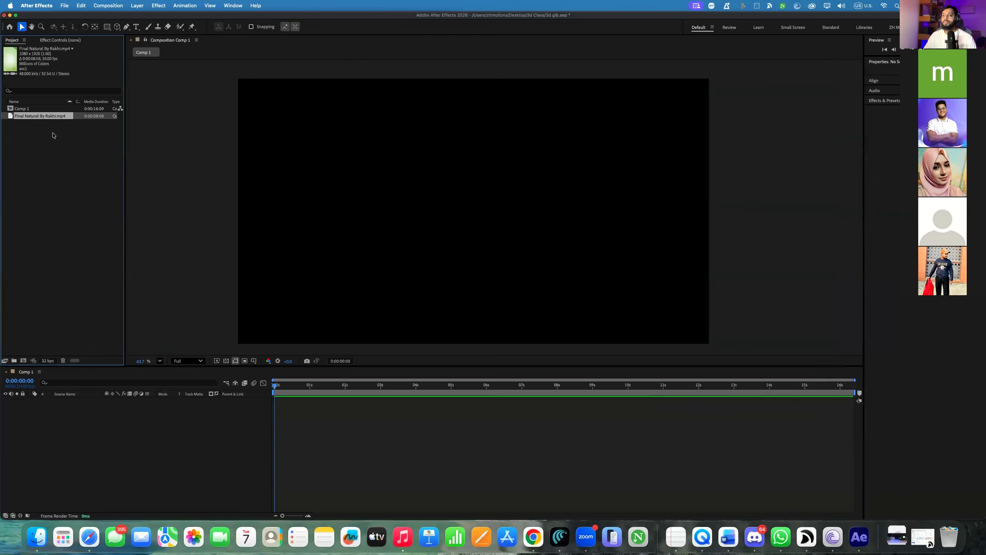
# Remove the clip after placing it in Comp 1, and create a new composition matching Final Natural By Rakhi.mp4, fitted to the viewer
pyautogui.moveTo(147, 396); pyautogui.dragTo(148, 400)
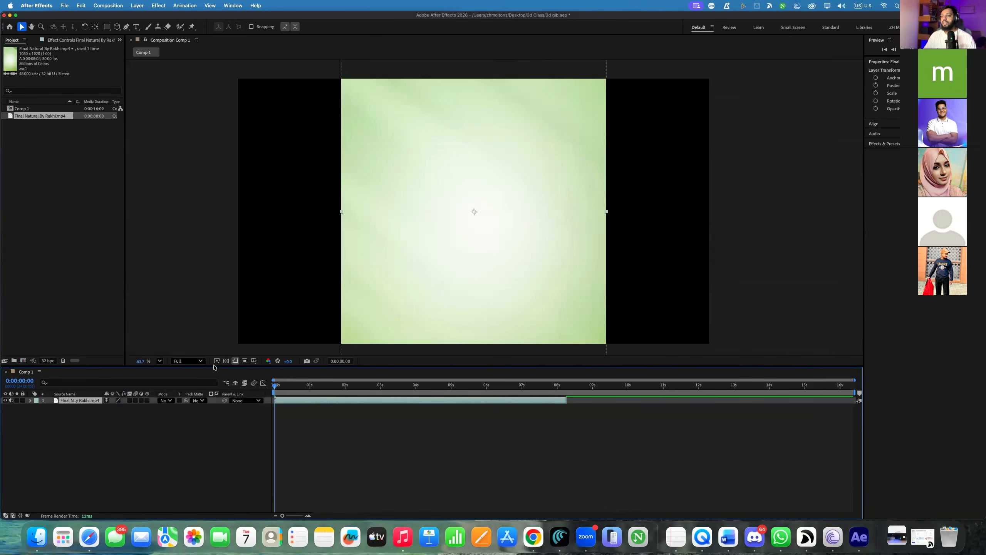
pyautogui.press('Delete')
pyautogui.moveTo(36, 116); pyautogui.dragTo(23, 361)
pyautogui.click(159, 362)
pyautogui.click(170, 208)
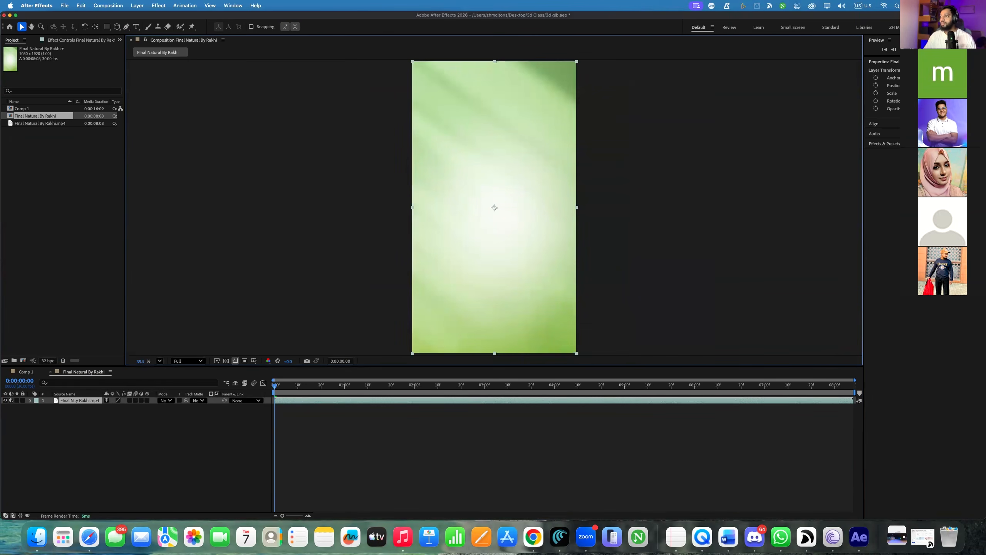
# Expand the preview settings, play the composition full screen, and move the current time to 0:00:01:10
pyautogui.click(886, 42)
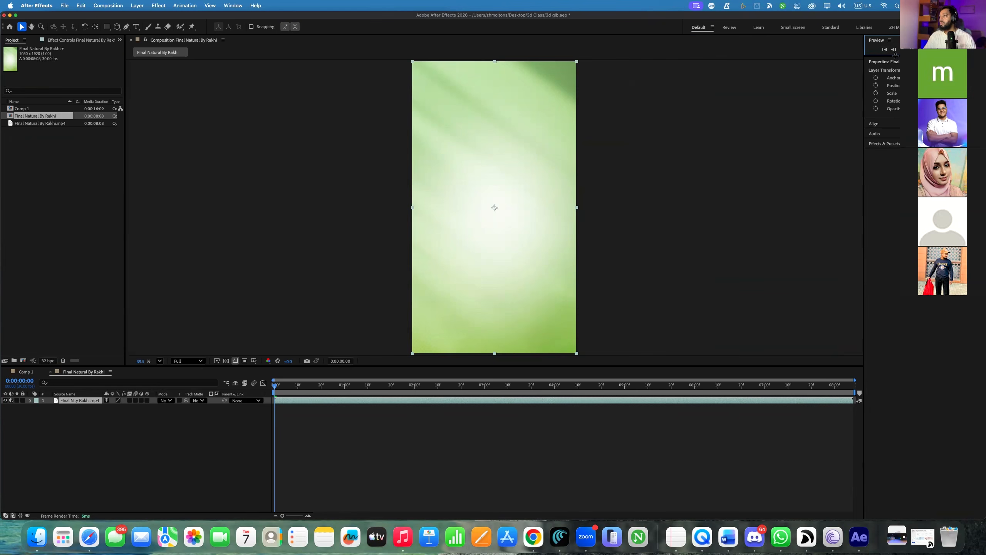
pyautogui.moveTo(896, 56); pyautogui.dragTo(896, 172)
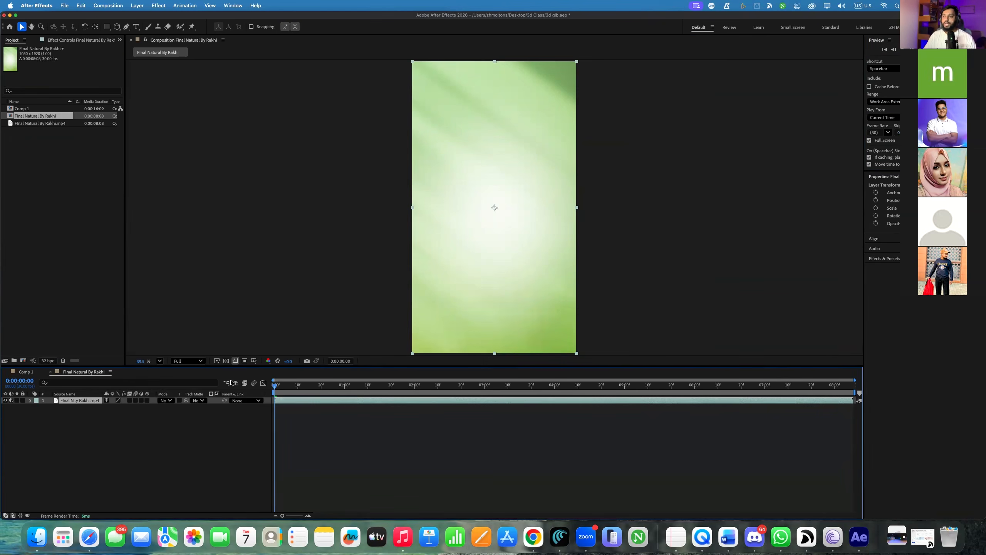
pyautogui.press('space')
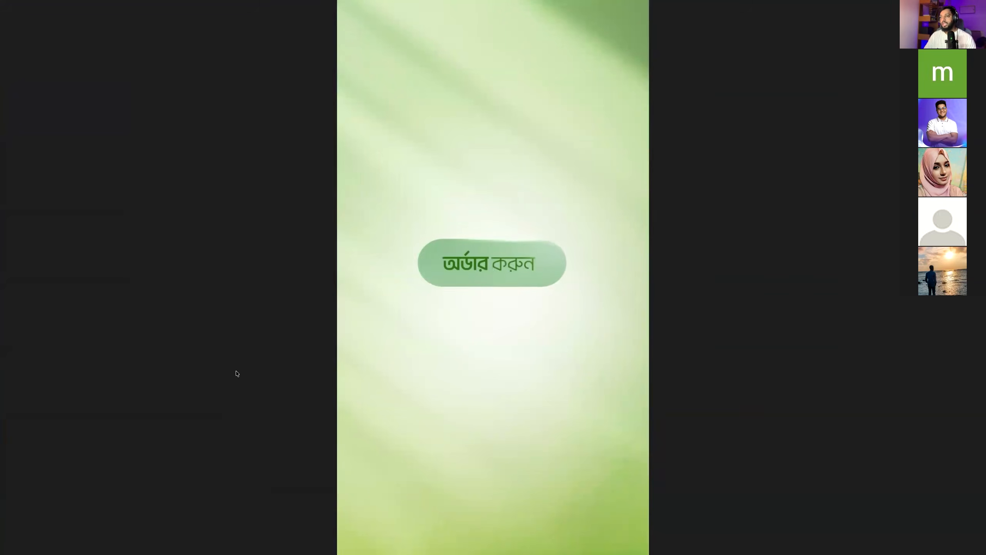
pyautogui.press('space')
pyautogui.moveTo(391, 393); pyautogui.dragTo(369, 396)
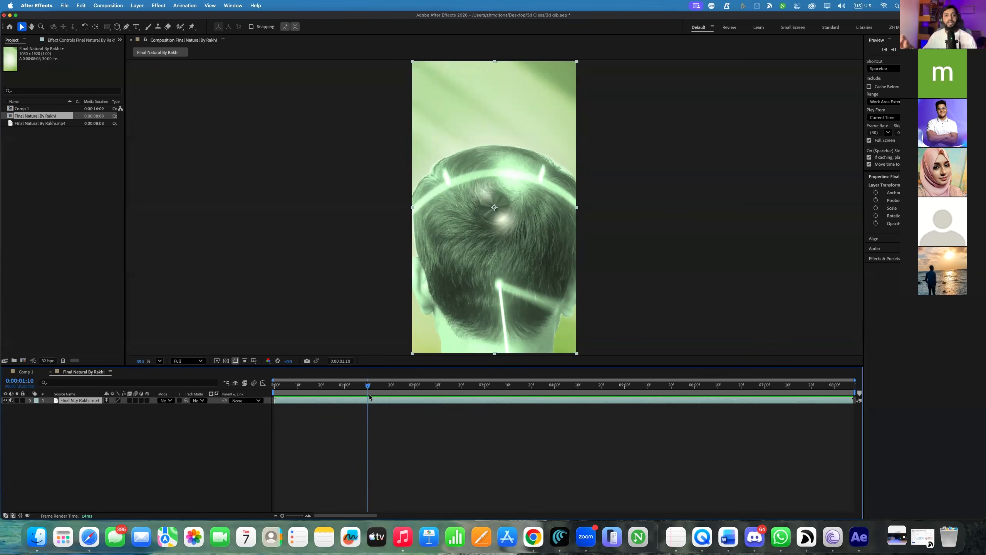
# Delete the footage layer from the Final Natural By Rakhi composition and close its timeline
pyautogui.click(146, 422)
pyautogui.click(82, 401)
pyautogui.press('Delete')
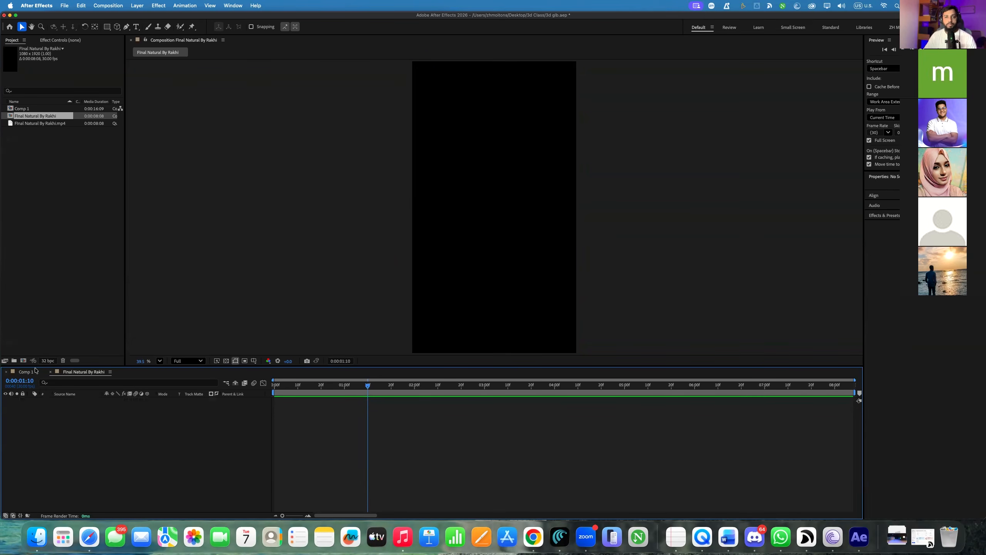
pyautogui.click(50, 371)
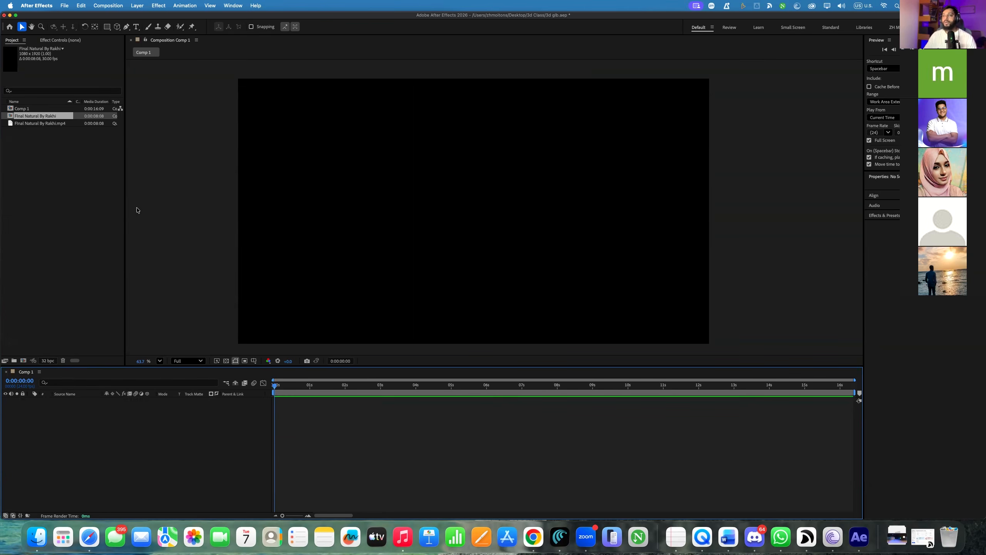
# Try drawing a green circle about 498 px wide in Comp 1 with the Ellipse tool, and undo it
pyautogui.scroll(-3, 395, 270)
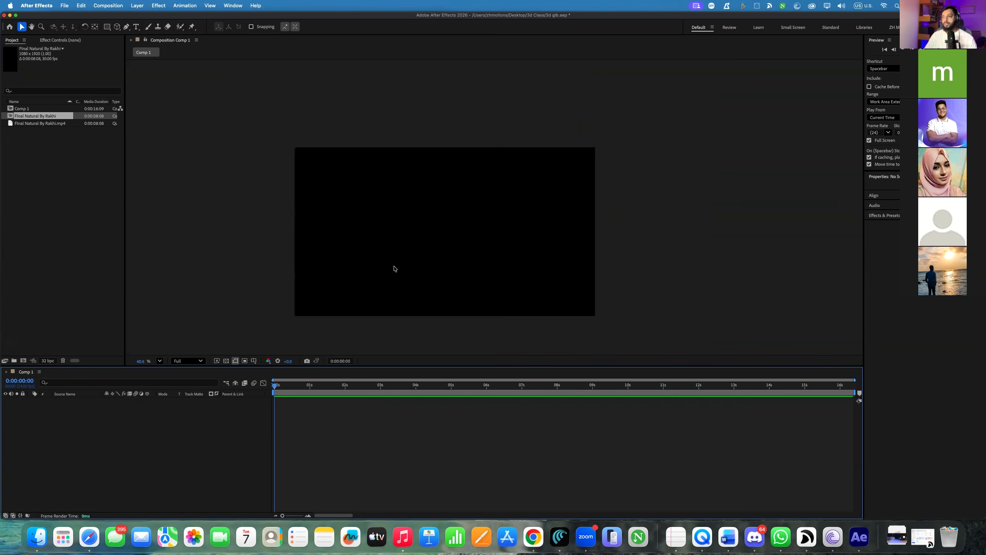
pyautogui.click(105, 27)
pyautogui.click(144, 45)
pyautogui.moveTo(401, 221); pyautogui.dragTo(479, 298)
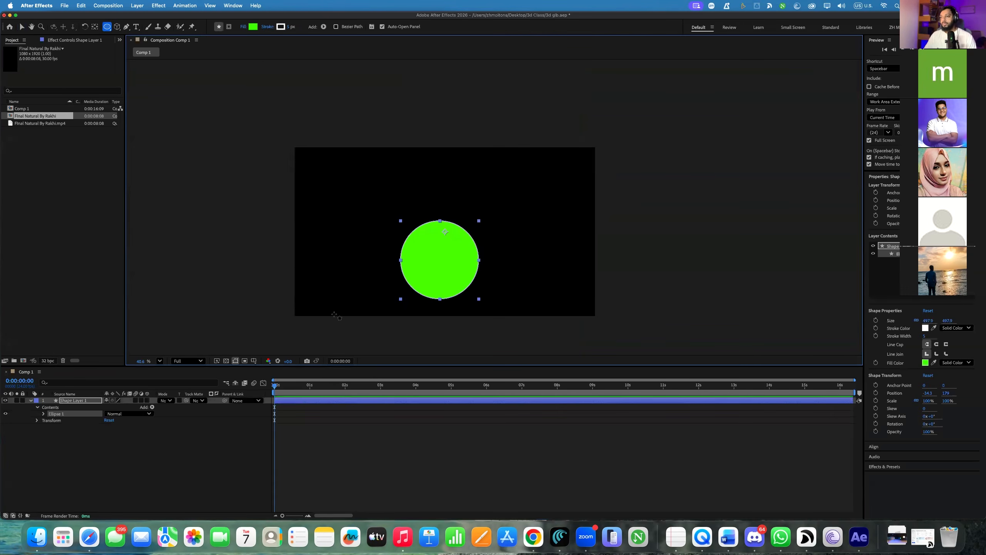
pyautogui.press('super+z')
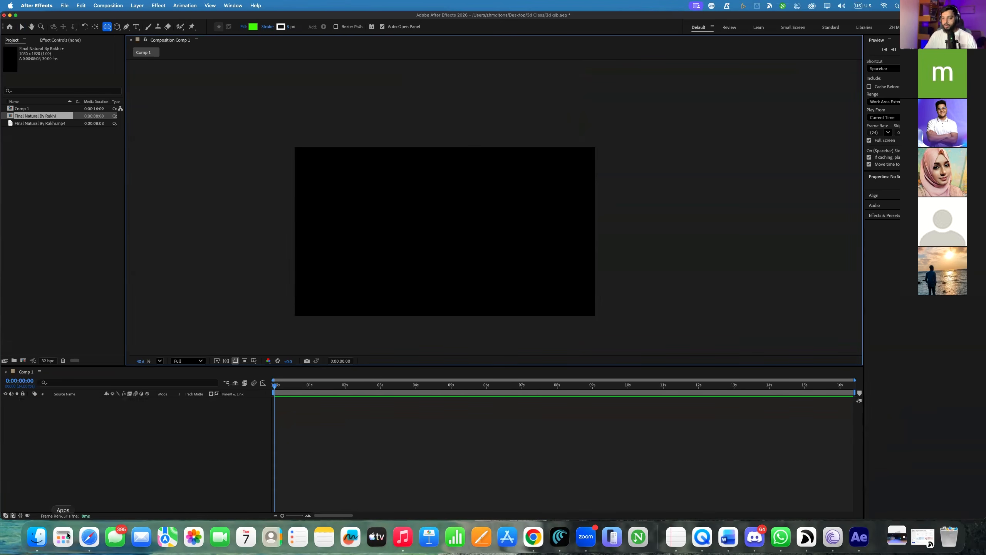
pyautogui.click(534, 537)
pyautogui.scroll(-2, 491, 271)
pyautogui.click(484, 274)
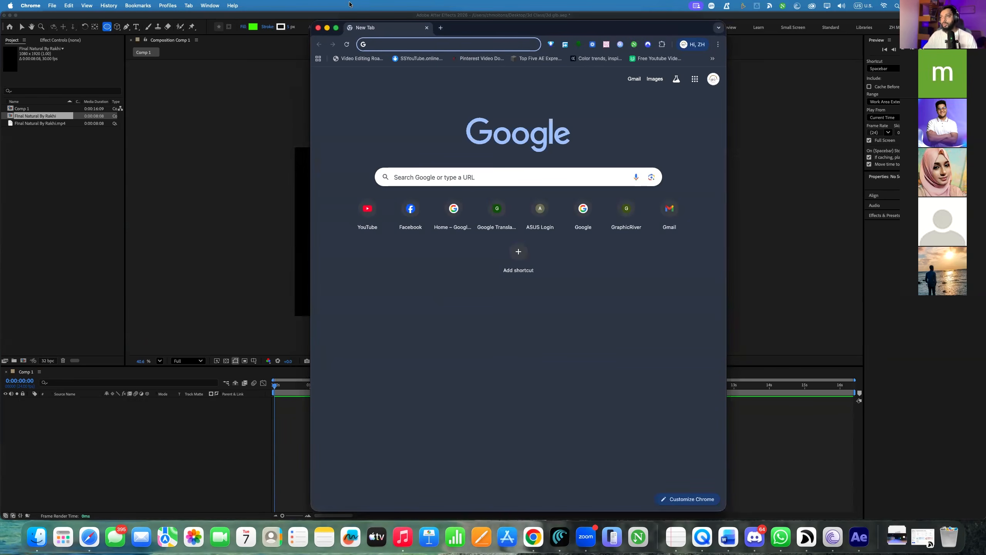
pyautogui.click(337, 28)
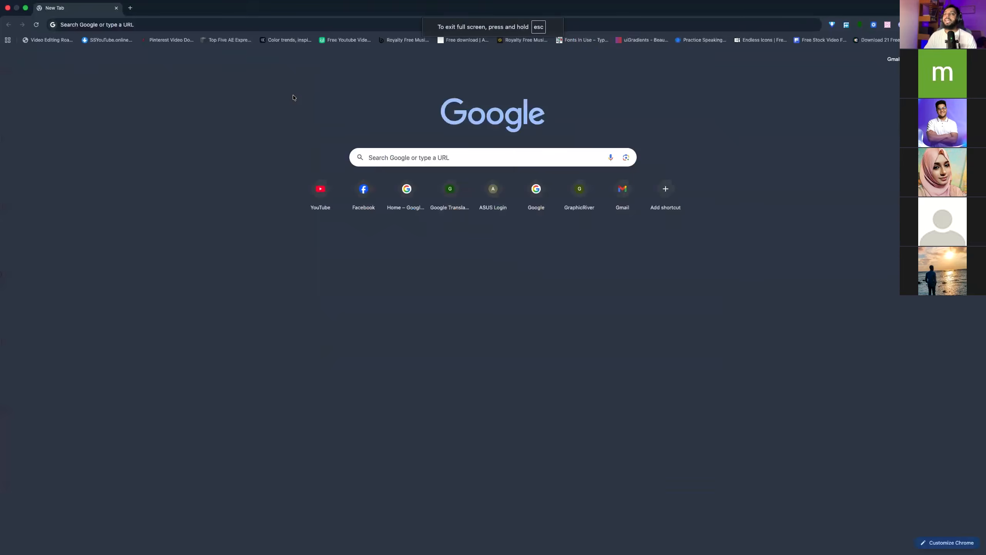
pyautogui.click(276, 25)
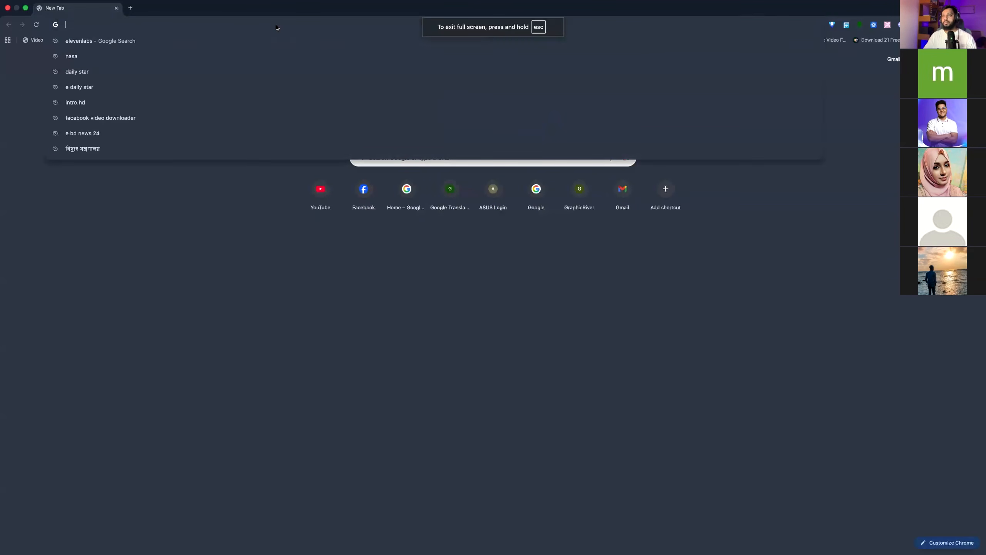
pyautogui.write('ge')
pyautogui.press('BackSpace')
pyautogui.press('BackSpace')
pyautogui.write('r')
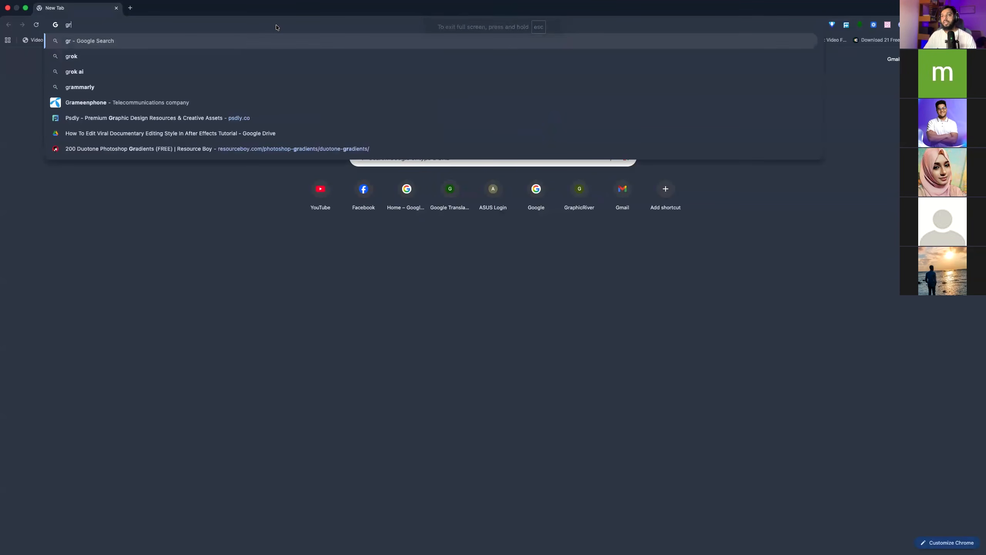
pyautogui.click(8, 8)
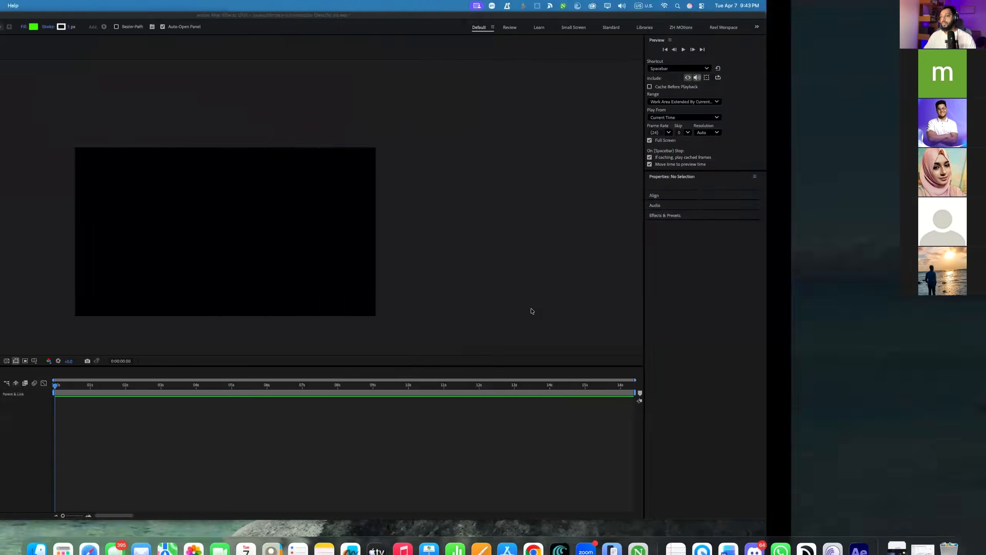
# Switch to Chrome with the profile just before ZH Motions, and open pinterest.com in a full-screen window
pyautogui.click(542, 540)
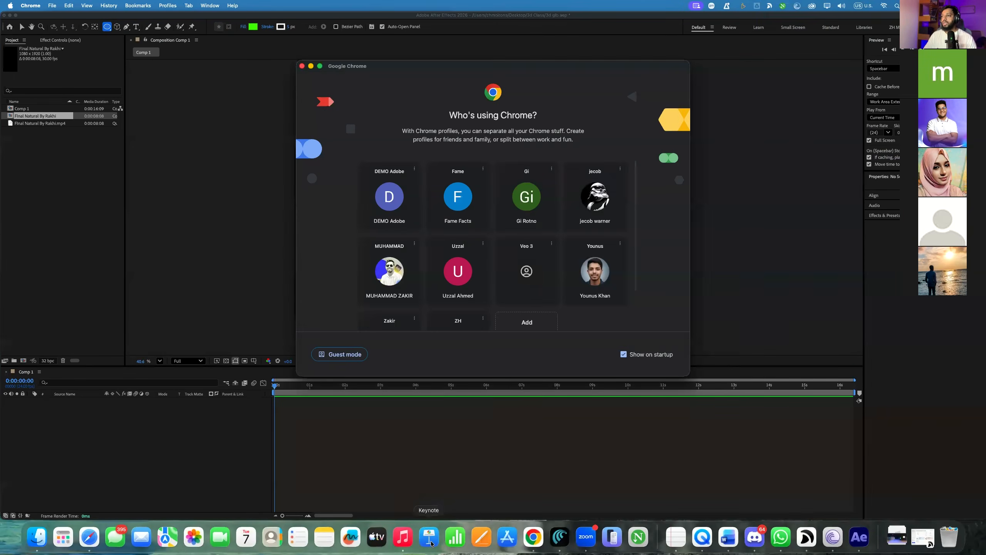
pyautogui.scroll(-3, 439, 318)
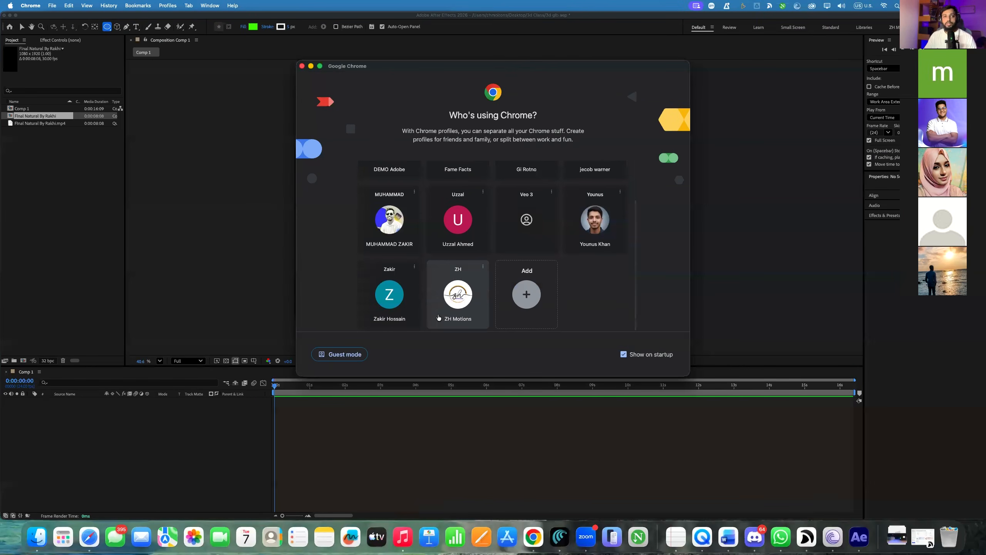
pyautogui.click(378, 301)
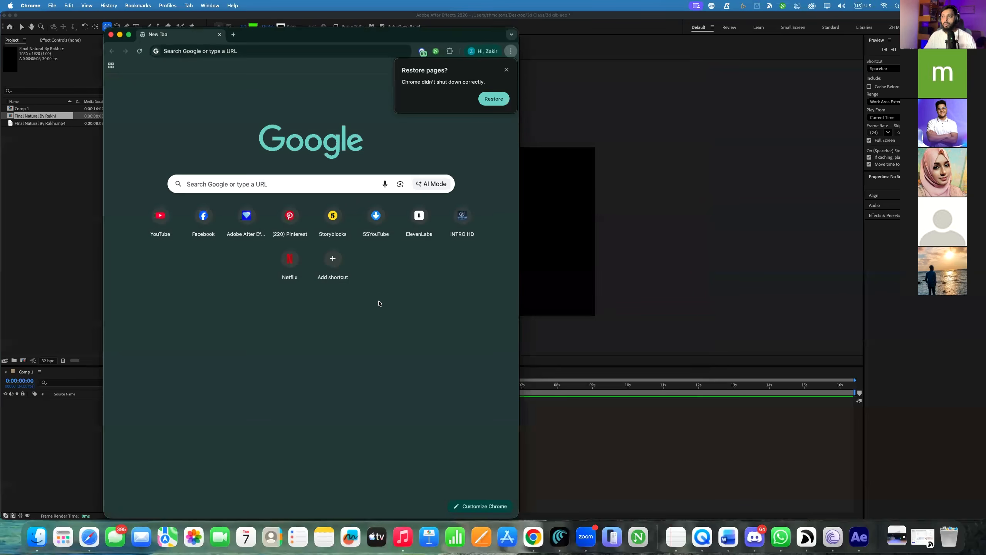
pyautogui.click(505, 71)
pyautogui.write('pinterest.com')
pyautogui.press('Return')
pyautogui.click(129, 35)
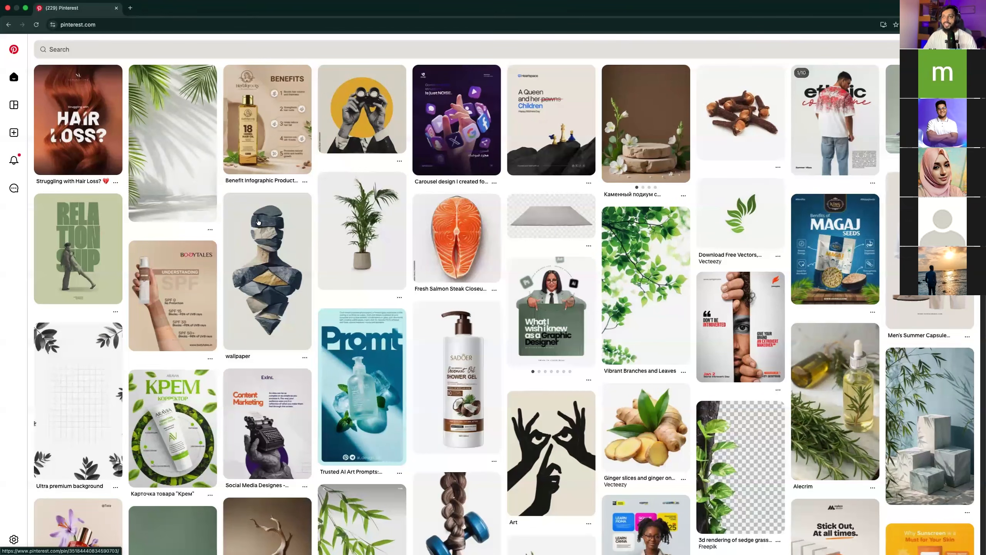
# Search Pinterest for "greek ancient" and browse the results for suitable images
pyautogui.scroll(-20, 469, 395)
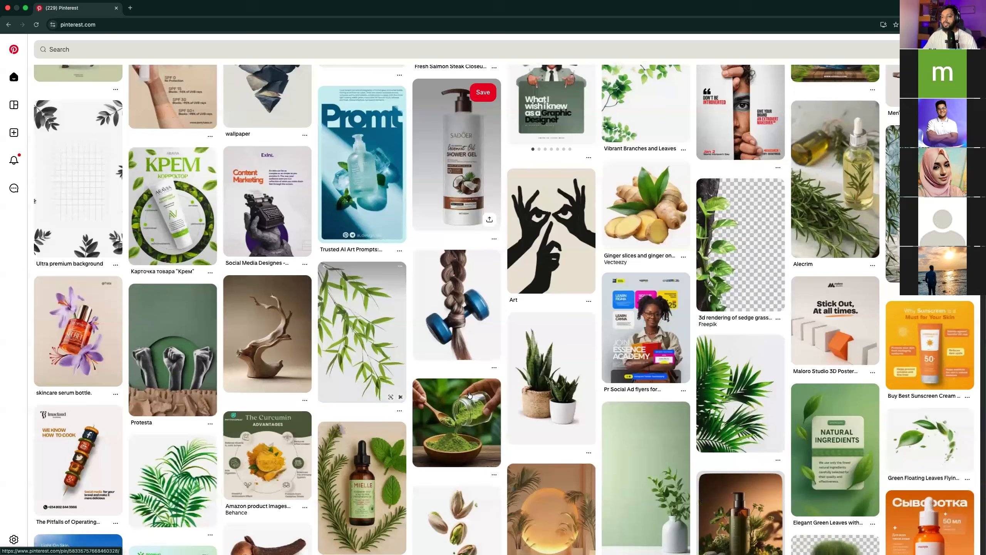
pyautogui.scroll(-20, 472, 398)
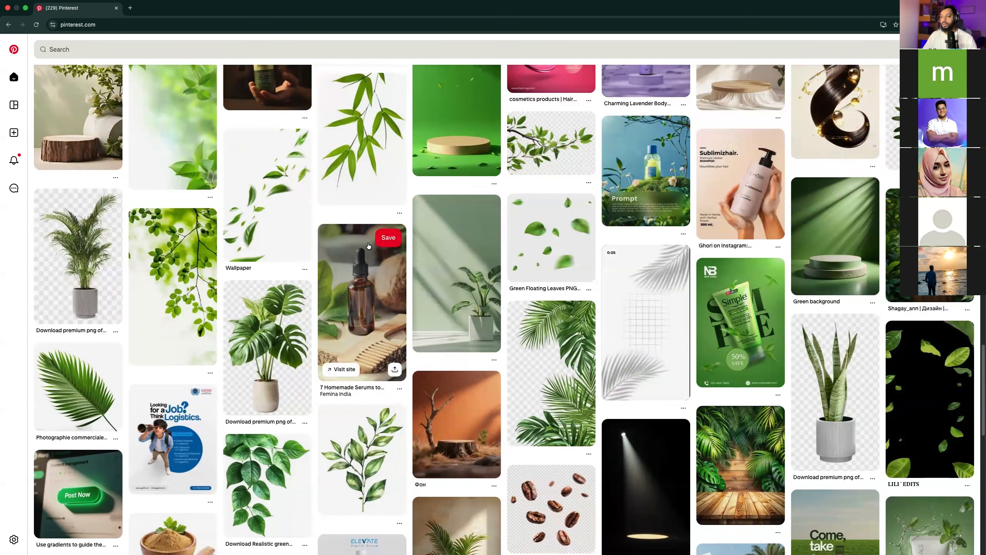
pyautogui.scroll(-15, 389, 225)
pyautogui.scroll(5, 209, 187)
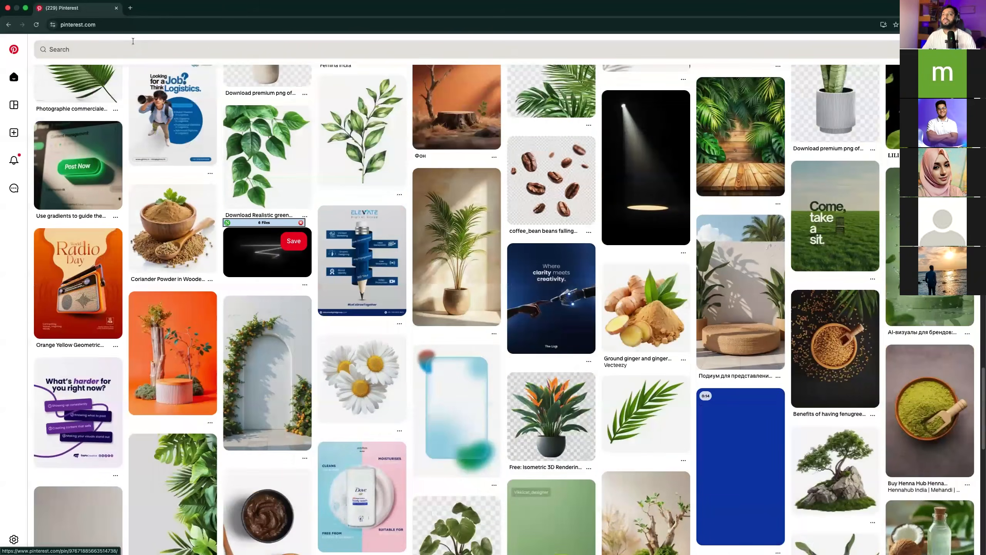
pyautogui.click(210, 49)
pyautogui.write('ge')
pyautogui.press('BackSpace')
pyautogui.write('reek a')
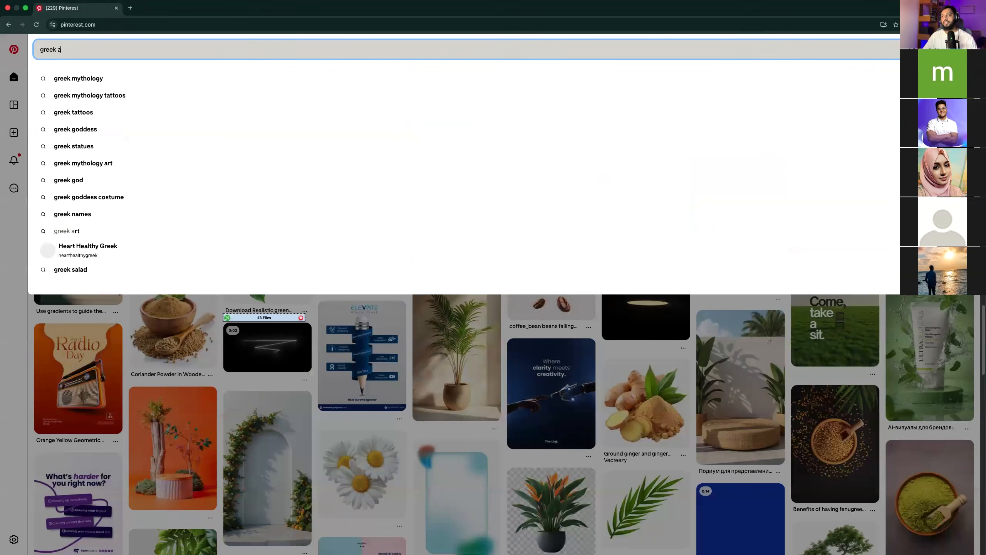
pyautogui.write('ncient')
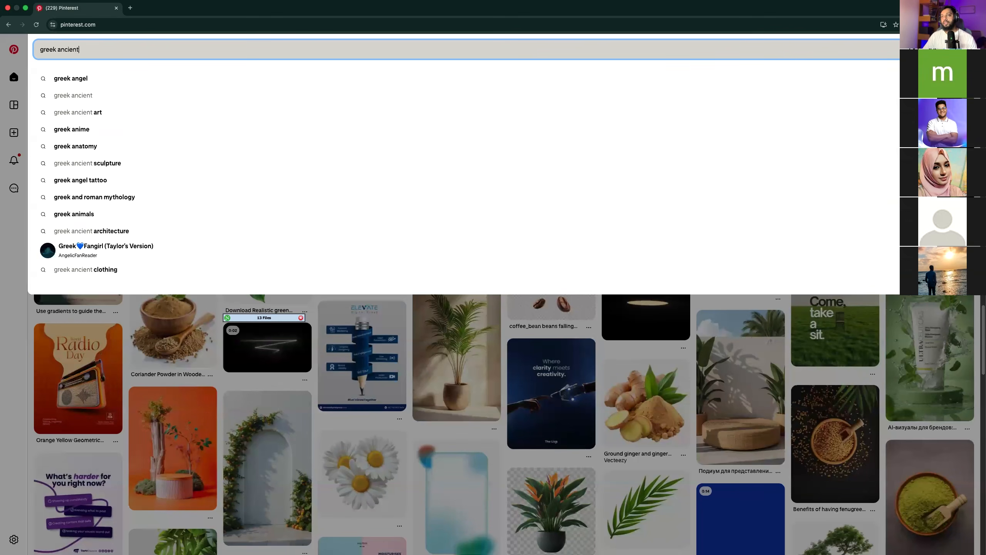
pyautogui.press('Return')
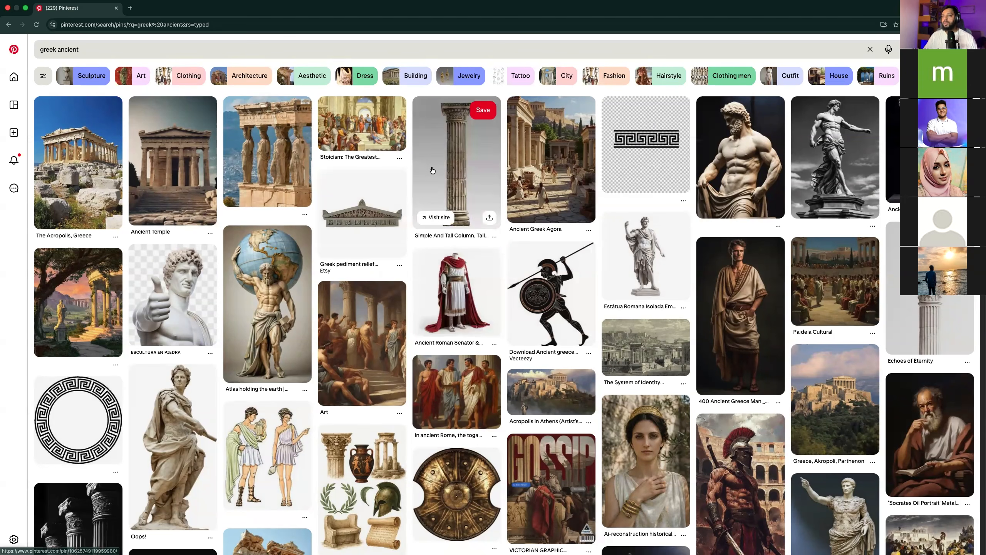
pyautogui.scroll(-10, 470, 181)
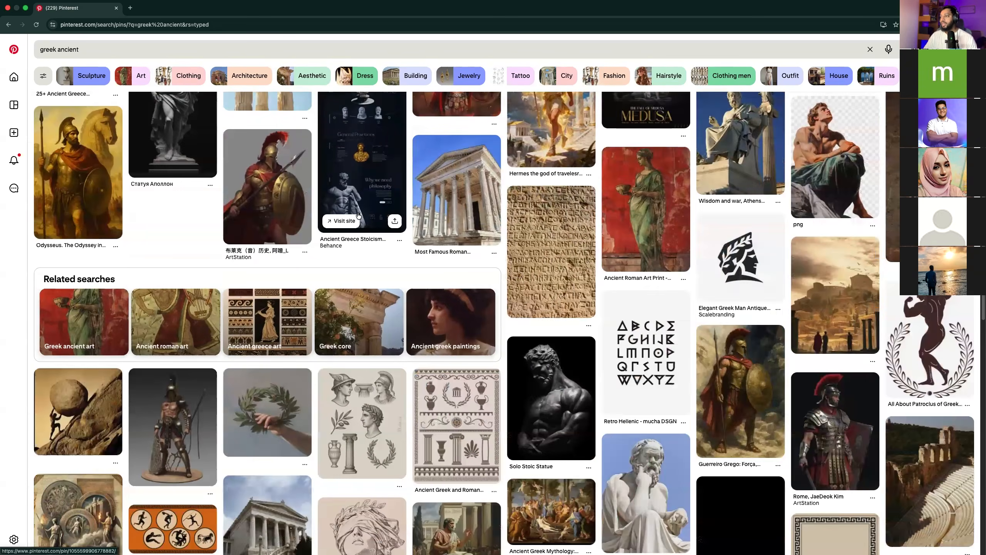
pyautogui.scroll(4, 358, 216)
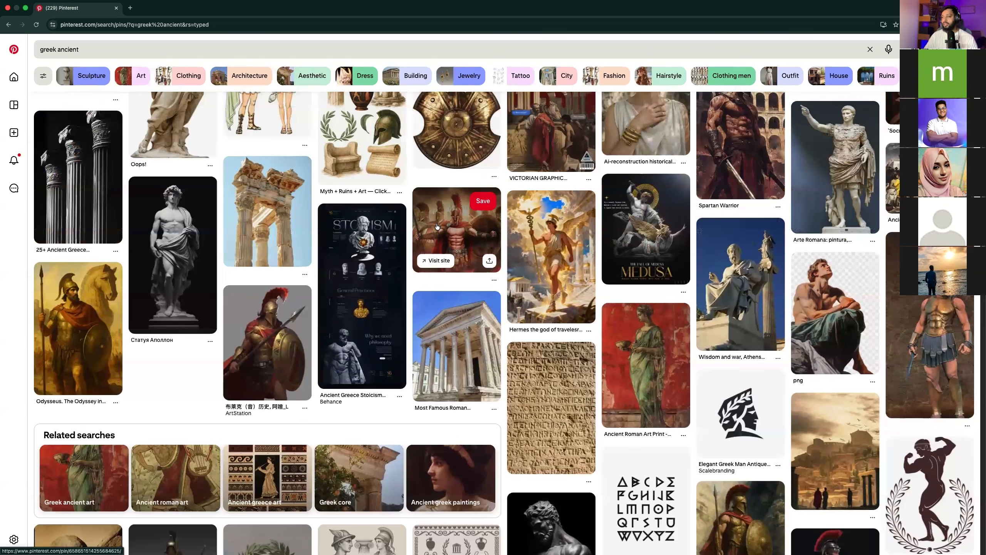
# Examine the red-plumed warrior pin with the grey background, and browse the "greek ancient" results for more usable images
pyautogui.click(272, 331)
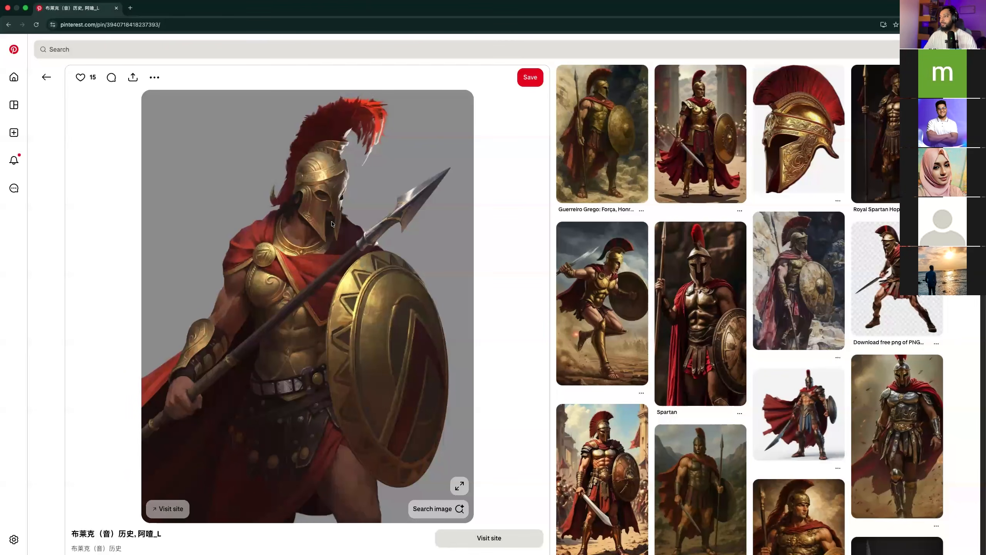
pyautogui.click(47, 77)
pyautogui.scroll(-3, 234, 224)
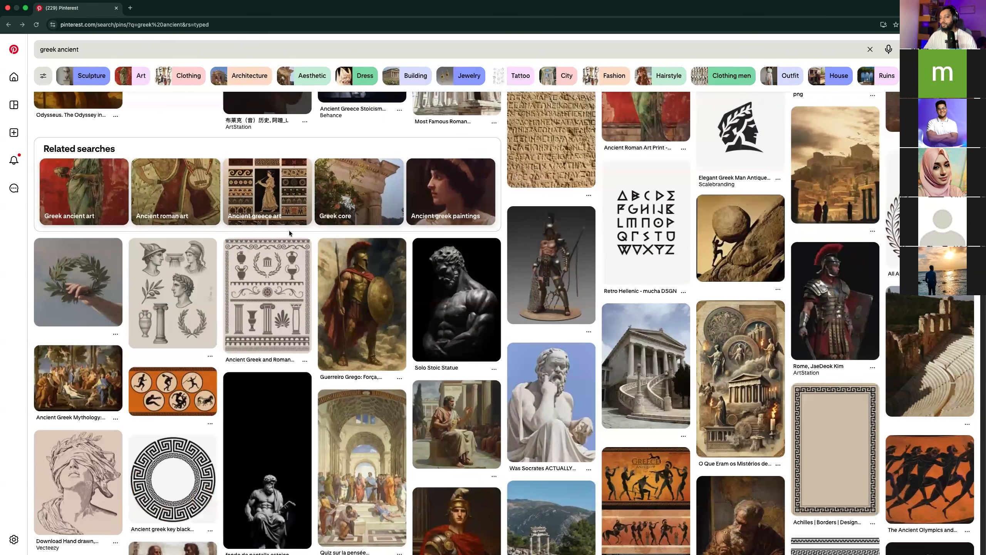
pyautogui.scroll(-2, 289, 229)
pyautogui.scroll(5, 277, 230)
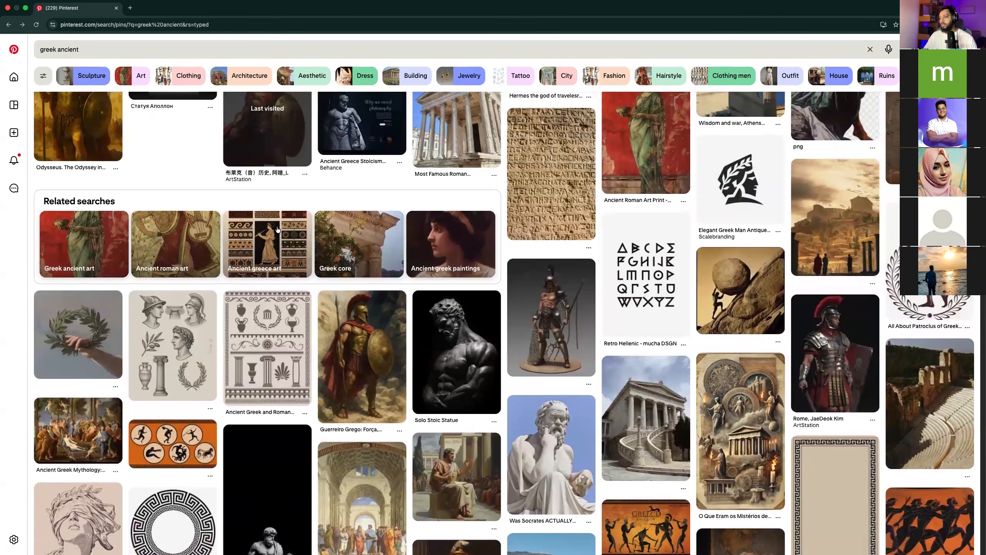
pyautogui.scroll(4, 278, 230)
pyautogui.scroll(8, 249, 229)
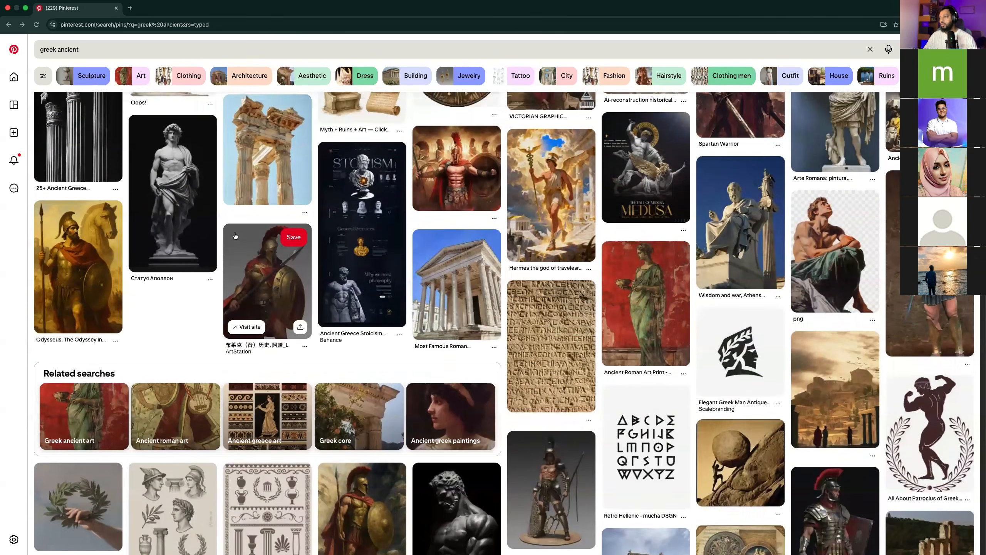
pyautogui.scroll(4, 236, 234)
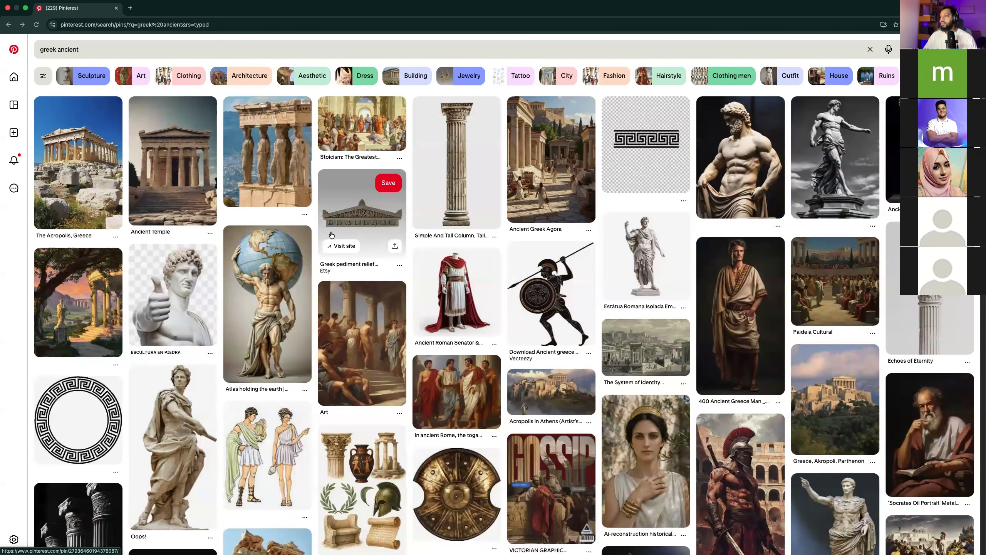
pyautogui.scroll(-4, 357, 241)
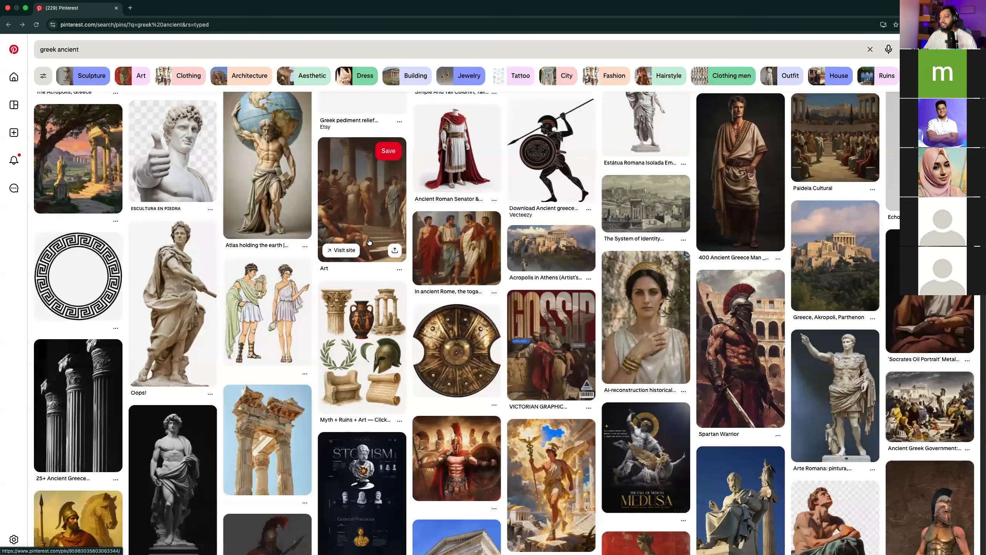
pyautogui.scroll(-10, 370, 240)
pyautogui.scroll(-11, 369, 241)
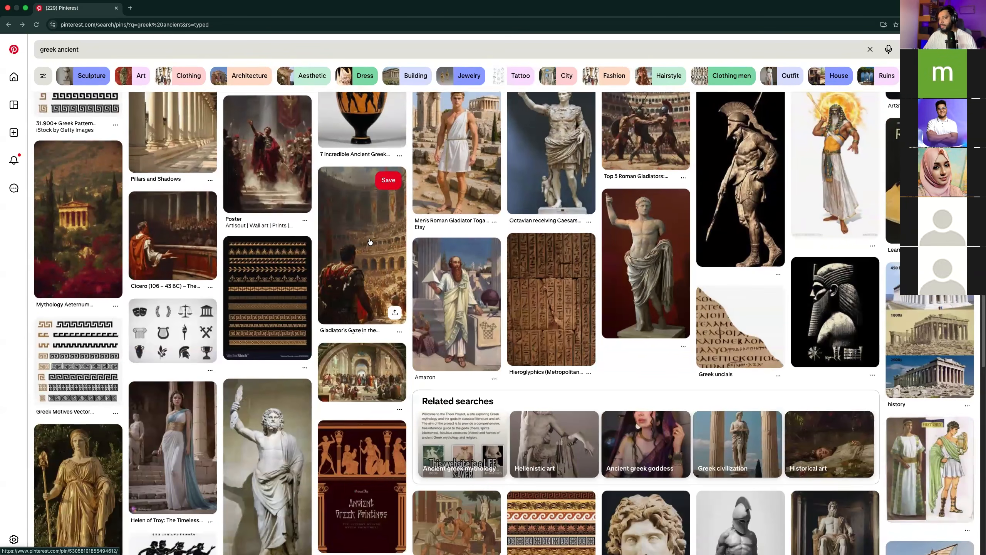
pyautogui.scroll(-10, 369, 241)
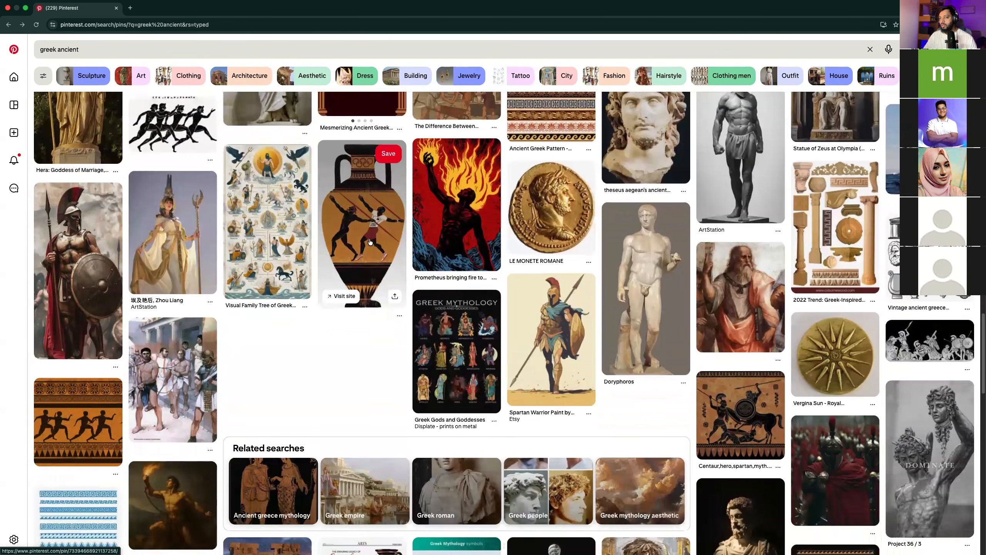
pyautogui.scroll(-2, 370, 241)
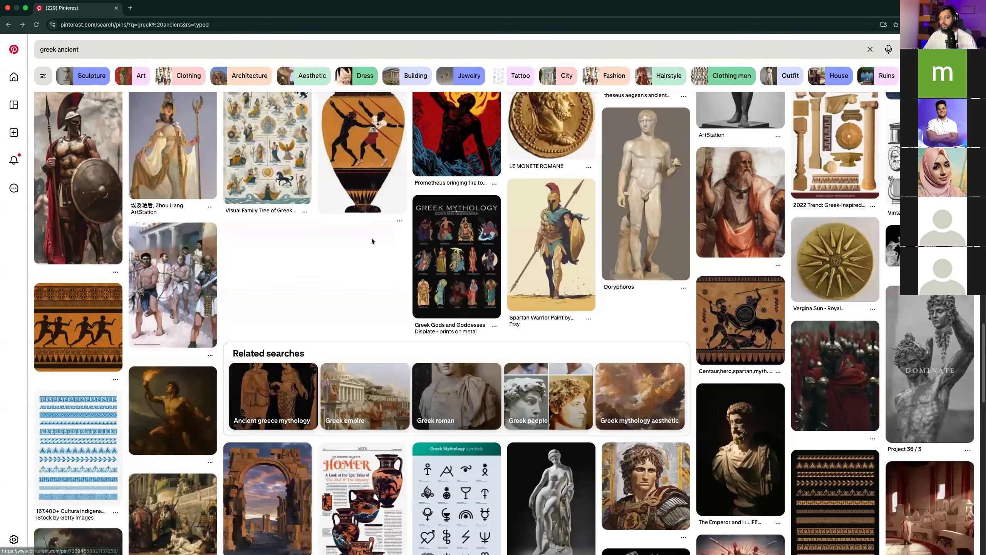
# Open the pin of the standing Spartan with the round bronze shield, and from its related images open the monochrome helmeted Greek statue
pyautogui.click(113, 178)
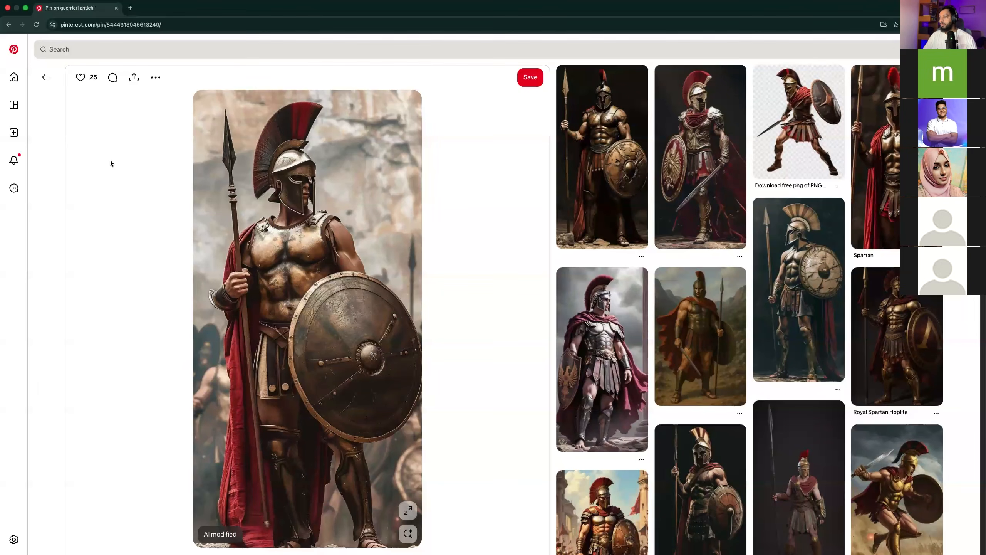
pyautogui.scroll(-3, 334, 262)
pyautogui.scroll(-12, 336, 262)
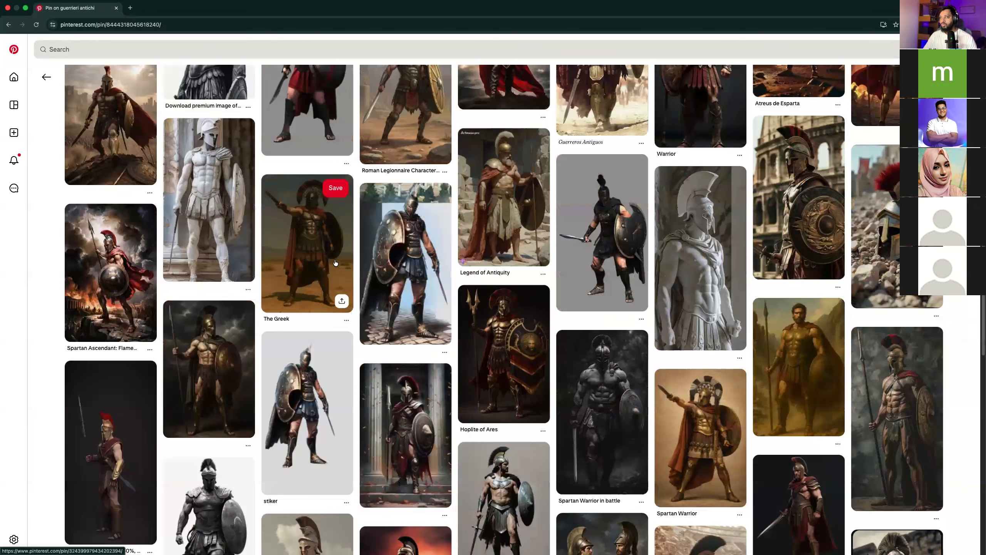
pyautogui.click(198, 161)
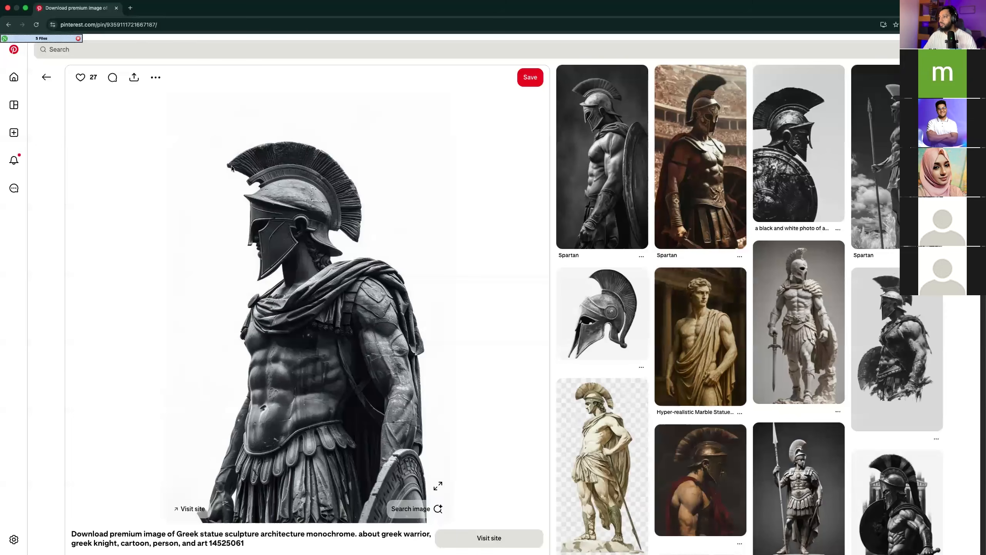
# Download the monochrome Greek warrior statue image, allowing Pinterest to download multiple files
pyautogui.rightClick(324, 240)
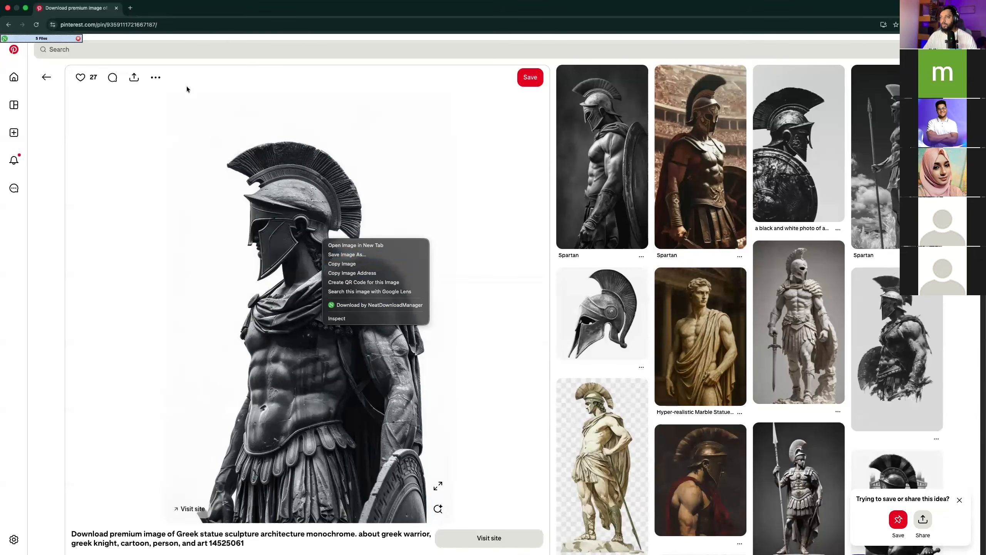
pyautogui.click(154, 81)
pyautogui.click(153, 82)
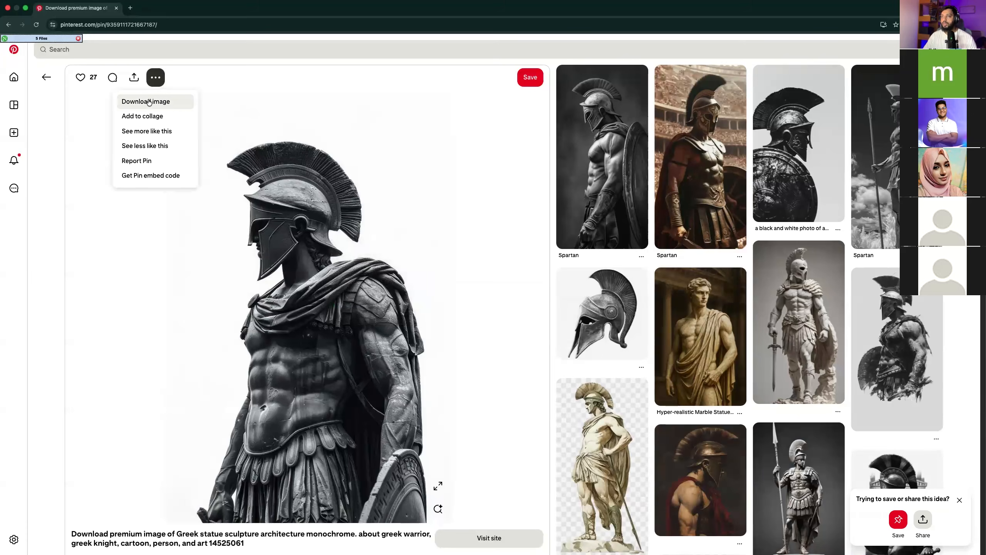
pyautogui.click(157, 102)
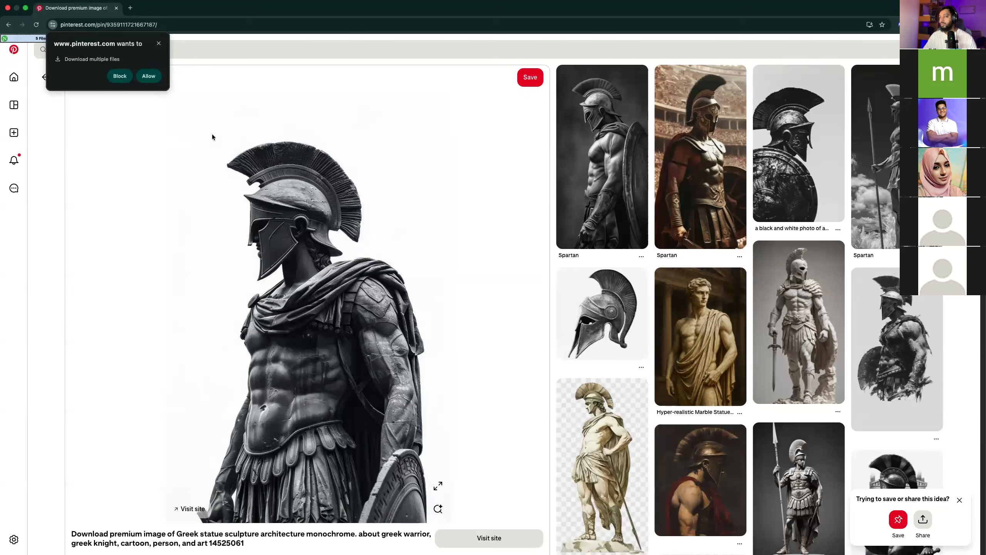
pyautogui.click(148, 76)
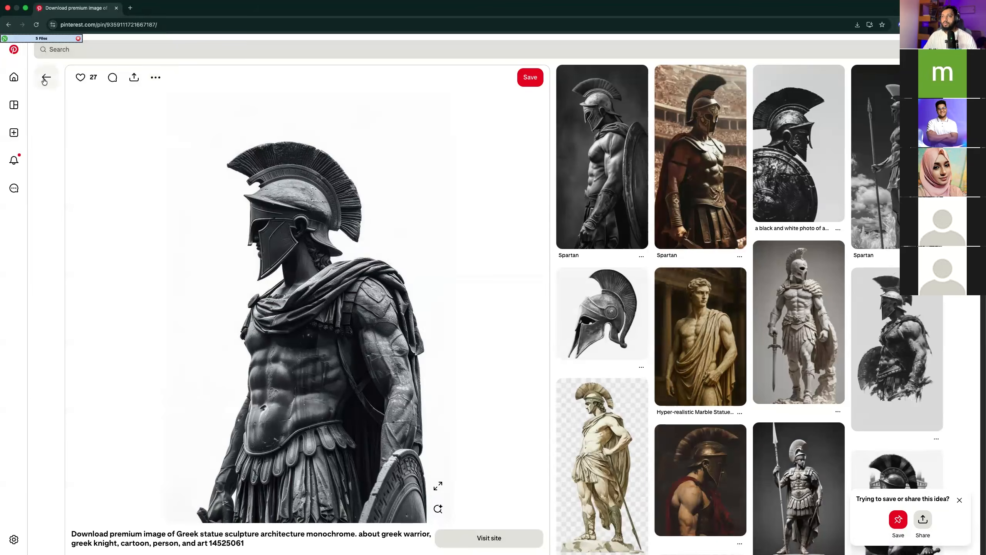
# Return to the "greek ancient" results and look through them from the beginning for architectural or statue images
pyautogui.click(45, 77)
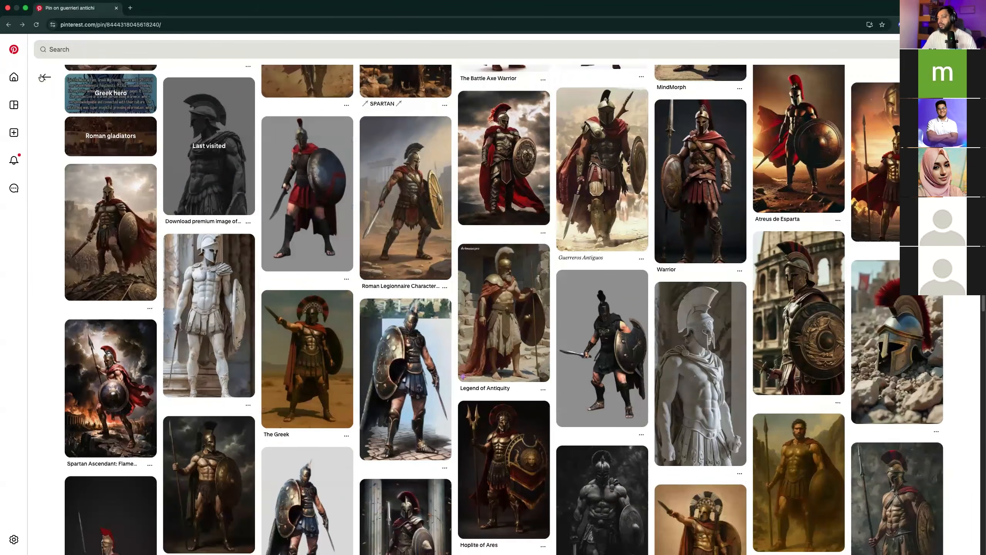
pyautogui.scroll(4, 219, 163)
pyautogui.scroll(12, 219, 163)
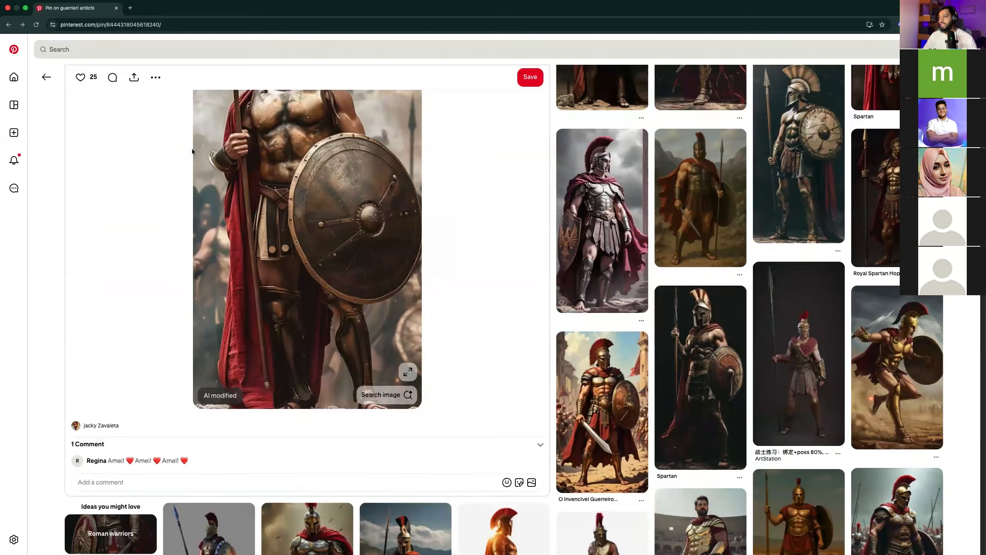
pyautogui.click(38, 78)
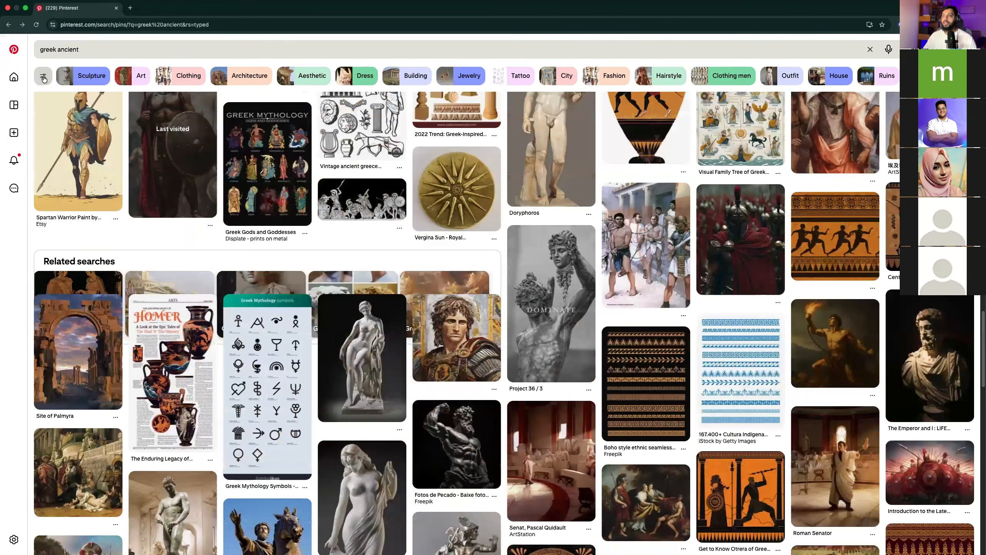
pyautogui.scroll(20, 140, 174)
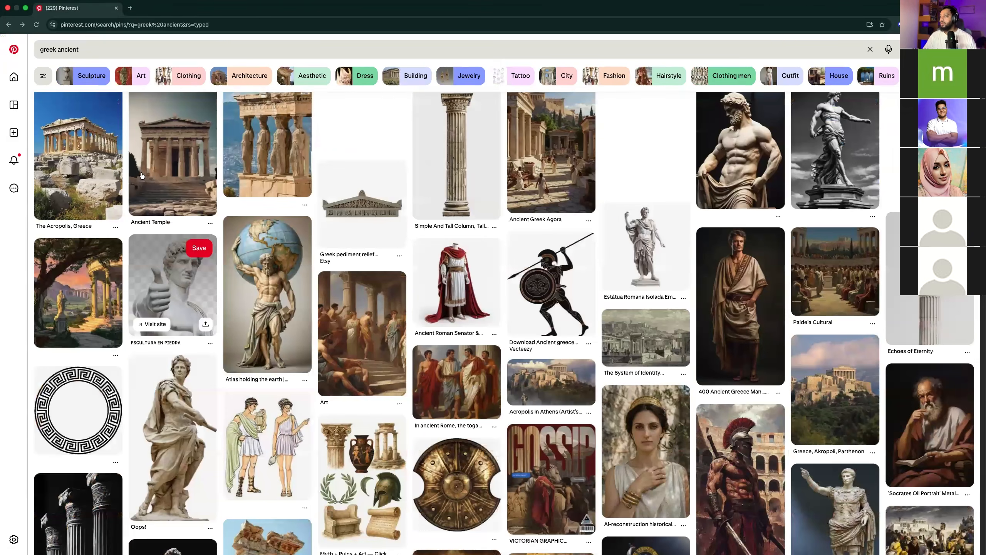
pyautogui.scroll(1, 140, 171)
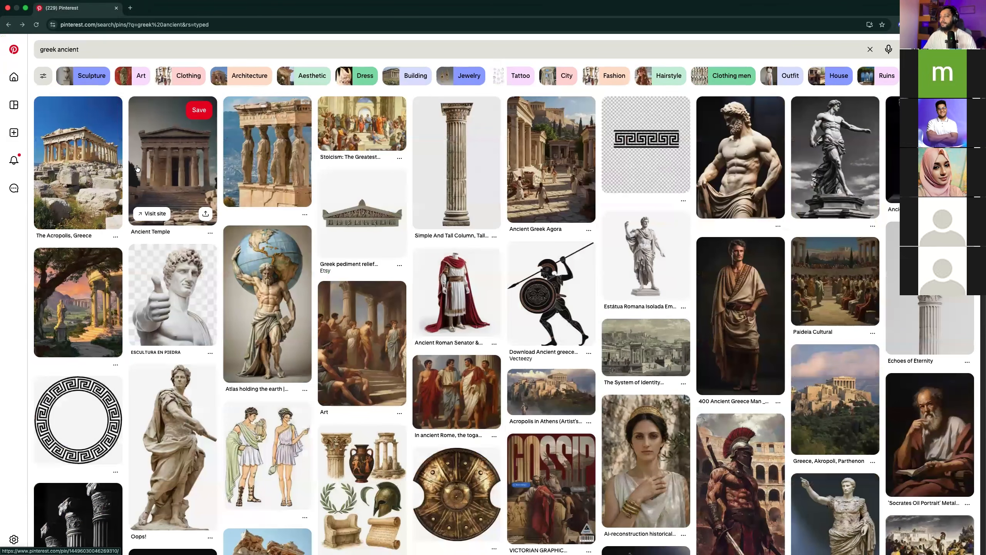
pyautogui.scroll(-1, 152, 155)
pyautogui.scroll(1, 152, 155)
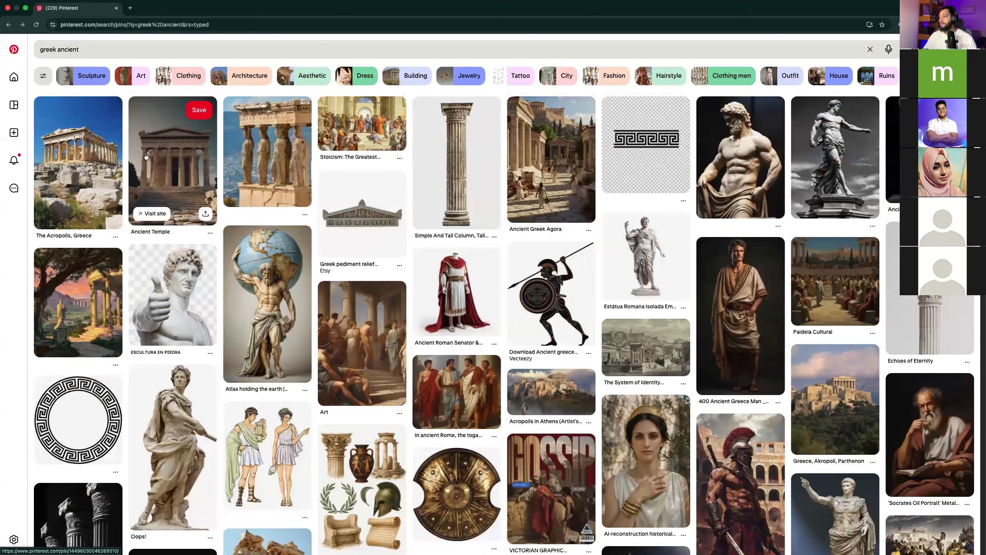
pyautogui.scroll(-7, 154, 156)
pyautogui.scroll(7, 161, 155)
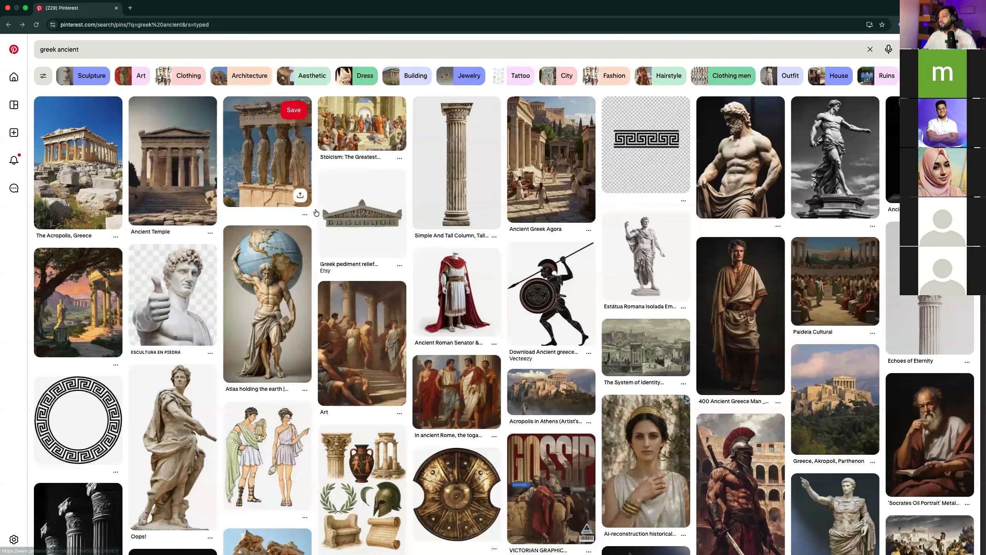
pyautogui.scroll(-1, 175, 178)
# Download the ancient column image from the "Echoes of Eternity" pin and return to the search results
pyautogui.click(889, 241)
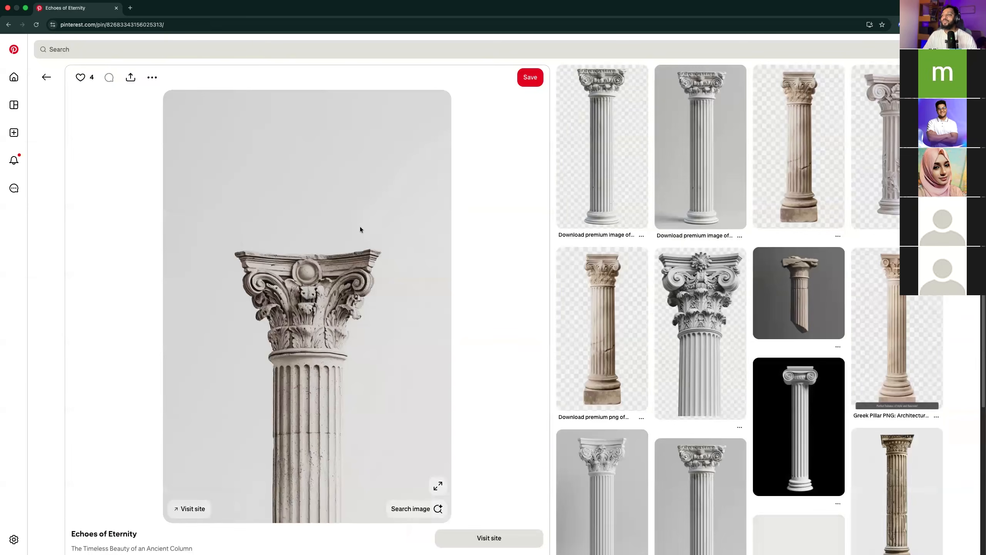
pyautogui.rightClick(264, 130)
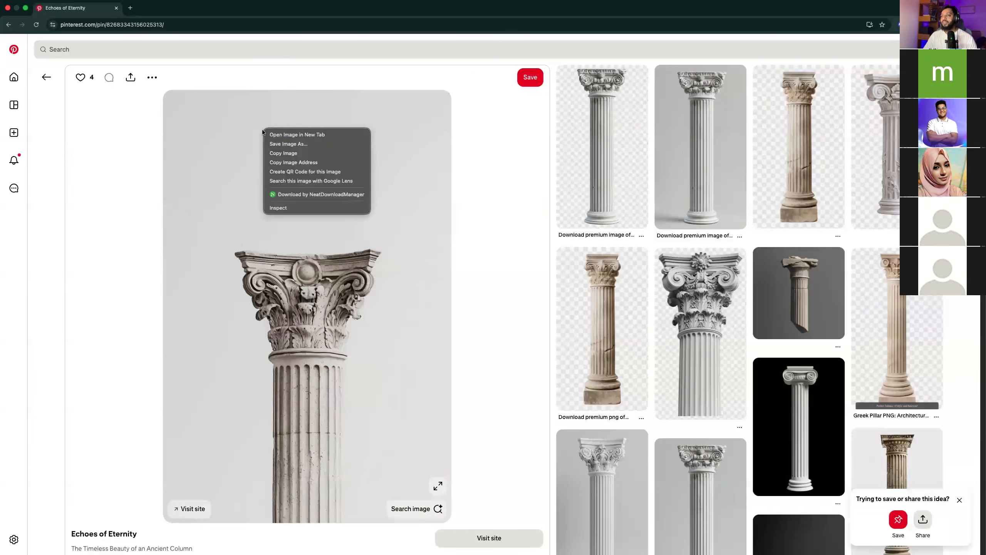
pyautogui.click(161, 78)
pyautogui.click(156, 78)
pyautogui.click(163, 102)
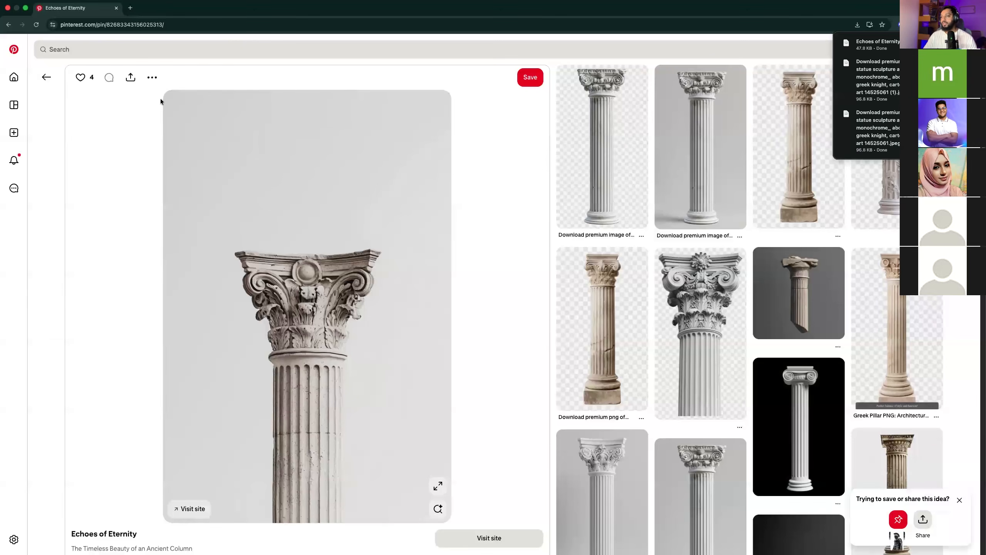
pyautogui.click(49, 79)
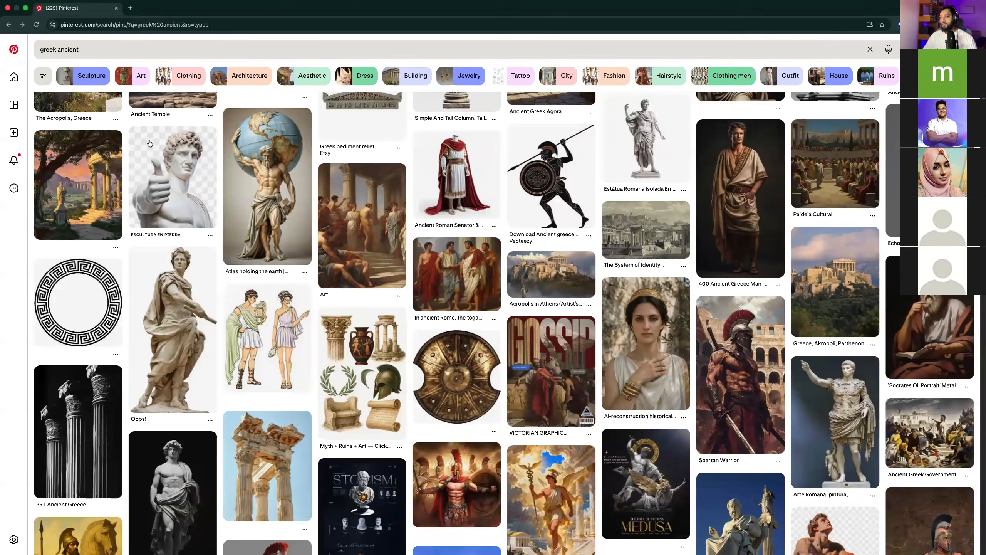
# Change the Pinterest search to "Roman Empire", pick the "roman empire aesthetic" suggestion, and browse the results
pyautogui.scroll(-6, 324, 195)
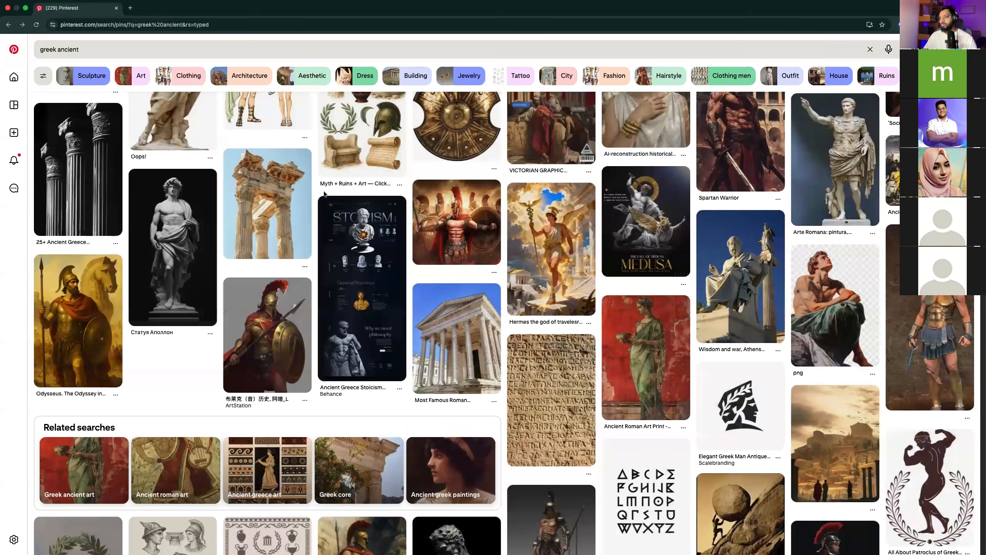
pyautogui.scroll(-4, 324, 193)
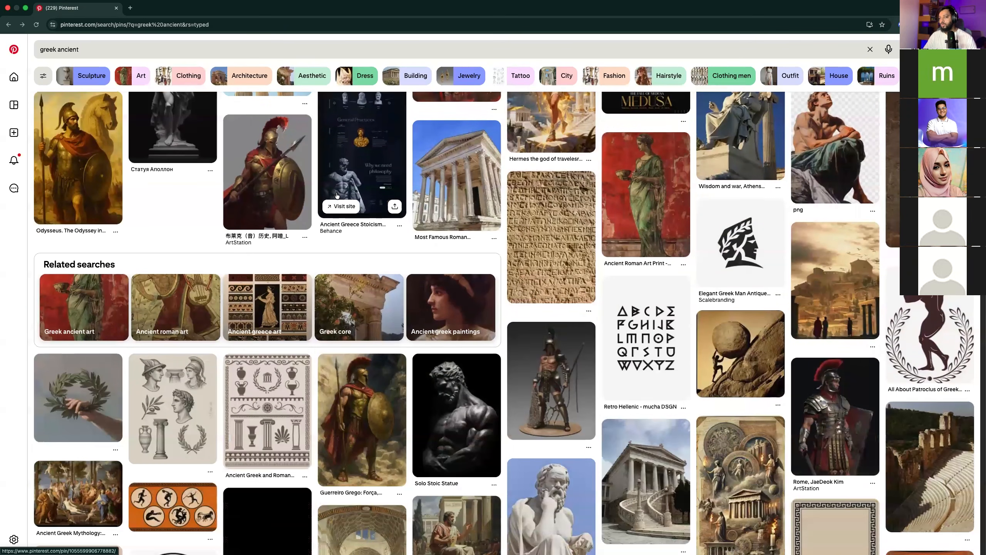
pyautogui.scroll(12, 337, 195)
pyautogui.click(226, 56)
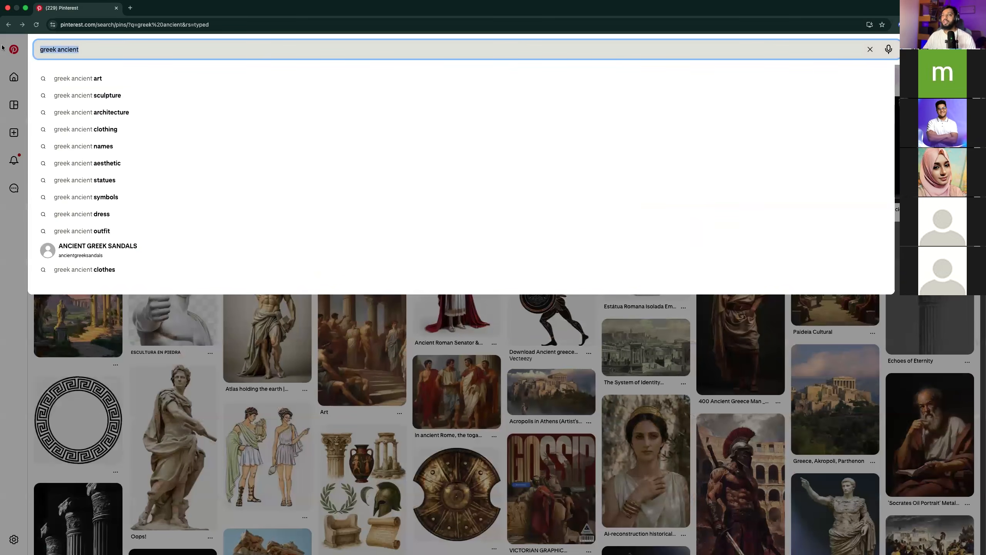
pyautogui.write('Roman Ampire')
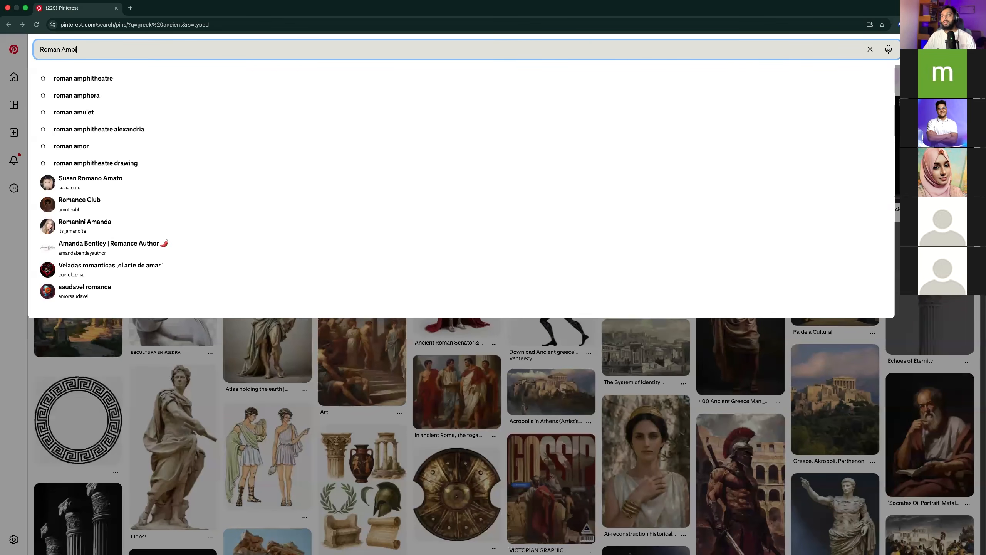
pyautogui.press('Return')
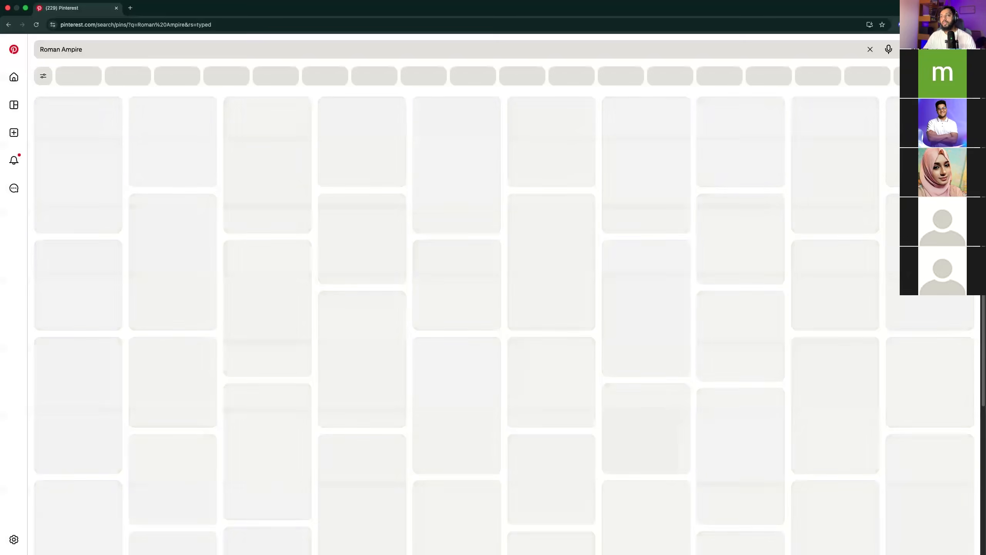
pyautogui.click(61, 49)
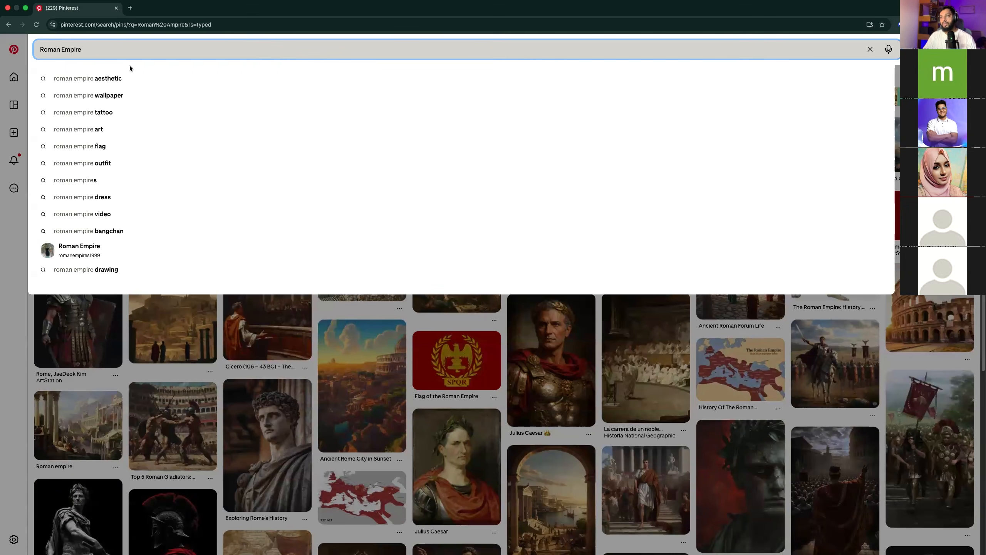
pyautogui.click(128, 76)
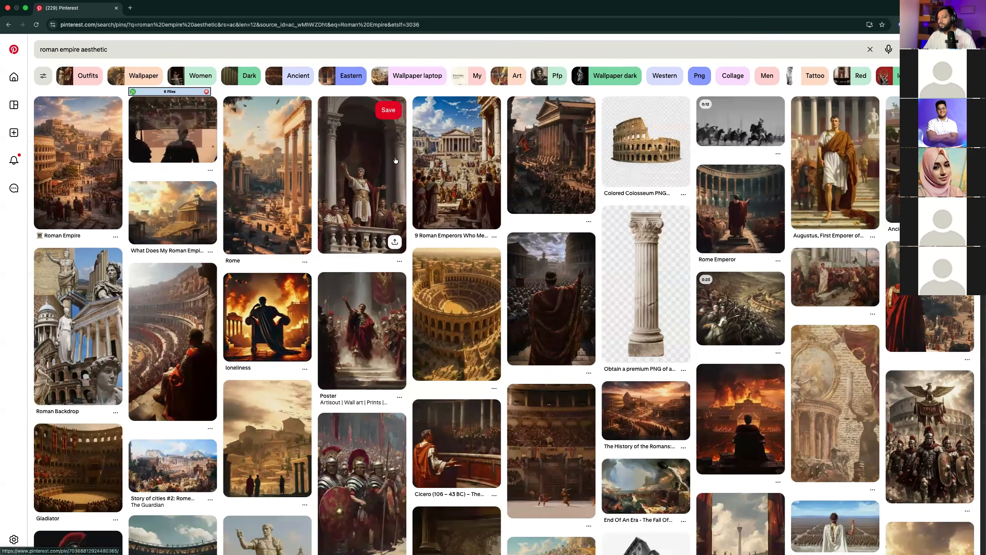
pyautogui.scroll(-4, 364, 159)
pyautogui.scroll(-5, 395, 159)
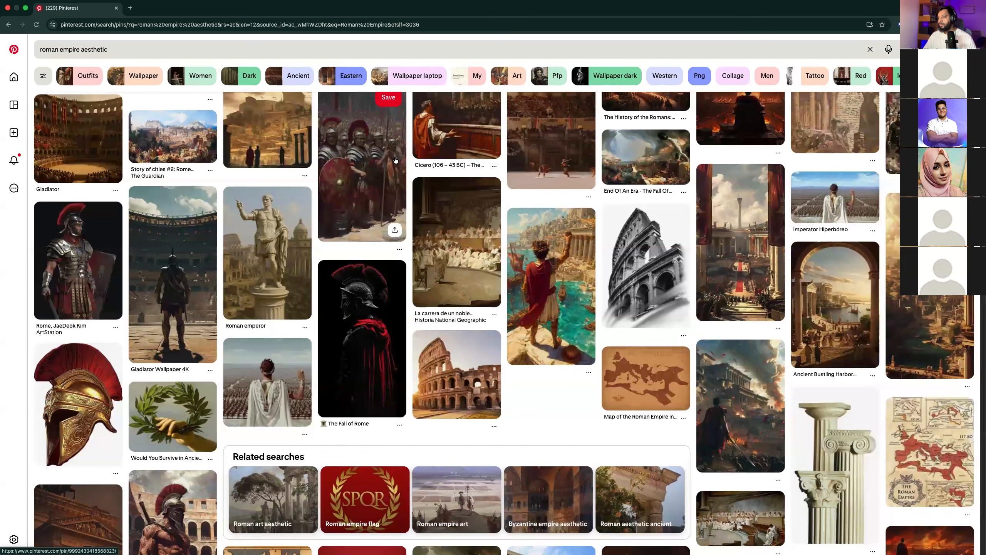
# Find the black-and-white Colosseum image in the "roman empire aesthetic" results and download it
pyautogui.scroll(-4, 396, 160)
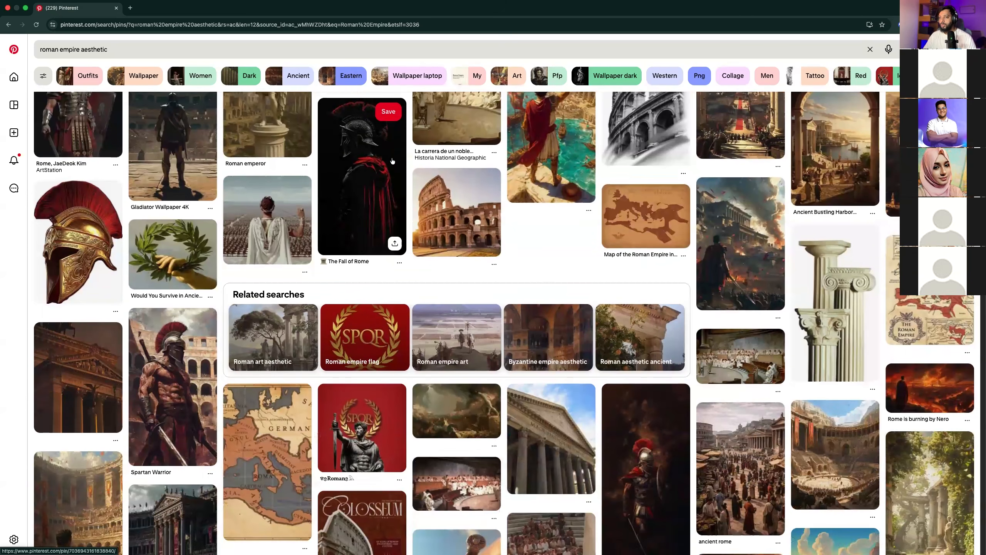
pyautogui.scroll(5, 392, 160)
pyautogui.click(660, 236)
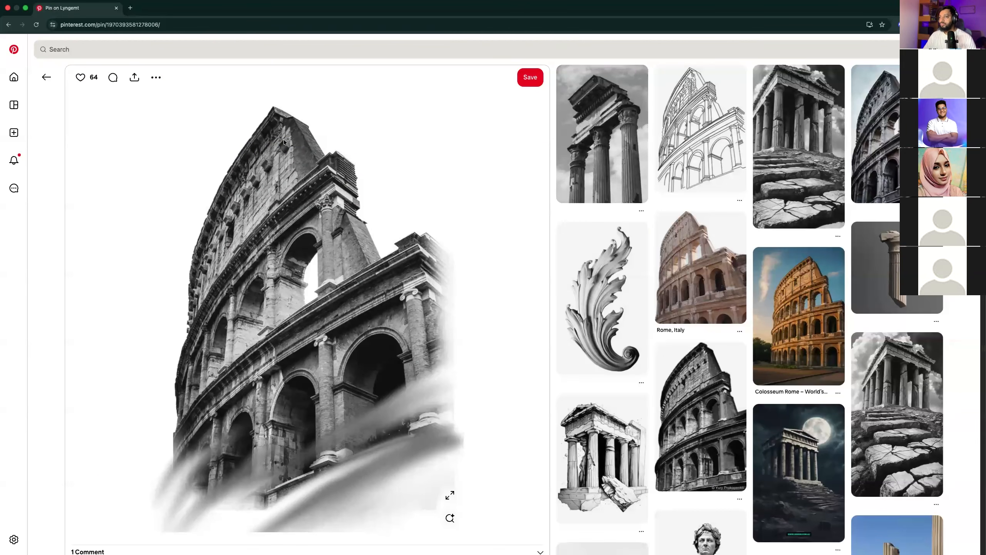
pyautogui.click(156, 77)
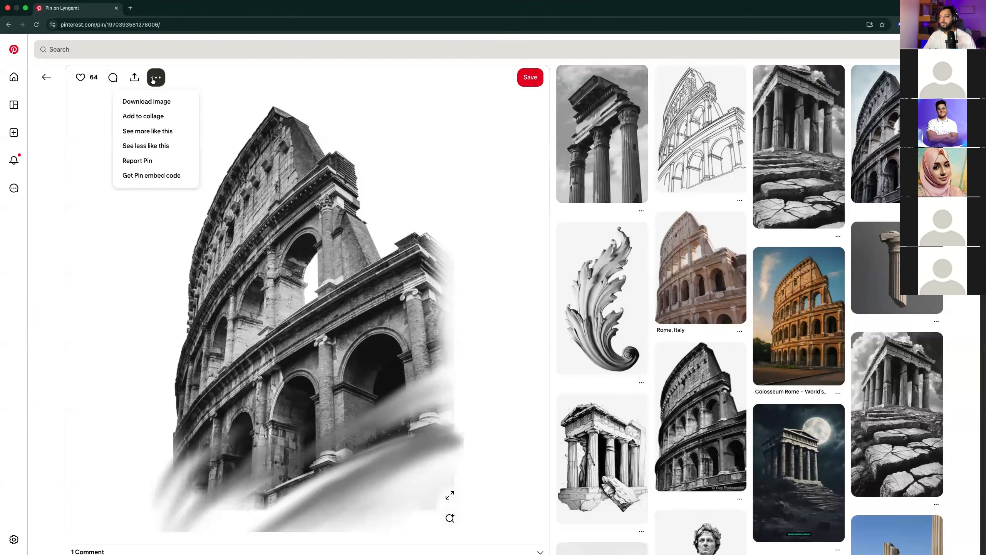
pyautogui.click(149, 104)
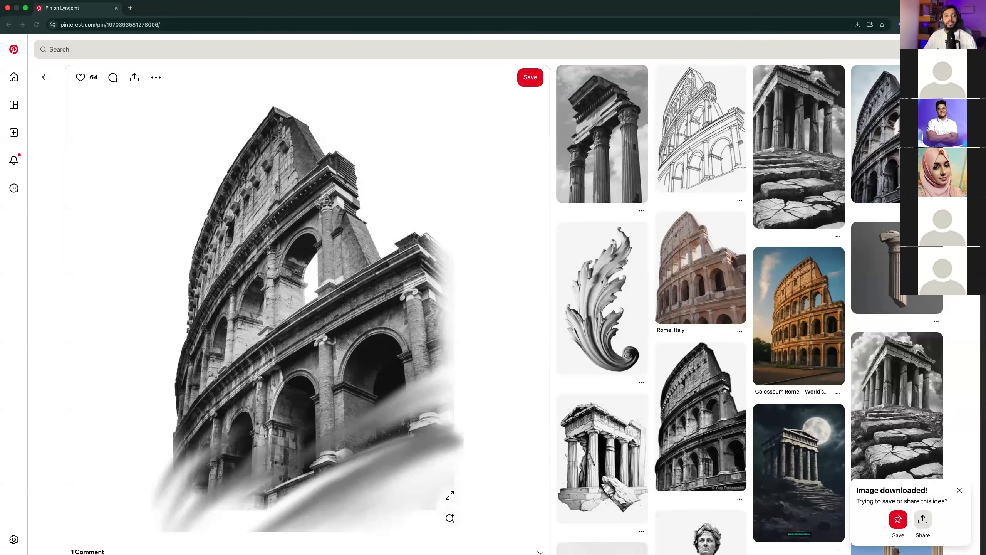
# Clear away the browser and other open windows and select the four downloaded Pinterest images in the Downloads folder
pyautogui.click(8, 8)
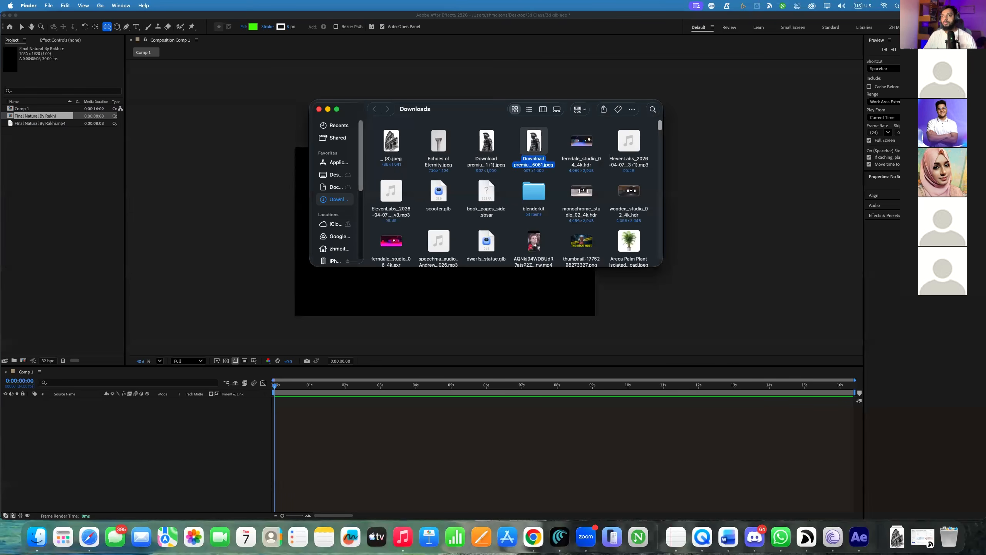
pyautogui.click(11, 15)
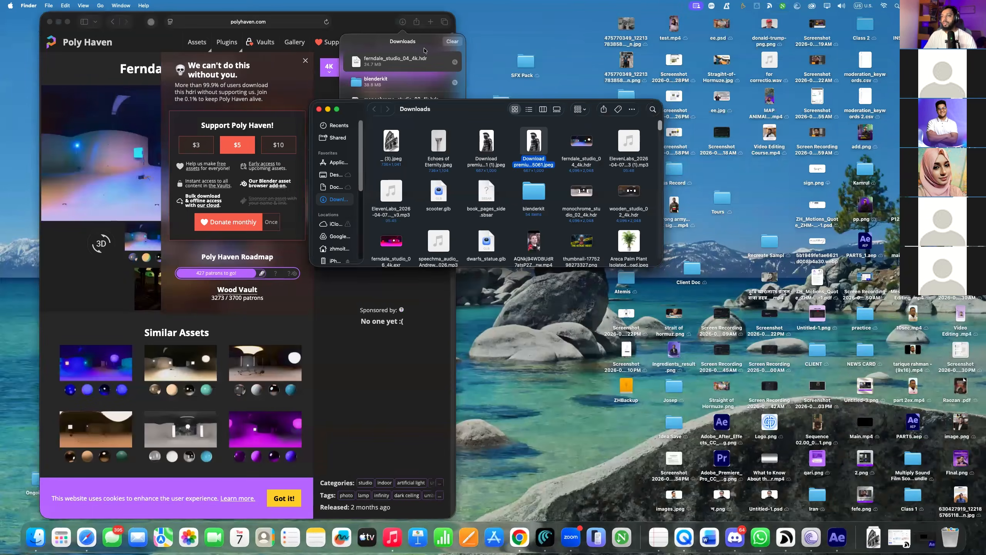
pyautogui.click(305, 62)
pyautogui.click(305, 61)
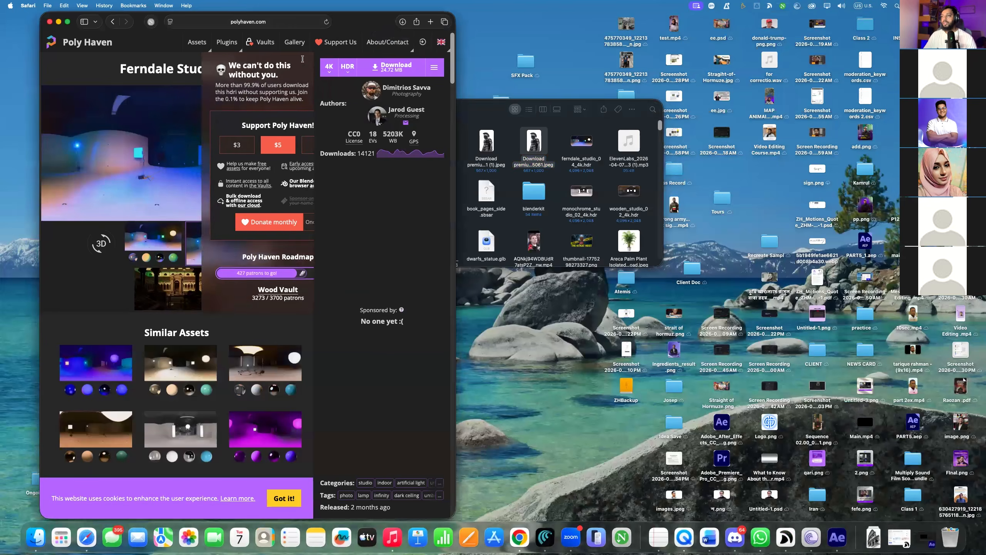
pyautogui.click(59, 21)
pyautogui.moveTo(429, 108); pyautogui.dragTo(253, 117)
pyautogui.click(36, 537)
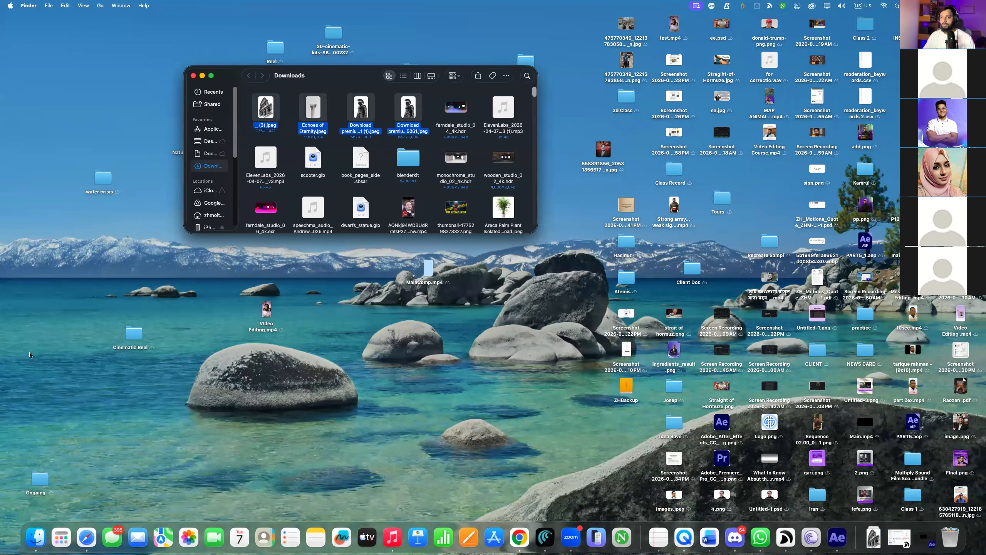
# Search the installed apps for "adobe" and launch Adobe Photoshop 2026
pyautogui.click(209, 345)
pyautogui.click(61, 538)
pyautogui.write('d')
pyautogui.press('BackSpace')
pyautogui.press('BackSpace')
pyautogui.write('ad')
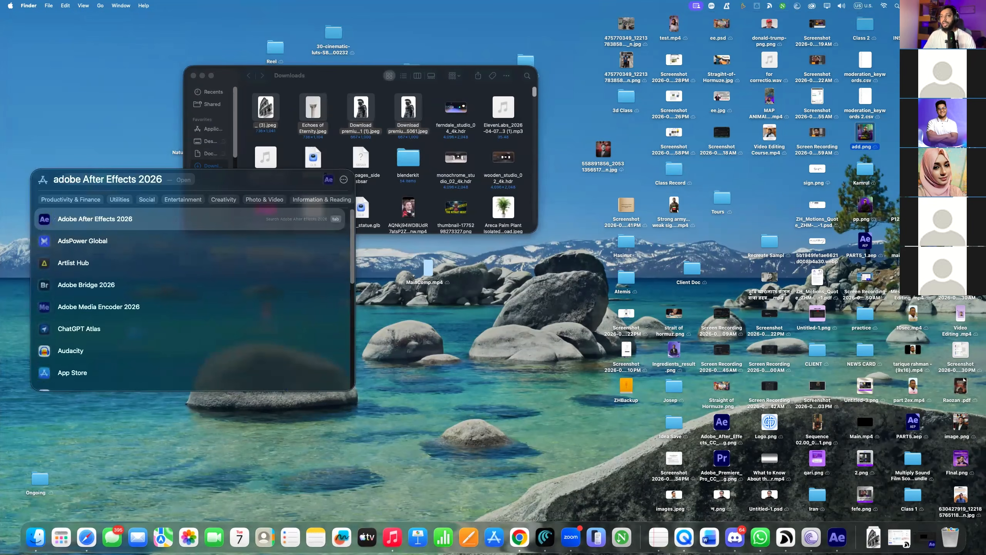
pyautogui.write('obe')
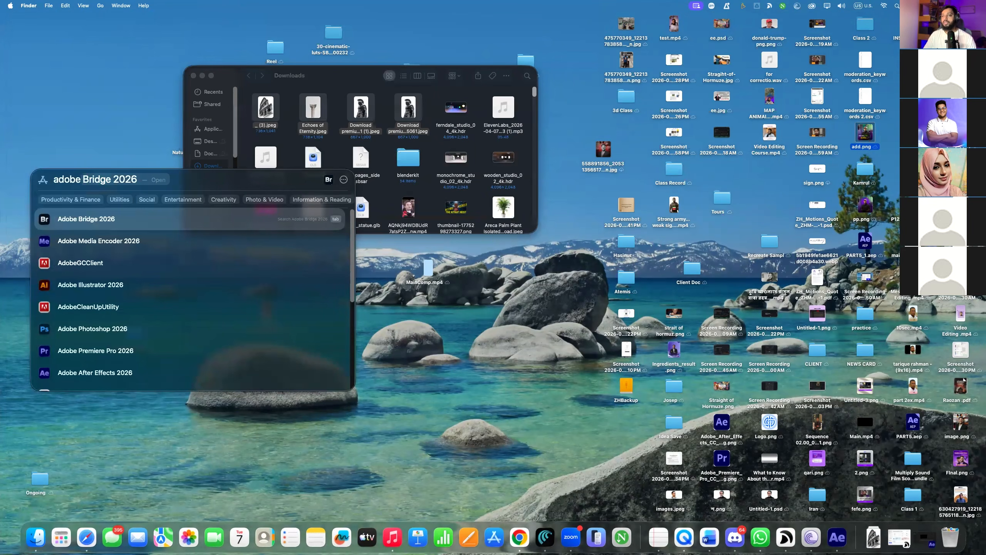
pyautogui.click(101, 329)
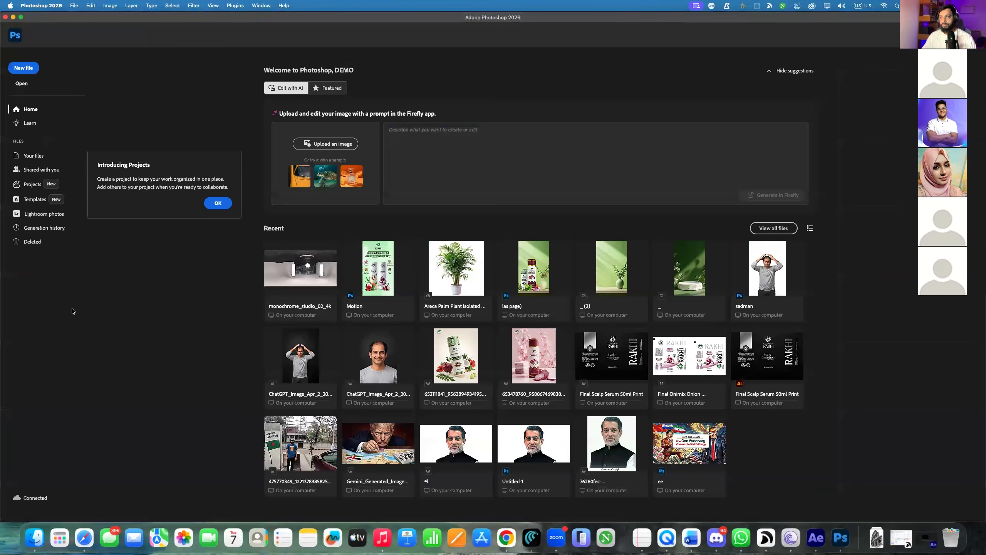
# Dismiss the Projects introduction and open the four downloaded images from the Downloads folder in Photoshop
pyautogui.click(218, 203)
pyautogui.click(35, 538)
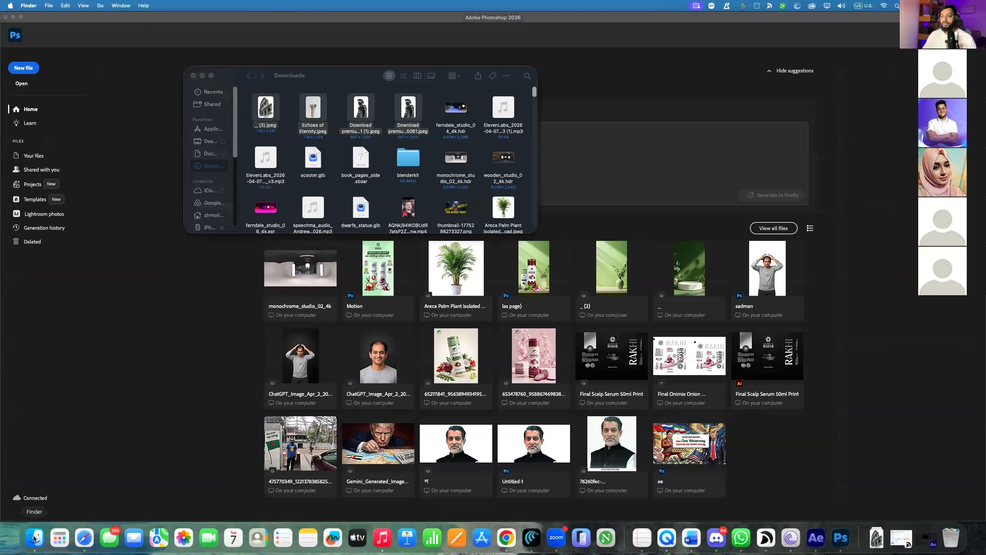
pyautogui.doubleClick(263, 119)
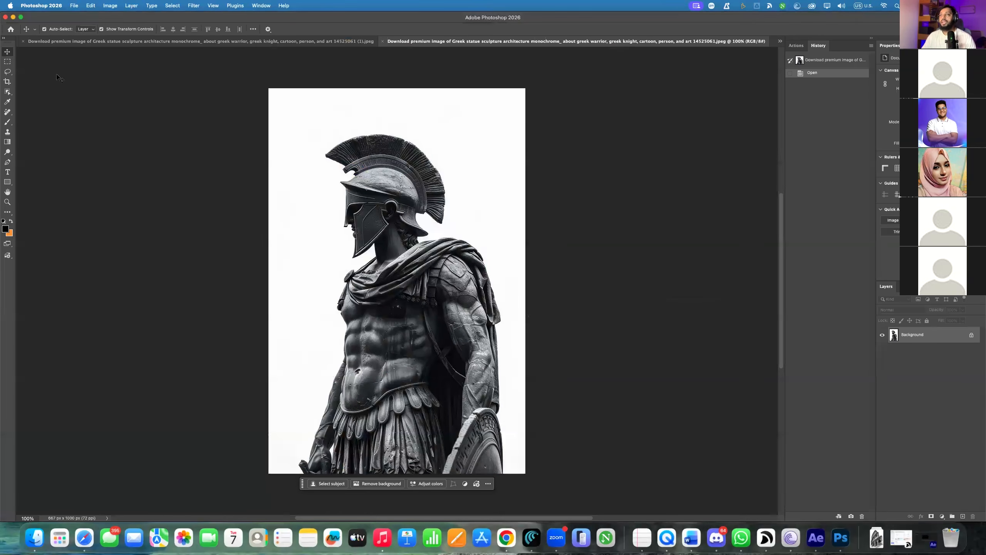
# Create a new white RGB document 1902 x 1080 pixels at 300 pixels/inch
pyautogui.click(73, 6)
pyautogui.click(78, 17)
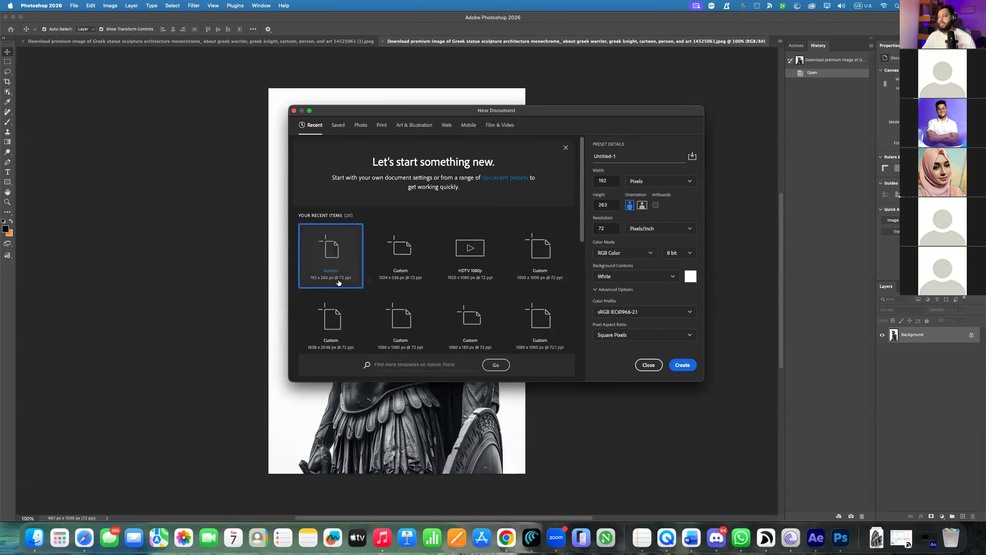
pyautogui.doubleClick(608, 181)
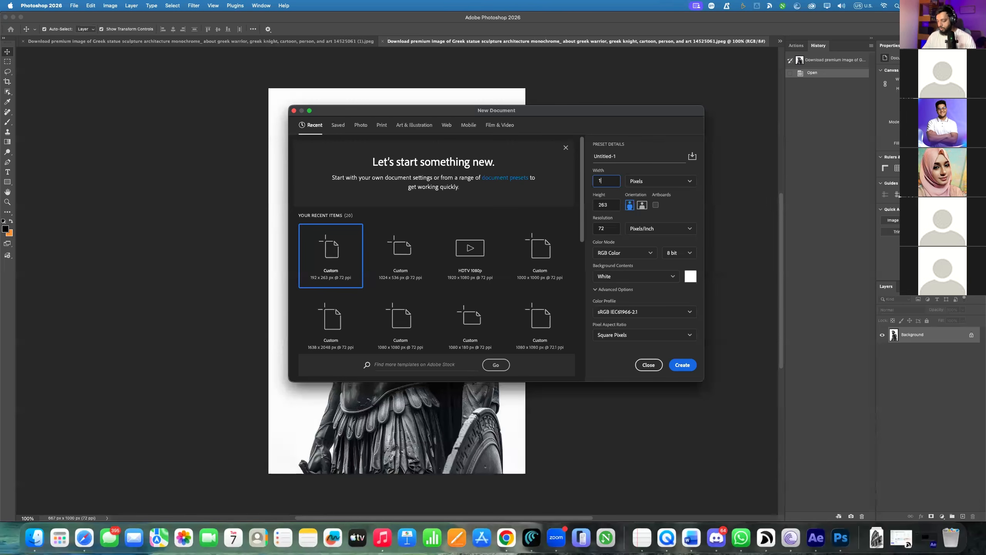
pyautogui.doubleClick(595, 204)
pyautogui.write('108')
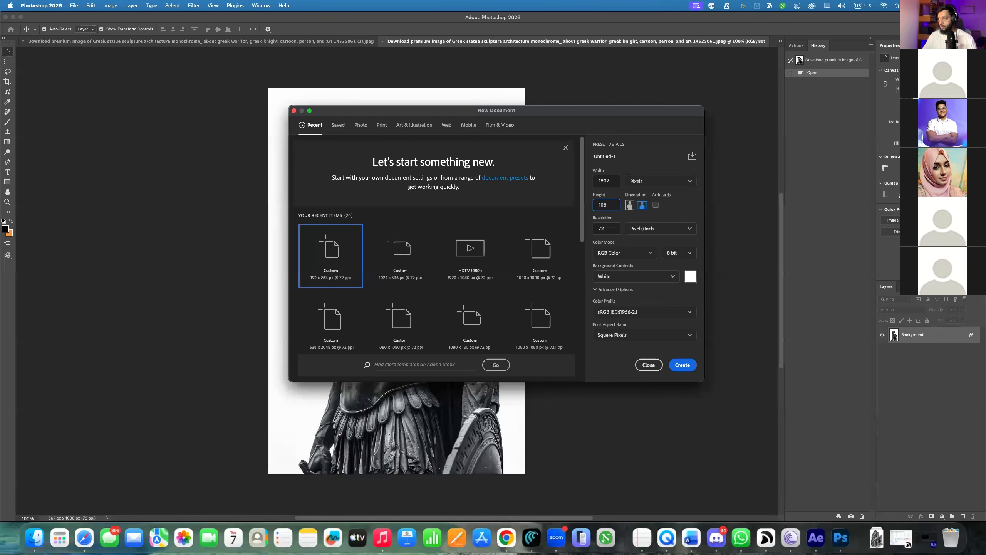
pyautogui.write('0')
pyautogui.press('Tab')
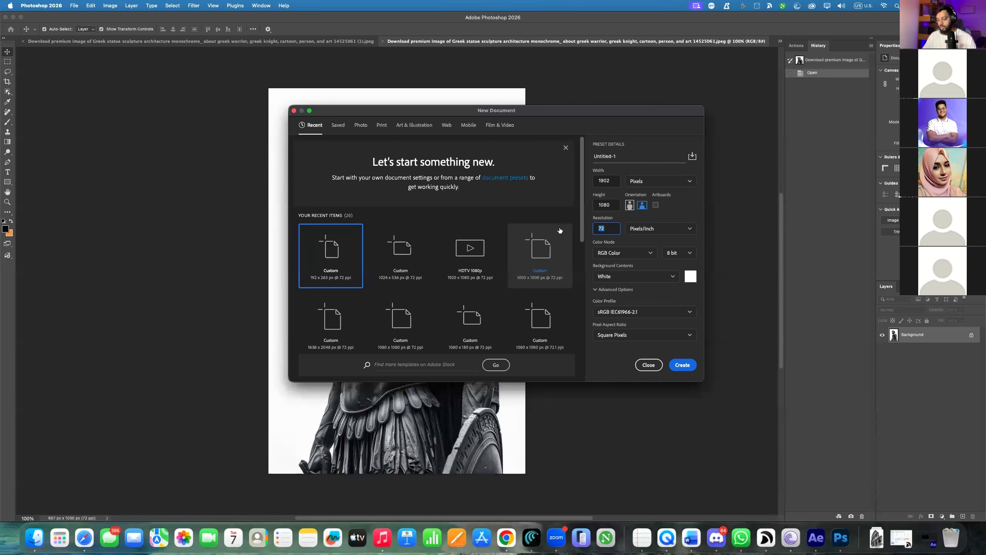
pyautogui.click(672, 277)
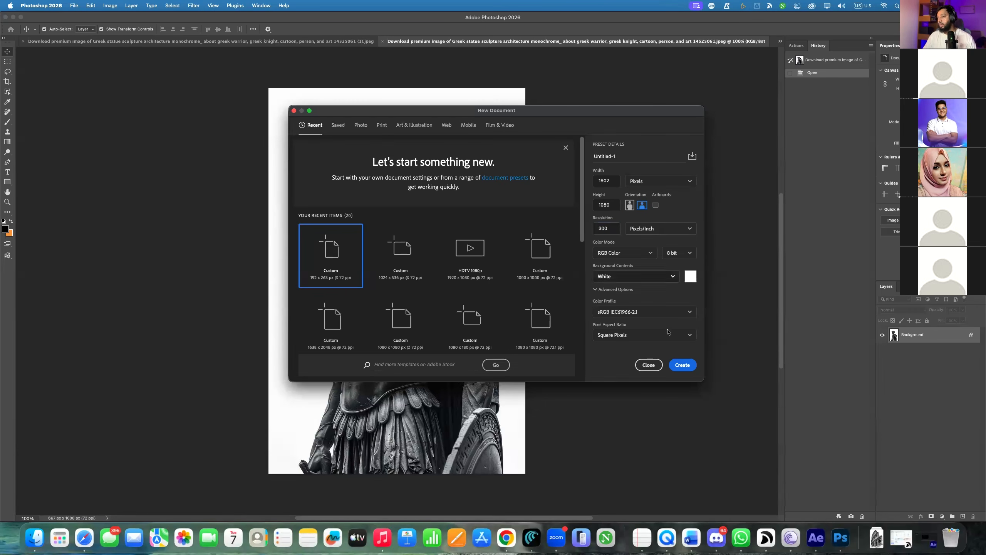
pyautogui.click(682, 364)
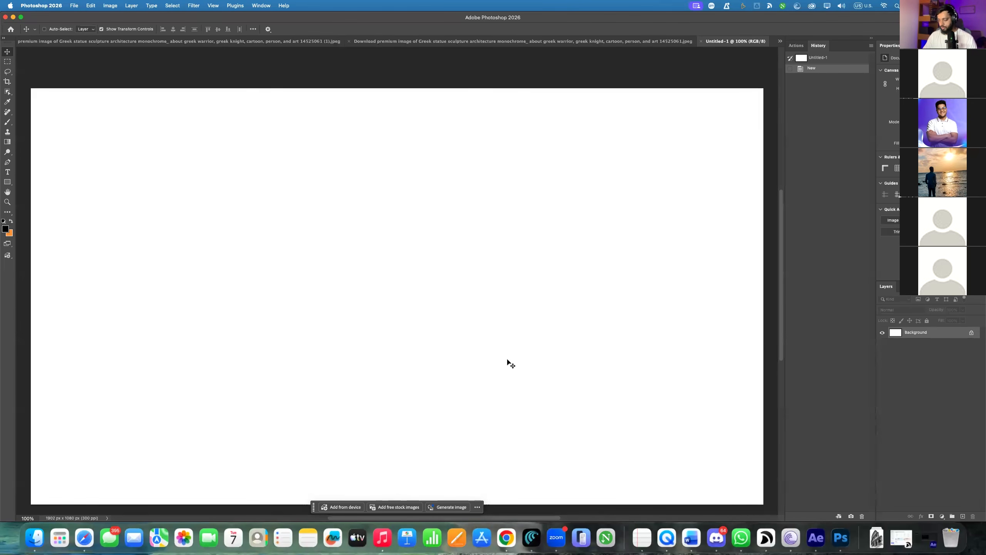
pyautogui.press('super+minus')
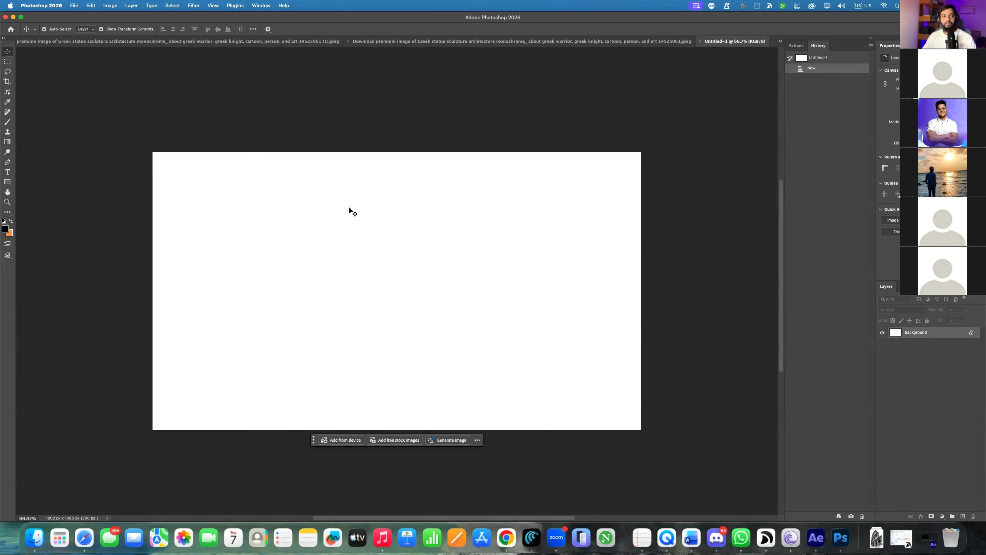
# Switch to the first Greek warrior image and convert its locked background into a normal layer
pyautogui.click(212, 41)
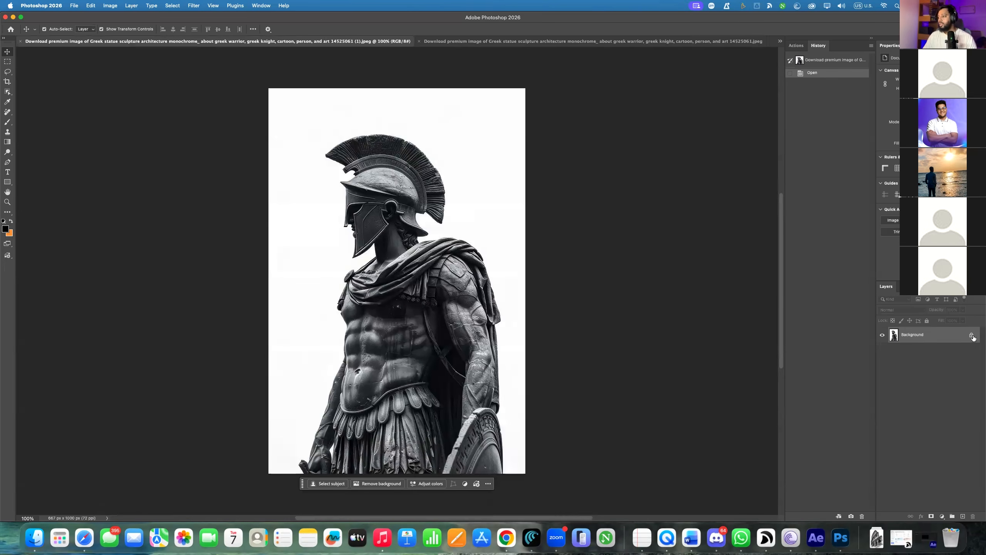
pyautogui.moveTo(443, 229); pyautogui.dragTo(528, 221)
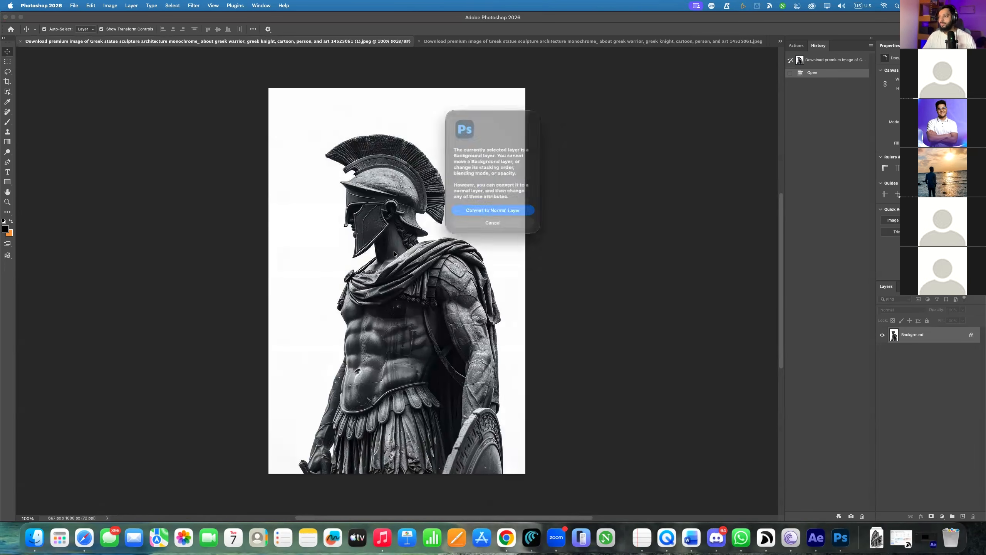
pyautogui.click(482, 229)
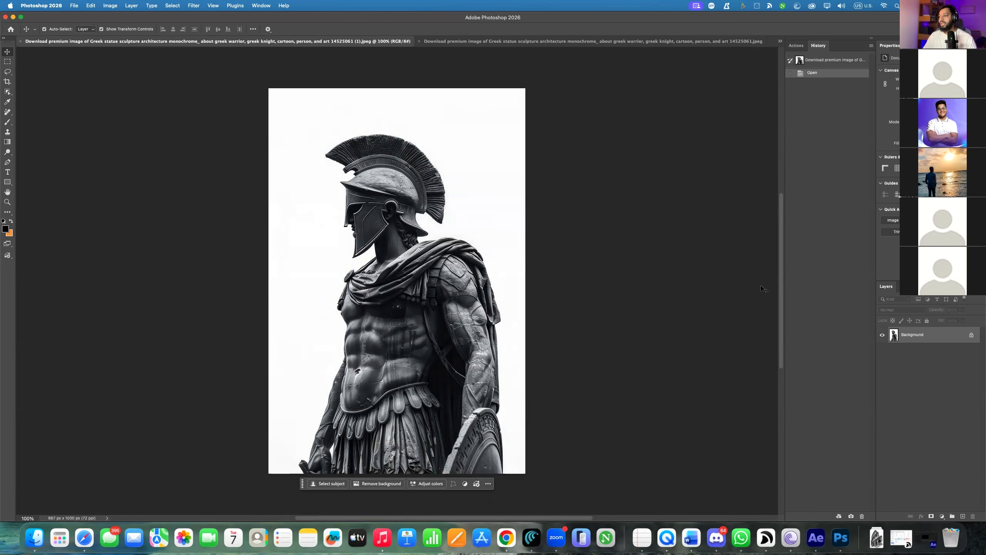
pyautogui.click(972, 336)
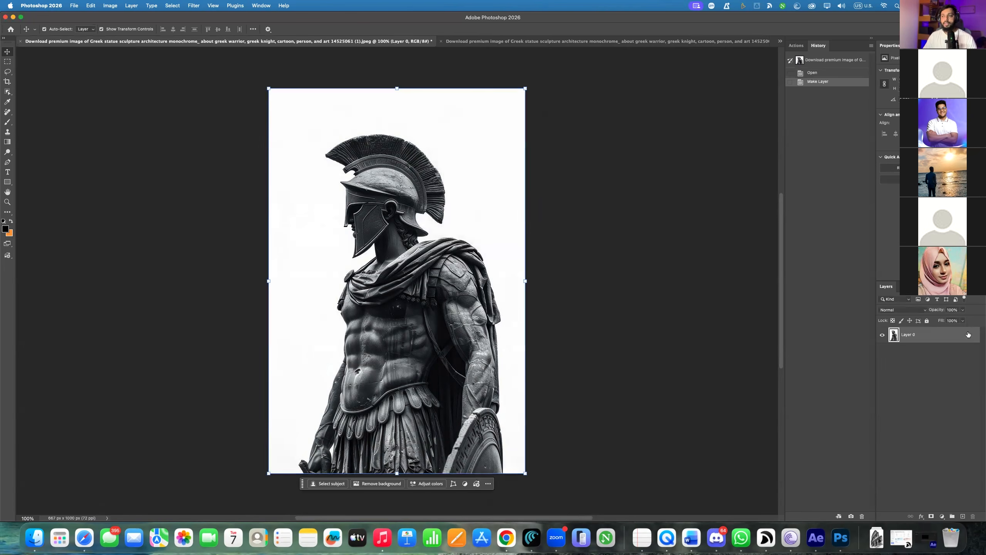
pyautogui.moveTo(399, 235); pyautogui.dragTo(745, 44)
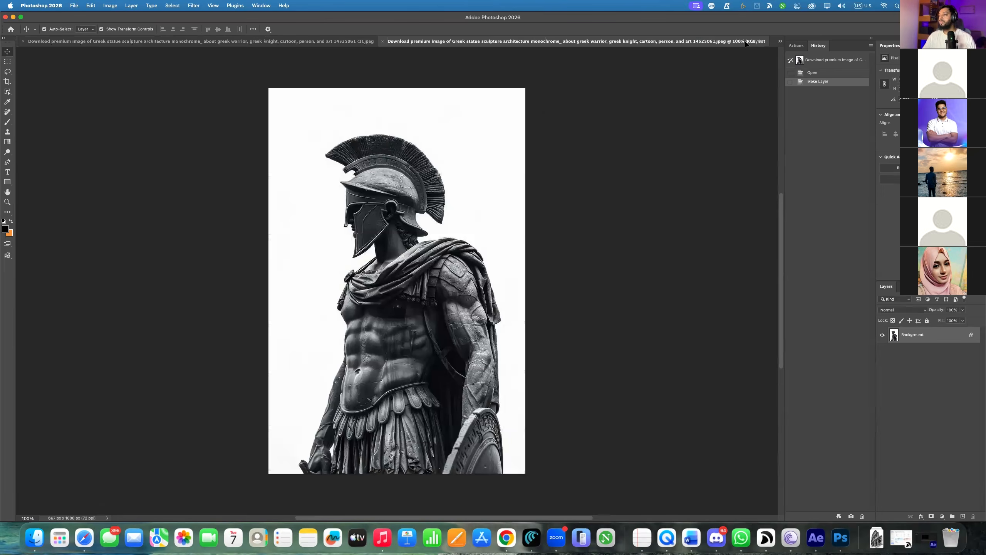
pyautogui.moveTo(458, 134); pyautogui.dragTo(443, 236)
pyautogui.press('super+z')
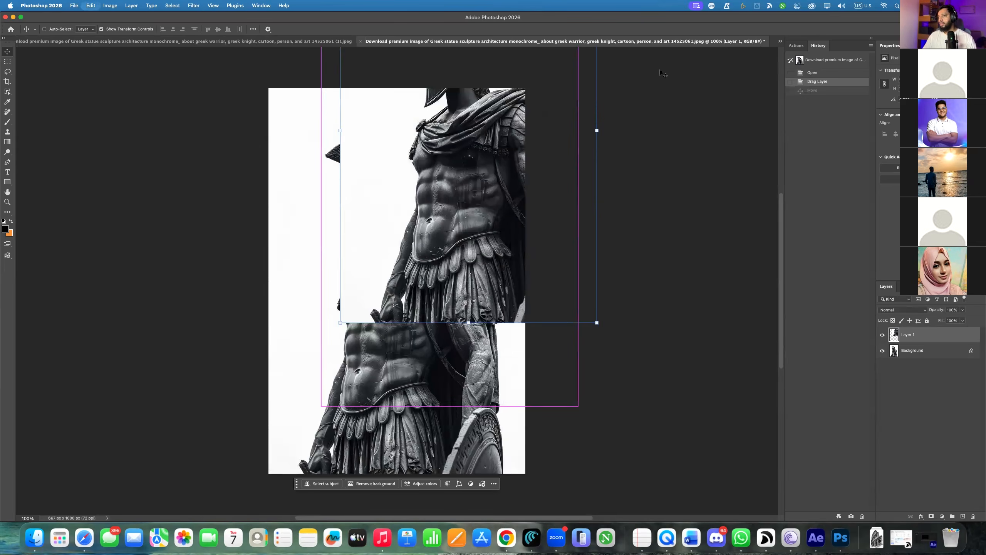
pyautogui.press('super+z')
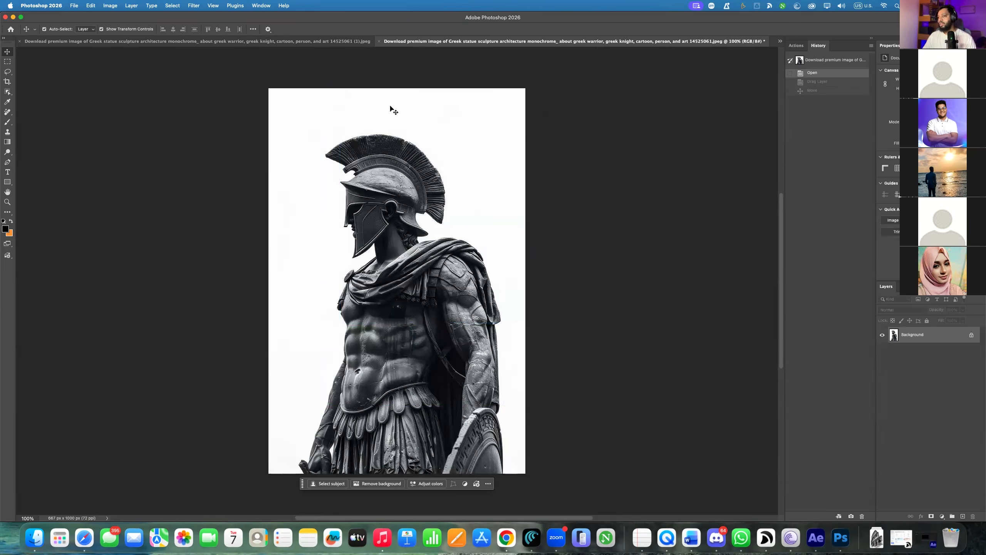
pyautogui.click(379, 41)
pyautogui.click(492, 198)
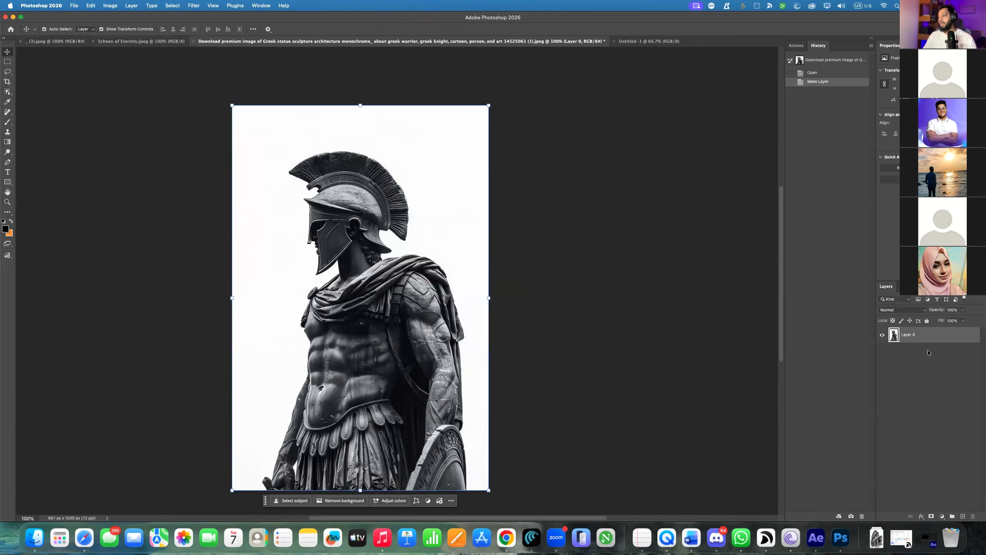
# Try moving the warrior layer within its image, undo the move, and lock and unlock the layer
pyautogui.moveTo(241, 217); pyautogui.dragTo(273, 221)
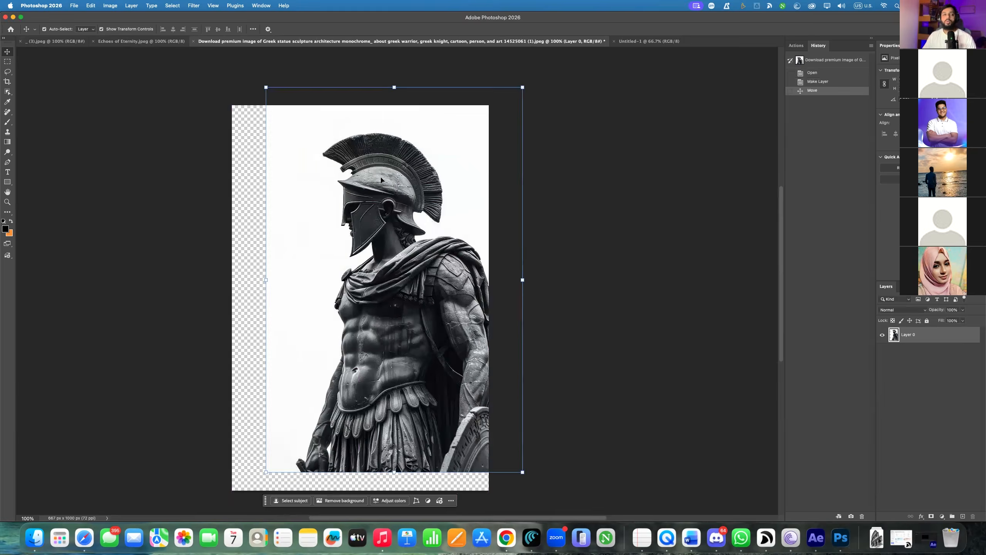
pyautogui.press('super+z')
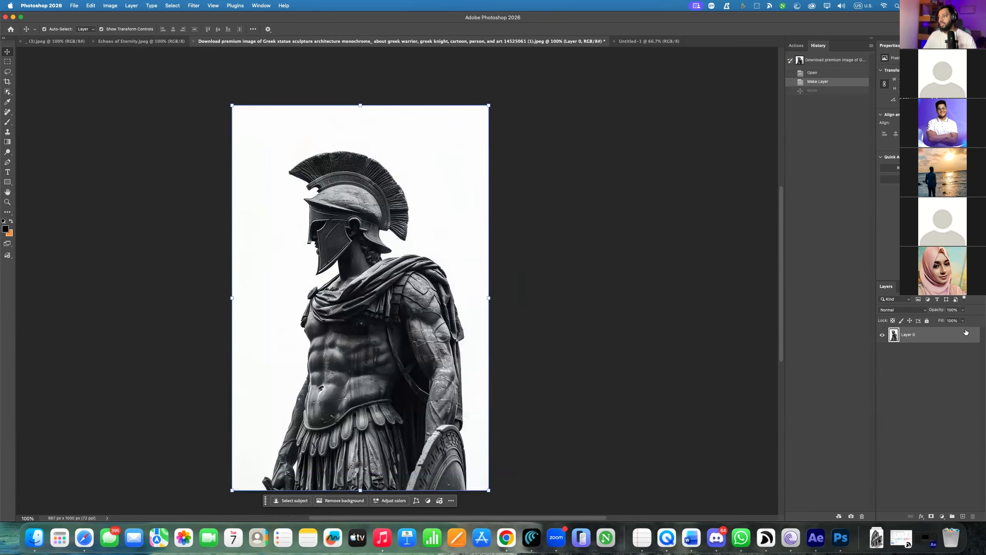
pyautogui.click(927, 321)
pyautogui.click(978, 336)
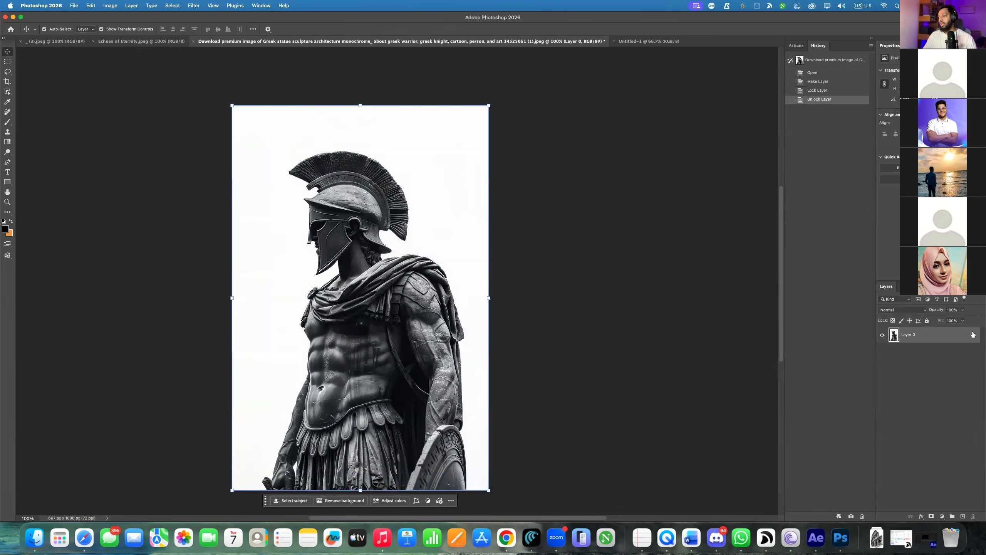
# Transfer the warrior layer into the Untitled-1 document, hide the white background, and place the warrior at the bottom centre of the canvas
pyautogui.moveTo(381, 225); pyautogui.dragTo(408, 275)
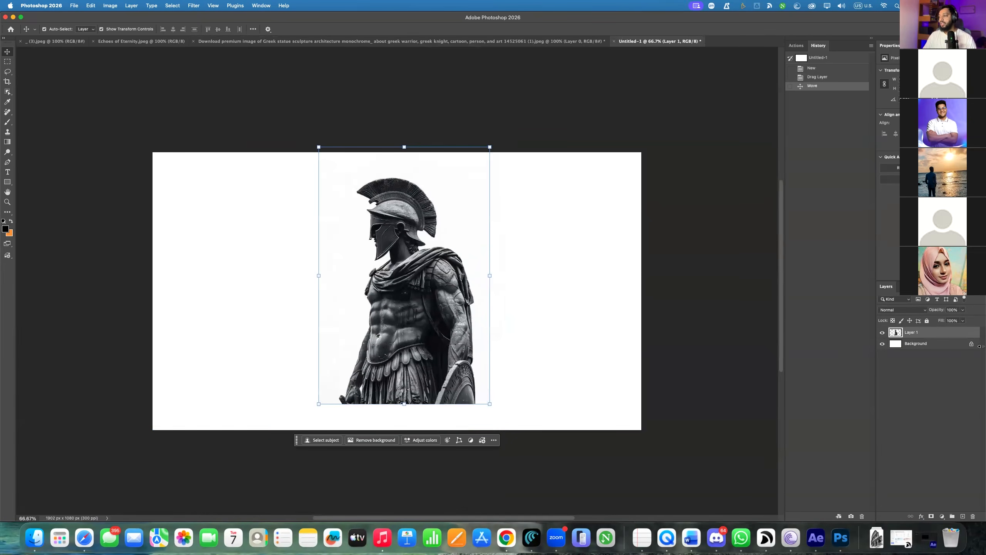
pyautogui.click(882, 343)
pyautogui.moveTo(448, 275); pyautogui.dragTo(444, 298)
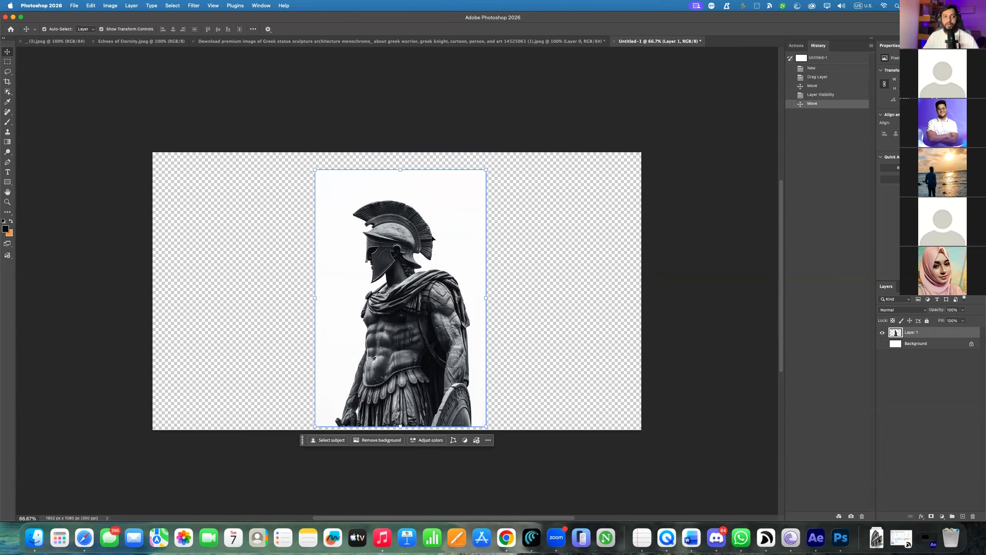
pyautogui.moveTo(414, 355); pyautogui.dragTo(418, 356)
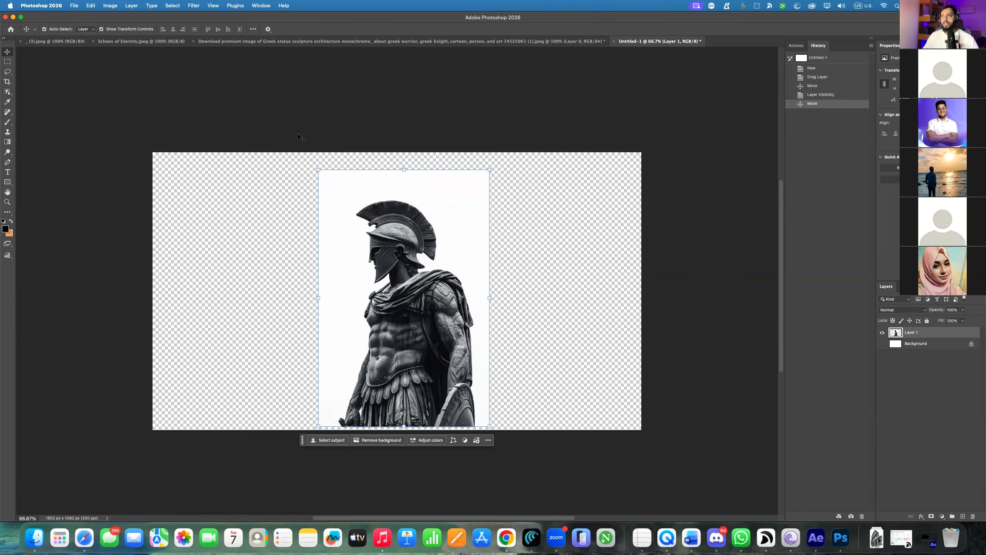
# Turn the Contextual Task Bar off and back on
pyautogui.click(261, 5)
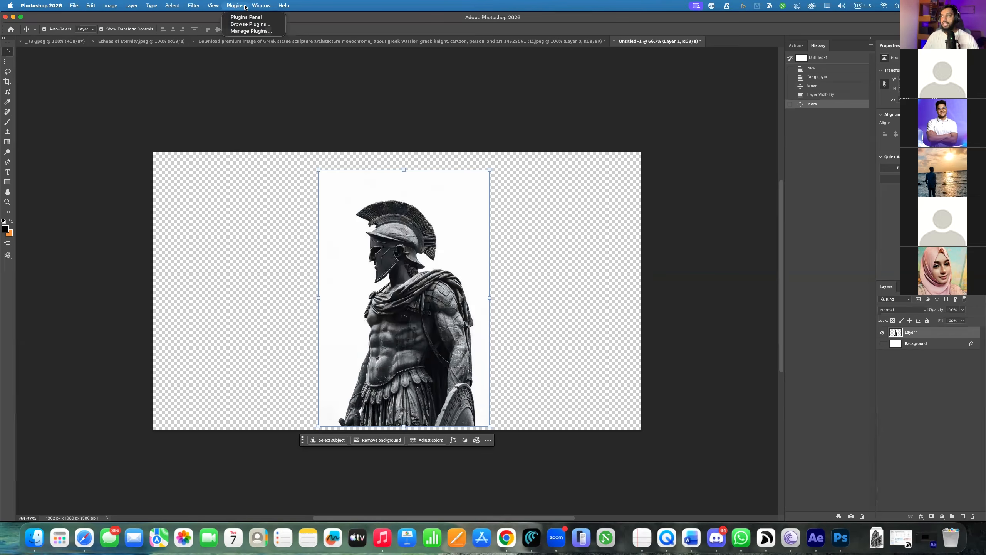
pyautogui.moveTo(216, 7)
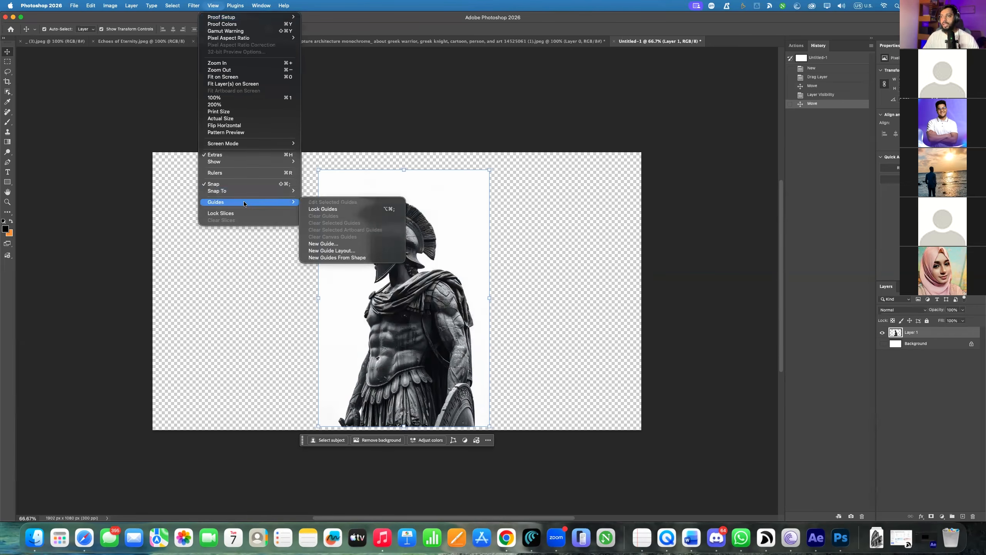
pyautogui.moveTo(177, 7)
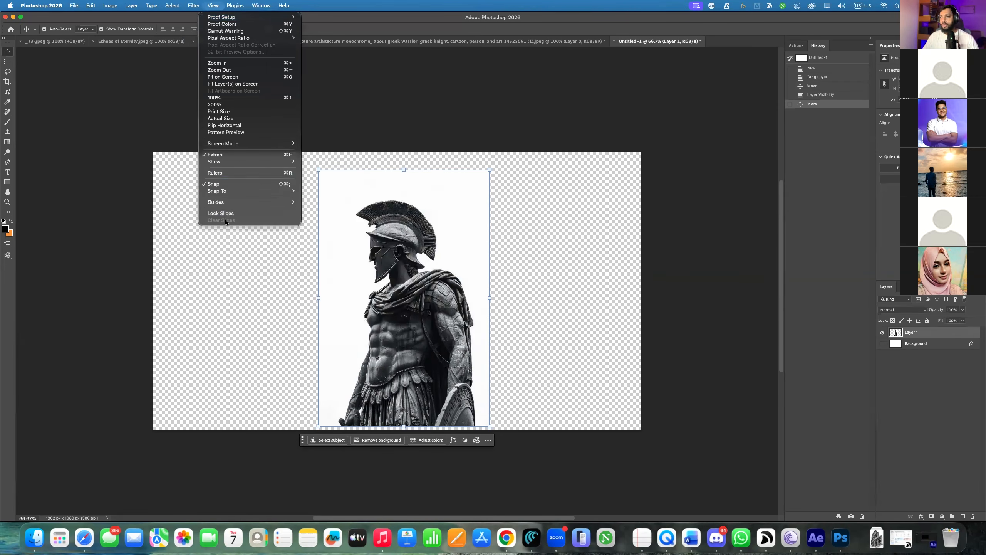
pyautogui.moveTo(229, 201)
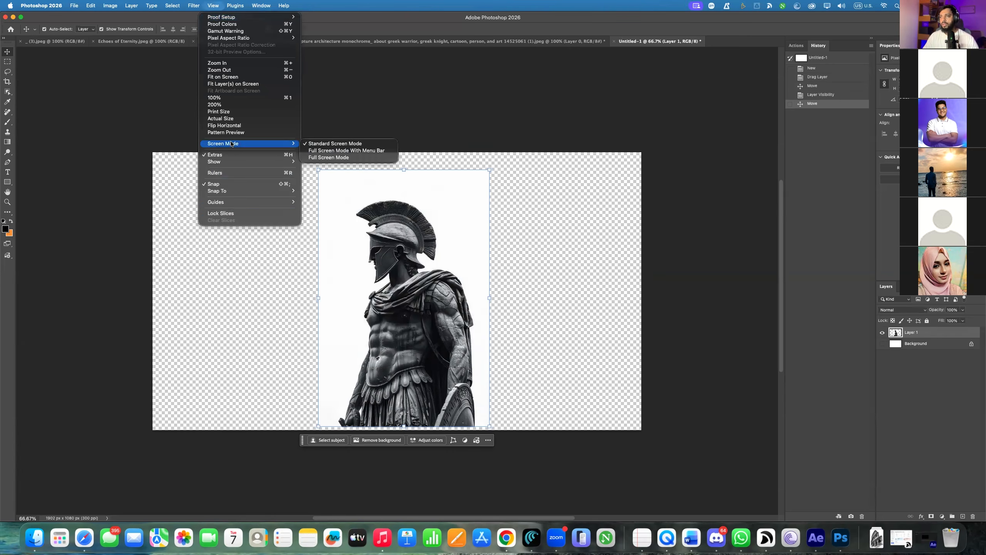
pyautogui.moveTo(256, 9)
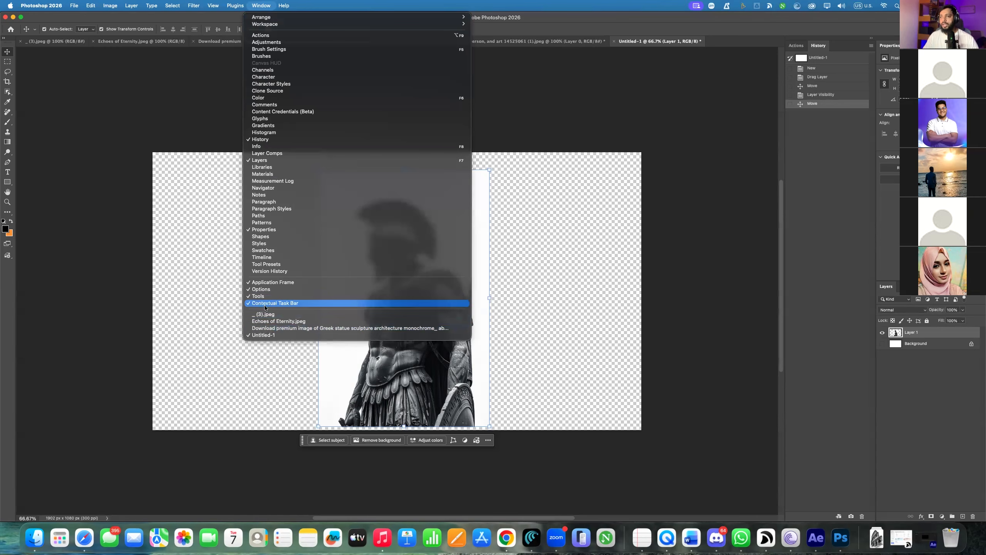
pyautogui.click(276, 304)
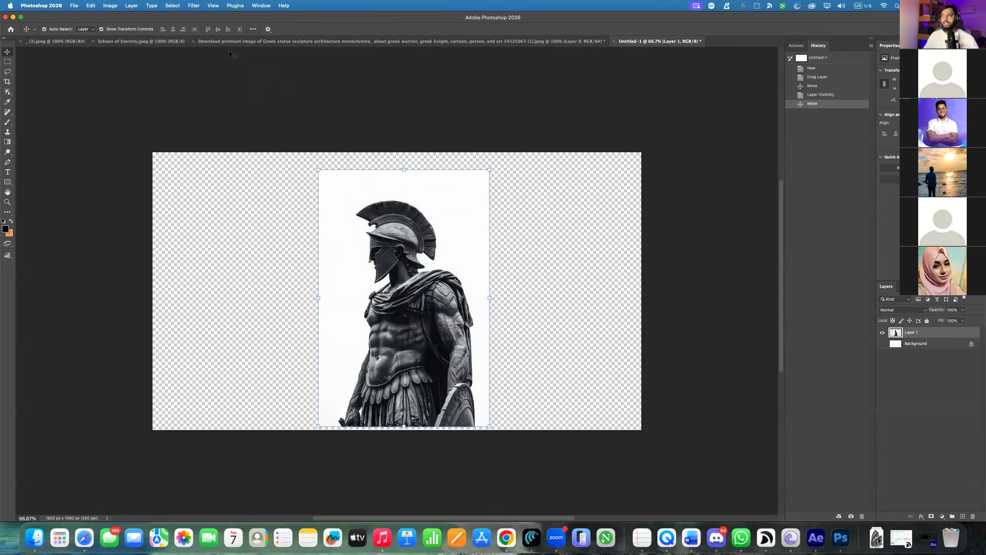
pyautogui.click(261, 6)
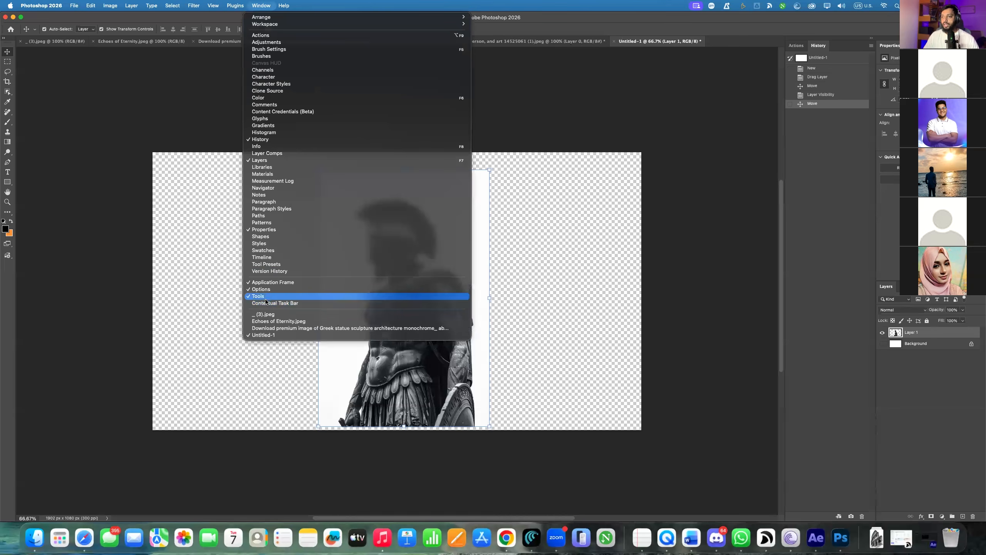
pyautogui.click(287, 303)
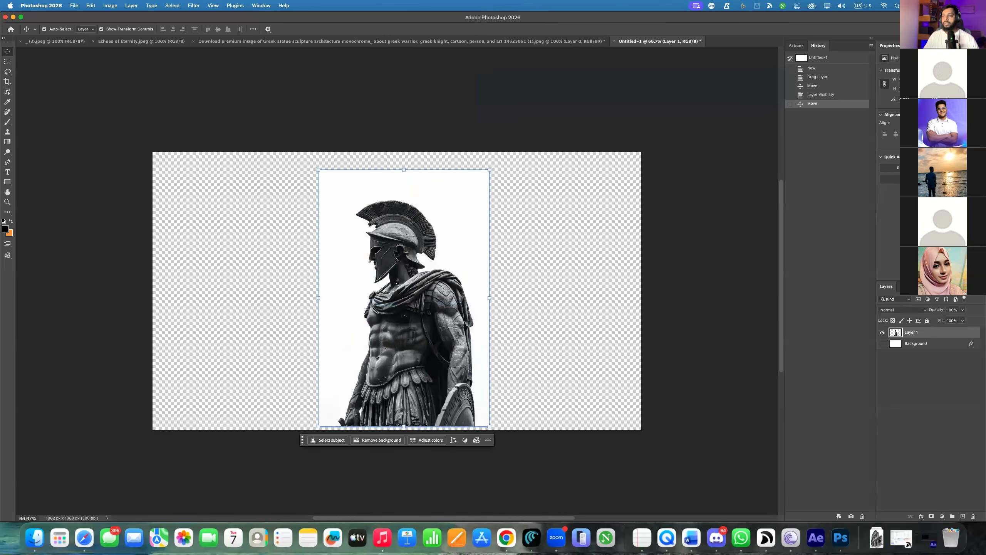
# Remove the warrior layer's background and shift the cut-out slightly down and left so its base extends past the canvas's lower edge
pyautogui.click(401, 441)
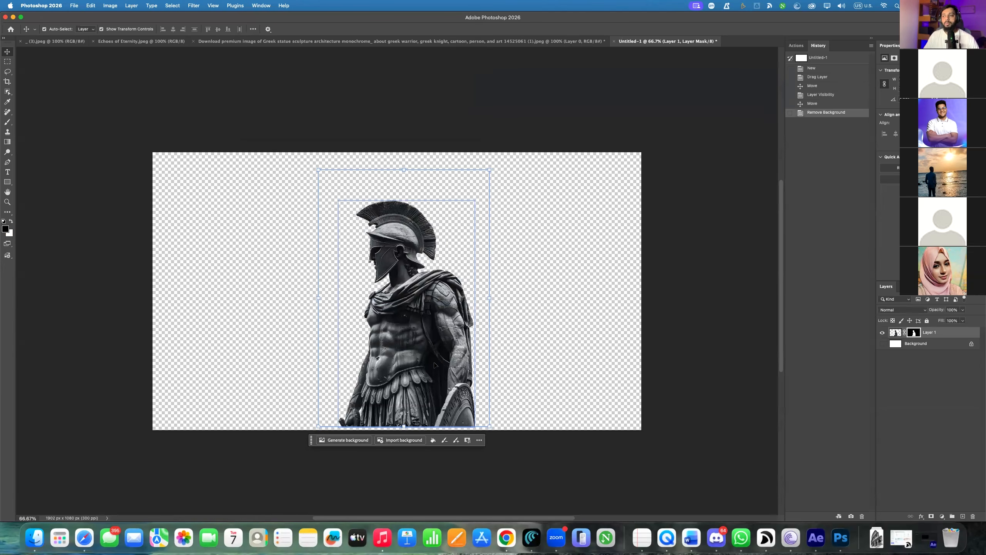
pyautogui.moveTo(375, 313); pyautogui.dragTo(367, 317)
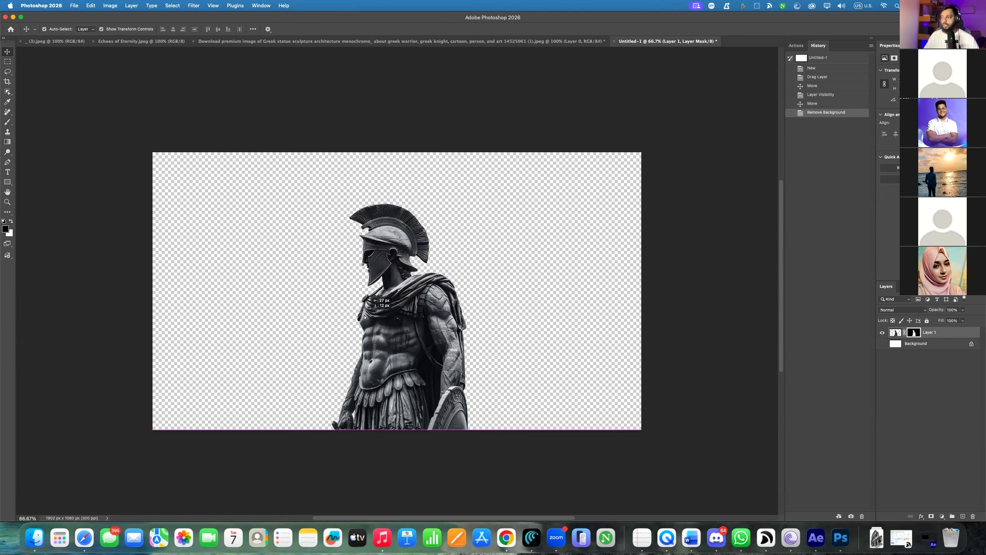
pyautogui.click(896, 332)
pyautogui.moveTo(429, 299); pyautogui.dragTo(425, 316)
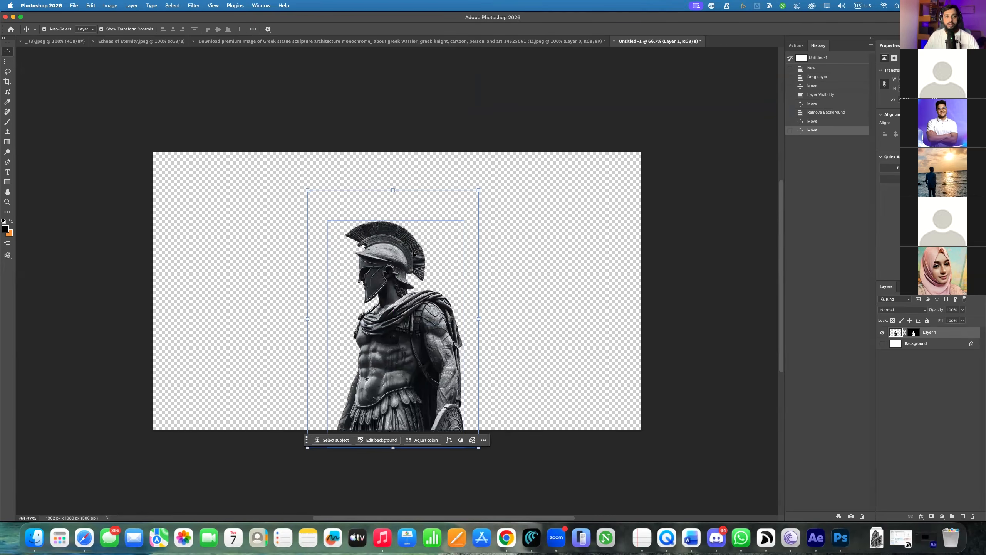
pyautogui.click(414, 272)
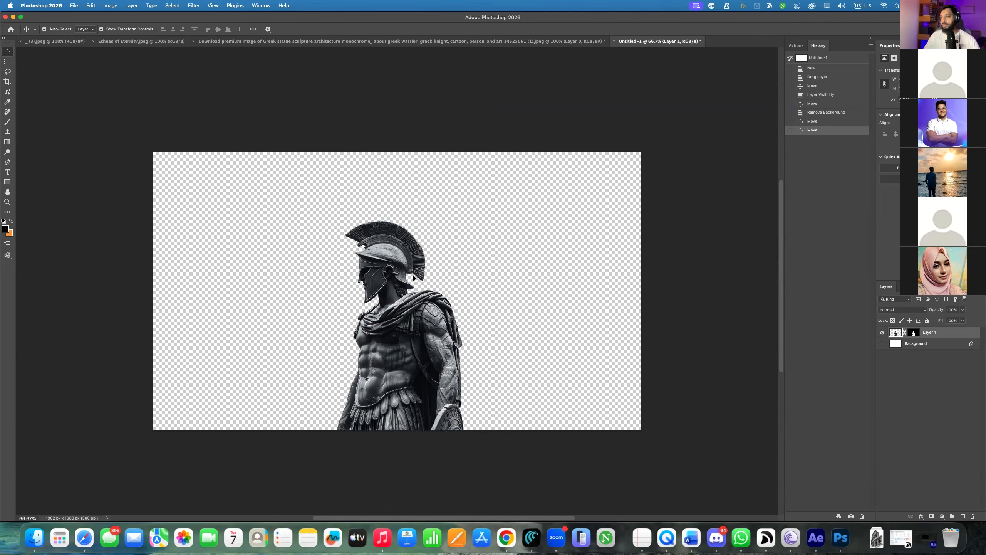
pyautogui.moveTo(392, 282); pyautogui.dragTo(390, 280)
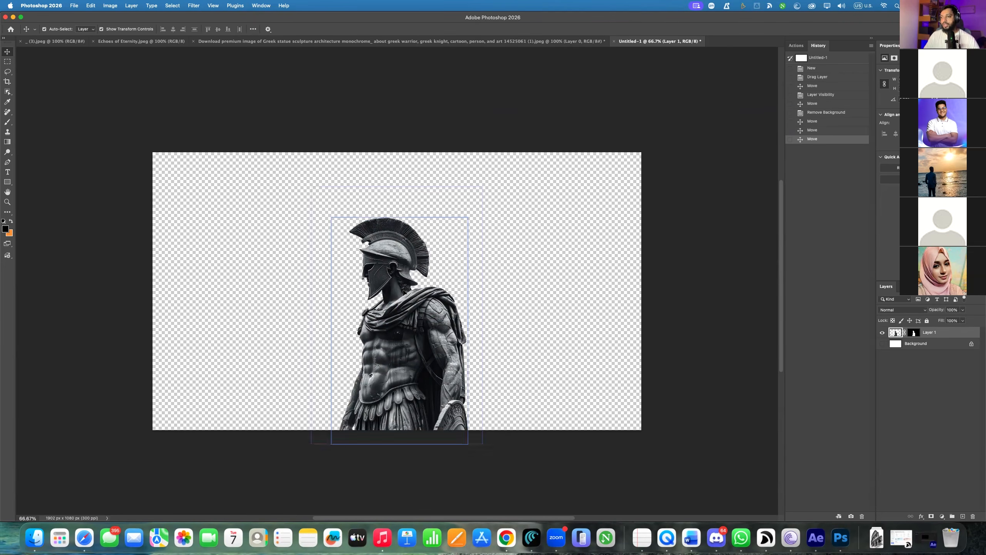
pyautogui.click(500, 249)
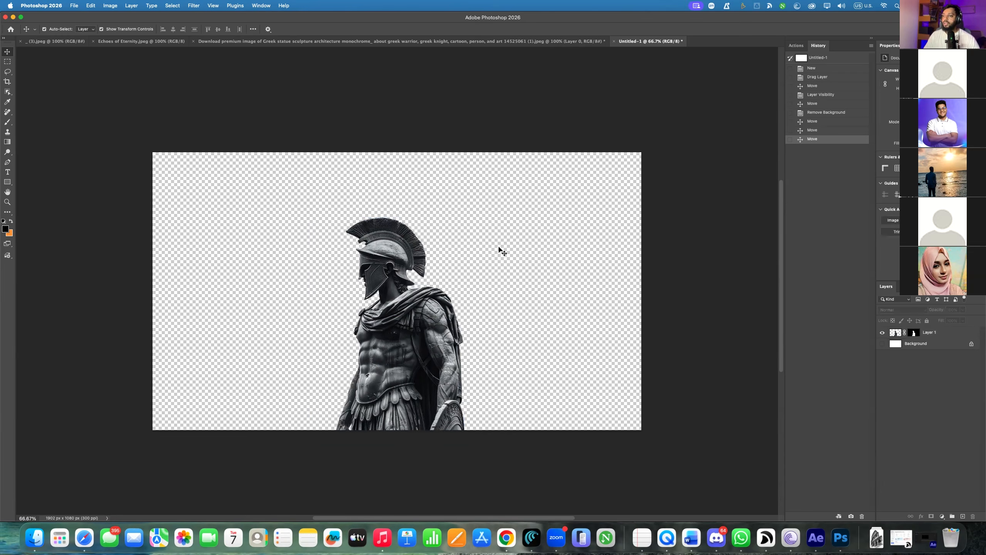
# Convert the masked warrior layer to a smart object, test moving it to the right, and undo that move
pyautogui.click(408, 287)
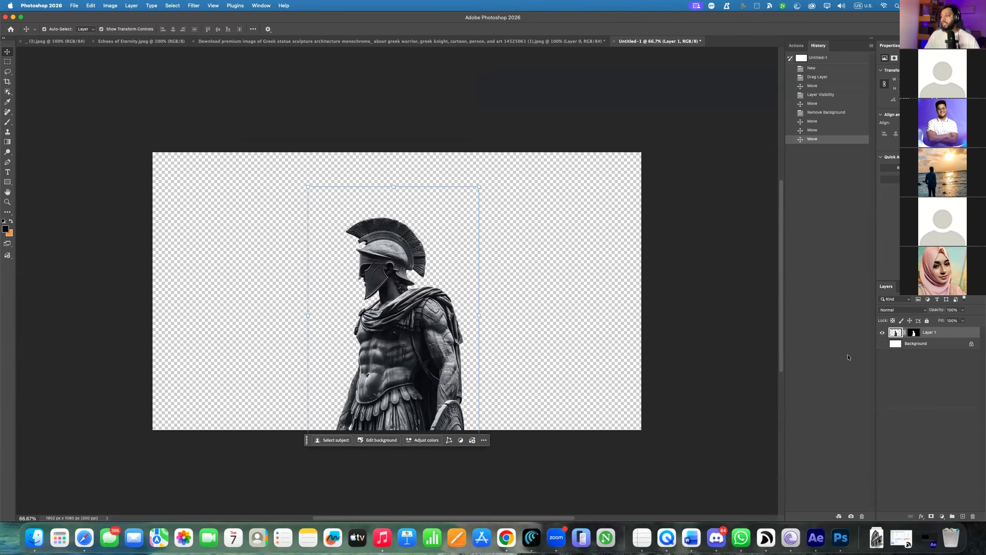
pyautogui.rightClick(945, 332)
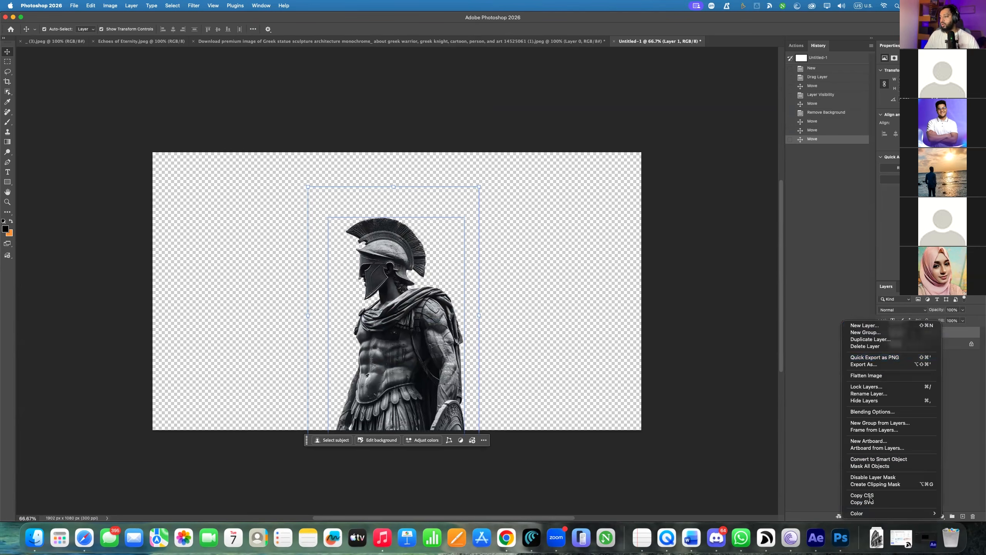
pyautogui.click(874, 459)
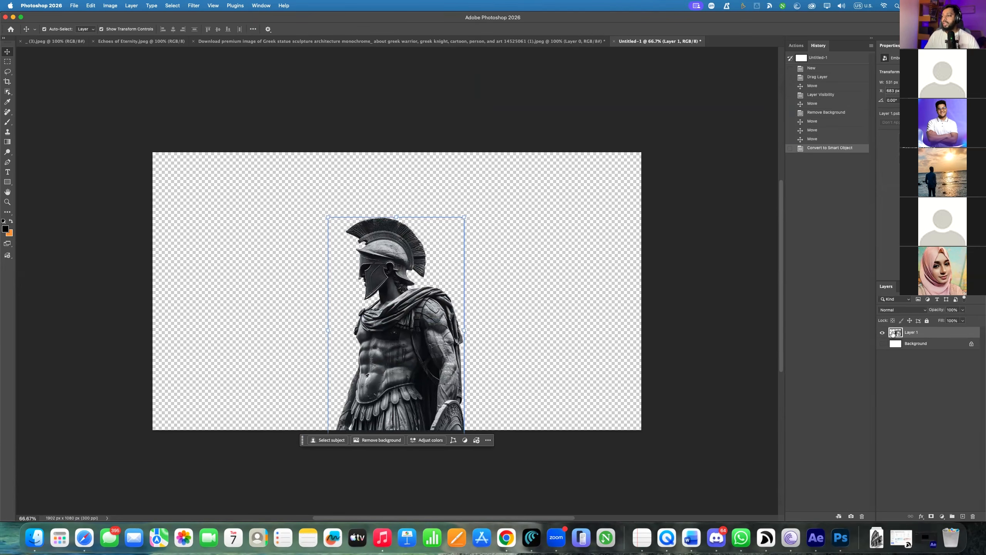
pyautogui.moveTo(419, 351); pyautogui.dragTo(475, 354)
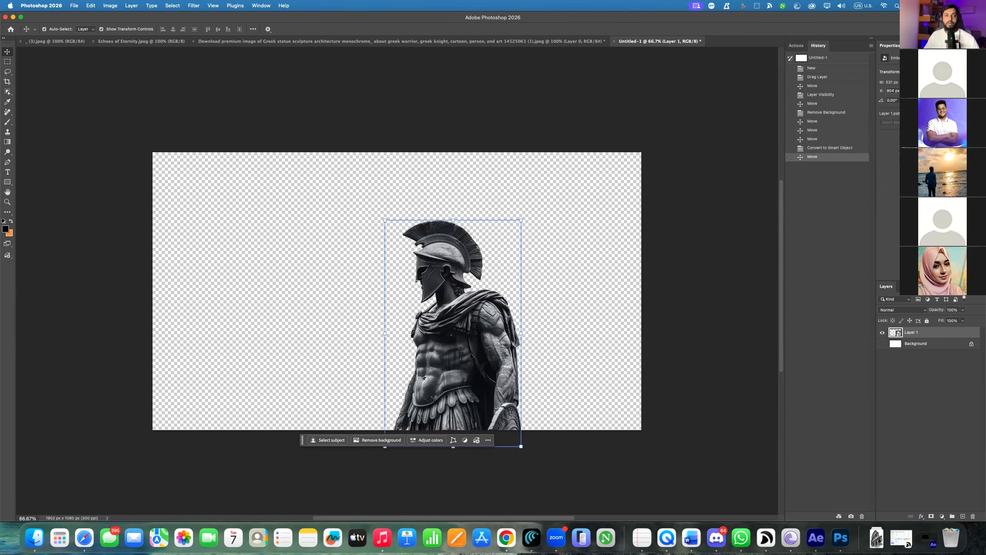
pyautogui.press('super+z')
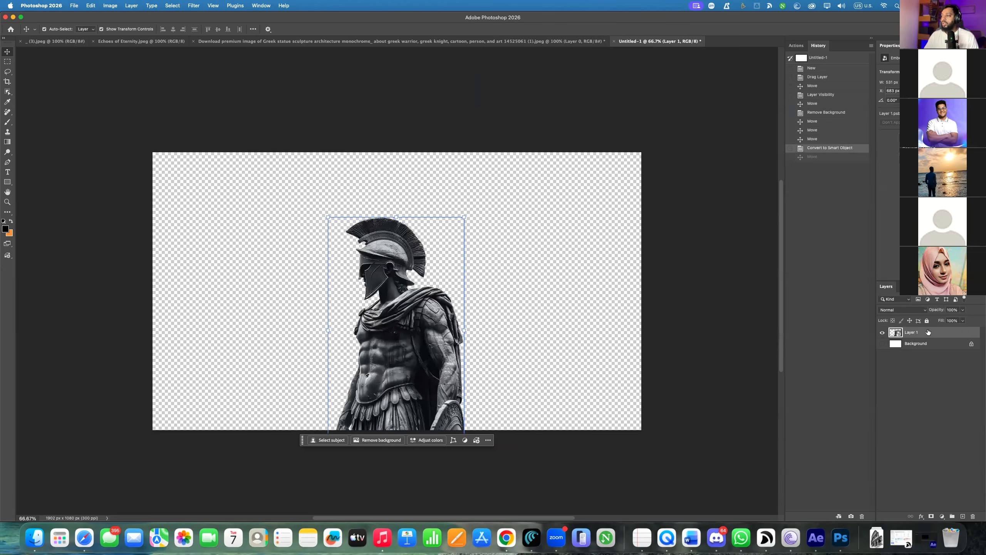
# Rename the warrior's layer to "Main Characater"
pyautogui.rightClick(910, 334)
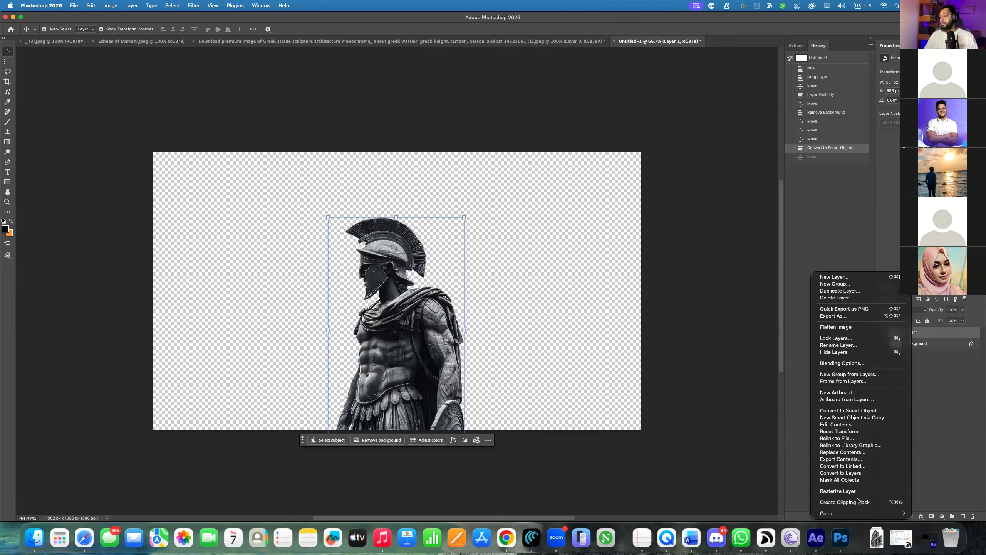
pyautogui.click(959, 393)
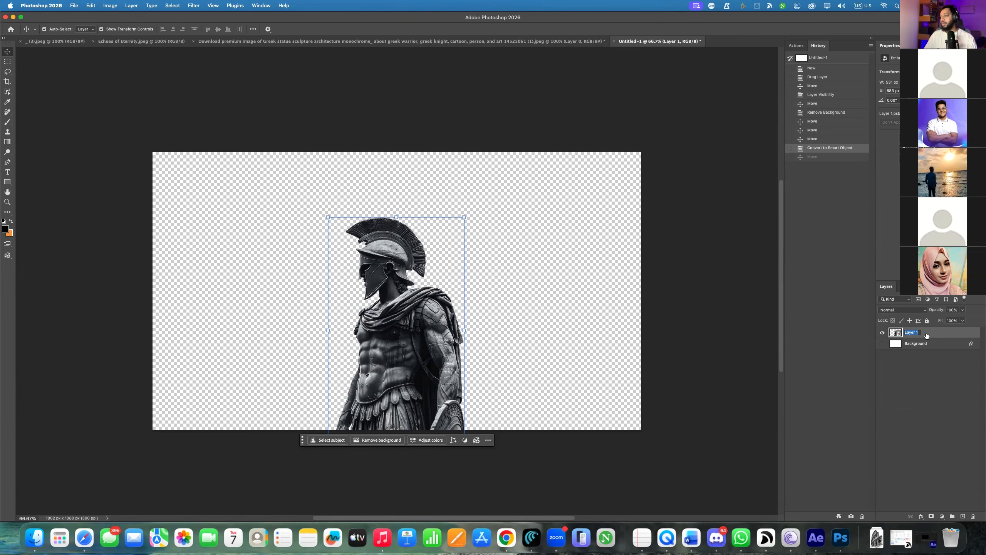
pyautogui.write('Main Characate')
pyautogui.press('Return')
pyautogui.write('racate')
pyautogui.press('Return')
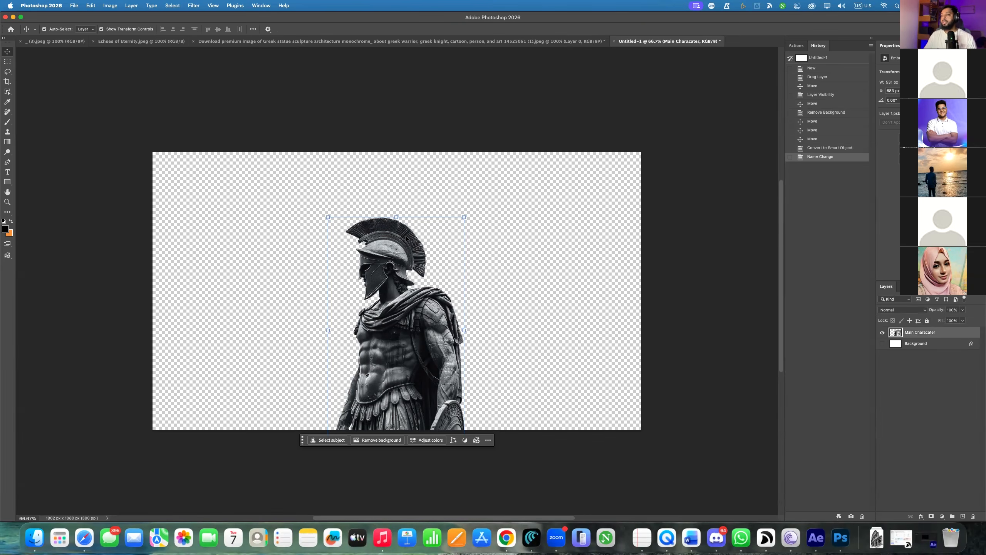
# Close the Greek statue source image without saving its changes
pyautogui.click(310, 43)
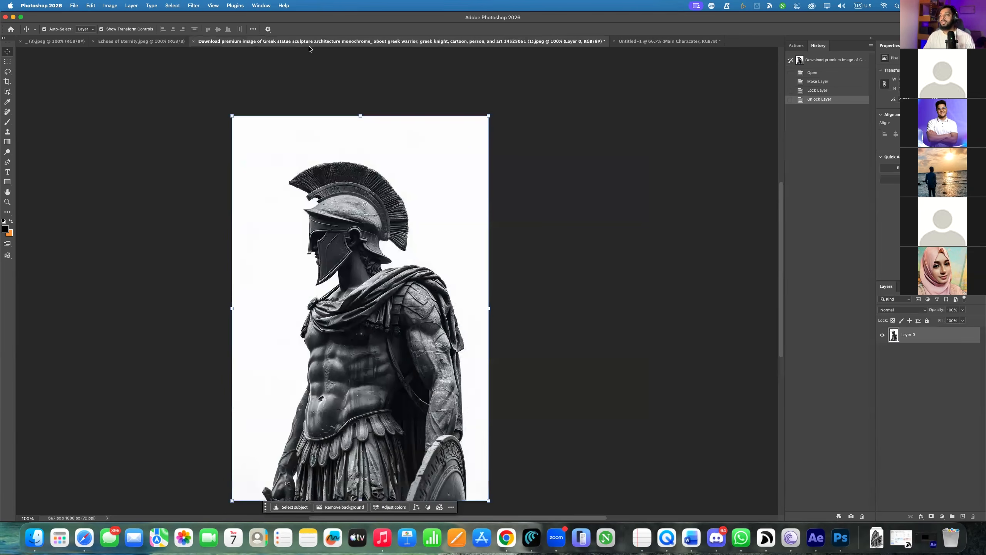
pyautogui.click(193, 42)
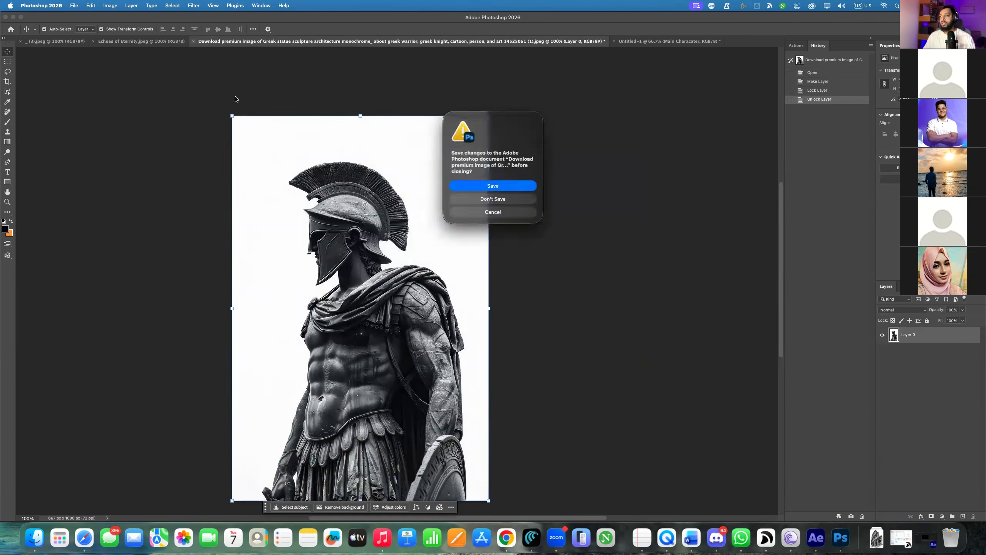
pyautogui.click(475, 199)
# Convert the background of Echoes of Eternity.jpeg to a normal layer and bring the pillar image into the Untitled-1 composition
pyautogui.click(142, 41)
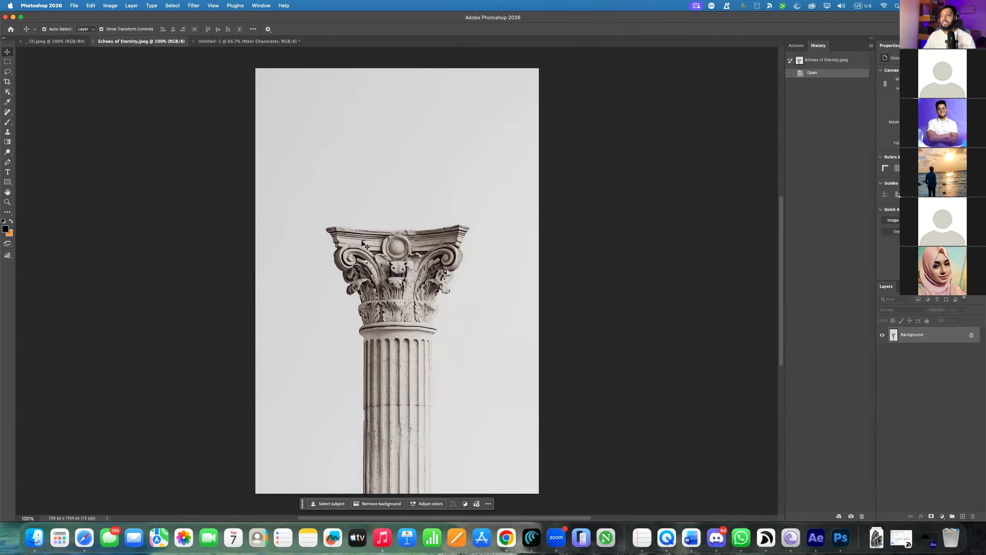
pyautogui.click(351, 221)
pyautogui.click(486, 226)
pyautogui.click(400, 189)
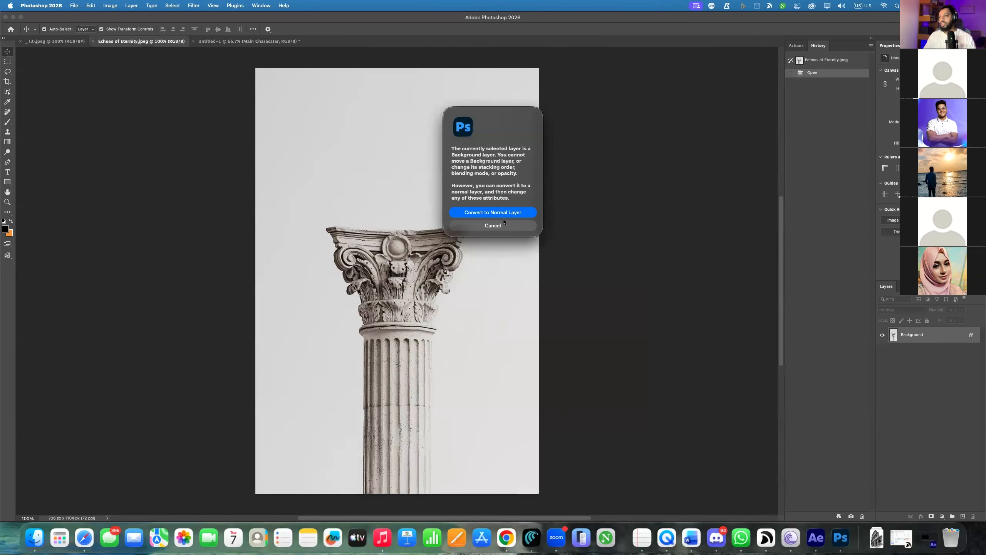
pyautogui.click(474, 213)
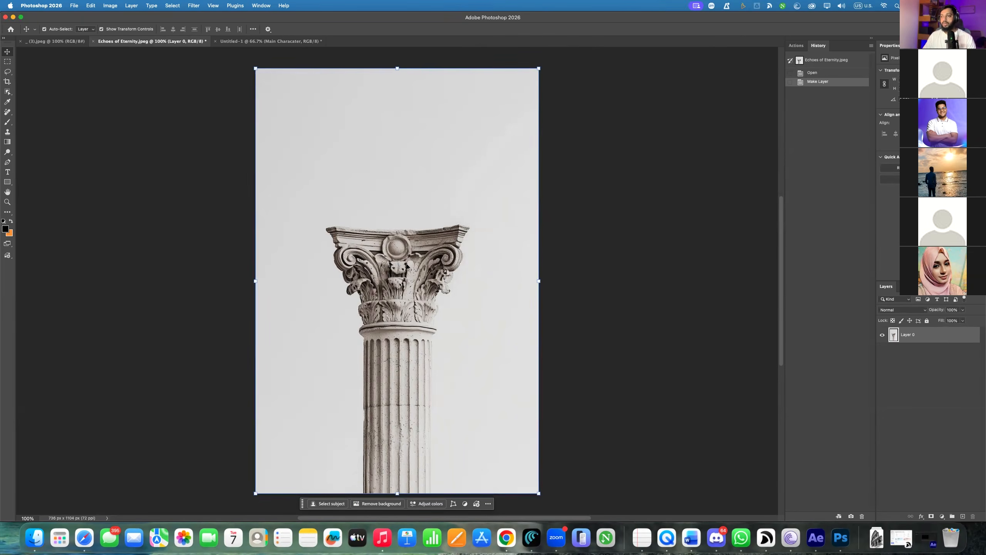
pyautogui.moveTo(336, 232); pyautogui.dragTo(303, 274)
pyautogui.moveTo(315, 333)
pyautogui.mouseDown()
pyautogui.moveTo(299, 319)
pyautogui.moveTo(296, 335)
pyautogui.mouseUp()
# Remove the pillar image's background and place the pillar to the right of the warrior
pyautogui.click(371, 440)
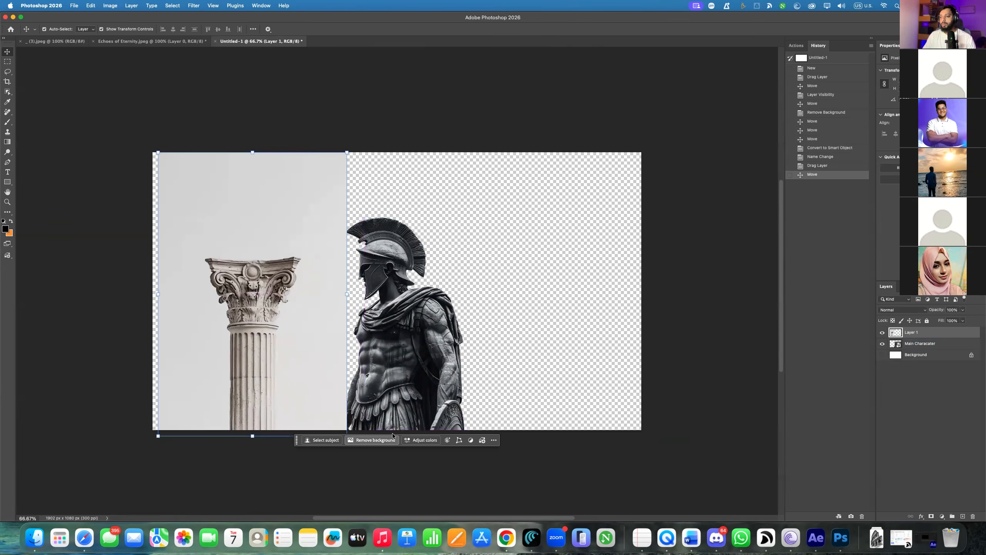
pyautogui.moveTo(245, 312); pyautogui.dragTo(512, 316)
pyautogui.moveTo(512, 316); pyautogui.dragTo(522, 316)
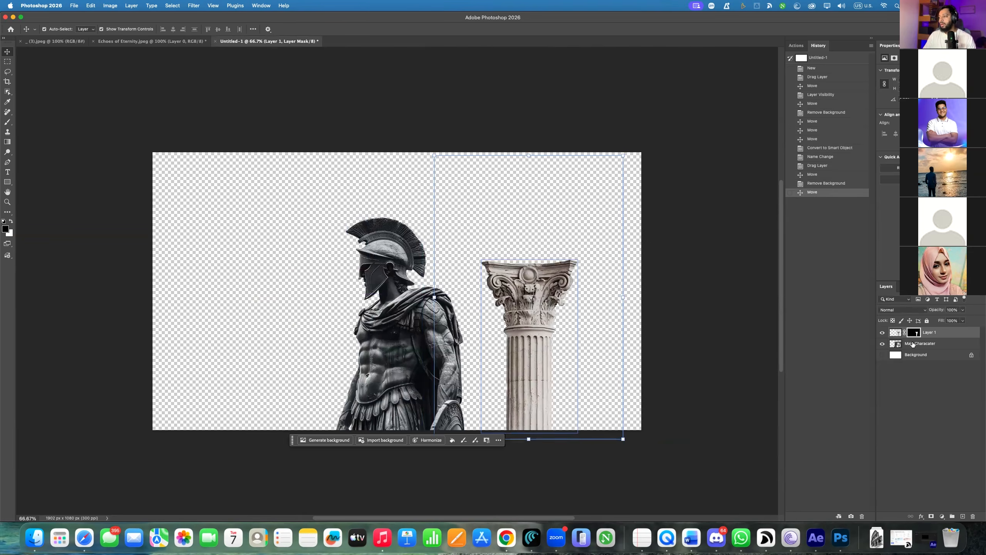
# Convert the pillar layer to a smart object and rename it "Pillar"
pyautogui.rightClick(925, 334)
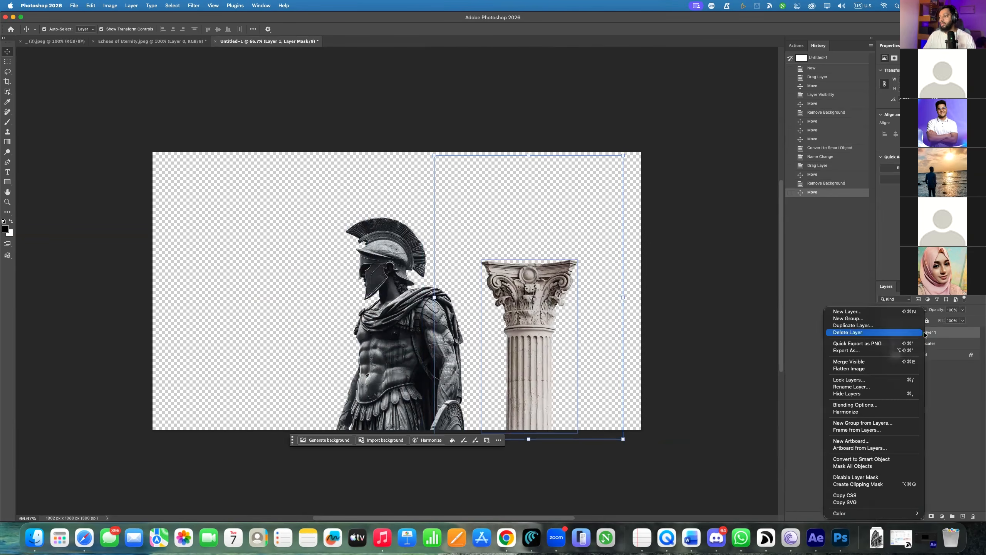
pyautogui.click(867, 460)
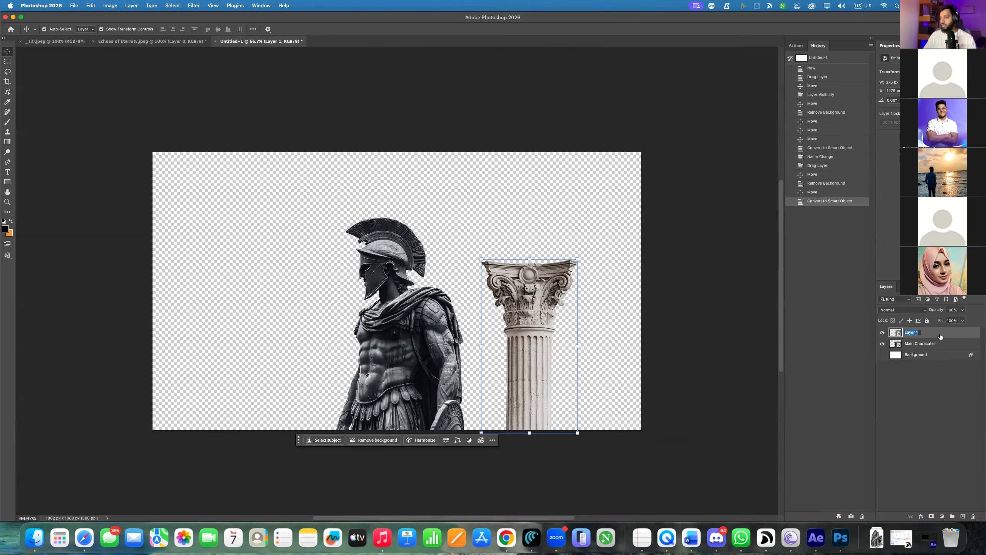
pyautogui.write('Pillar')
pyautogui.press('Return')
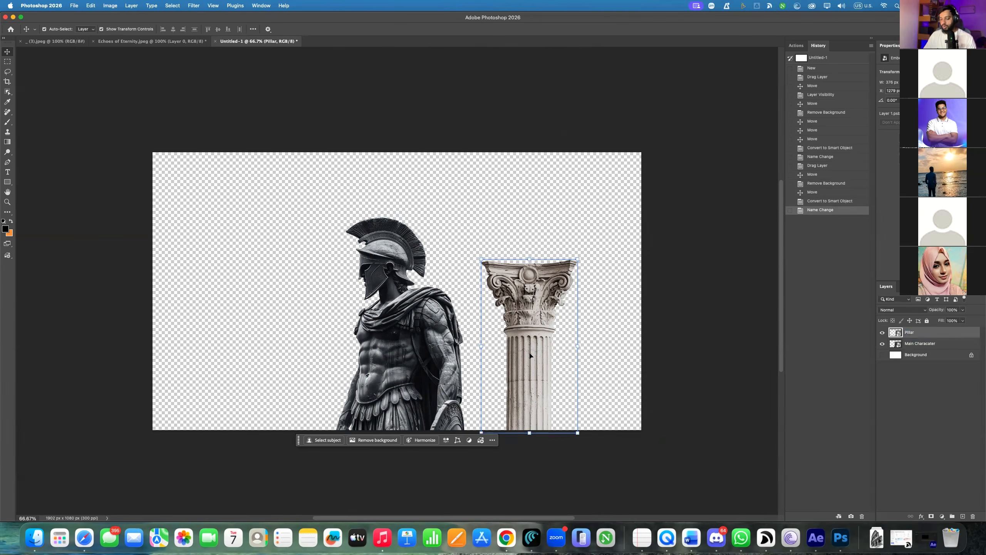
# Duplicate the pillar and place the copy to the left of the warrior
pyautogui.moveTo(540, 356); pyautogui.dragTo(278, 354)
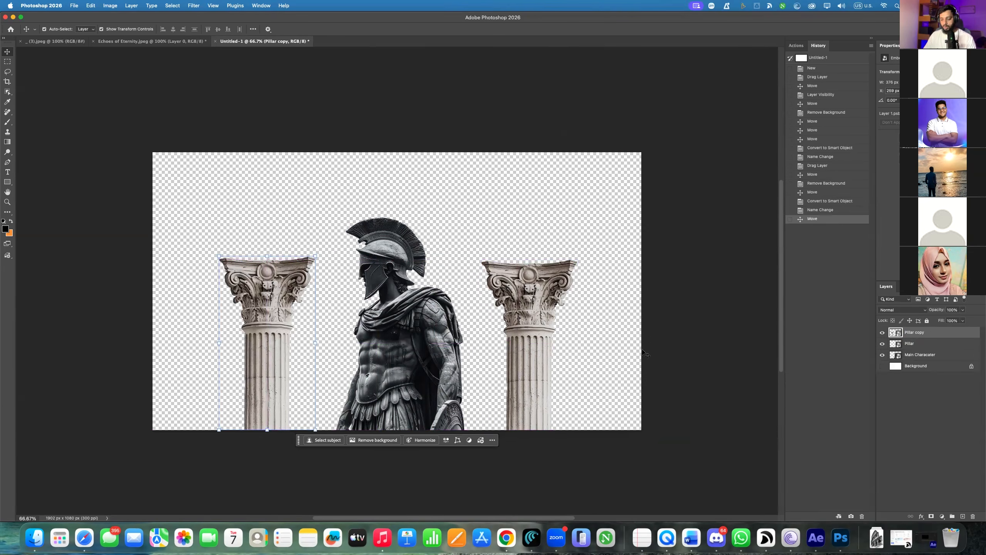
pyautogui.press('super+z')
pyautogui.moveTo(500, 341); pyautogui.dragTo(323, 336)
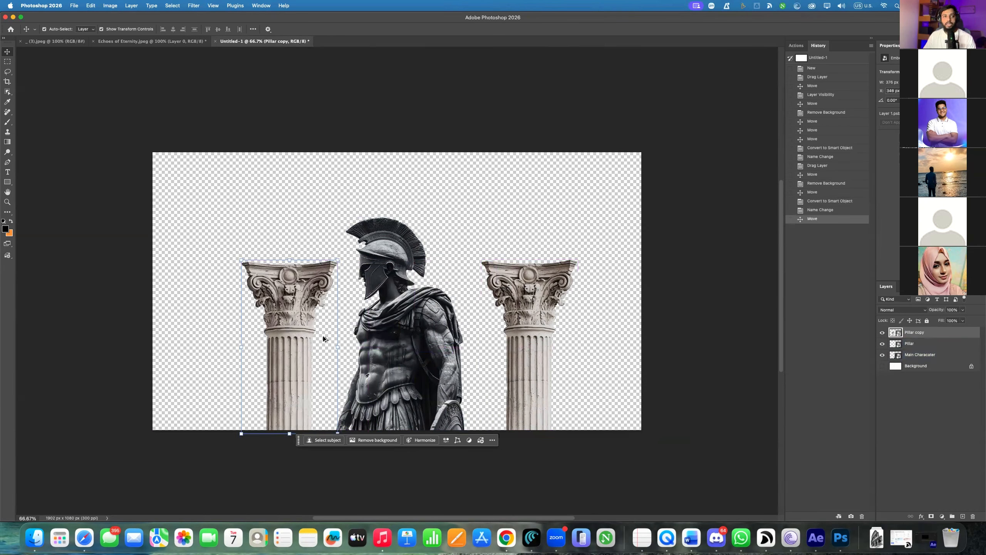
# Rename the copied pillar layer to "Pillar 2"
pyautogui.click(926, 332)
pyautogui.press('BackSpace')
pyautogui.press('BackSpace')
pyautogui.press('BackSpace')
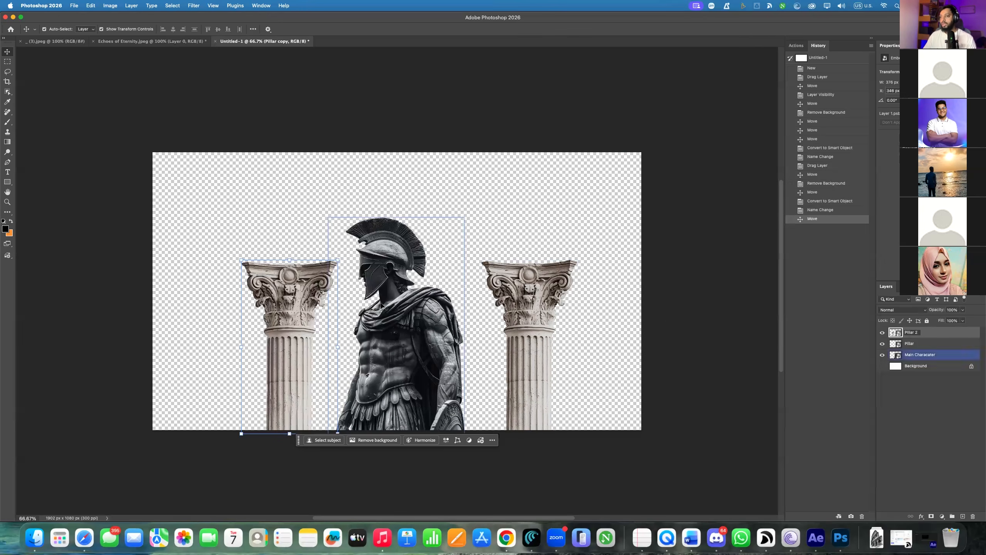
pyautogui.write('2')
pyautogui.press('Return')
# Shift the left pillar slightly outward from the warrior and lower on the canvas
pyautogui.moveTo(309, 290); pyautogui.dragTo(268, 310)
pyautogui.click(524, 305)
pyautogui.moveTo(525, 311); pyautogui.dragTo(525, 311)
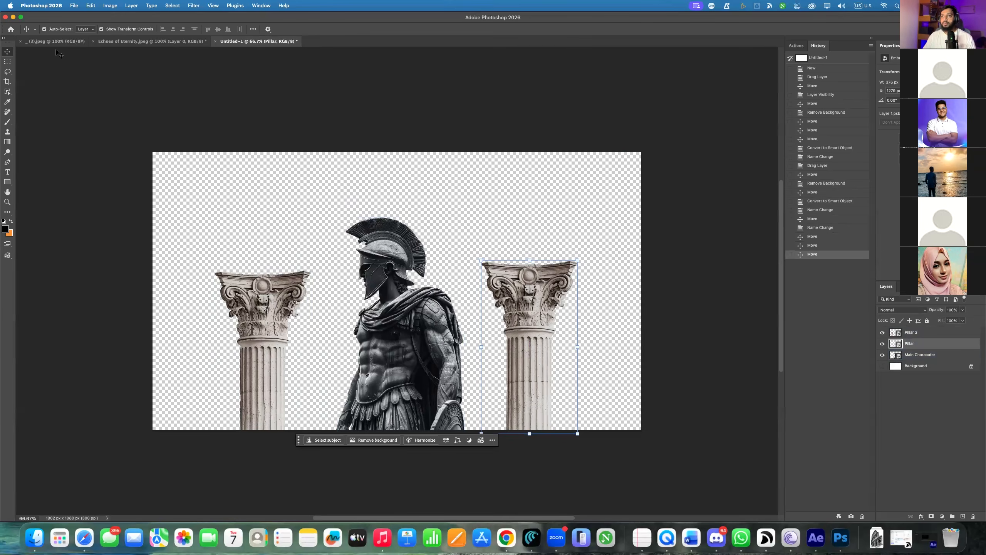
# Close Echoes of Eternity.jpeg without saving its changes
pyautogui.click(151, 41)
pyautogui.press('super+w')
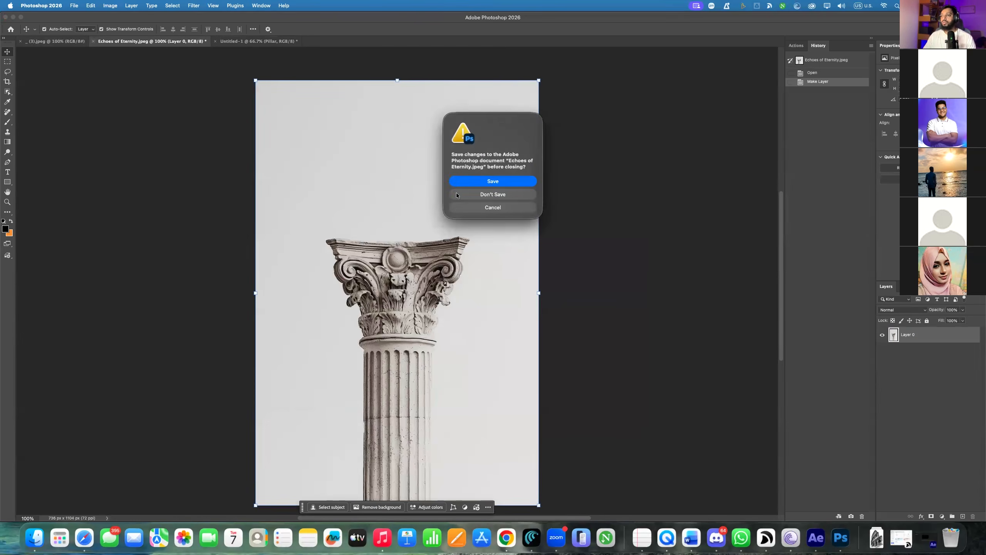
pyautogui.click(460, 196)
# Remove the background from the colosseum photo in its own document
pyautogui.click(49, 42)
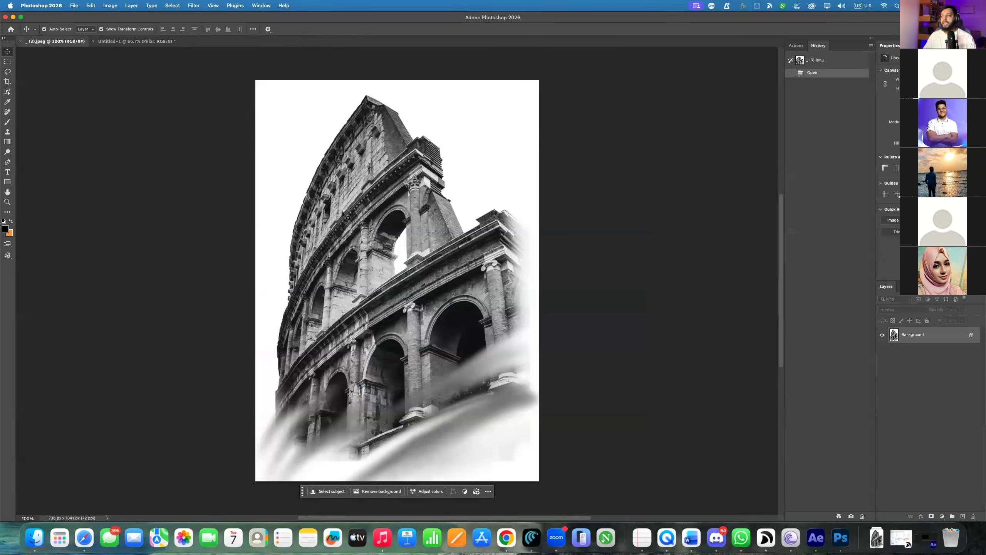
pyautogui.click(377, 491)
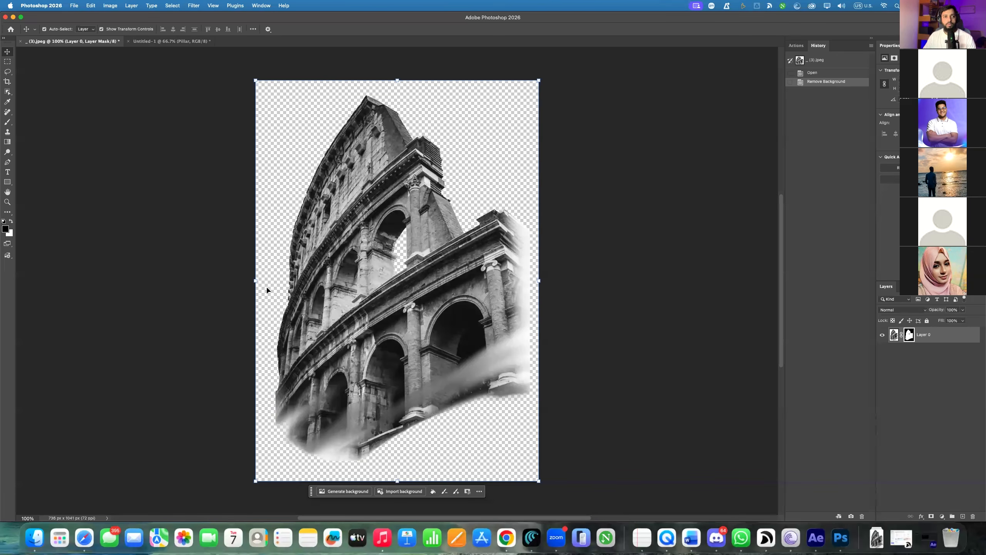
pyautogui.press('super+z')
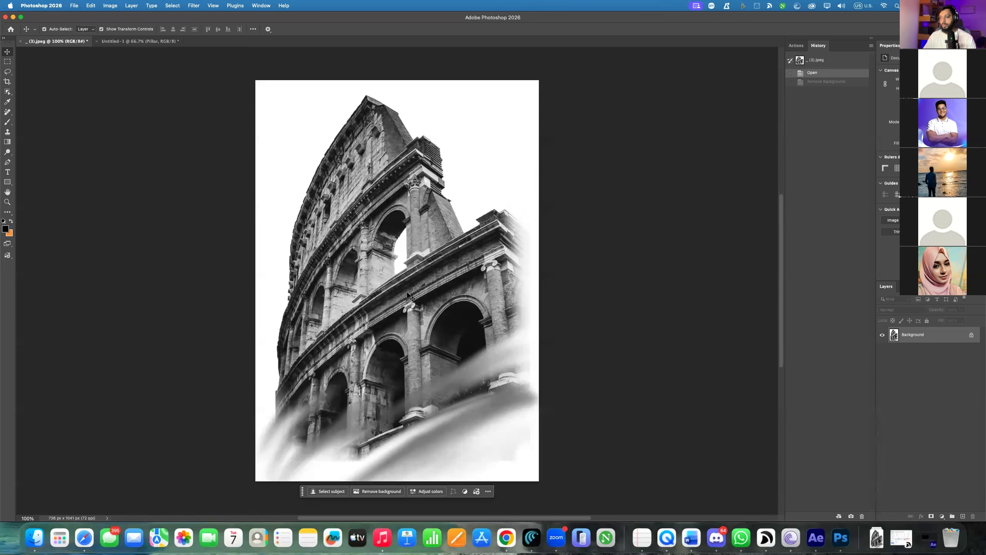
pyautogui.click(368, 492)
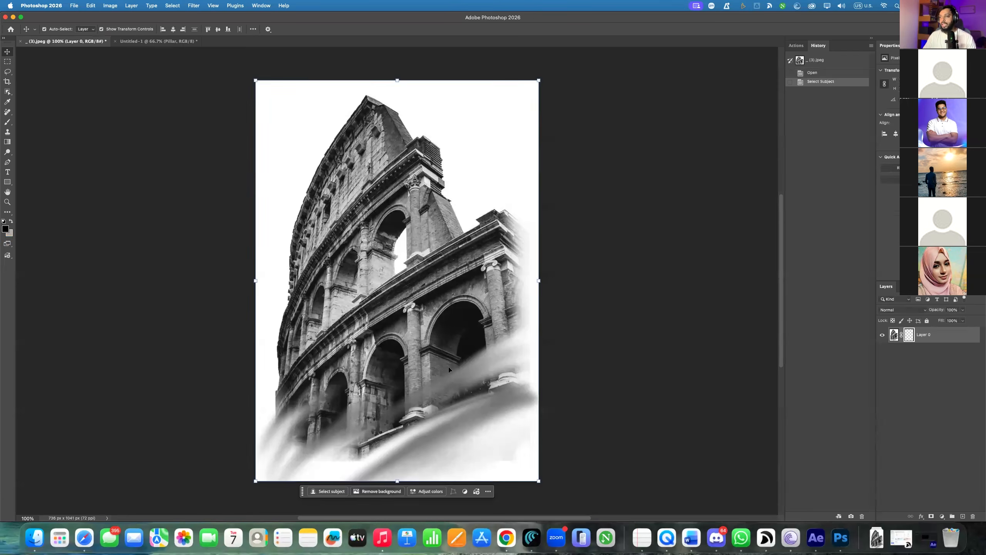
# Bring the cut-out colosseum into the Untitled-1 composition and order its layer directly beneath Main Characater
pyautogui.moveTo(449, 370); pyautogui.dragTo(282, 147)
pyautogui.moveTo(188, 69); pyautogui.dragTo(382, 258)
pyautogui.moveTo(956, 354); pyautogui.dragTo(937, 378)
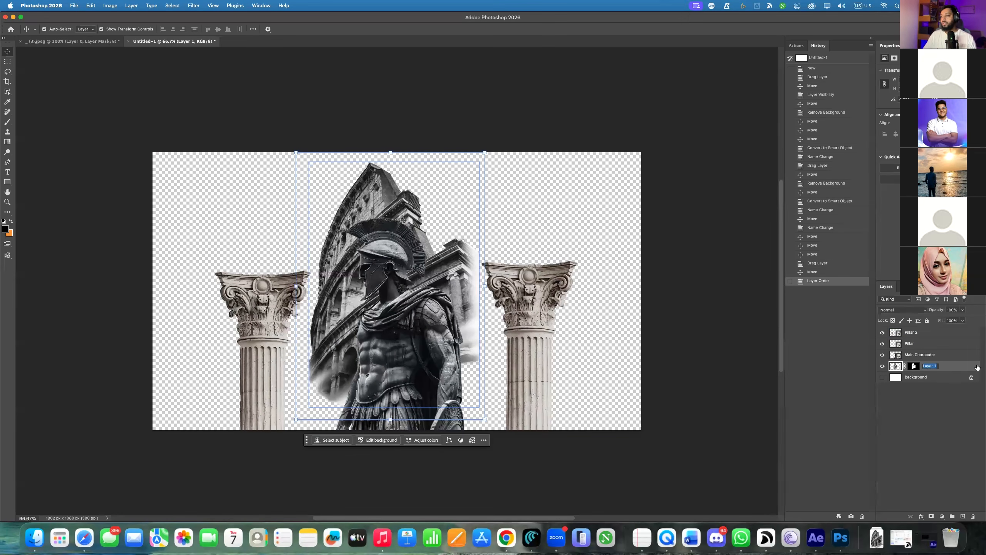
# Rename the colosseum layer to "colosiam" and convert it to a smart object
pyautogui.write('J')
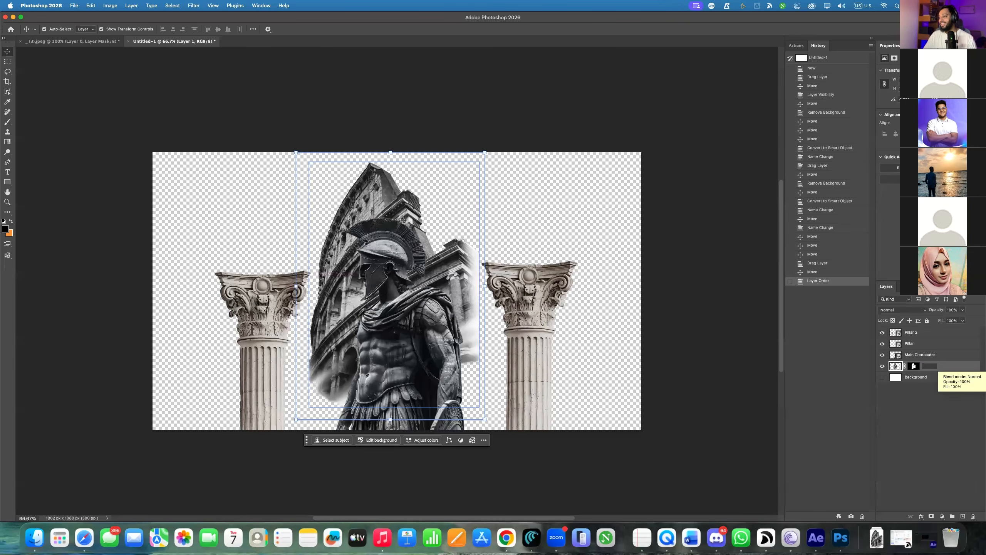
pyautogui.write('are')
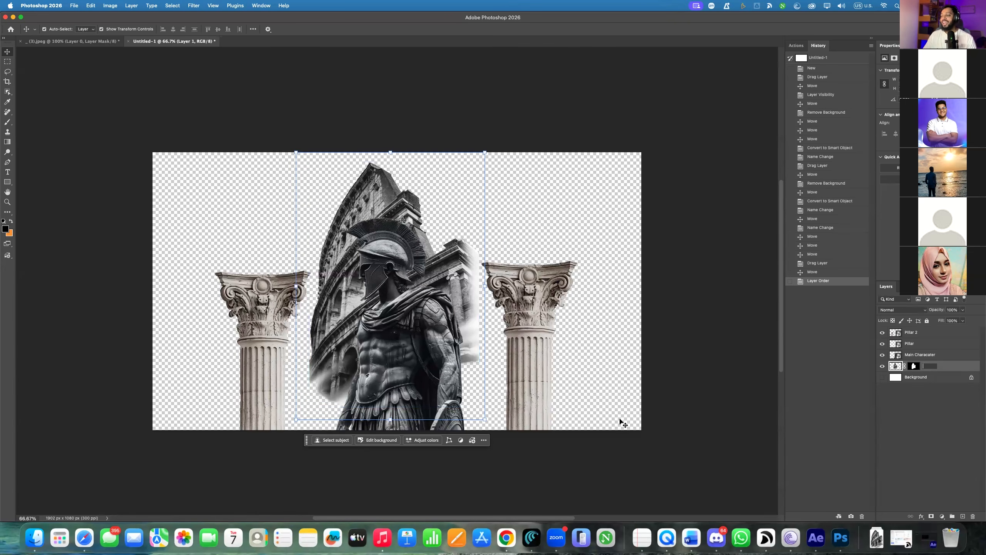
pyautogui.write('en')
pyautogui.press('BackSpace')
pyautogui.press('BackSpace')
pyautogui.write('a')
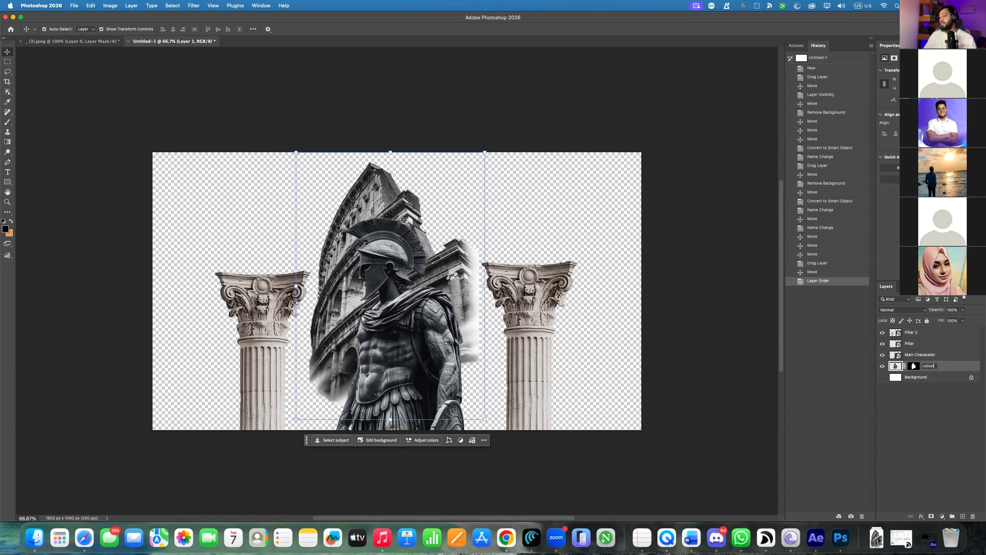
pyautogui.press('Return')
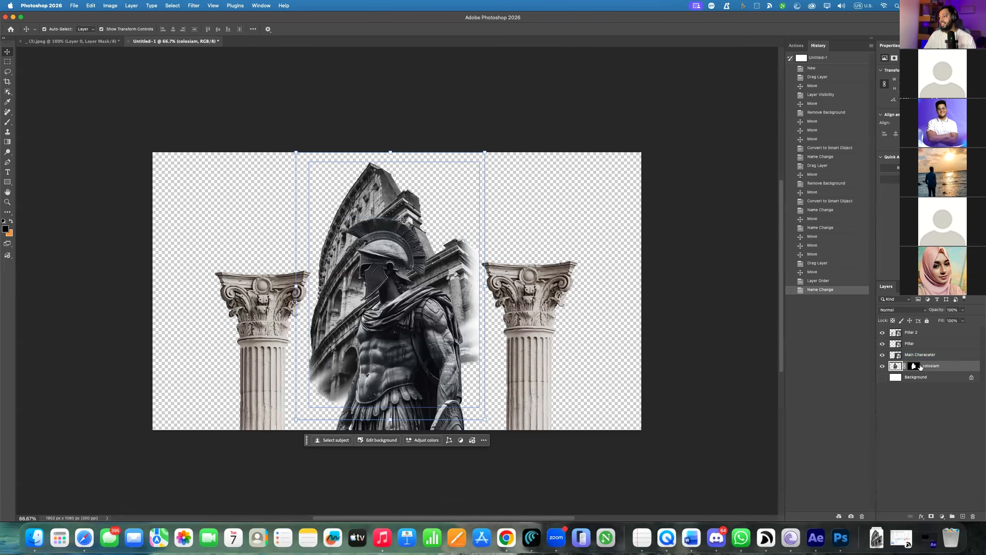
pyautogui.rightClick(918, 368)
pyautogui.click(857, 458)
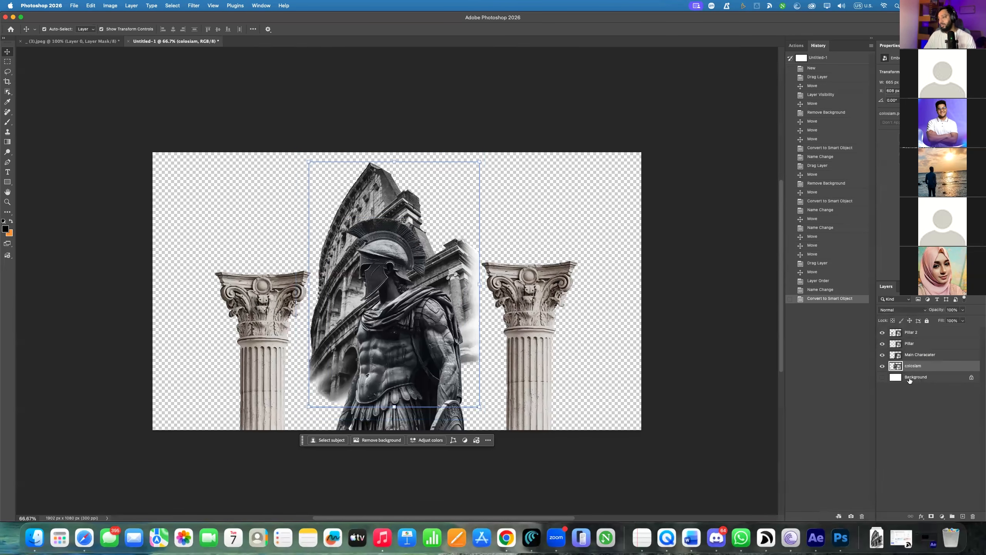
# Scale the colosseum to about 137% and center it behind the warrior between the two pillars
pyautogui.click(192, 305)
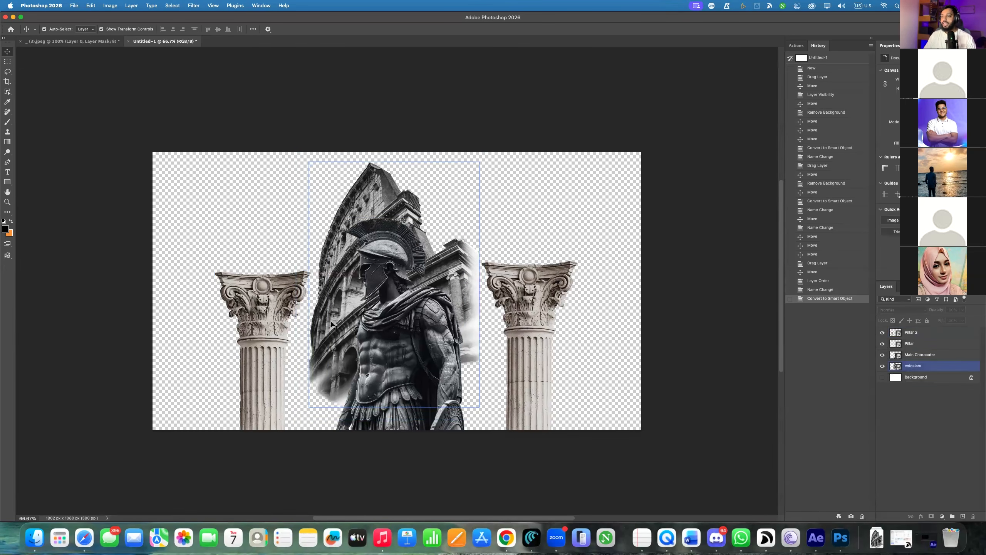
pyautogui.click(463, 372)
pyautogui.moveTo(481, 408); pyautogui.dragTo(542, 497)
pyautogui.moveTo(498, 376); pyautogui.dragTo(466, 365)
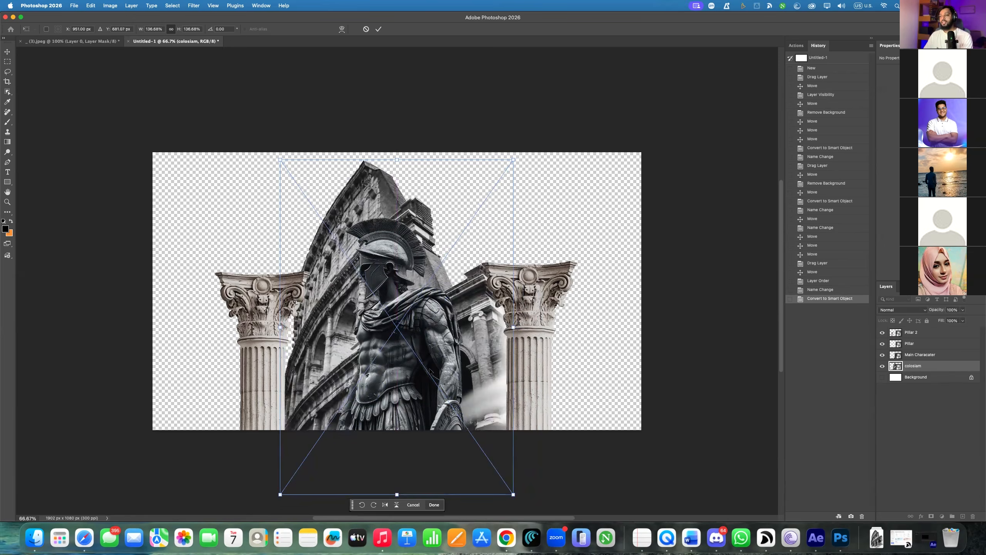
pyautogui.press('Return')
pyautogui.moveTo(386, 273); pyautogui.dragTo(385, 283)
pyautogui.moveTo(383, 195); pyautogui.dragTo(382, 194)
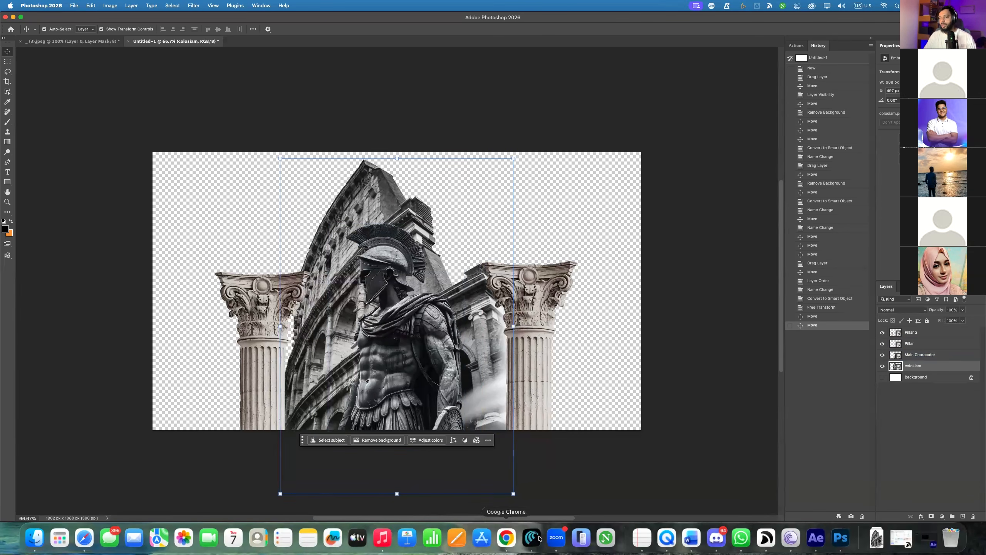
# Switch to Google Chrome, choose the presenter's browser profile and open pinterest.com
pyautogui.click(507, 538)
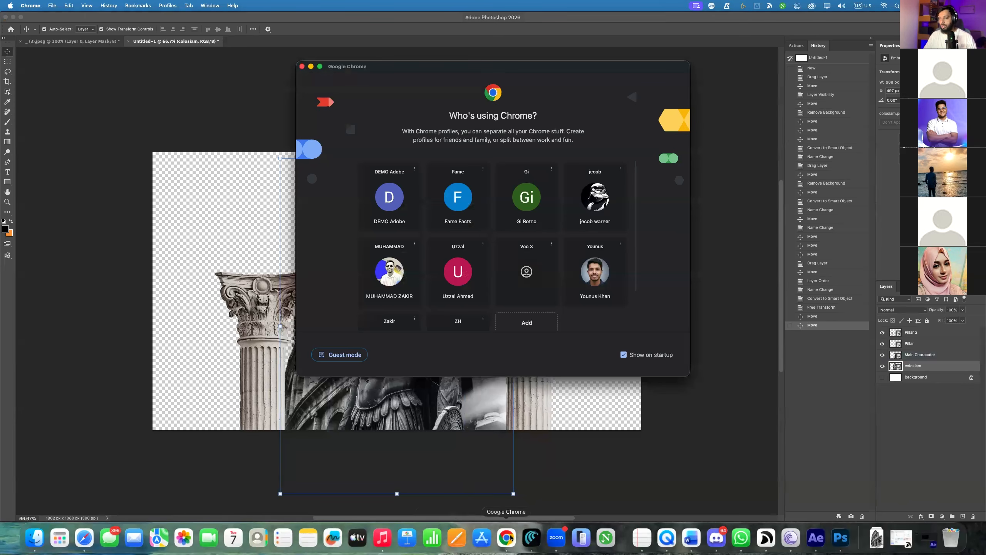
pyautogui.scroll(-2, 389, 272)
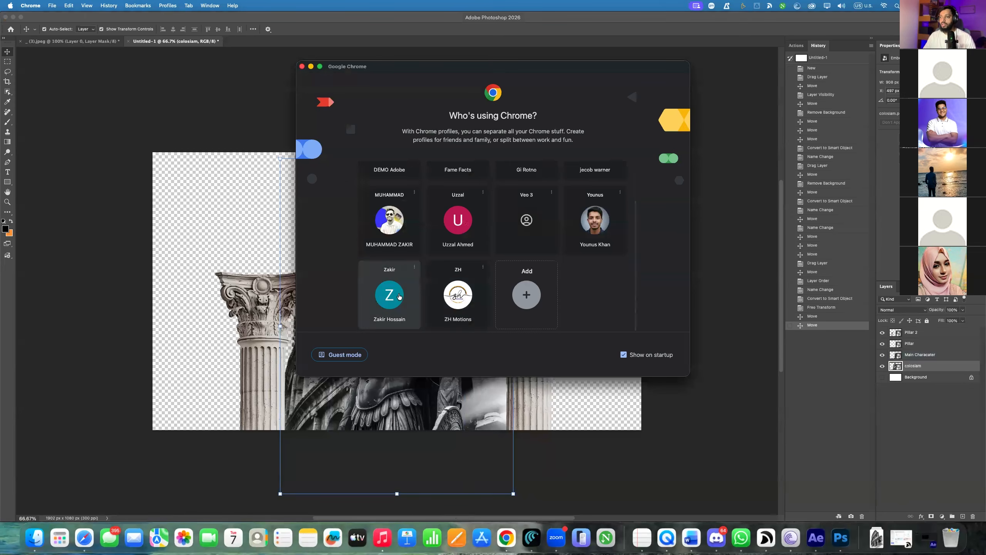
pyautogui.click(388, 292)
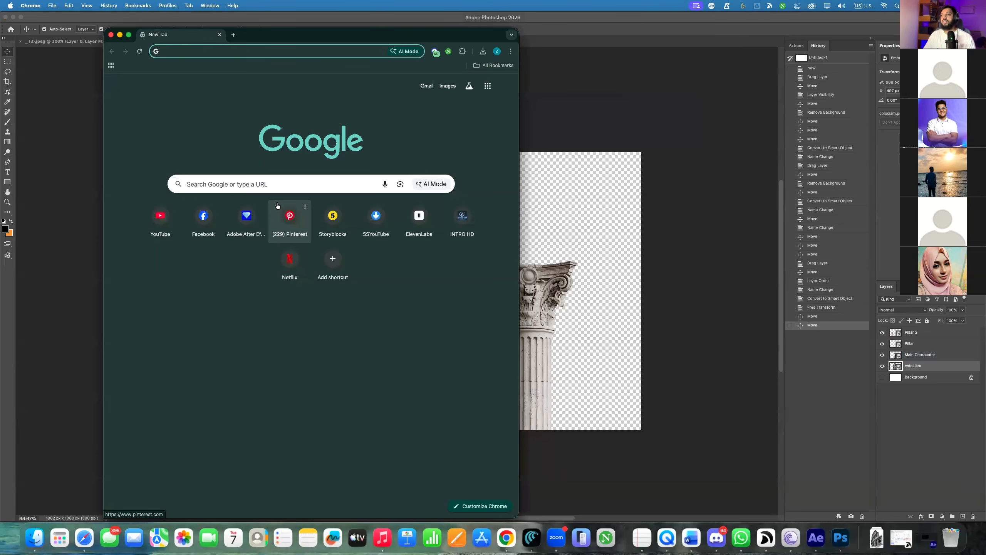
pyautogui.write('p')
pyautogui.press('Return')
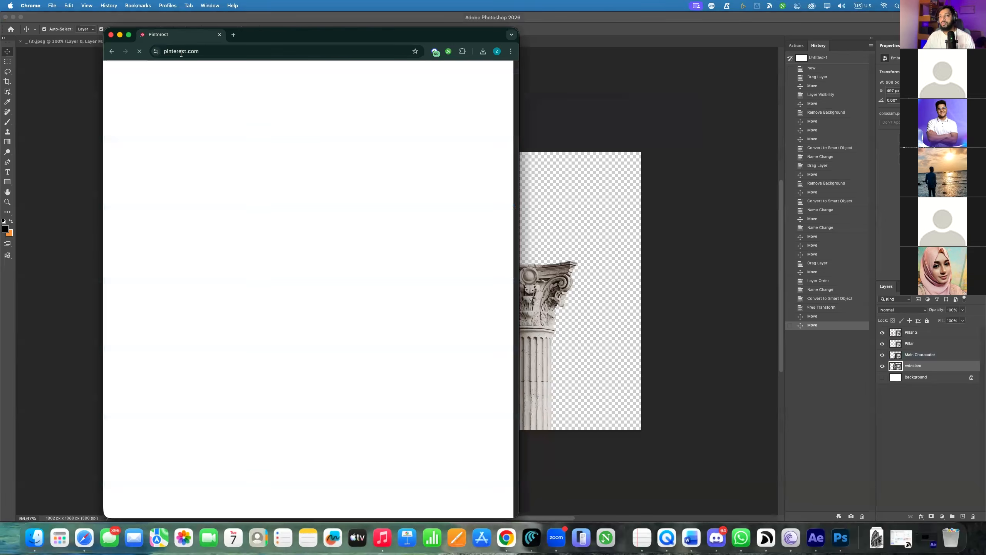
# Browse the Pinterest home feed for Greek and Roman temple, pillar and colosseum images
pyautogui.click(129, 35)
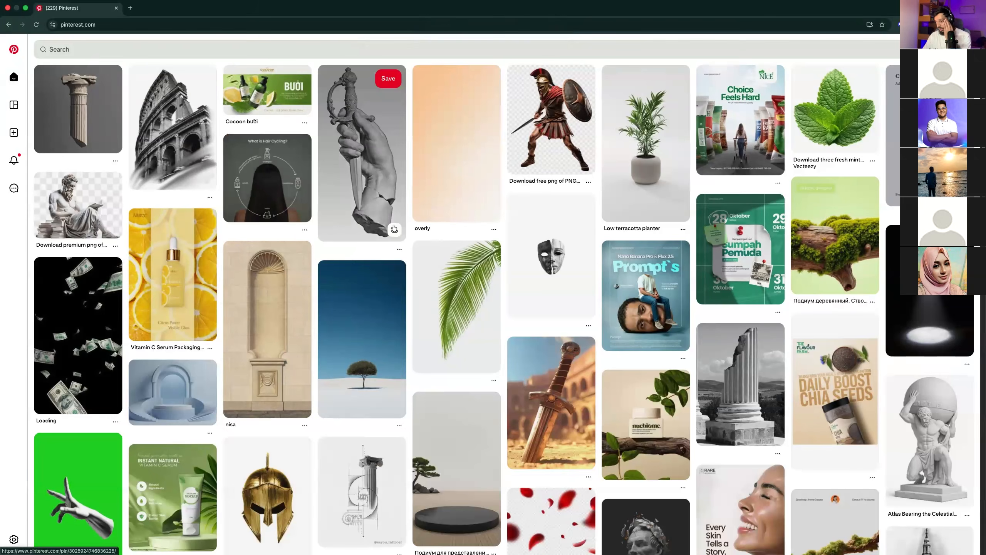
pyautogui.scroll(-5, 392, 235)
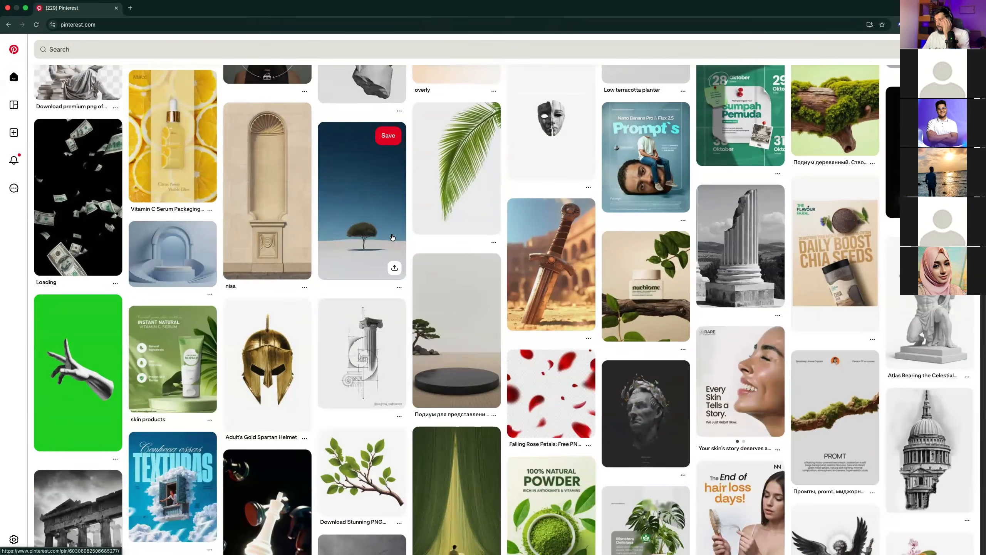
pyautogui.scroll(-8, 390, 236)
pyautogui.scroll(-16, 389, 236)
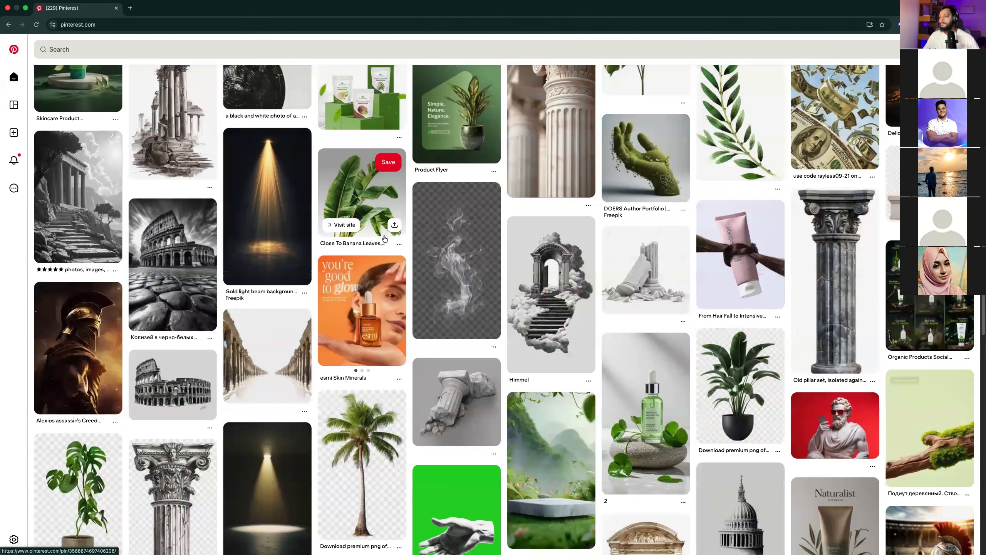
pyautogui.scroll(-11, 384, 237)
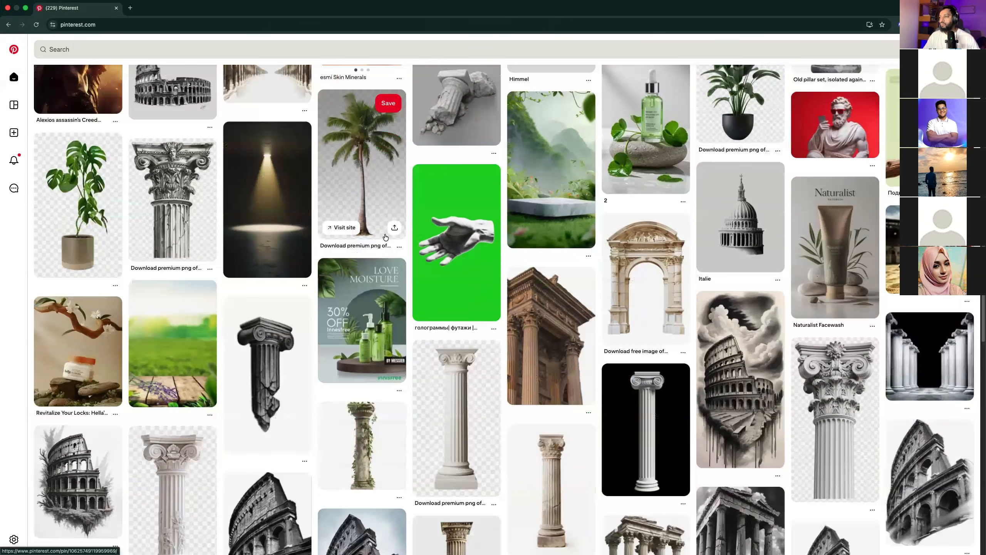
pyautogui.scroll(-10, 385, 236)
pyautogui.scroll(-20, 385, 236)
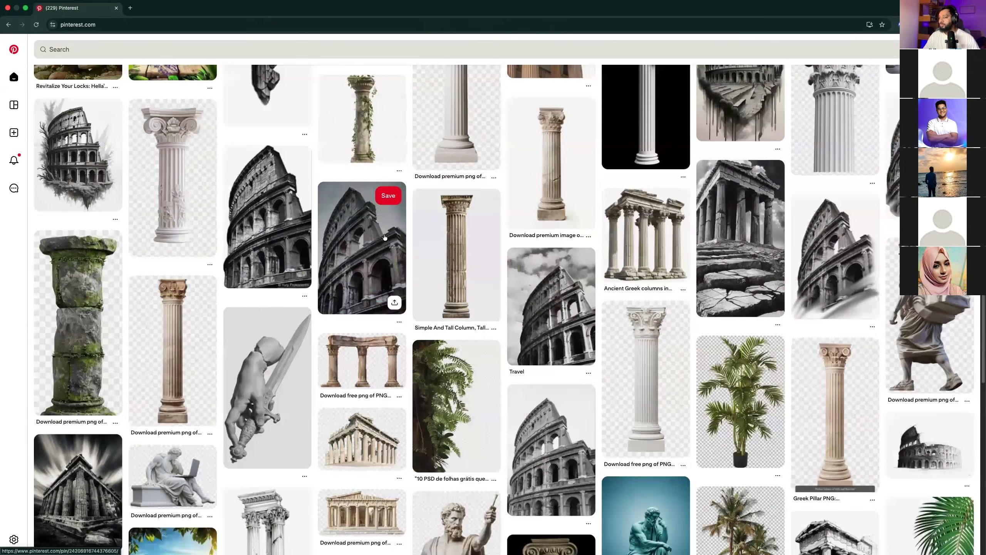
pyautogui.scroll(10, 384, 240)
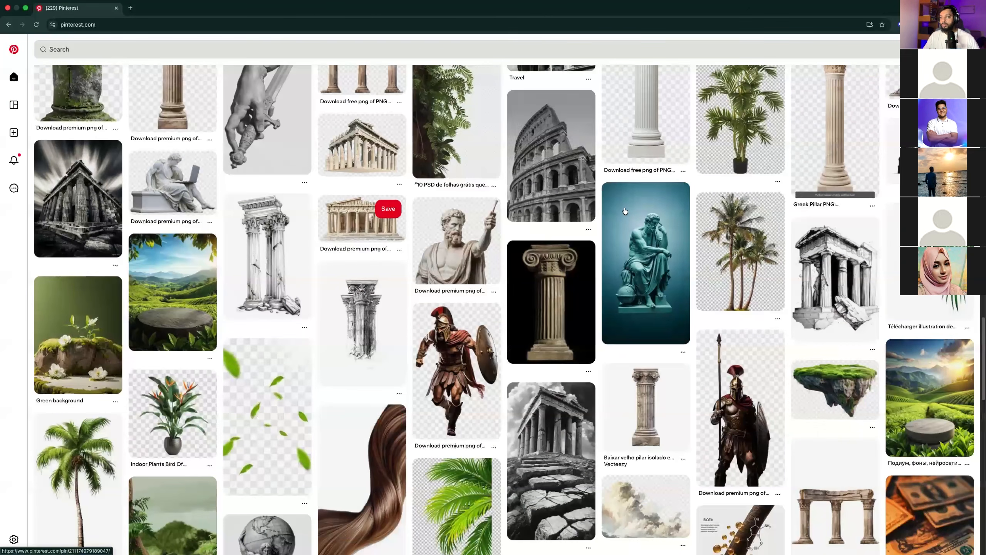
# Open the black-and-white Greek temple pin and browse its related images of temples, ruins and statues
pyautogui.click(93, 197)
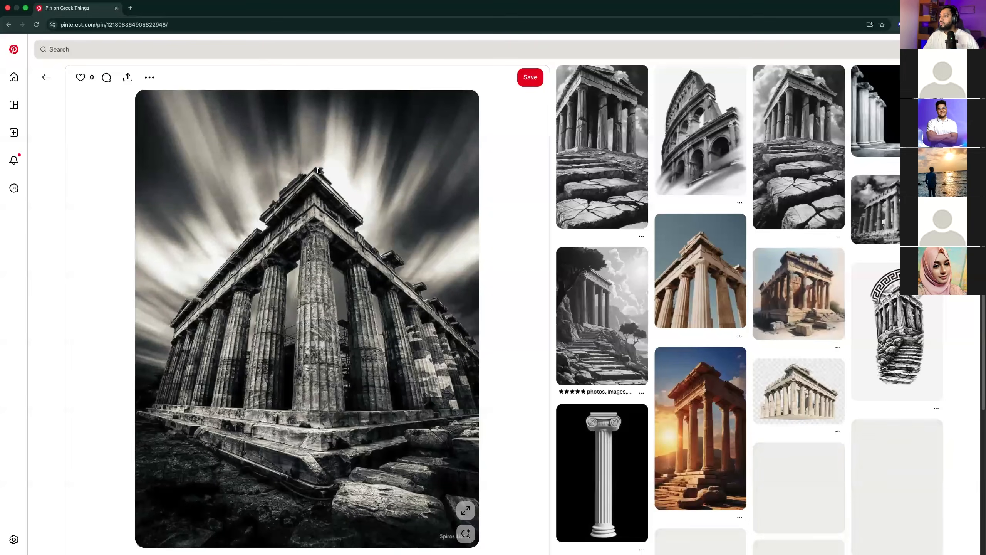
pyautogui.scroll(-4, 675, 193)
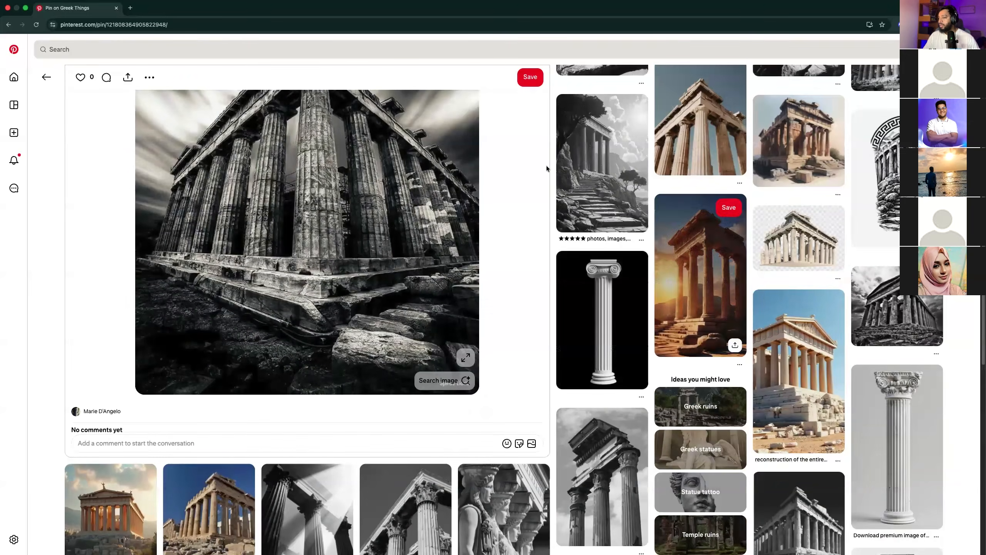
pyautogui.scroll(-3, 551, 218)
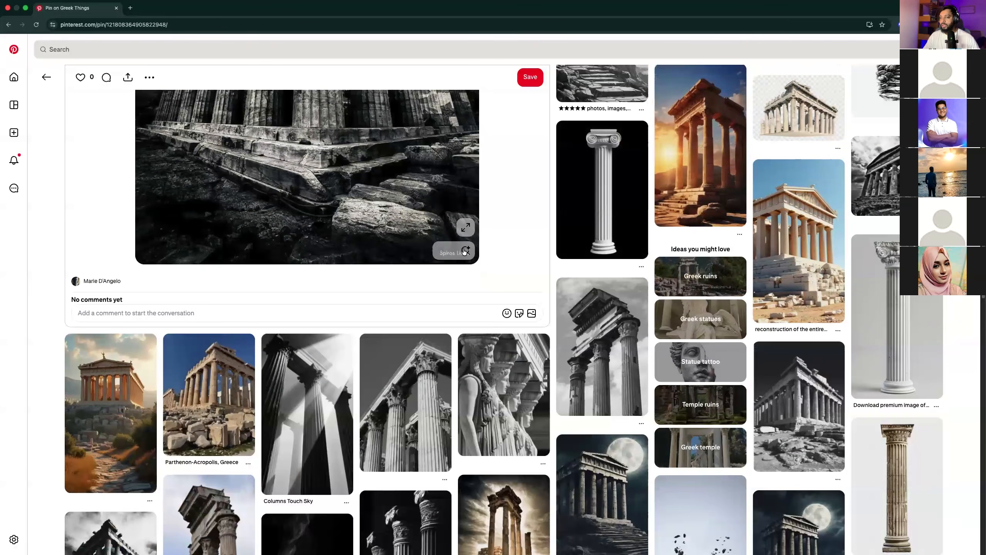
pyautogui.scroll(-8, 542, 237)
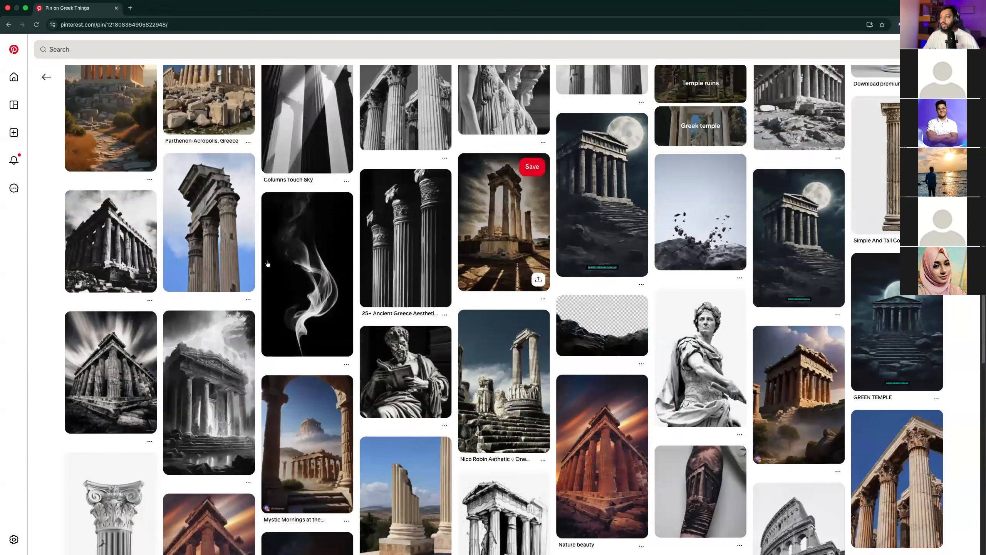
pyautogui.scroll(-6, 370, 255)
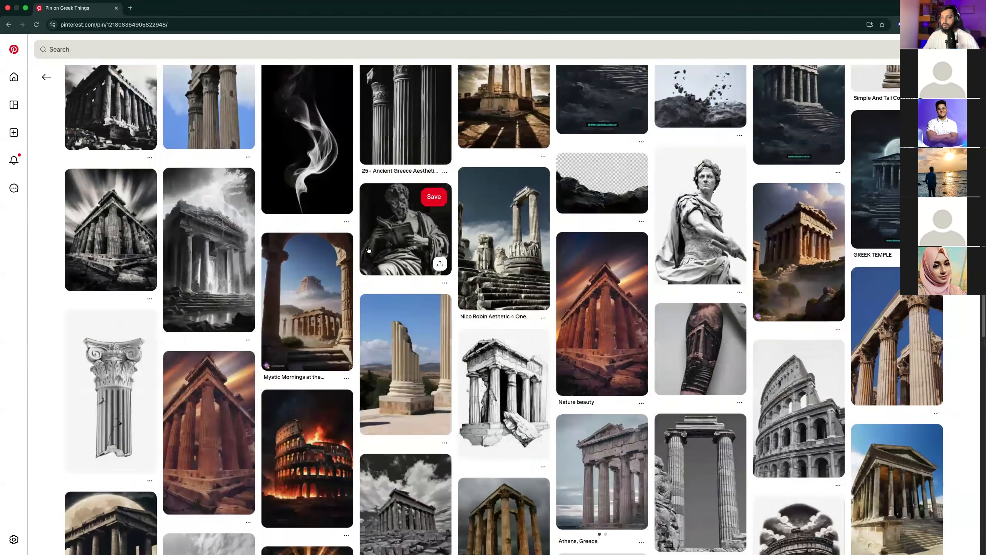
pyautogui.scroll(-9, 312, 299)
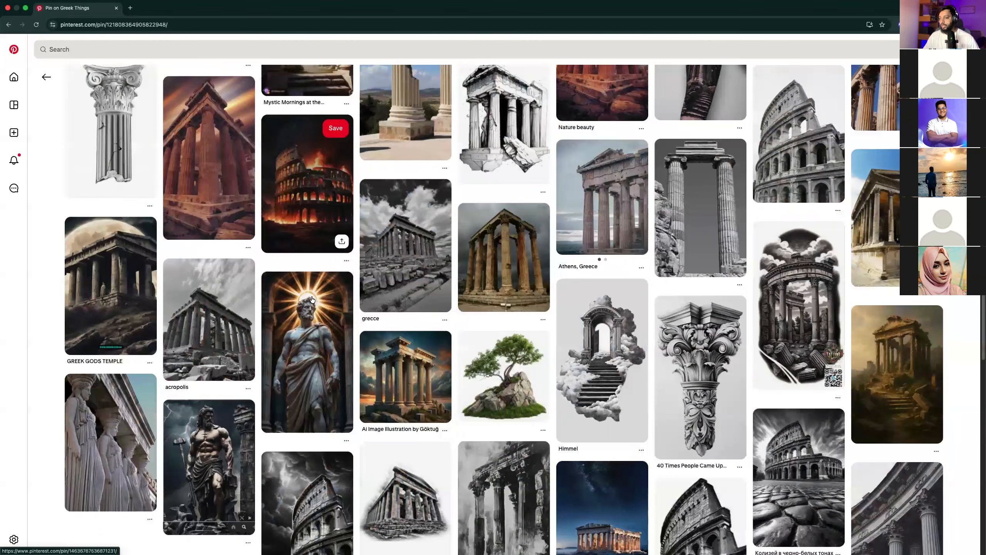
pyautogui.scroll(-15, 311, 295)
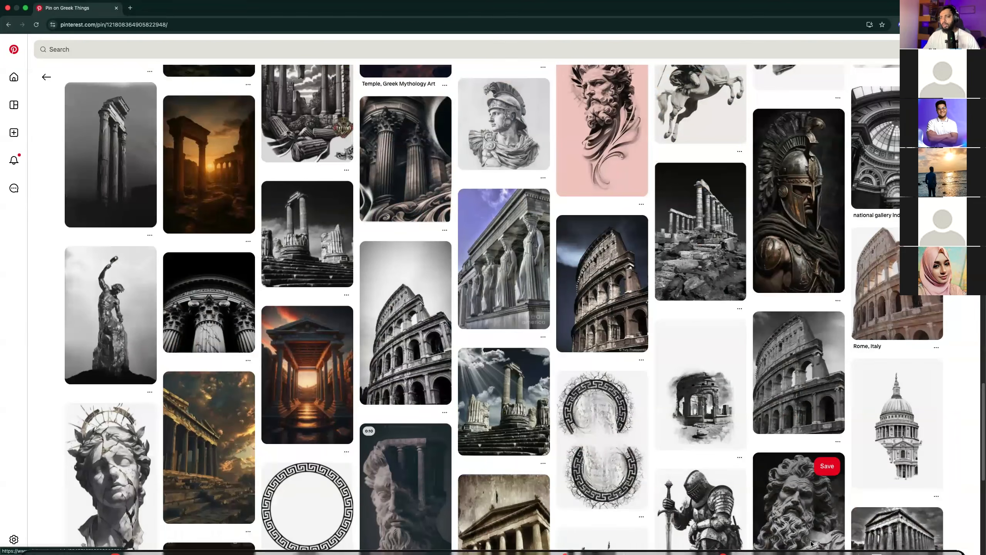
# Switch back to Photoshop and start saving the composition, choosing the 3d Class folder on the Desktop as the location
pyautogui.click(840, 549)
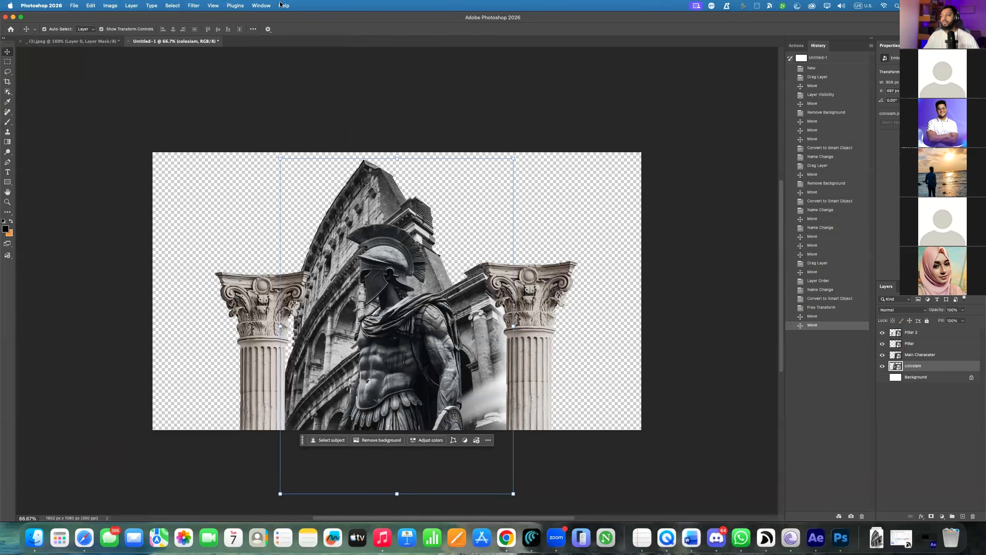
pyautogui.click(295, 112)
pyautogui.click(79, 6)
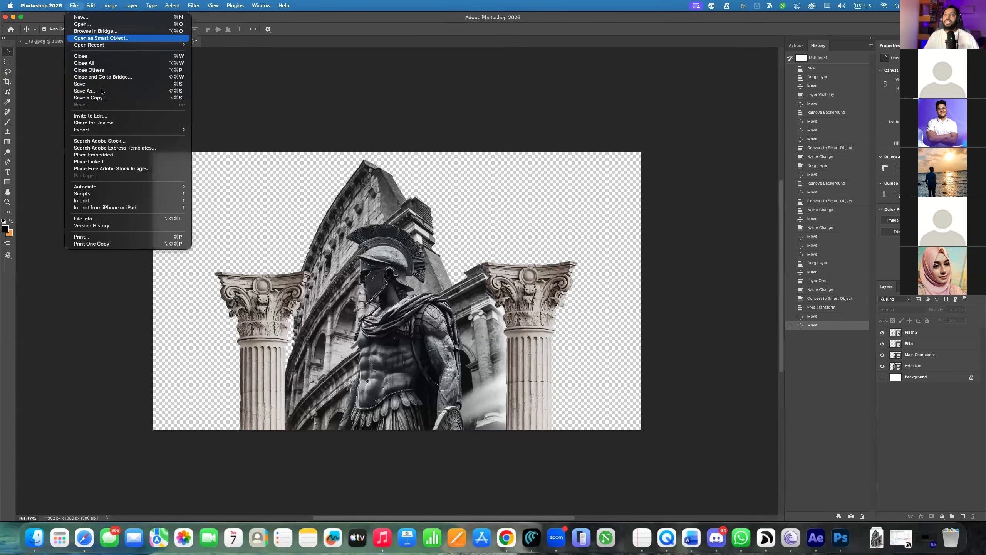
pyautogui.click(91, 84)
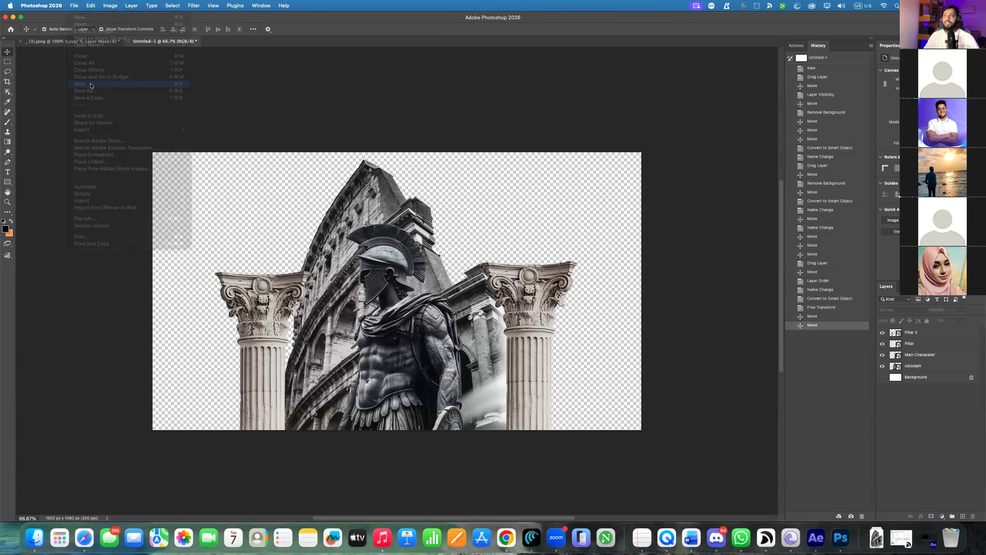
pyautogui.click(349, 160)
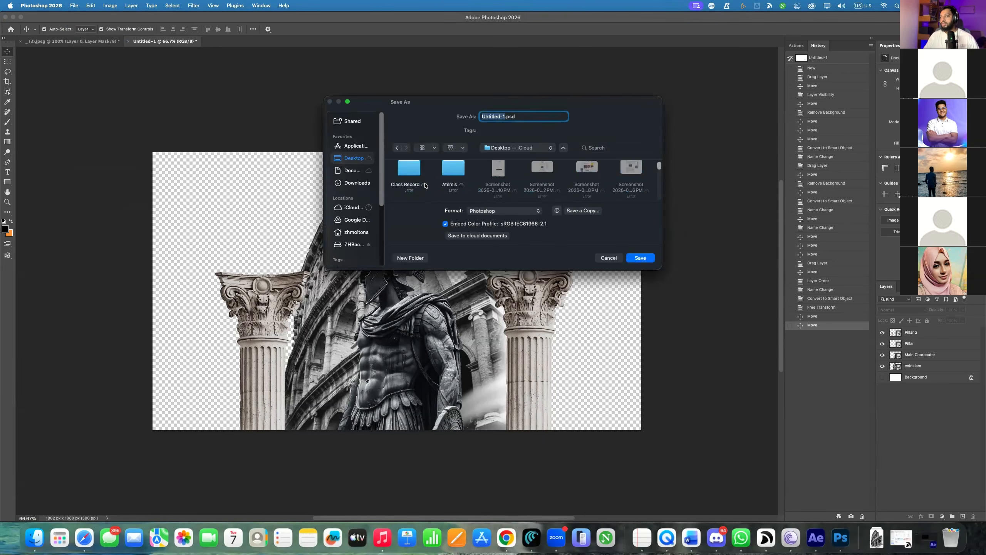
pyautogui.doubleClick(414, 177)
pyautogui.click(396, 148)
pyautogui.doubleClick(458, 177)
pyautogui.scroll(-1, 472, 161)
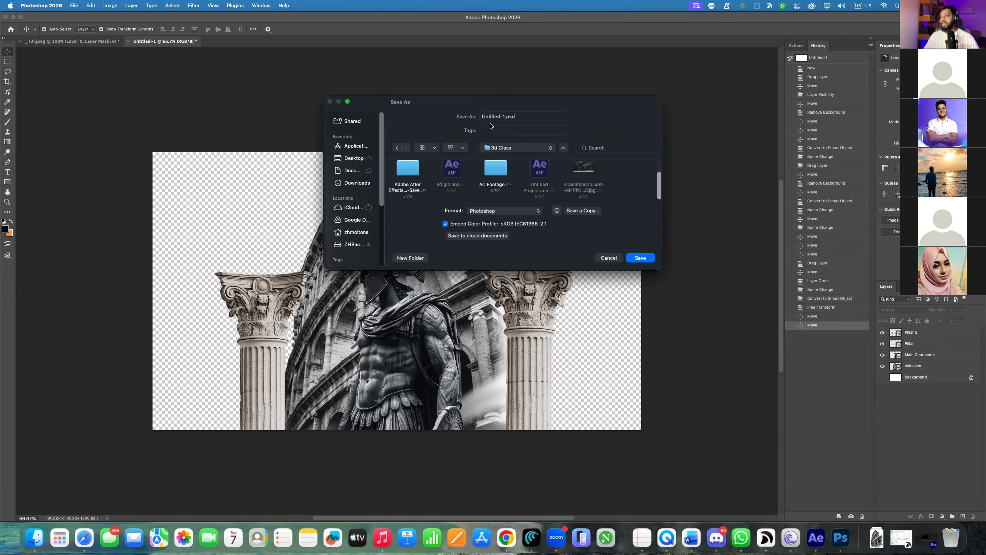
# Name the file Ancient Comp and save it in Photoshop format with Maximize Compatibility enabled
pyautogui.press('Tab')
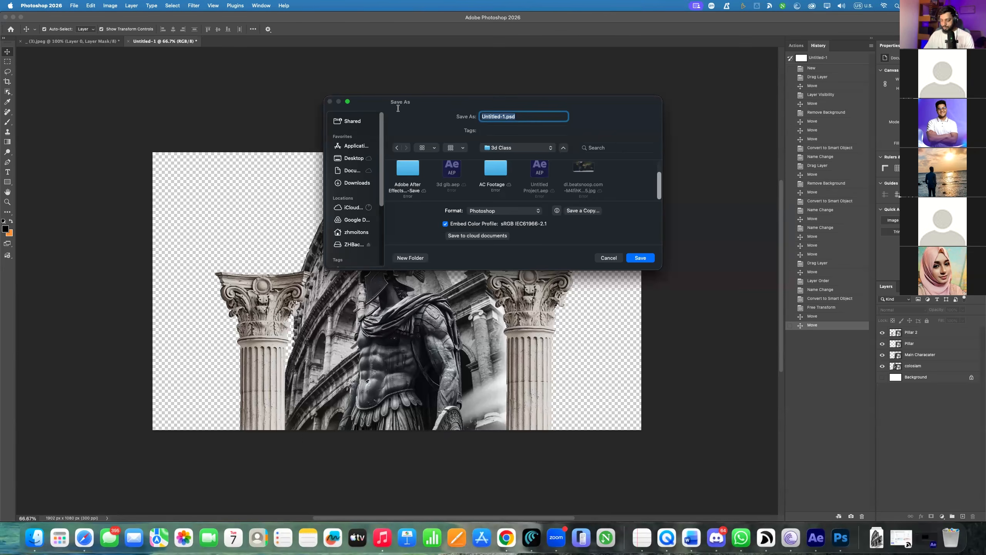
pyautogui.write('Ani')
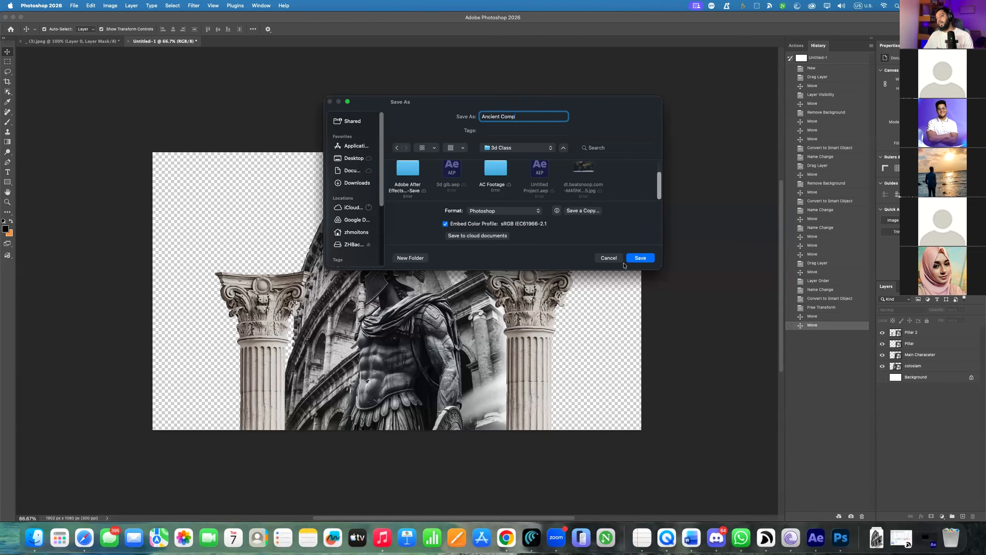
pyautogui.click(640, 258)
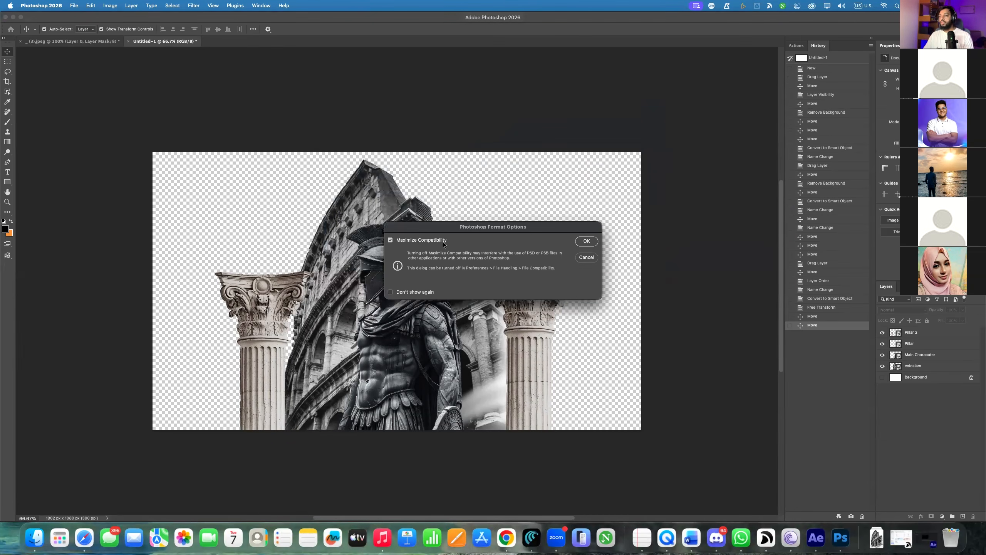
pyautogui.click(593, 247)
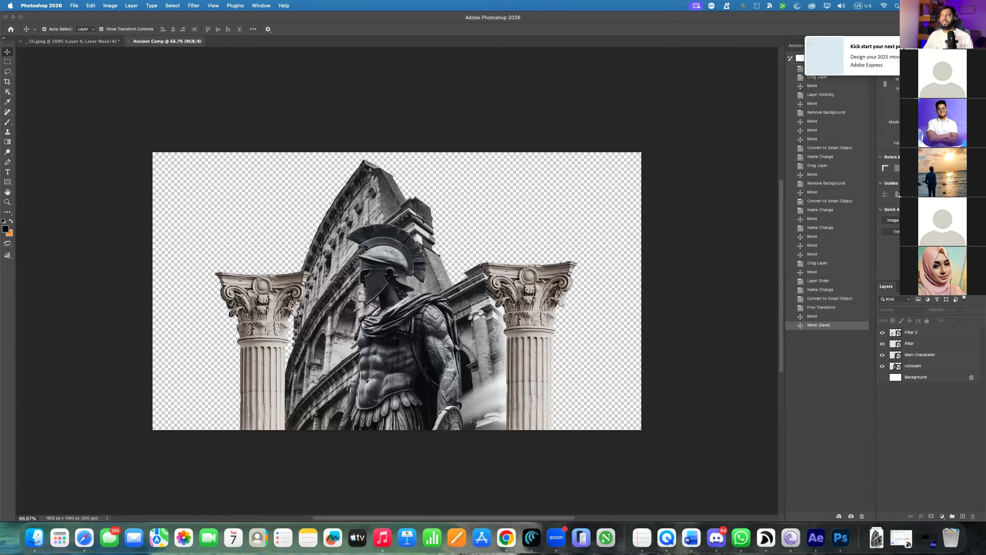
# Switch to After Effects and delete both old compositions and the MP4 footage from the project
pyautogui.click(6, 17)
pyautogui.click(518, 194)
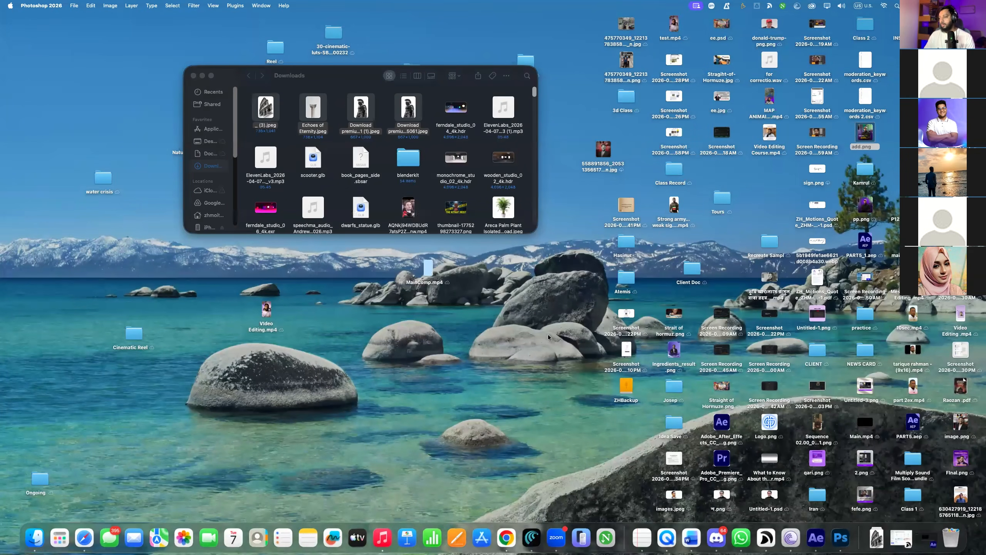
pyautogui.click(819, 544)
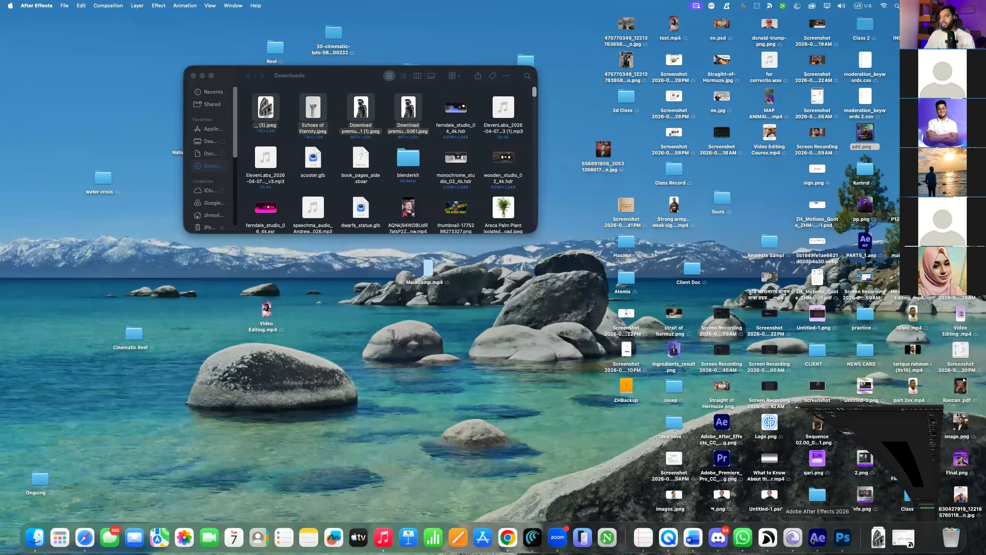
pyautogui.click(28, 116)
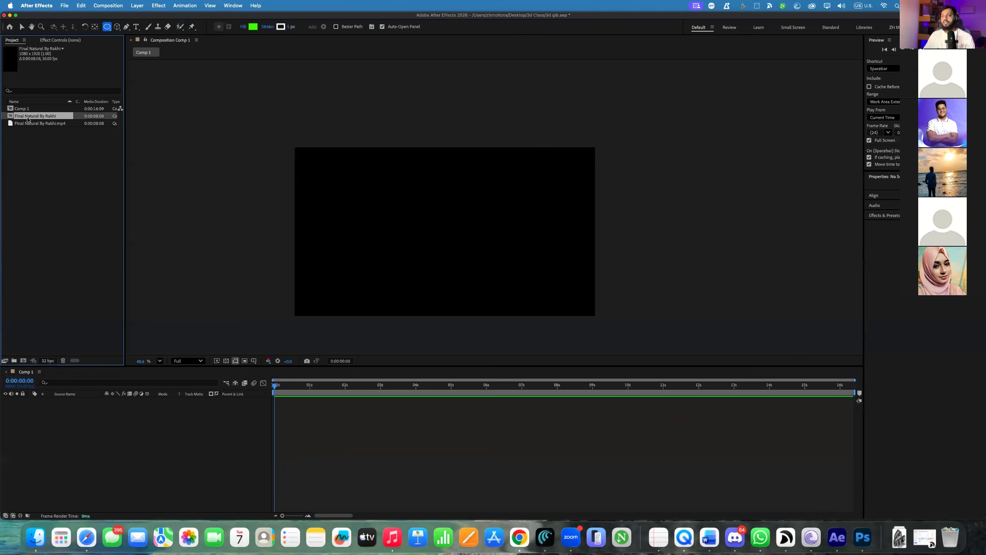
pyautogui.press('Delete')
pyautogui.click(32, 117)
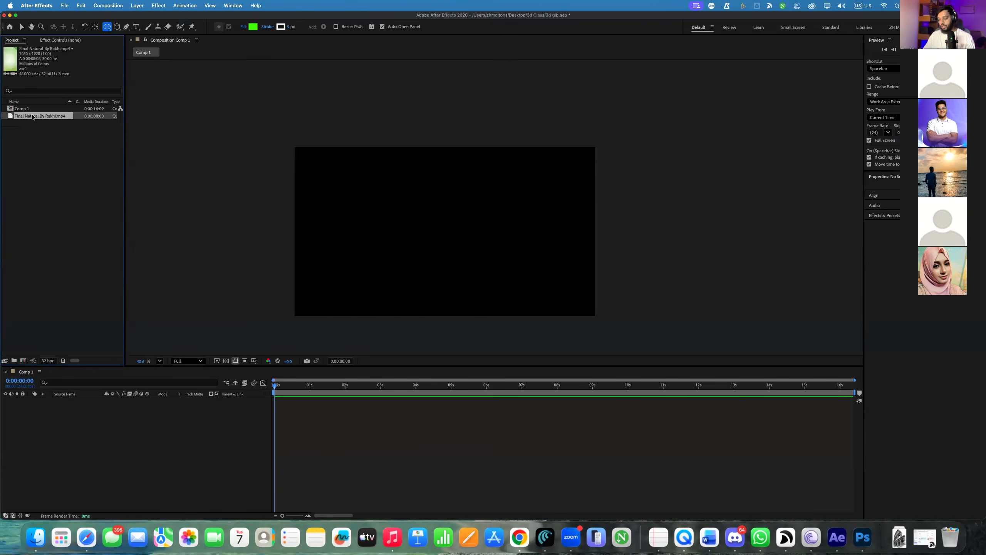
pyautogui.press('Delete')
pyautogui.click(25, 109)
pyautogui.press('Delete')
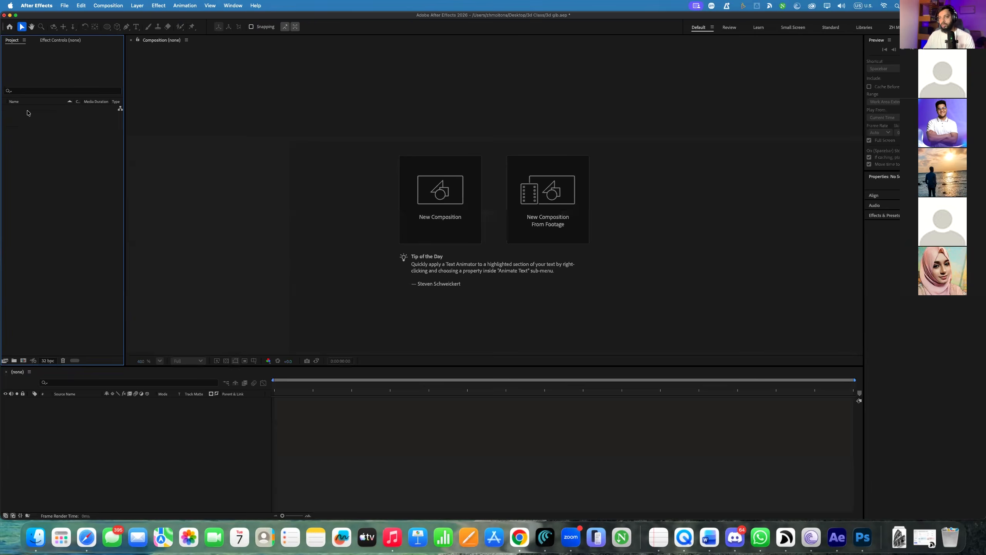
# Import Ancient Comp from the Desktop's 3d Class folder as Composition - Retain Layer Sizes with Editable Layer Styles
pyautogui.doubleClick(45, 168)
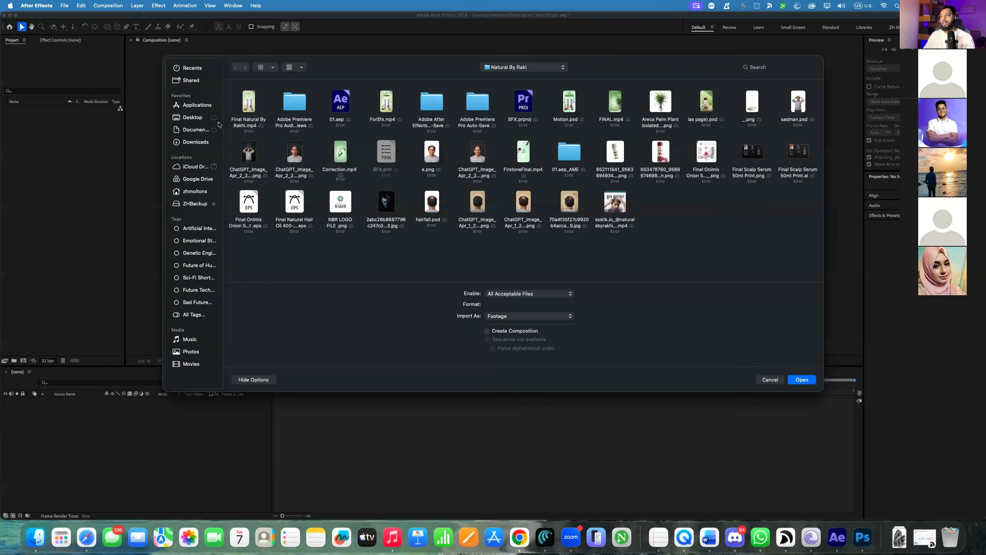
pyautogui.click(186, 117)
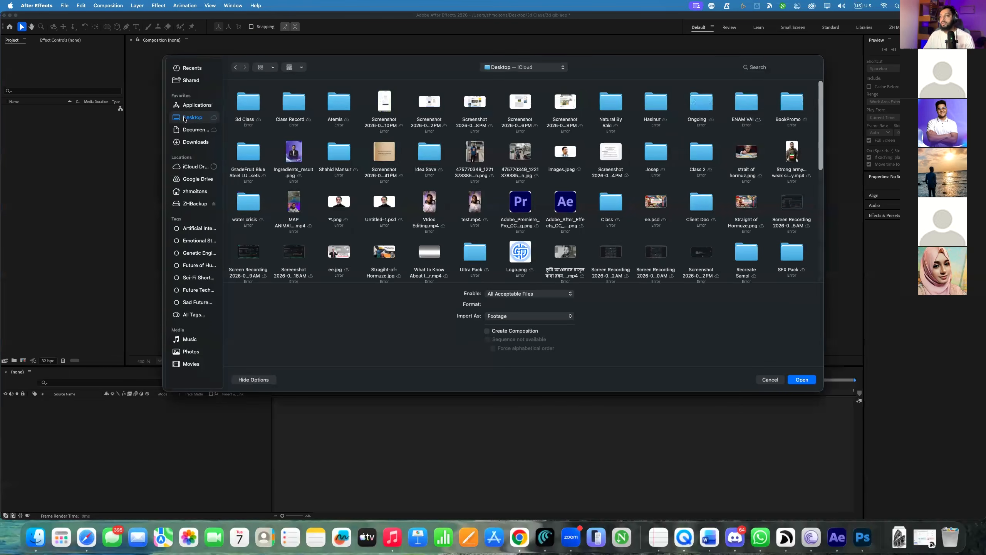
pyautogui.doubleClick(258, 101)
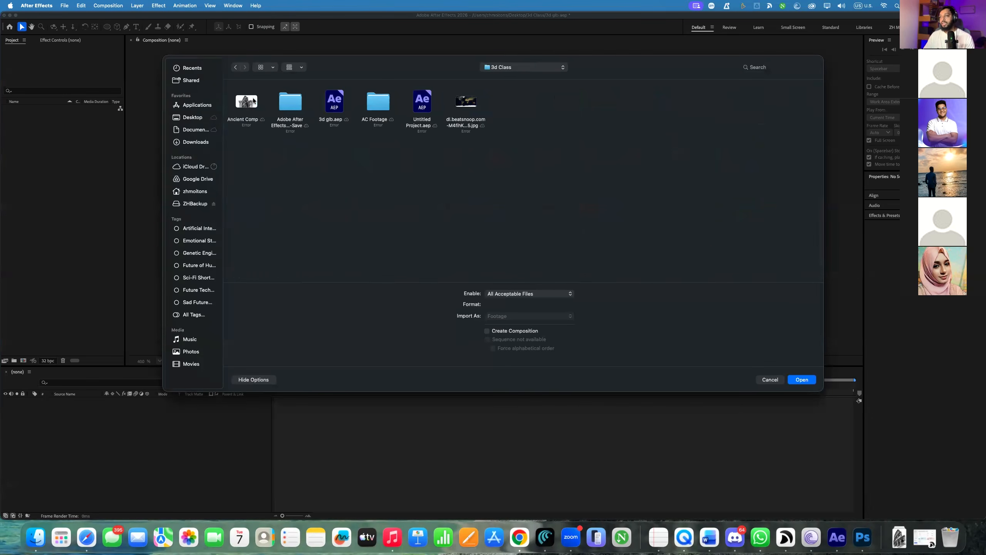
pyautogui.click(250, 117)
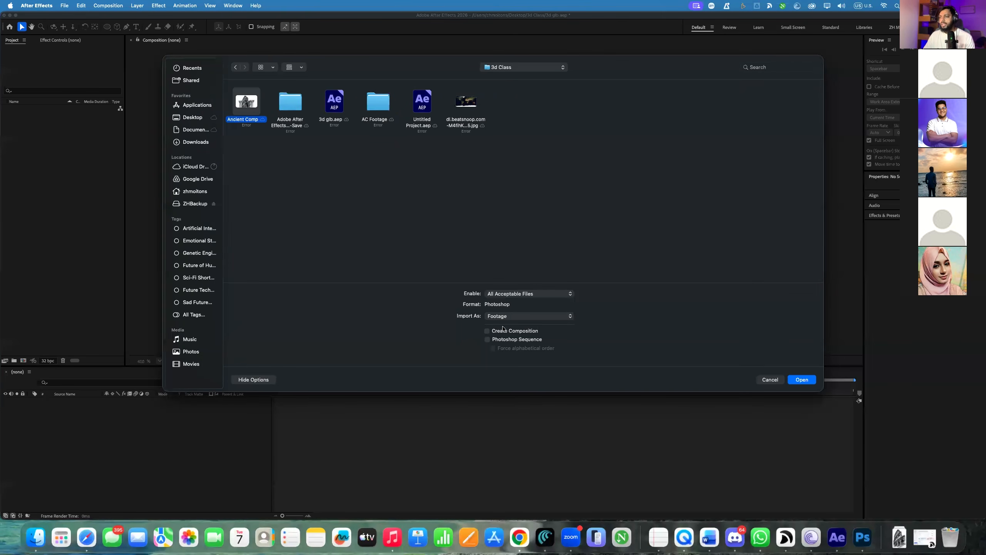
pyautogui.click(802, 380)
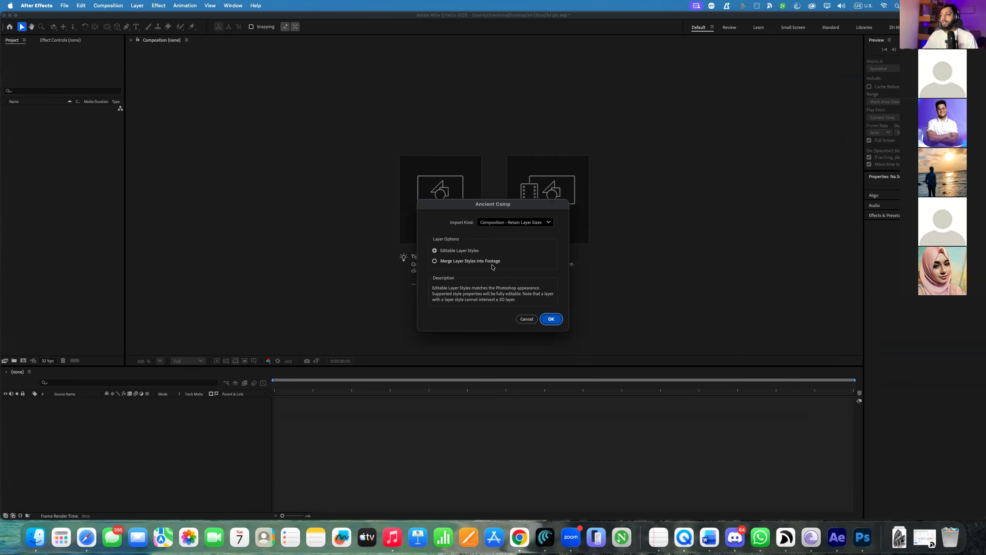
pyautogui.click(466, 251)
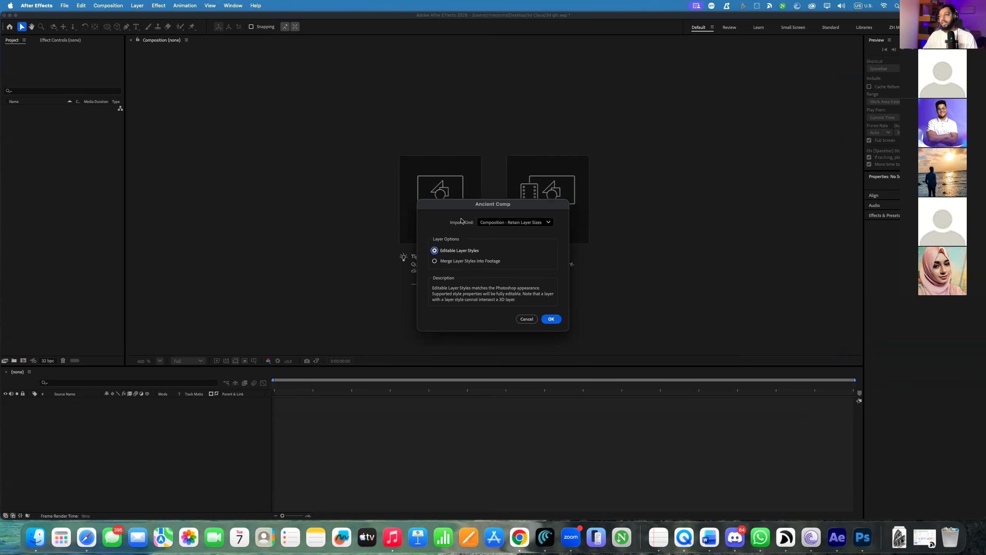
pyautogui.click(551, 320)
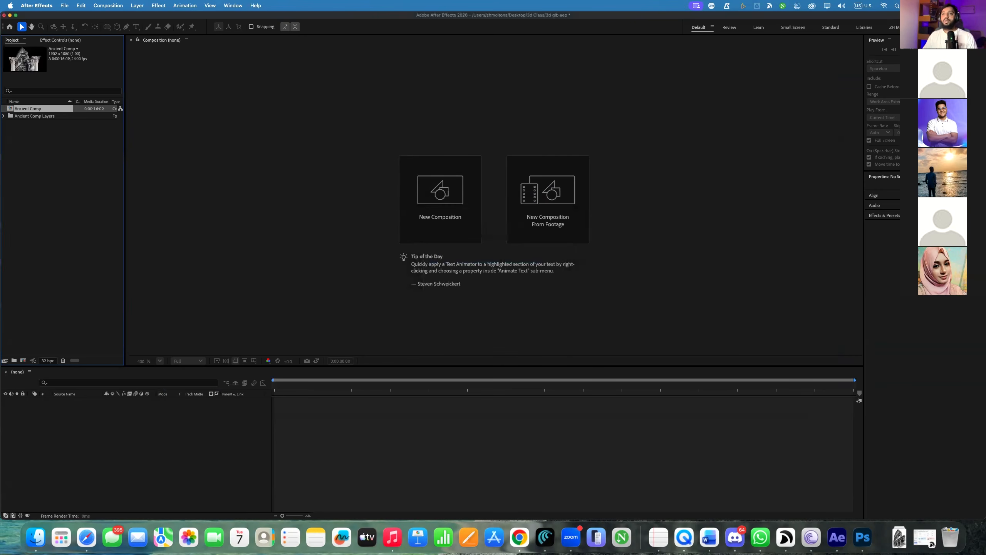
# Open the imported Ancient Comp composition, go through its layers in the timeline and undo the last change
pyautogui.doubleClick(36, 110)
pyautogui.click(291, 425)
pyautogui.click(287, 420)
pyautogui.click(284, 407)
pyautogui.press('super+z')
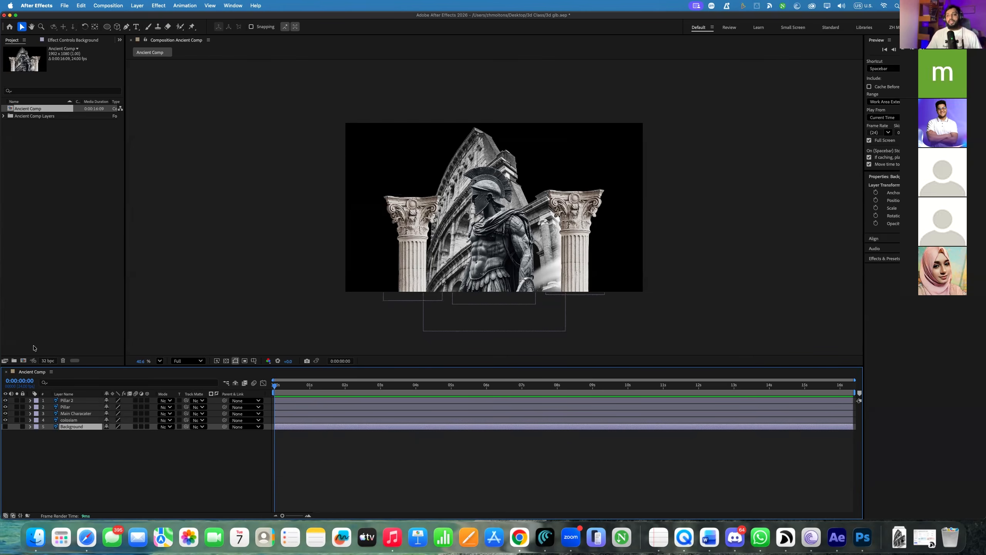
# Close the timeline and reset the Default workspace to its saved layout
pyautogui.click(6, 372)
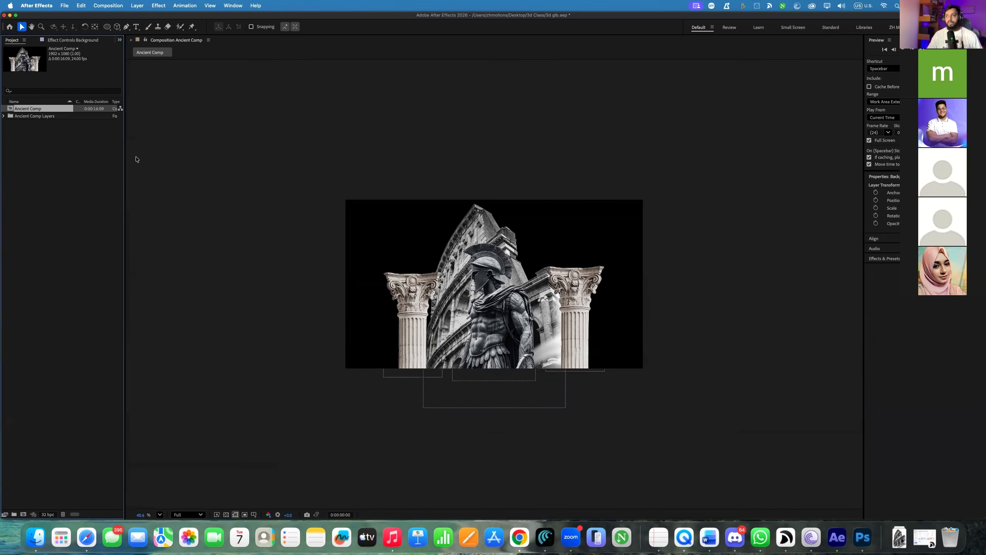
pyautogui.click(712, 27)
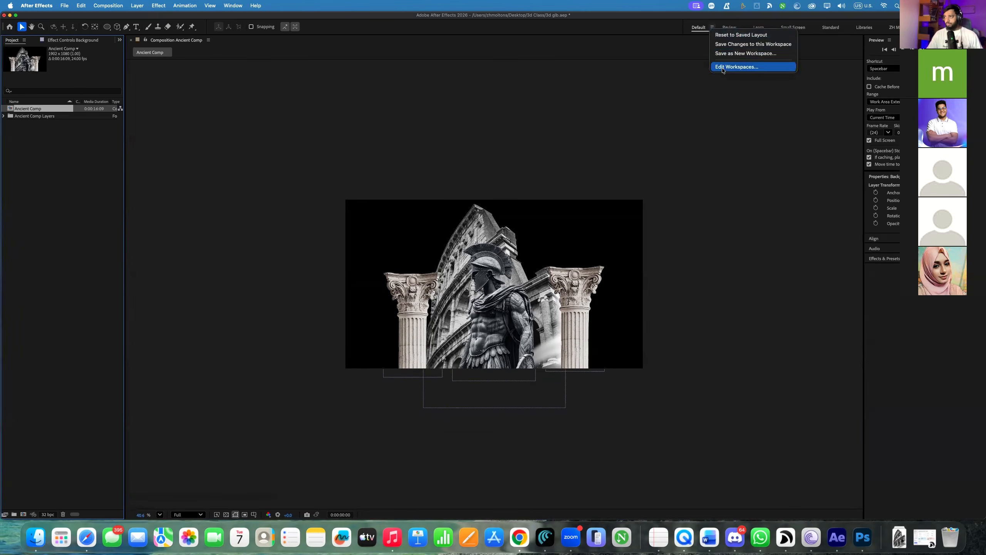
pyautogui.click(741, 34)
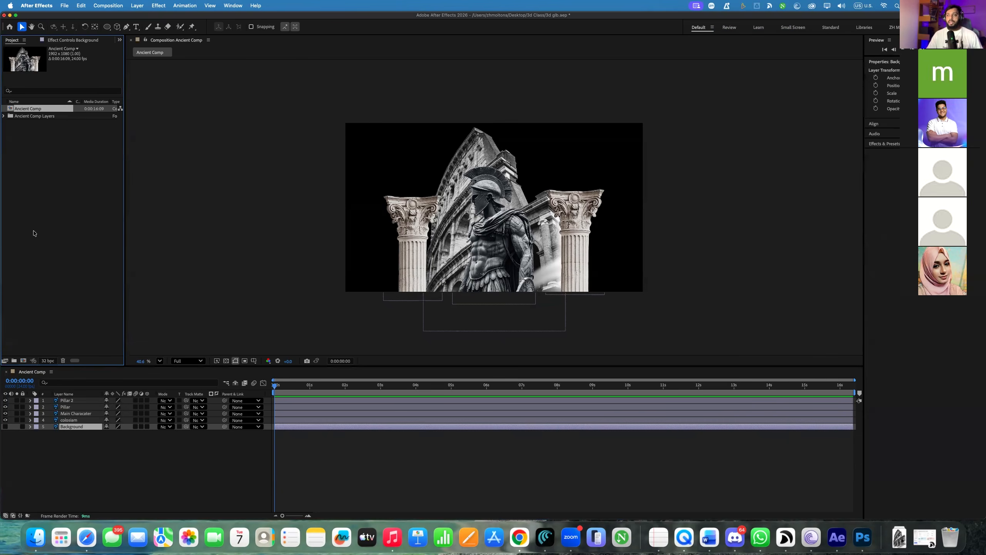
# Create a new 1920x1080, 24 fps composition named Render
pyautogui.click(23, 360)
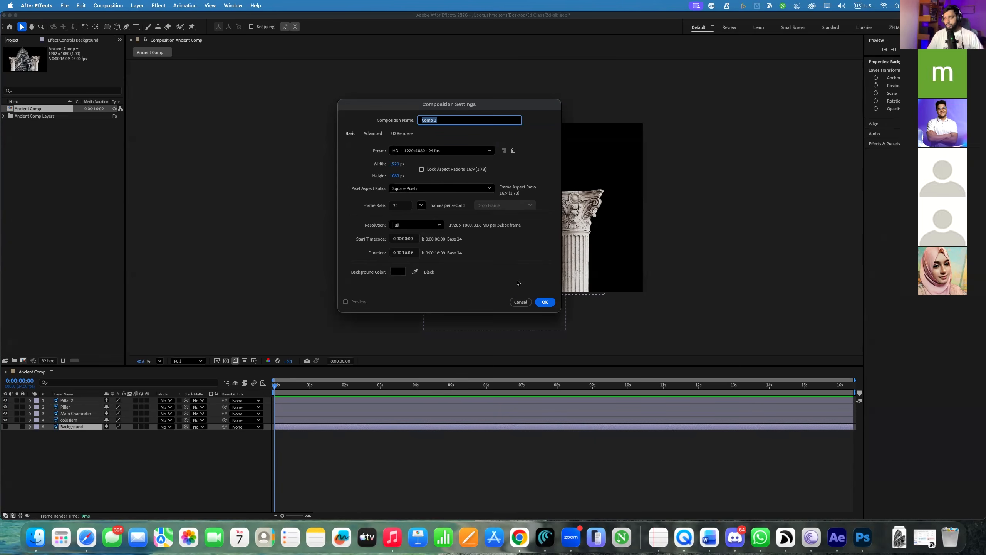
pyautogui.write('Render')
pyautogui.press('Return')
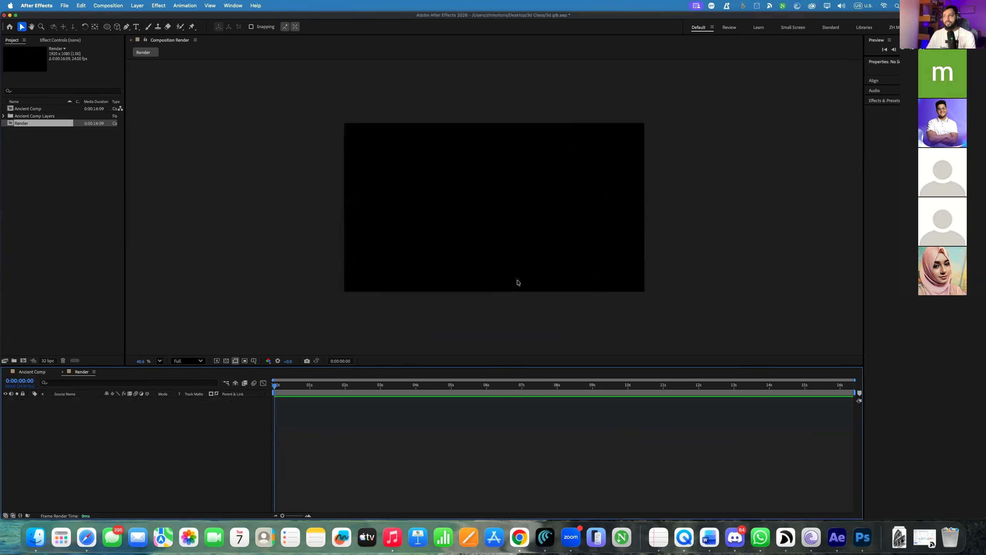
# Try pasting all of Ancient Comp's layers into the Render composition, and delete the pasted copies
pyautogui.click(33, 372)
pyautogui.click(6, 371)
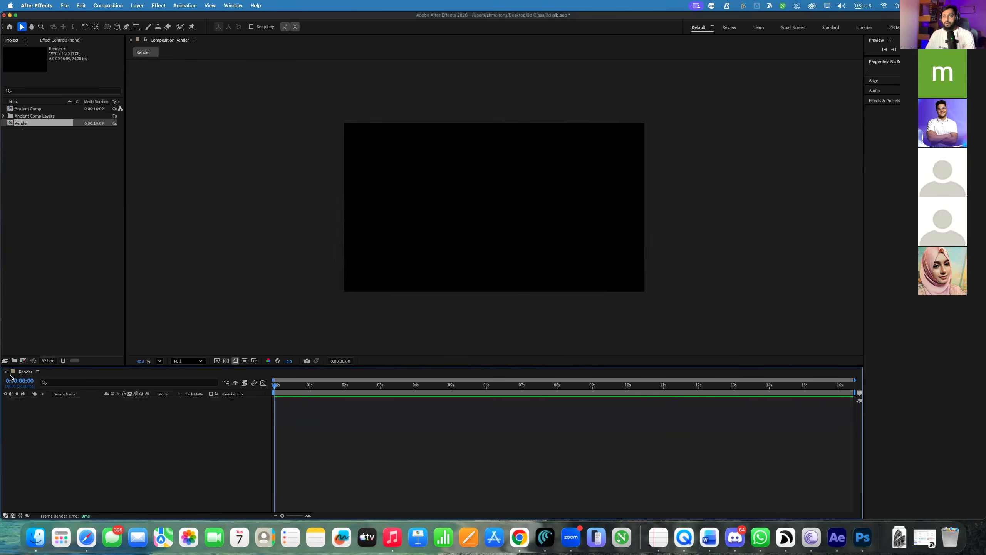
pyautogui.doubleClick(28, 108)
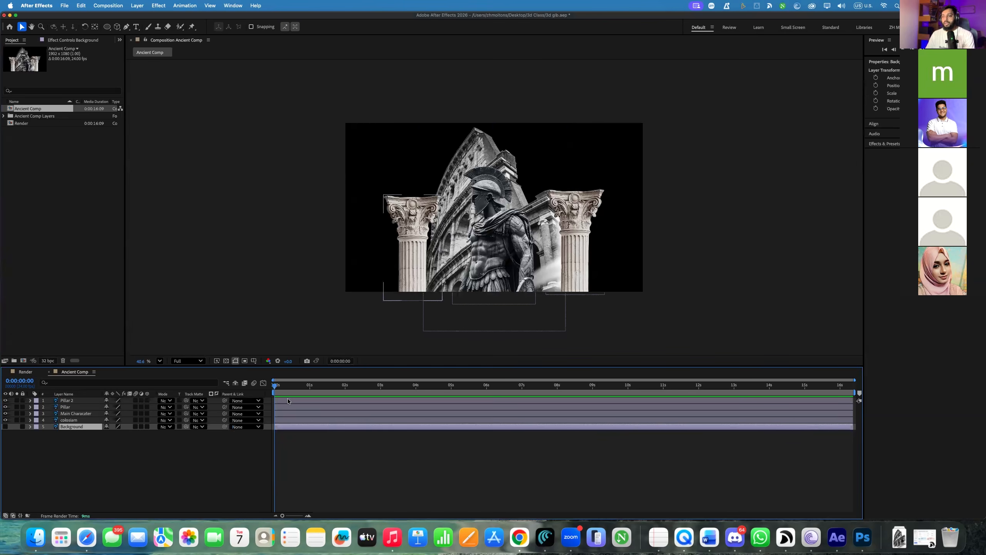
pyautogui.press('super+a')
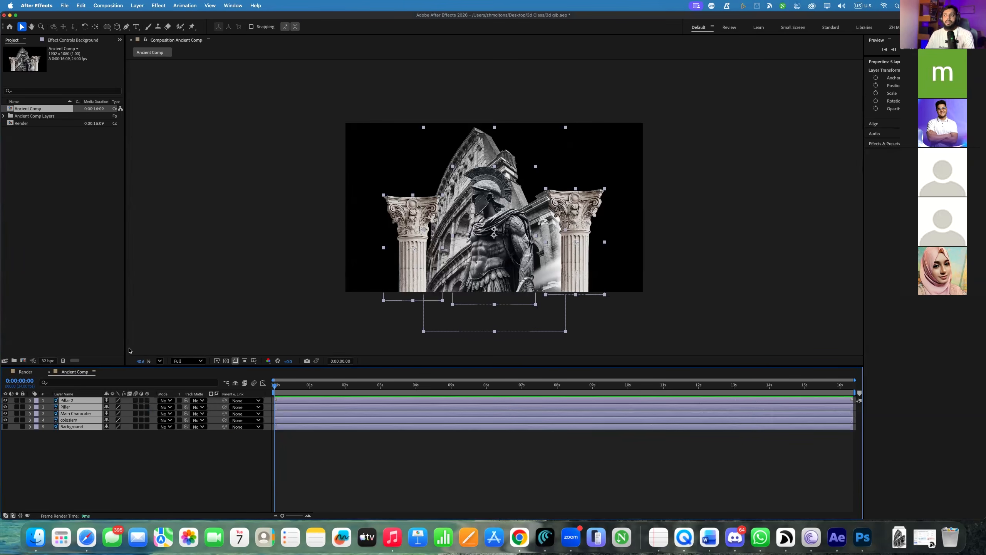
pyautogui.click(33, 372)
pyautogui.press('super+v')
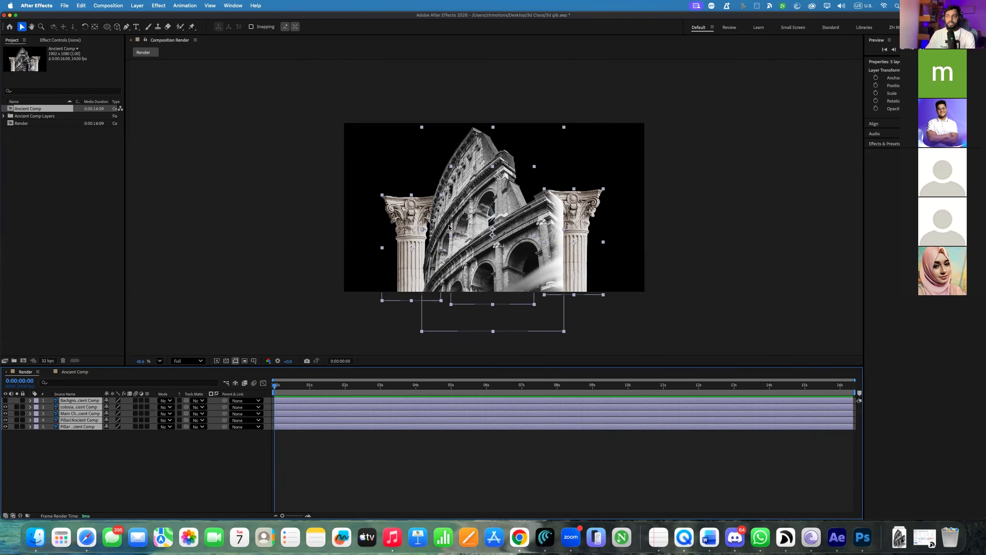
pyautogui.press('Delete')
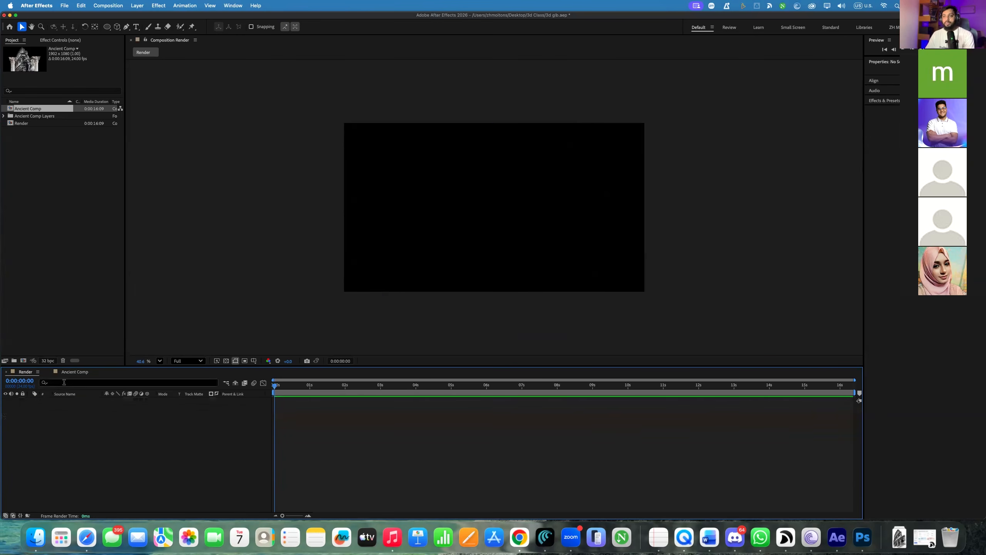
pyautogui.click(6, 371)
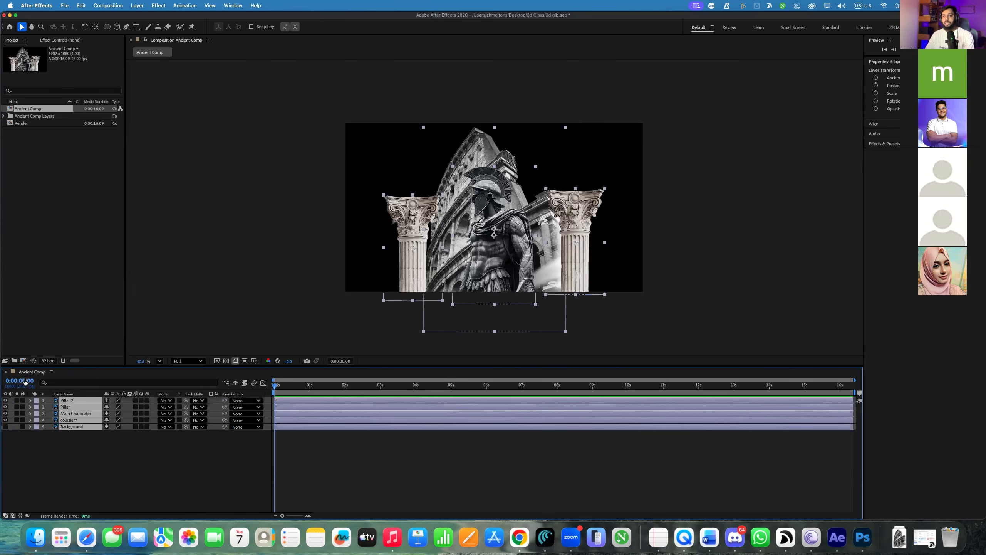
# Nest Ancient Comp in the Render composition and un-precomp it into separate layers with the AEUX extension
pyautogui.doubleClick(23, 124)
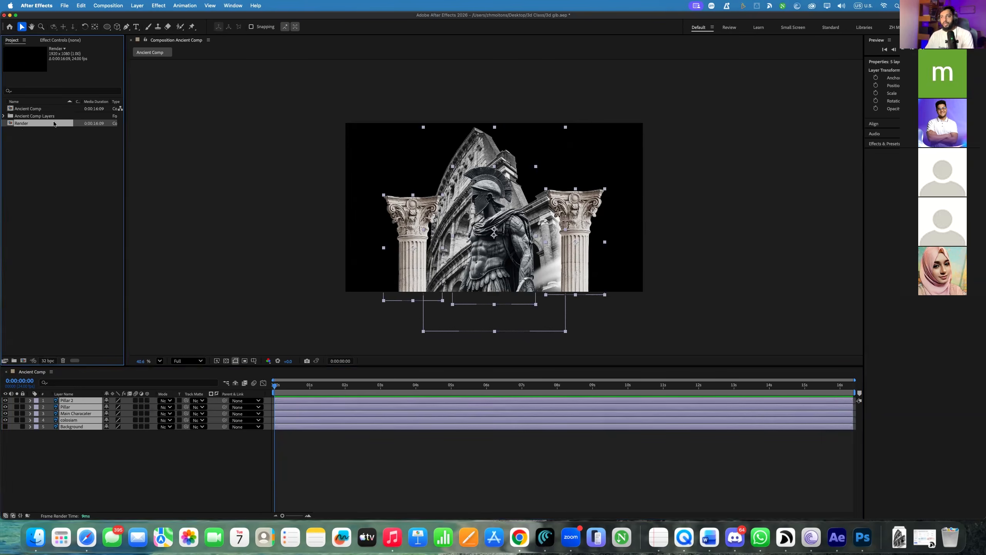
pyautogui.moveTo(34, 109); pyautogui.dragTo(163, 401)
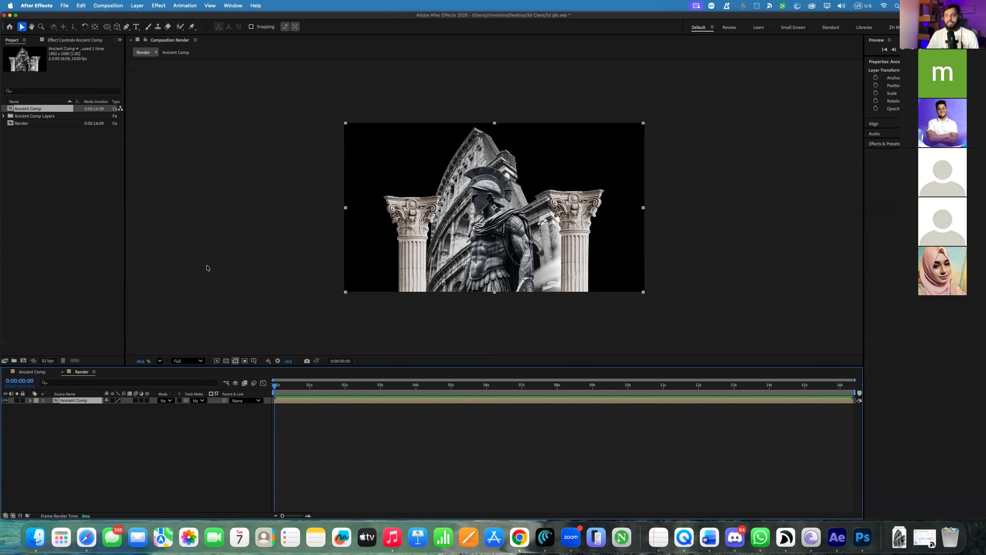
pyautogui.click(227, 5)
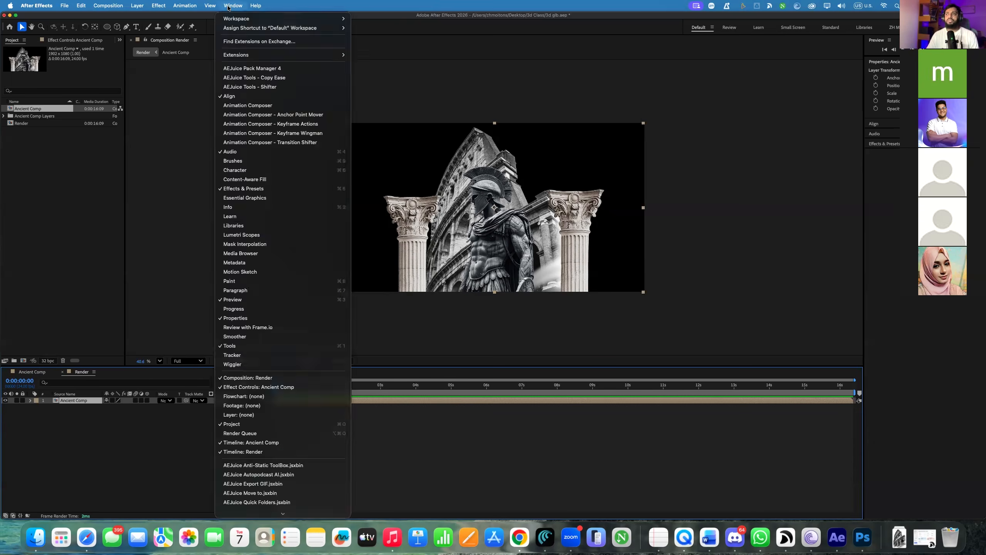
pyautogui.moveTo(319, 56)
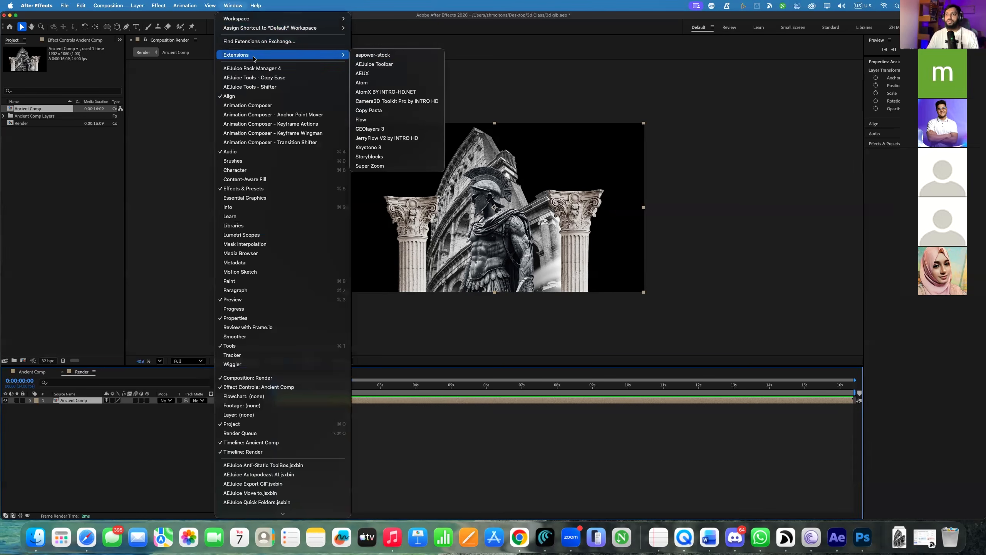
pyautogui.click(368, 76)
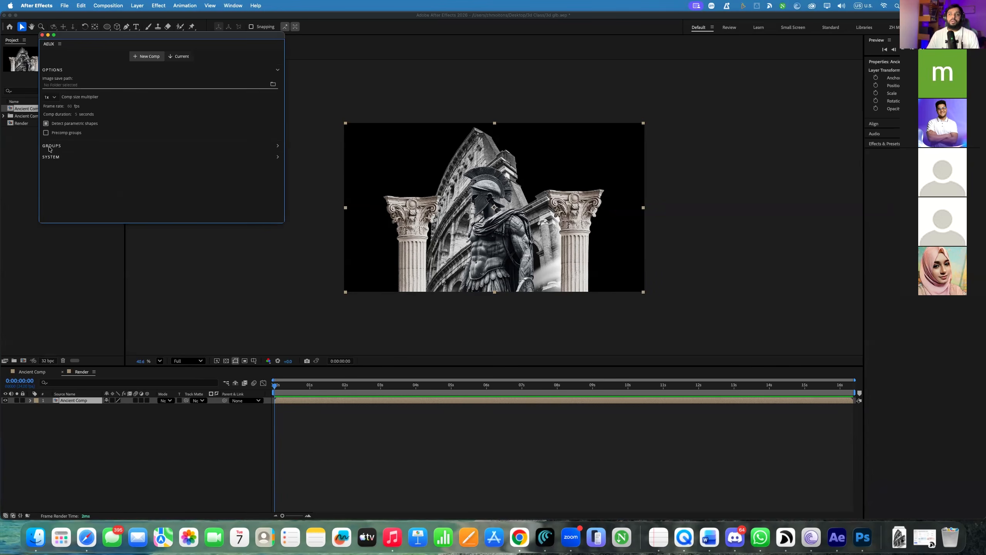
pyautogui.click(49, 146)
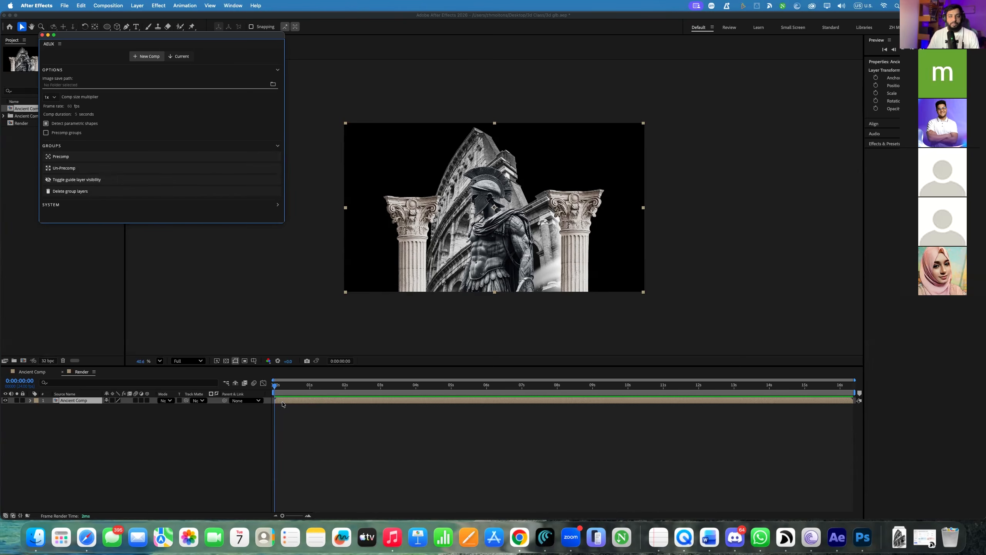
pyautogui.click(70, 169)
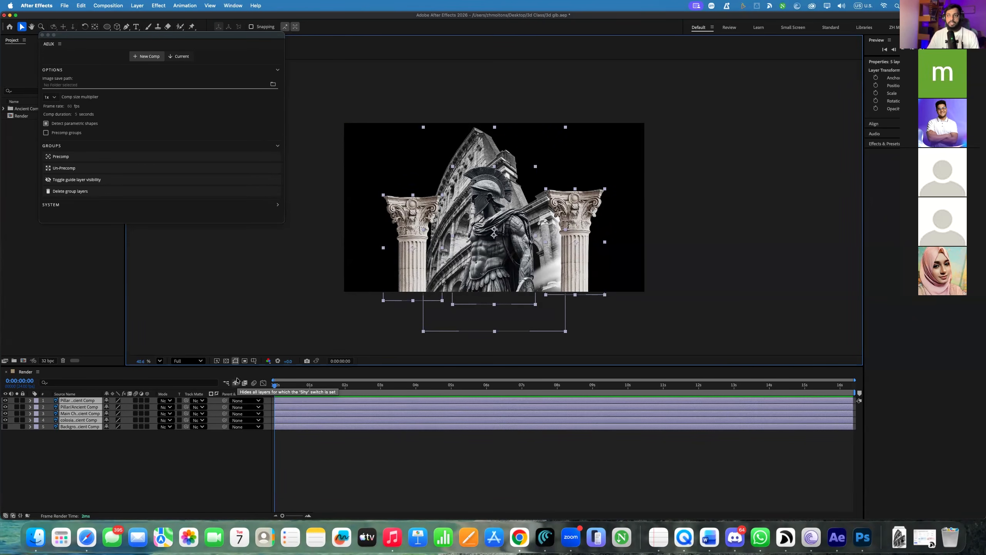
pyautogui.click(181, 456)
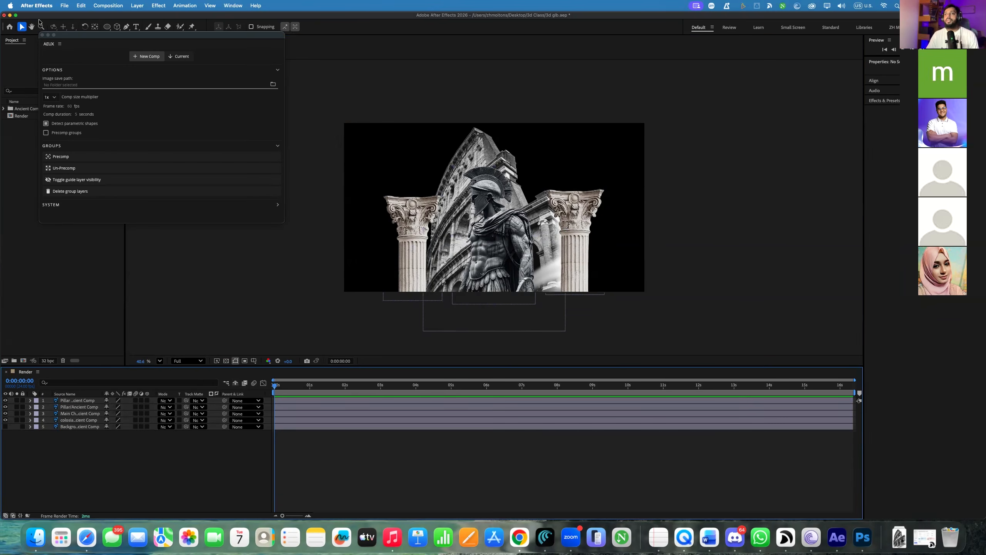
pyautogui.click(42, 35)
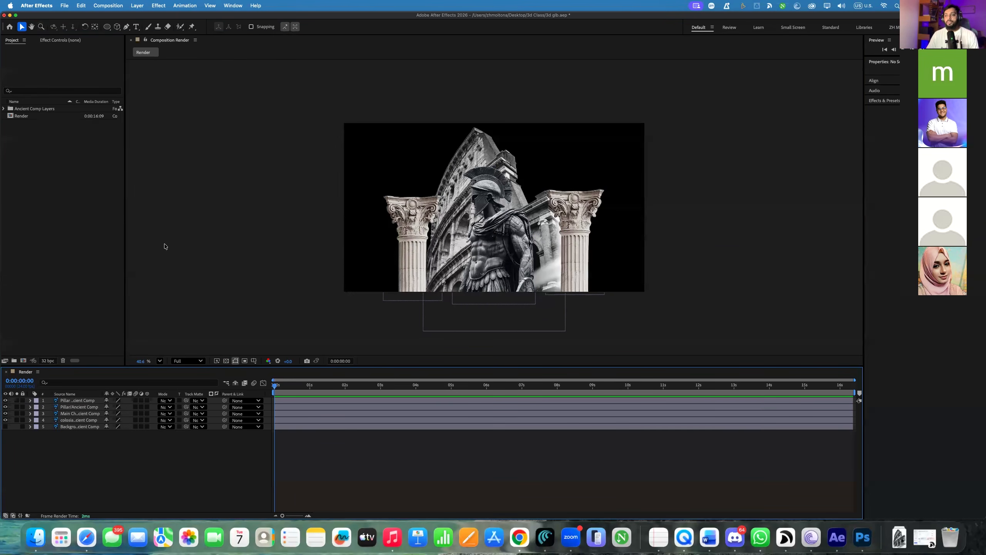
# Add a white 1920x1080 solid layer to the Render composition
pyautogui.click(283, 426)
pyautogui.keyDown('shift'); pyautogui.click(288, 399); pyautogui.keyUp('shift')
pyautogui.click(386, 458)
pyautogui.rightClick(87, 406)
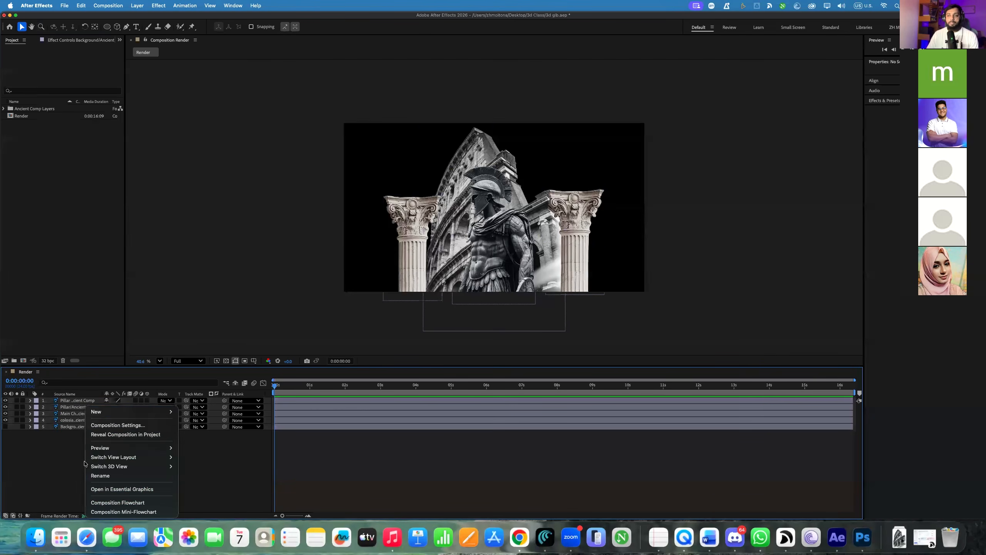
pyautogui.moveTo(121, 412)
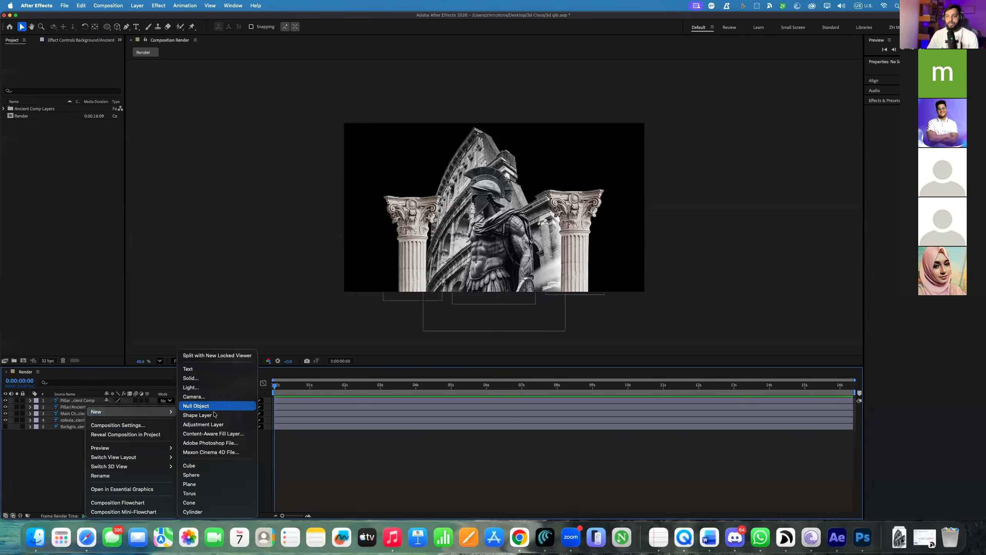
pyautogui.click(206, 378)
pyautogui.click(313, 332)
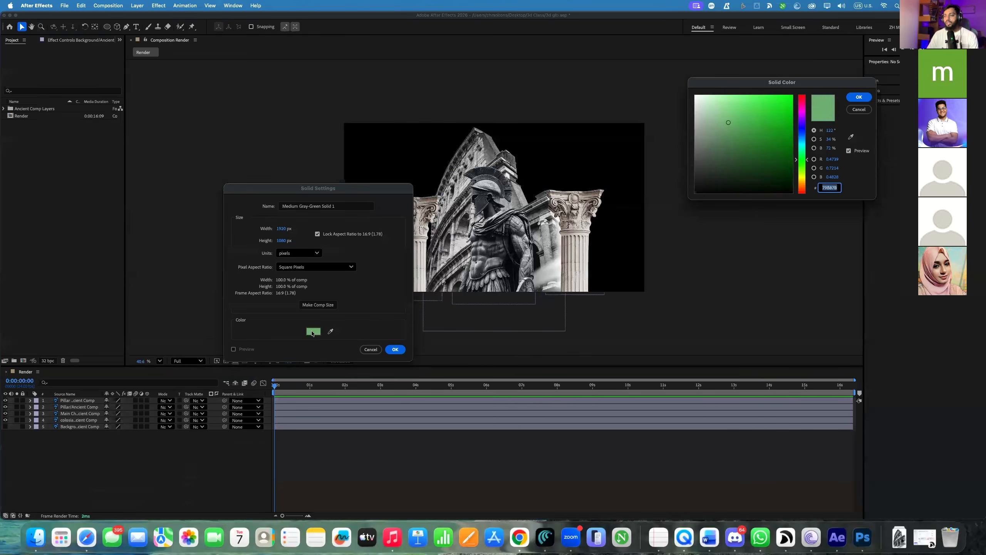
pyautogui.moveTo(715, 122)
pyautogui.mouseDown()
pyautogui.moveTo(703, 101)
pyautogui.moveTo(684, 101)
pyautogui.mouseUp()
pyautogui.click(866, 100)
pyautogui.click(395, 349)
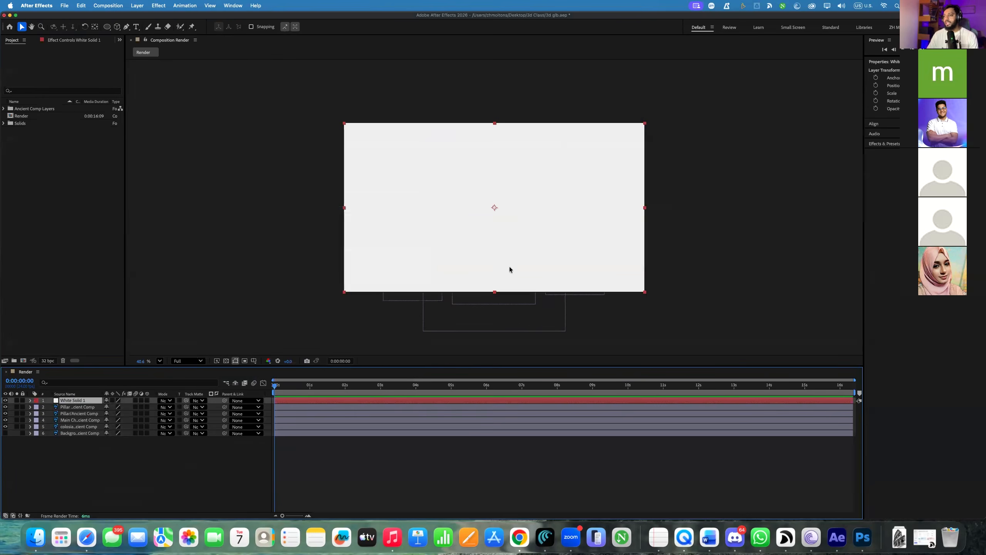
# Place the white solid beneath all other layers and rename it background
pyautogui.moveTo(64, 401); pyautogui.dragTo(70, 439)
pyautogui.rightClick(71, 440)
pyautogui.click(92, 475)
pyautogui.write('ba')
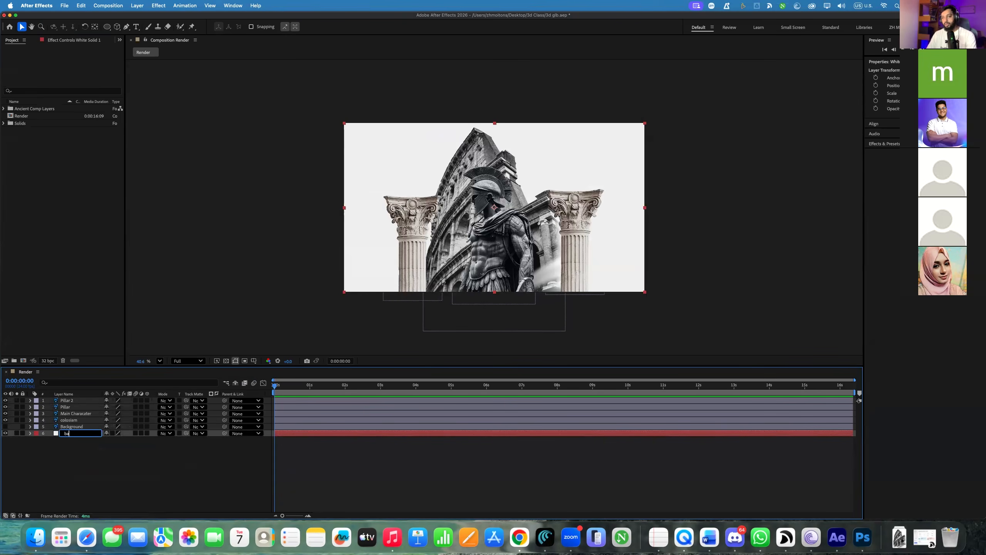
pyautogui.write('ckground')
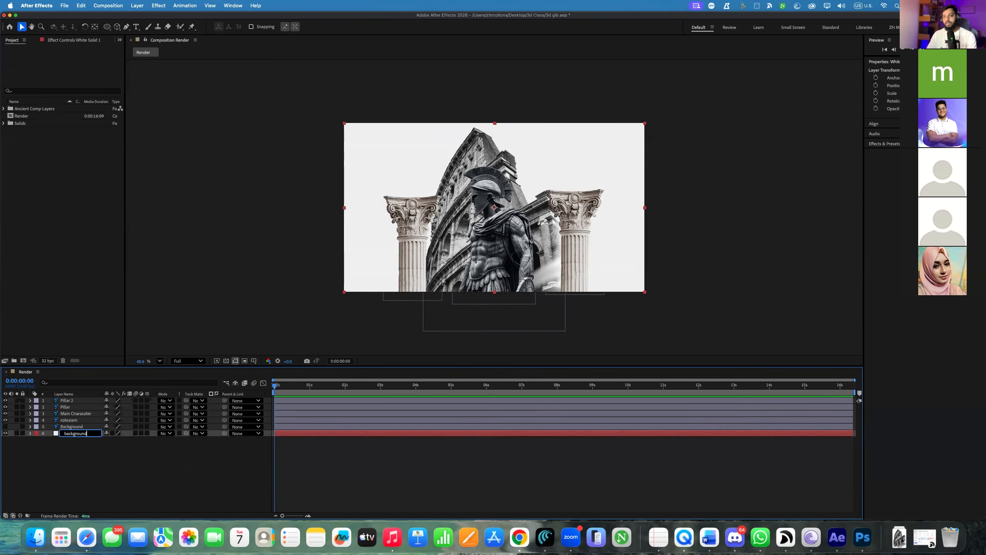
pyautogui.click(87, 476)
# Duplicate the background solid and apply the Grid effect to the copy
pyautogui.rightClick(89, 461)
pyautogui.click(69, 435)
pyautogui.click(69, 435)
pyautogui.press('super+d')
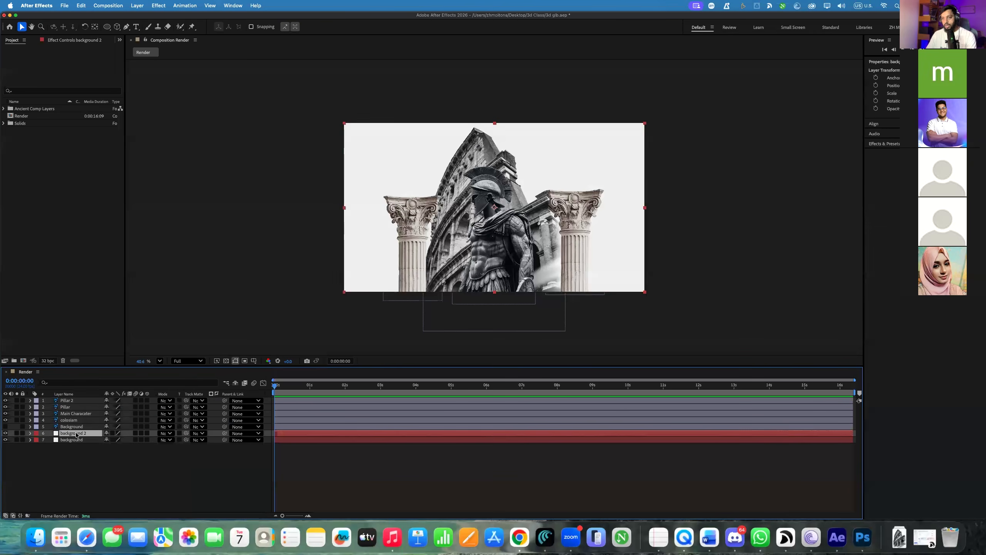
pyautogui.hotkey('ctrl', 'space')
pyautogui.write('d')
pyautogui.press('BackSpace')
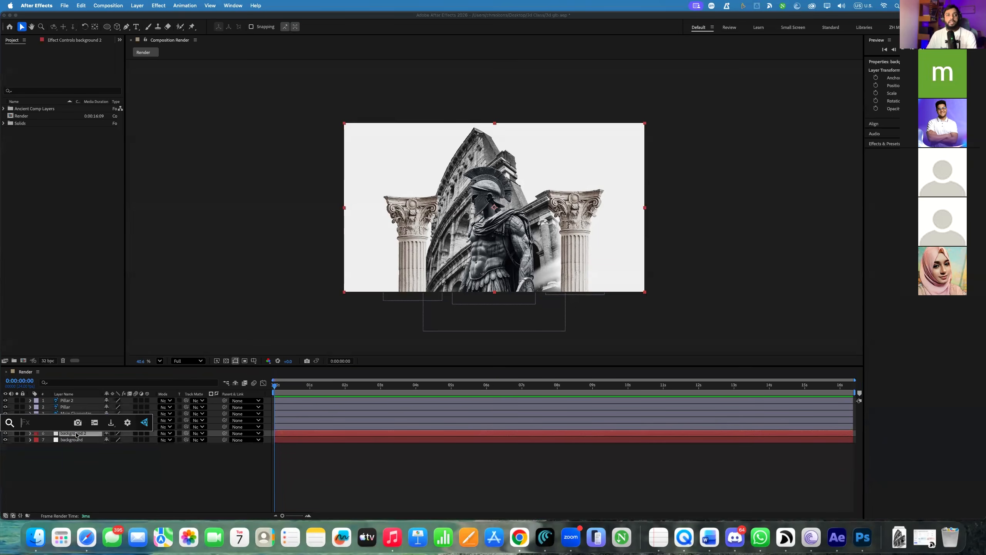
pyautogui.write('grid')
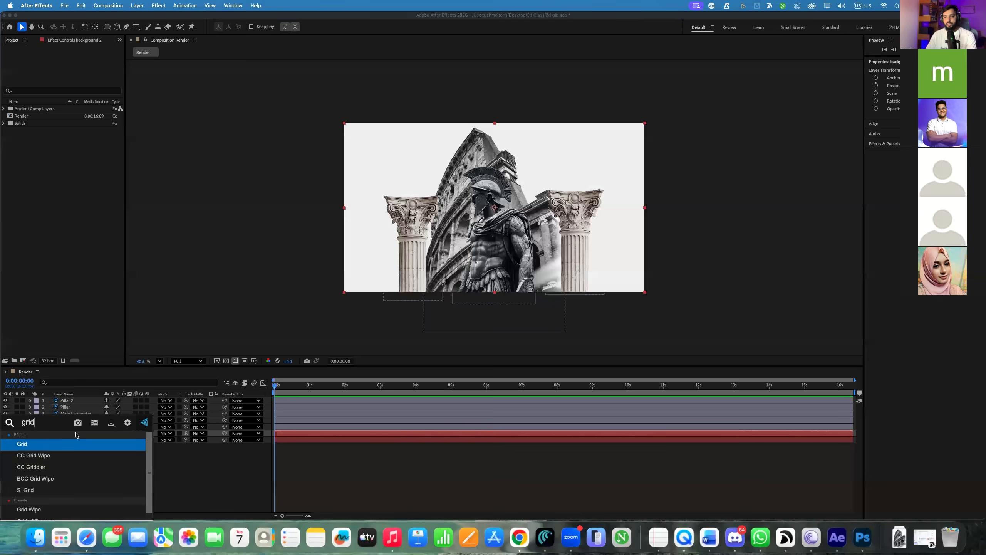
pyautogui.press('Return')
# Size the grid on background 2 from the Width Slider and reduce its width to about 7
pyautogui.scroll(1, 464, 207)
pyautogui.scroll(5, 463, 208)
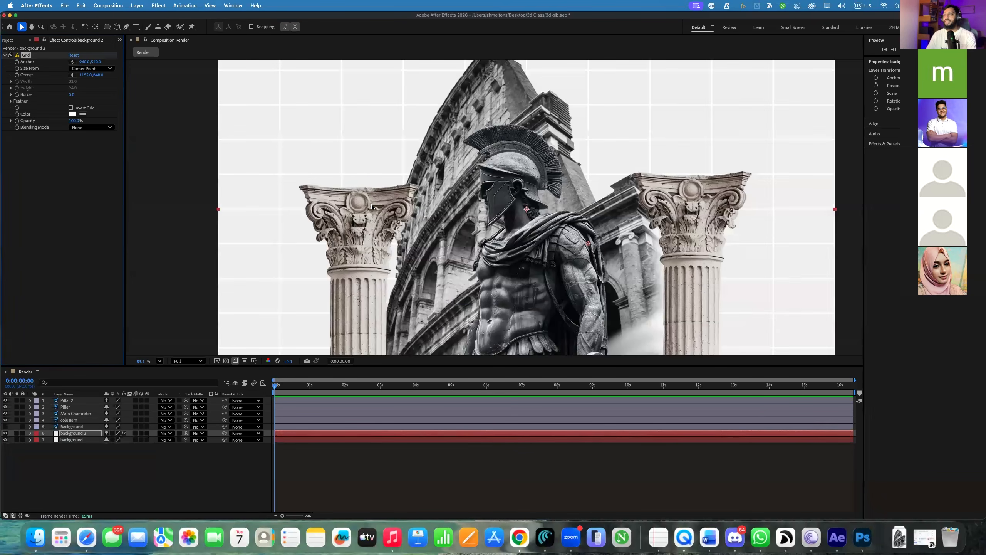
pyautogui.click(91, 68)
pyautogui.click(83, 84)
pyautogui.click(10, 81)
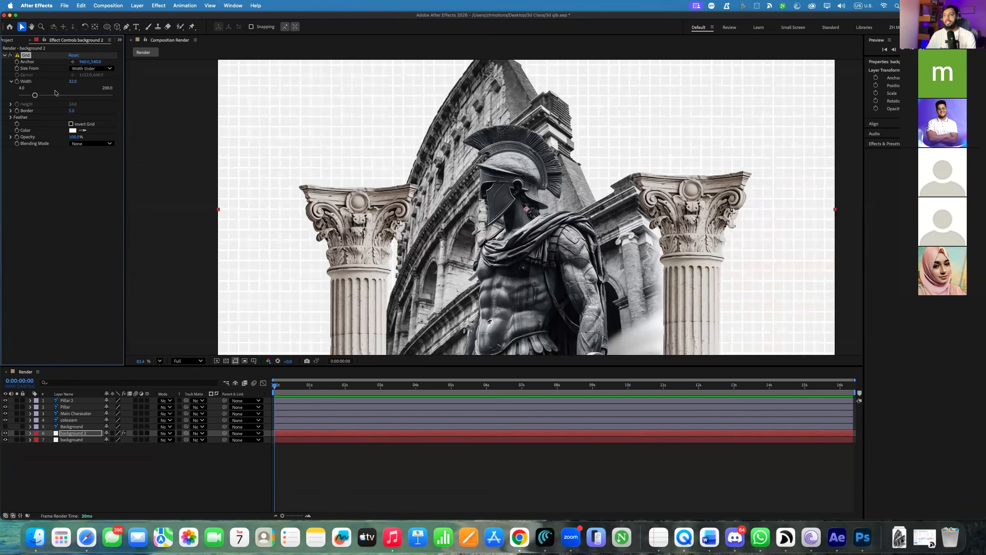
pyautogui.moveTo(35, 95); pyautogui.dragTo(21, 98)
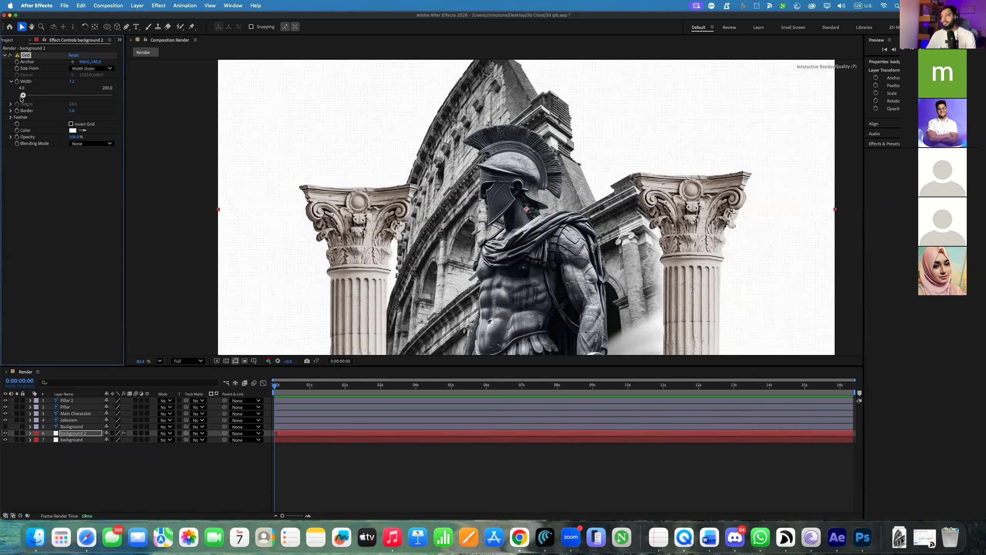
# Reduce the Grid effect's Border value on background 2 to thin the grid lines
pyautogui.scroll(4, 321, 111)
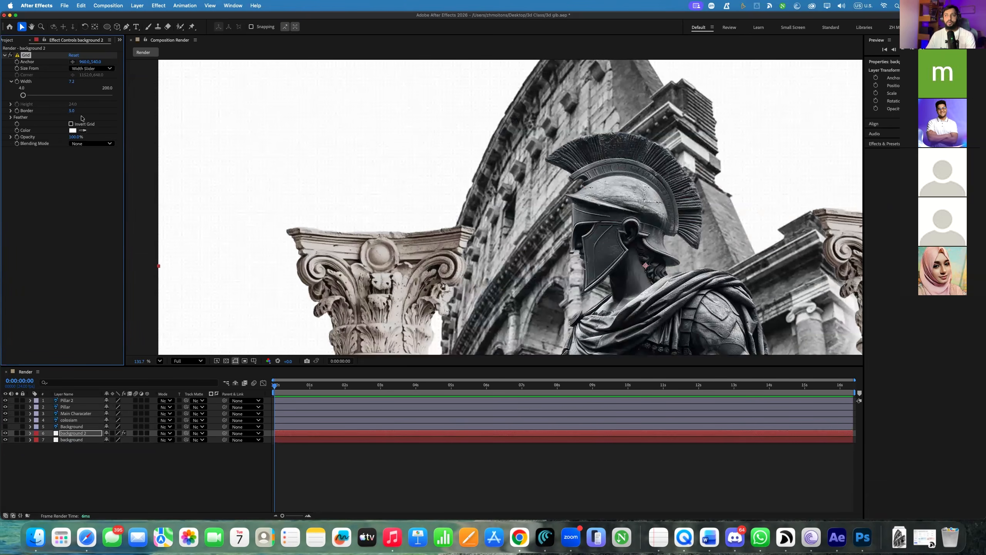
pyautogui.moveTo(70, 110); pyautogui.dragTo(50, 114)
pyautogui.press('z')
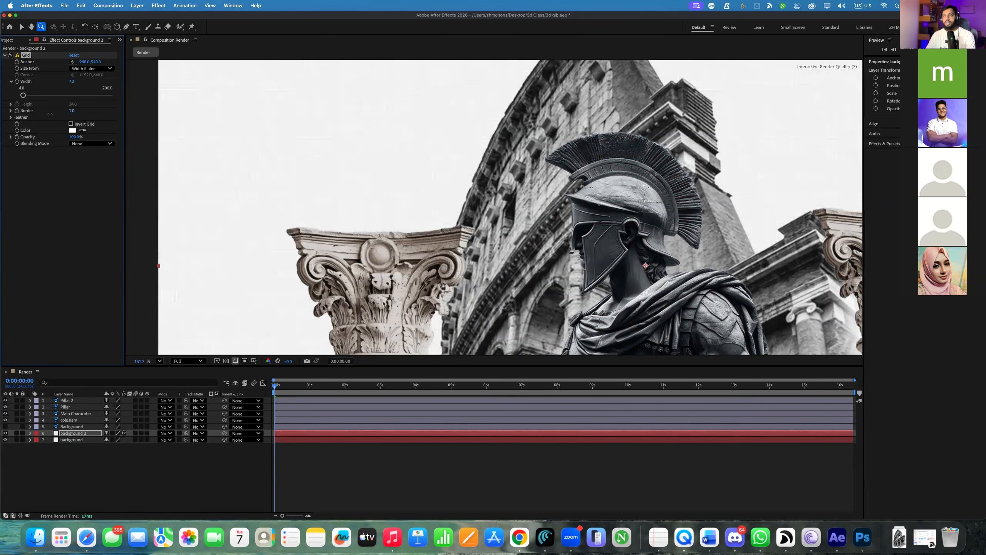
pyautogui.click(324, 128)
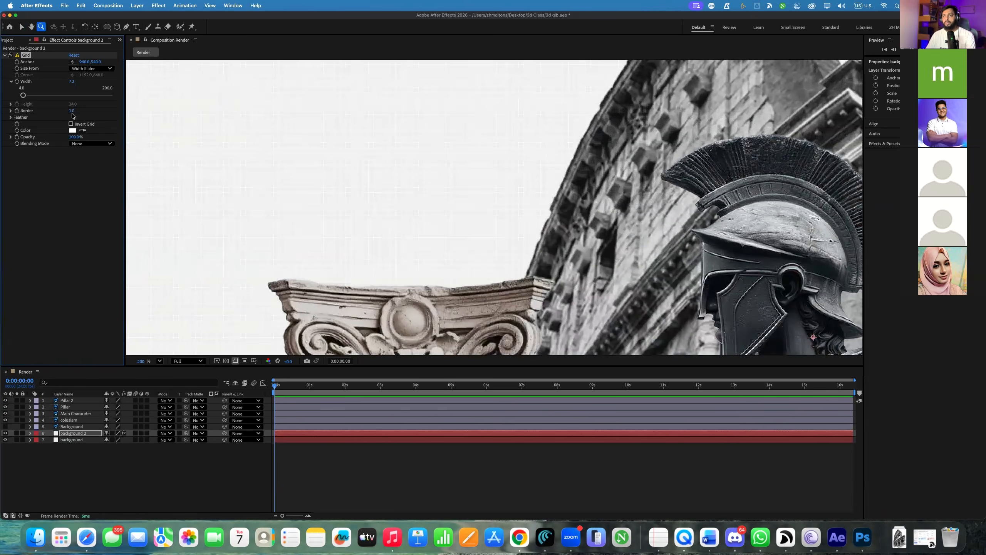
# Set the Grid effect's Border on background 2 to 5 so that only fine dots remain between the lines
pyautogui.moveTo(72, 111); pyautogui.dragTo(74, 112)
pyautogui.scroll(3, 296, 144)
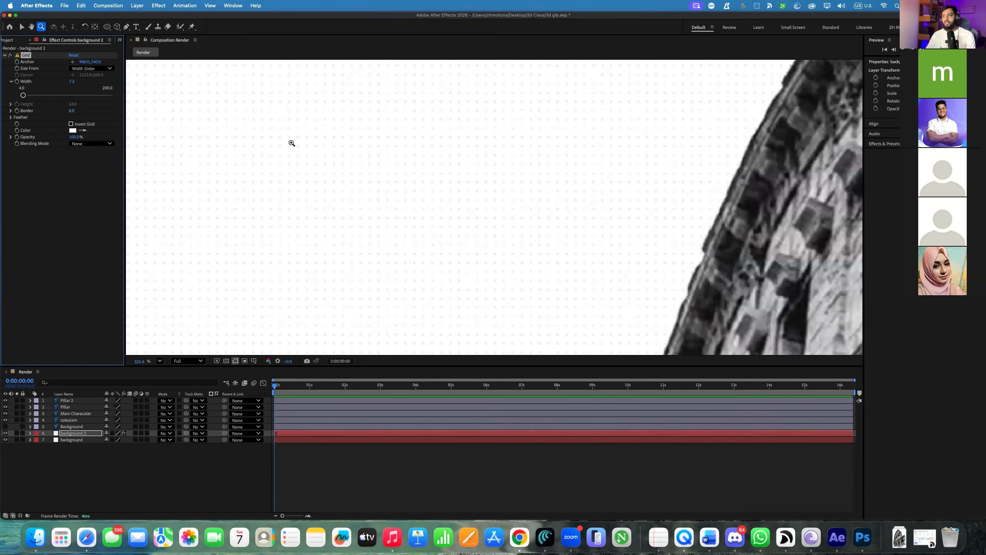
pyautogui.click(72, 111)
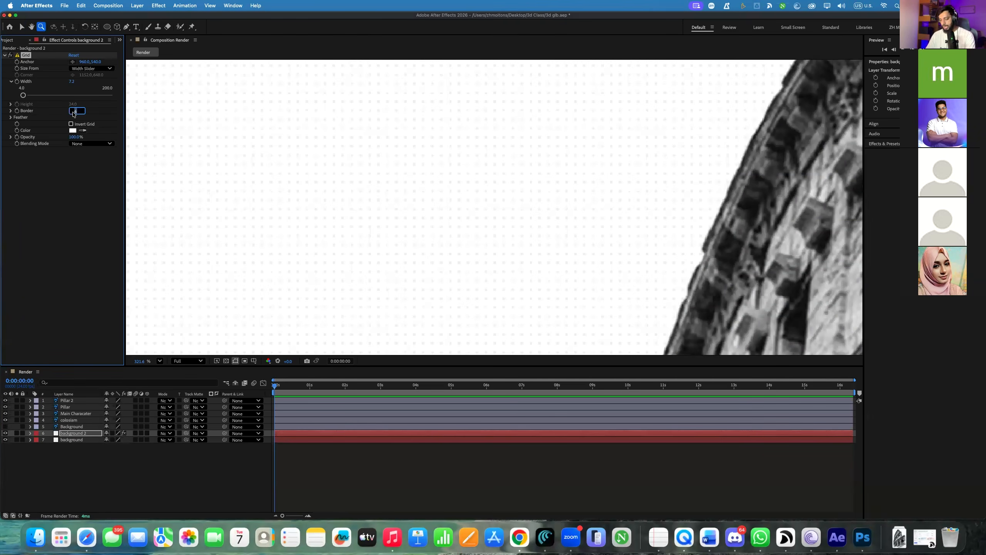
pyautogui.write('5')
pyautogui.press('Return')
pyautogui.scroll(-6, 253, 176)
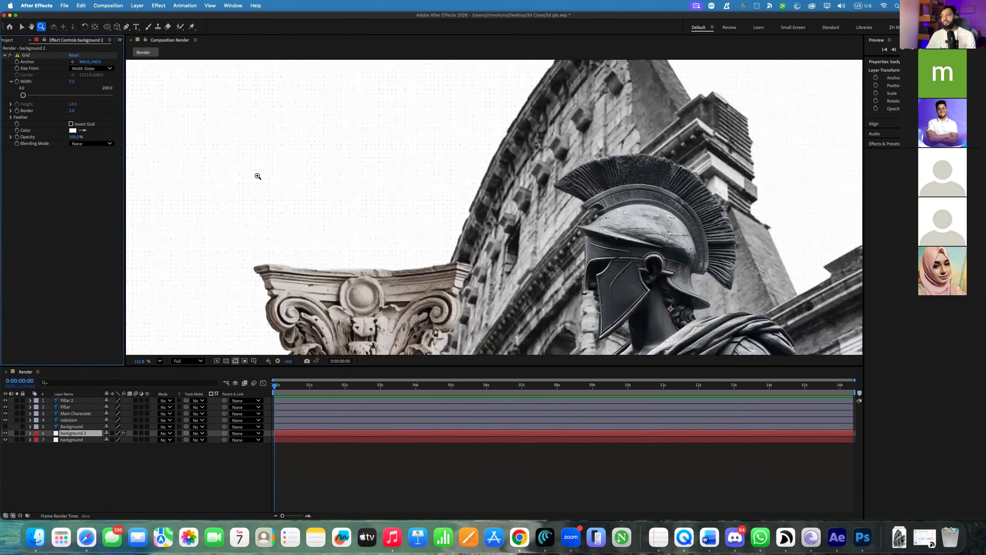
pyautogui.click(246, 176)
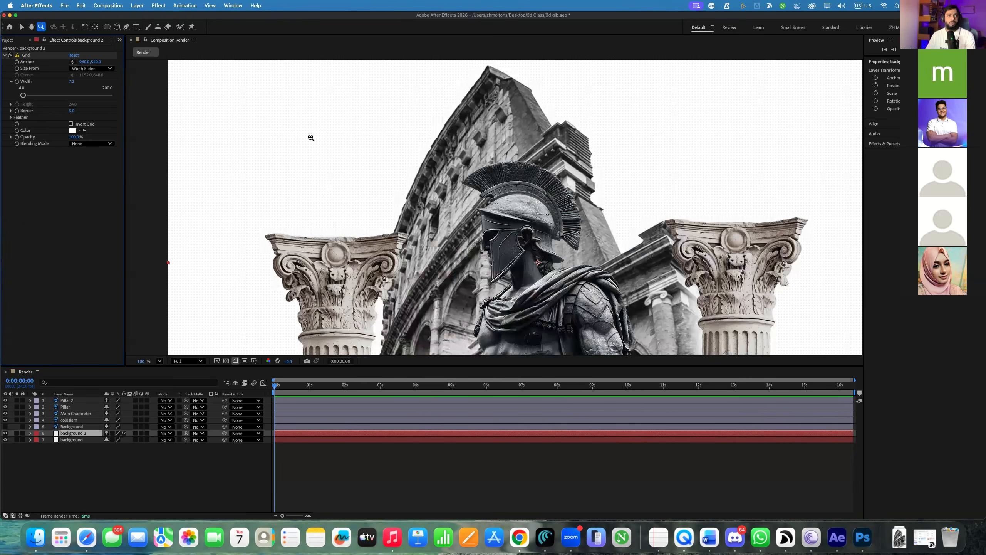
pyautogui.scroll(-1, 295, 138)
pyautogui.press('h')
pyautogui.moveTo(486, 150); pyautogui.dragTo(485, 127)
pyautogui.scroll(-1, 335, 140)
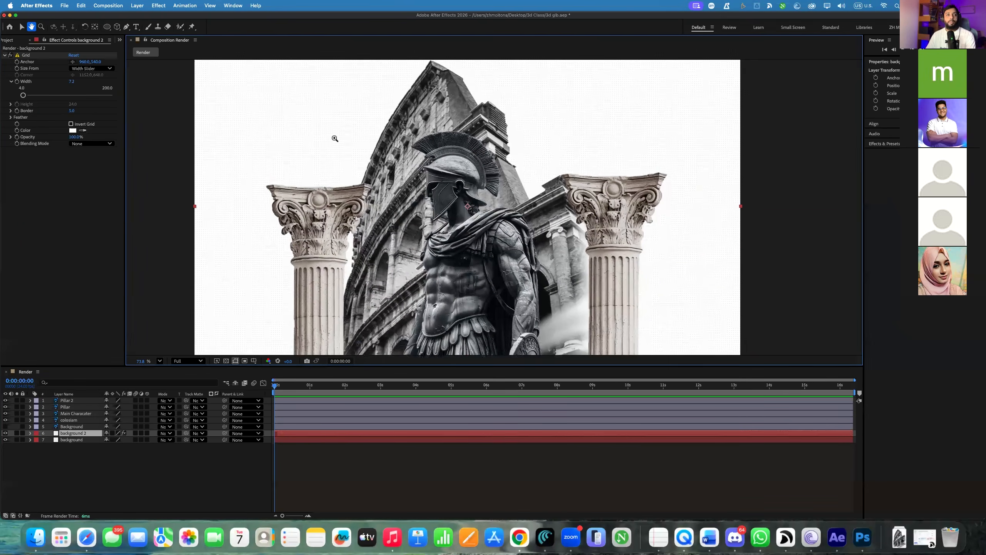
pyautogui.press('z')
pyautogui.scroll(1, 336, 149)
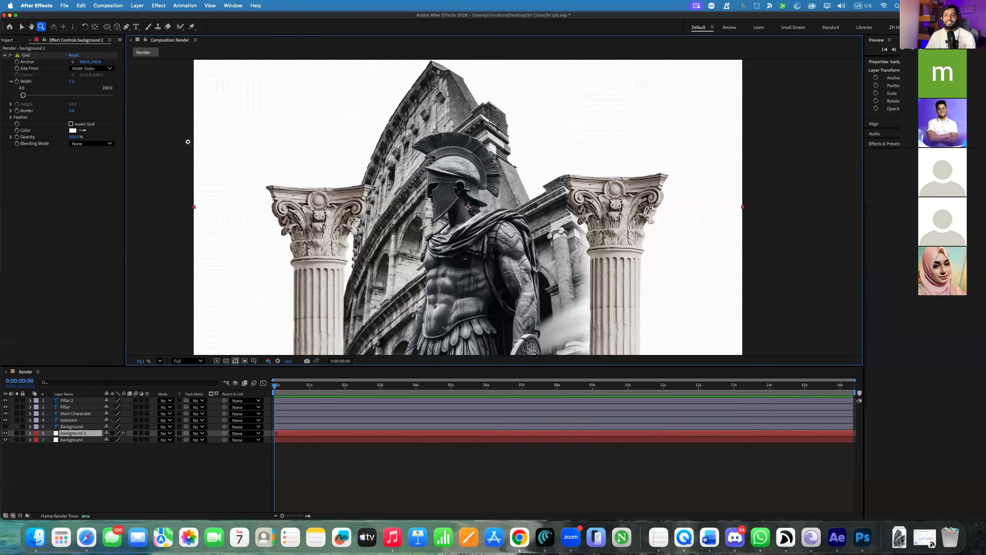
# Rename the background 2 layer as doted
pyautogui.rightClick(73, 432)
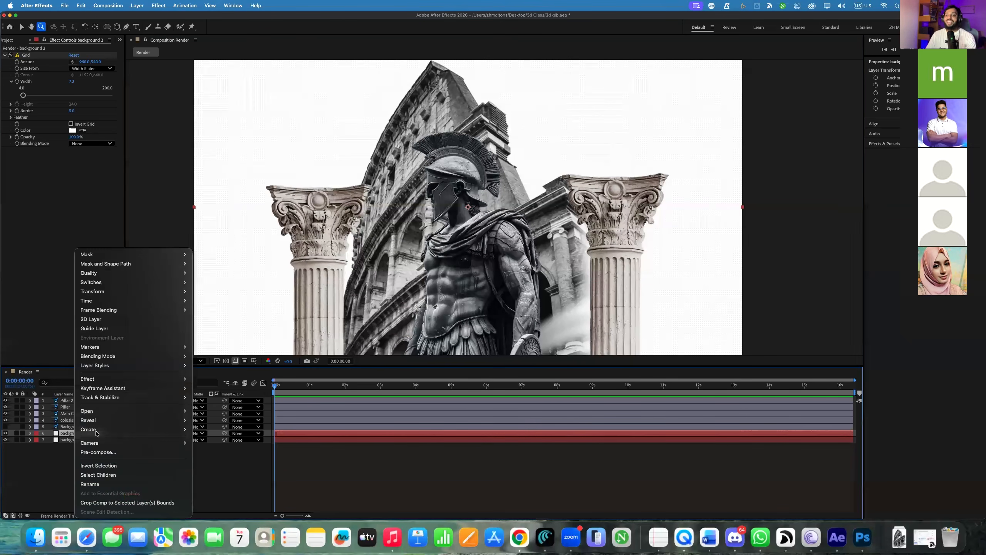
pyautogui.click(103, 484)
pyautogui.write('coted')
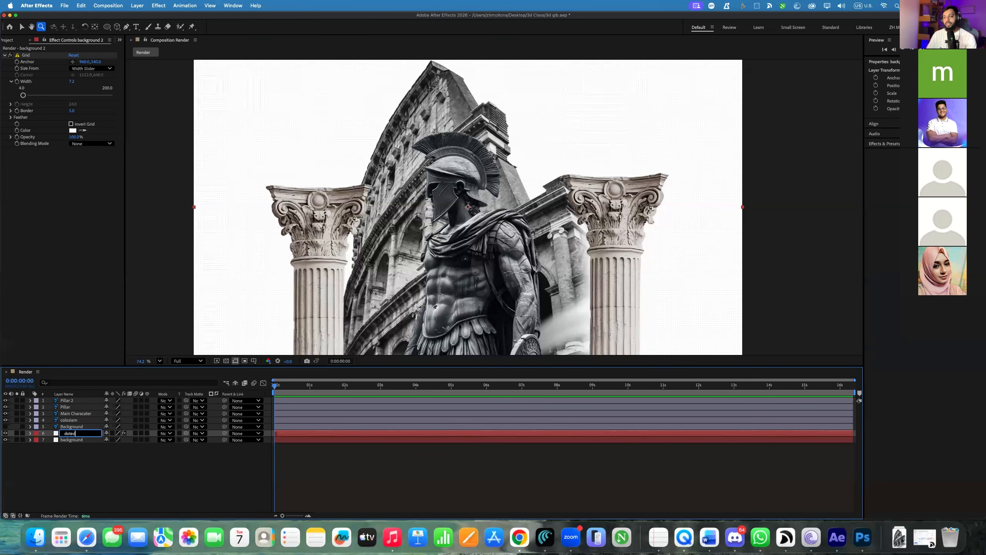
pyautogui.press('Return')
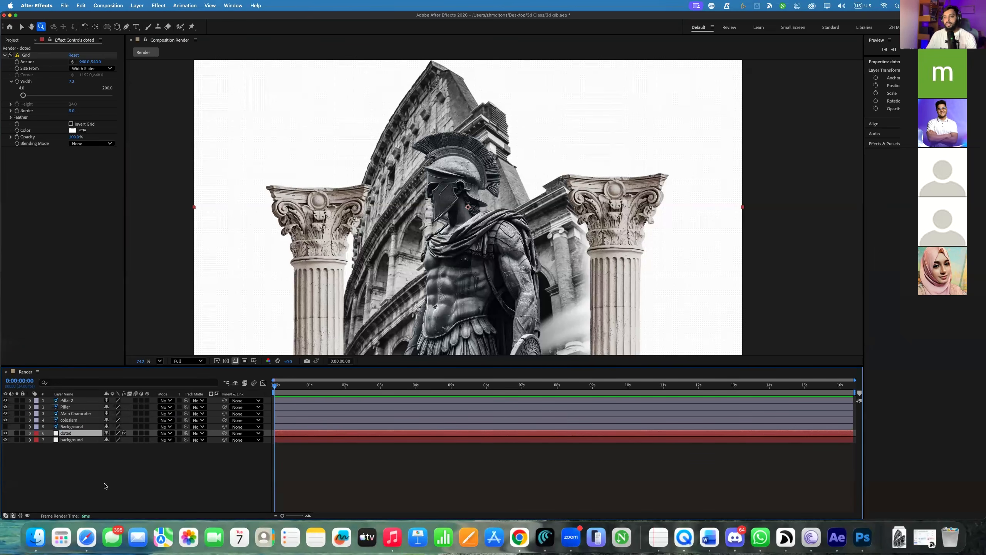
# Hide the solid background layer temporarily to inspect the doted layer's pattern up close, and show the background again
pyautogui.click(5, 439)
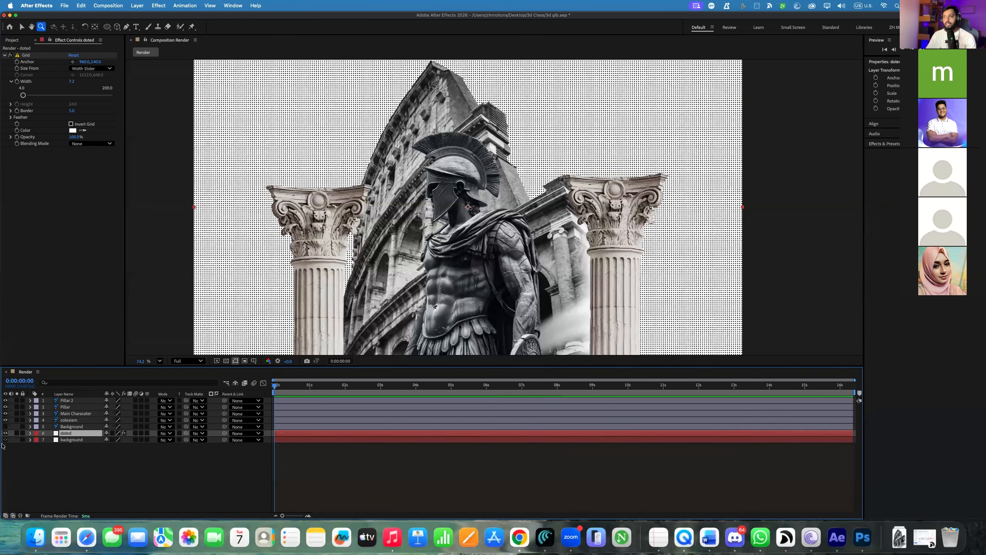
pyautogui.scroll(1, 264, 160)
pyautogui.scroll(8, 236, 213)
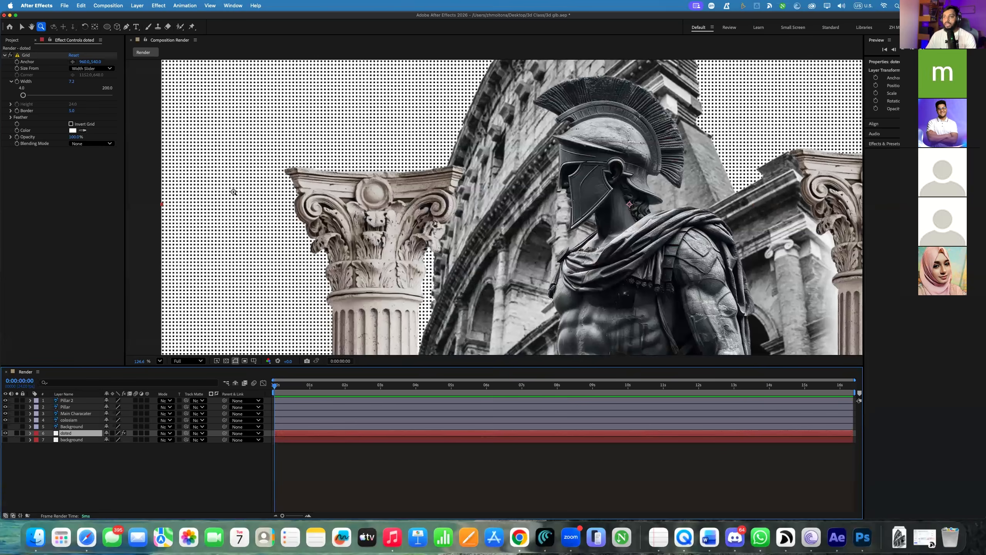
pyautogui.scroll(3, 225, 194)
pyautogui.scroll(-5, 241, 195)
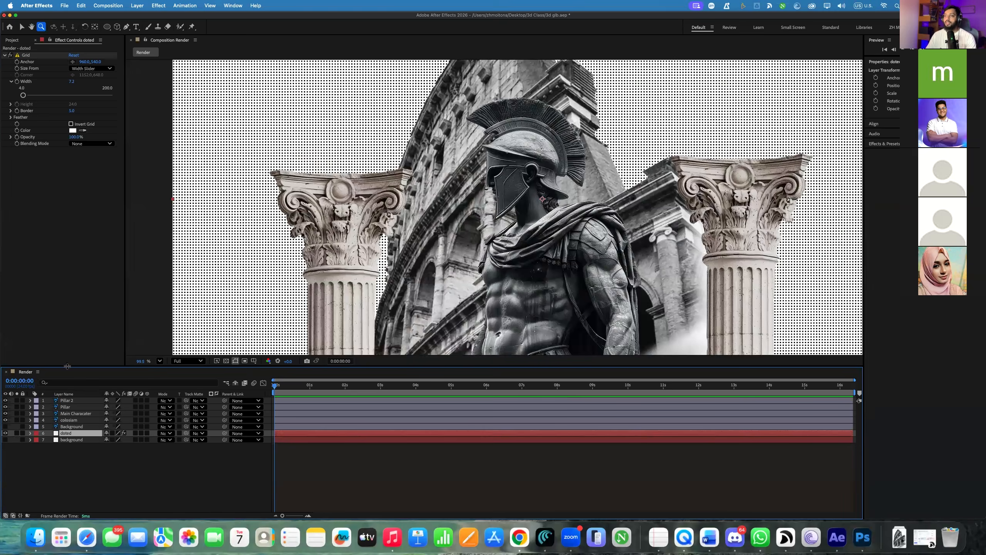
pyautogui.scroll(-1, 277, 234)
pyautogui.click(5, 440)
pyautogui.scroll(2, 266, 265)
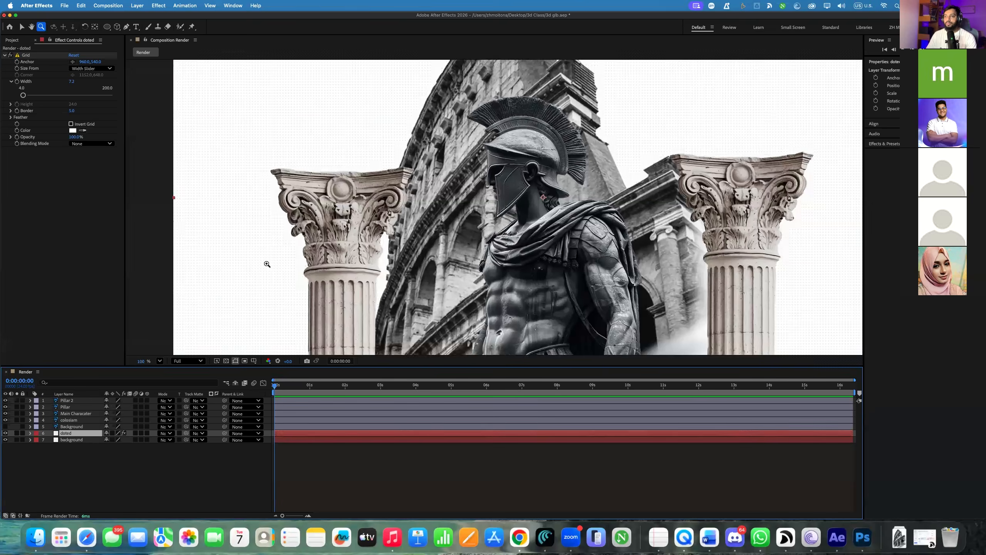
pyautogui.moveTo(425, 221); pyautogui.dragTo(358, 279)
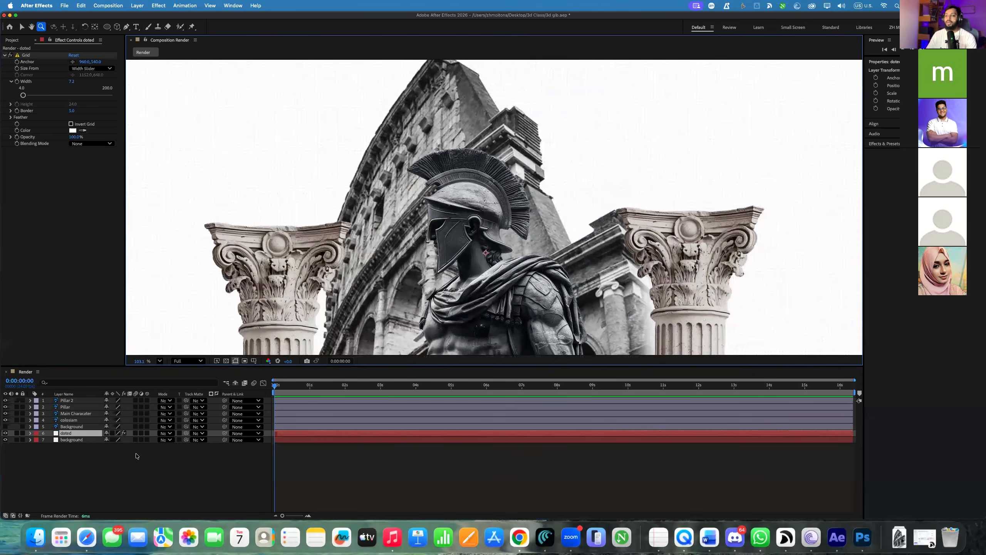
# Pre-compose the doted and background solids into a new composition named background, moving all attributes
pyautogui.keyDown('shift'); pyautogui.click(73, 440); pyautogui.keyUp('shift')
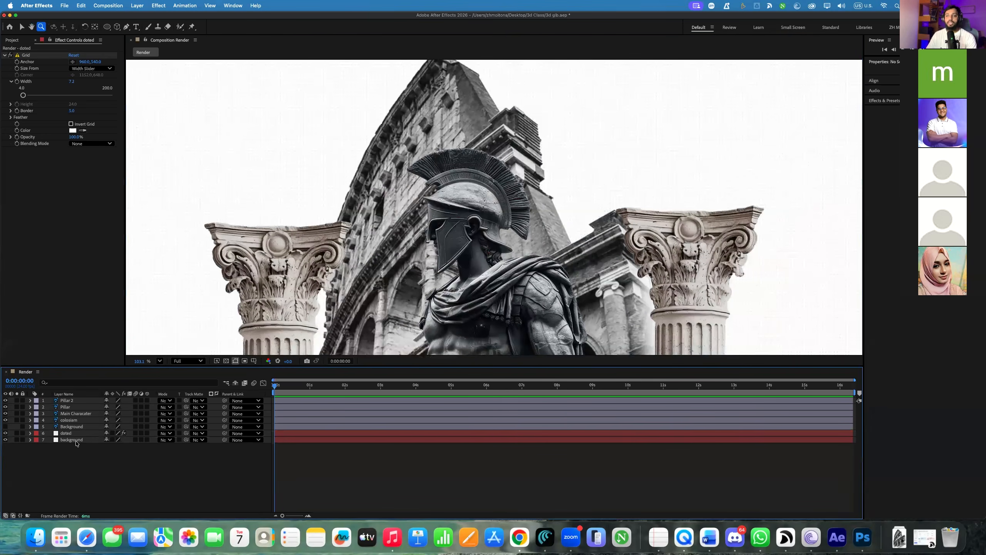
pyautogui.rightClick(73, 441)
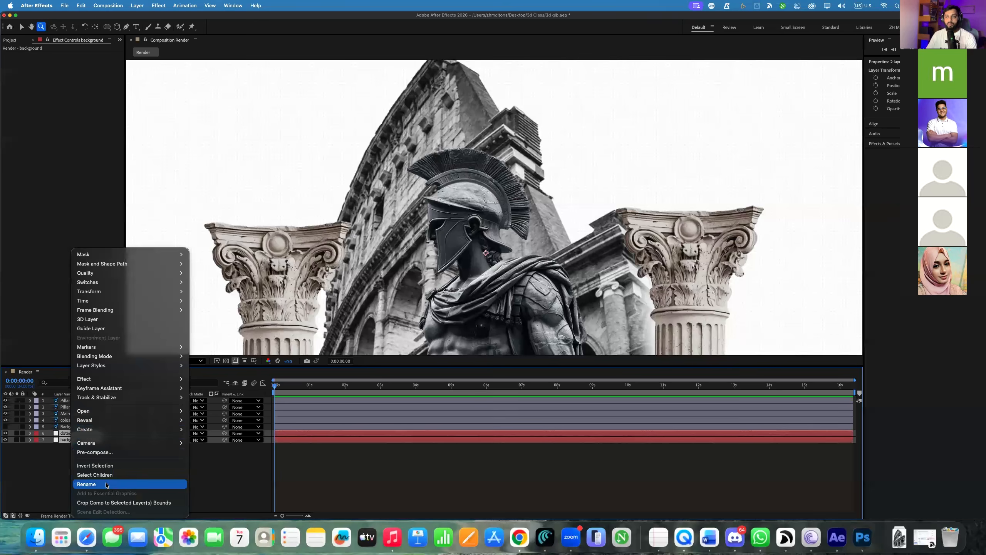
pyautogui.click(97, 453)
pyautogui.write('backgrou')
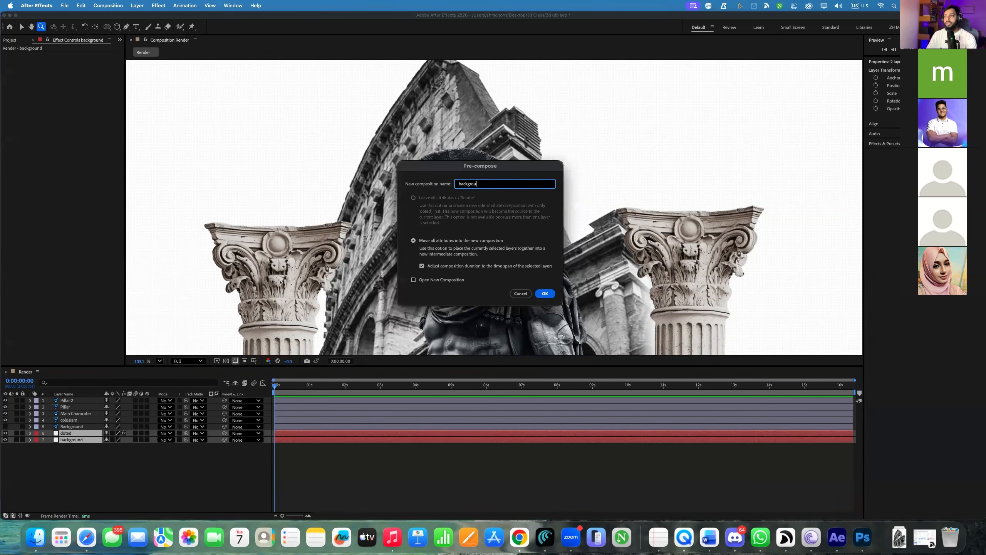
pyautogui.write('nd')
pyautogui.press('Return')
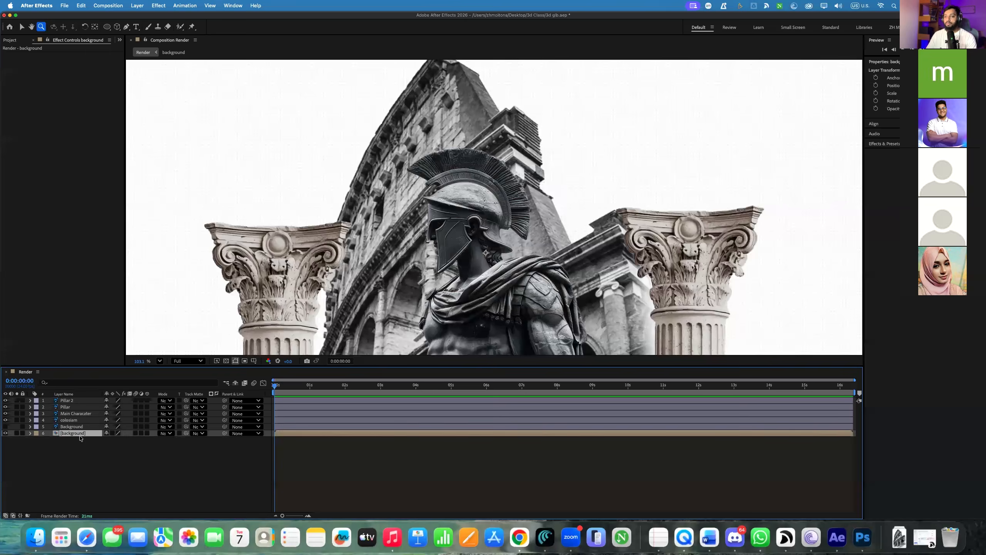
# Make the five Photoshop layers from Pillar 2 to Background 3D, and lock the background pre-composition
pyautogui.scroll(-5, 351, 288)
pyautogui.press('space')
pyautogui.moveTo(377, 283); pyautogui.dragTo(380, 247)
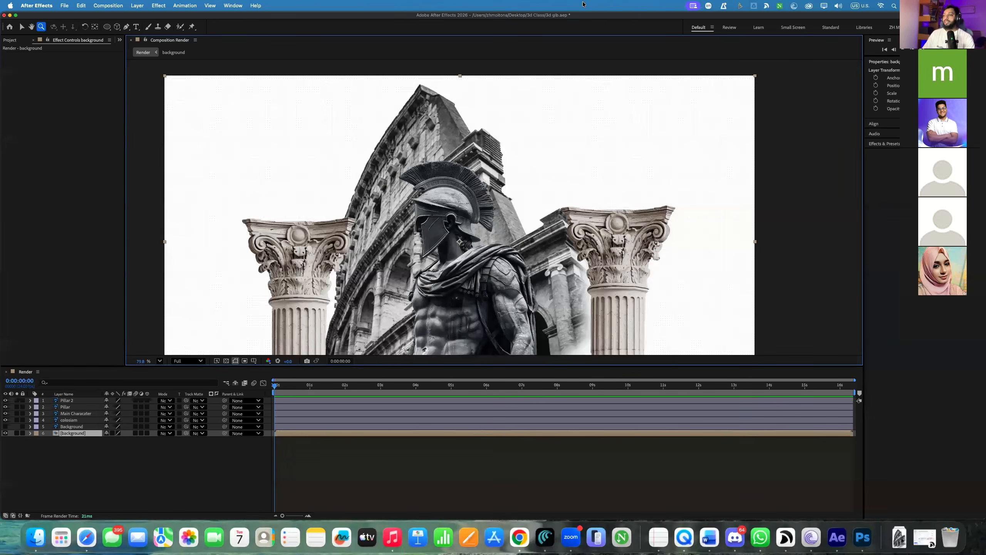
pyautogui.click(80, 427)
pyautogui.keyDown('shift'); pyautogui.click(77, 407); pyautogui.keyUp('shift')
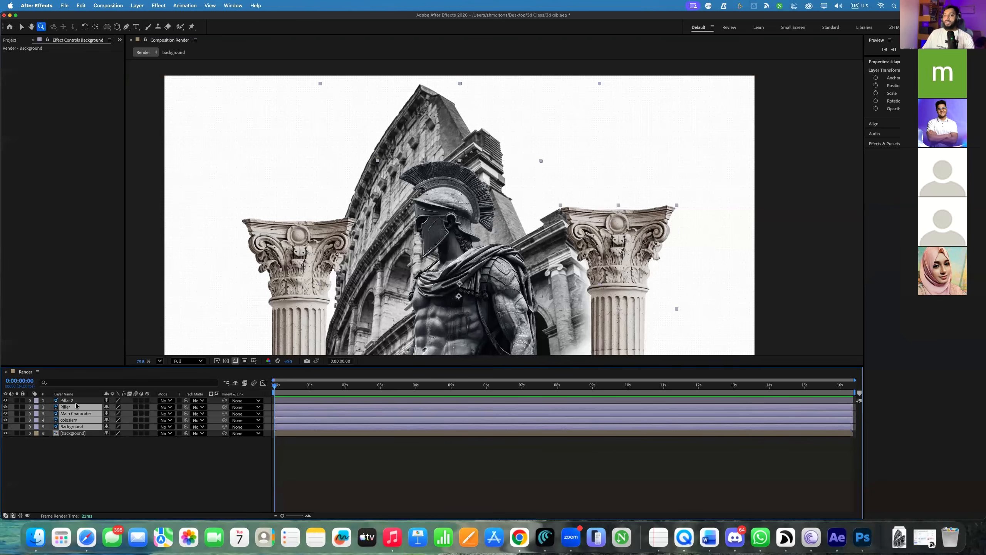
pyautogui.keyDown('shift'); pyautogui.click(77, 401); pyautogui.keyUp('shift')
pyautogui.scroll(-5, 449, 213)
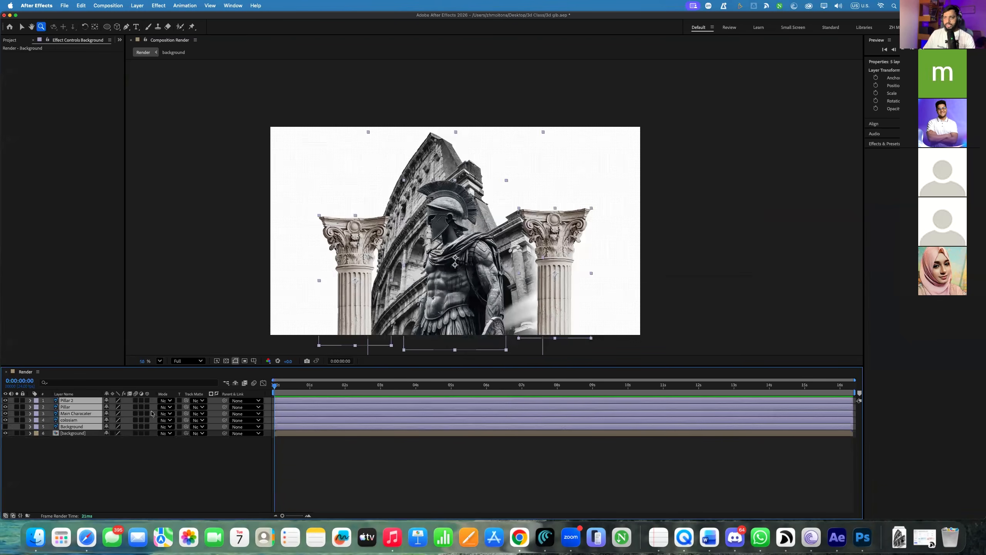
pyautogui.click(147, 413)
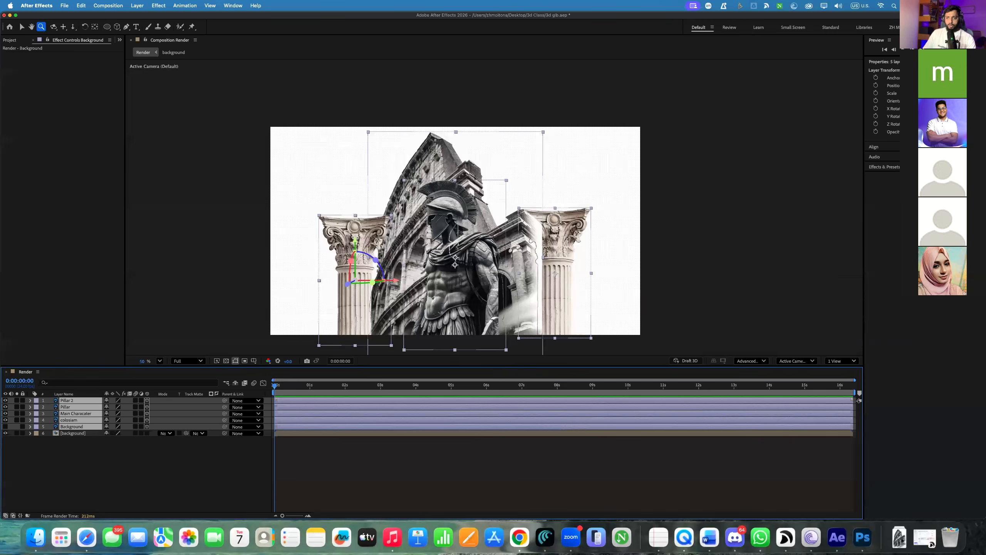
pyautogui.click(22, 433)
pyautogui.click(55, 445)
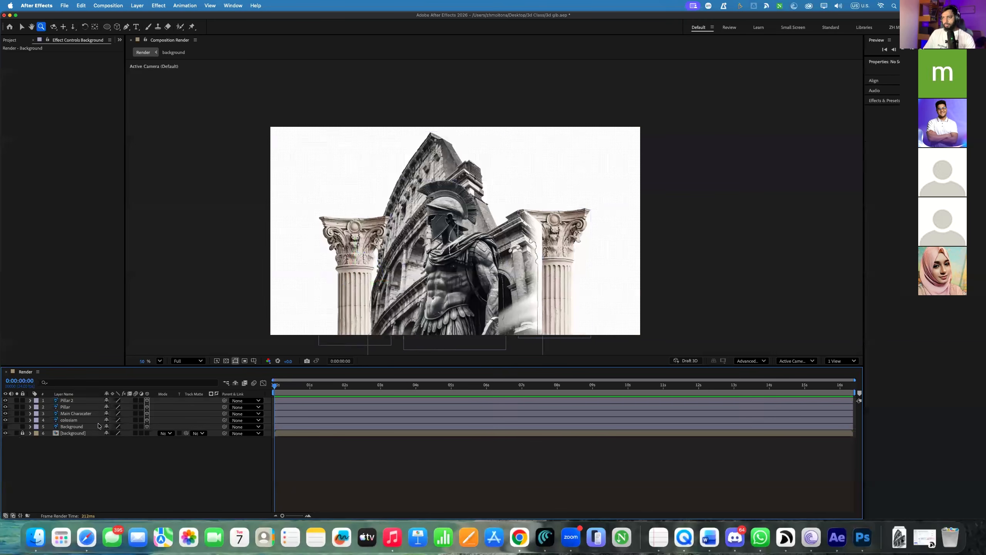
# Set the composition viewer to a 2 Views layout
pyautogui.click(840, 361)
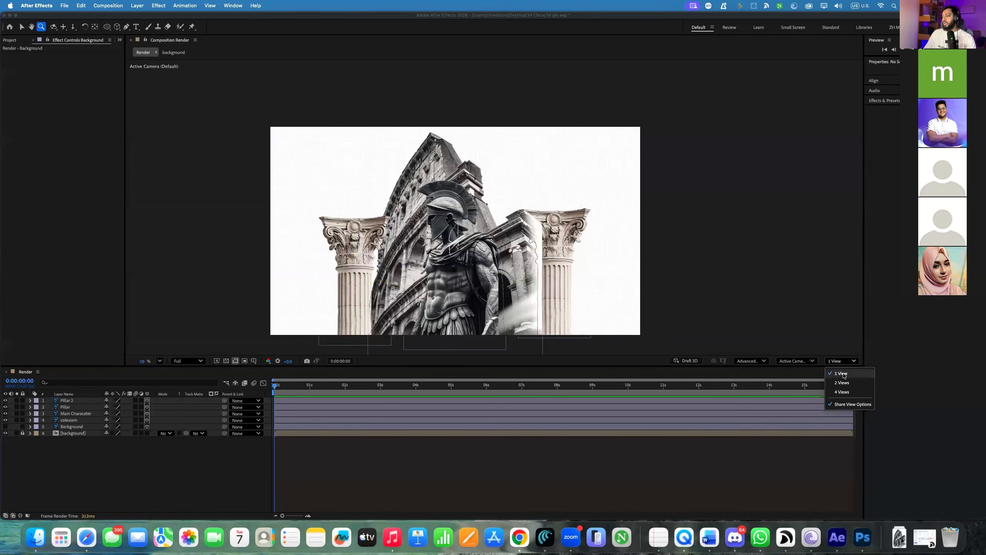
pyautogui.click(842, 383)
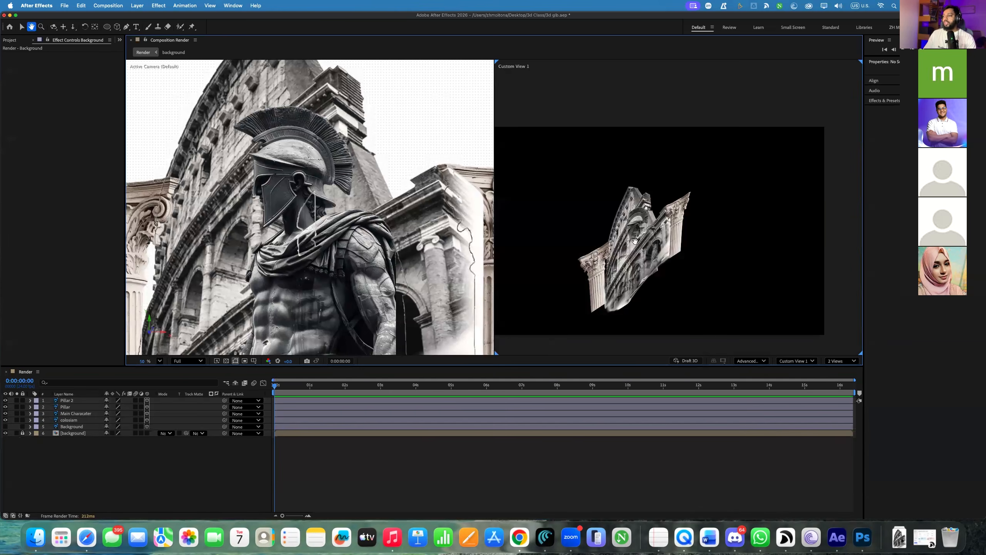
pyautogui.scroll(2, 640, 232)
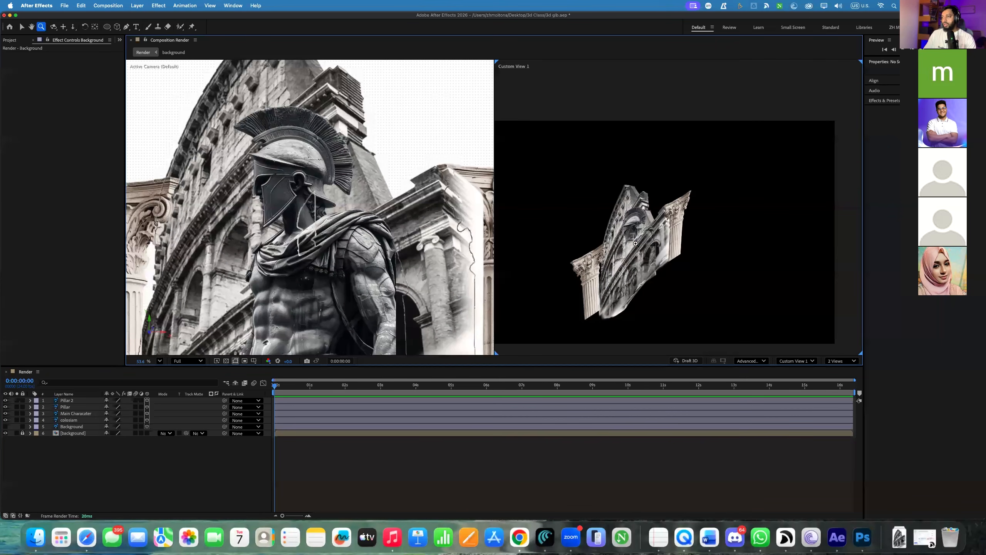
# Select the Main Characater layer and orbit Custom View 1 to examine how the 3D layers are arranged in depth
pyautogui.click(635, 243)
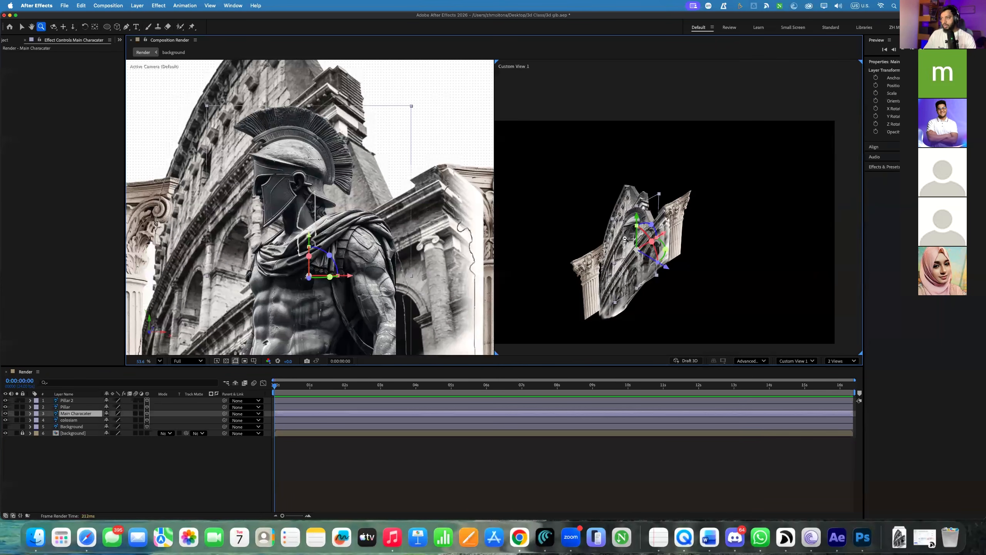
pyautogui.press('c')
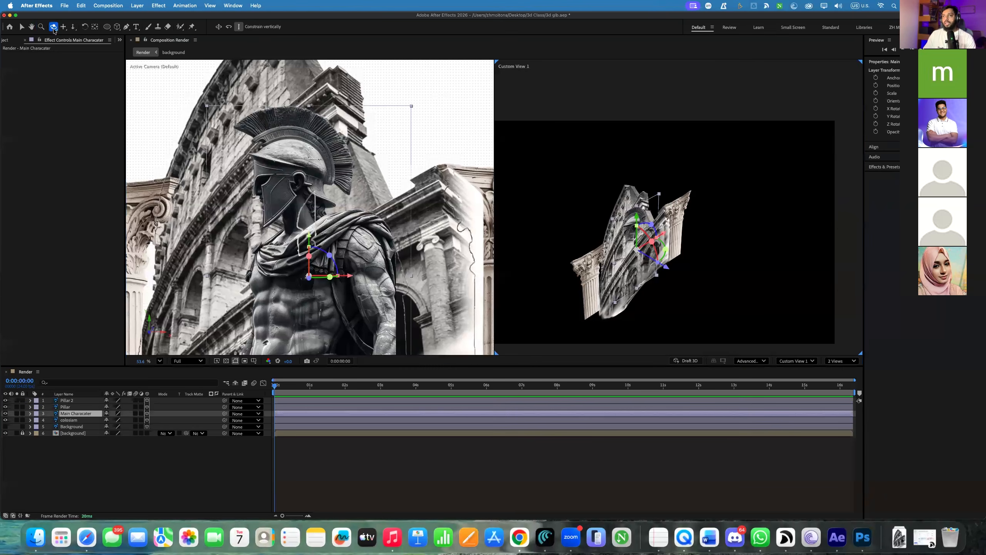
pyautogui.moveTo(656, 258); pyautogui.dragTo(657, 248)
pyautogui.moveTo(586, 248); pyautogui.dragTo(602, 252)
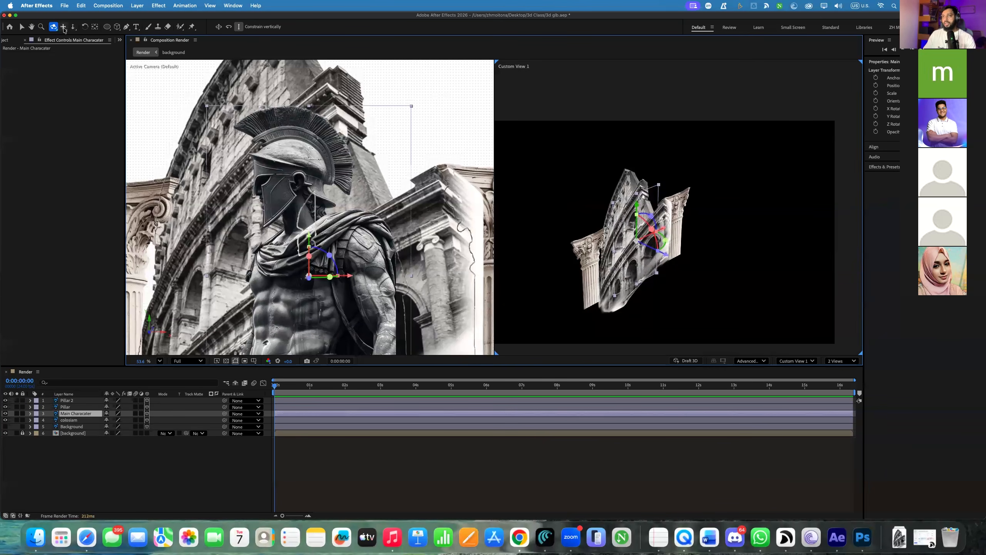
pyautogui.moveTo(608, 242); pyautogui.dragTo(612, 242)
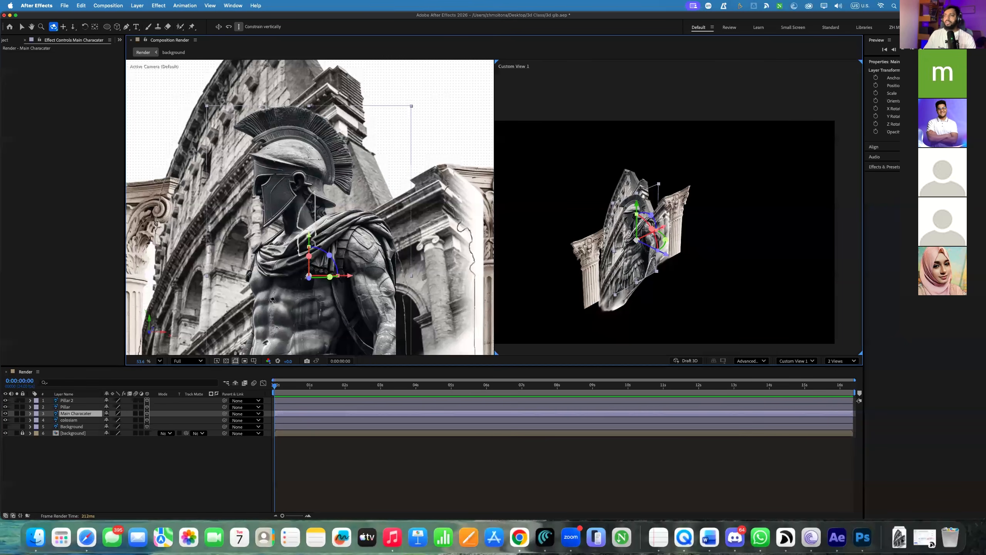
# Fit more of the scene into the Active Camera view and change the Custom View 1 pane to the Top view
pyautogui.scroll(-5, 347, 245)
pyautogui.scroll(2, 346, 245)
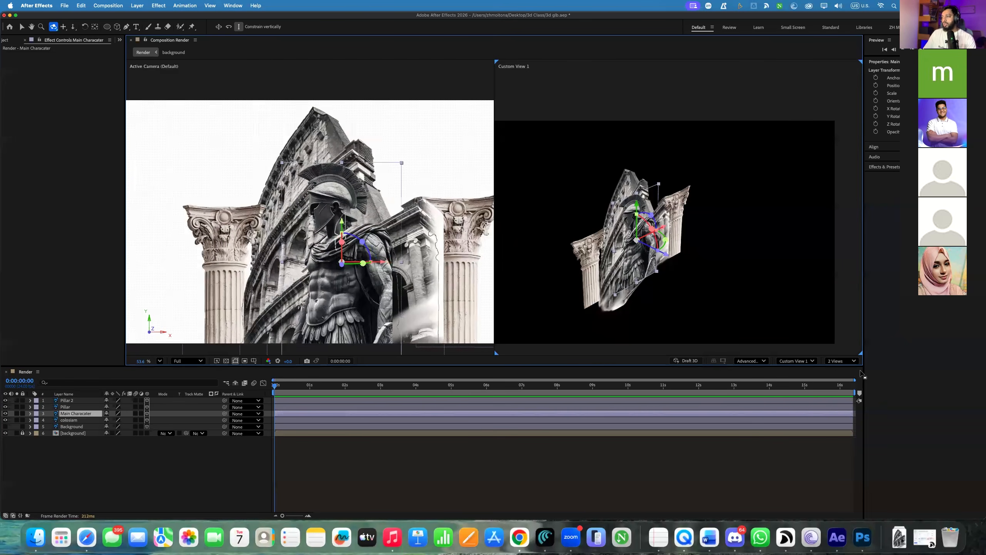
pyautogui.click(835, 362)
pyautogui.click(841, 383)
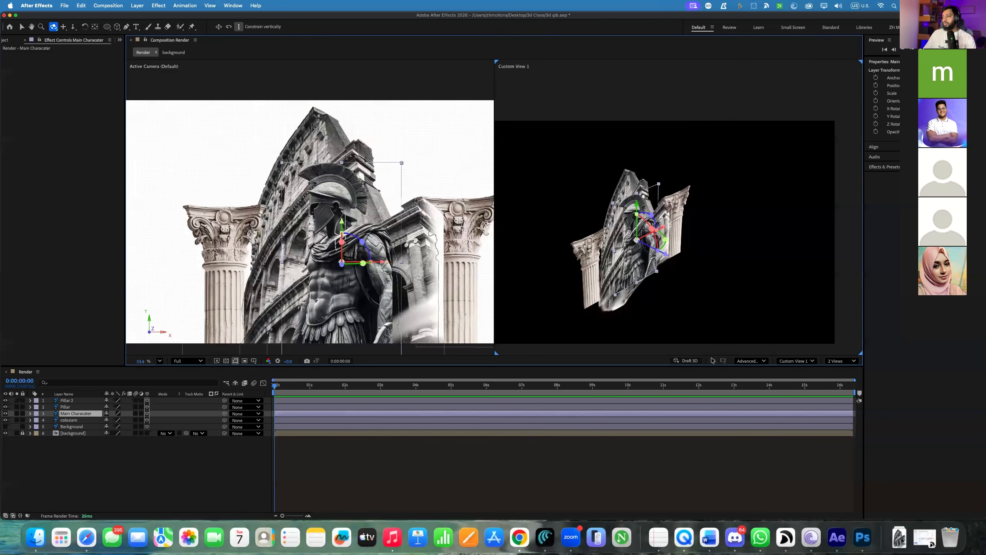
pyautogui.click(790, 361)
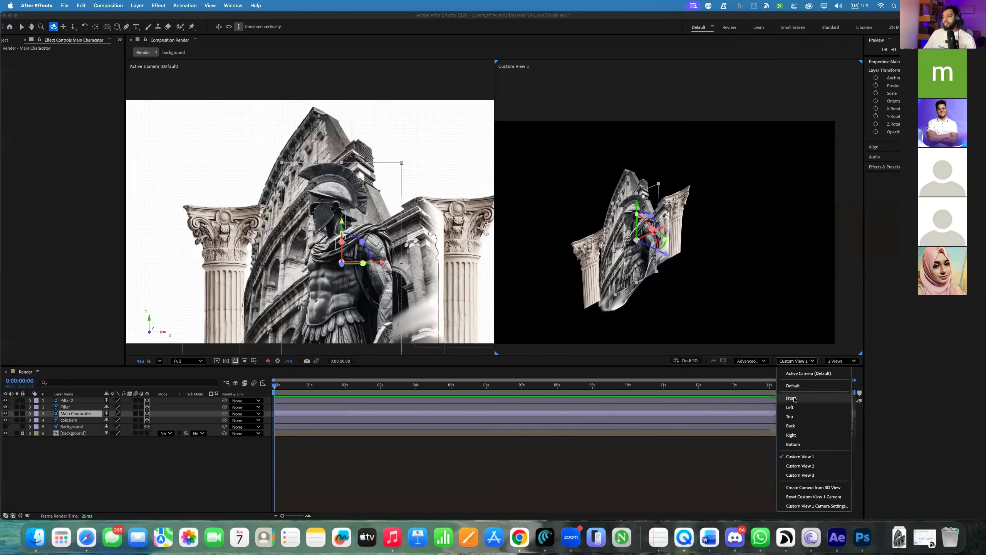
pyautogui.click(792, 417)
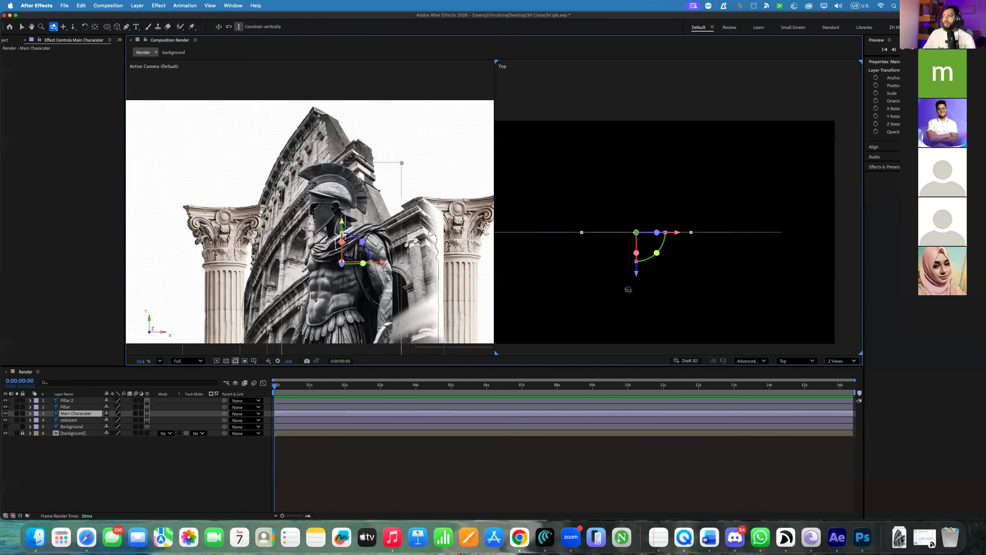
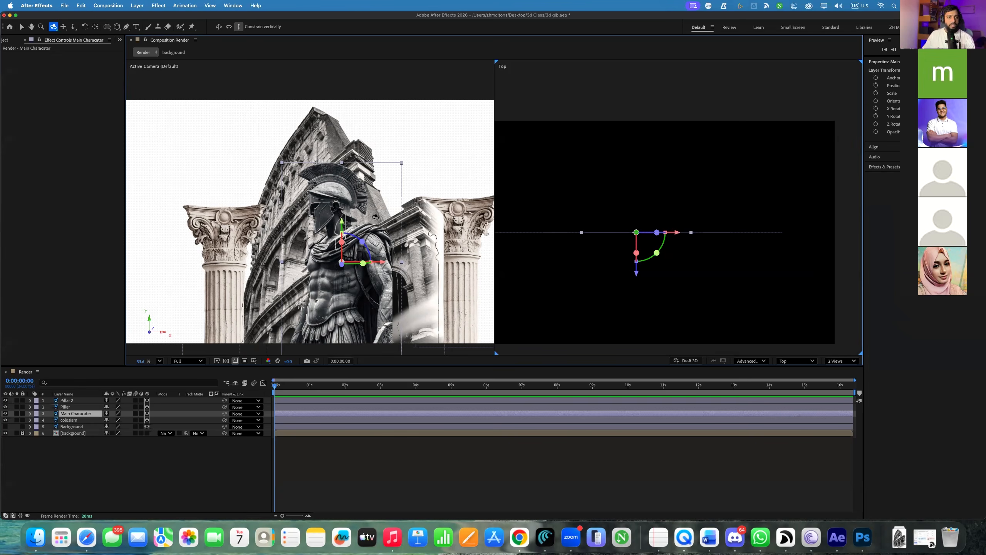
# Make the Photoshop Background layer visible, then delete it from the Render composition
pyautogui.click(495, 62)
pyautogui.click(78, 427)
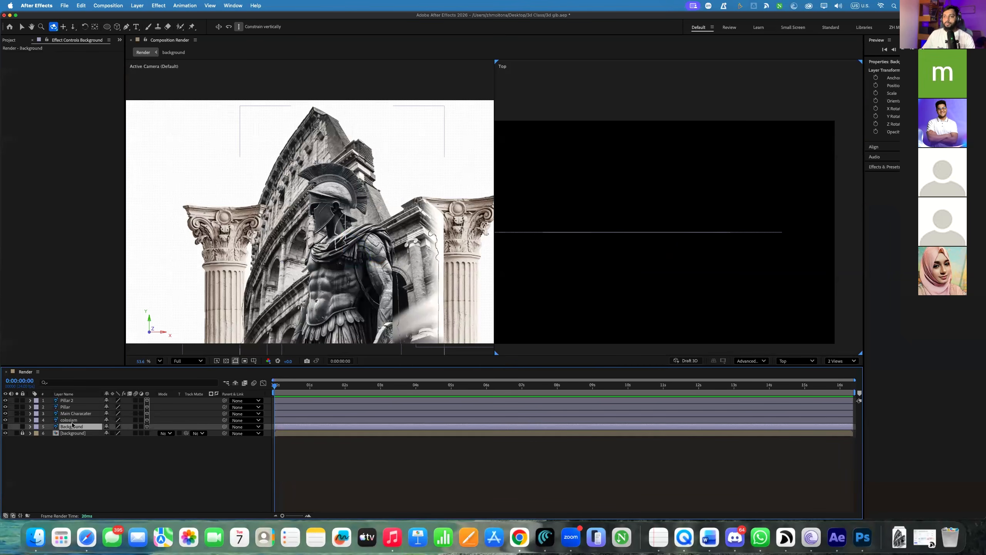
pyautogui.click(5, 427)
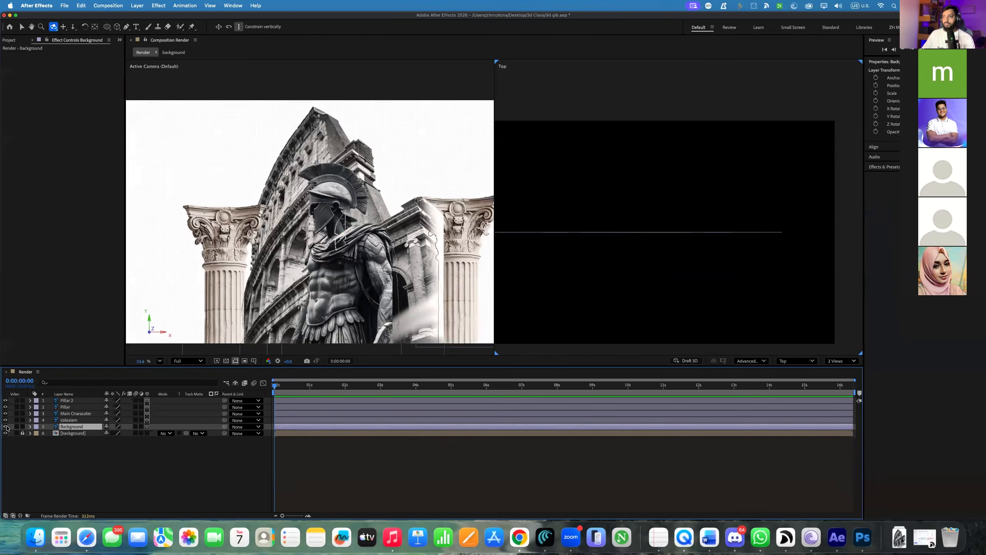
pyautogui.click(44, 444)
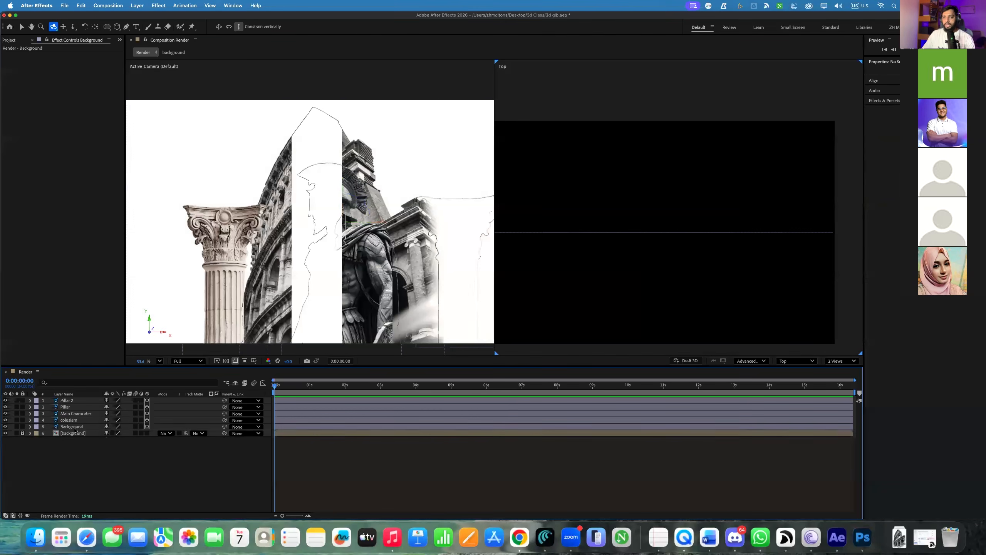
pyautogui.click(76, 426)
pyautogui.press('Delete')
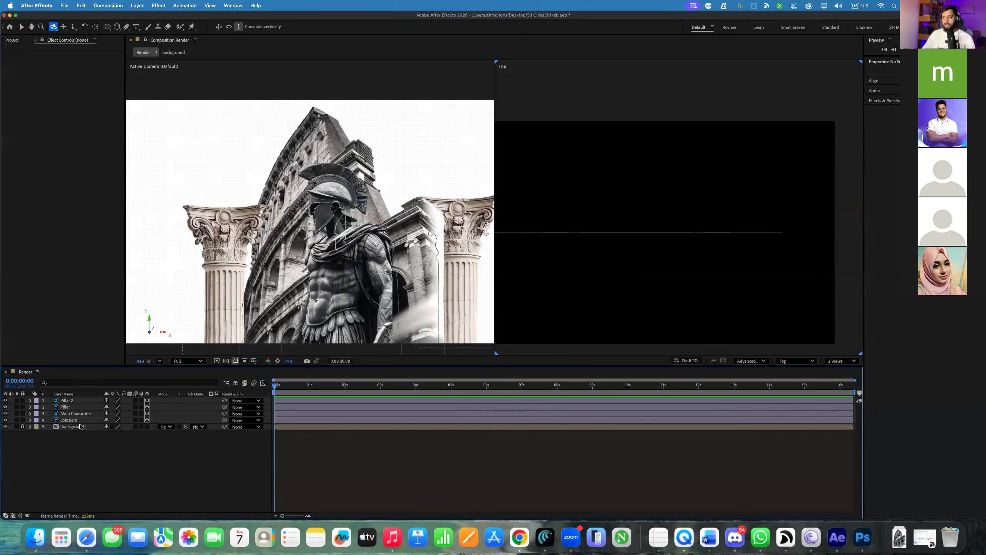
# Push the Pillar 2 and Pillar layers back together in depth in the Top view
pyautogui.click(76, 421)
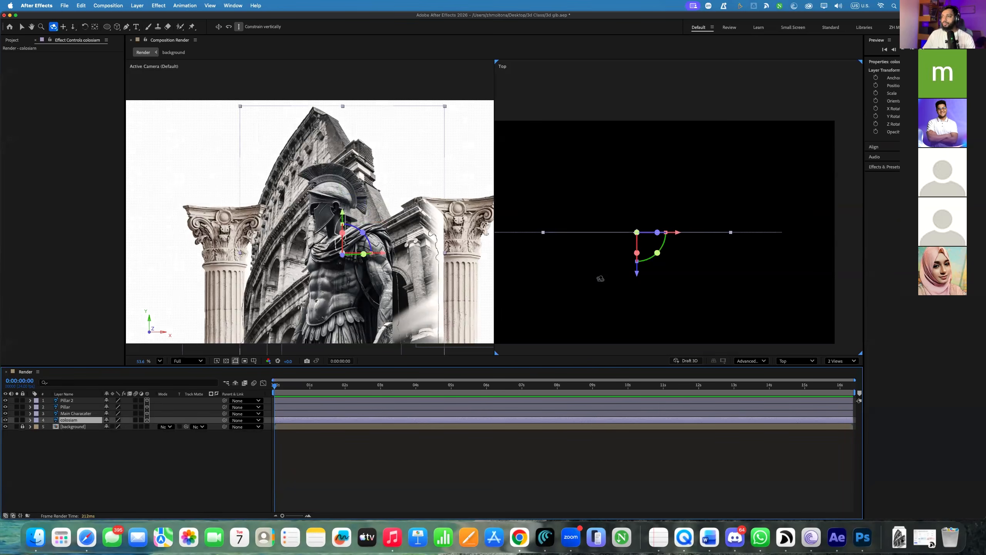
pyautogui.scroll(-3, 619, 284)
pyautogui.click(106, 428)
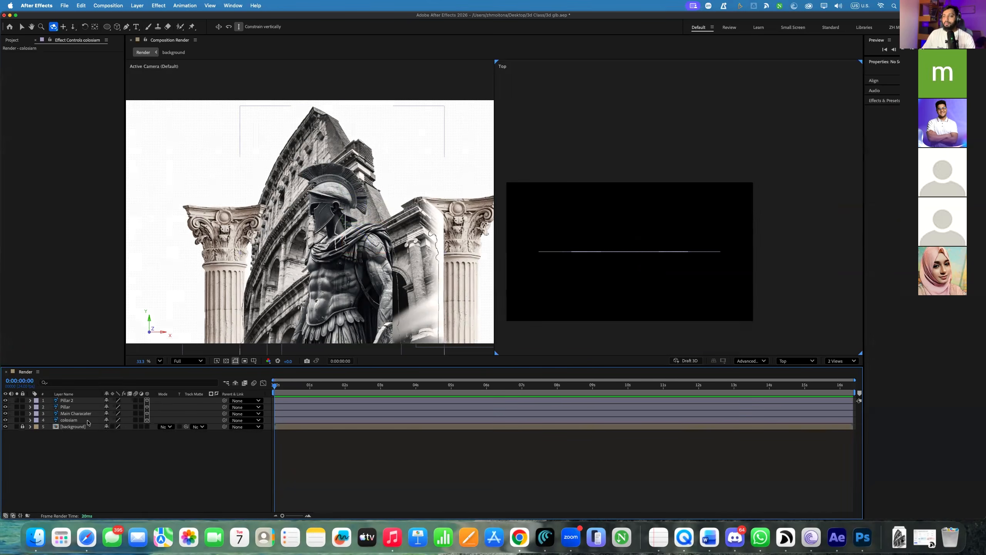
pyautogui.click(76, 401)
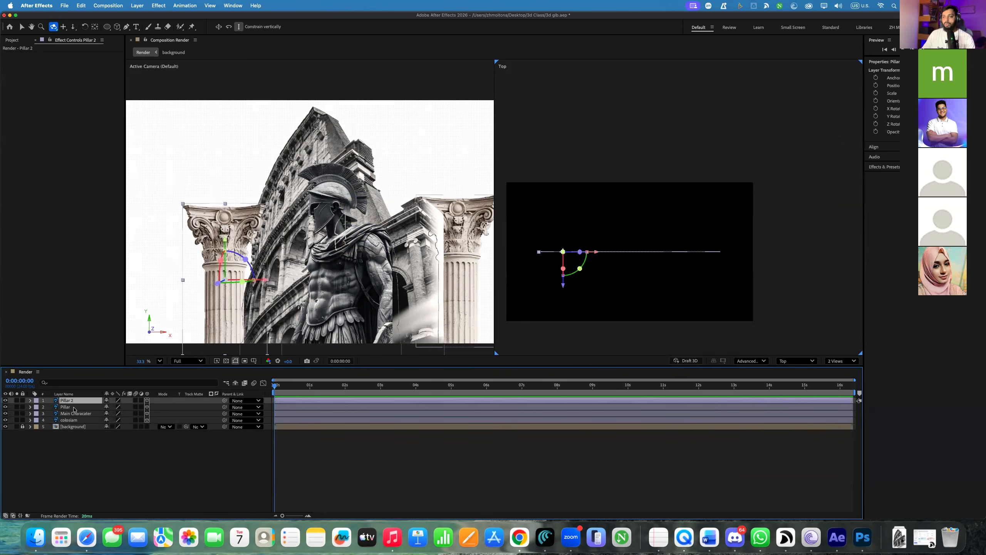
pyautogui.keyDown('shift'); pyautogui.click(72, 408); pyautogui.keyUp('shift')
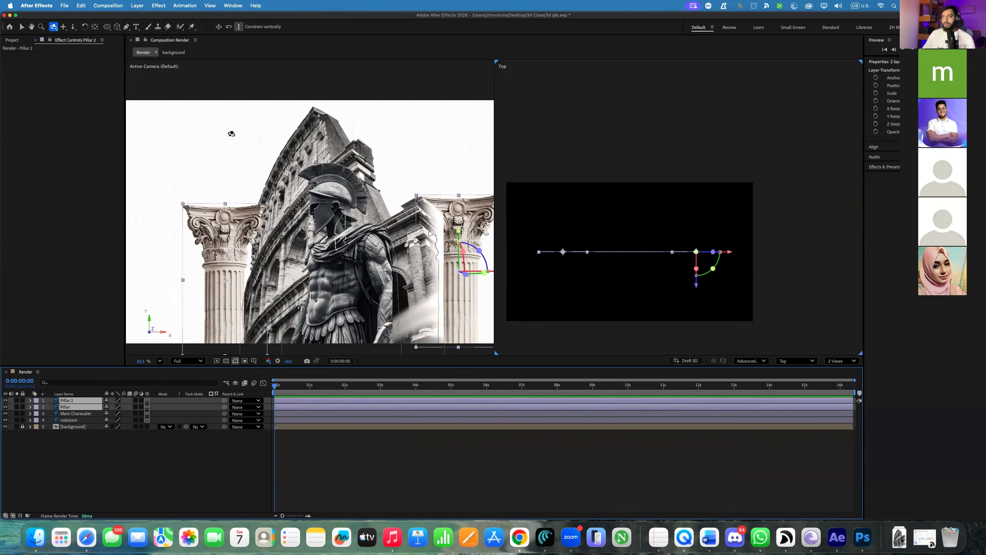
pyautogui.click(22, 26)
pyautogui.moveTo(703, 285); pyautogui.dragTo(701, 239)
# Push the colosseum layer far behind the pillars and bring the Main Characater layer forward in depth
pyautogui.click(68, 420)
pyautogui.moveTo(630, 287); pyautogui.dragTo(672, 122)
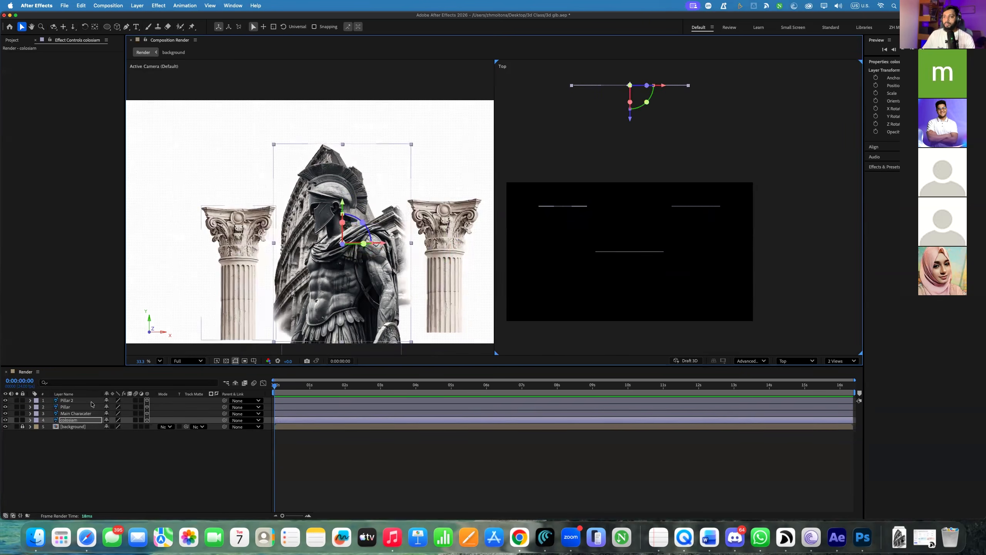
pyautogui.click(85, 413)
pyautogui.moveTo(631, 287); pyautogui.dragTo(631, 334)
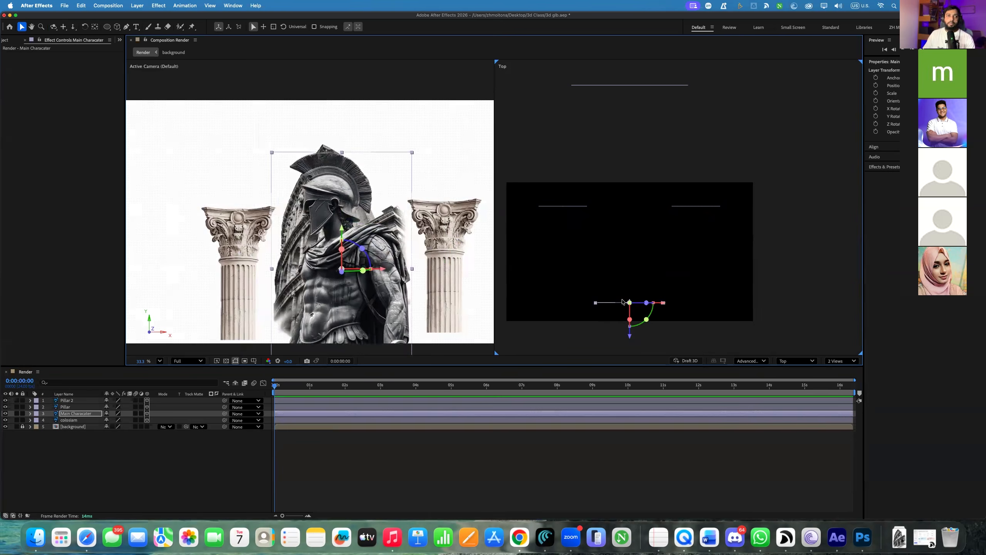
# Lower the right pillar, move the left pillar outward and down, and shift the warrior left in the Active Camera view
pyautogui.click(449, 246)
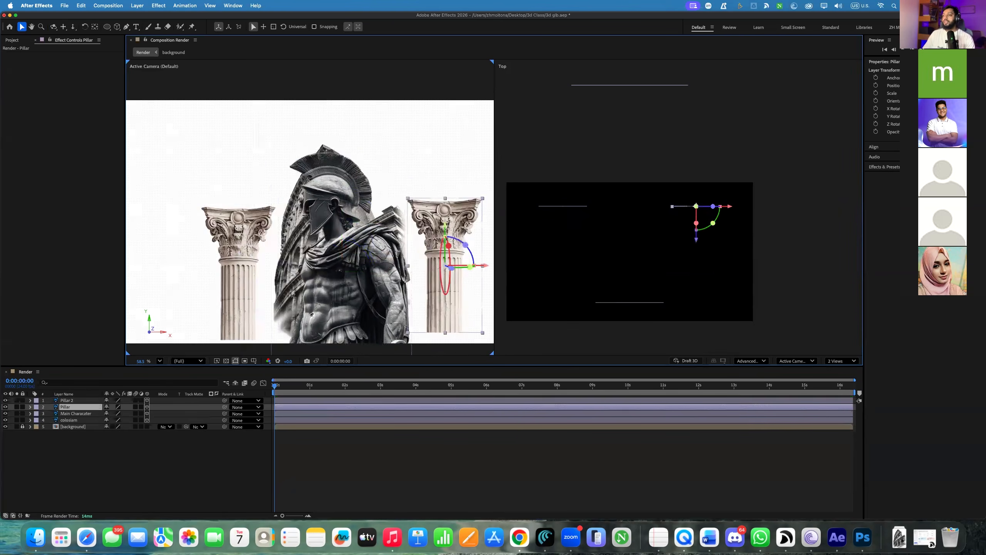
pyautogui.moveTo(455, 220); pyautogui.dragTo(460, 241)
pyautogui.moveTo(245, 252); pyautogui.dragTo(204, 252)
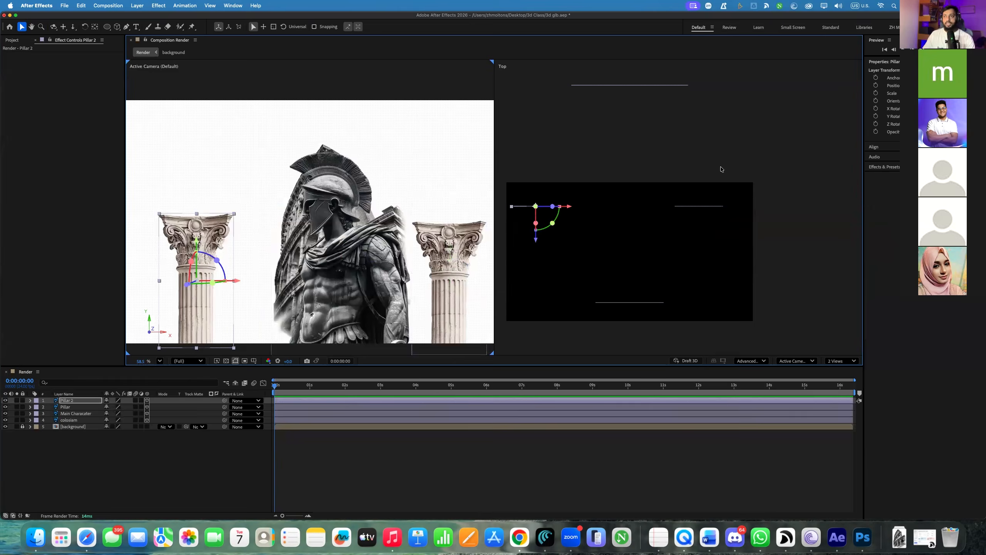
pyautogui.click(360, 277)
pyautogui.moveTo(369, 234); pyautogui.dragTo(347, 234)
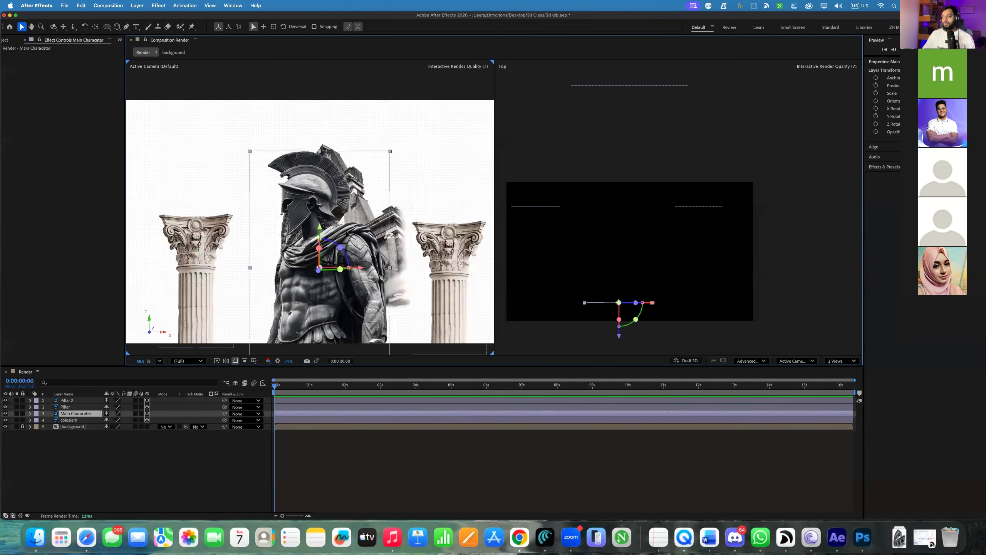
# Scale the colosseum layer to 240% and push it further back in depth
pyautogui.click(75, 420)
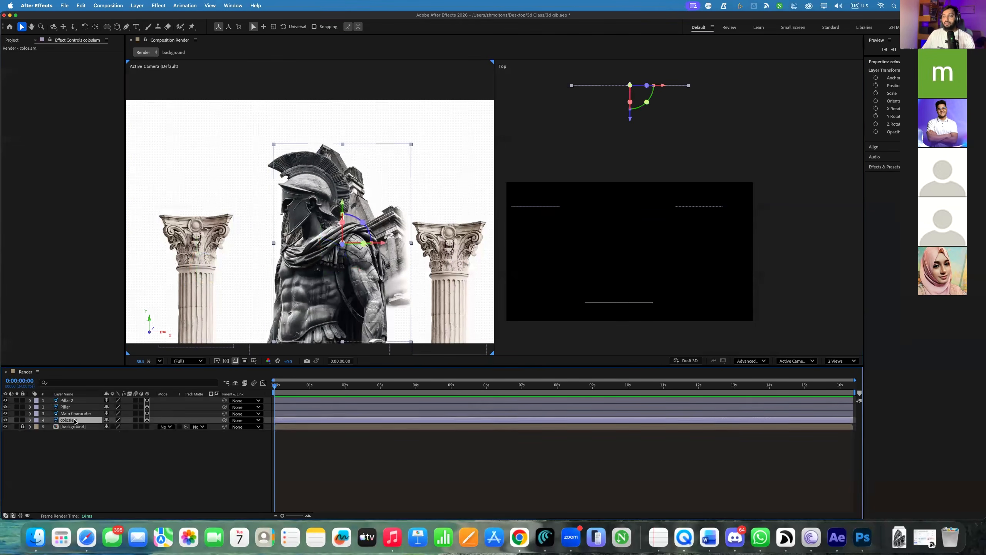
pyautogui.press('s')
pyautogui.moveTo(115, 426); pyautogui.dragTo(168, 425)
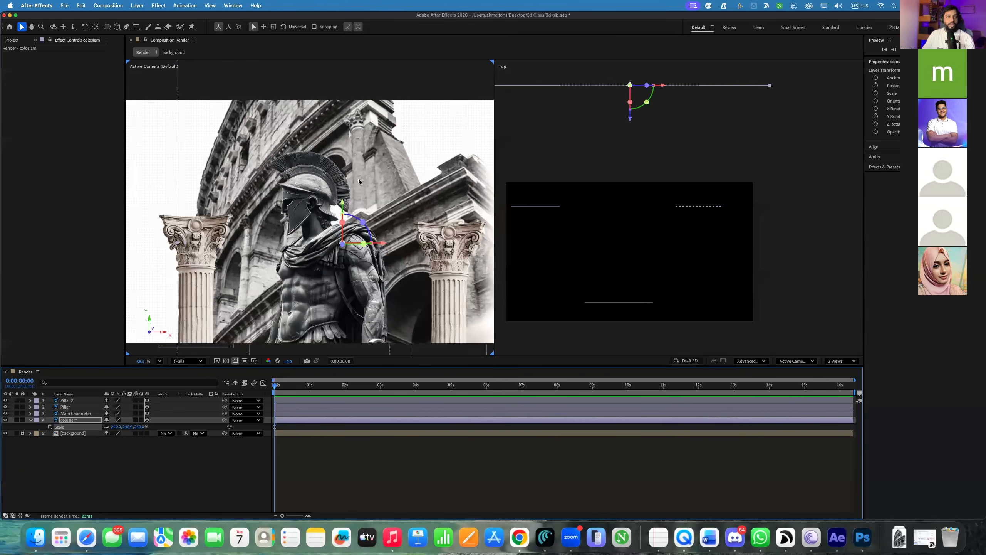
pyautogui.click(629, 129)
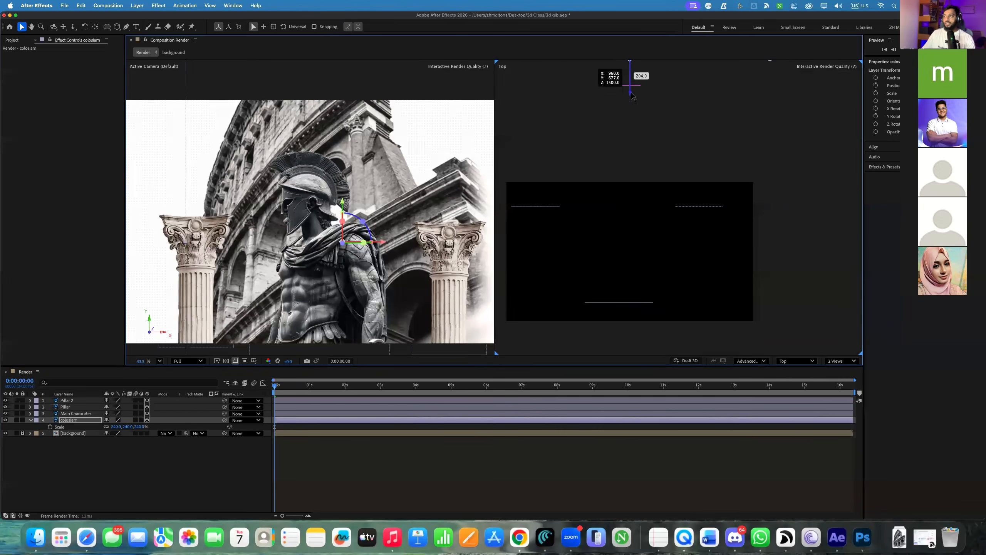
pyautogui.scroll(-3, 632, 114)
pyautogui.moveTo(633, 114); pyautogui.dragTo(640, 71)
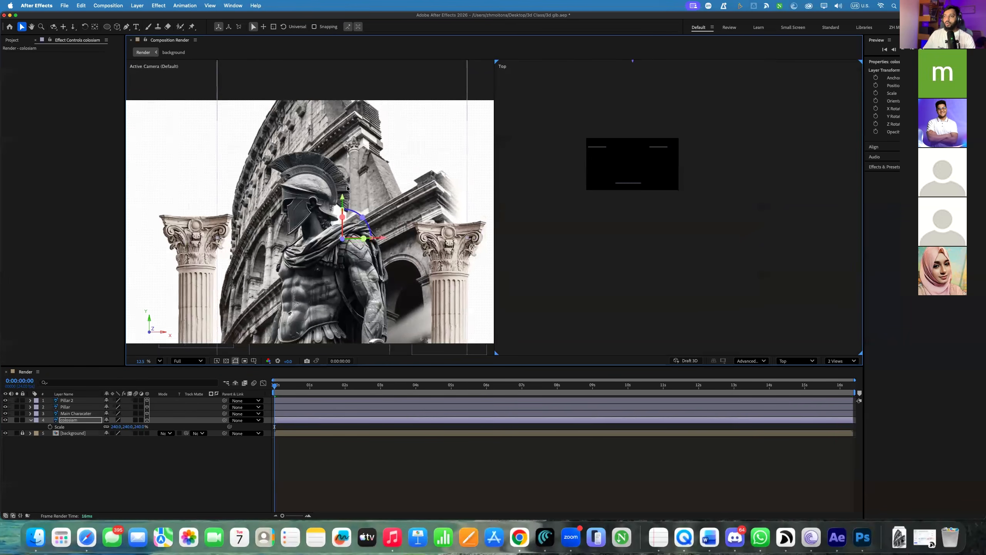
# Enlarge the colosseum layer to 348% and shift it slightly left behind the warrior
pyautogui.moveTo(114, 427); pyautogui.dragTo(447, 228)
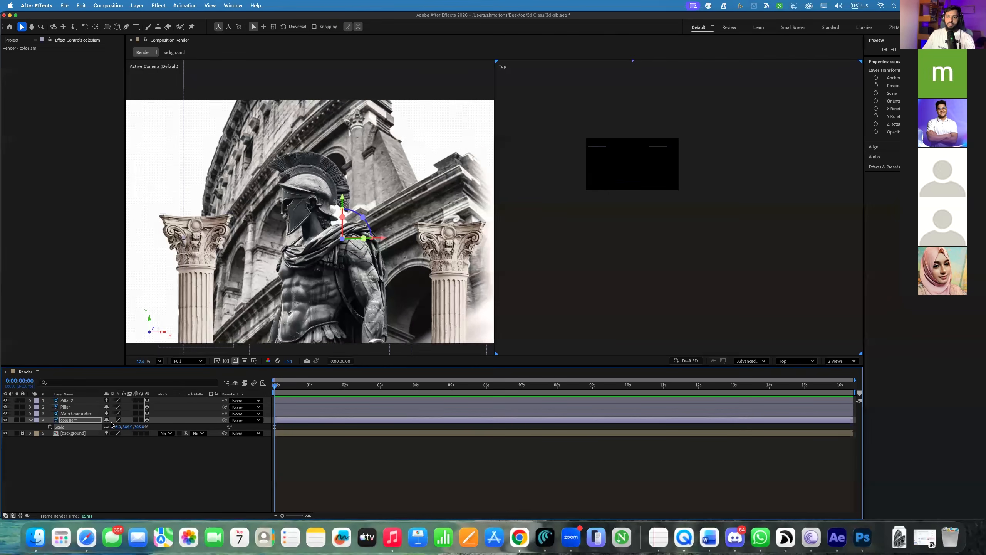
pyautogui.moveTo(128, 426); pyautogui.dragTo(144, 426)
pyautogui.moveTo(344, 133)
pyautogui.mouseDown()
pyautogui.moveTo(327, 131)
pyautogui.moveTo(338, 137)
pyautogui.mouseUp()
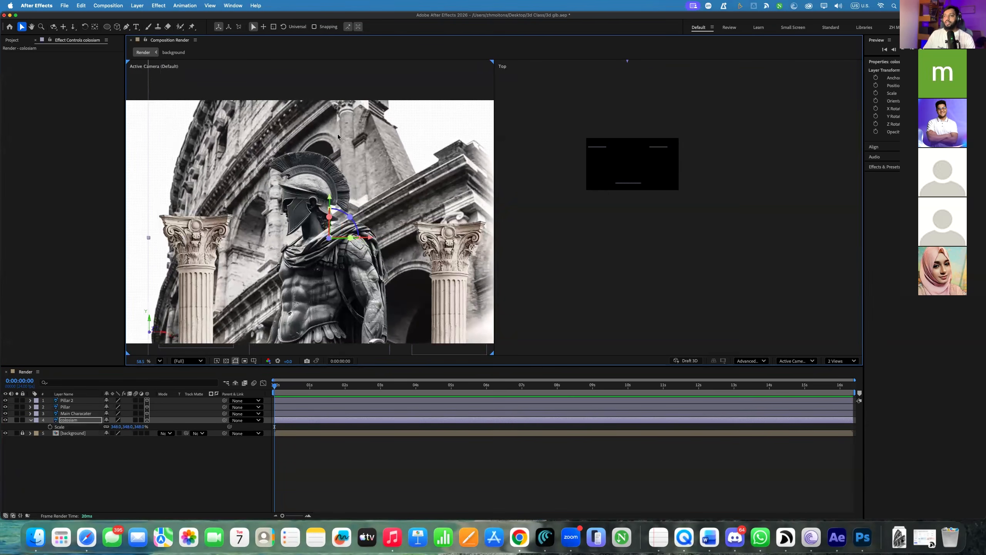
pyautogui.click(31, 419)
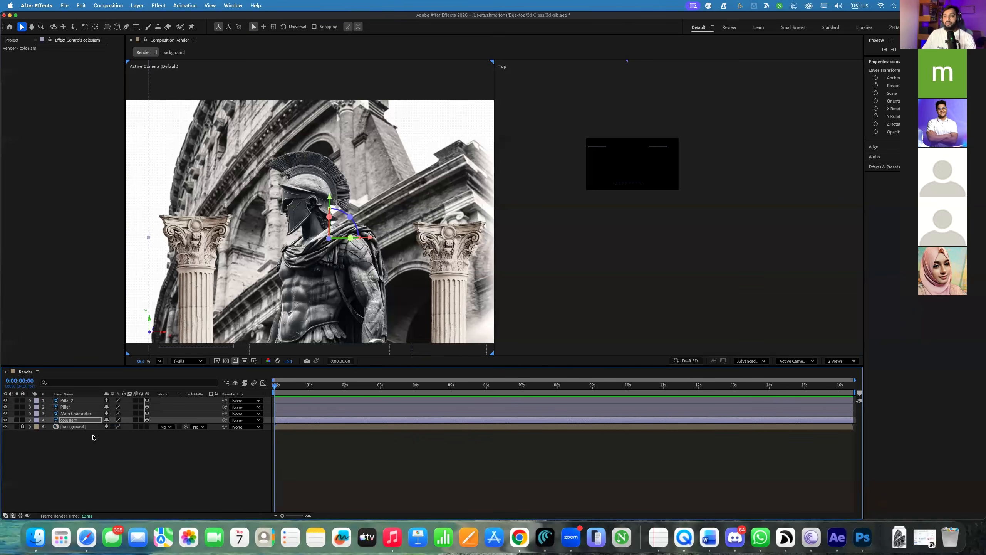
# Return the composition viewer to a single view and fit the whole frame in it
pyautogui.click(127, 442)
pyautogui.click(842, 361)
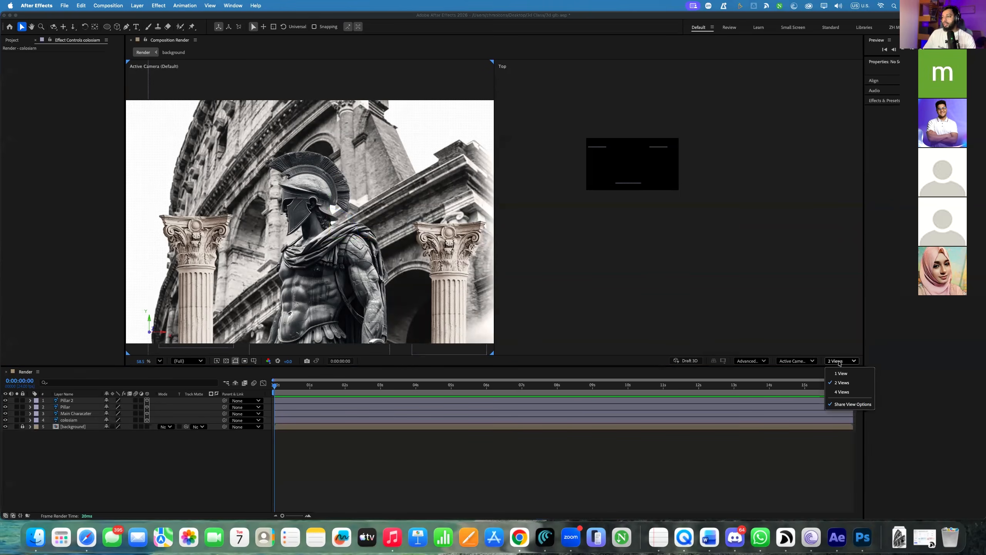
pyautogui.click(841, 375)
pyautogui.click(159, 360)
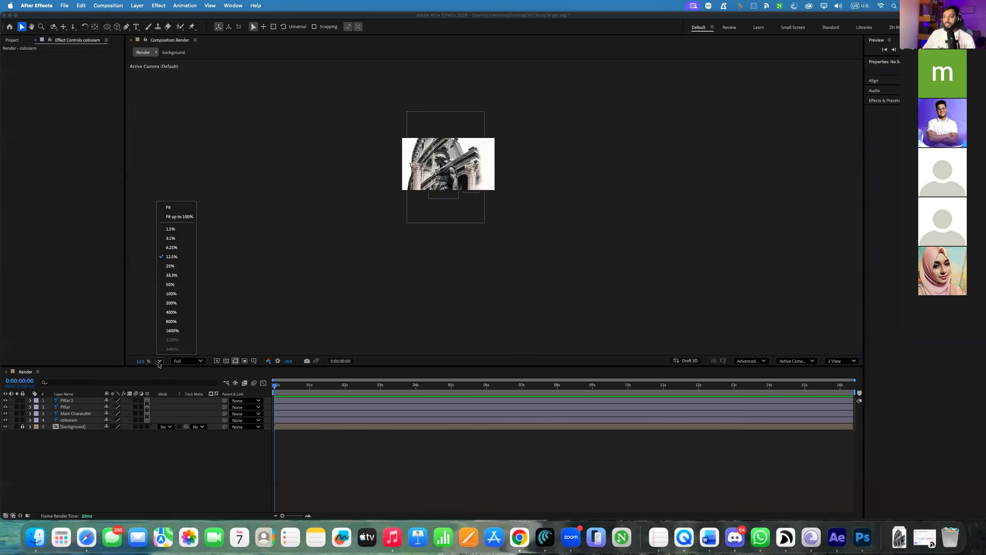
pyautogui.click(171, 213)
pyautogui.click(144, 447)
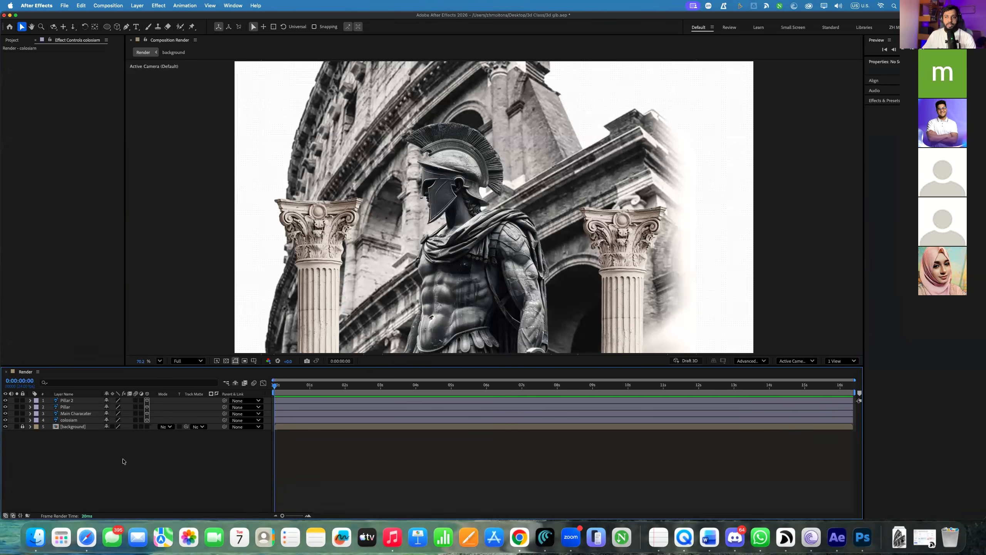
# Add an ambient light with a red colour to the Render composition
pyautogui.rightClick(89, 461)
pyautogui.moveTo(128, 411)
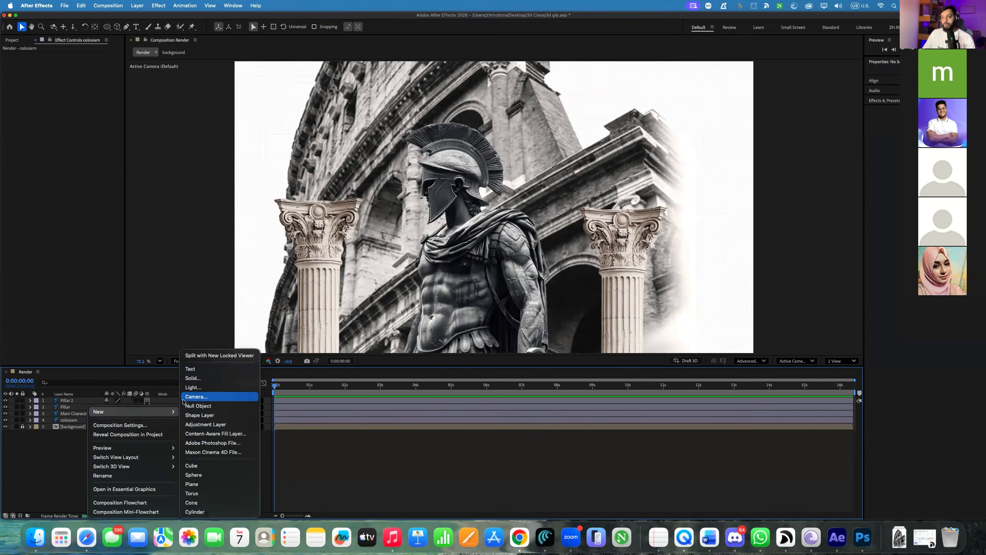
pyautogui.click(195, 387)
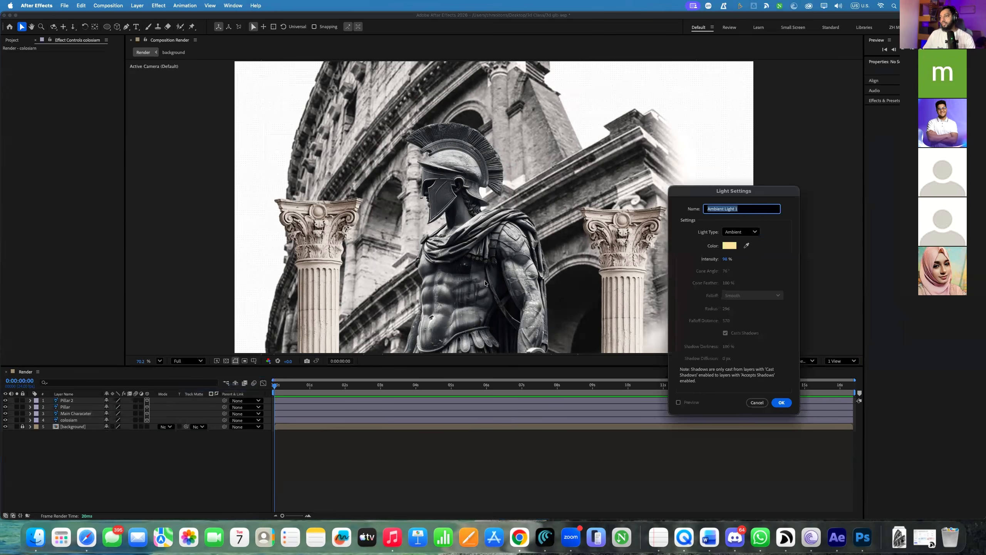
pyautogui.click(730, 245)
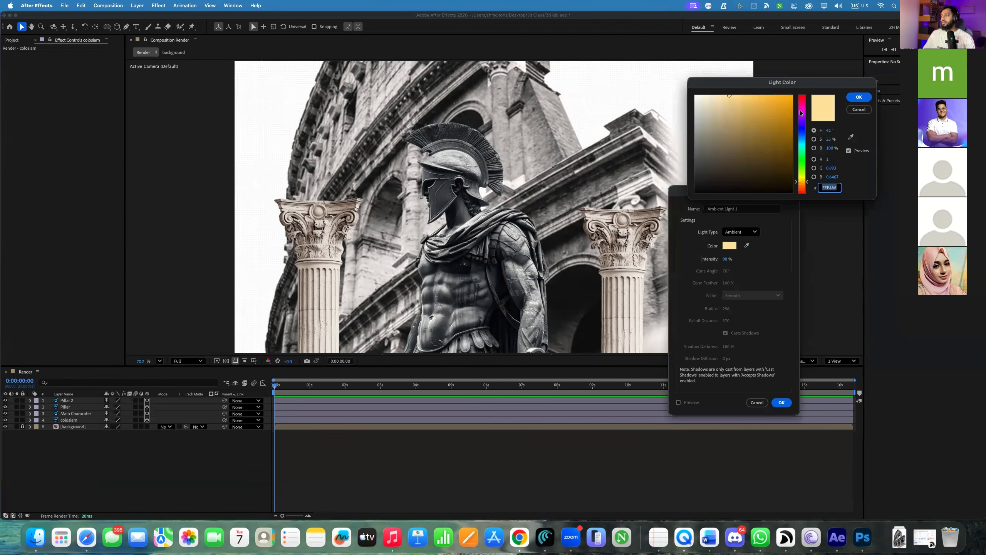
pyautogui.moveTo(800, 113); pyautogui.dragTo(800, 101)
pyautogui.click(756, 94)
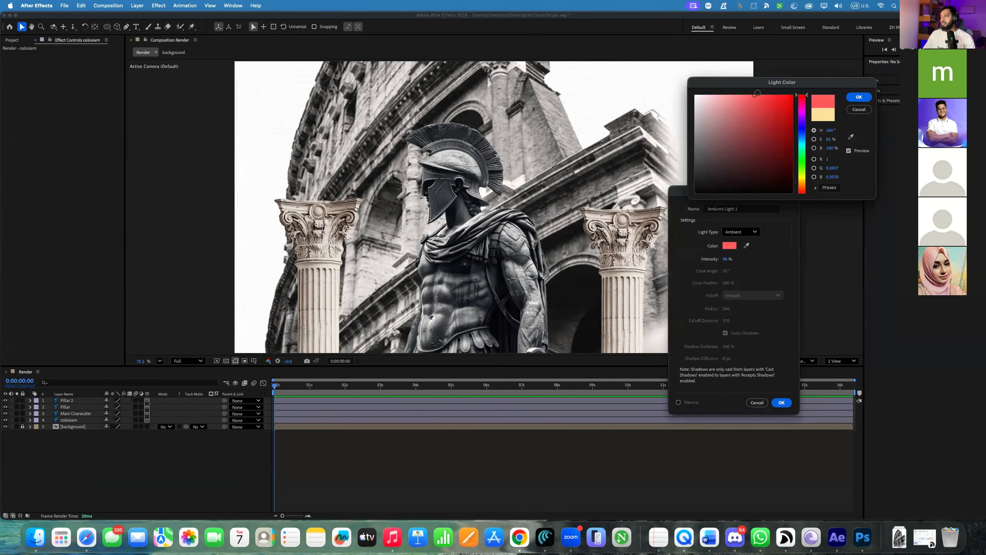
pyautogui.click(858, 97)
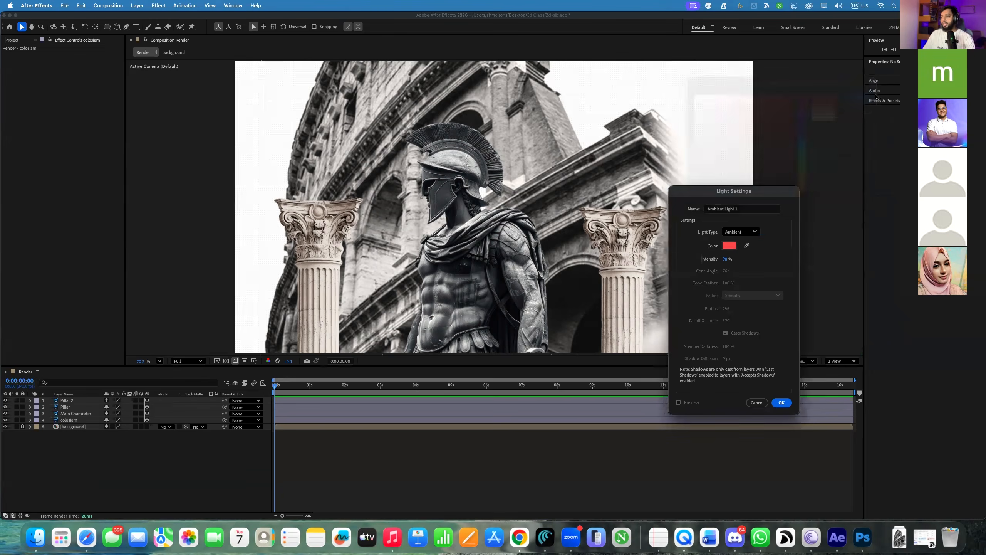
pyautogui.click(781, 403)
pyautogui.scroll(-3, 498, 219)
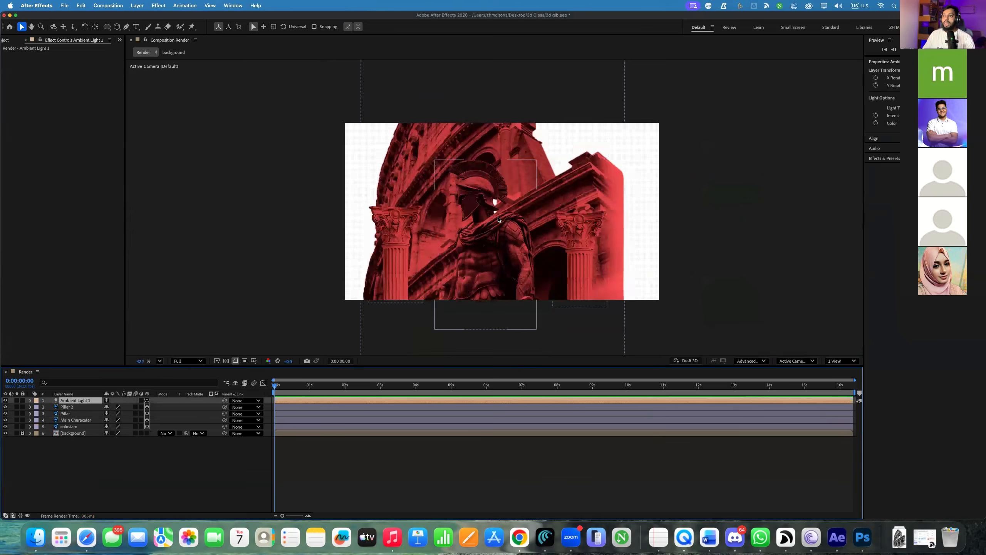
pyautogui.scroll(2, 498, 218)
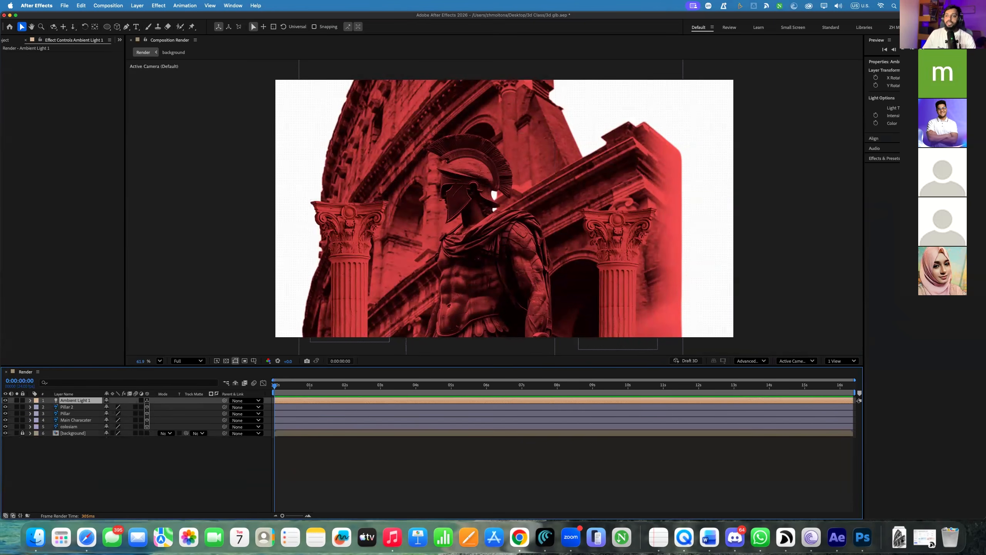
# Unlock the background pre-composition, make it a 3D layer and keep it selected
pyautogui.click(22, 432)
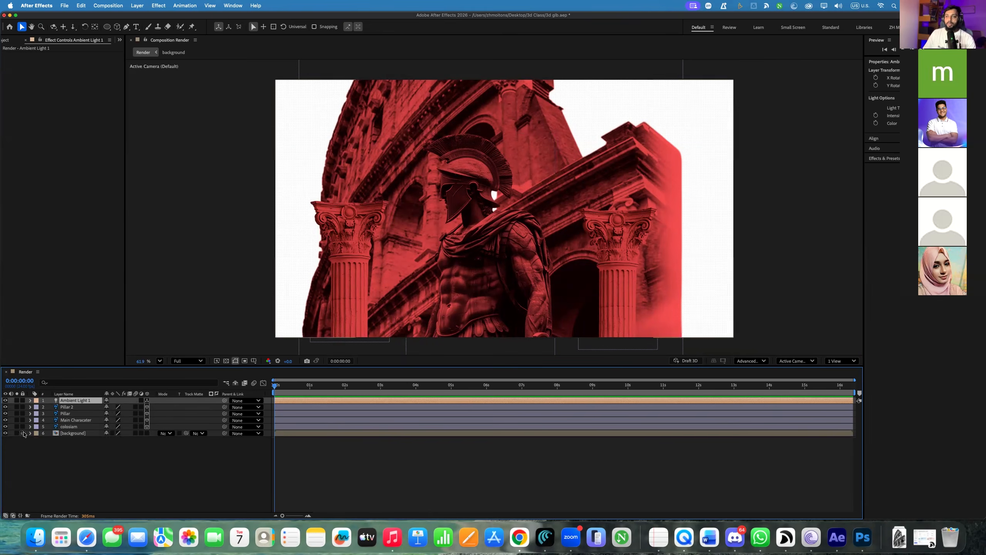
pyautogui.click(145, 432)
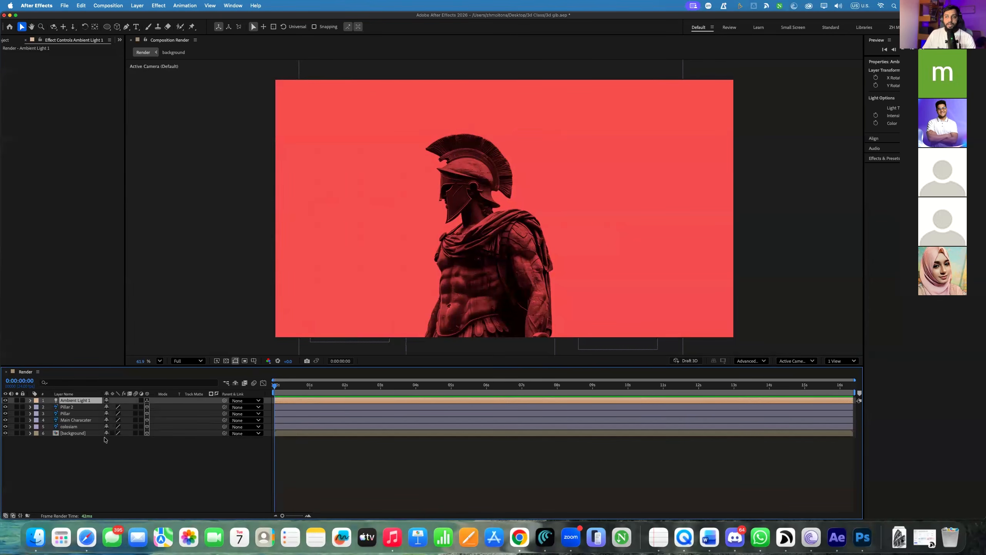
pyautogui.click(74, 432)
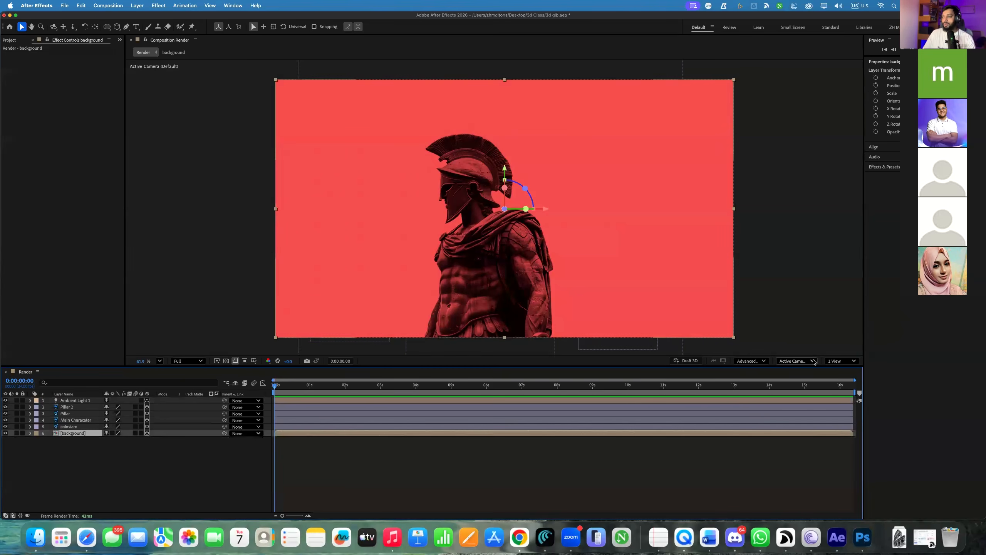
# Display a top view beside the camera view and push the background layer back in depth until it sits behind the colosseum layer
pyautogui.click(842, 361)
pyautogui.click(835, 383)
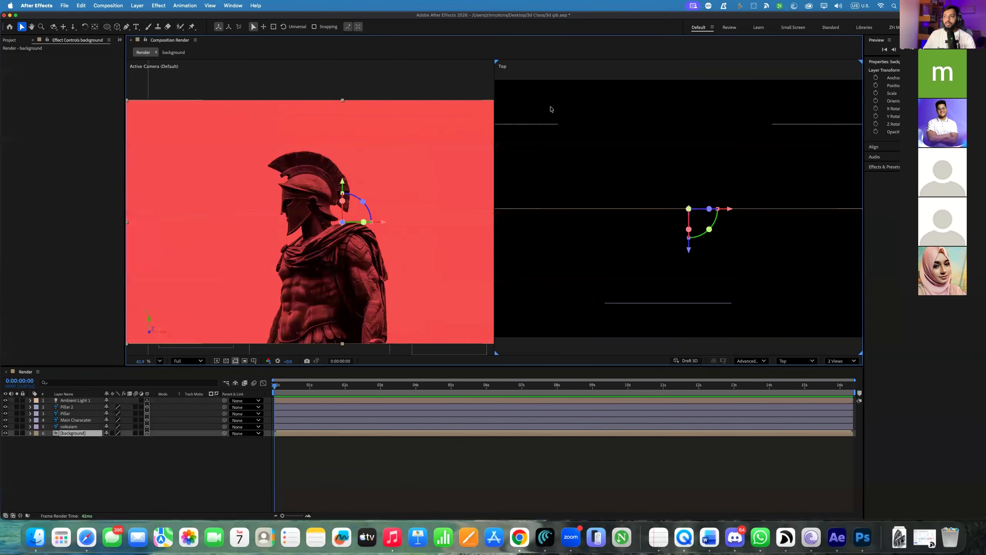
pyautogui.click(547, 124)
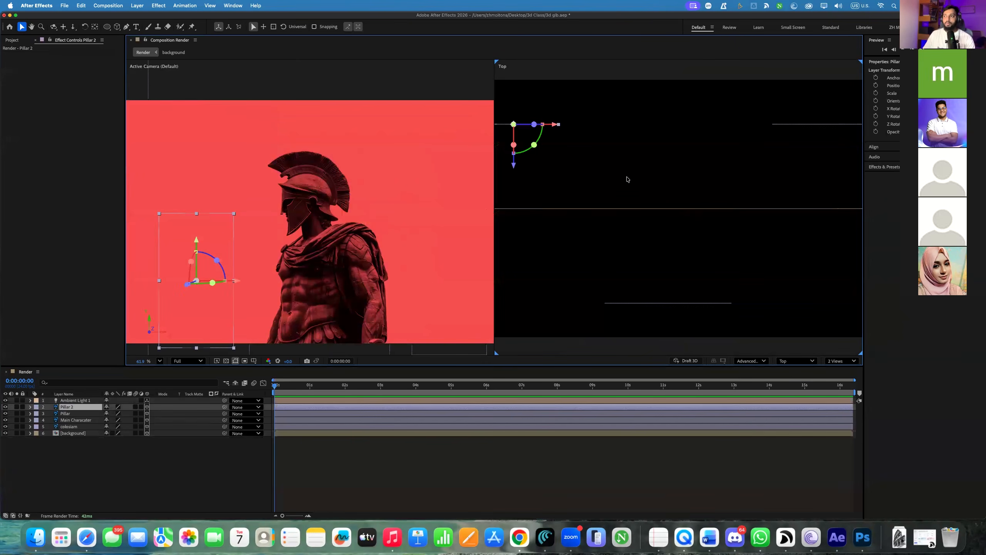
pyautogui.click(642, 209)
pyautogui.moveTo(689, 249); pyautogui.dragTo(729, 264)
pyautogui.scroll(-3, 682, 141)
pyautogui.scroll(-2, 695, 86)
pyautogui.press('space')
pyautogui.click(683, 229)
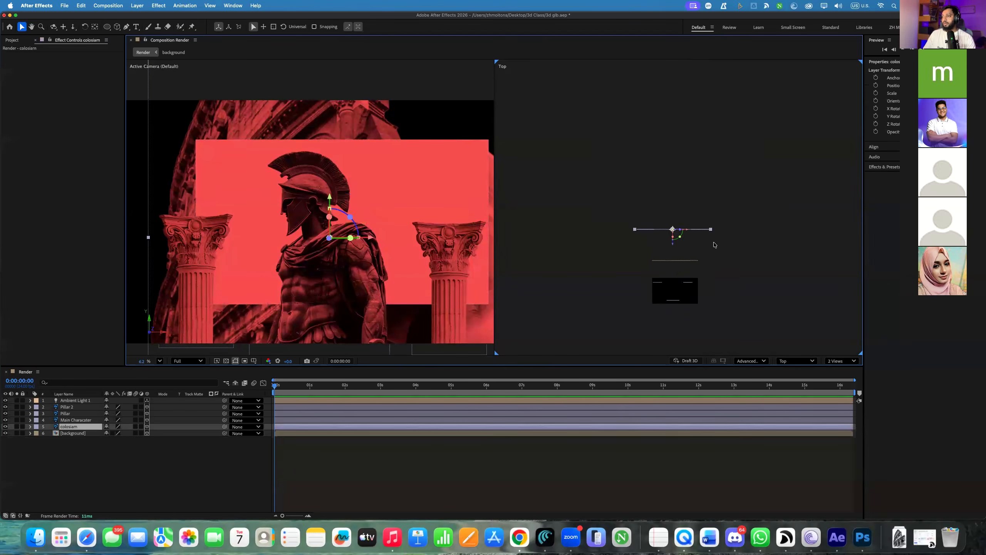
pyautogui.click(680, 260)
pyautogui.moveTo(678, 280); pyautogui.dragTo(694, 188)
# Scale the background layer to 382% so that it fills the frame behind the colosseum
pyautogui.press('s')
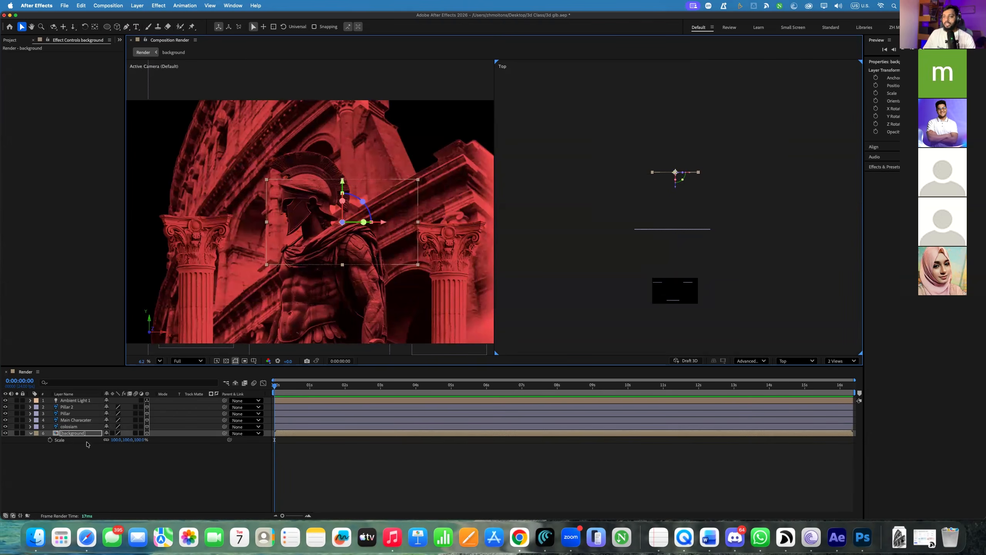
pyautogui.moveTo(125, 440); pyautogui.dragTo(206, 437)
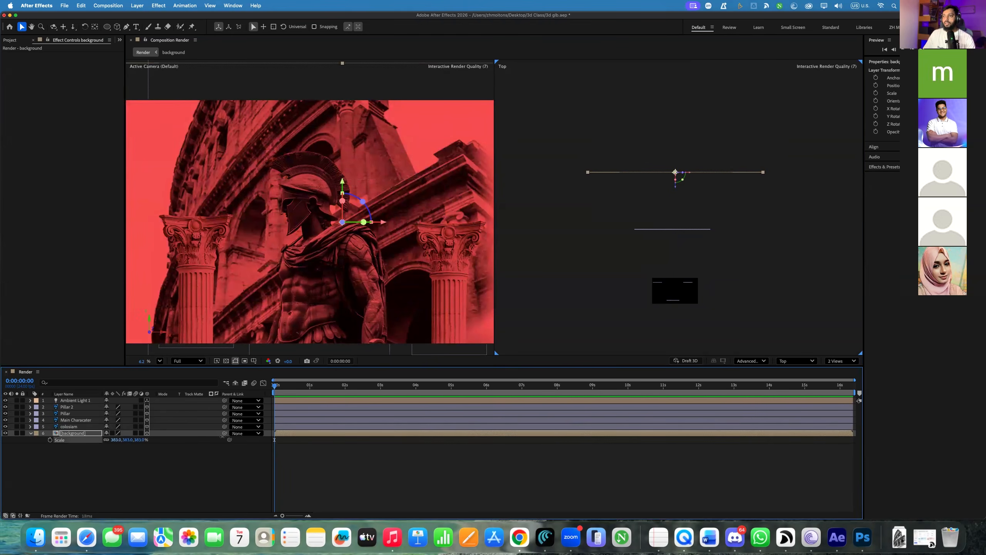
pyautogui.scroll(-3, 242, 175)
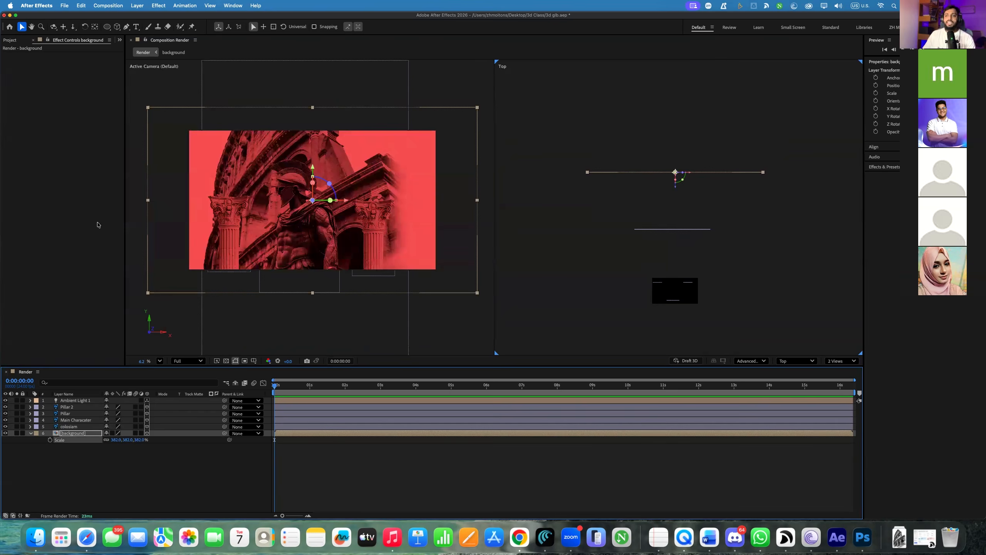
# Set the ambient light's intensity to 149% and change its colour to light pink (FFBABA)
pyautogui.doubleClick(66, 401)
pyautogui.moveTo(729, 261)
pyautogui.mouseDown()
pyautogui.moveTo(707, 260)
pyautogui.moveTo(732, 251)
pyautogui.mouseUp()
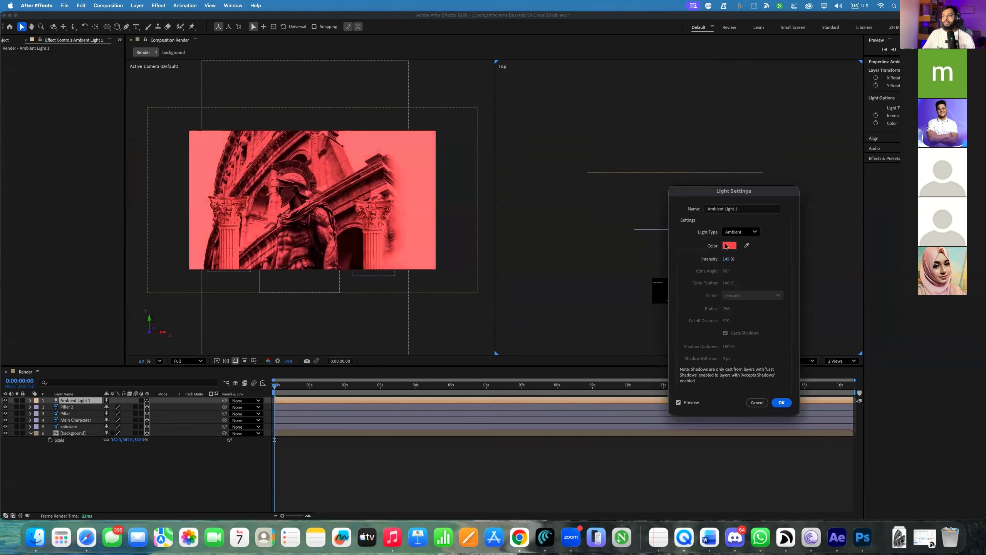
pyautogui.click(726, 246)
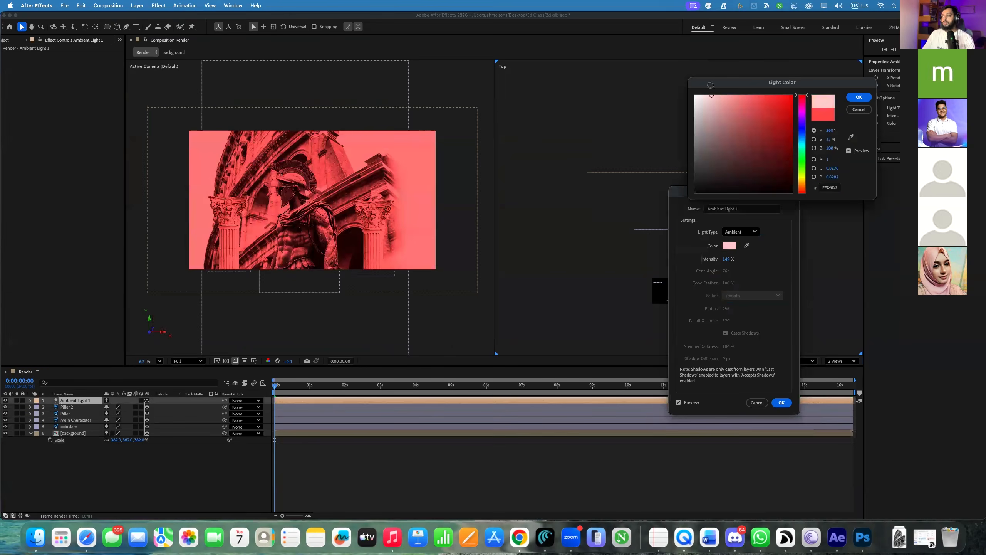
pyautogui.click(711, 95)
pyautogui.click(729, 95)
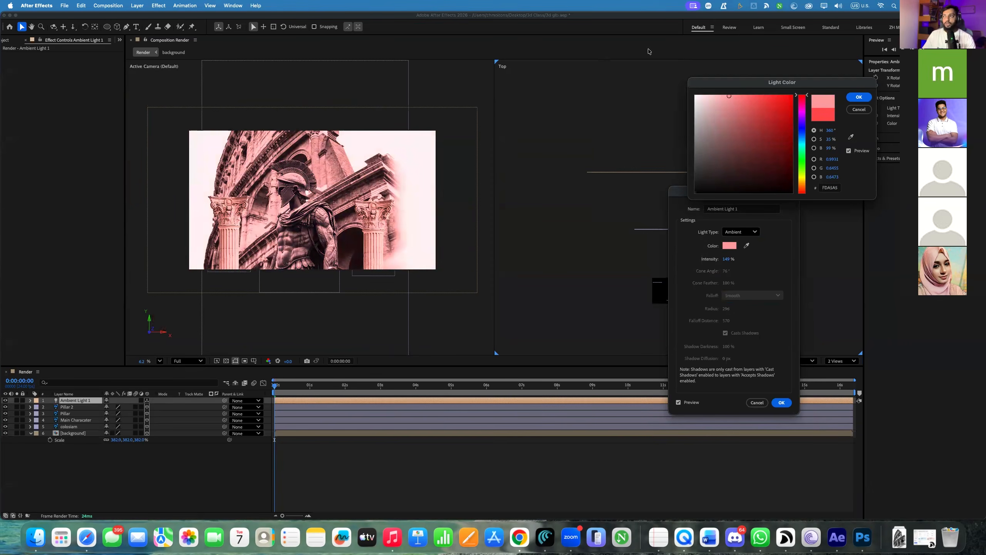
pyautogui.moveTo(718, 99); pyautogui.dragTo(720, 96)
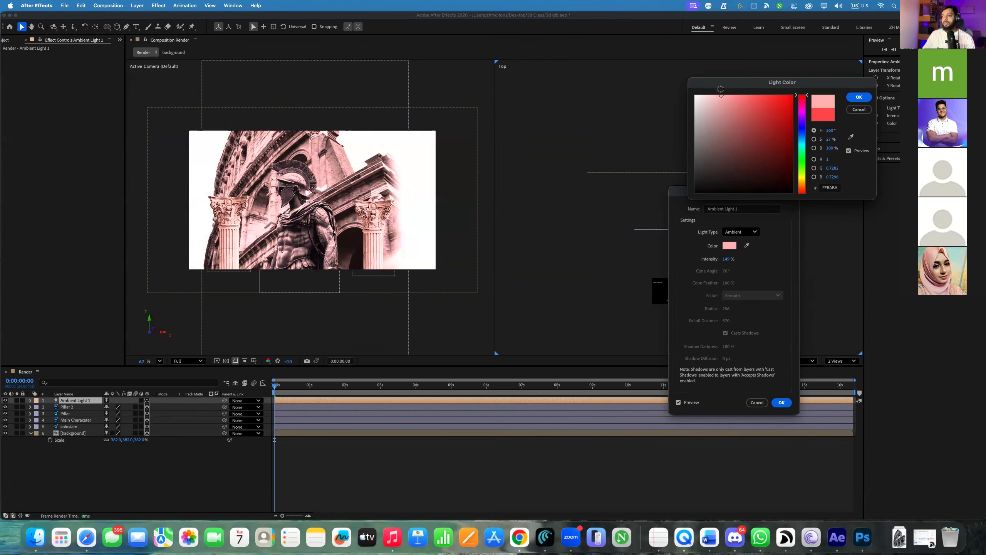
pyautogui.click(859, 97)
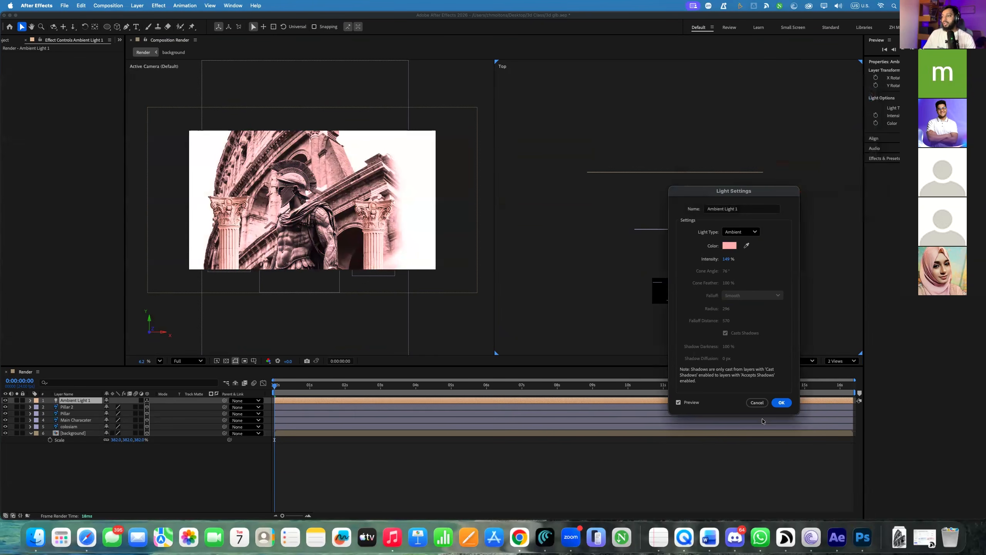
pyautogui.click(781, 403)
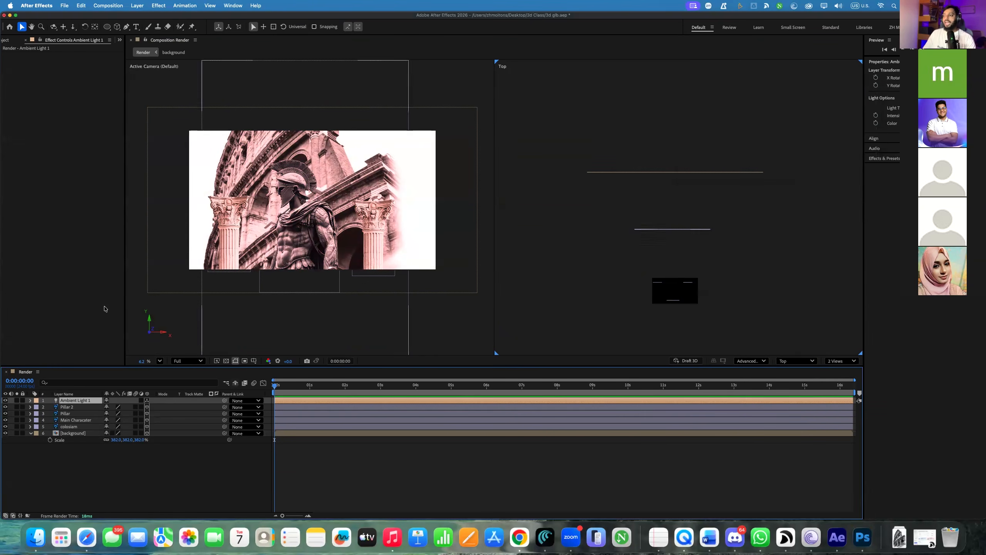
# Switch the composition viewer back to one view and fit the frame in it
pyautogui.click(840, 361)
pyautogui.click(840, 373)
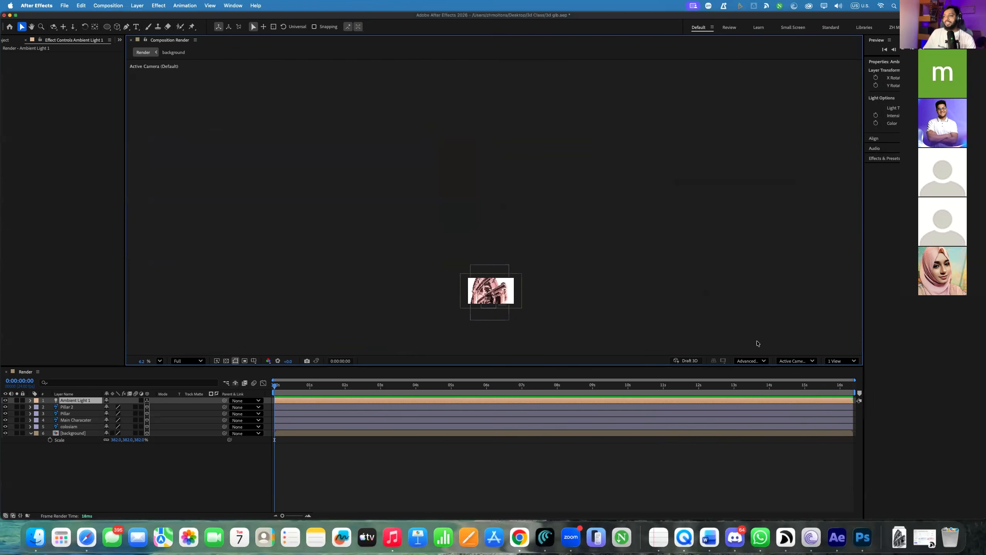
pyautogui.click(149, 362)
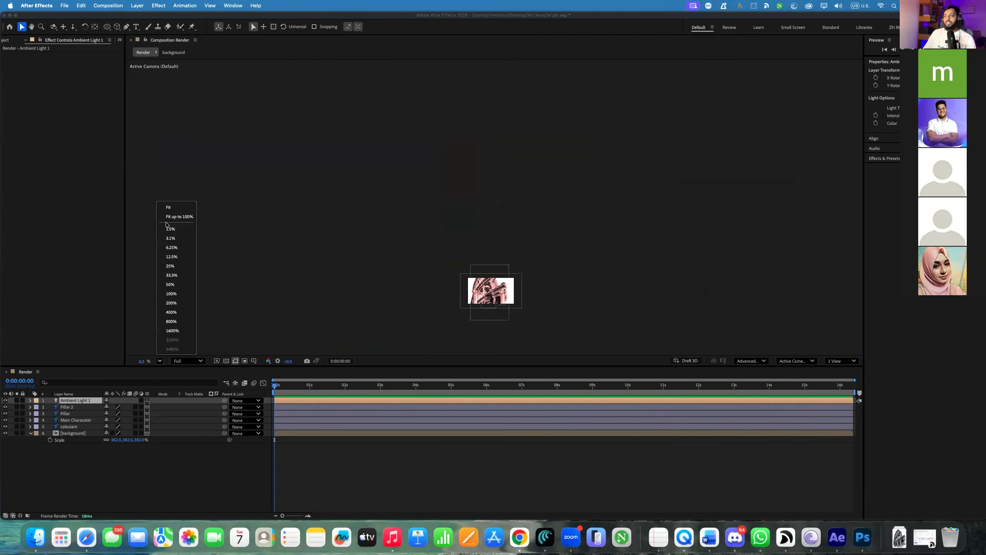
pyautogui.click(171, 207)
pyautogui.scroll(-1, 375, 146)
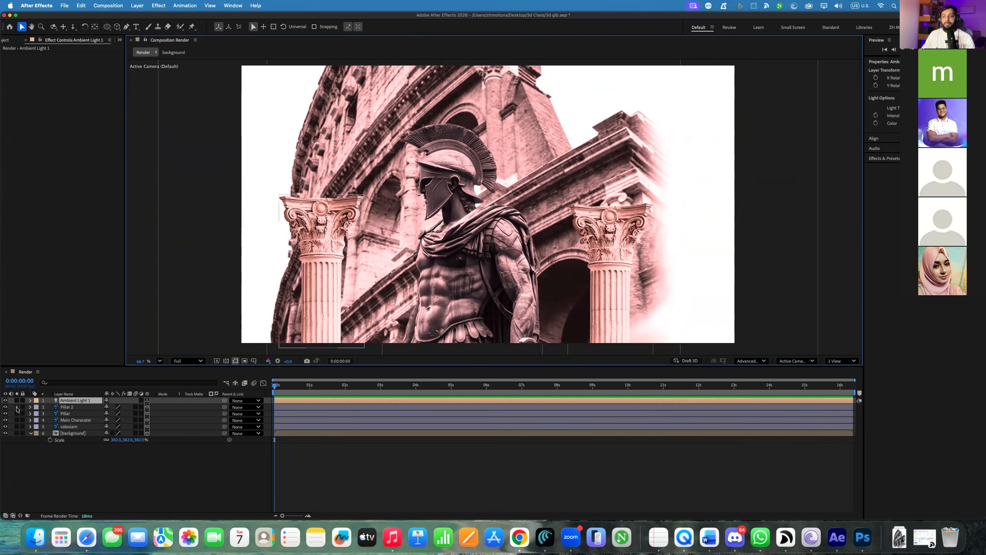
# Compare the scene with the ambient light off and on, and set the light's intensity to 138%
pyautogui.click(4, 401)
pyautogui.click(5, 400)
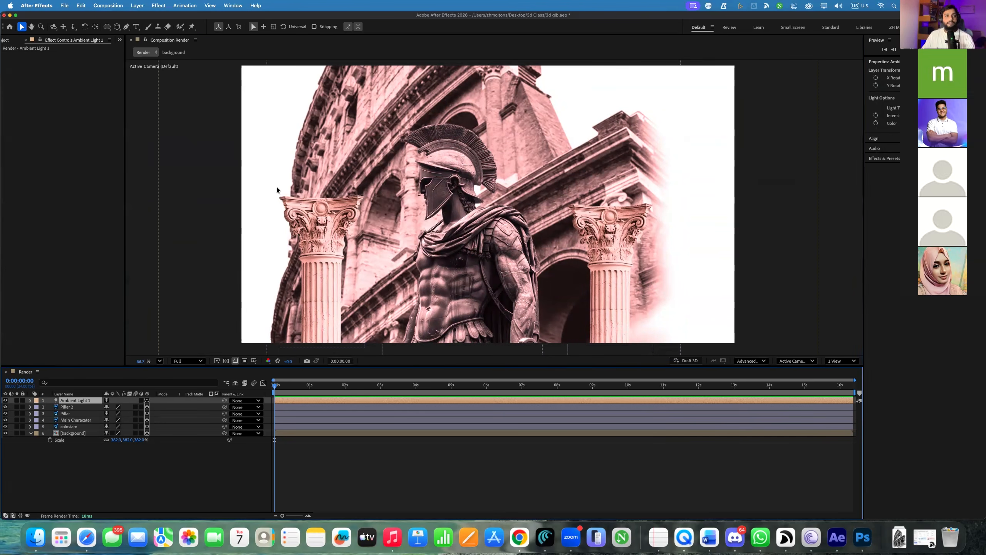
pyautogui.click(31, 401)
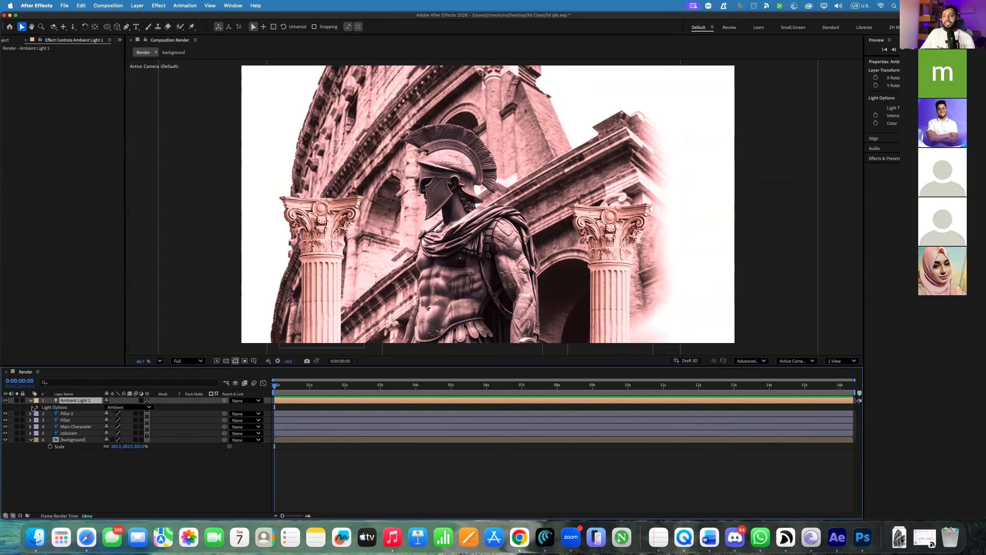
pyautogui.click(36, 407)
pyautogui.moveTo(108, 413); pyautogui.dragTo(138, 411)
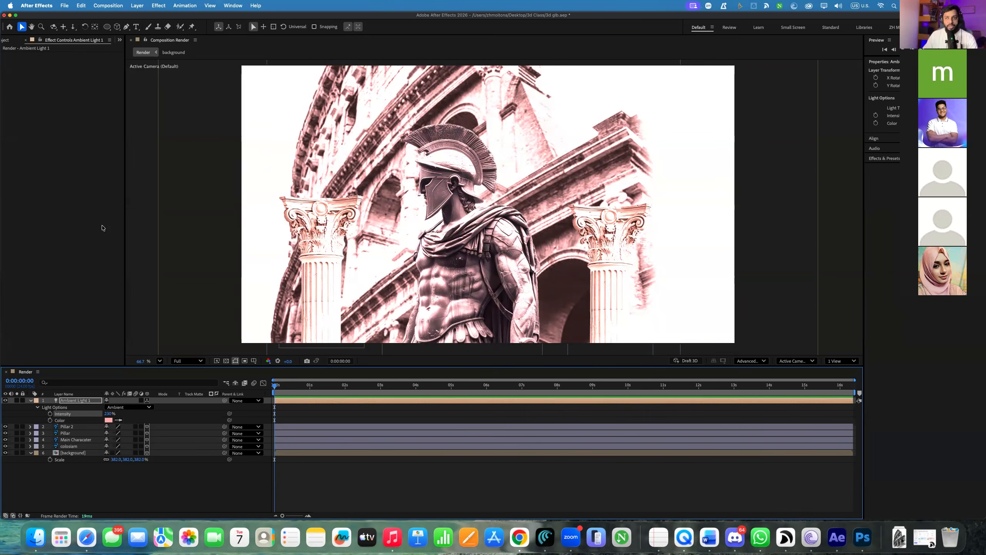
pyautogui.moveTo(110, 410); pyautogui.dragTo(76, 423)
pyautogui.moveTo(80, 421); pyautogui.dragTo(81, 422)
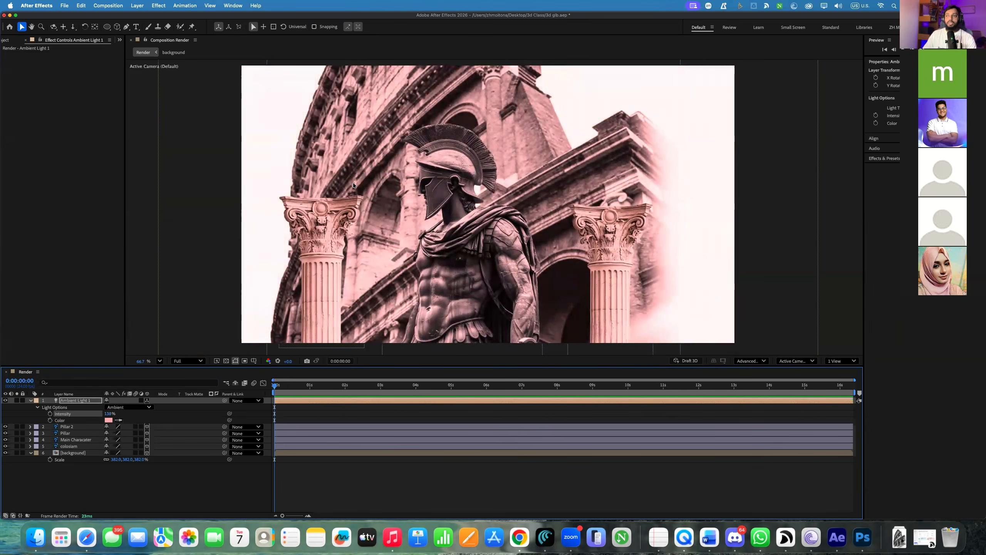
# Change the ambient light's colour to a paler pink
pyautogui.click(108, 420)
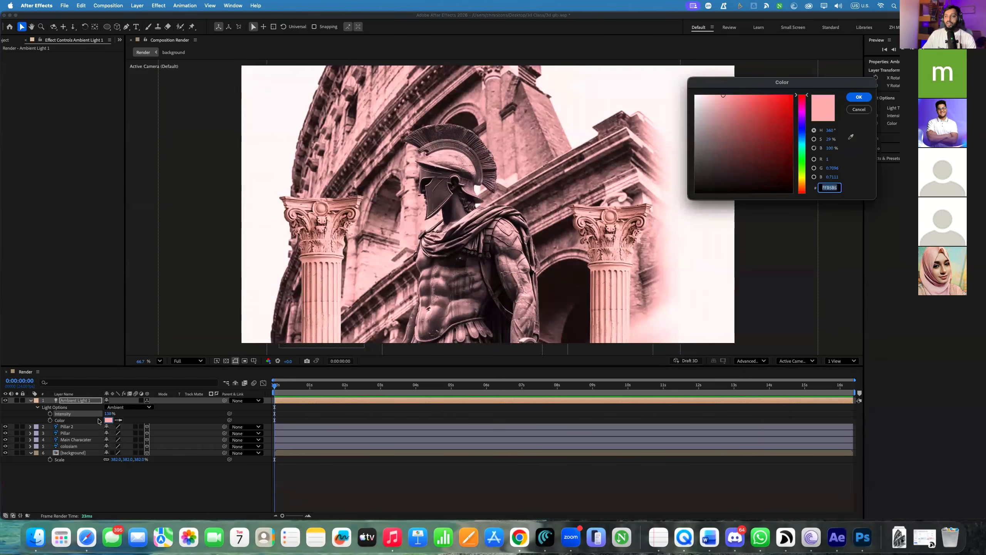
pyautogui.moveTo(729, 104); pyautogui.dragTo(714, 90)
pyautogui.click(859, 96)
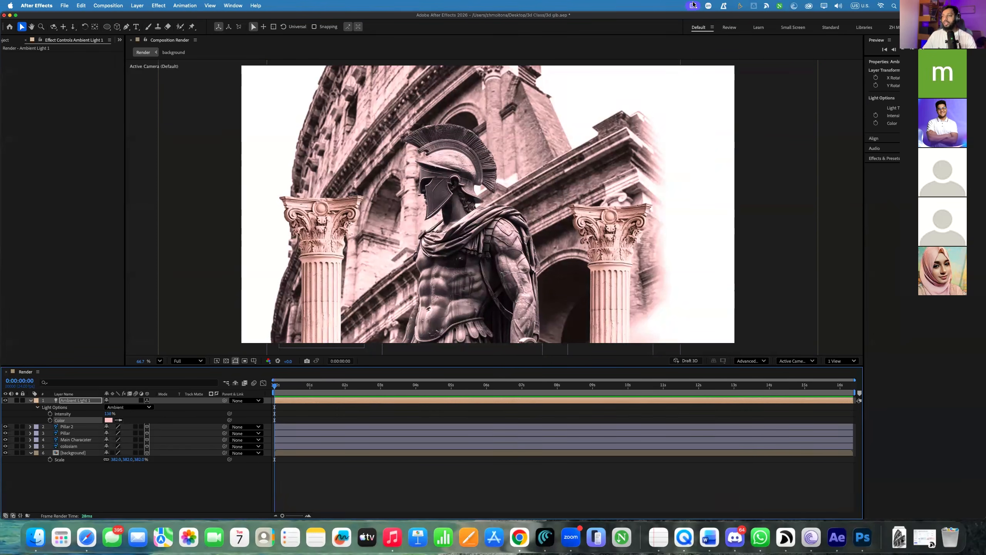
# Add a spot light with a saturated red colour directly above the warrior layer in the layer stack
pyautogui.click(432, 252)
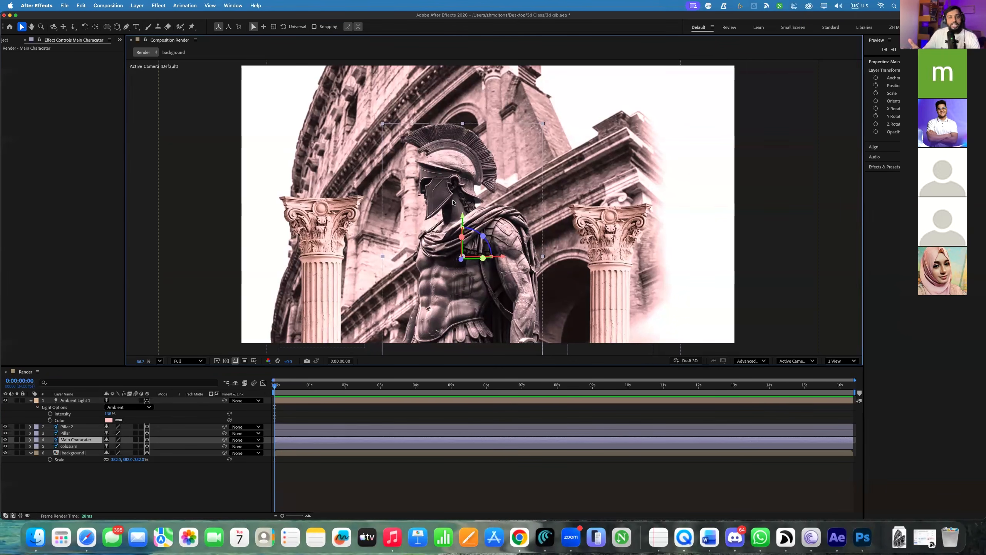
pyautogui.rightClick(95, 475)
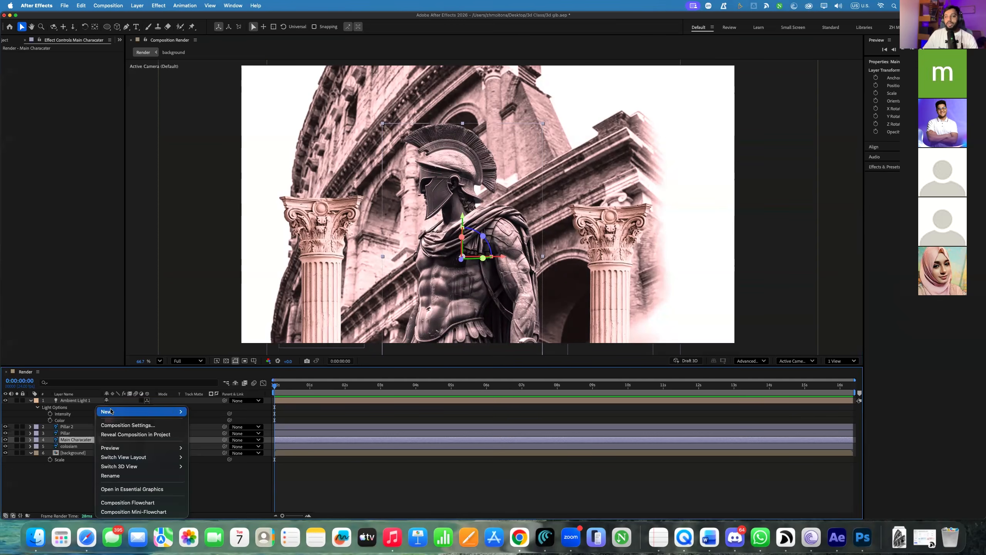
pyautogui.moveTo(156, 412)
pyautogui.click(206, 387)
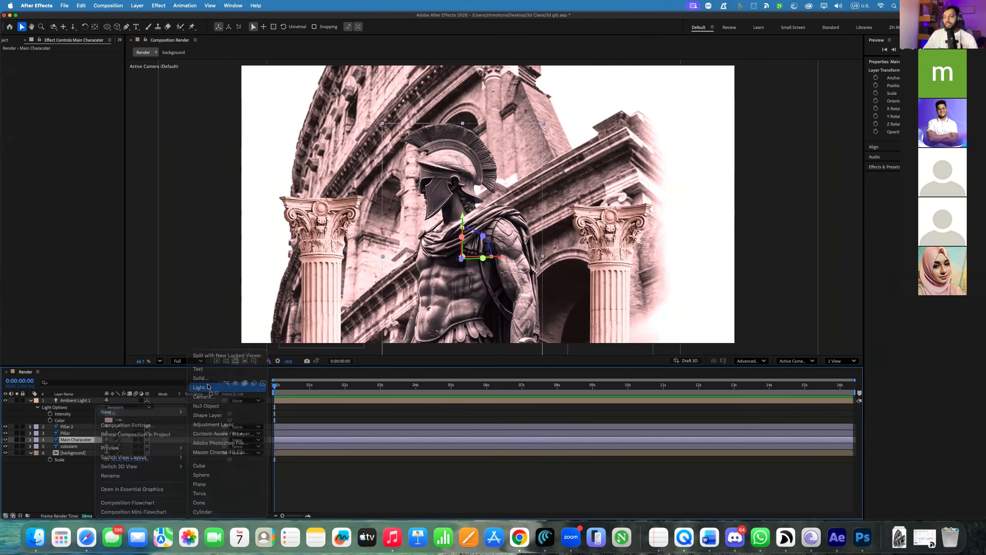
pyautogui.click(731, 246)
pyautogui.moveTo(768, 101); pyautogui.dragTo(786, 95)
pyautogui.click(859, 97)
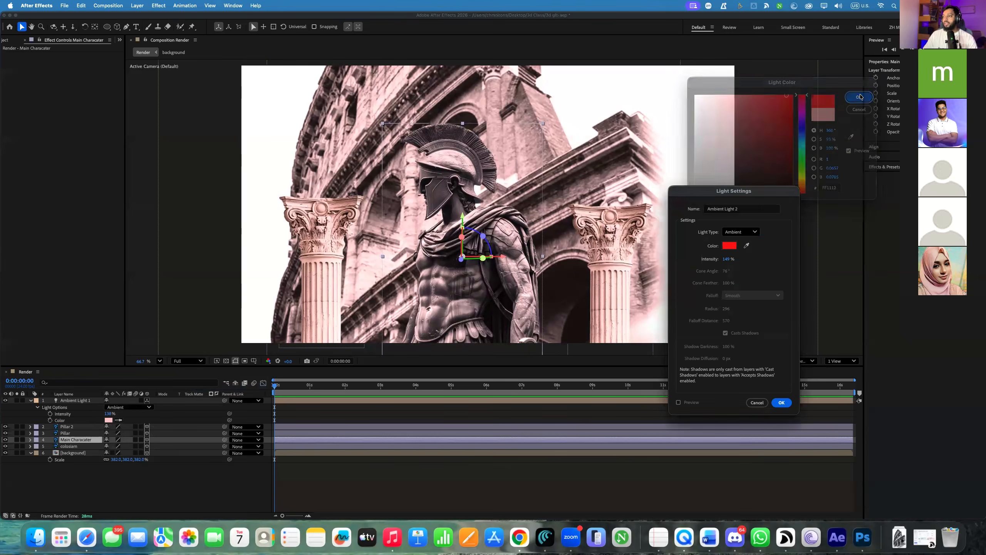
pyautogui.click(741, 231)
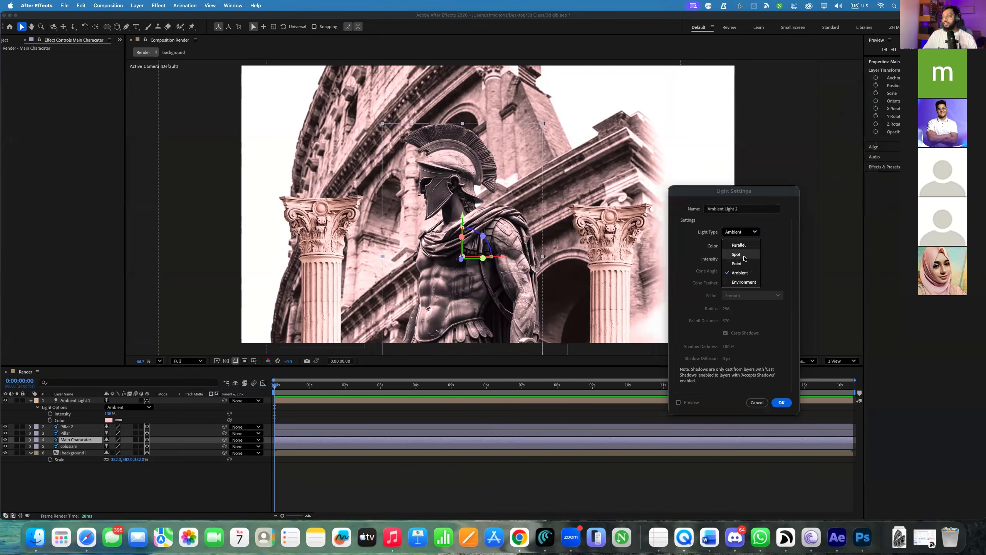
pyautogui.click(740, 263)
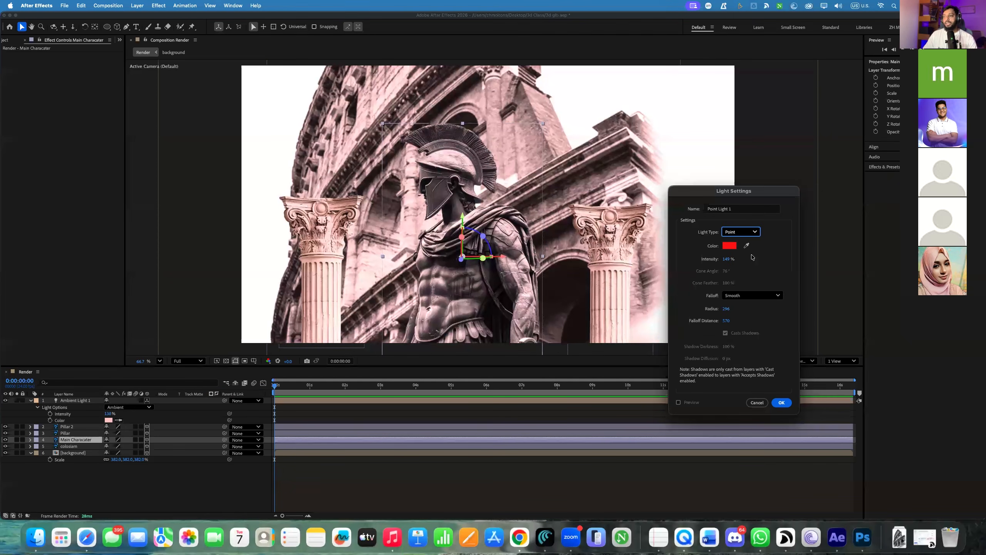
pyautogui.click(740, 231)
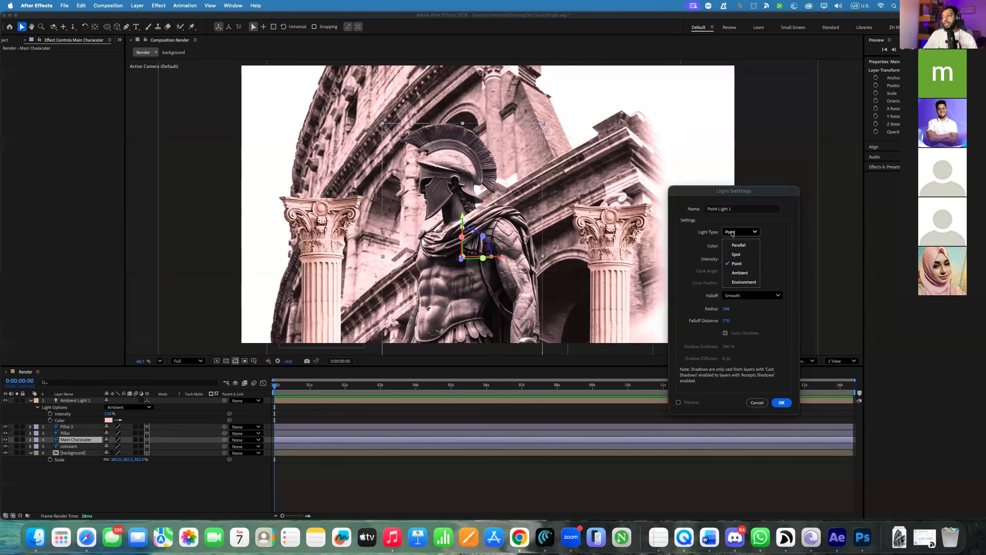
pyautogui.click(740, 250)
pyautogui.click(781, 402)
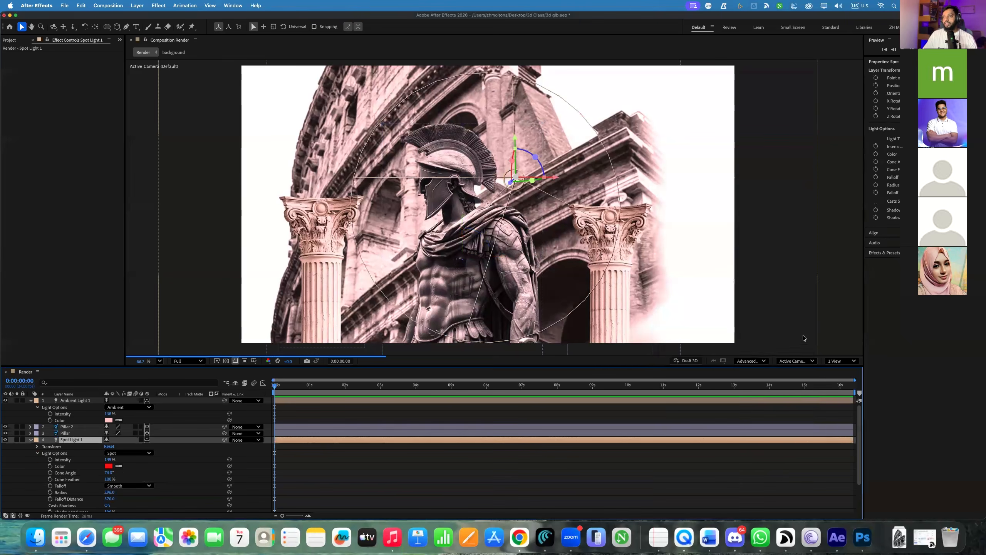
# Raise the spot light's intensity to cast a strong red glow on the warrior's helmet and cape
pyautogui.scroll(1, 486, 203)
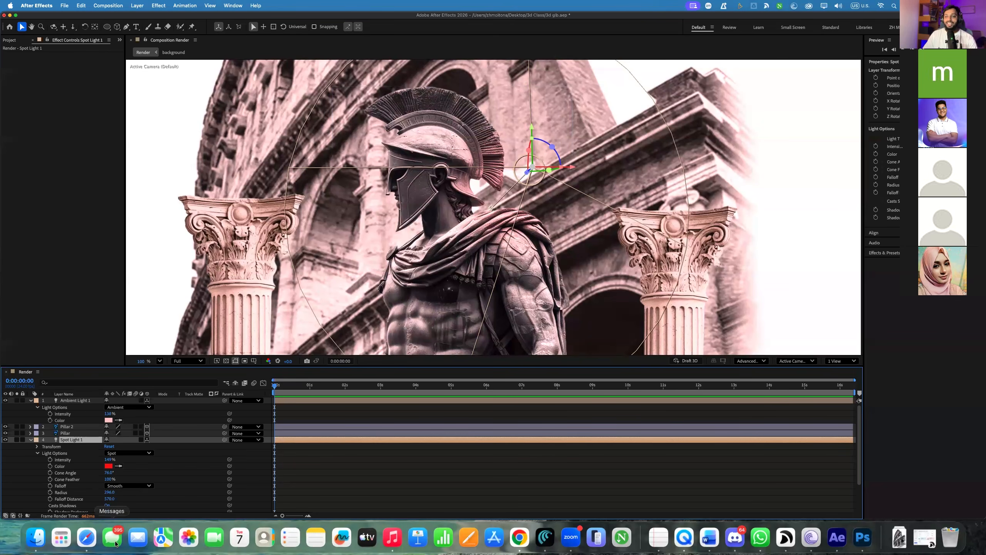
pyautogui.moveTo(108, 458); pyautogui.dragTo(457, 202)
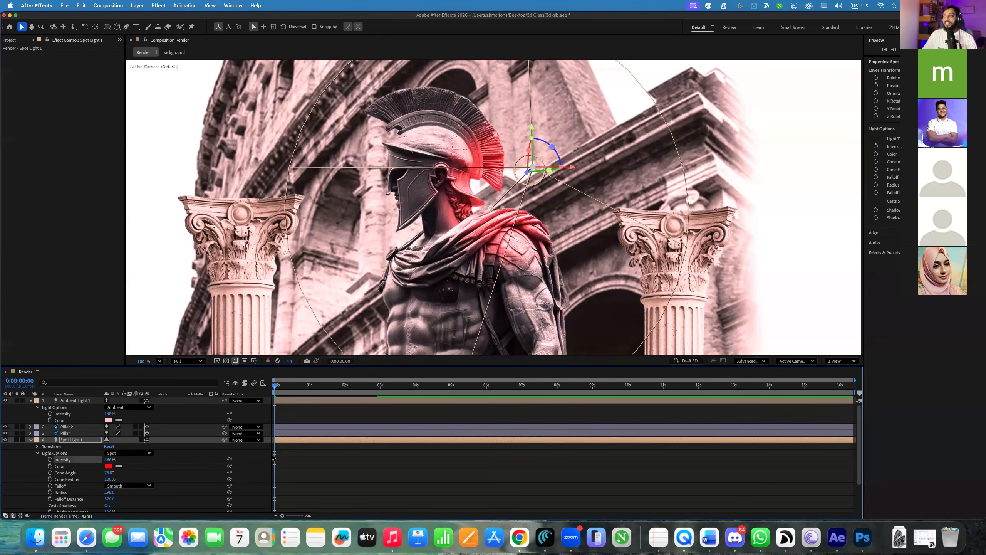
pyautogui.scroll(-2, 462, 201)
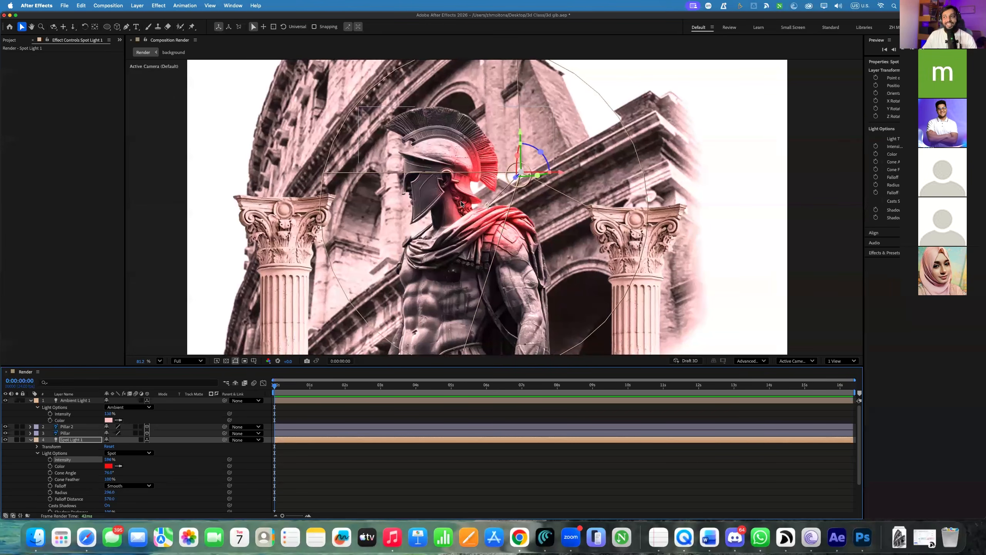
# Expand the spot light's transform properties and move its point of interest onto the face of the warrior's helmet
pyautogui.click(37, 446)
pyautogui.moveTo(132, 454); pyautogui.dragTo(103, 474)
pyautogui.press('cmd+z')
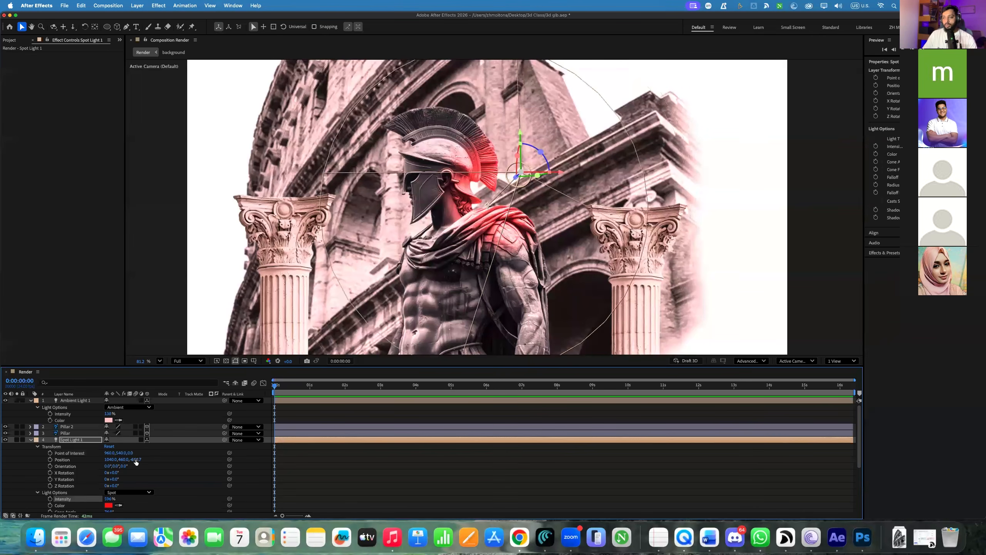
pyautogui.moveTo(489, 204); pyautogui.dragTo(432, 181)
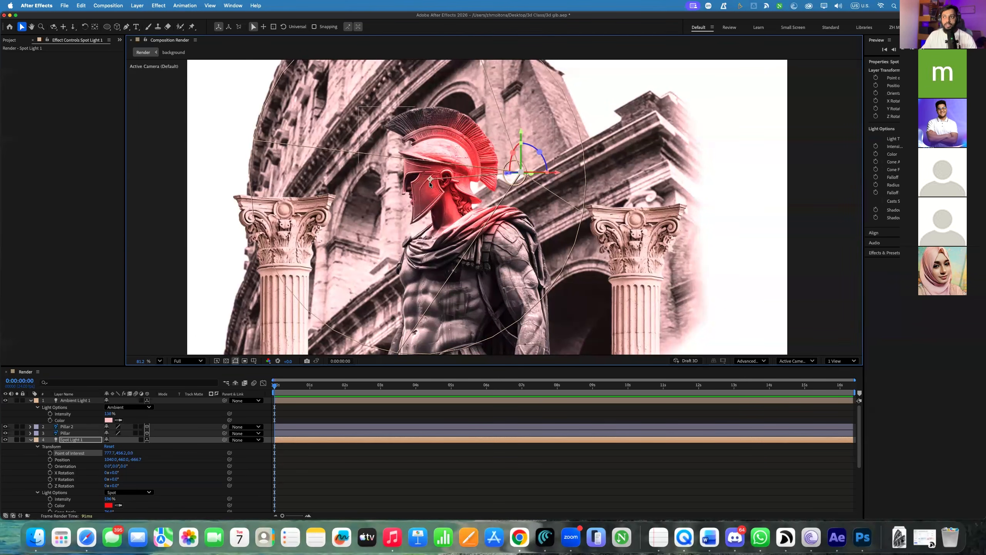
pyautogui.moveTo(430, 181)
pyautogui.mouseDown()
pyautogui.moveTo(429, 168)
pyautogui.moveTo(436, 178)
pyautogui.mouseUp()
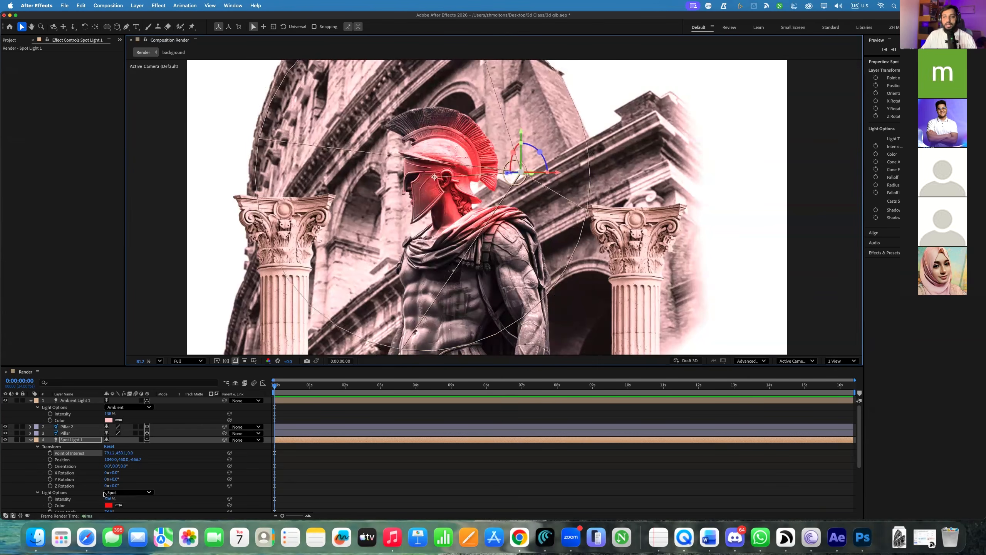
# Widen the spot light's cone angle to about 119° and lower its cone feather for a harder edge on the warrior
pyautogui.scroll(-4, 108, 495)
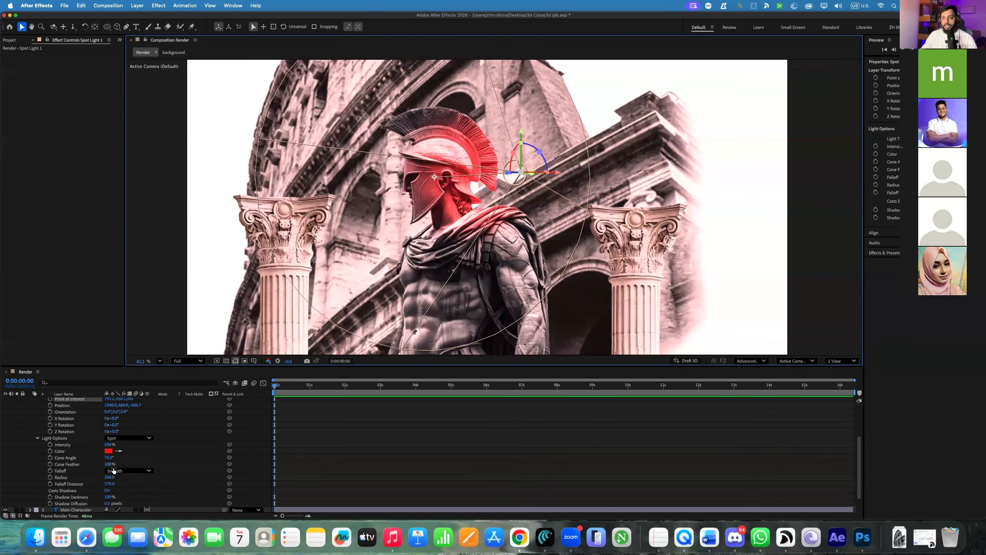
pyautogui.moveTo(110, 458)
pyautogui.mouseDown()
pyautogui.moveTo(121, 457)
pyautogui.moveTo(105, 462)
pyautogui.mouseUp()
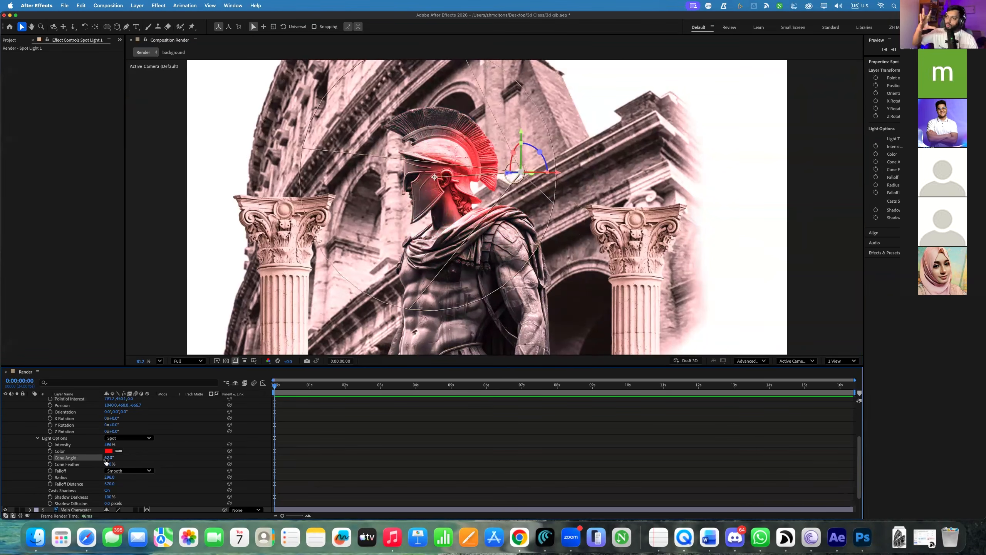
pyautogui.moveTo(108, 457); pyautogui.dragTo(167, 455)
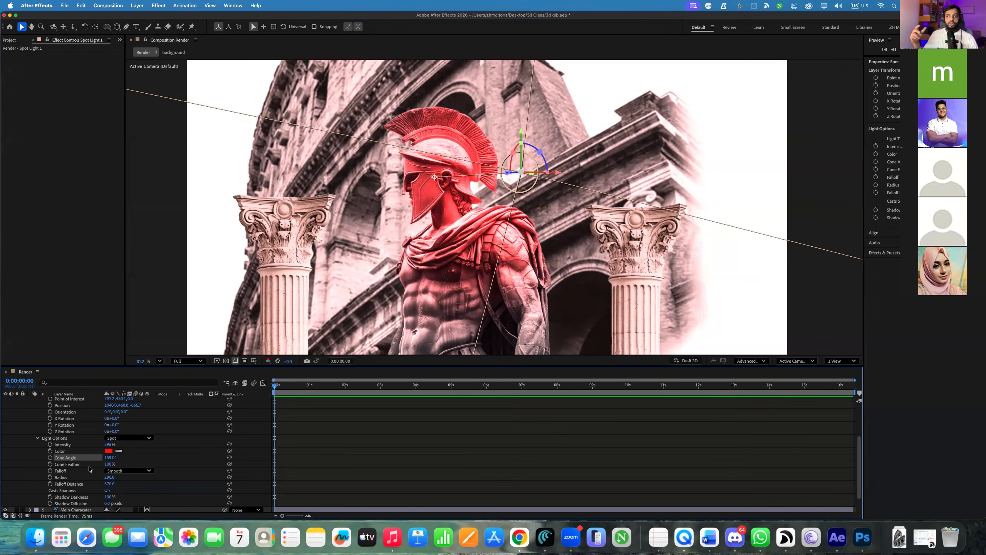
pyautogui.moveTo(109, 466)
pyautogui.mouseDown()
pyautogui.moveTo(46, 466)
pyautogui.moveTo(117, 464)
pyautogui.mouseUp()
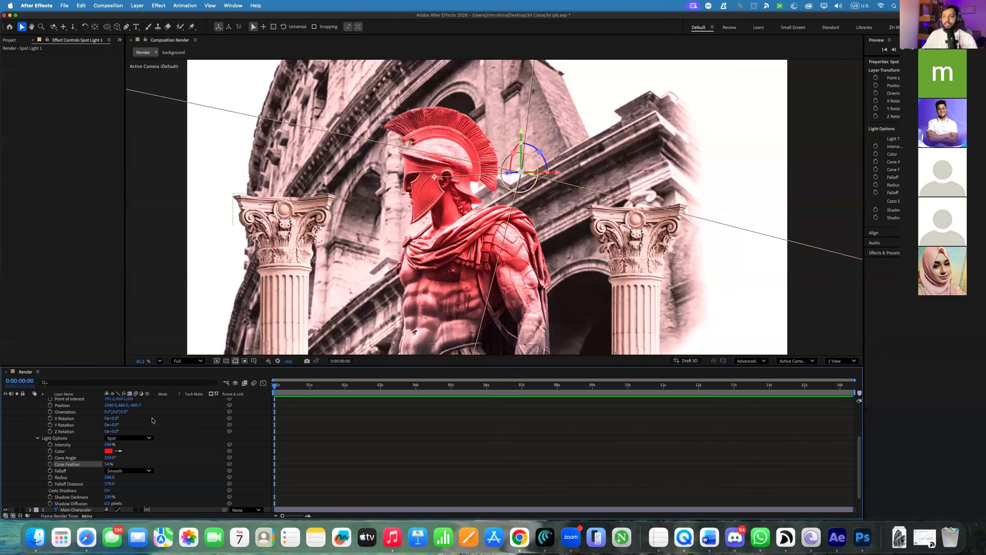
# Try smaller and larger radius values on the spot light, settling on about 699 so the red covers the warrior strongly
pyautogui.moveTo(109, 480)
pyautogui.mouseDown()
pyautogui.moveTo(145, 472)
pyautogui.moveTo(91, 483)
pyautogui.mouseUp()
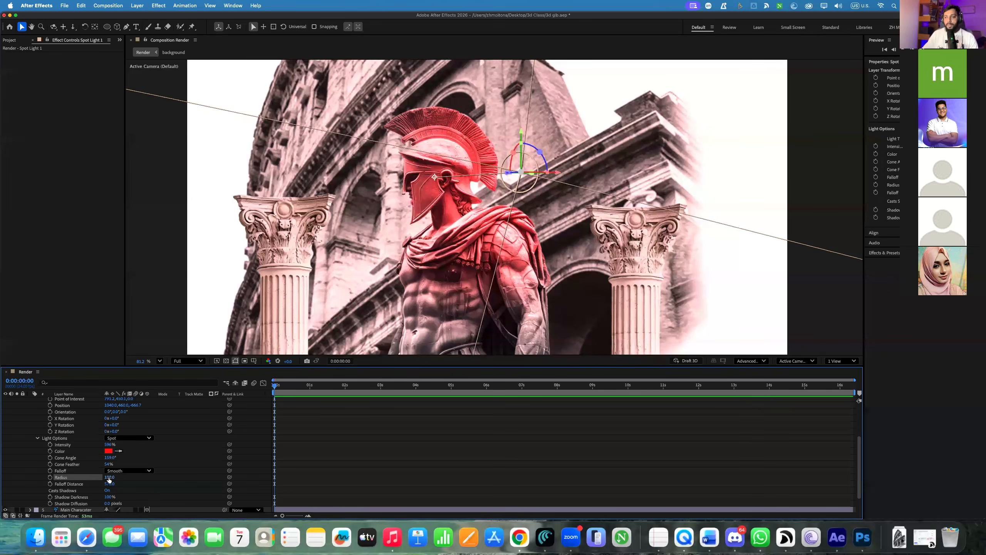
pyautogui.moveTo(112, 481); pyautogui.dragTo(283, 484)
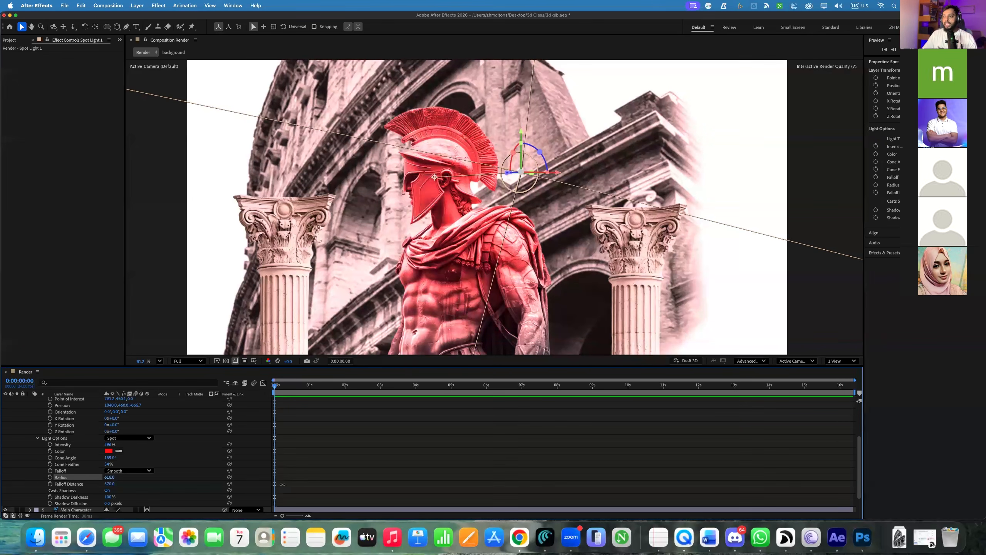
pyautogui.moveTo(157, 484); pyautogui.dragTo(142, 484)
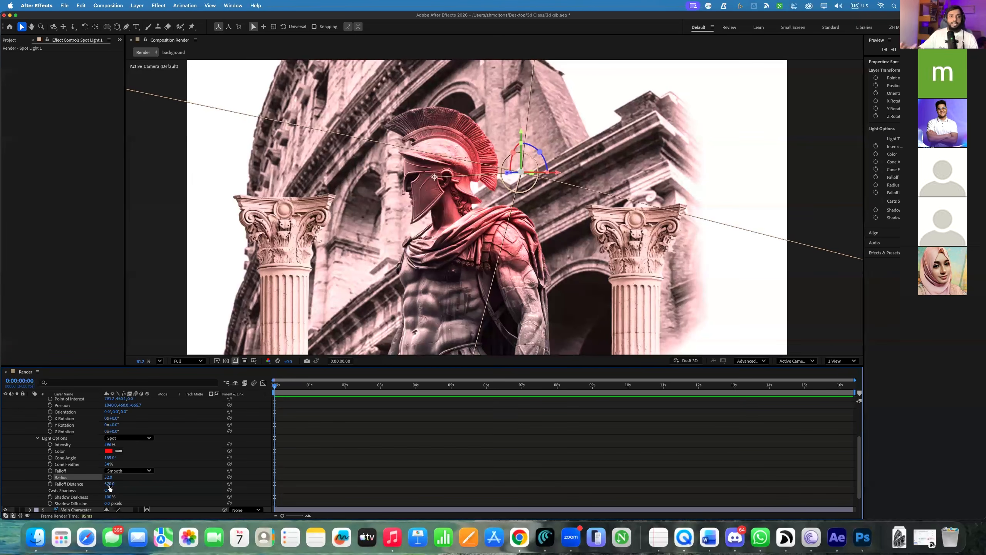
pyautogui.moveTo(108, 477); pyautogui.dragTo(235, 471)
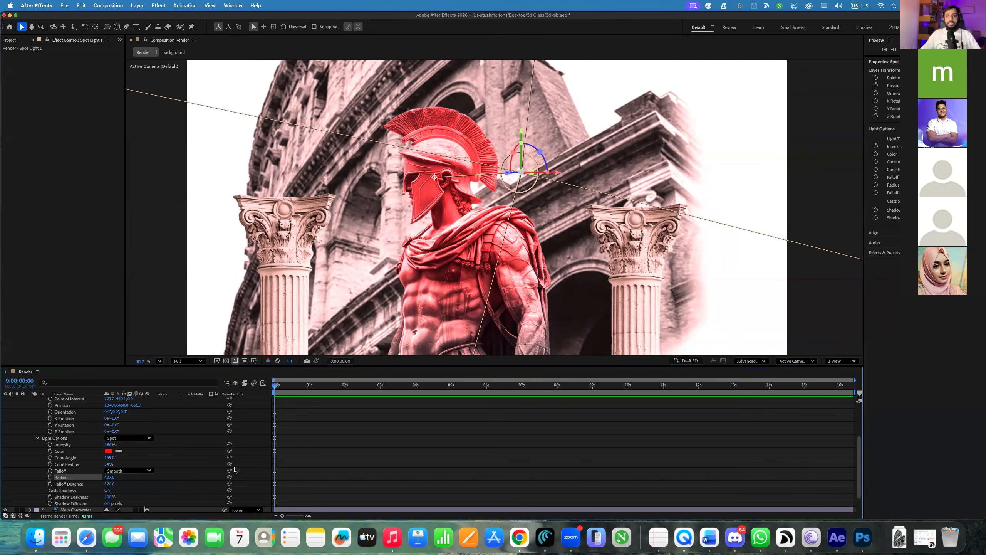
pyautogui.moveTo(101, 479); pyautogui.dragTo(217, 474)
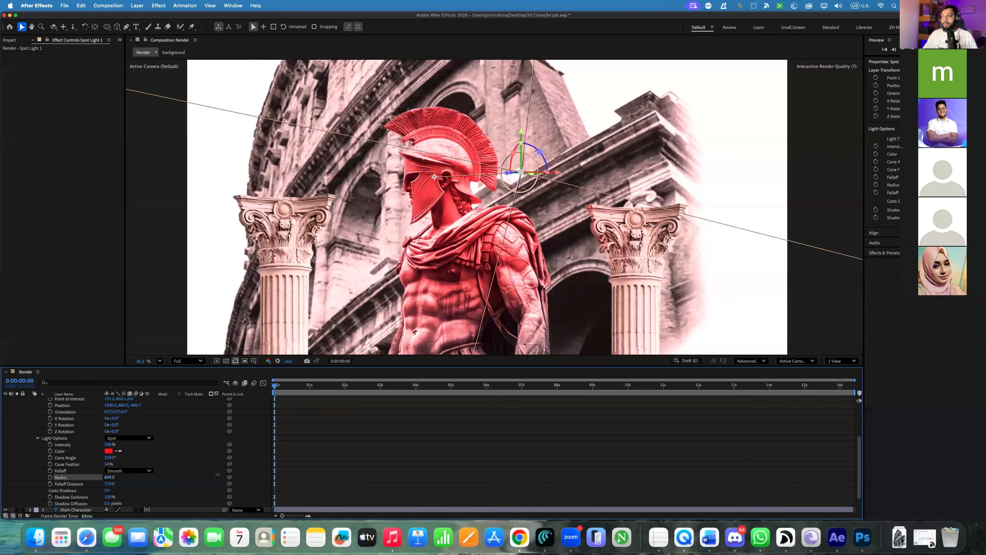
# Adjust the spot light's falloff distance to about 843 so the red light reaches the pillar behind the warrior
pyautogui.moveTo(108, 485); pyautogui.dragTo(265, 484)
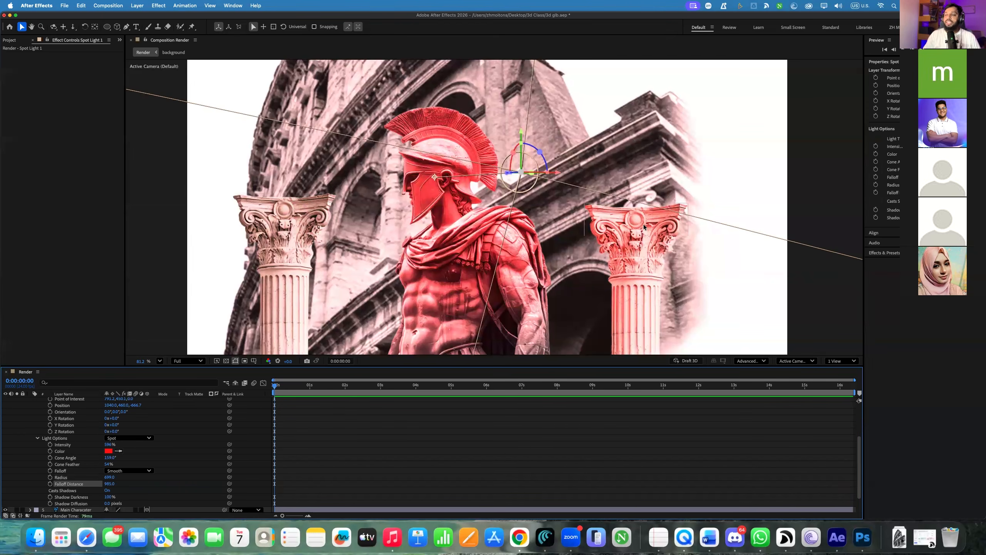
pyautogui.moveTo(109, 484); pyautogui.dragTo(20, 488)
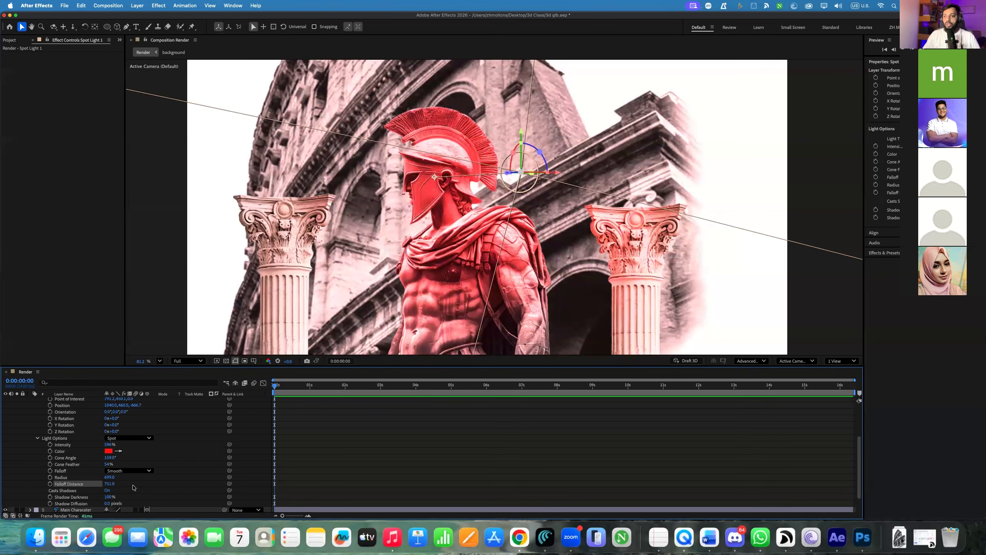
pyautogui.moveTo(111, 485); pyautogui.dragTo(33, 486)
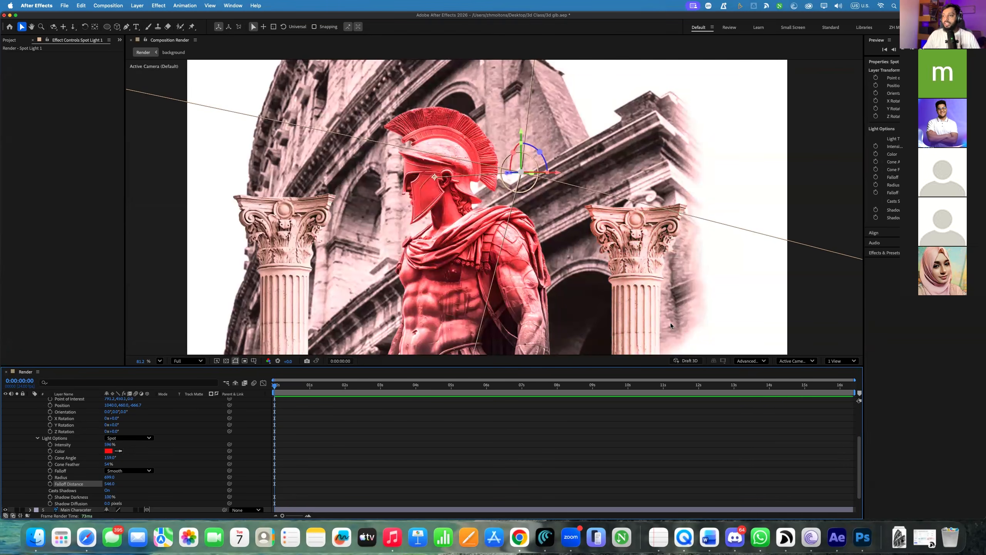
pyautogui.moveTo(109, 484); pyautogui.dragTo(70, 491)
pyautogui.moveTo(109, 484); pyautogui.dragTo(189, 476)
pyautogui.moveTo(109, 483); pyautogui.dragTo(160, 484)
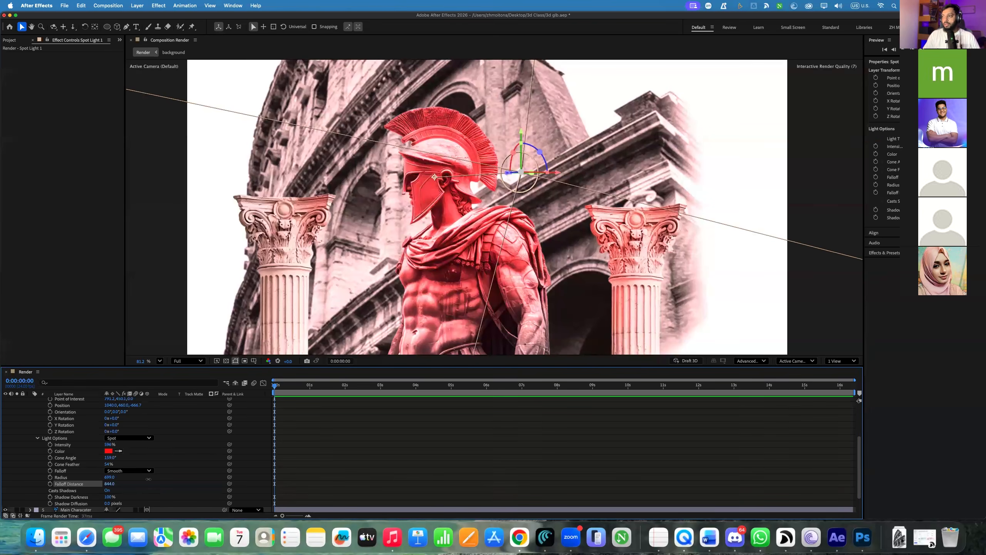
# Show two views including the top view and move Pillar 2 inward and forward in depth, closer to the warrior
pyautogui.click(301, 246)
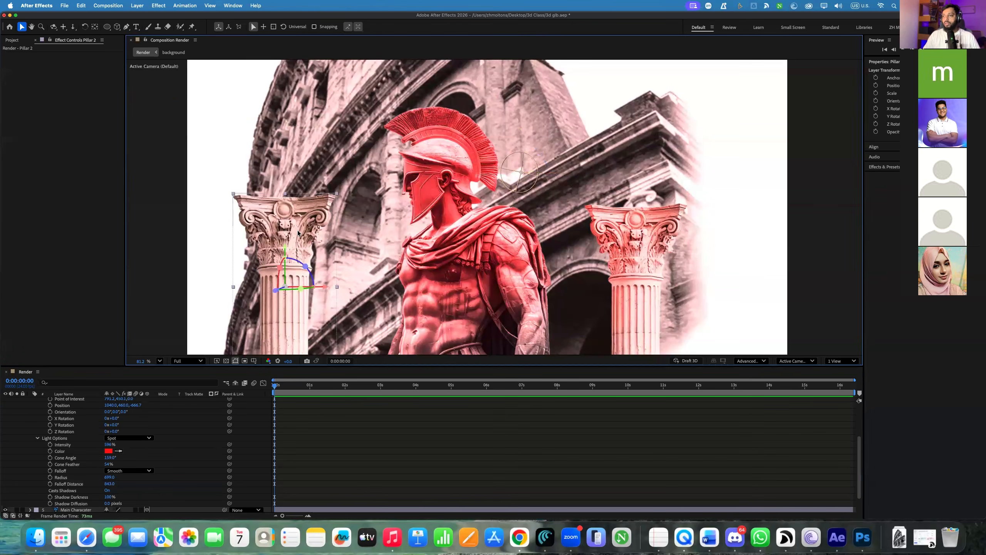
pyautogui.click(841, 360)
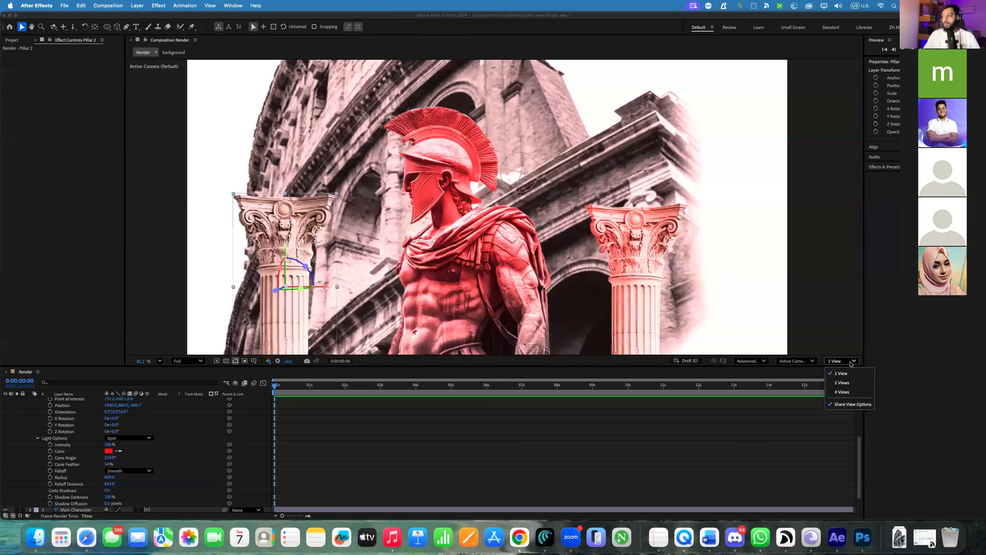
pyautogui.click(850, 390)
pyautogui.scroll(-2, 632, 186)
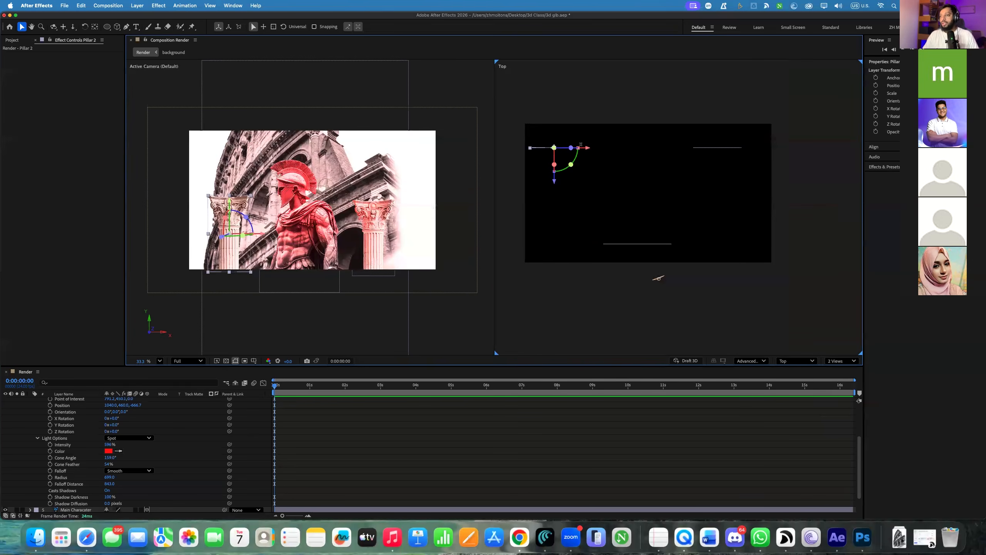
pyautogui.click(713, 147)
pyautogui.click(228, 208)
pyautogui.moveTo(218, 207); pyautogui.dragTo(236, 205)
pyautogui.moveTo(574, 182); pyautogui.dragTo(575, 198)
pyautogui.moveTo(233, 202); pyautogui.dragTo(230, 204)
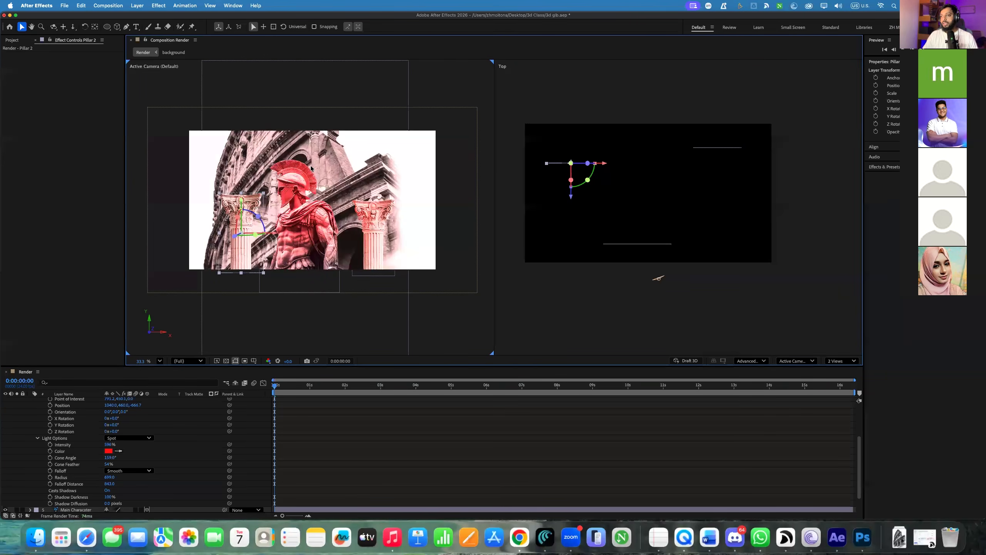
# Return the composition viewer to a single camera view and fit the frame in it
pyautogui.click(841, 361)
pyautogui.click(843, 370)
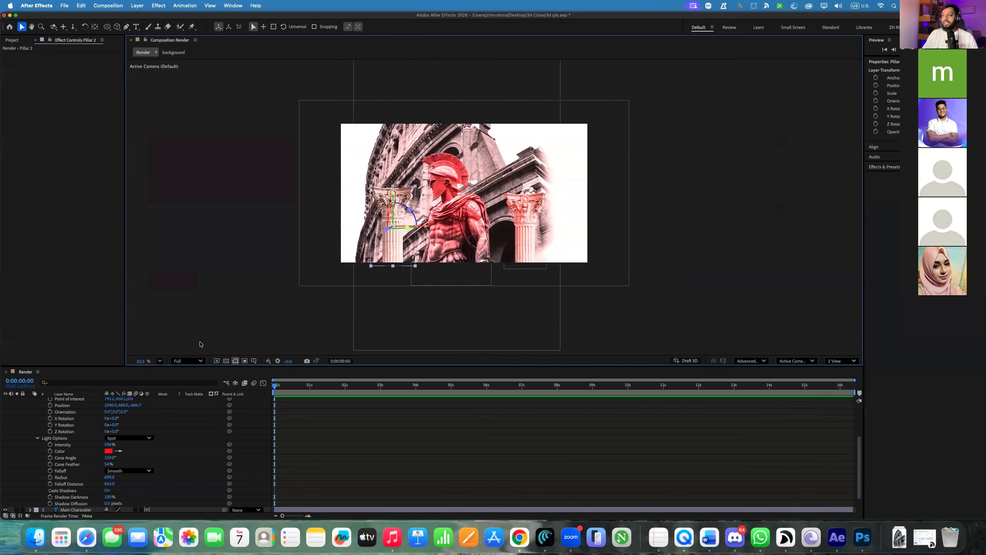
pyautogui.click(160, 361)
pyautogui.click(170, 208)
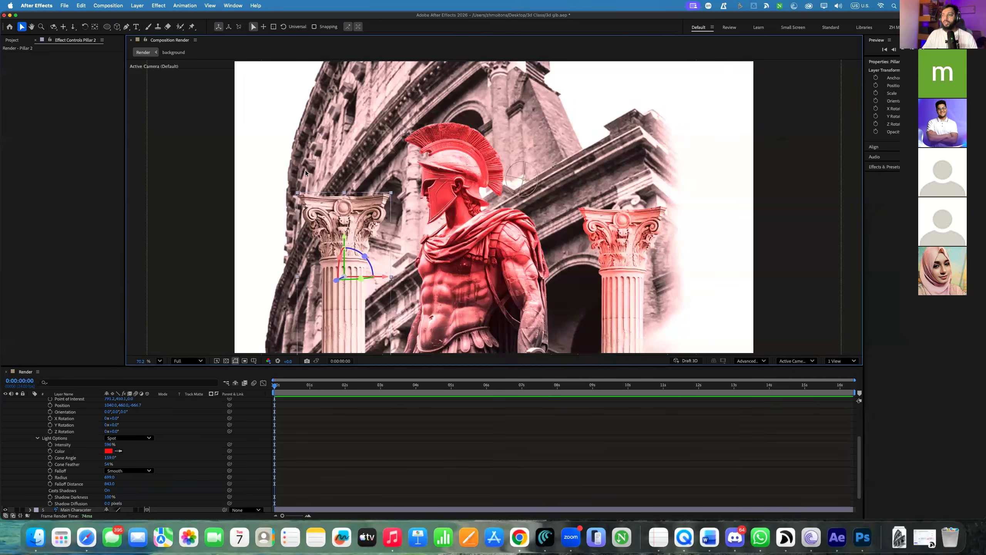
# Collapse the properties of the ambient and spot light layers and select the spot light in the layer stack
pyautogui.scroll(5, 30, 413)
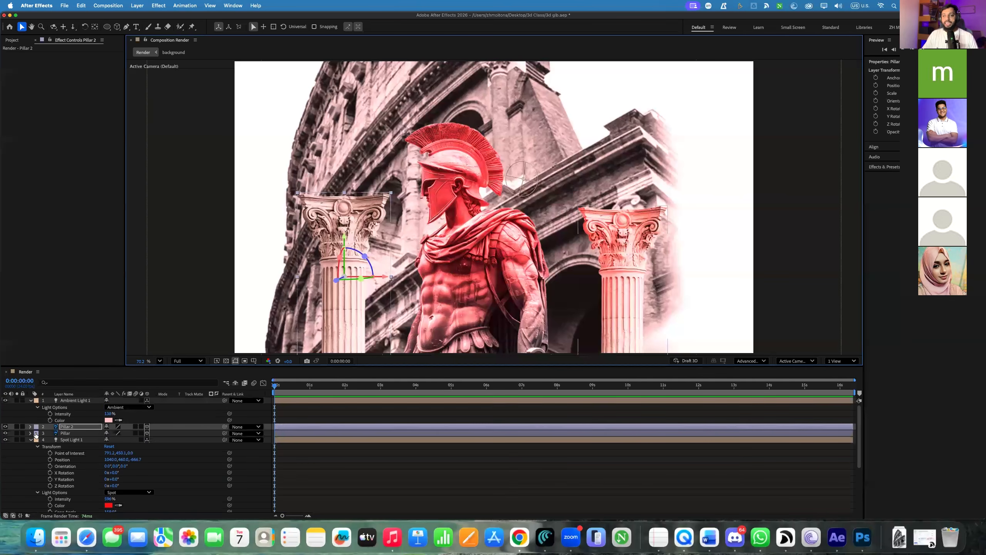
pyautogui.click(31, 401)
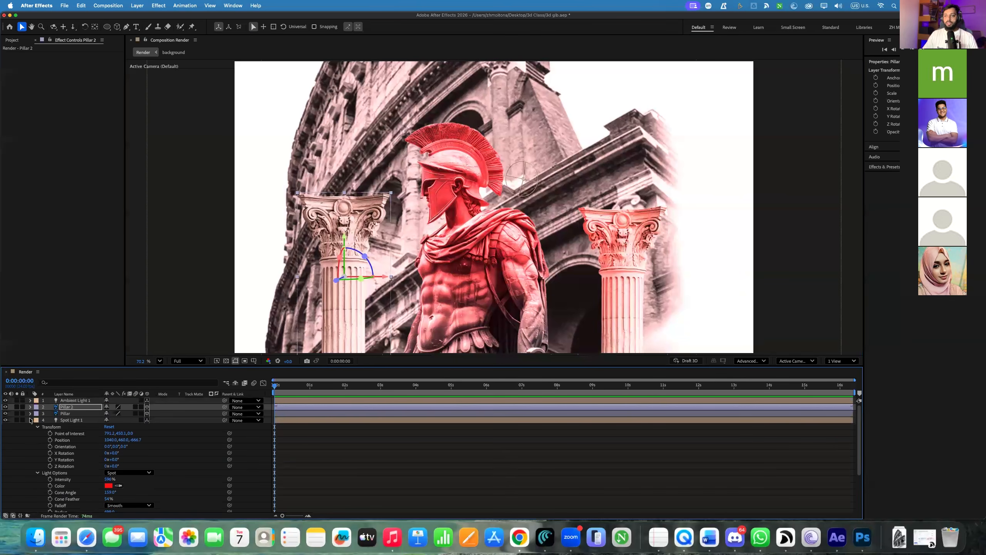
pyautogui.click(31, 421)
pyautogui.click(75, 421)
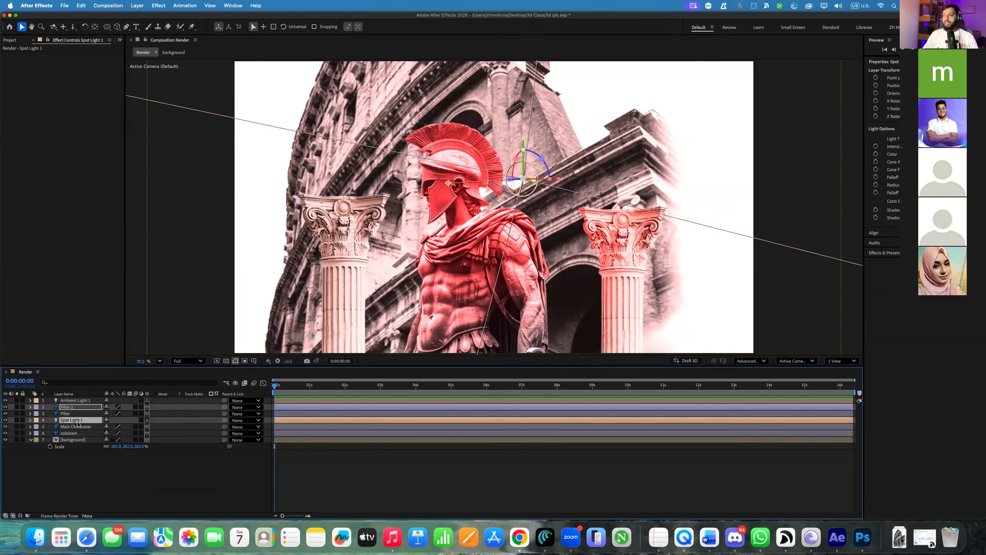
pyautogui.moveTo(76, 420)
pyautogui.mouseDown()
pyautogui.moveTo(75, 432)
pyautogui.moveTo(76, 418)
pyautogui.mouseUp()
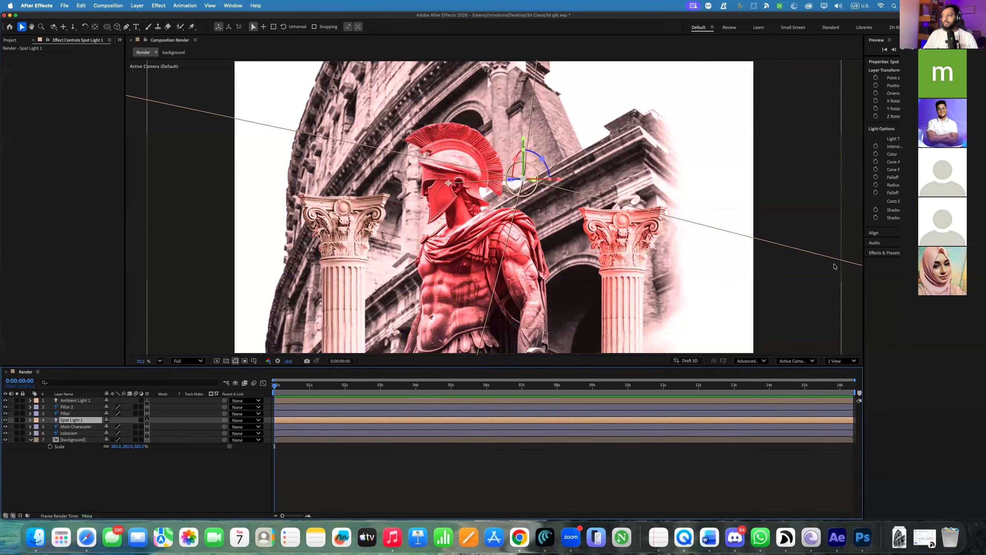
# Show two views and examine from the top how the pillars, warrior and colosseum are spaced in depth
pyautogui.click(842, 361)
pyautogui.click(840, 382)
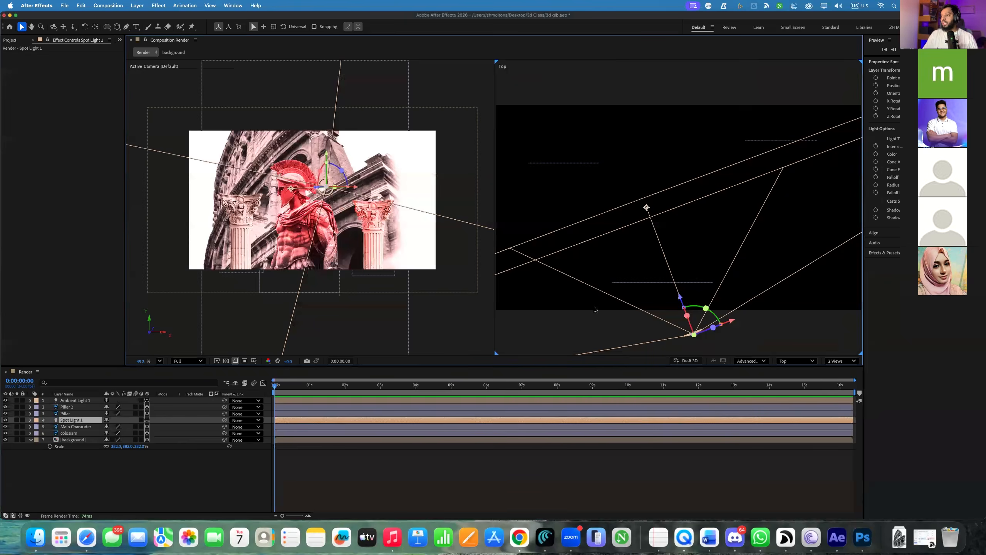
pyautogui.scroll(-2, 685, 293)
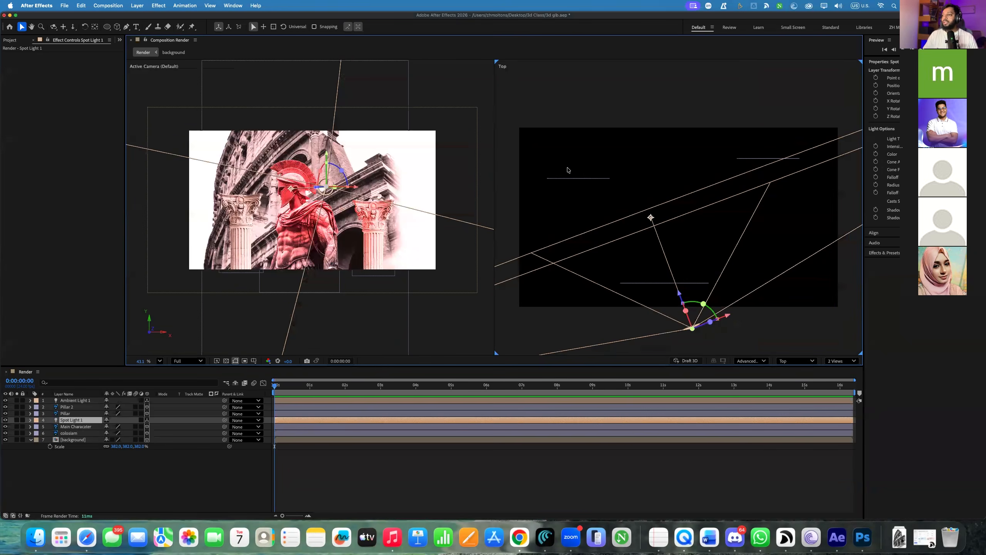
pyautogui.click(573, 178)
pyautogui.click(736, 149)
pyautogui.click(748, 159)
pyautogui.scroll(-1, 618, 205)
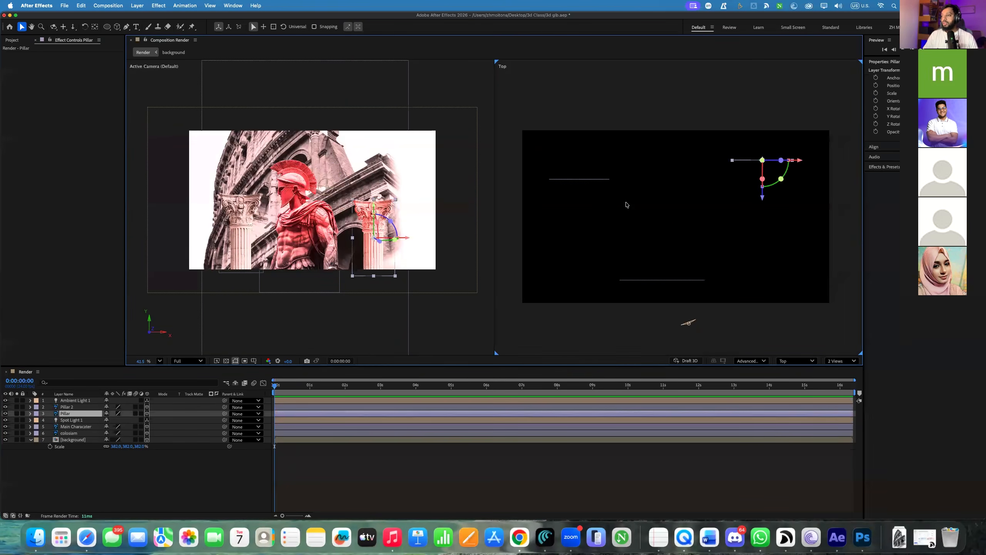
pyautogui.click(617, 273)
pyautogui.click(621, 280)
pyautogui.moveTo(565, 155); pyautogui.dragTo(817, 308)
pyautogui.scroll(-3, 736, 218)
pyautogui.moveTo(727, 127); pyautogui.dragTo(706, 267)
pyautogui.moveTo(610, 121); pyautogui.dragTo(781, 224)
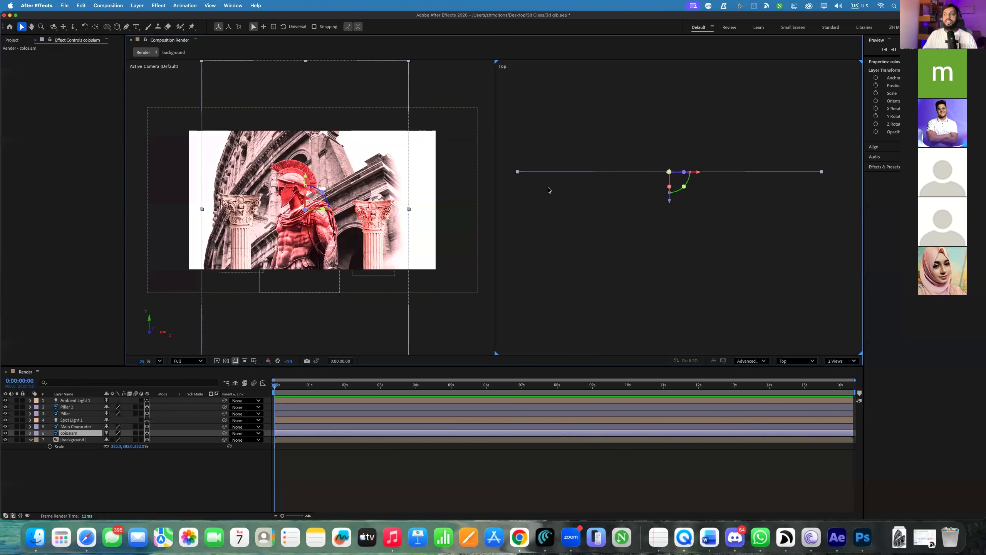
pyautogui.scroll(-10, 547, 187)
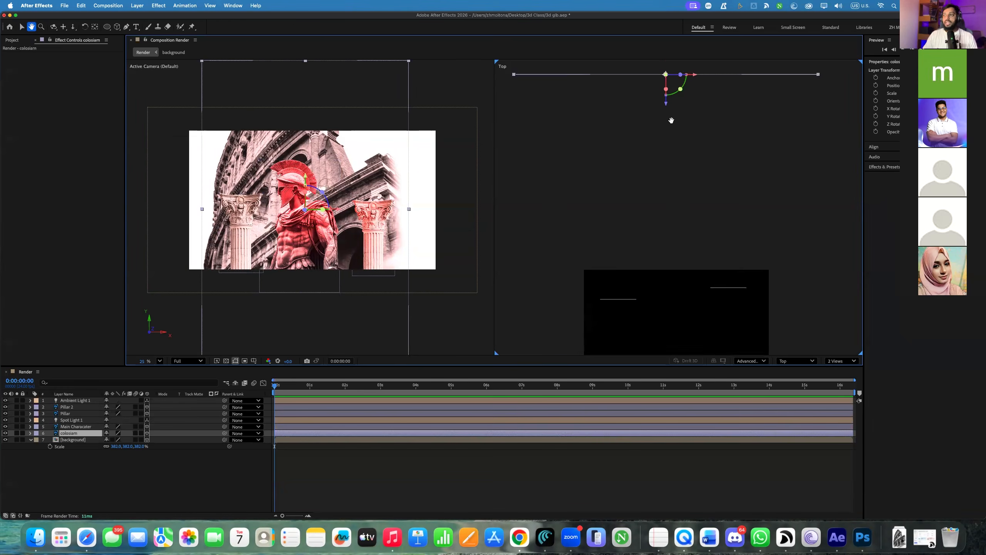
# Select the spot light and move its point of interest back in depth to the colosseum layer in the top view
pyautogui.click(665, 252)
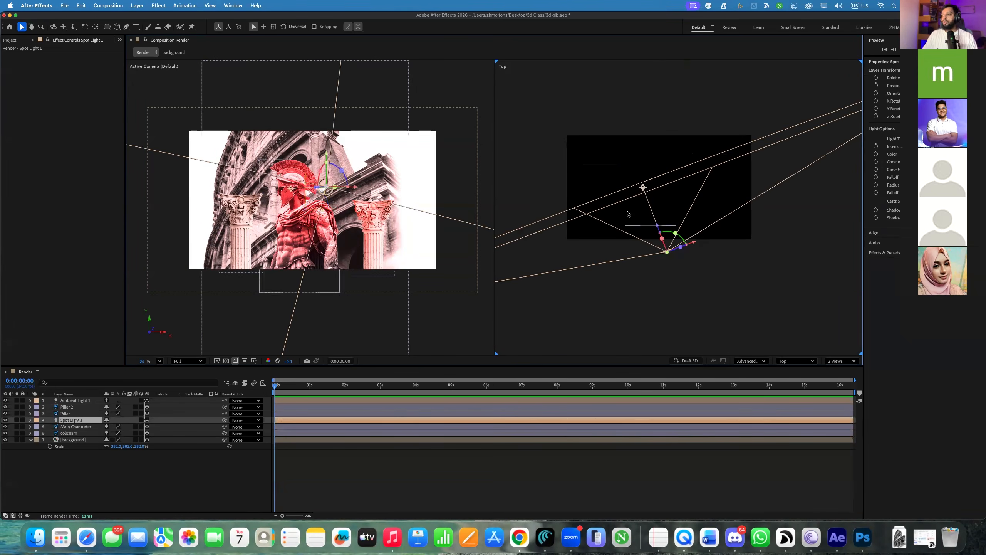
pyautogui.moveTo(643, 188); pyautogui.dragTo(634, 104)
pyautogui.moveTo(704, 133); pyautogui.dragTo(696, 303)
pyautogui.press('v')
pyautogui.moveTo(629, 276); pyautogui.dragTo(617, 116)
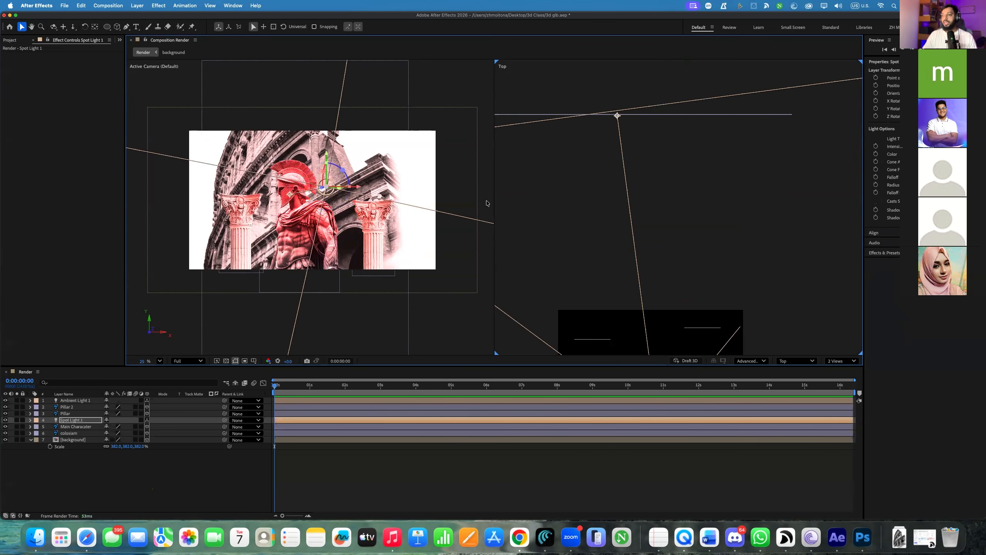
pyautogui.scroll(-3, 669, 196)
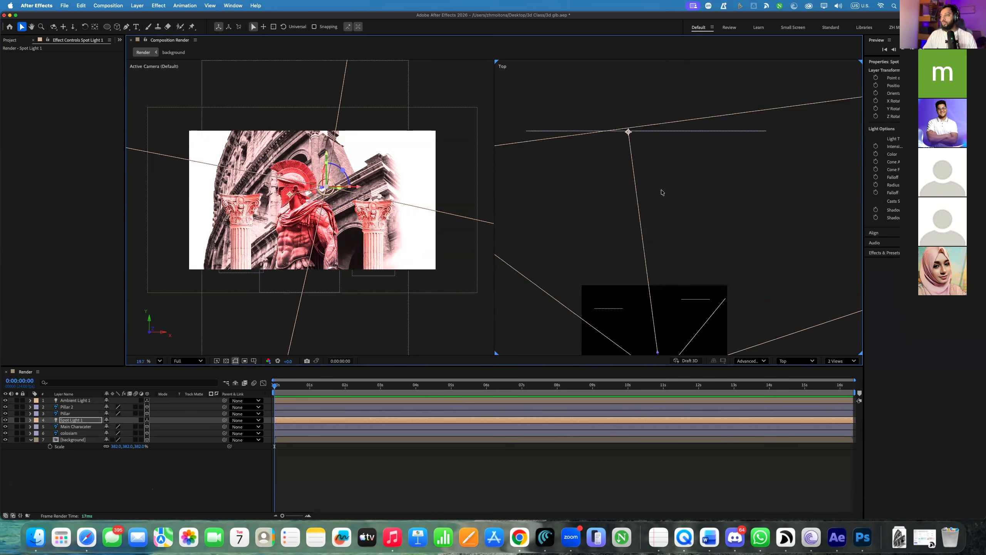
# Select the colosseum layer, switch the top view to Custom View 1 and inspect the scene's layers at an angle
pyautogui.click(681, 144)
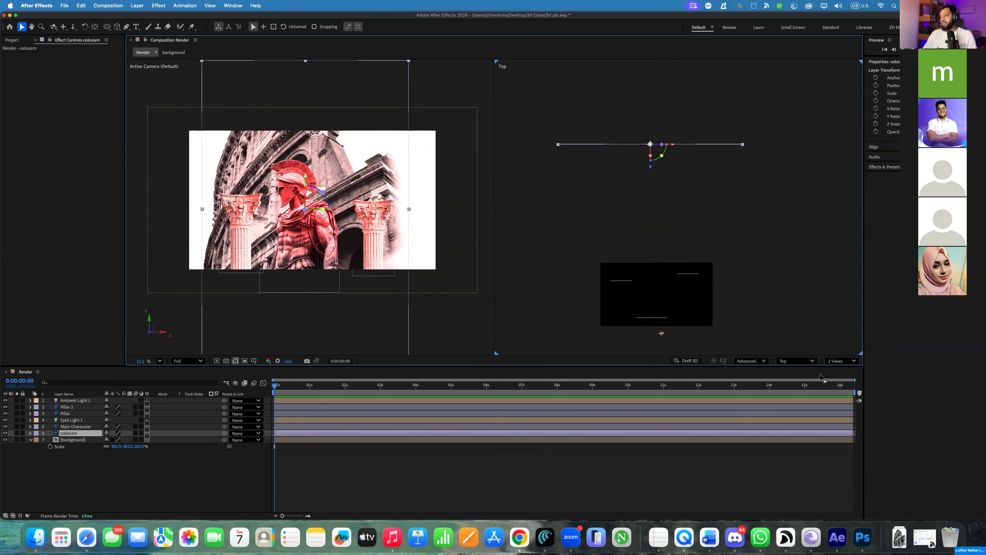
pyautogui.click(802, 362)
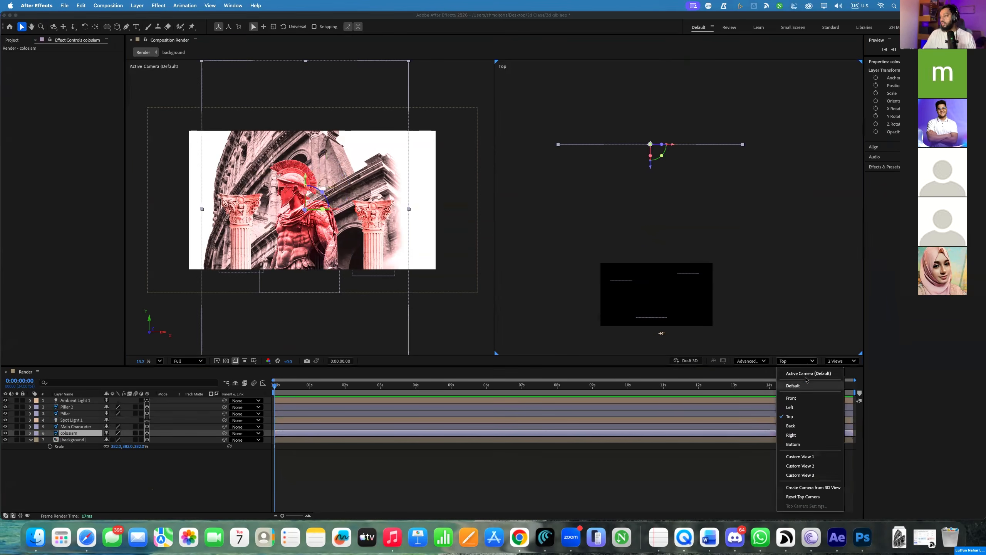
pyautogui.click(799, 458)
pyautogui.scroll(2, 688, 290)
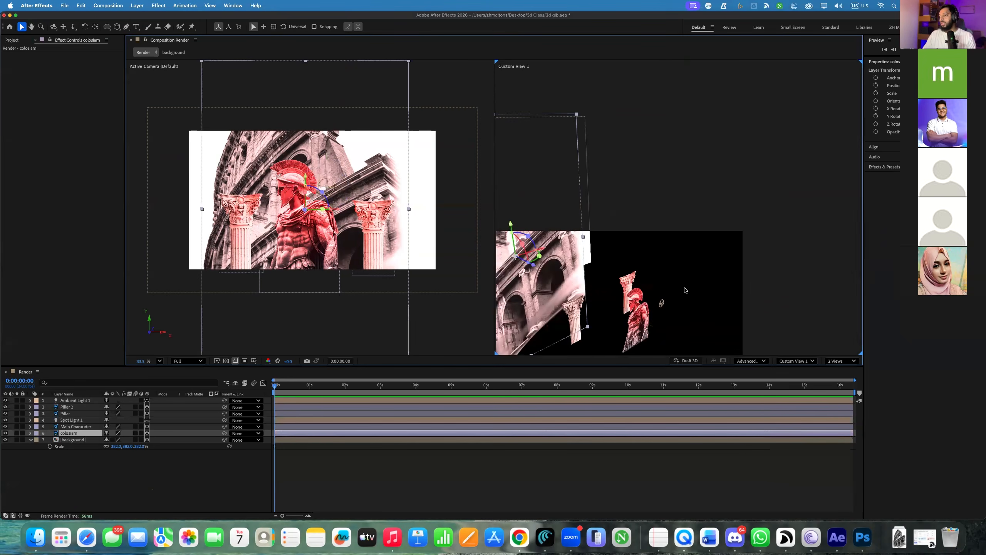
pyautogui.press('space')
pyautogui.moveTo(667, 269); pyautogui.dragTo(825, 212)
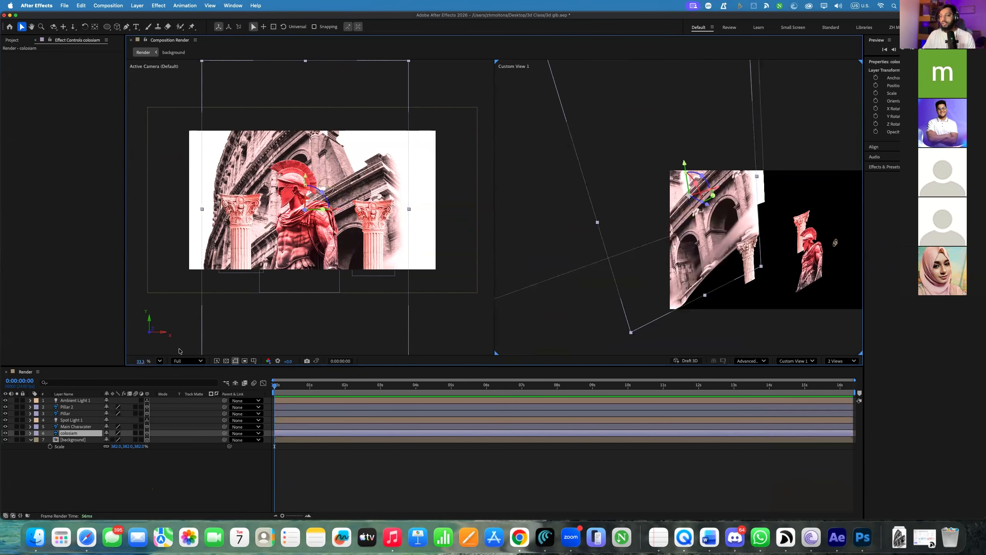
# Select the spot light and shift its point of interest in Custom View 1
pyautogui.click(75, 420)
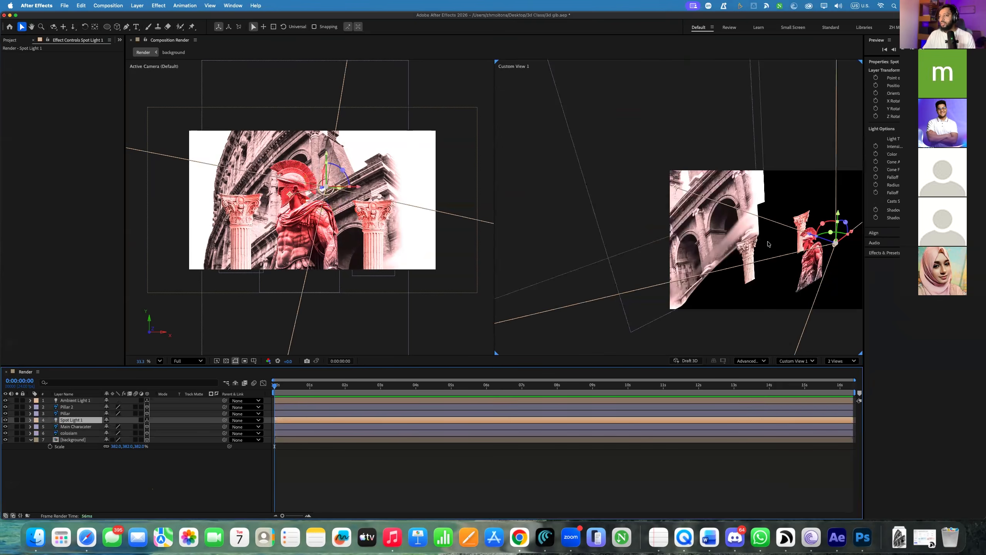
pyautogui.scroll(2, 734, 235)
pyautogui.moveTo(667, 178); pyautogui.dragTo(617, 228)
pyautogui.scroll(5, 807, 235)
pyautogui.press('space')
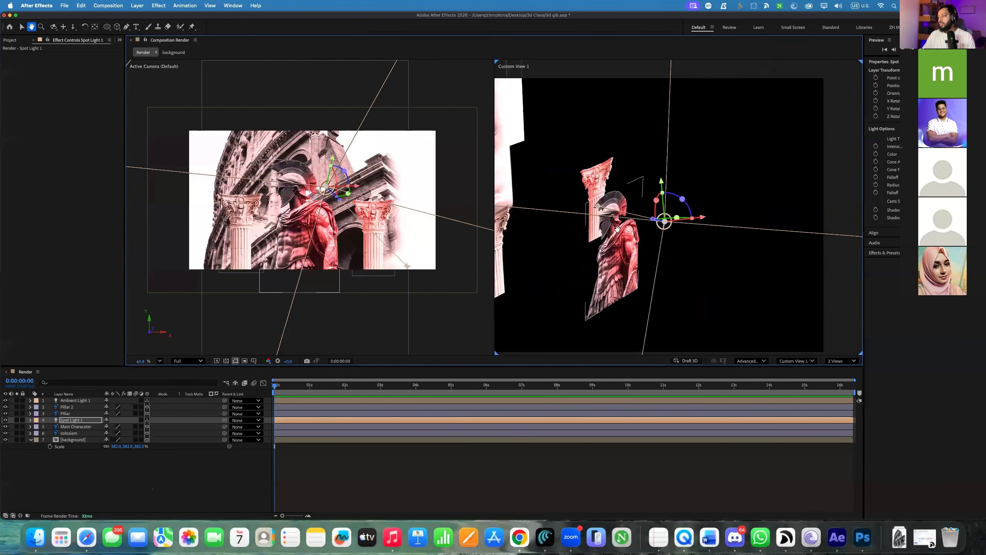
# Show the scene from the Right view and raise the spot light's point of interest
pyautogui.click(810, 361)
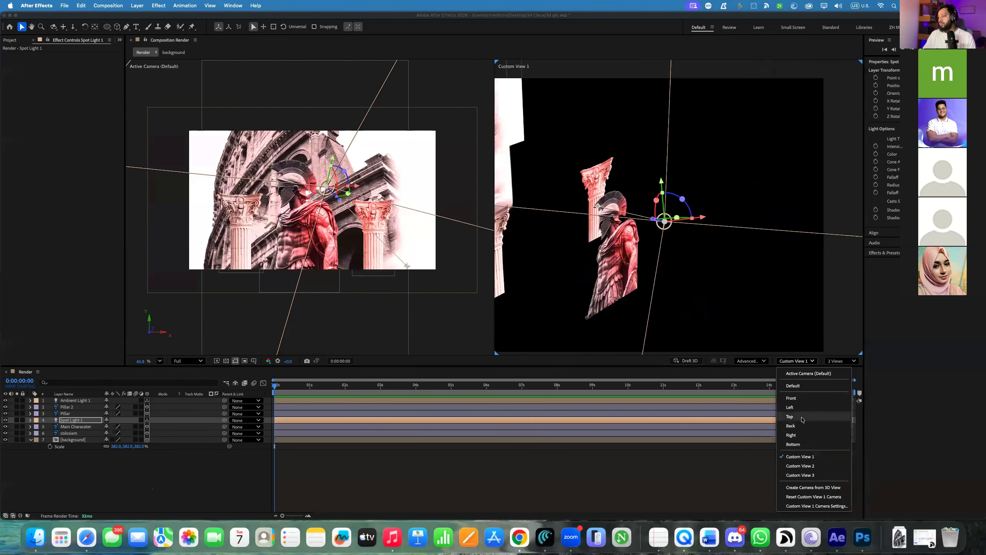
pyautogui.click(800, 434)
pyautogui.moveTo(622, 259); pyautogui.dragTo(697, 246)
pyautogui.scroll(-8, 738, 240)
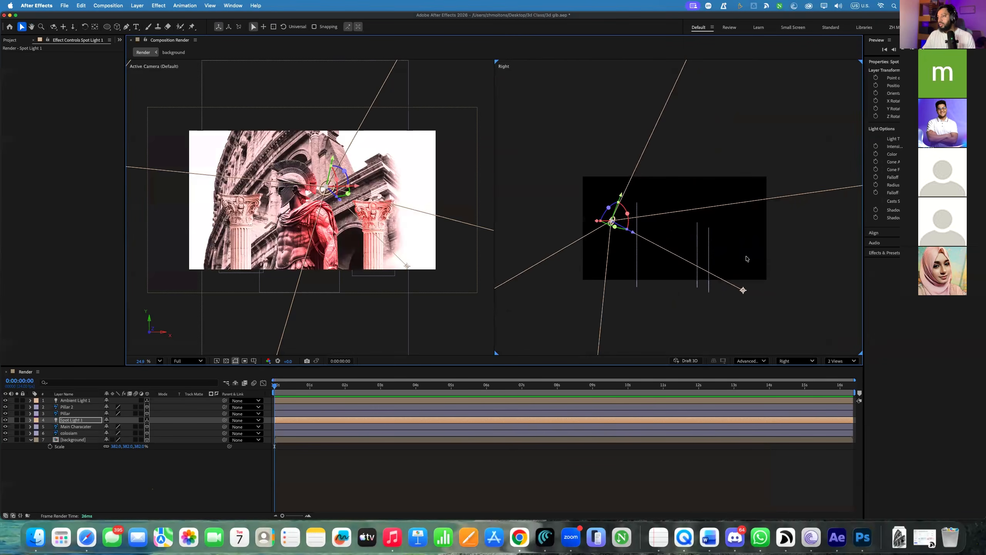
pyautogui.moveTo(743, 292); pyautogui.dragTo(733, 232)
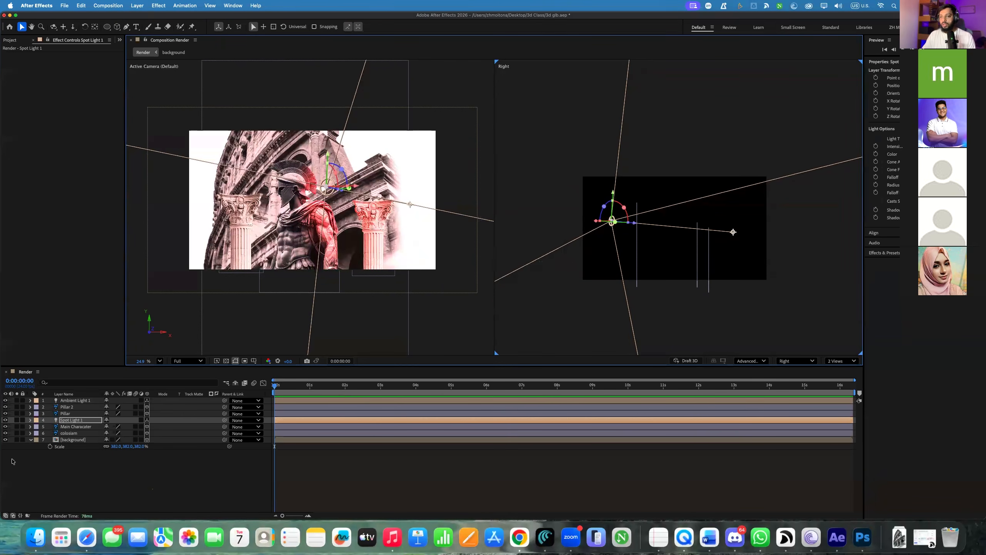
# Move the spot light back in depth in the Right view, between the colosseum and the background
pyautogui.click(70, 426)
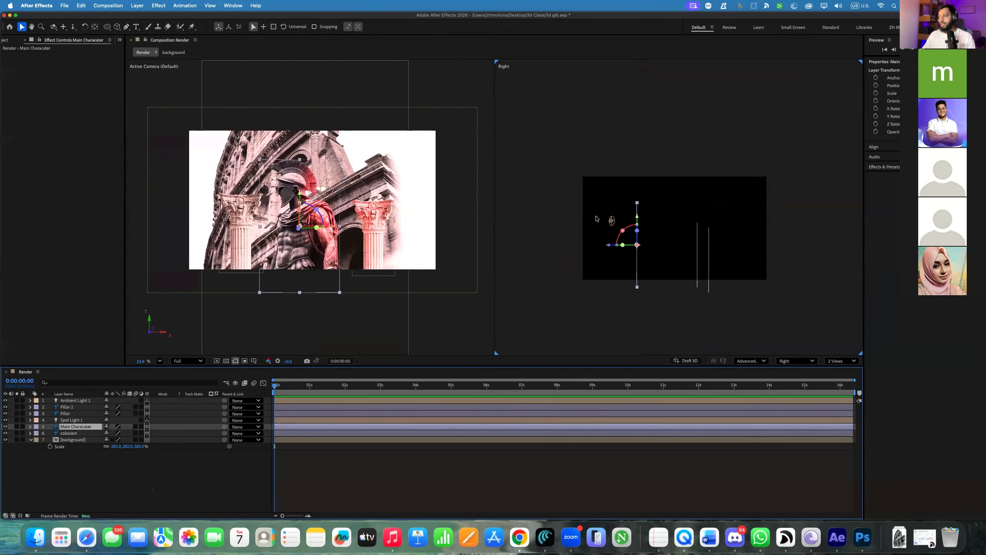
pyautogui.click(597, 216)
pyautogui.click(612, 221)
pyautogui.moveTo(594, 224); pyautogui.dragTo(670, 263)
pyautogui.scroll(-5, 701, 243)
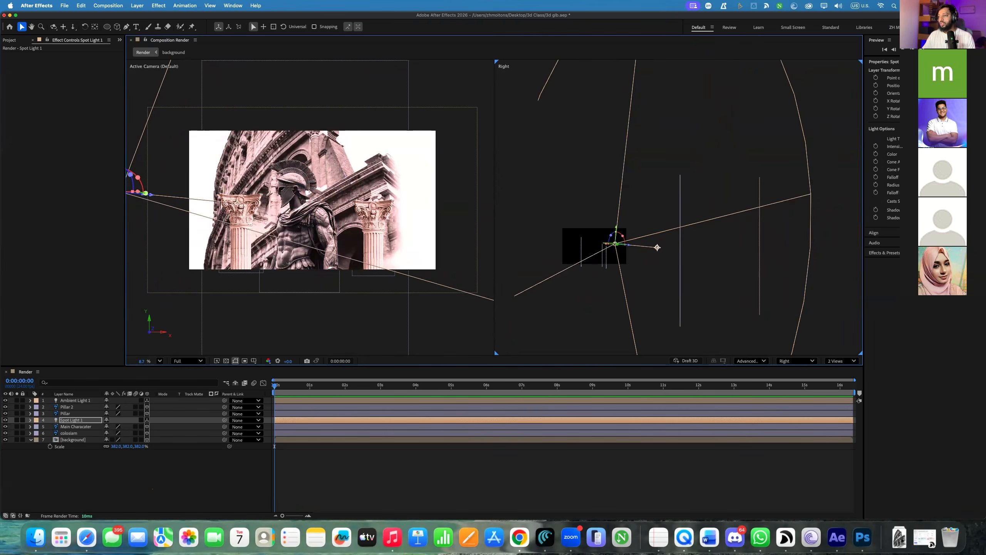
pyautogui.moveTo(606, 249); pyautogui.dragTo(690, 254)
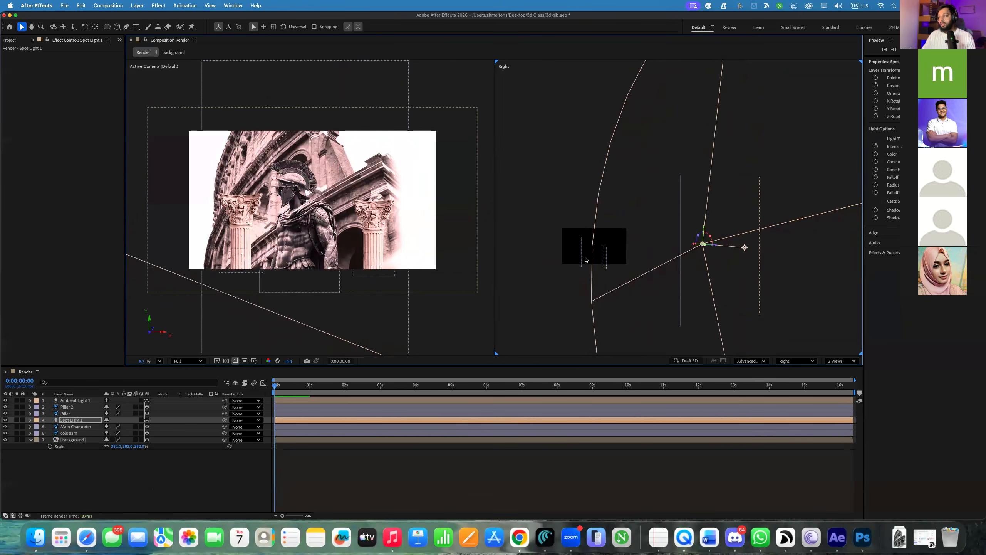
# Reveal the spot light's properties and reduce its cone angle to 70°
pyautogui.click(30, 420)
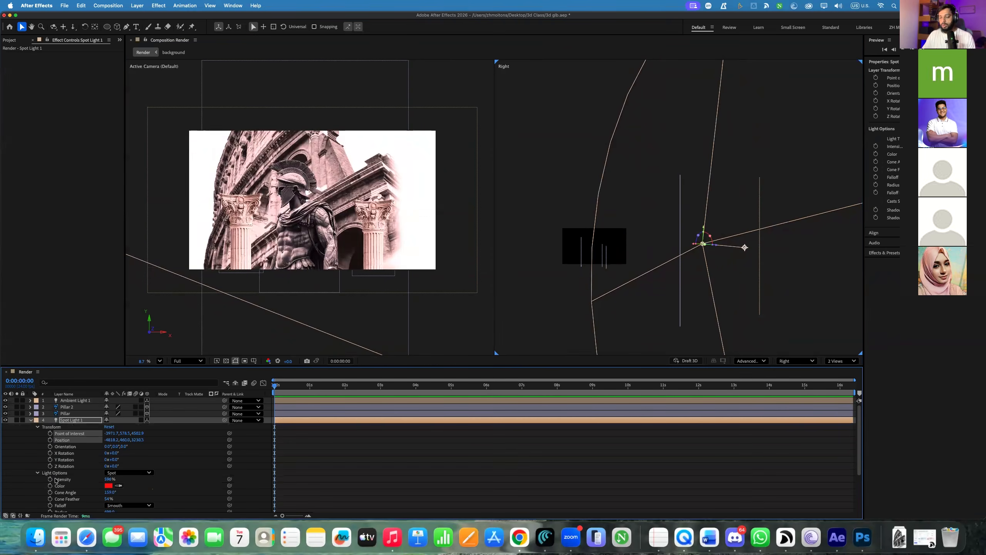
pyautogui.scroll(-1, 82, 512)
pyautogui.moveTo(108, 492); pyautogui.dragTo(79, 490)
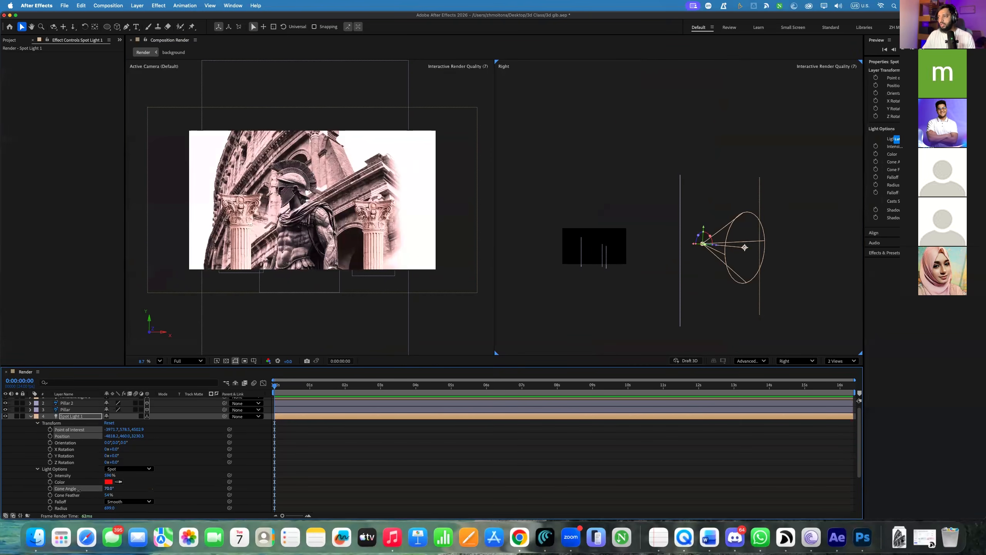
# Move the spot light forward in front of the colosseum and set its point of interest beside the colosseum layer
pyautogui.moveTo(784, 224); pyautogui.dragTo(712, 231)
pyautogui.moveTo(658, 175); pyautogui.dragTo(750, 206)
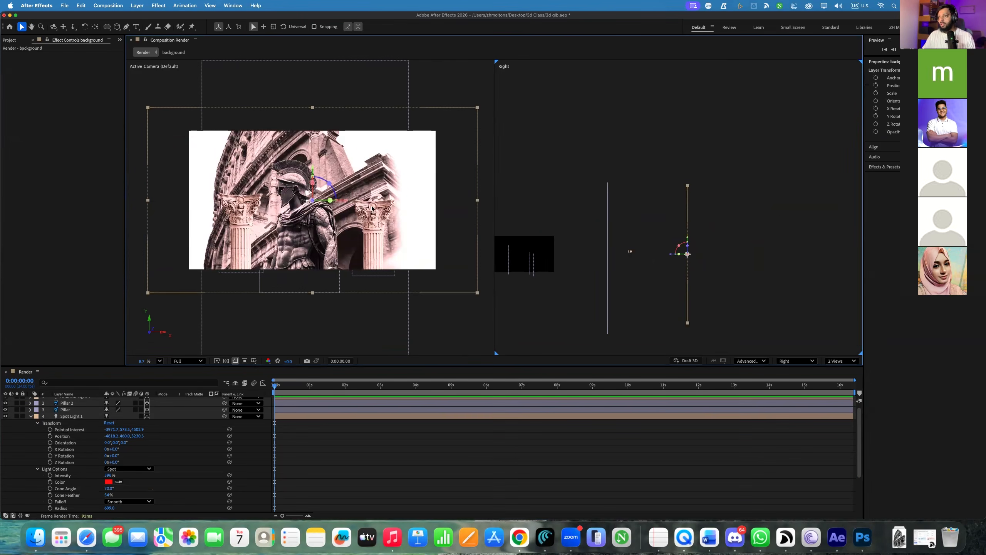
pyautogui.moveTo(586, 236); pyautogui.dragTo(663, 275)
pyautogui.moveTo(623, 250); pyautogui.dragTo(532, 252)
pyautogui.scroll(2, 680, 265)
pyautogui.press('space')
pyautogui.moveTo(597, 249); pyautogui.dragTo(653, 247)
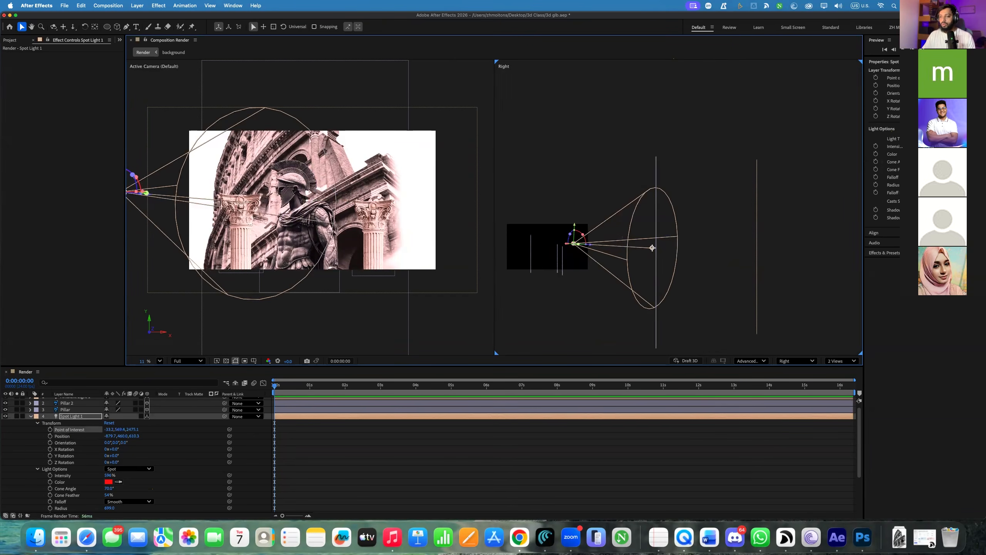
# Shift the spot light sideways to an X position of about 29 and raise its intensity to 622%
pyautogui.moveTo(126, 437); pyautogui.dragTo(72, 467)
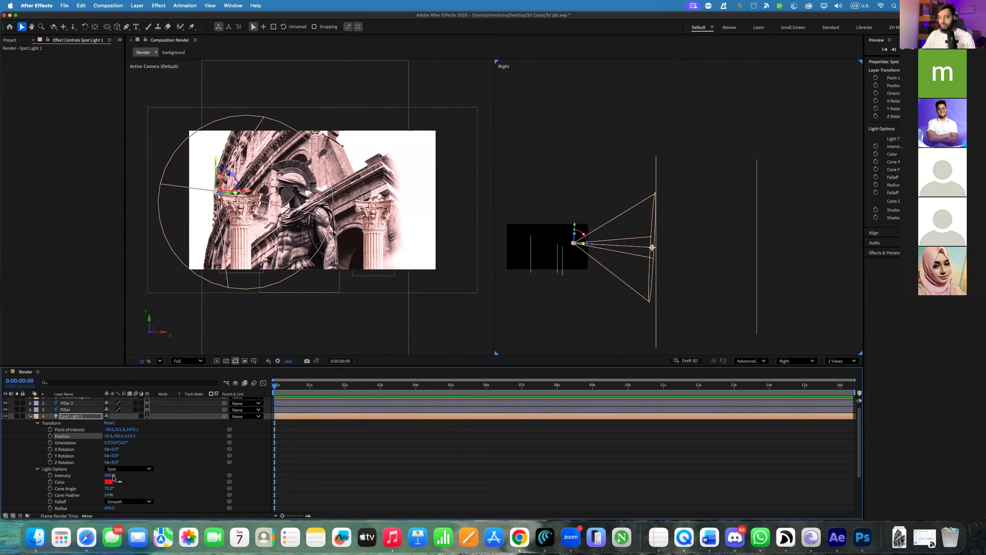
pyautogui.scroll(4, 269, 201)
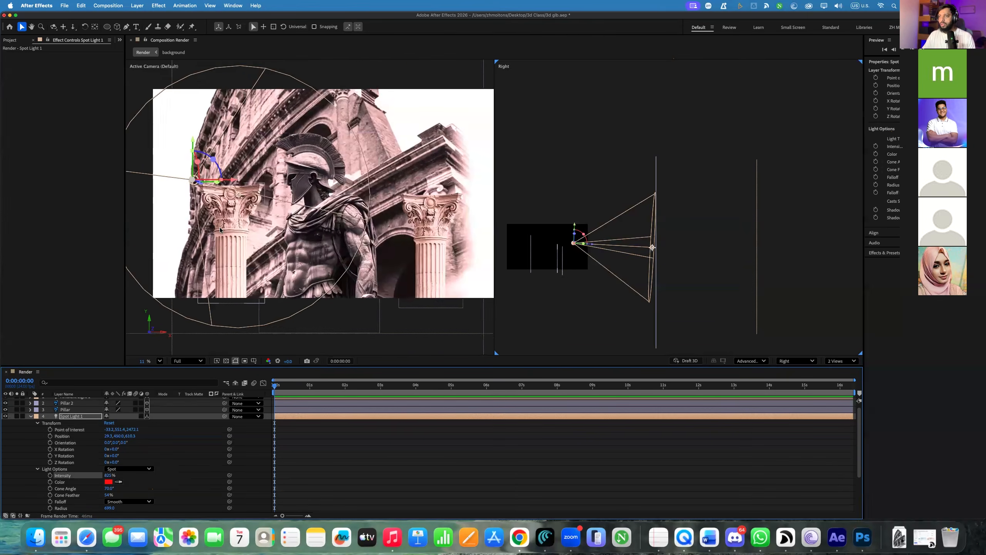
pyautogui.scroll(5, 640, 215)
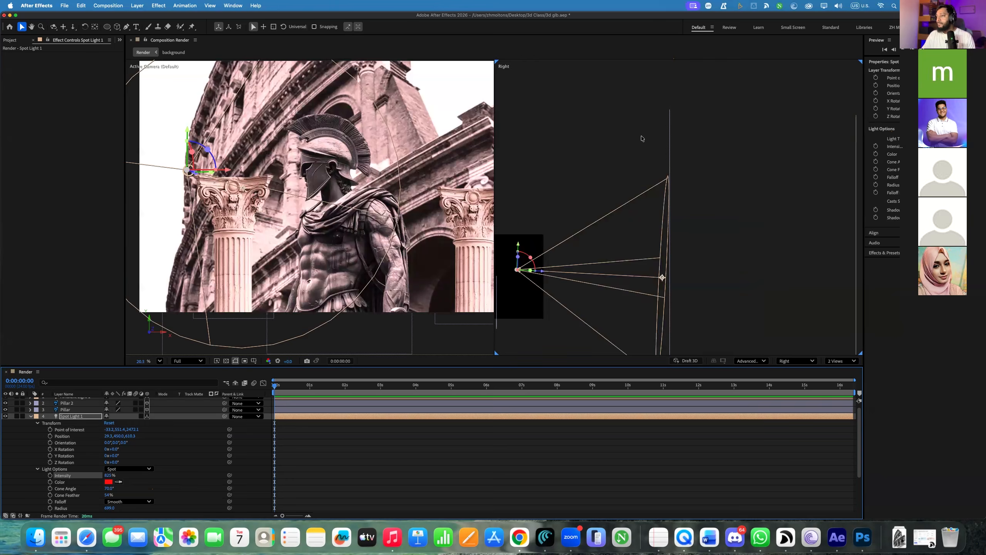
# Select the colosseum layer and examine the lighting on the layers at an angle in Custom View 1
pyautogui.click(670, 145)
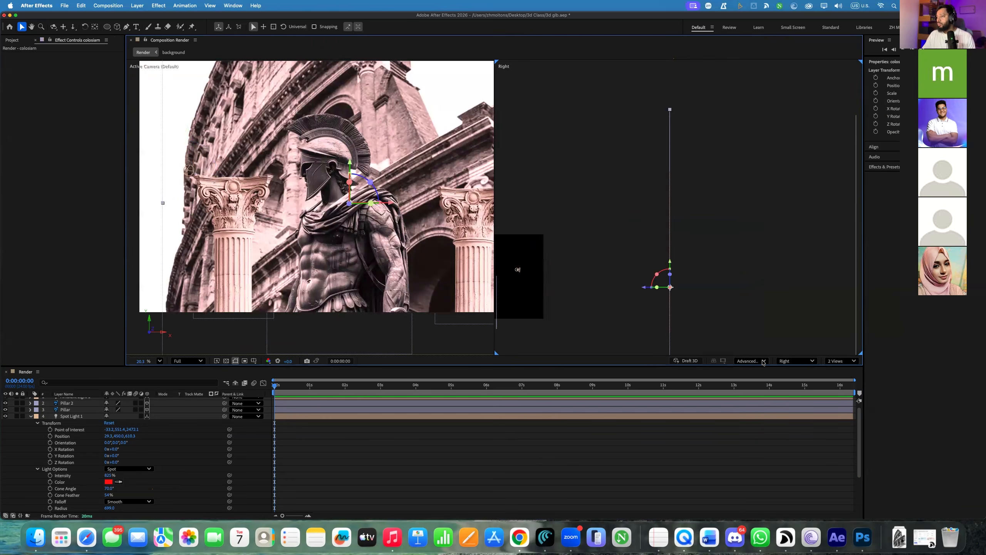
pyautogui.click(810, 361)
pyautogui.click(793, 458)
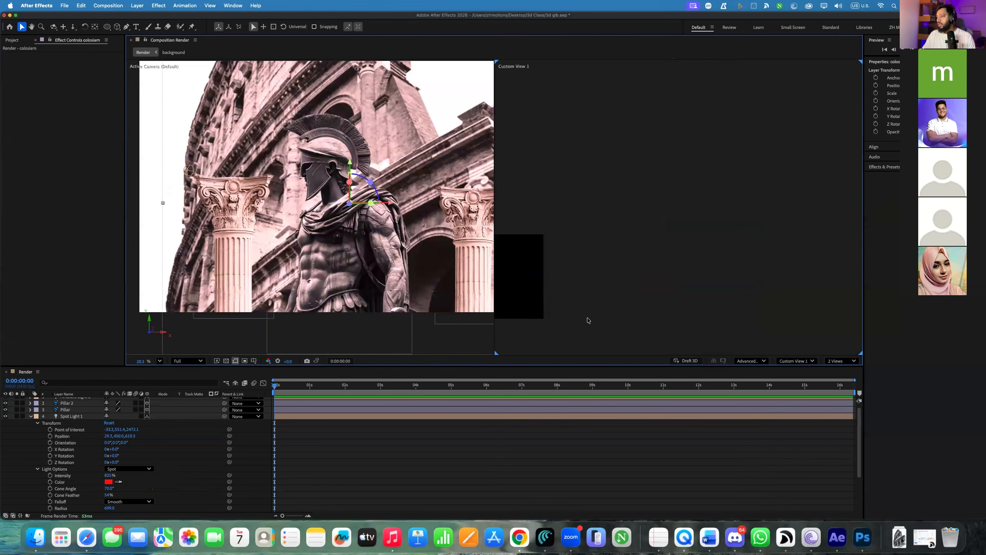
pyautogui.scroll(-2, 642, 251)
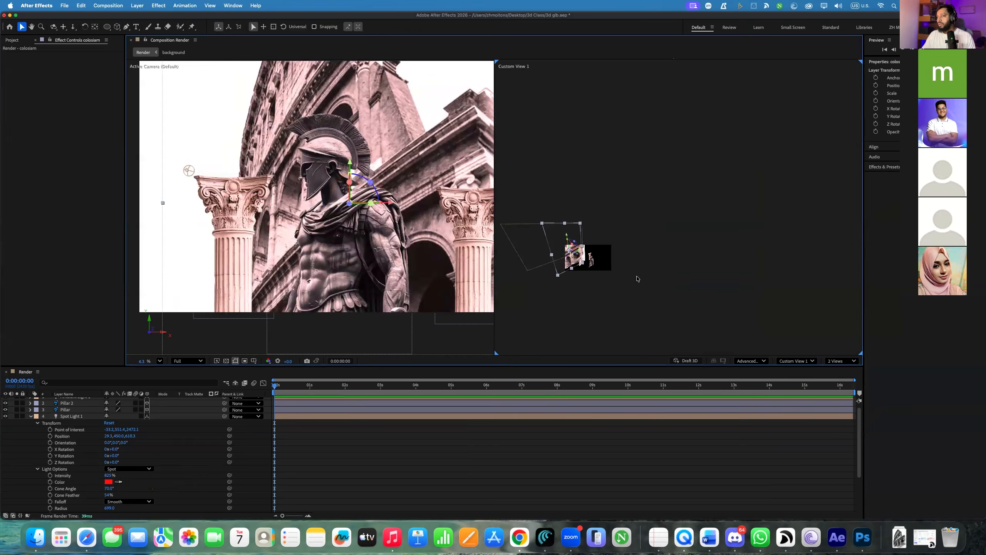
pyautogui.scroll(10, 570, 276)
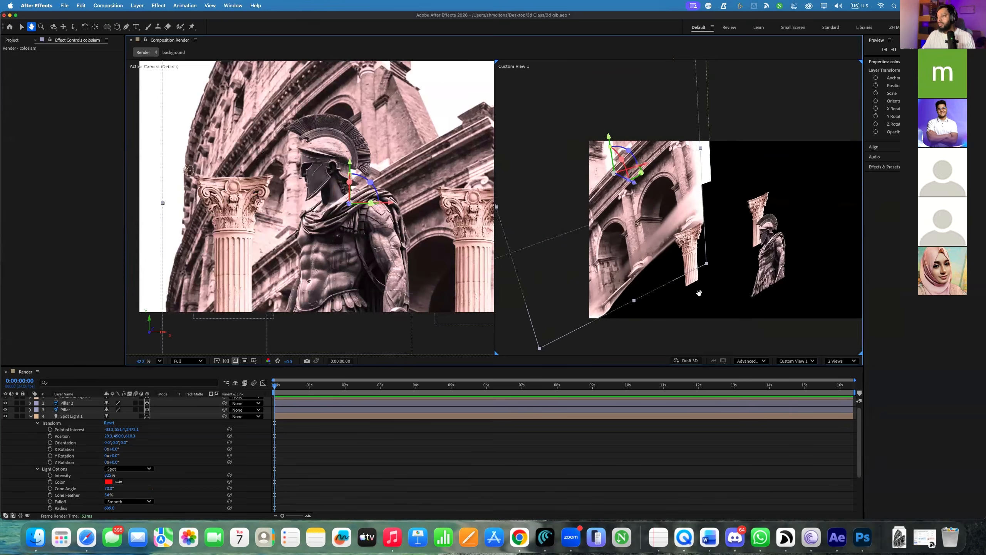
pyautogui.moveTo(637, 223); pyautogui.dragTo(641, 178)
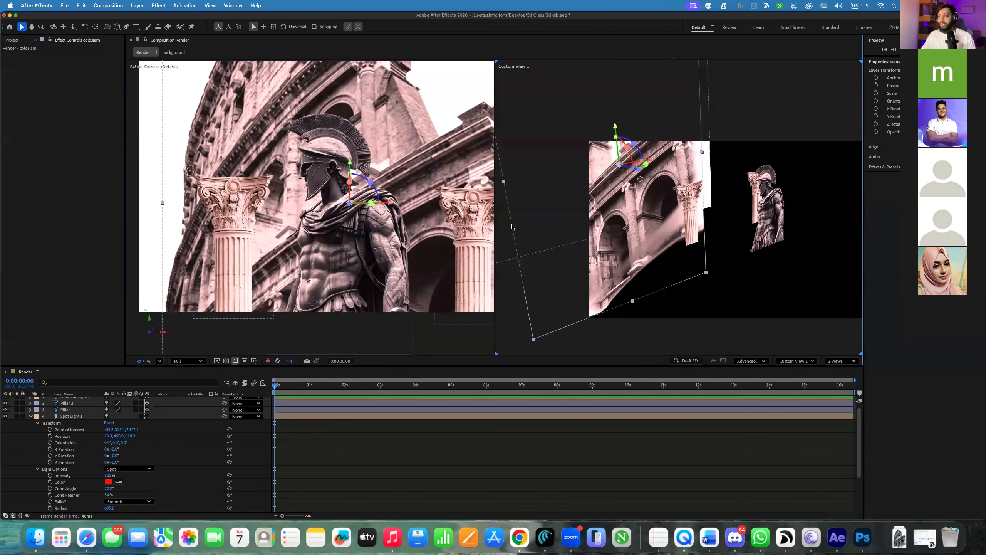
# Undo the spot light's latest intensity, position and point of interest changes
pyautogui.press('super+z')
pyautogui.press('super+z')
pyautogui.press('super+z')
pyautogui.press('super+z')
pyautogui.press('super+z')
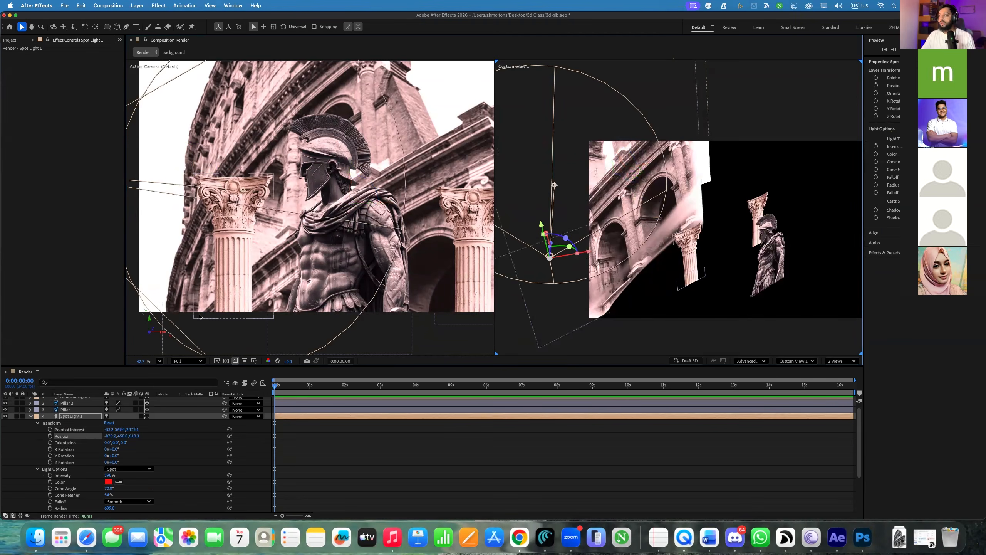
pyautogui.press('super+z')
pyautogui.press('super+z')
# Return to a single Active Camera view and undo the remaining spot light changes, leaving its properties collapsed
pyautogui.click(849, 369)
pyautogui.click(847, 361)
pyautogui.click(851, 372)
pyautogui.press('super+z')
pyautogui.press('super+z')
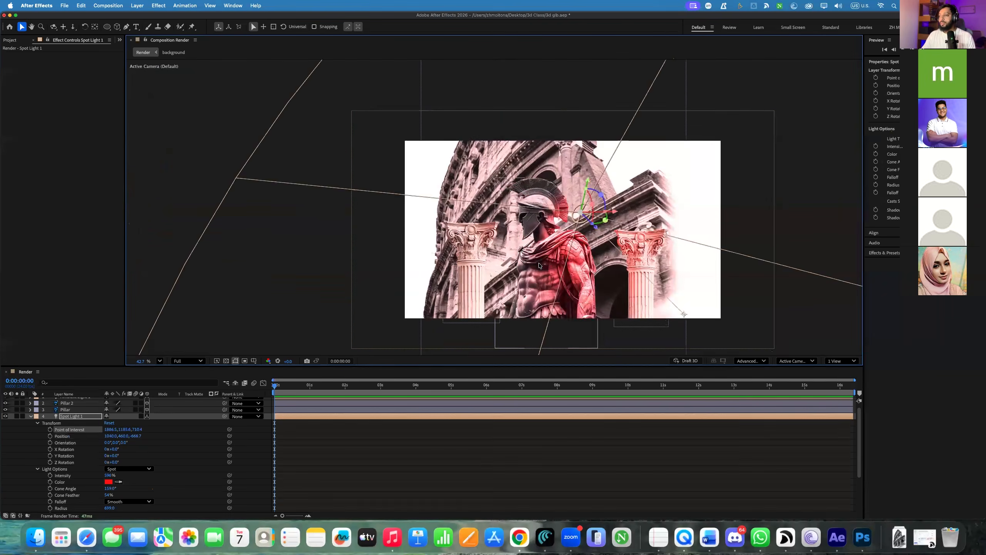
pyautogui.click(30, 416)
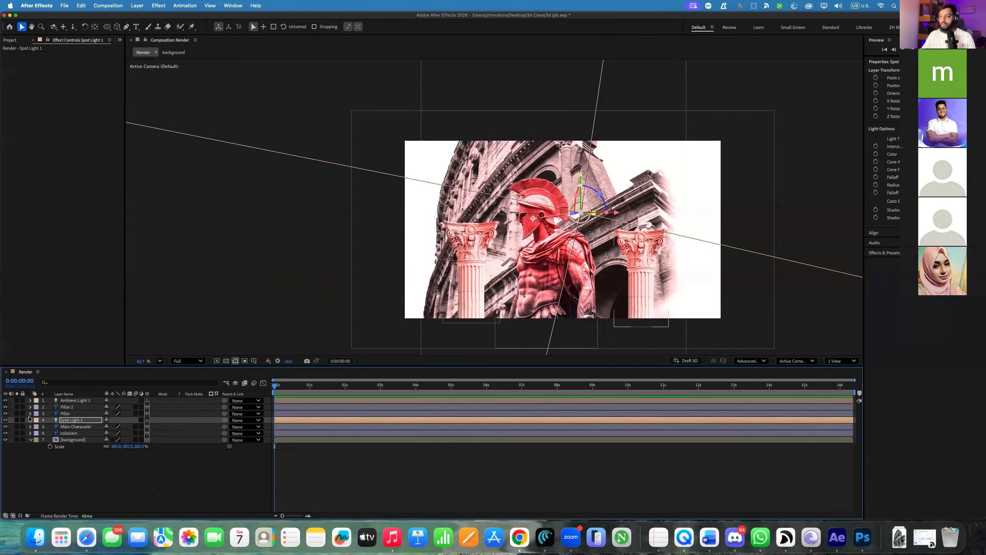
pyautogui.click(383, 501)
# Try green and other colours for the spot light in its settings, then keep the original red
pyautogui.doubleClick(70, 421)
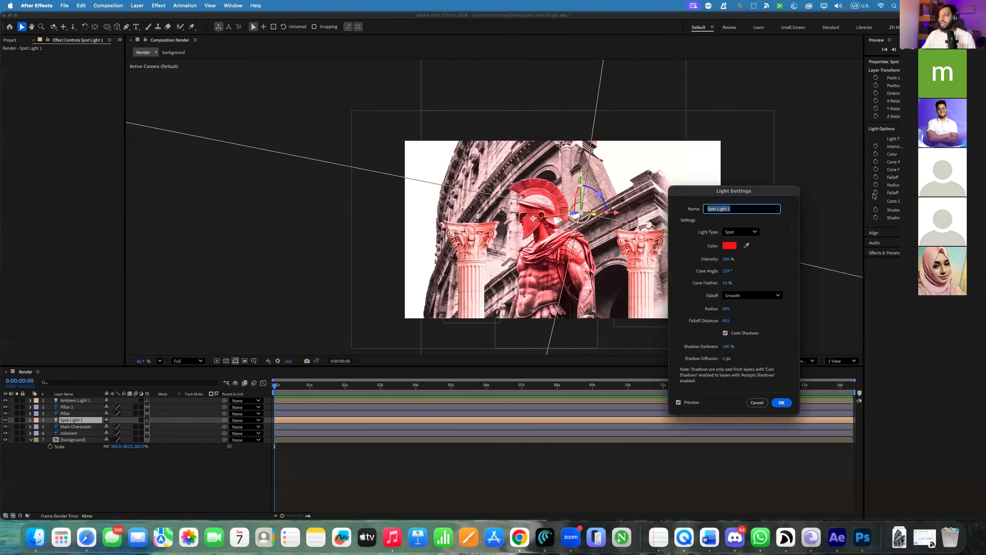
pyautogui.click(732, 247)
pyautogui.click(805, 164)
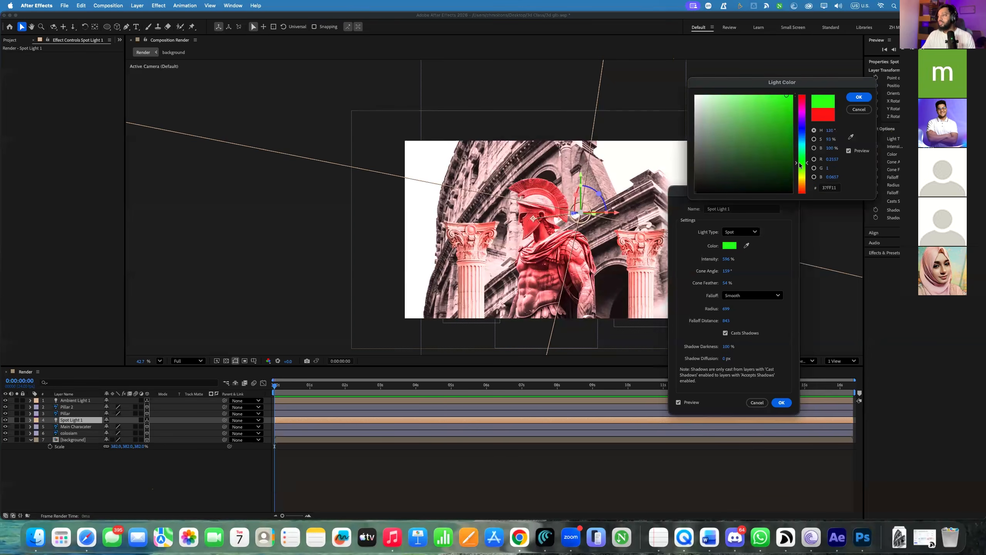
pyautogui.click(749, 94)
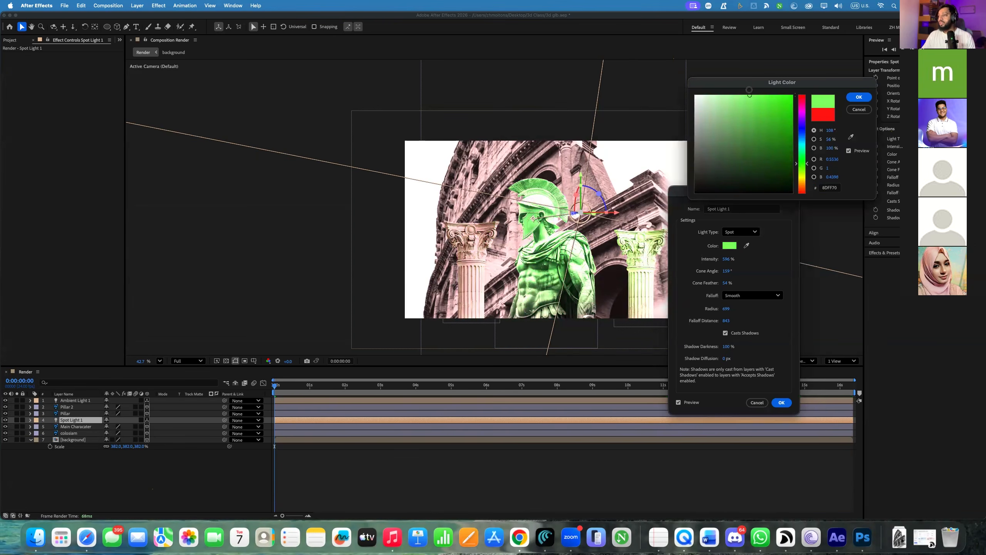
pyautogui.click(798, 187)
pyautogui.moveTo(740, 96); pyautogui.dragTo(768, 96)
pyautogui.click(859, 110)
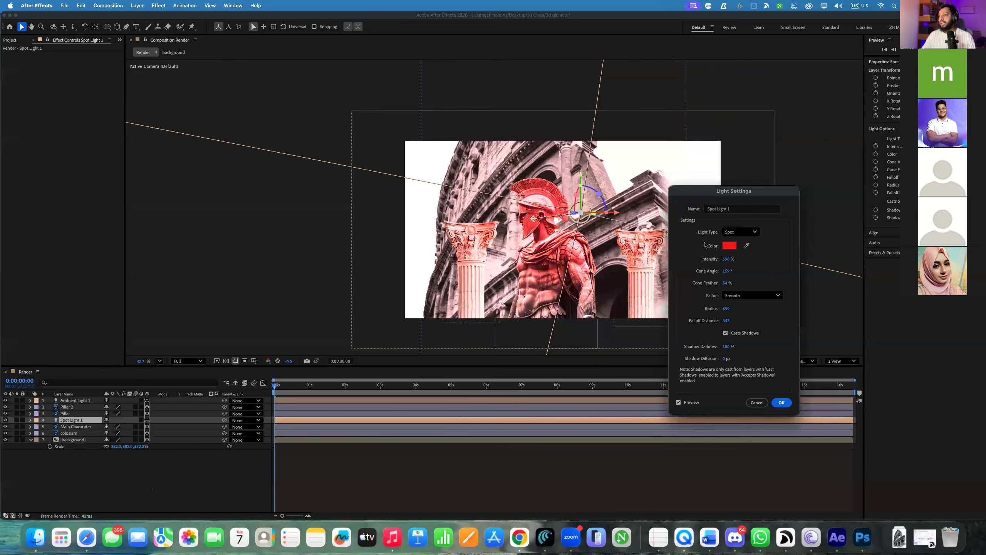
pyautogui.click(781, 403)
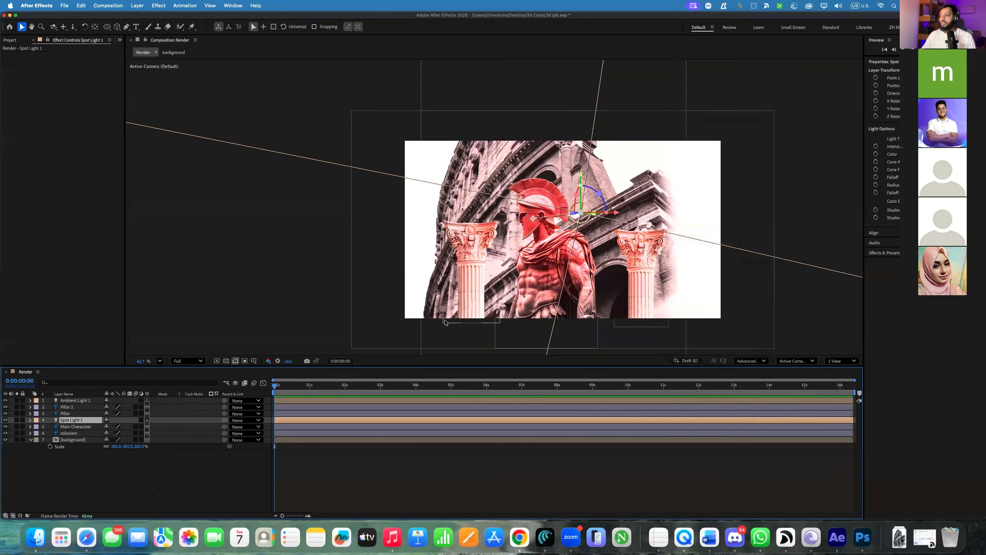
# Move the spot light layer up the stack to directly below the ambient light
pyautogui.scroll(2, 451, 321)
pyautogui.moveTo(64, 420); pyautogui.dragTo(65, 407)
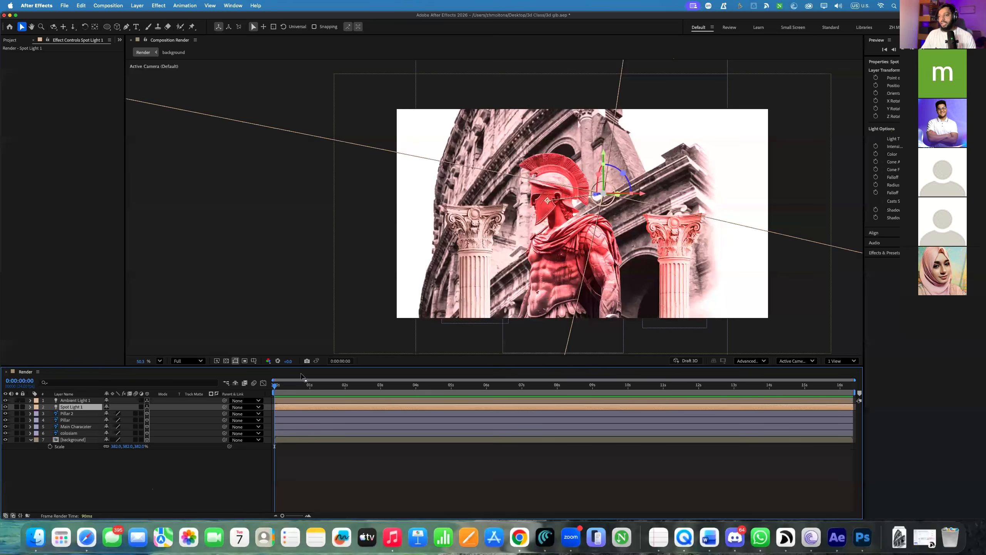
pyautogui.click(160, 361)
pyautogui.click(176, 207)
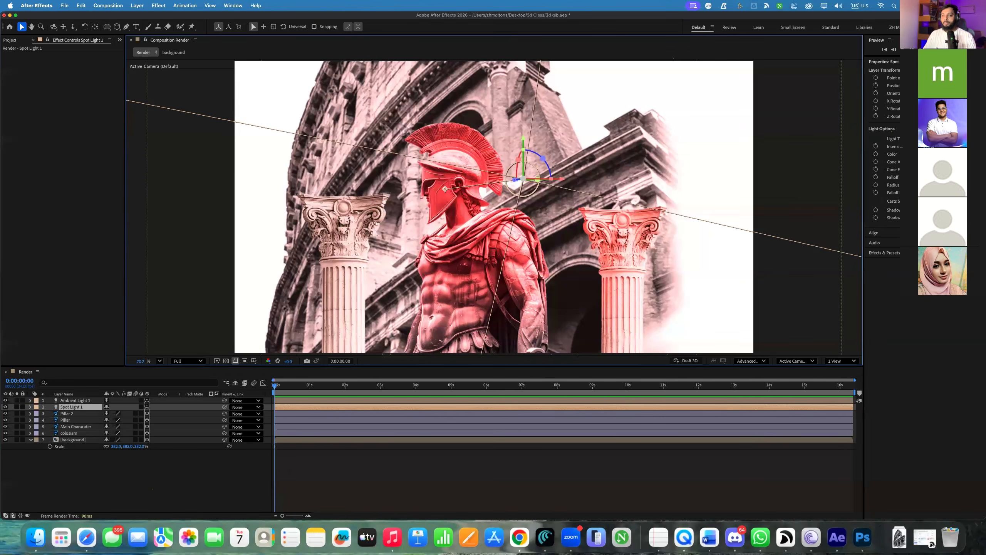
# Add a null object and place it directly above the spot light in the layer stack
pyautogui.rightClick(134, 531)
pyautogui.click(84, 484)
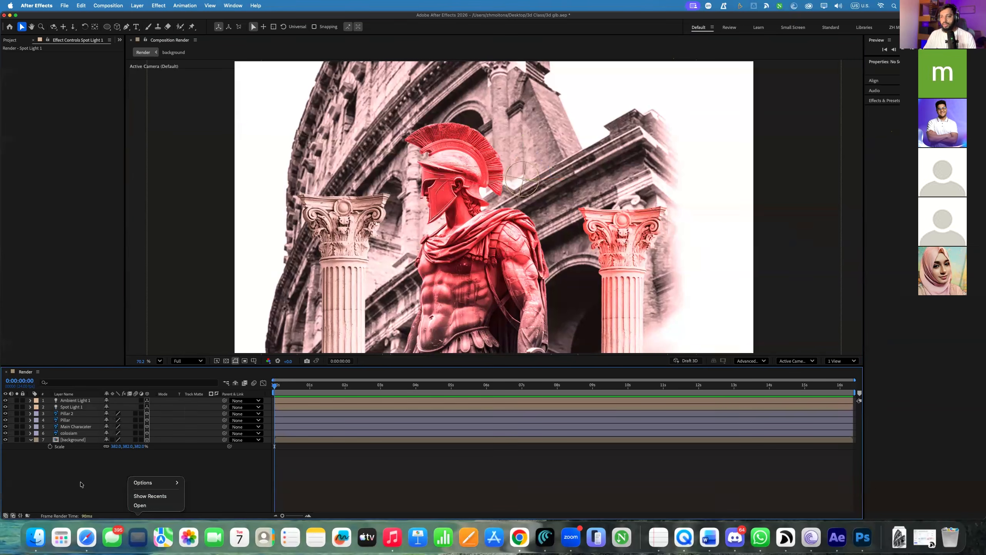
pyautogui.rightClick(89, 481)
pyautogui.moveTo(124, 411)
pyautogui.click(221, 407)
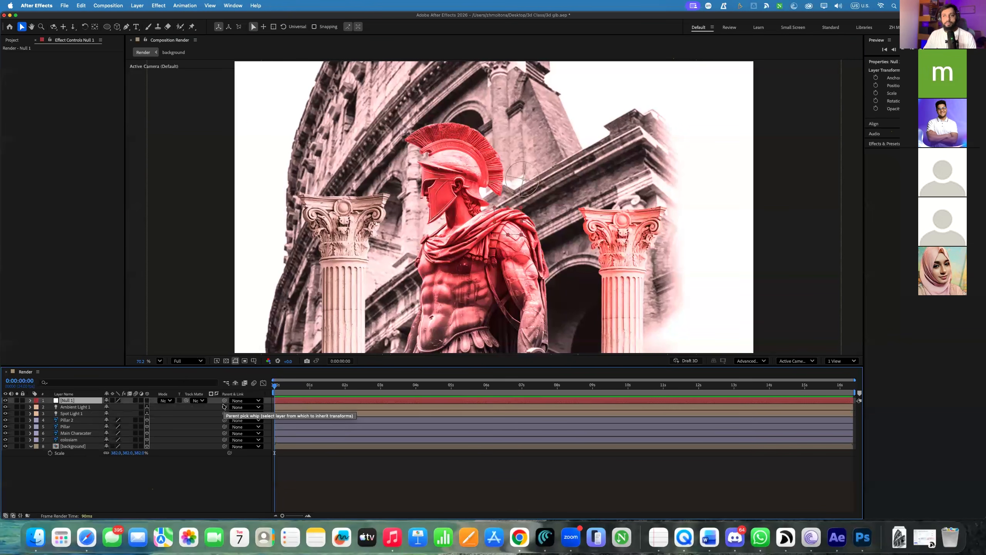
pyautogui.moveTo(75, 414); pyautogui.dragTo(90, 413)
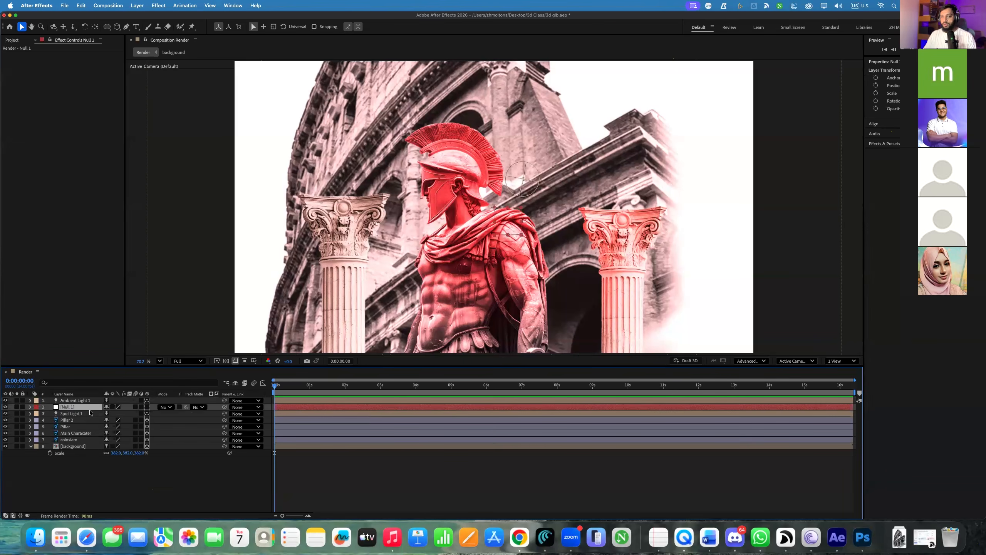
# Make the null a 3D layer and parent the spot light to it
pyautogui.click(144, 407)
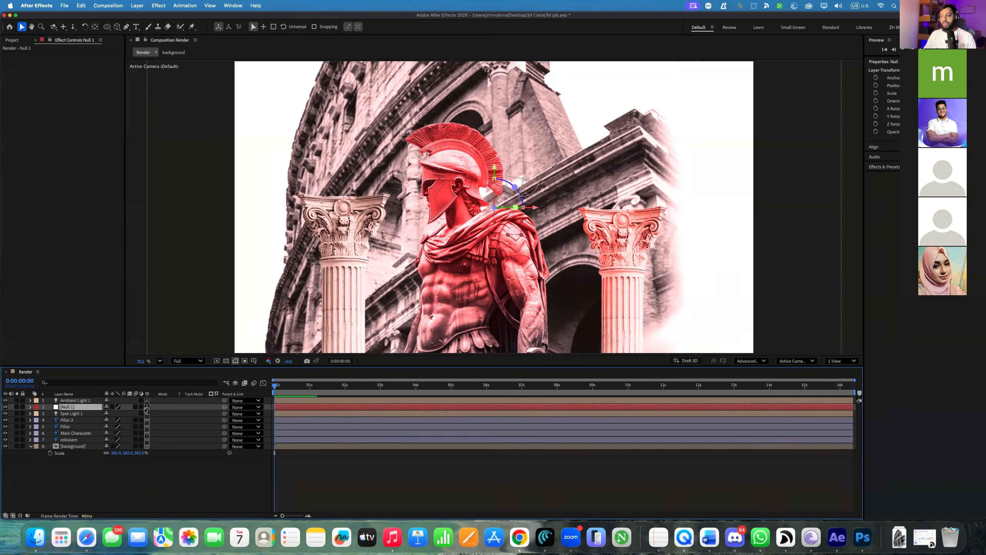
pyautogui.moveTo(225, 413); pyautogui.dragTo(66, 408)
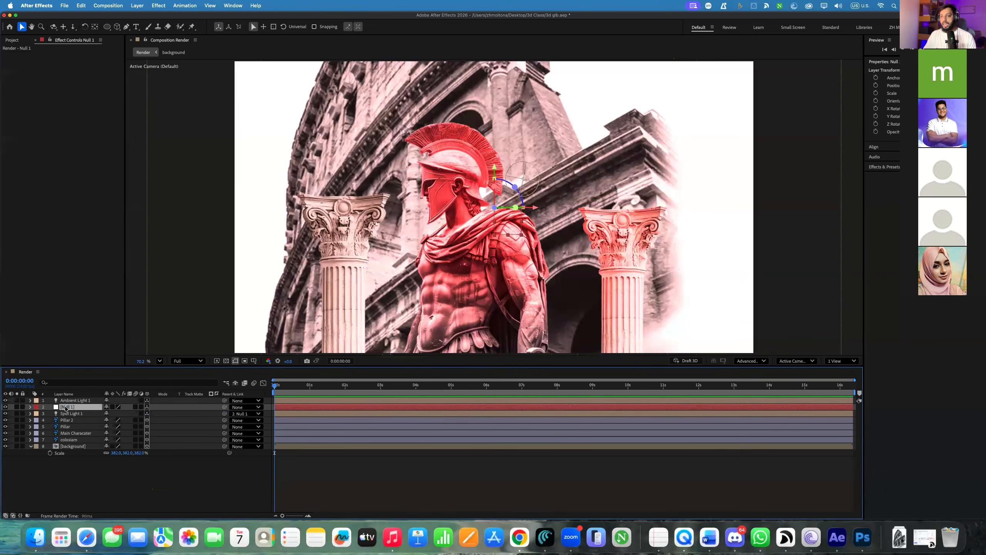
# Try rotating the null about its Z axis, then undo the rotation and the spot light's parenting
pyautogui.click(30, 407)
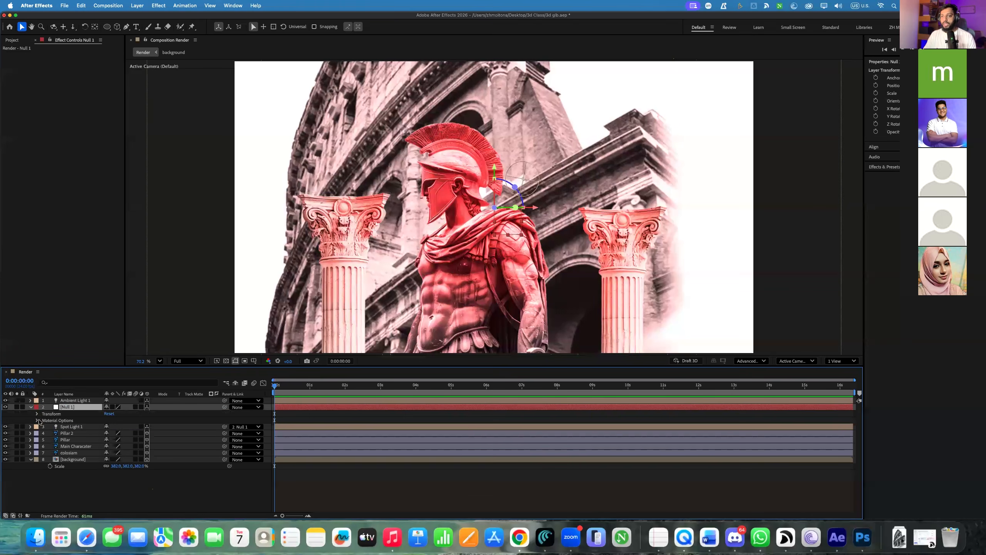
pyautogui.click(37, 414)
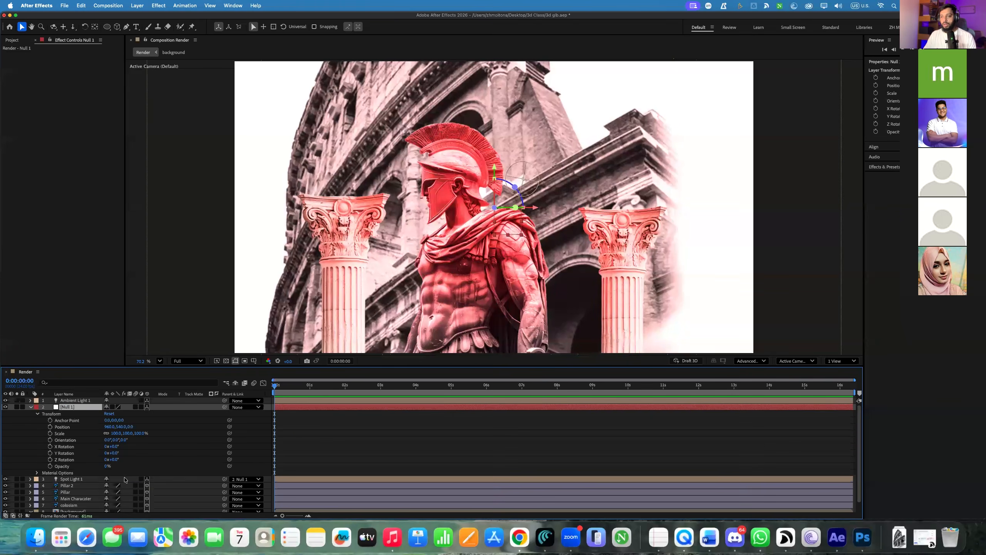
pyautogui.moveTo(119, 459); pyautogui.dragTo(262, 451)
pyautogui.press('super+z')
pyautogui.press('super+z')
pyautogui.press('super+z')
pyautogui.click(31, 407)
# Duplicate the spot light and parent the duplicate to the null
pyautogui.click(71, 413)
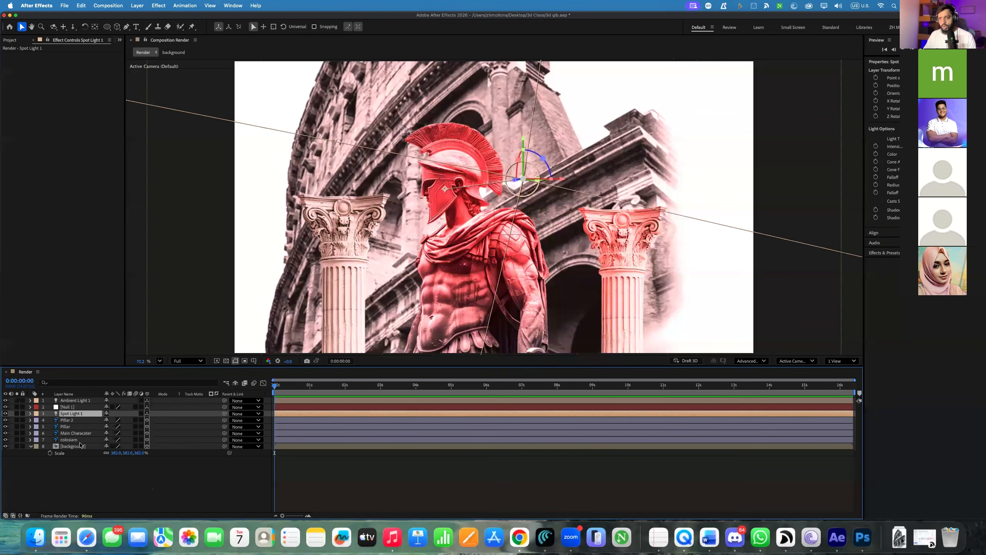
pyautogui.press('super+d')
pyautogui.moveTo(225, 413); pyautogui.dragTo(66, 407)
# Recolour the duplicate spot light, trying blue and bright green before settling on olive green 80AD14
pyautogui.click(72, 420)
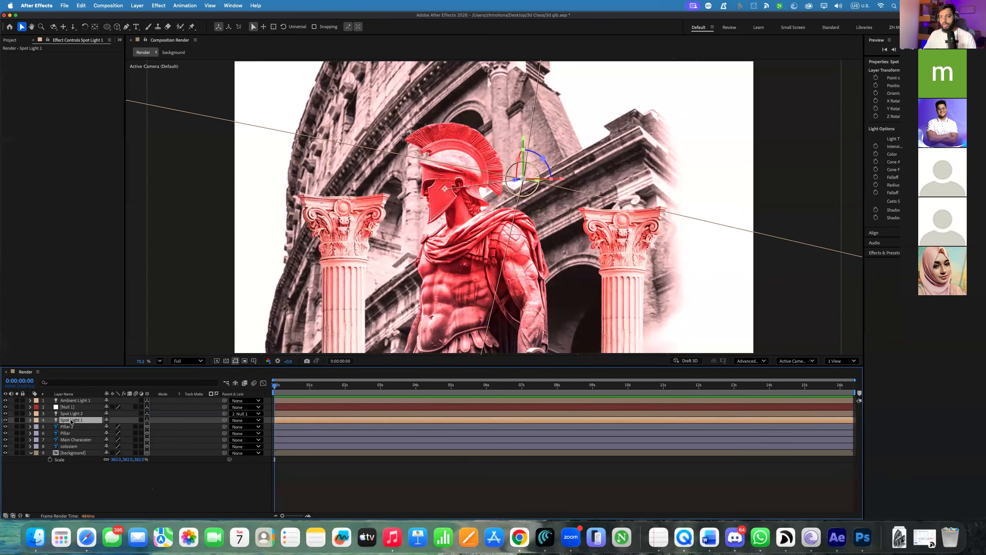
pyautogui.doubleClick(66, 414)
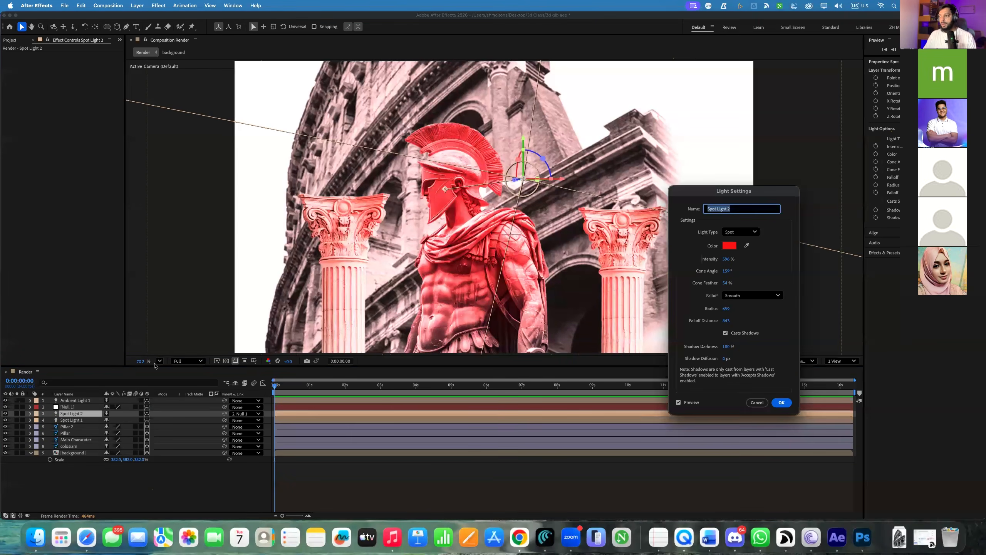
pyautogui.click(726, 244)
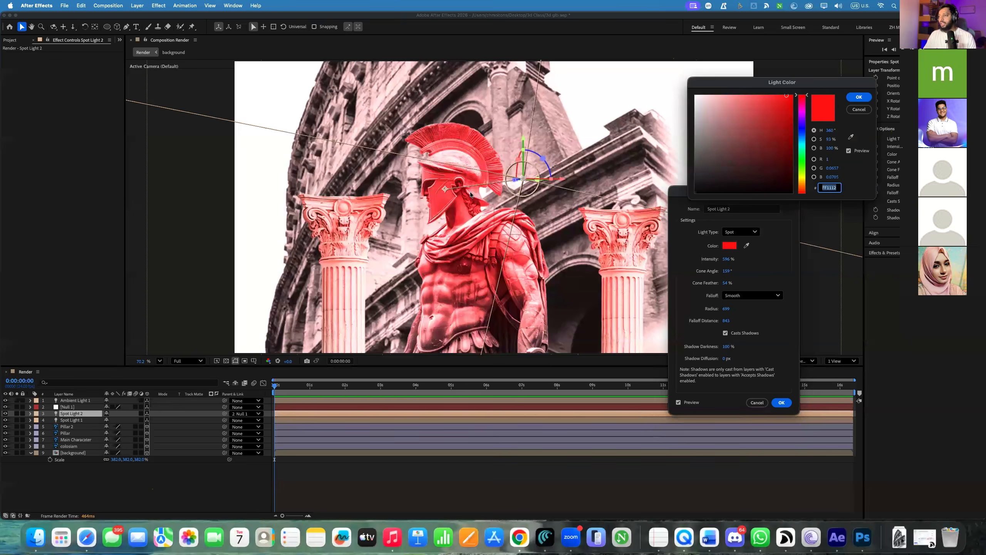
pyautogui.click(801, 137)
pyautogui.click(791, 122)
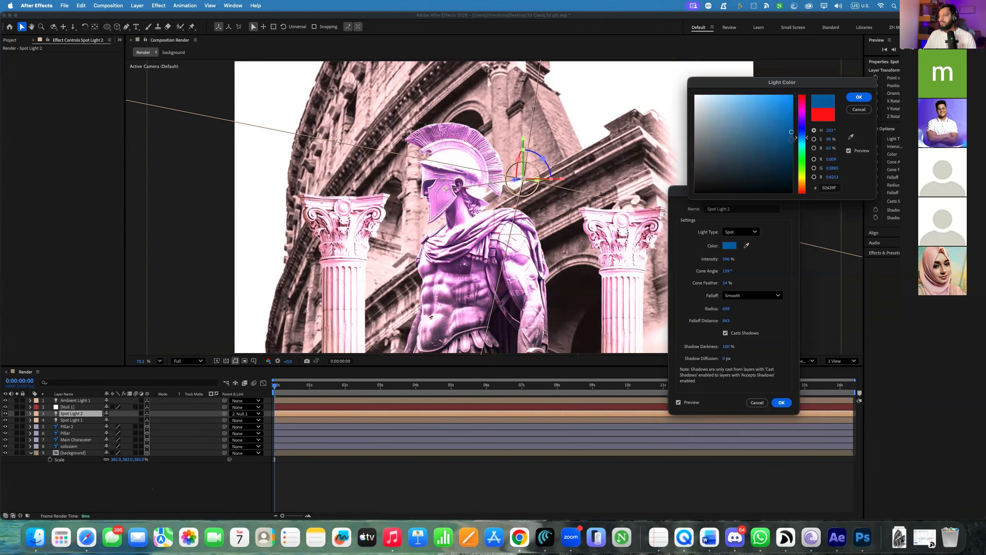
pyautogui.click(801, 169)
pyautogui.click(772, 122)
pyautogui.click(781, 126)
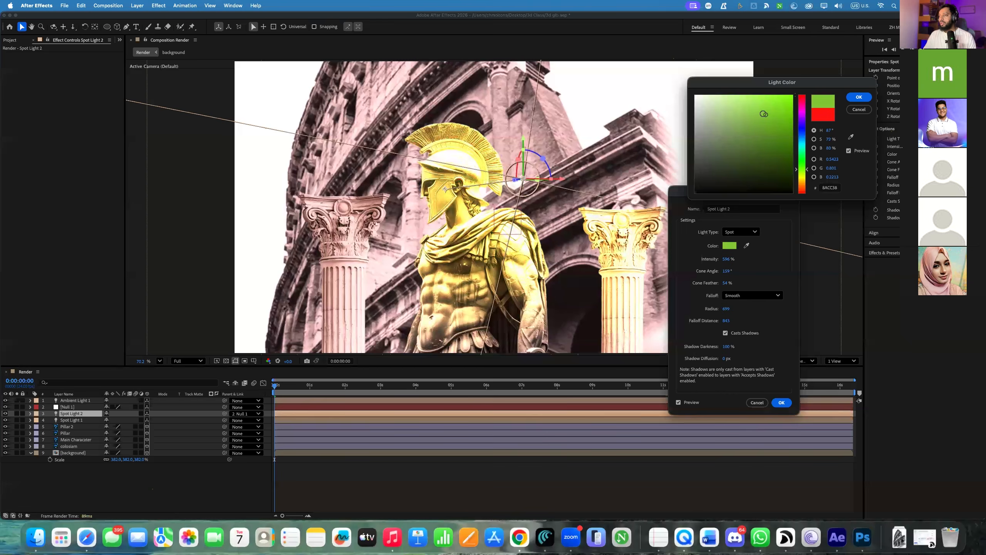
pyautogui.click(802, 172)
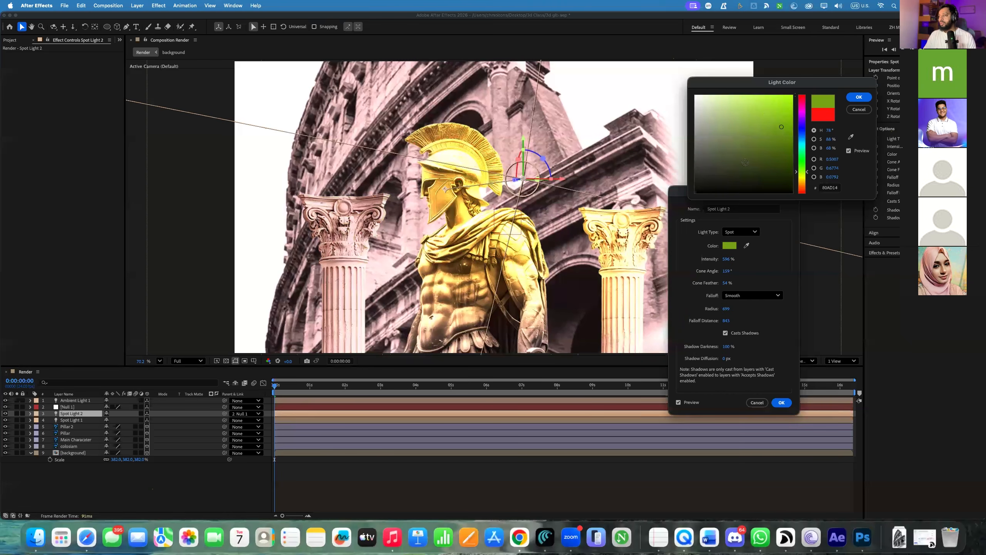
pyautogui.click(858, 96)
pyautogui.press('Return')
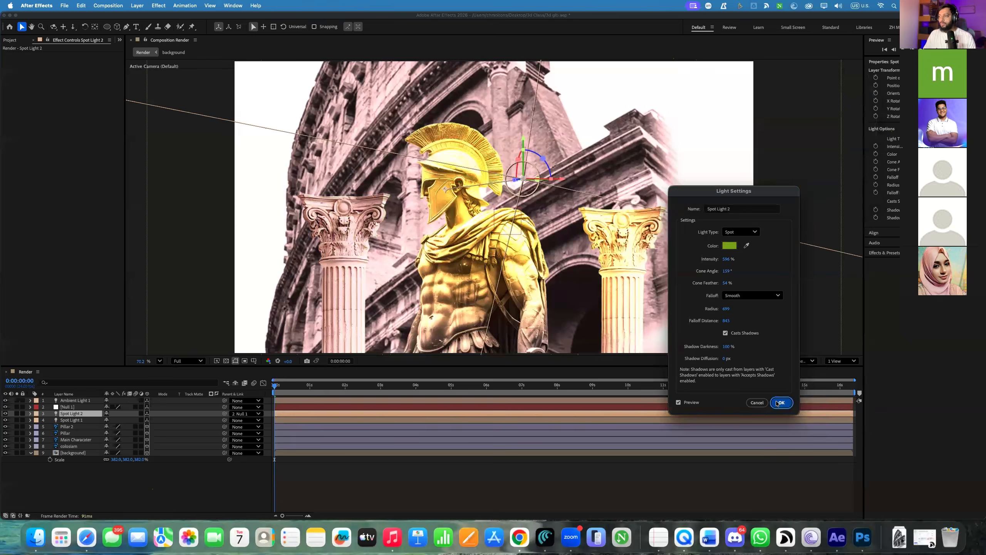
# Set the green spot light's cone angle to 138° and its radius to 63
pyautogui.click(30, 414)
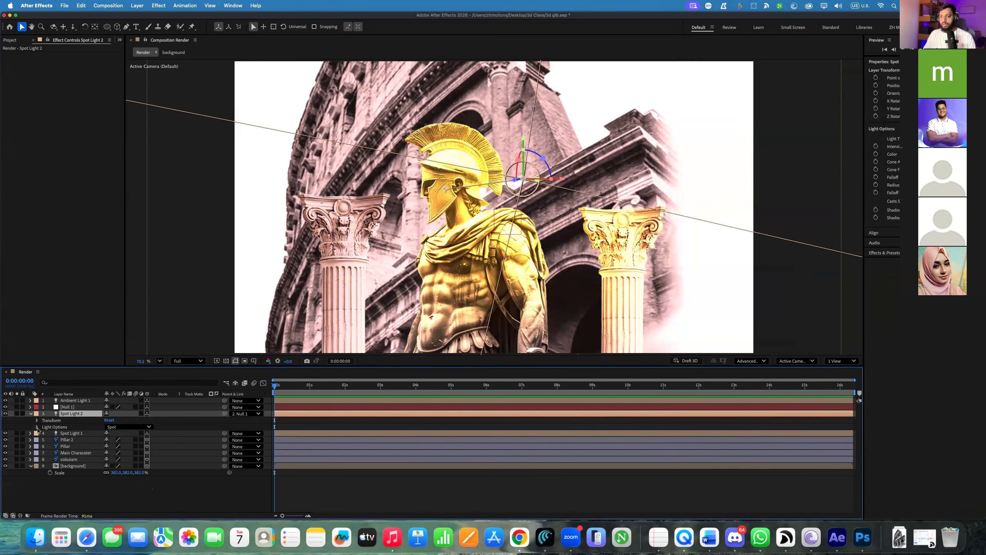
pyautogui.click(37, 421)
pyautogui.click(37, 466)
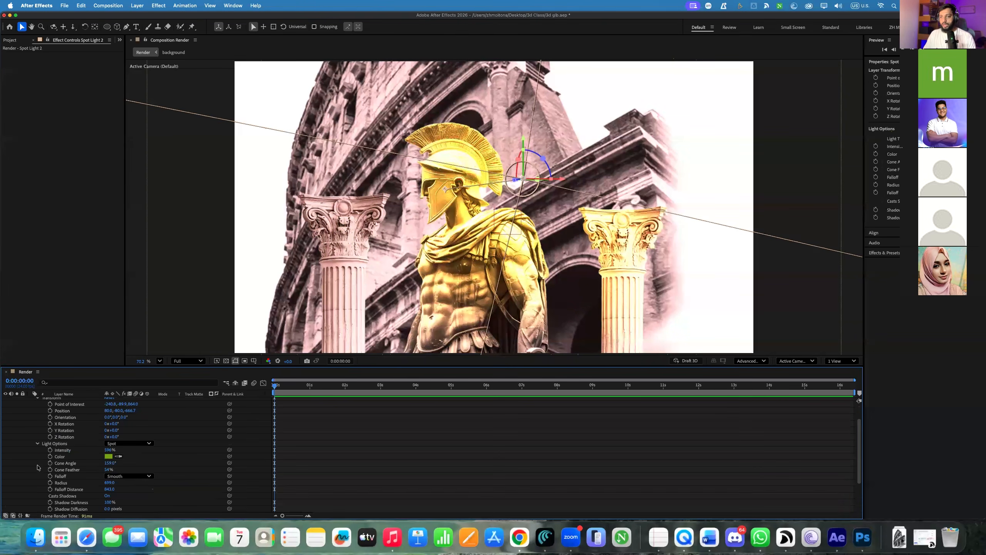
pyautogui.moveTo(110, 463)
pyautogui.mouseDown()
pyautogui.moveTo(66, 463)
pyautogui.moveTo(101, 462)
pyautogui.mouseUp()
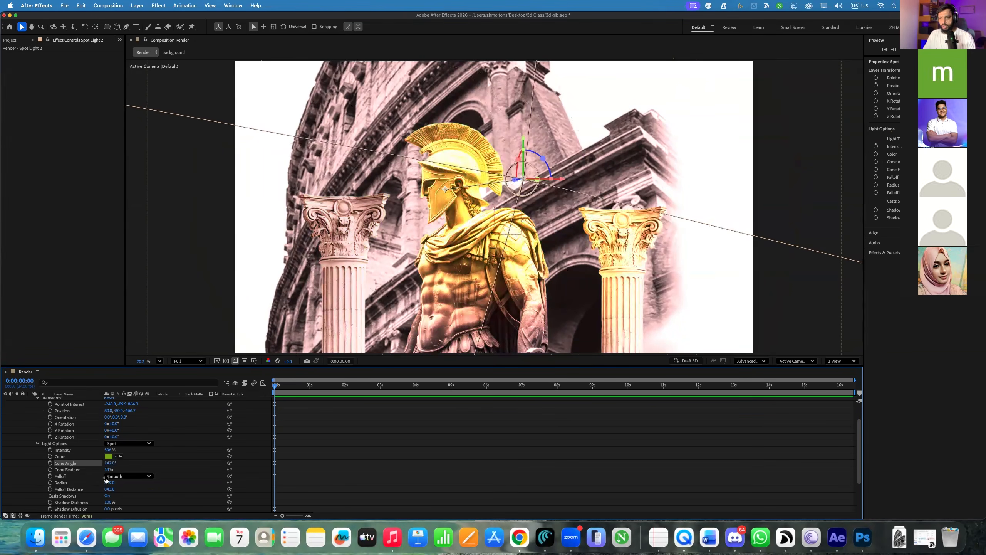
pyautogui.moveTo(110, 483); pyautogui.dragTo(64, 483)
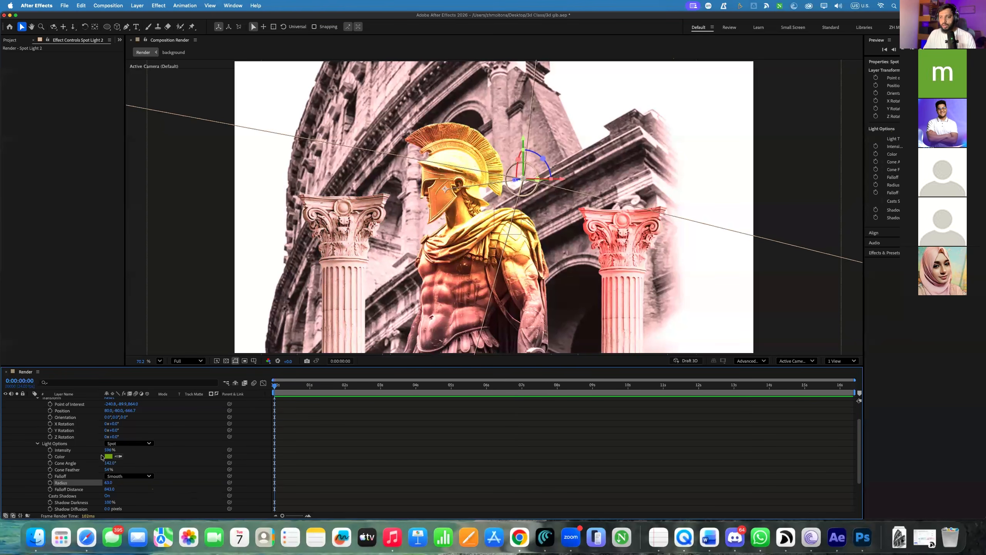
pyautogui.moveTo(107, 464)
pyautogui.mouseDown()
pyautogui.moveTo(136, 463)
pyautogui.moveTo(122, 464)
pyautogui.mouseUp()
pyautogui.scroll(3, 129, 451)
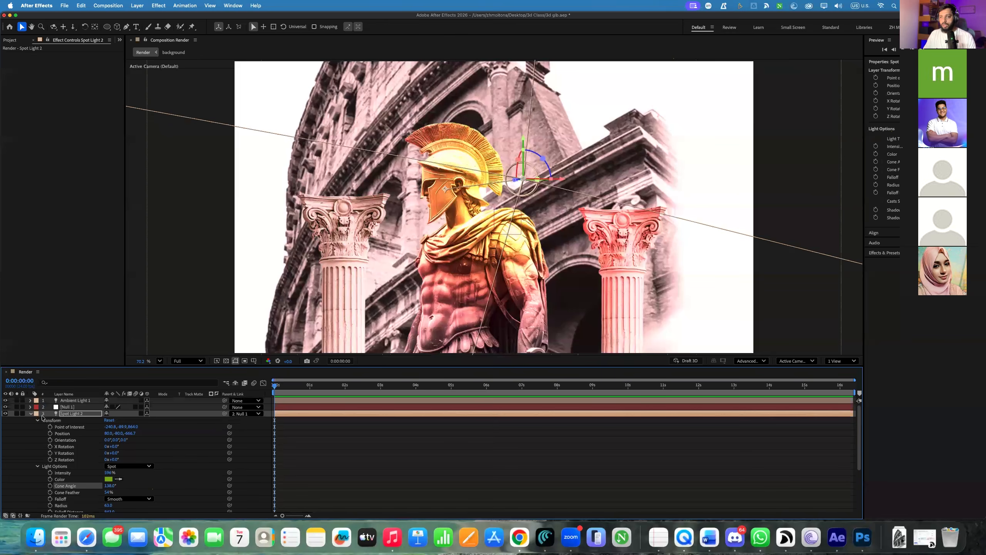
pyautogui.click(31, 413)
# Try swinging the green spot light around by changing the null's rotation, then undo the last change
pyautogui.click(31, 406)
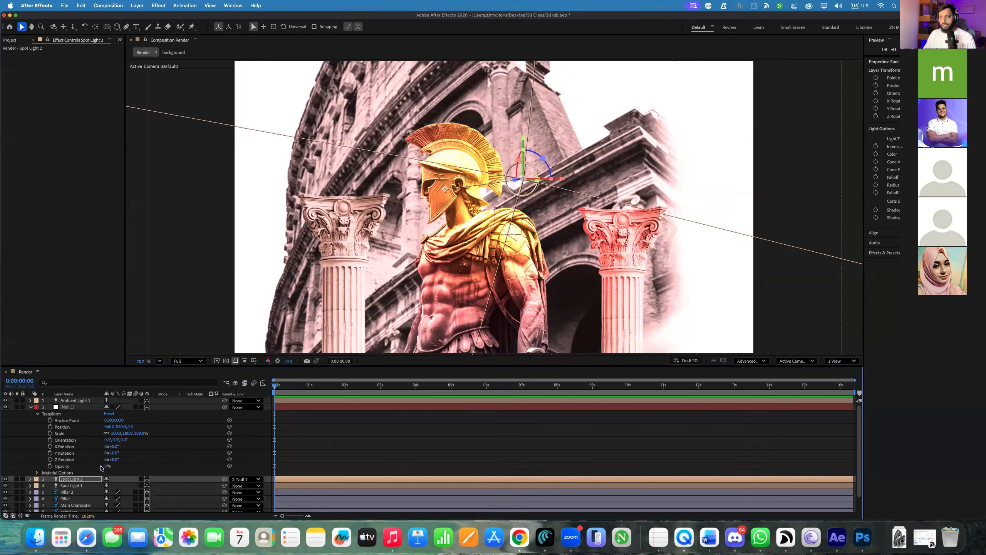
pyautogui.moveTo(116, 460)
pyautogui.mouseDown()
pyautogui.moveTo(326, 449)
pyautogui.moveTo(132, 450)
pyautogui.mouseUp()
pyautogui.press('super+z')
# Drive the null's Y Rotation with the expression time*200 and preview the orbiting light
pyautogui.keyDown('alt'); pyautogui.click(50, 453); pyautogui.keyUp('alt')
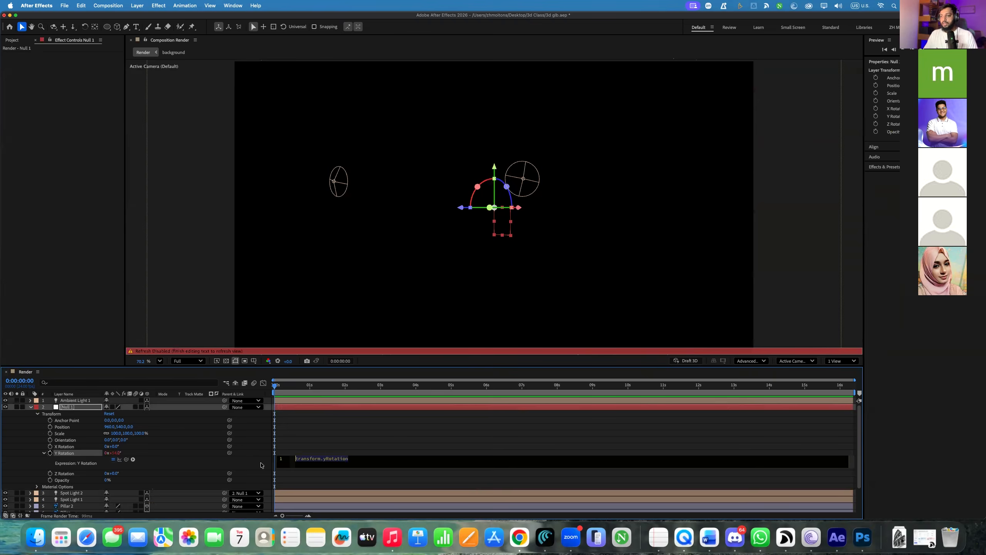
pyautogui.click(353, 462)
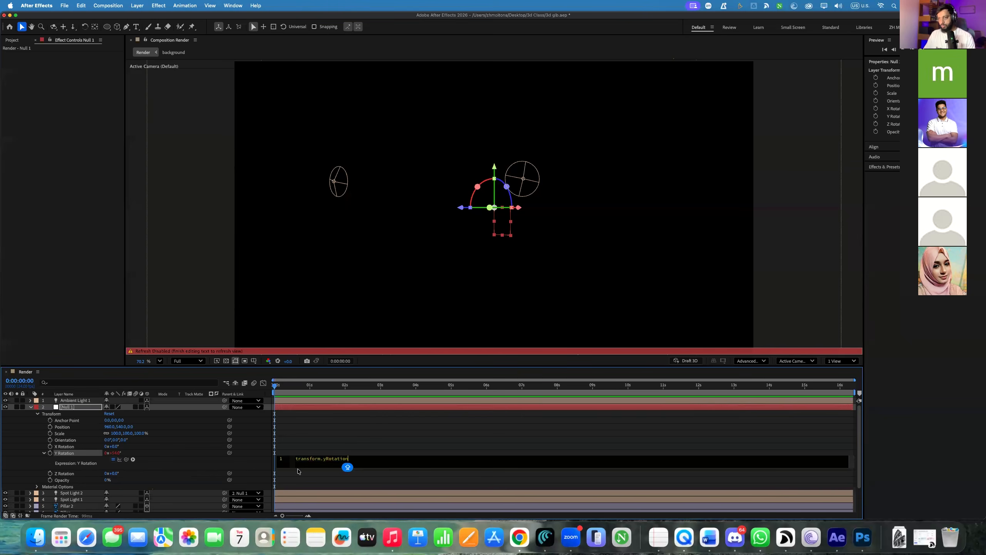
pyautogui.press('super+a')
pyautogui.write('TIME')
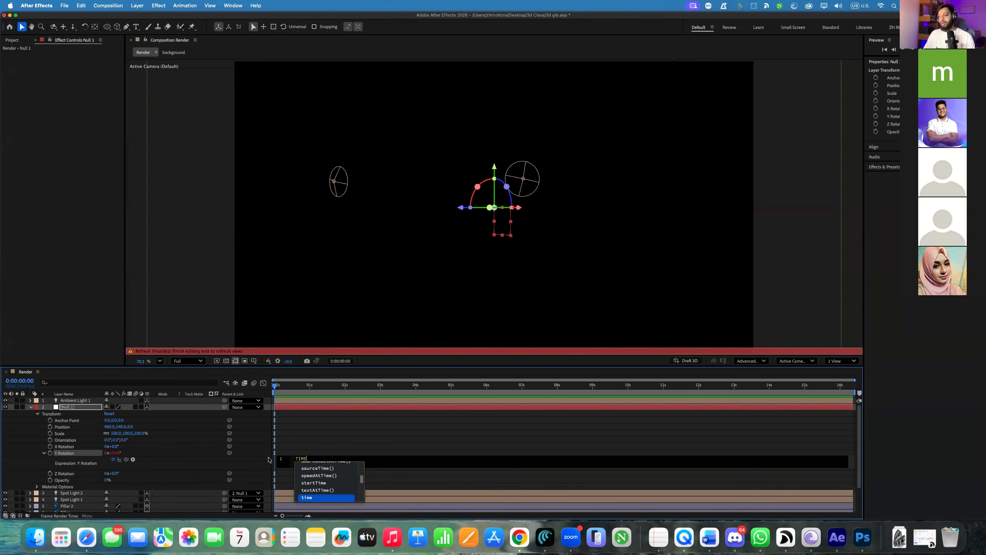
pyautogui.press('Return')
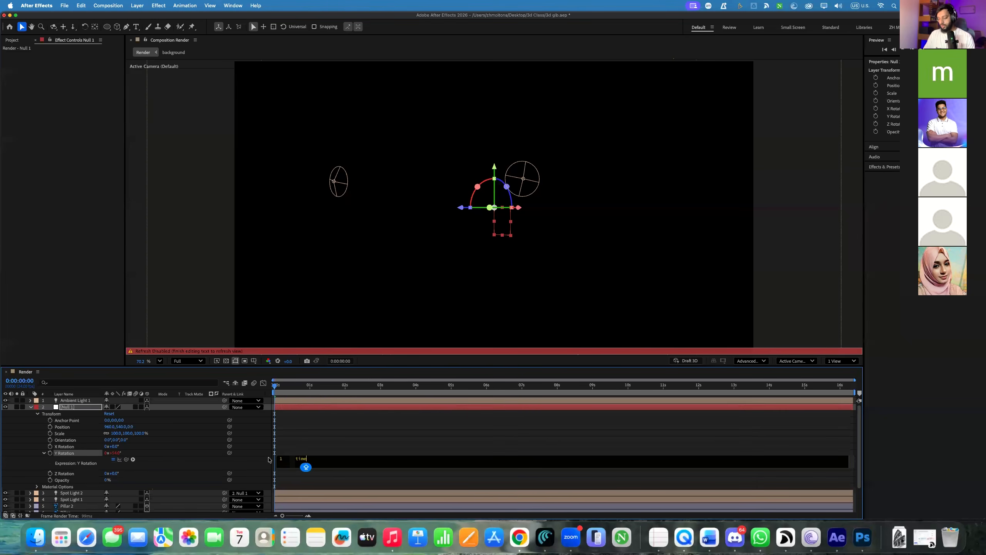
pyautogui.write('*')
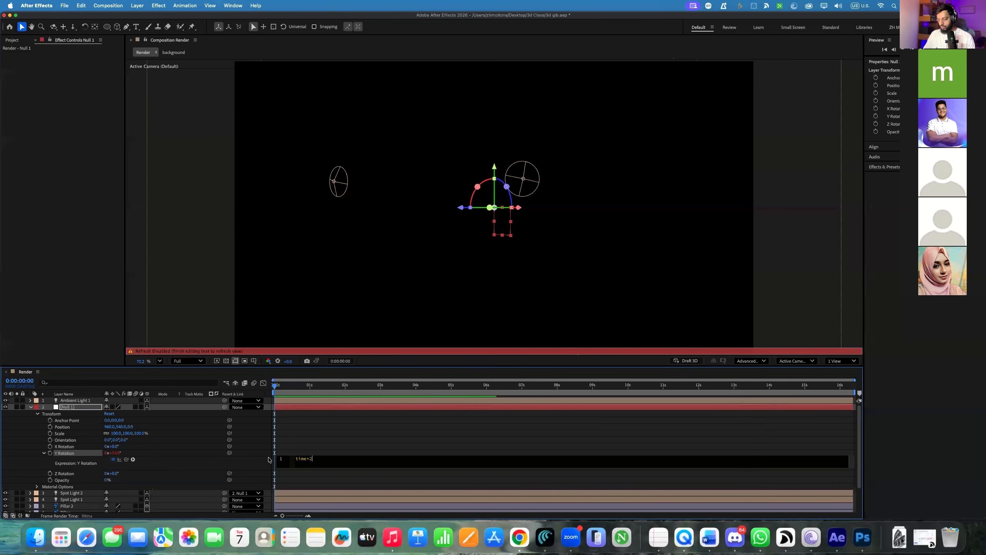
pyautogui.click(311, 439)
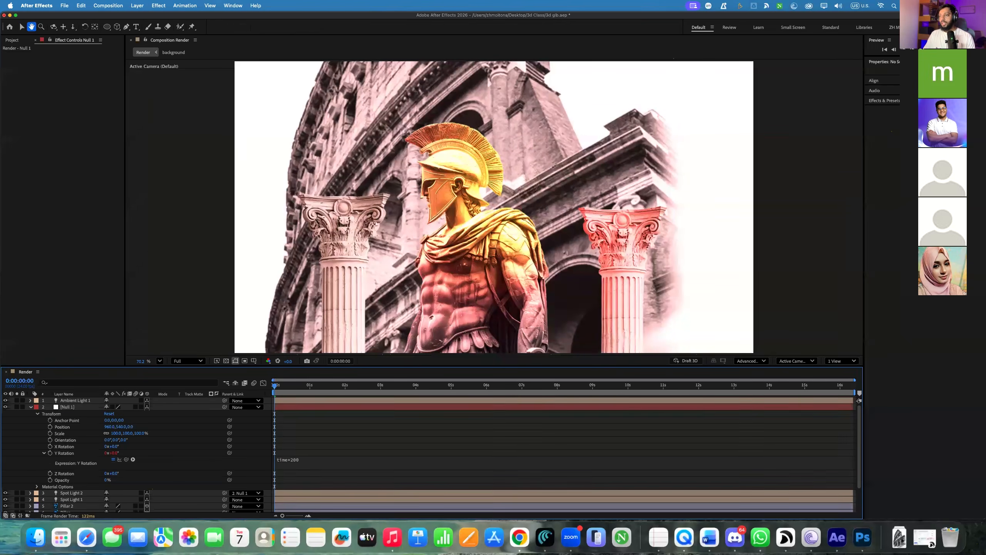
pyautogui.press('space')
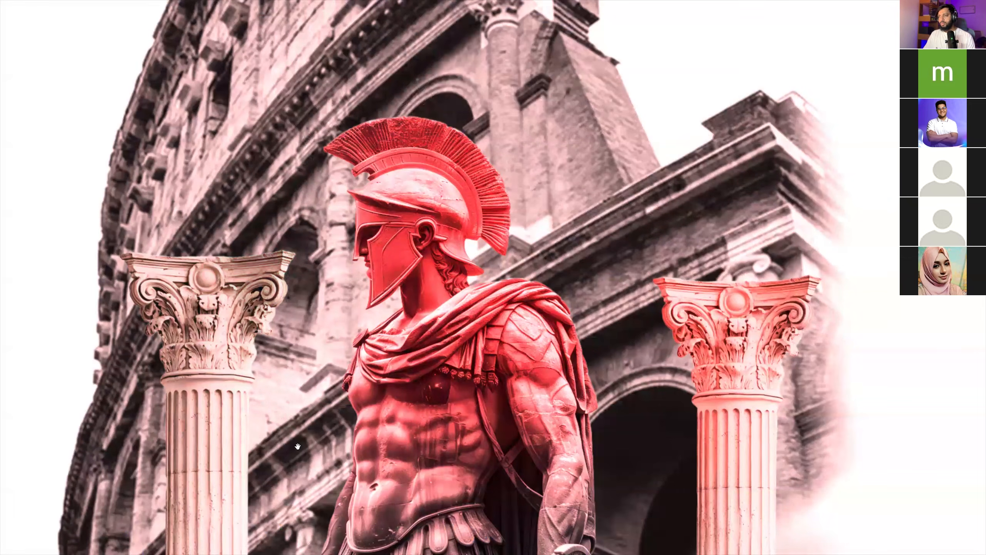
pyautogui.press('space')
# Speed up the null's Y Rotation expression to time*400 and preview the faster light movement
pyautogui.click(299, 459)
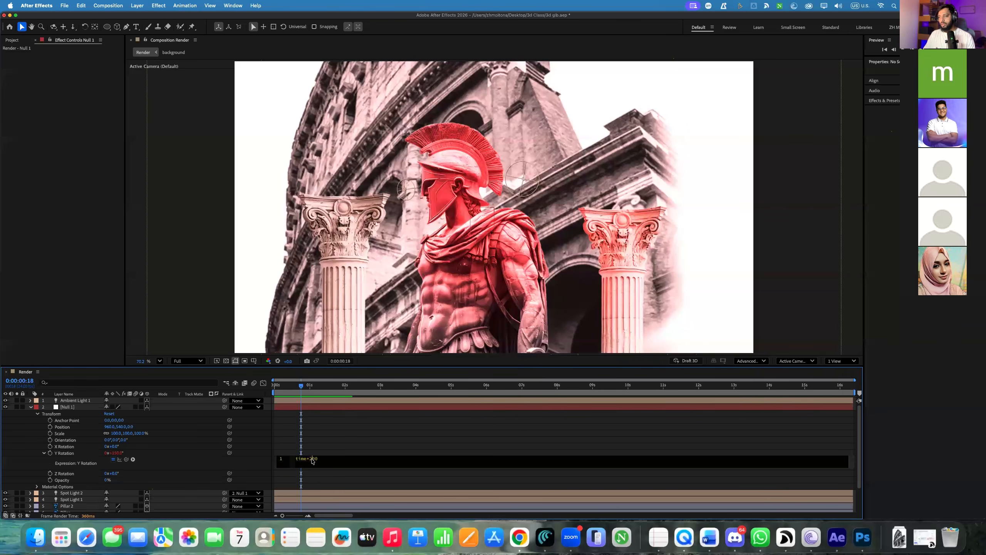
pyautogui.write('4')
pyautogui.click(388, 441)
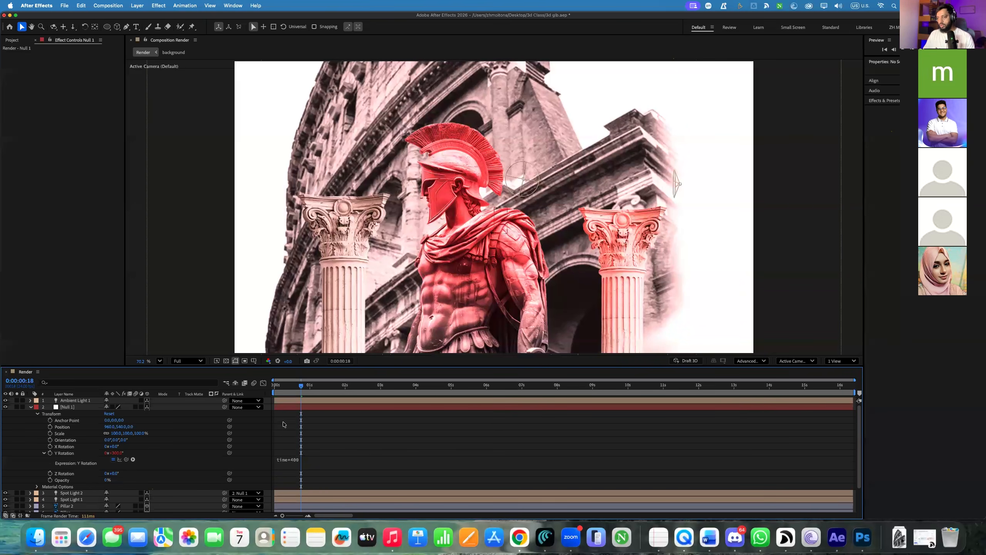
pyautogui.press('space')
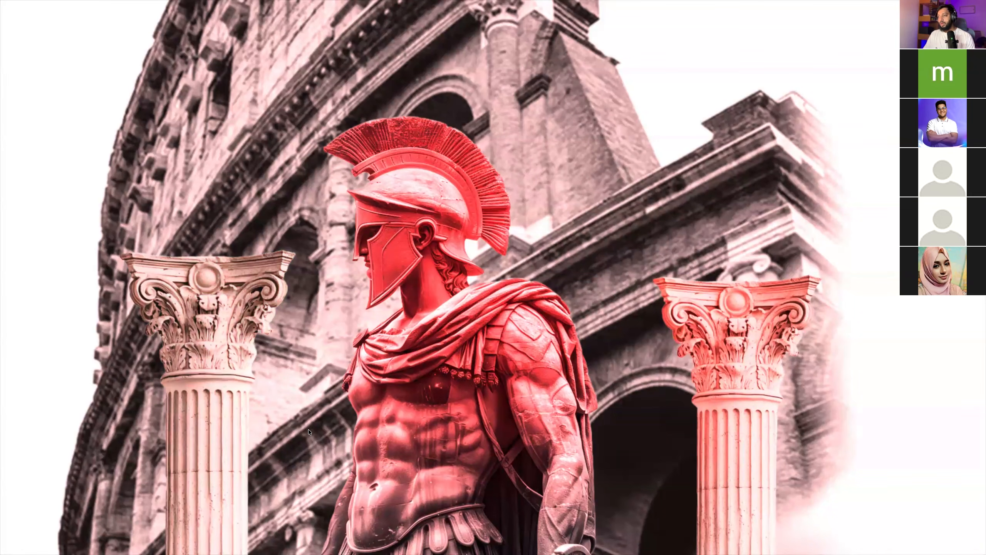
pyautogui.press('space')
pyautogui.moveTo(320, 387); pyautogui.dragTo(294, 390)
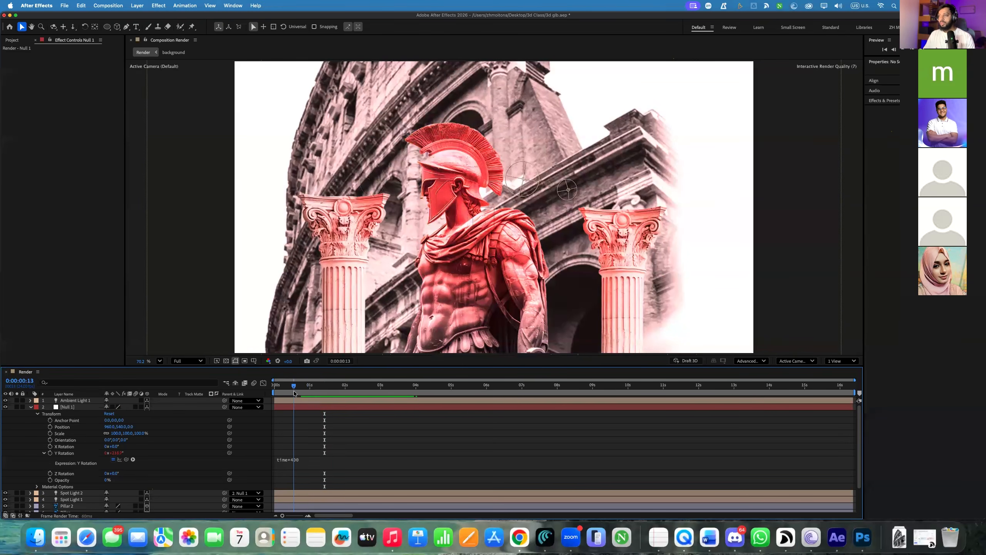
pyautogui.scroll(-2, 74, 457)
pyautogui.scroll(2, 64, 458)
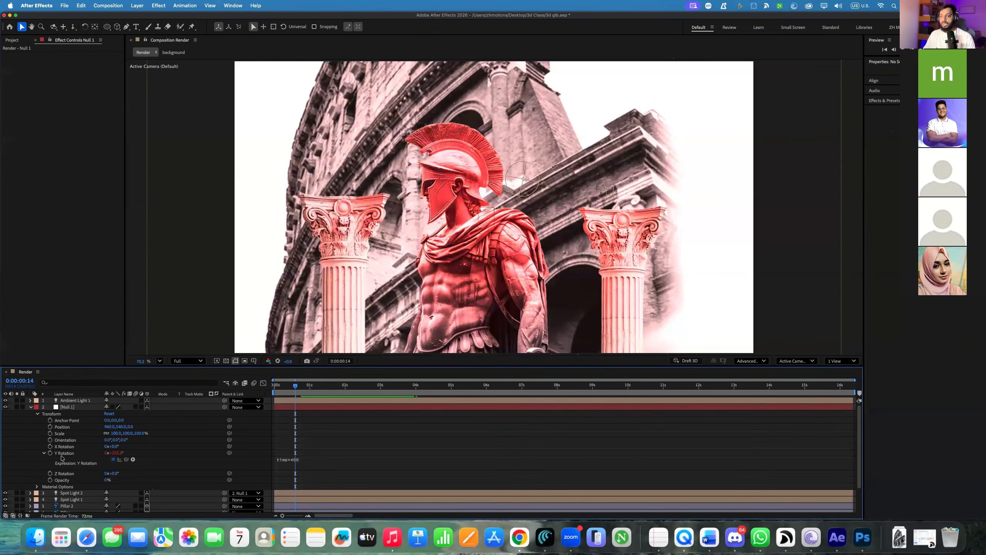
# Delete the null and the duplicate green spot light, keeping the original red spot light
pyautogui.click(66, 407)
pyautogui.press('Delete')
pyautogui.click(68, 408)
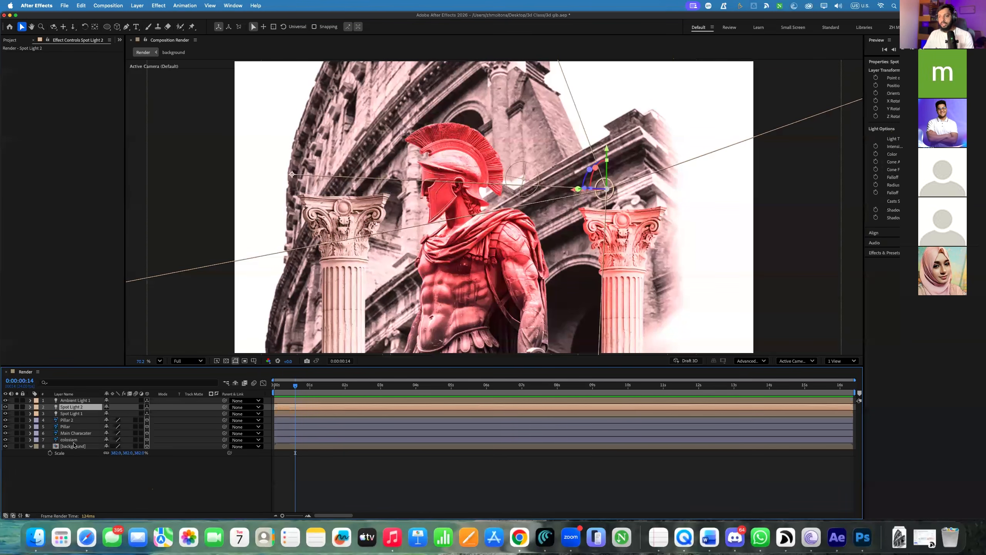
pyautogui.press('Delete')
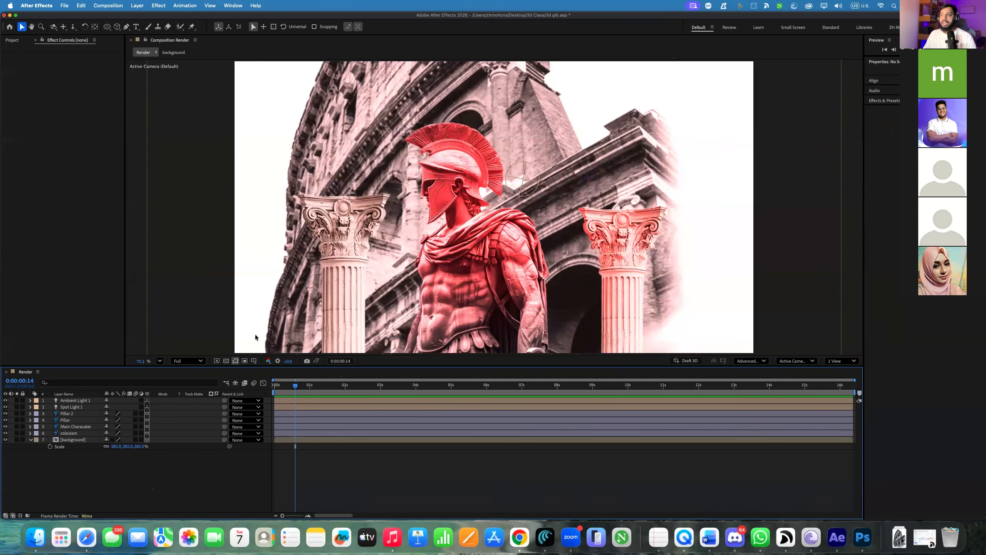
pyautogui.scroll(4, 601, 228)
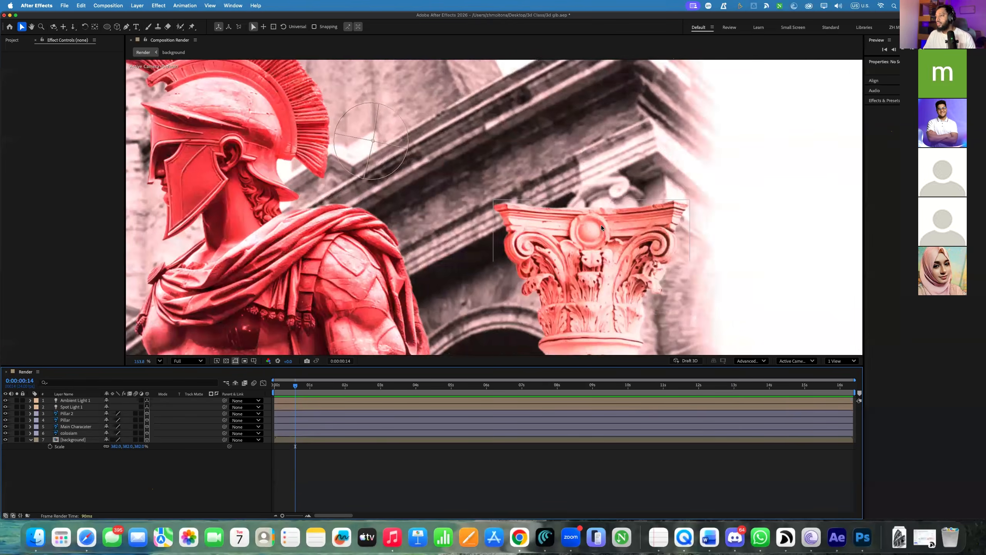
pyautogui.scroll(-6, 601, 228)
pyautogui.scroll(3, 530, 241)
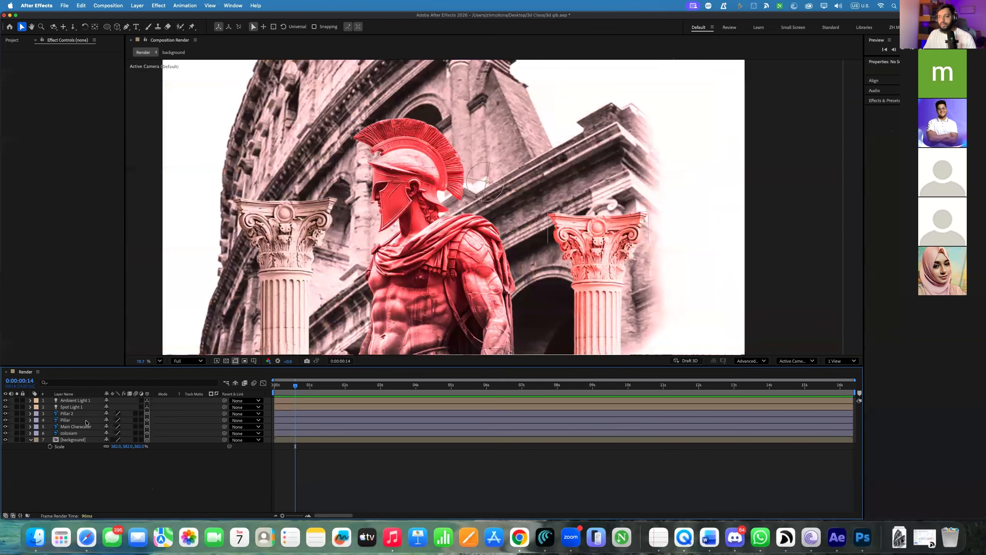
pyautogui.click(88, 440)
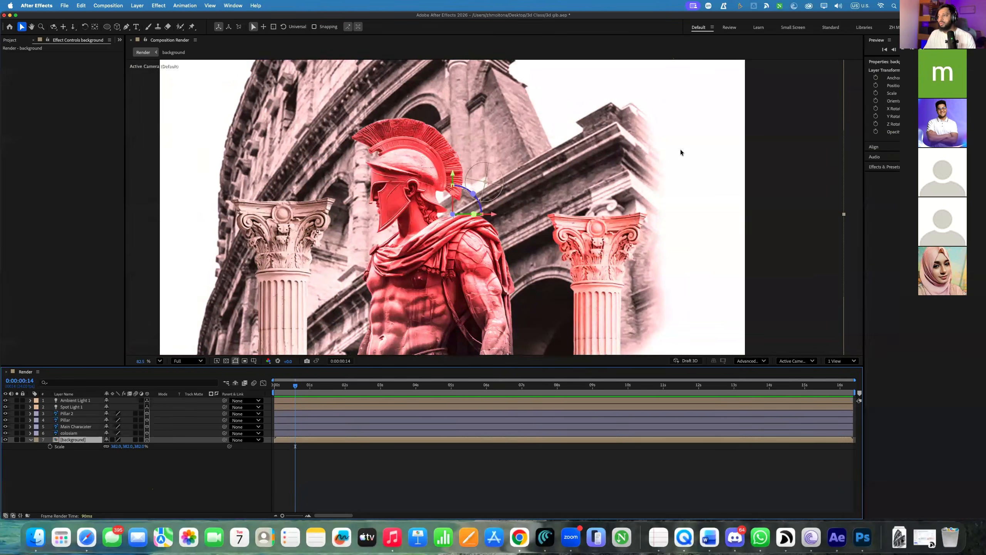
pyautogui.scroll(3, 680, 150)
pyautogui.scroll(-3, 680, 153)
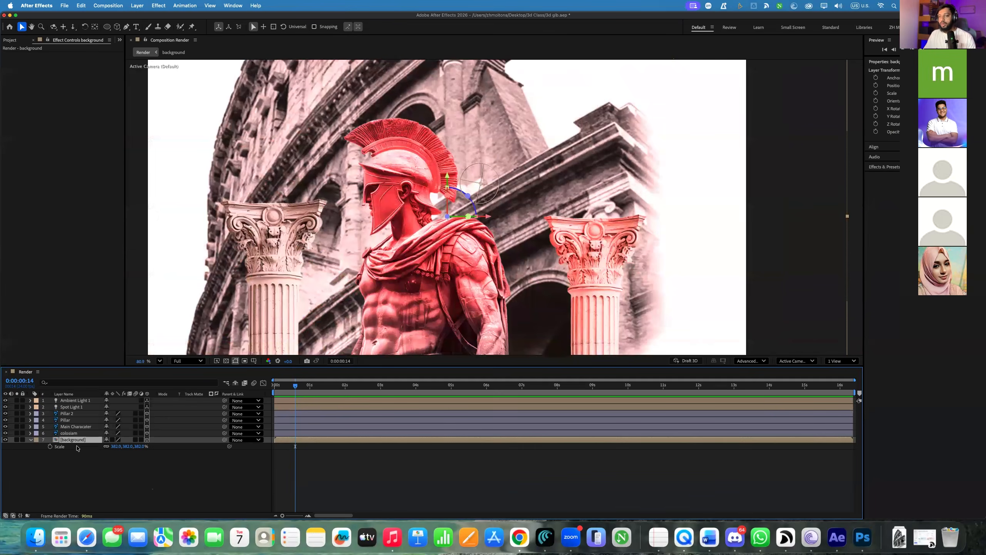
# Hide the ambient light so that only the red spot light illuminates the scene
pyautogui.click(6, 400)
pyautogui.click(6, 400)
pyautogui.click(6, 401)
pyautogui.scroll(-2, 202, 324)
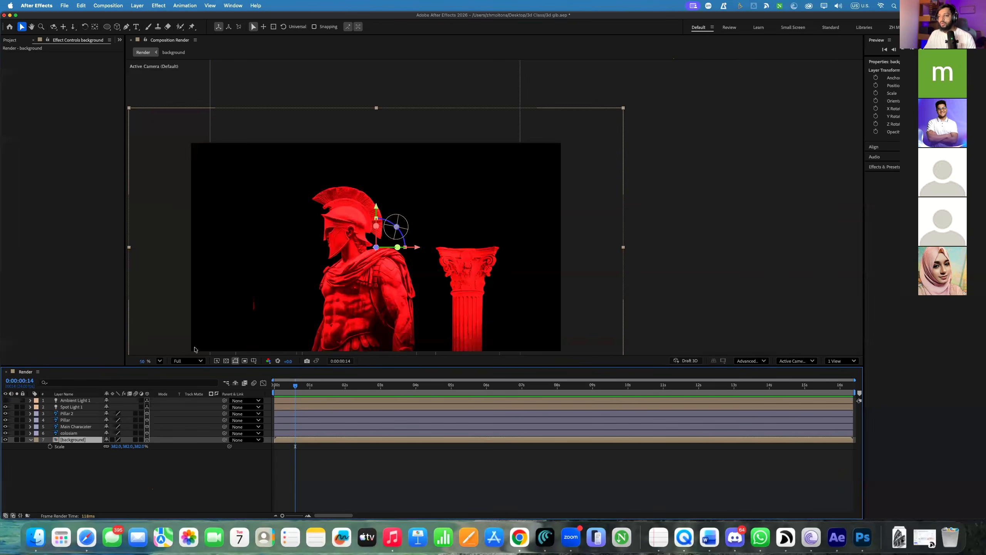
# Switch the spot light off and on to compare the lighting, and leave both the ambient and spot lights visible
pyautogui.click(160, 361)
pyautogui.click(179, 212)
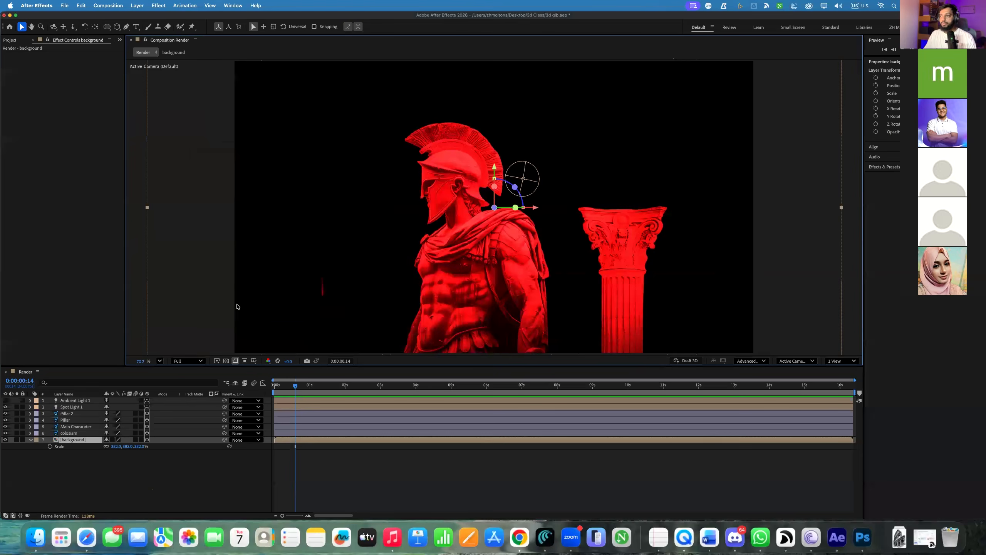
pyautogui.click(6, 407)
pyautogui.click(5, 407)
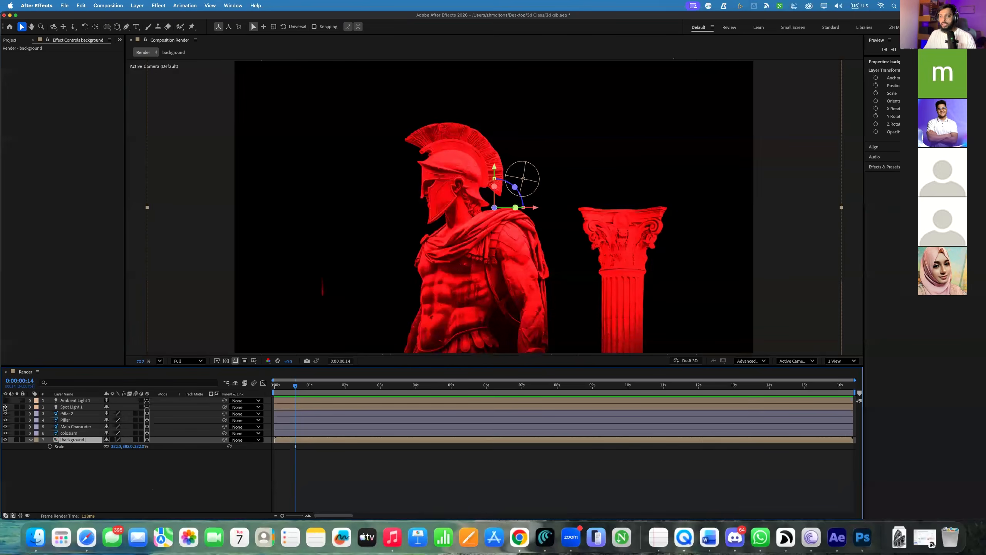
pyautogui.click(5, 407)
pyautogui.click(5, 407)
pyautogui.click(5, 407)
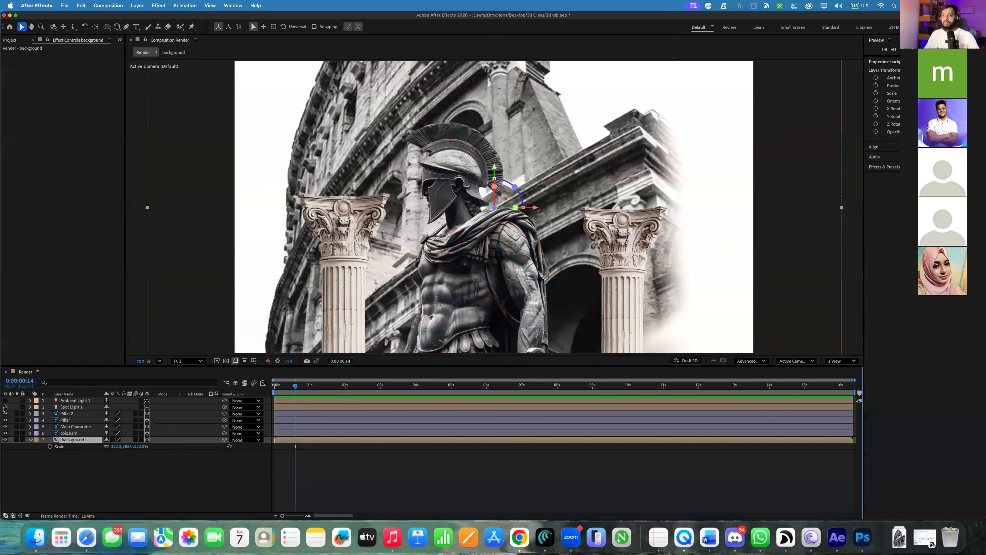
pyautogui.click(5, 400)
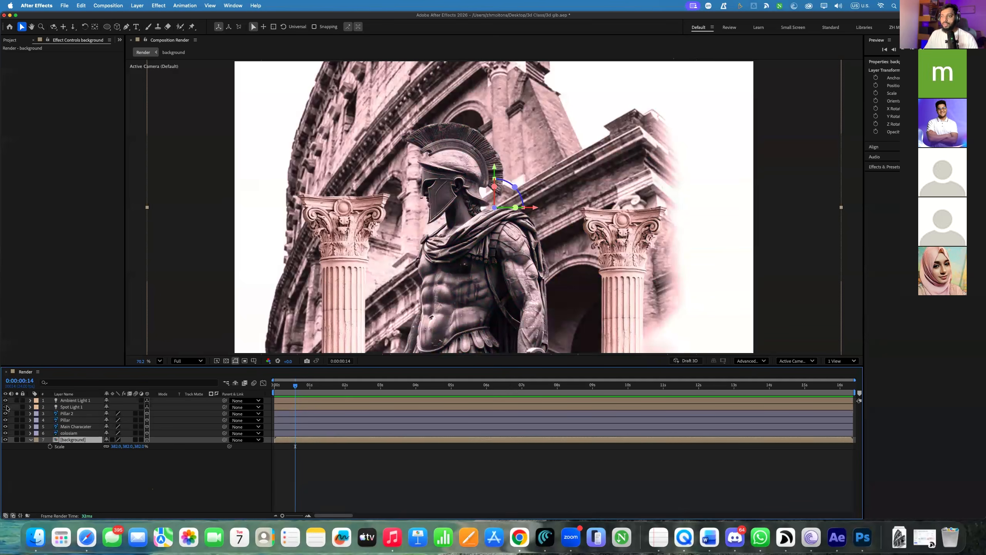
pyautogui.click(6, 407)
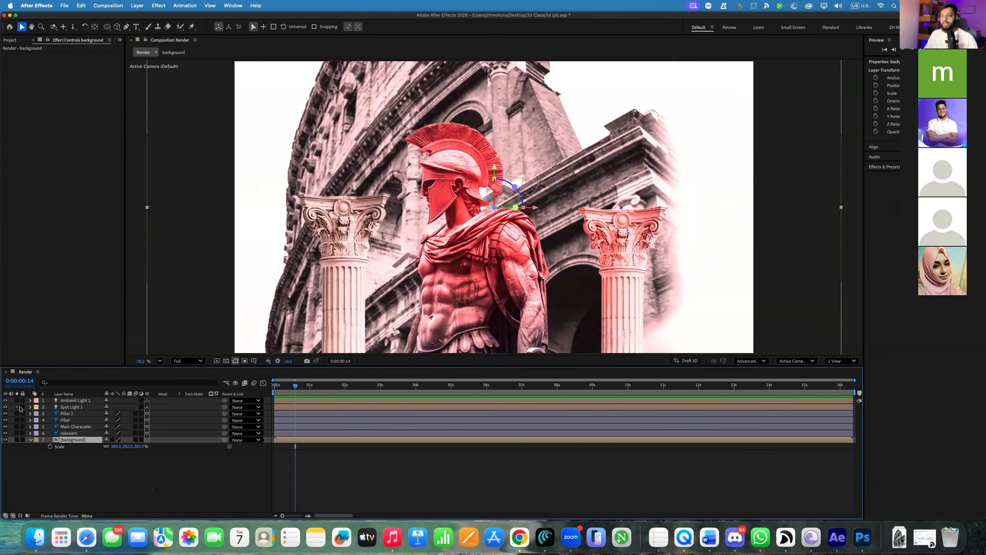
# Make the background layer 2D and reset its scale to 100% so it matches the frame
pyautogui.click(90, 465)
pyautogui.click(73, 440)
pyautogui.moveTo(115, 446)
pyautogui.mouseDown()
pyautogui.moveTo(83, 447)
pyautogui.moveTo(99, 449)
pyautogui.mouseUp()
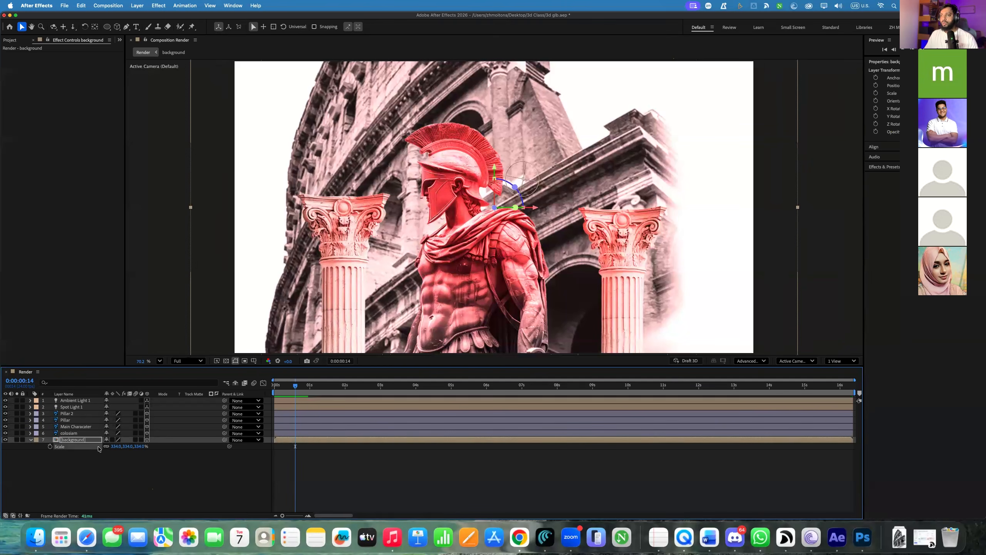
pyautogui.click(147, 439)
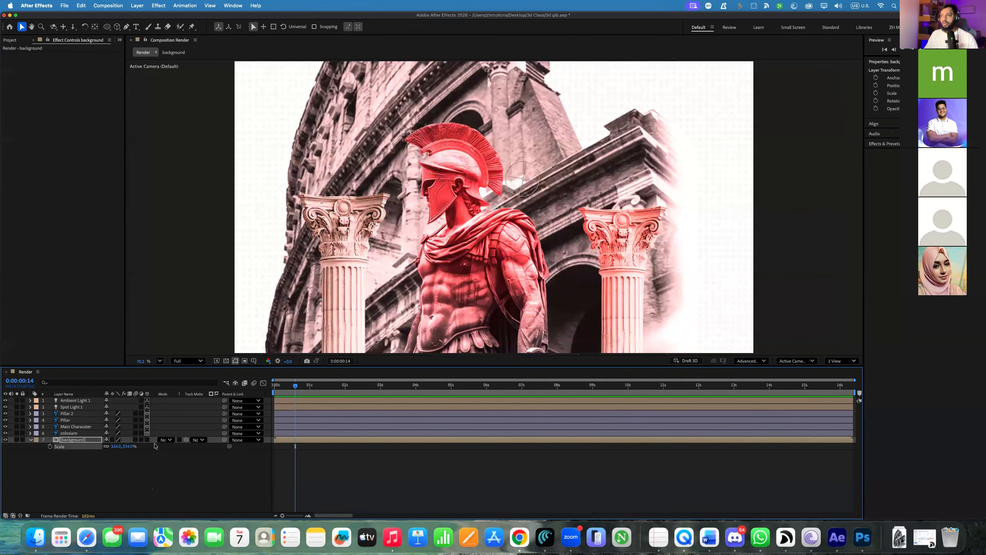
pyautogui.rightClick(88, 450)
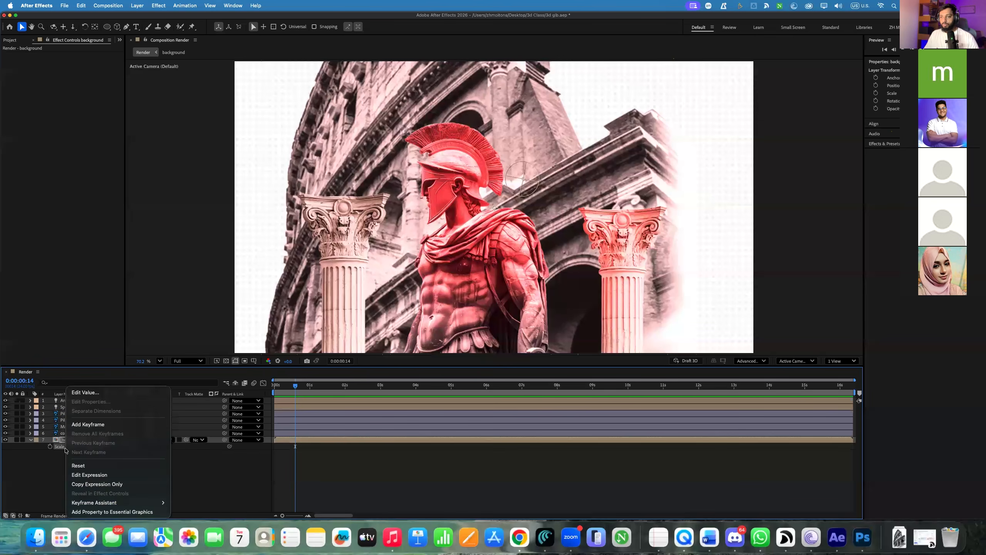
pyautogui.click(85, 466)
pyautogui.scroll(-2, 474, 206)
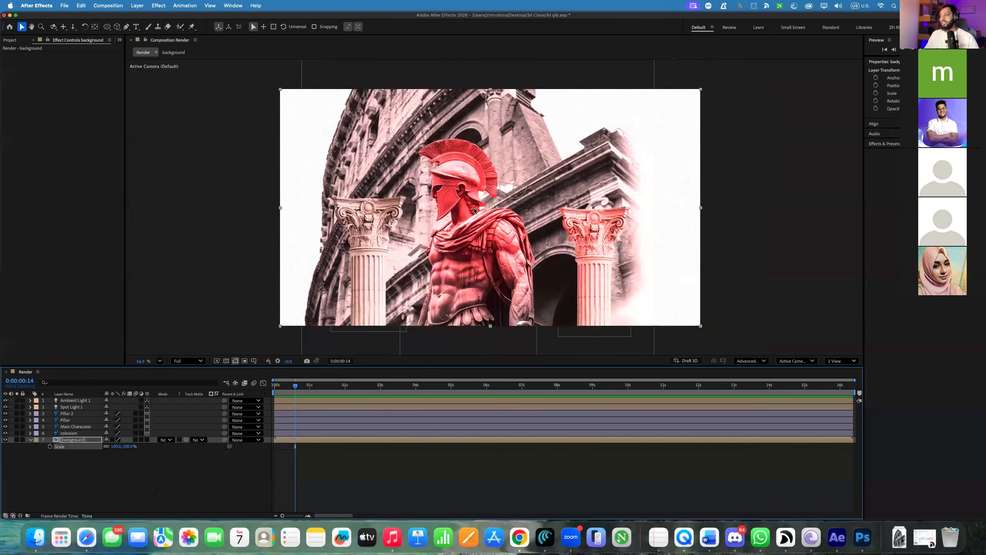
# Add a two-node camera with the 50mm preset to the Render composition
pyautogui.rightClick(81, 465)
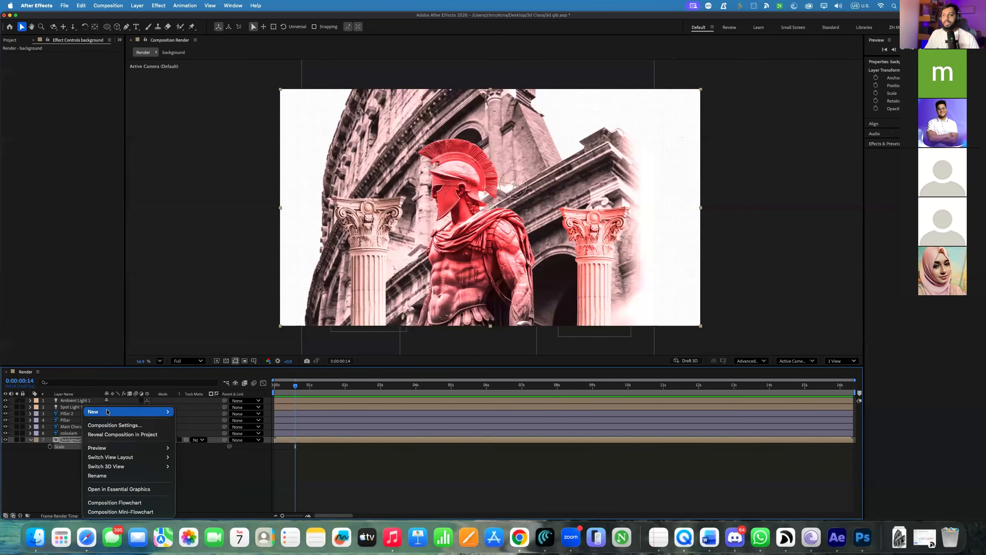
pyautogui.moveTo(93, 412)
pyautogui.click(191, 396)
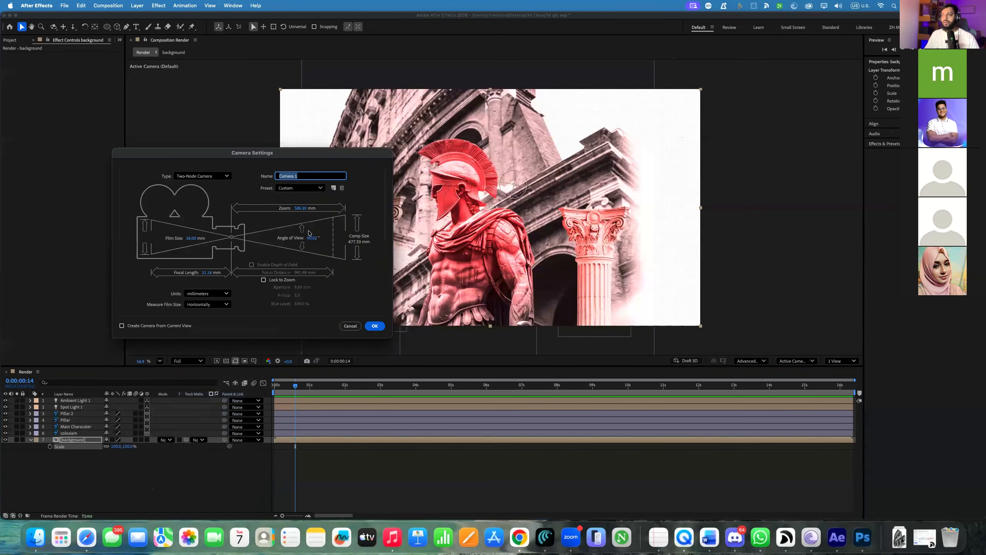
pyautogui.click(303, 189)
pyautogui.click(293, 260)
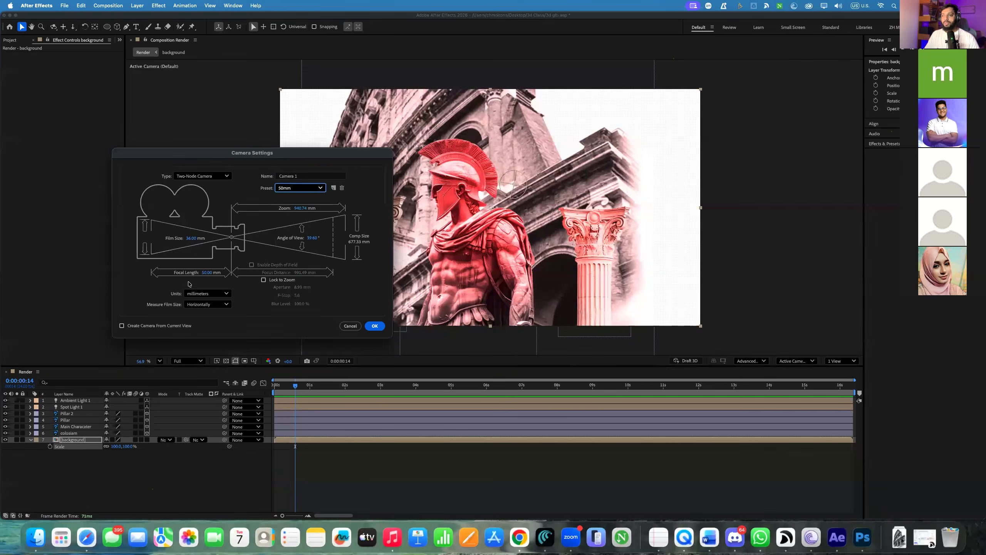
pyautogui.click(365, 330)
# Lower the camera's Zoom to about 2240.7 pixels to widen the view of the scene
pyautogui.moveTo(72, 436); pyautogui.dragTo(85, 401)
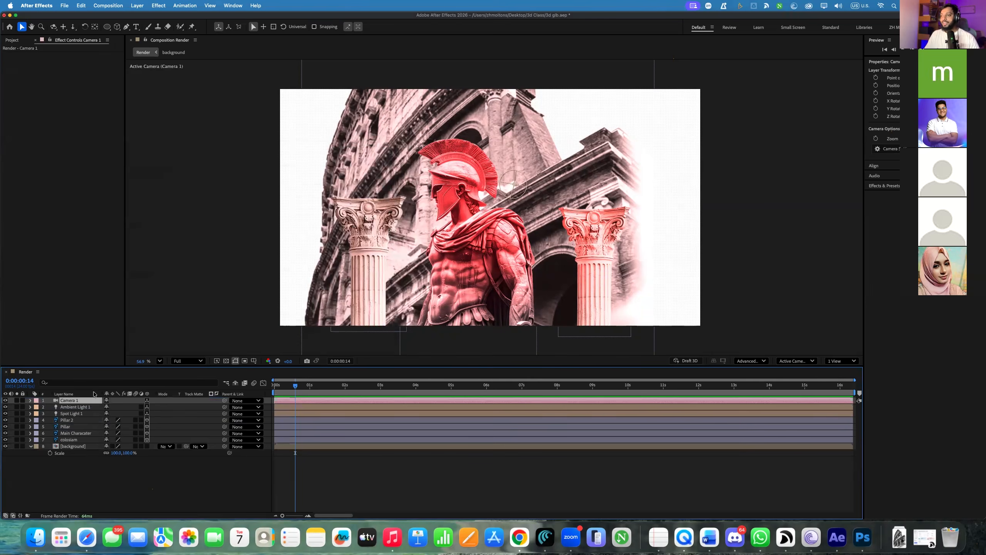
pyautogui.click(30, 401)
pyautogui.click(37, 414)
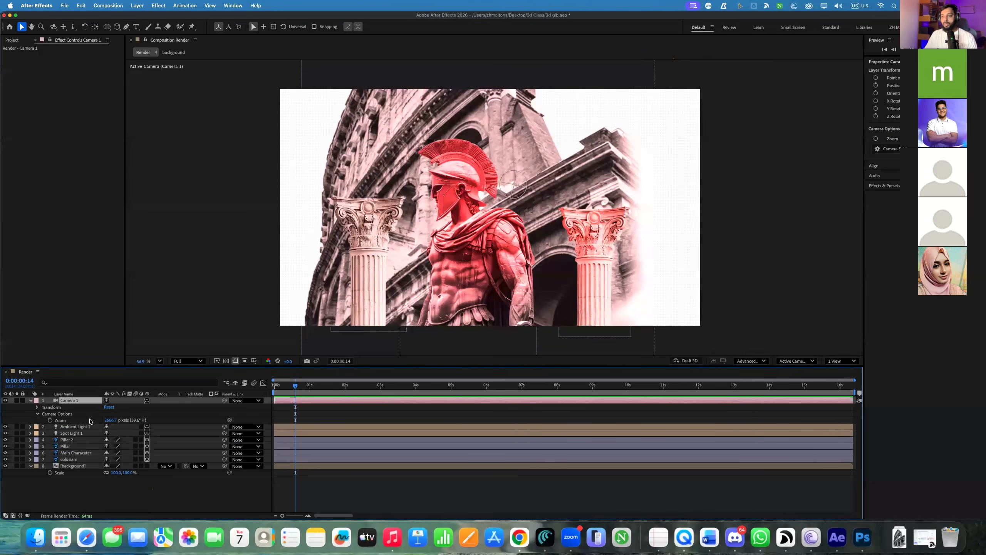
pyautogui.moveTo(110, 421)
pyautogui.mouseDown()
pyautogui.moveTo(25, 424)
pyautogui.moveTo(123, 413)
pyautogui.mouseUp()
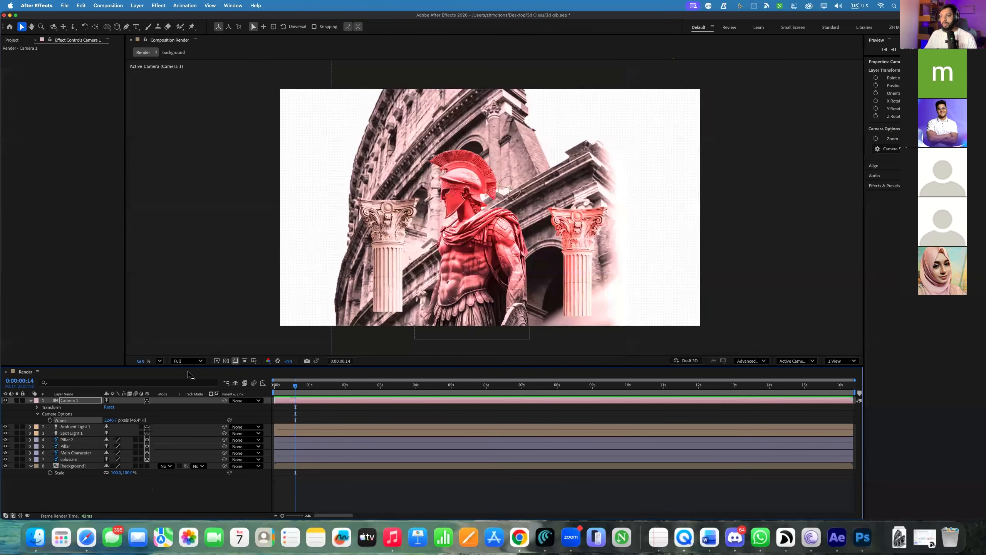
pyautogui.click(103, 492)
# Scale the Pillar 2 layer to about 146% and reposition it at the left edge of the scene
pyautogui.click(69, 428)
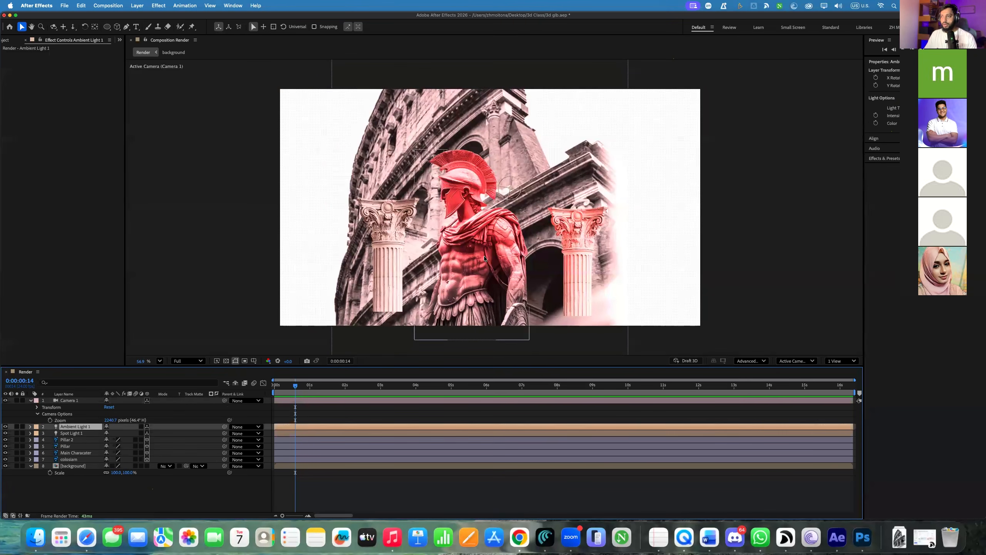
pyautogui.click(390, 248)
pyautogui.press('s')
pyautogui.moveTo(119, 446); pyautogui.dragTo(142, 446)
pyautogui.moveTo(349, 313); pyautogui.dragTo(339, 313)
# Scale the Pillar layer to about 71% and move it toward the lower right of the scene
pyautogui.click(77, 453)
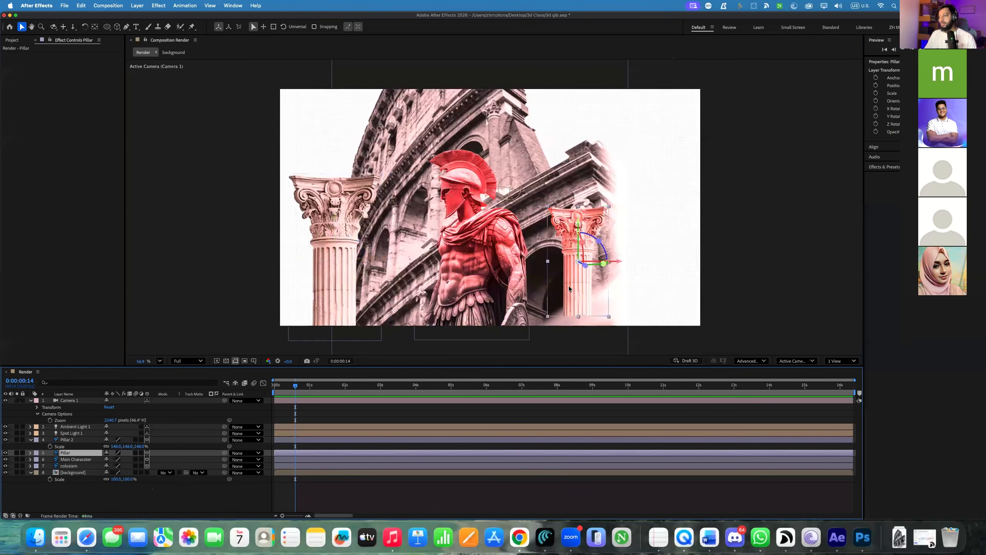
pyautogui.press('s')
pyautogui.moveTo(116, 459); pyautogui.dragTo(103, 459)
pyautogui.moveTo(615, 313); pyautogui.dragTo(617, 329)
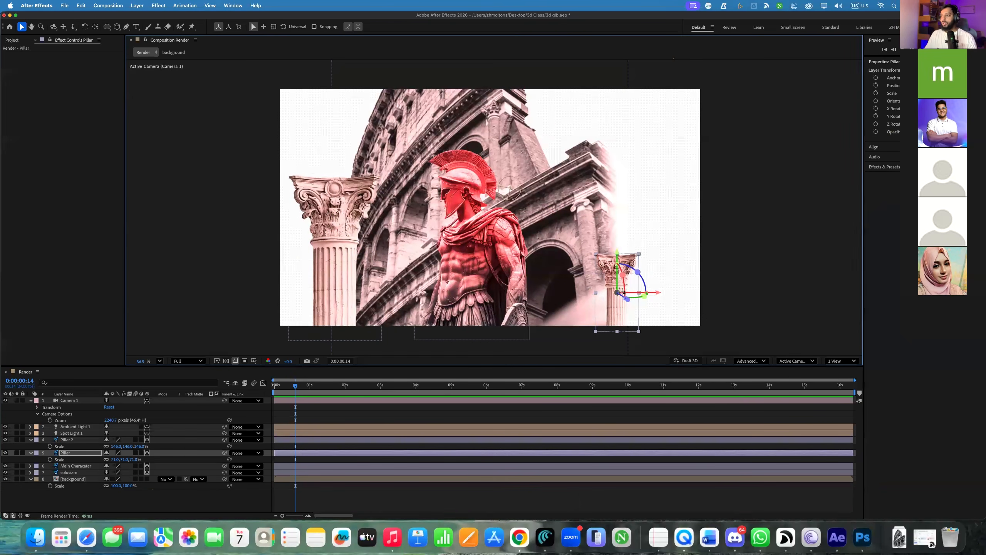
# Using two views with a Top view, push the Pillar layer deeper, scale it to 121% and reposition it near the colosseum's arch
pyautogui.click(830, 363)
pyautogui.click(840, 382)
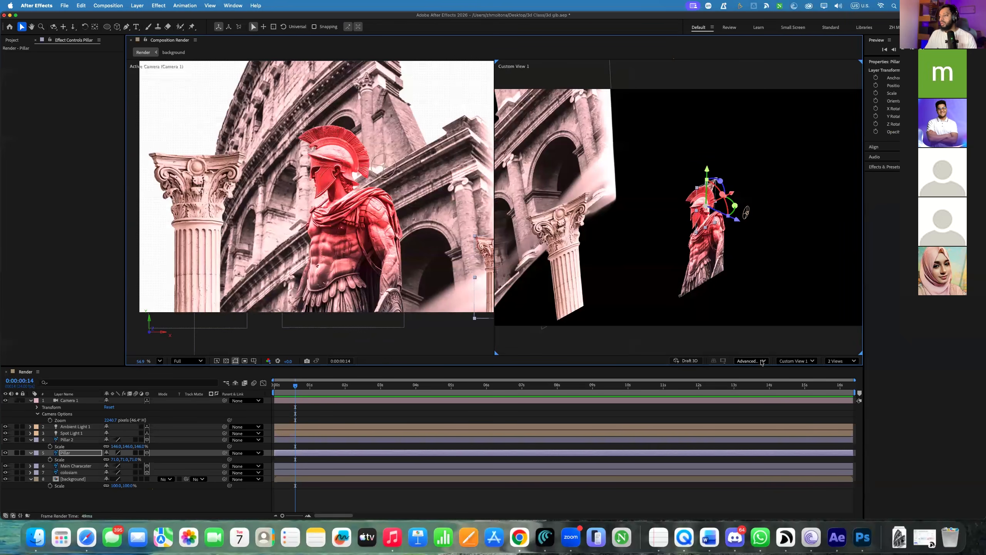
pyautogui.click(797, 361)
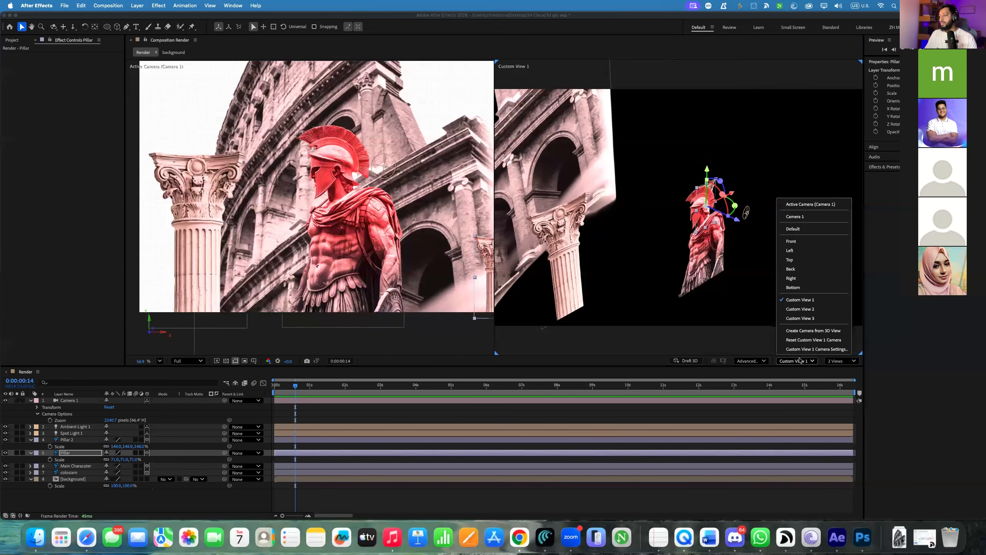
pyautogui.click(790, 260)
pyautogui.scroll(-5, 754, 249)
pyautogui.moveTo(801, 241); pyautogui.dragTo(726, 190)
pyautogui.press('v')
pyautogui.moveTo(113, 461); pyautogui.dragTo(449, 283)
pyautogui.moveTo(453, 297); pyautogui.dragTo(450, 298)
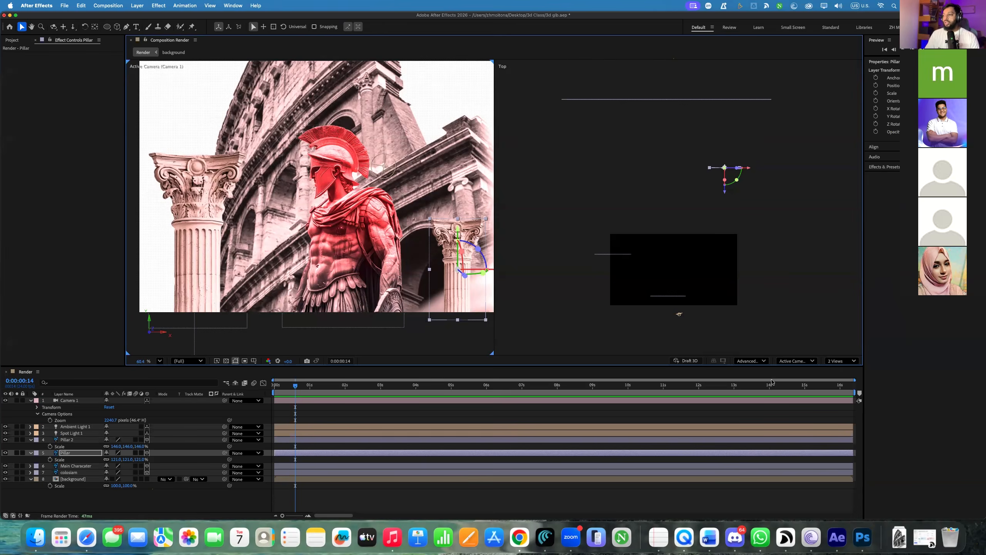
# Return to a single fitted view and move the Pillar layer outward past the colosseum's right edge
pyautogui.click(842, 361)
pyautogui.click(835, 375)
pyautogui.click(161, 362)
pyautogui.click(176, 209)
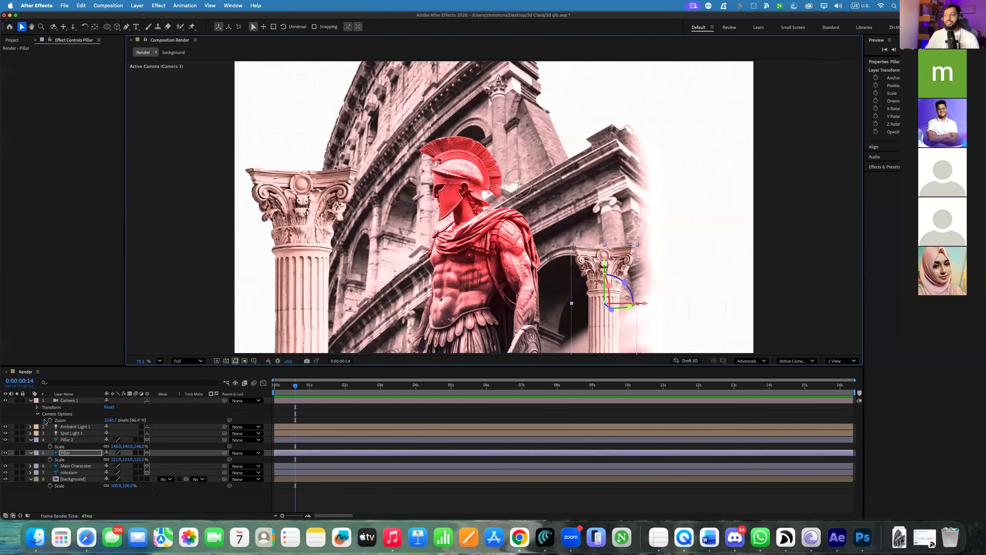
pyautogui.click(583, 193)
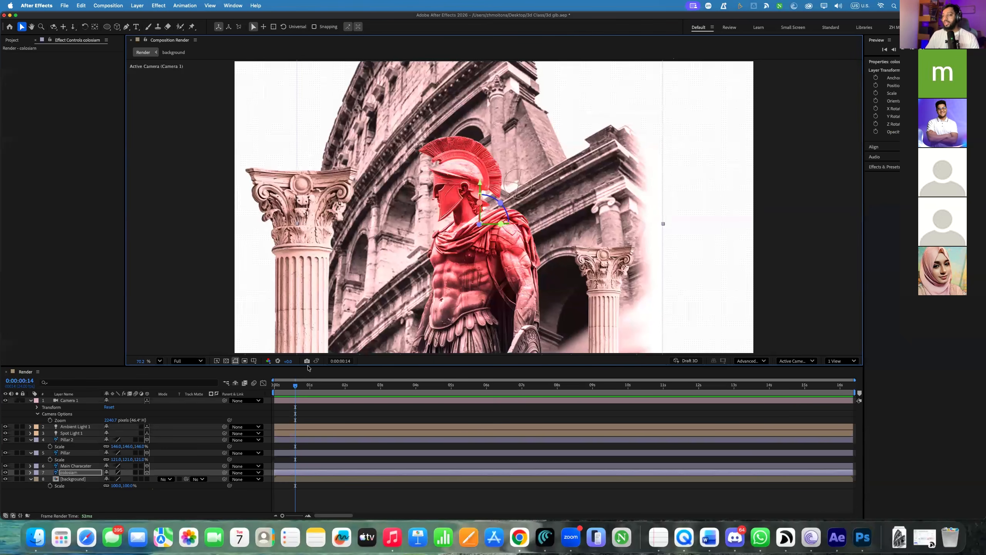
pyautogui.click(72, 441)
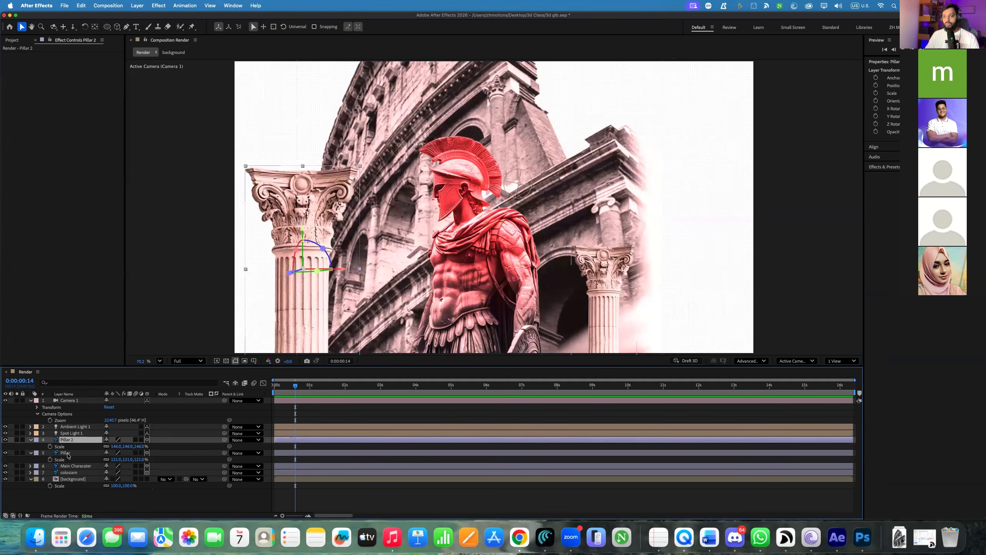
pyautogui.click(65, 454)
pyautogui.moveTo(588, 337); pyautogui.dragTo(651, 334)
pyautogui.press('Return')
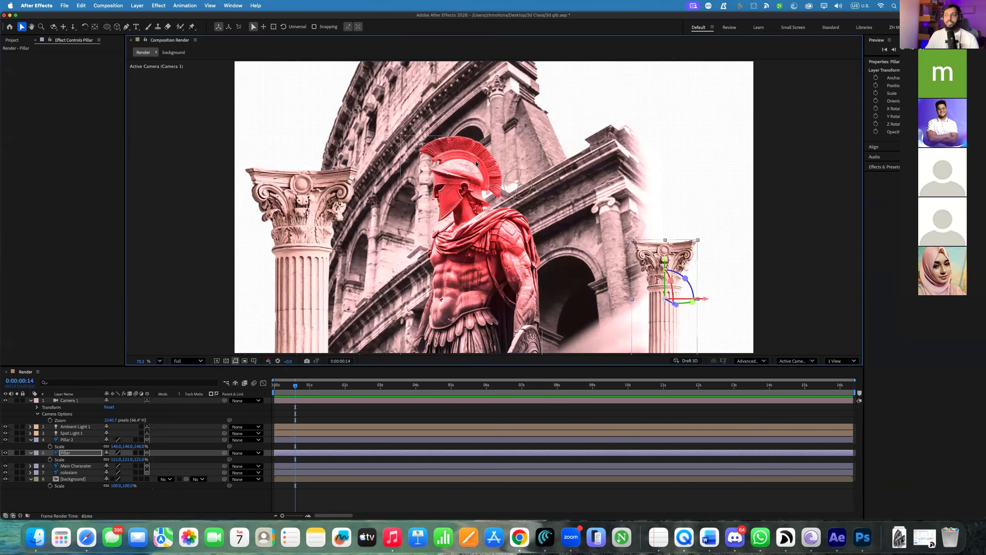
# Collapse the open properties of the camera, both pillar layers and the background layer
pyautogui.click(459, 191)
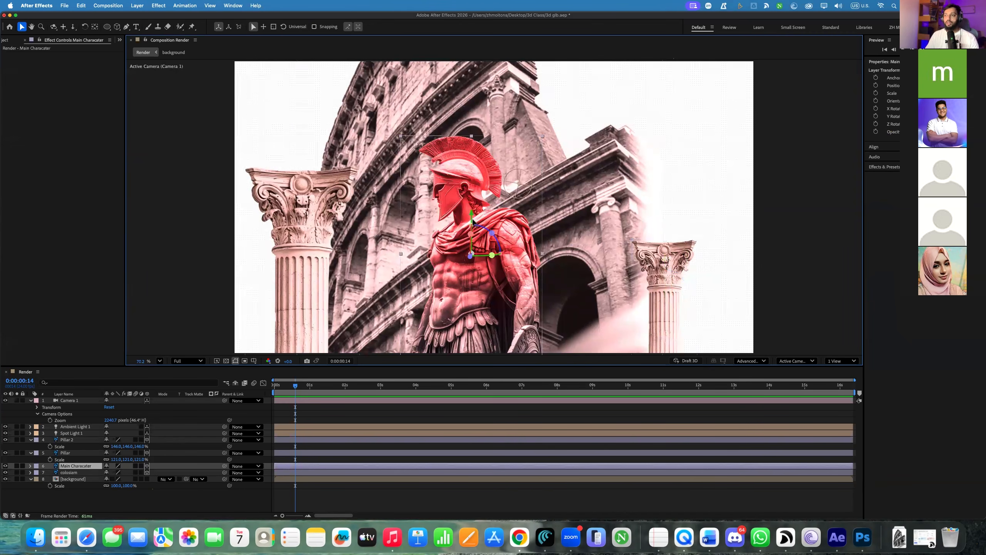
pyautogui.click(32, 402)
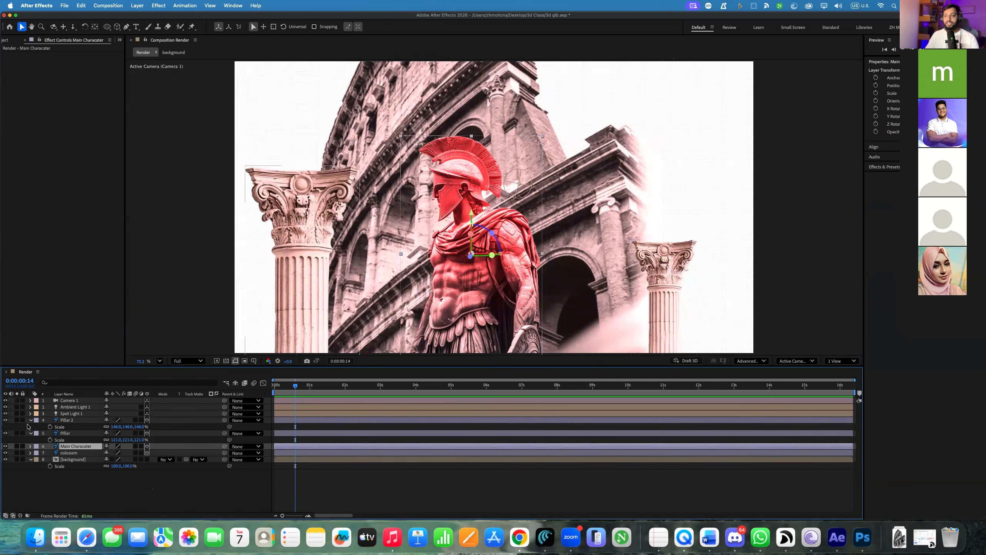
pyautogui.click(30, 433)
pyautogui.click(30, 419)
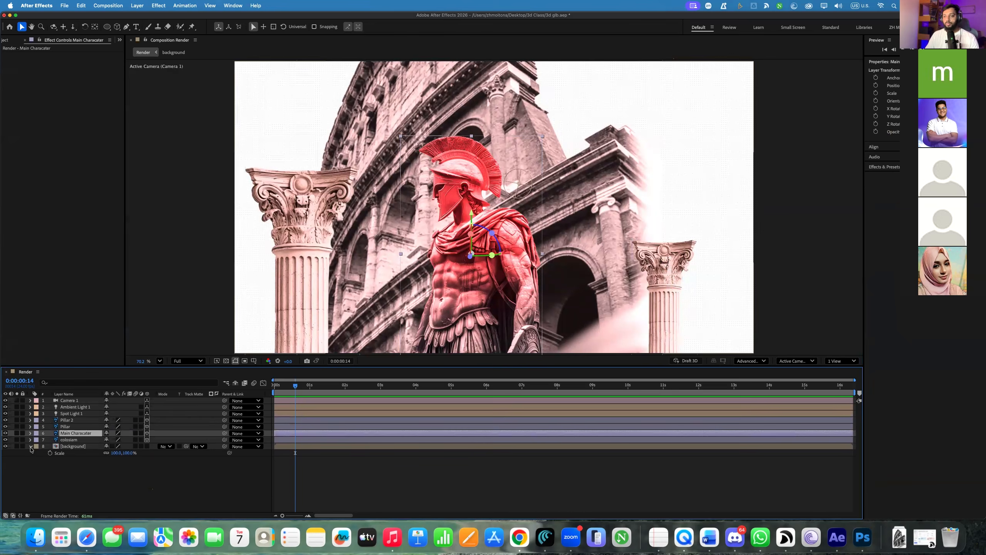
pyautogui.click(31, 447)
pyautogui.click(98, 463)
pyautogui.rightClick(94, 460)
pyautogui.moveTo(130, 412)
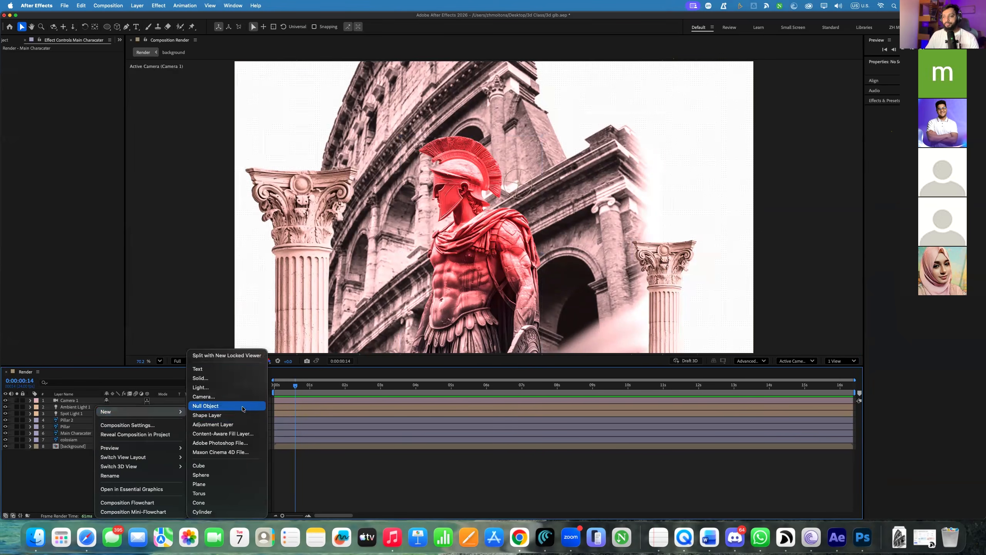
pyautogui.click(260, 337)
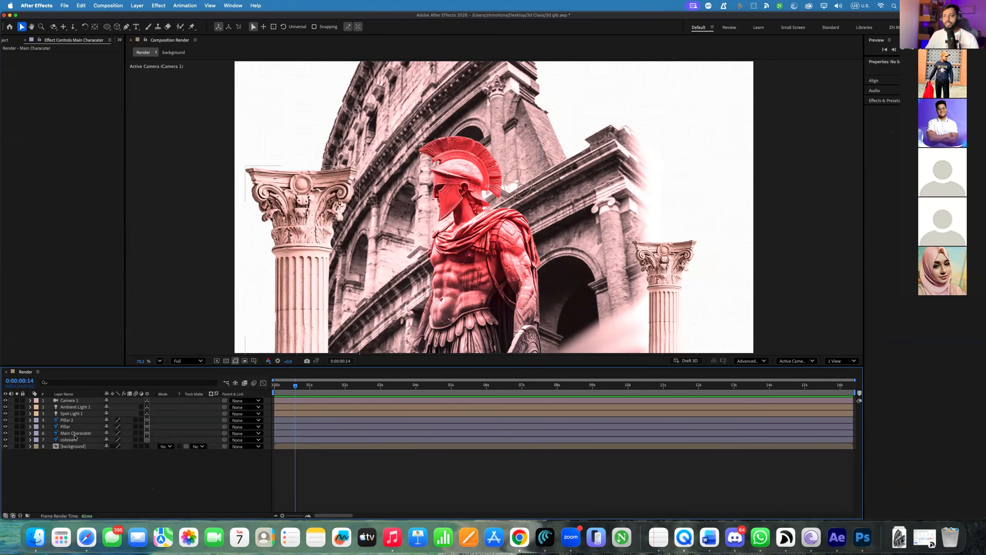
# Create a null object above the camera, make it 3D and parent Camera 1 to it
pyautogui.click(71, 401)
pyautogui.rightClick(89, 465)
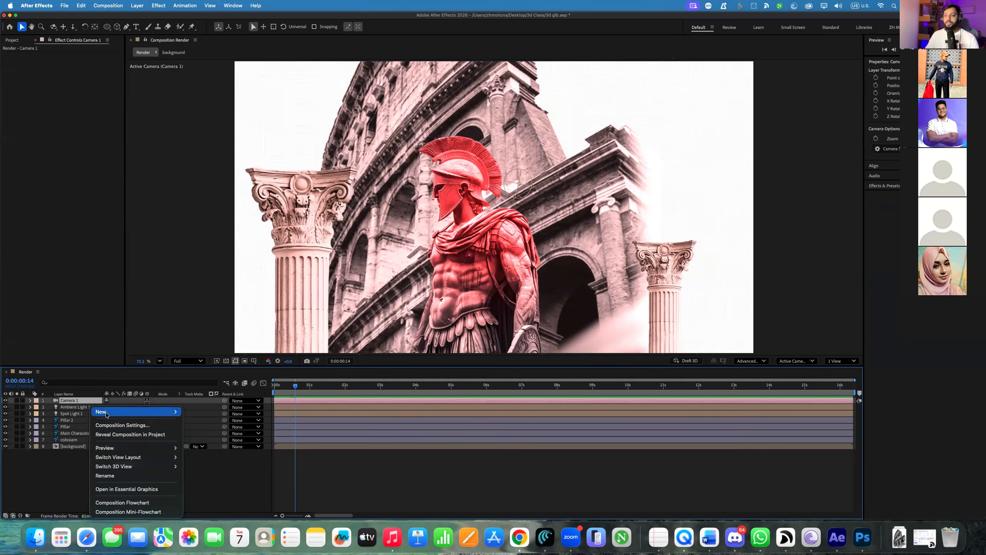
pyautogui.moveTo(136, 411)
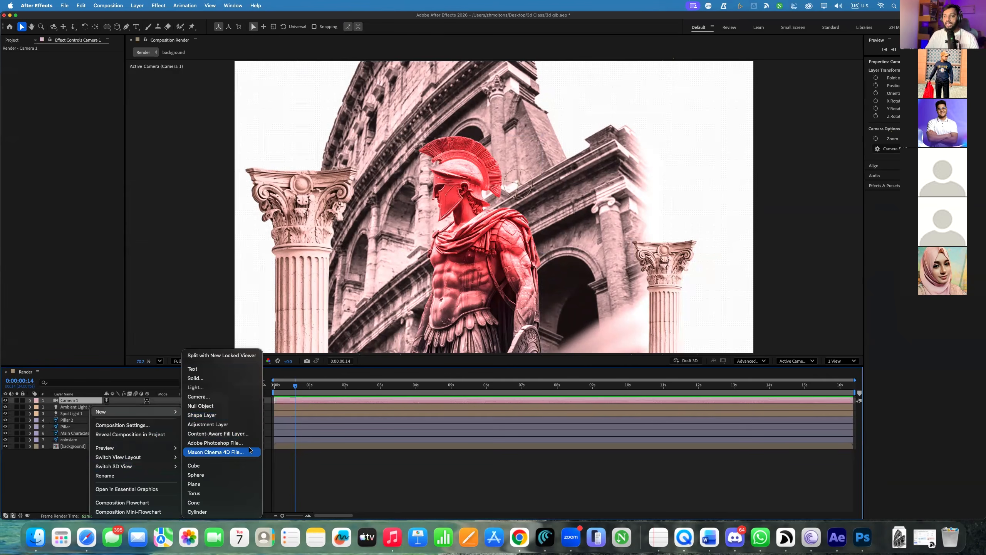
pyautogui.click(203, 406)
pyautogui.click(148, 401)
pyautogui.moveTo(225, 407); pyautogui.dragTo(79, 403)
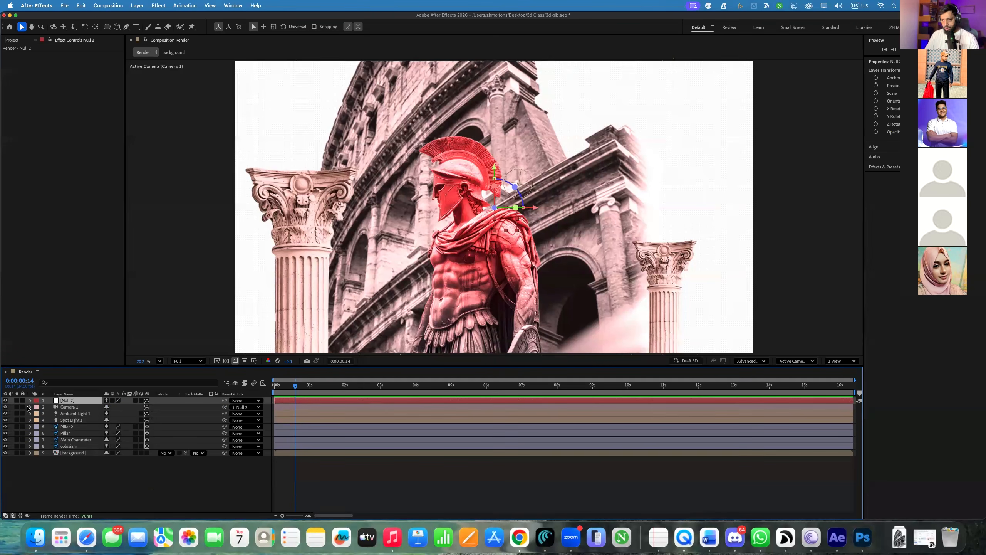
# Add a Position keyframe to the camera's parent null at 0:00:00:14
pyautogui.press('p')
pyautogui.click(50, 407)
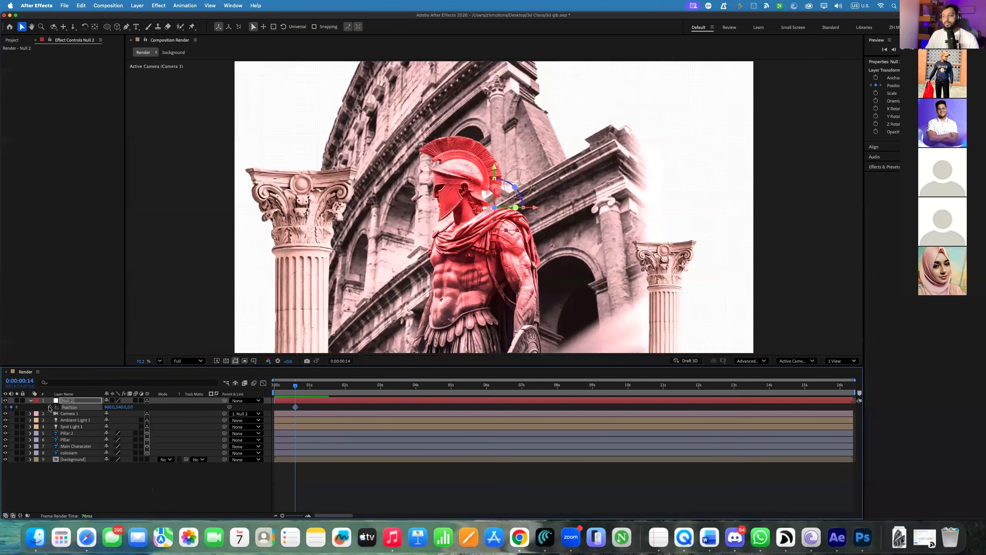
pyautogui.click(282, 411)
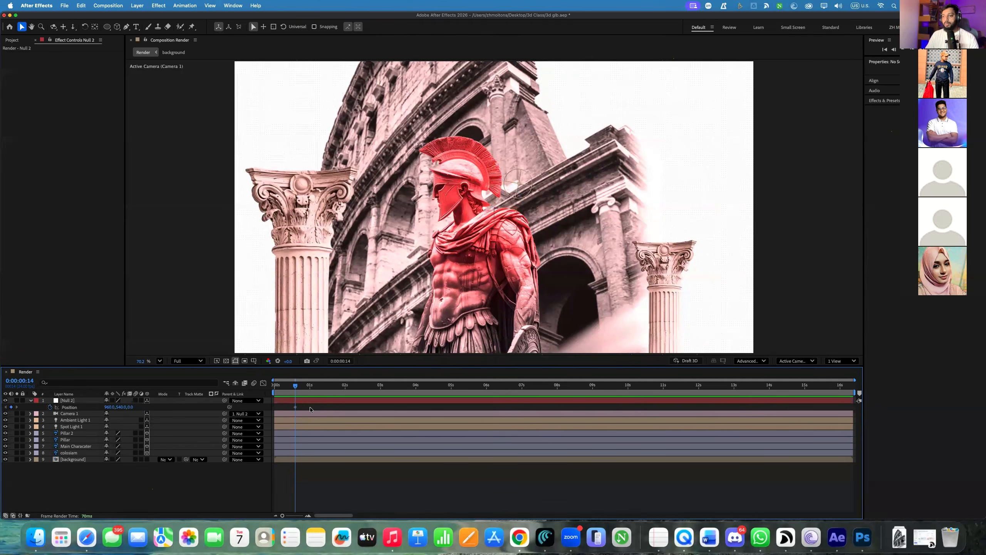
# Move the null's Position keyframe to about 0:00:01:09 and set its Z position to 2540 at 0:00:00:09
pyautogui.moveTo(295, 407); pyautogui.dragTo(324, 407)
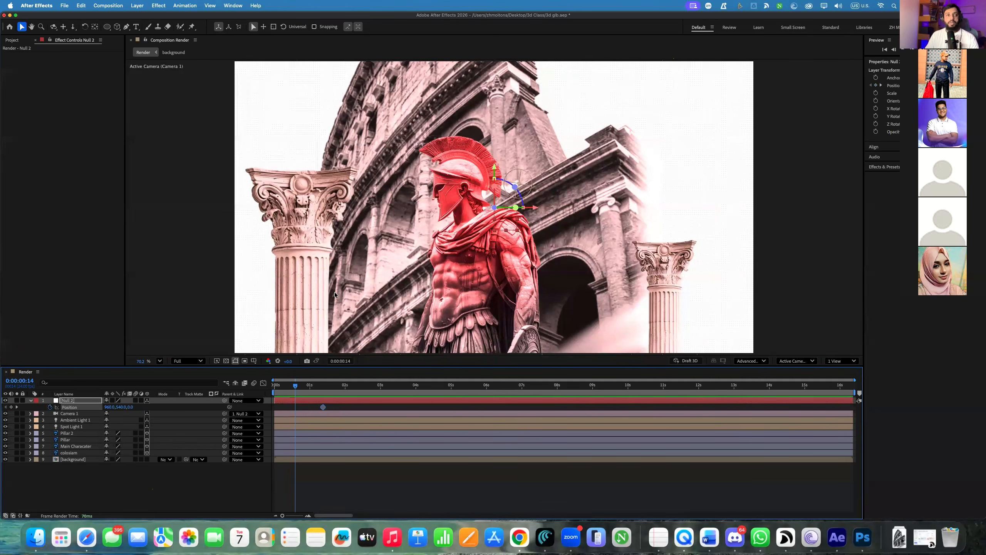
pyautogui.click(287, 386)
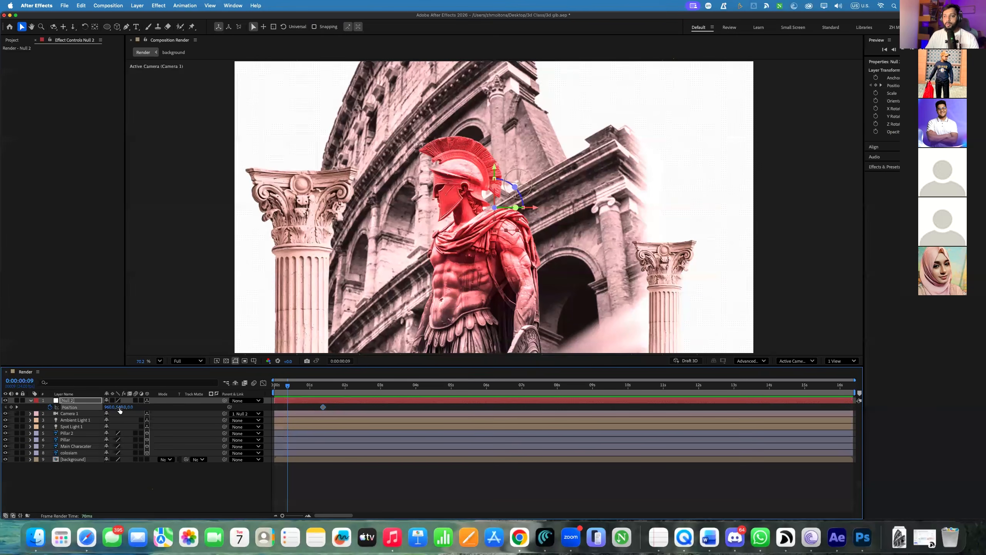
pyautogui.moveTo(131, 407); pyautogui.dragTo(460, 405)
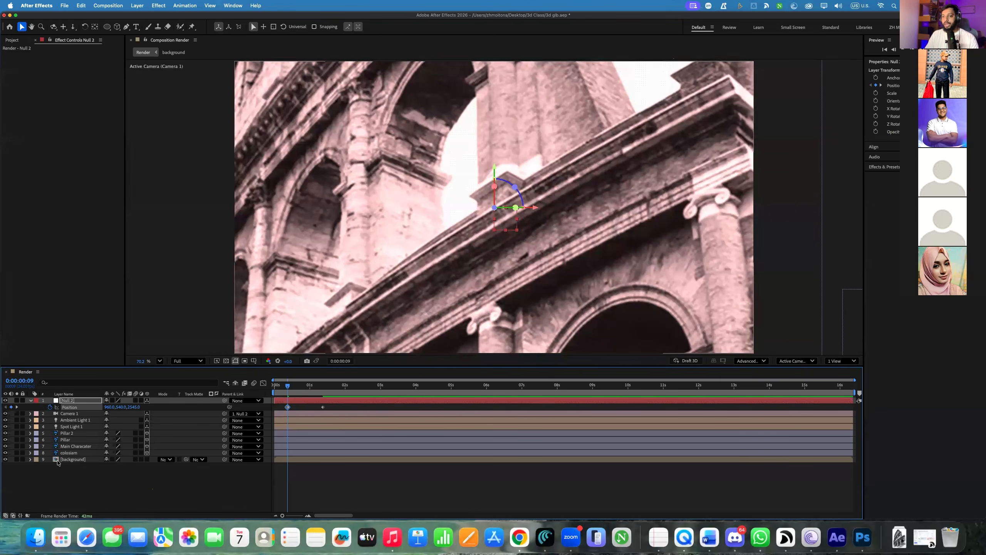
# Scale the colosseum layer to 255% and shift it slightly to the right in the frame
pyautogui.click(69, 452)
pyautogui.press('s')
pyautogui.moveTo(116, 460); pyautogui.dragTo(80, 460)
pyautogui.moveTo(492, 245); pyautogui.dragTo(524, 244)
# Switch to two views, push the colosseum farther back in the Top view and scale it to 333% at 0:00:01:09
pyautogui.click(846, 361)
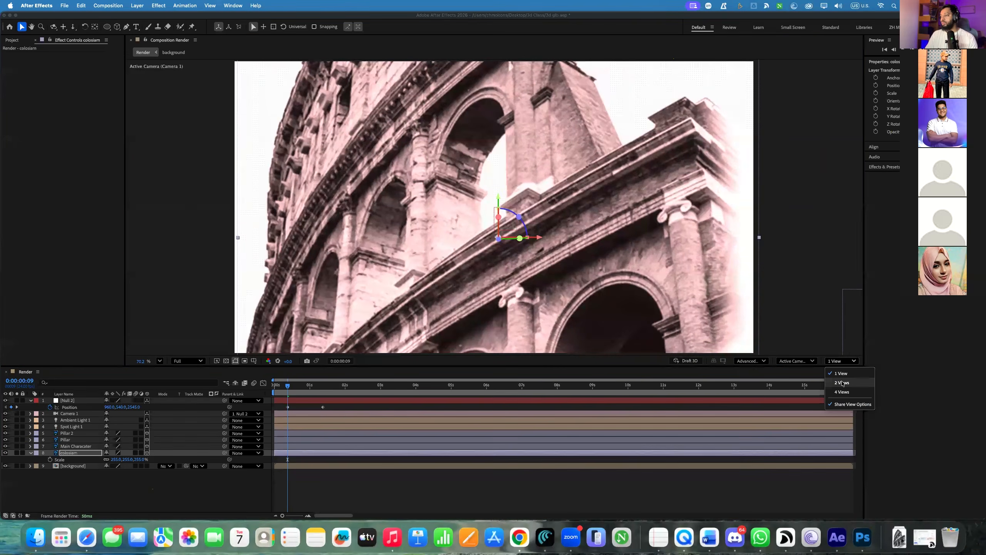
pyautogui.click(841, 383)
pyautogui.moveTo(664, 177); pyautogui.dragTo(653, 92)
pyautogui.moveTo(331, 247); pyautogui.dragTo(319, 240)
pyautogui.moveTo(285, 389); pyautogui.dragTo(322, 387)
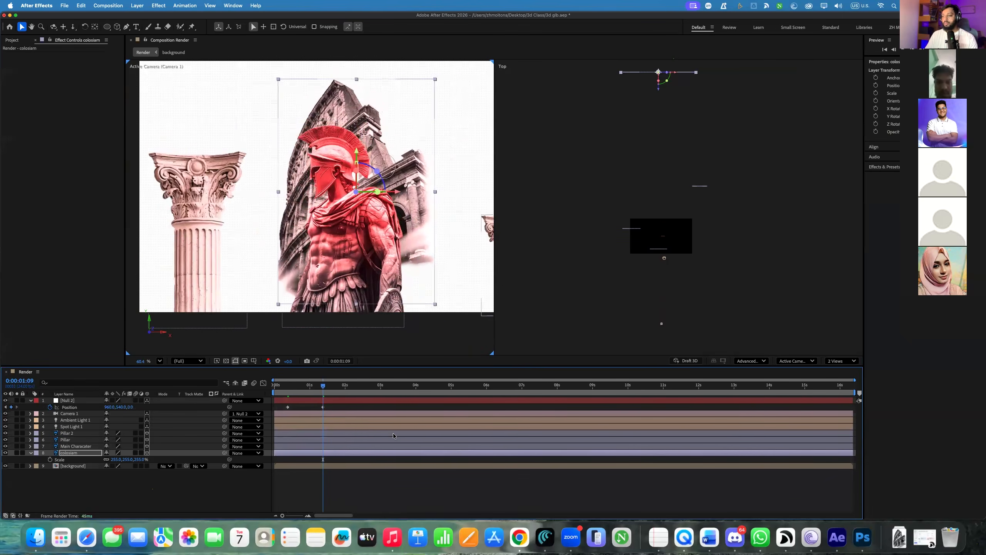
pyautogui.moveTo(115, 462); pyautogui.dragTo(141, 459)
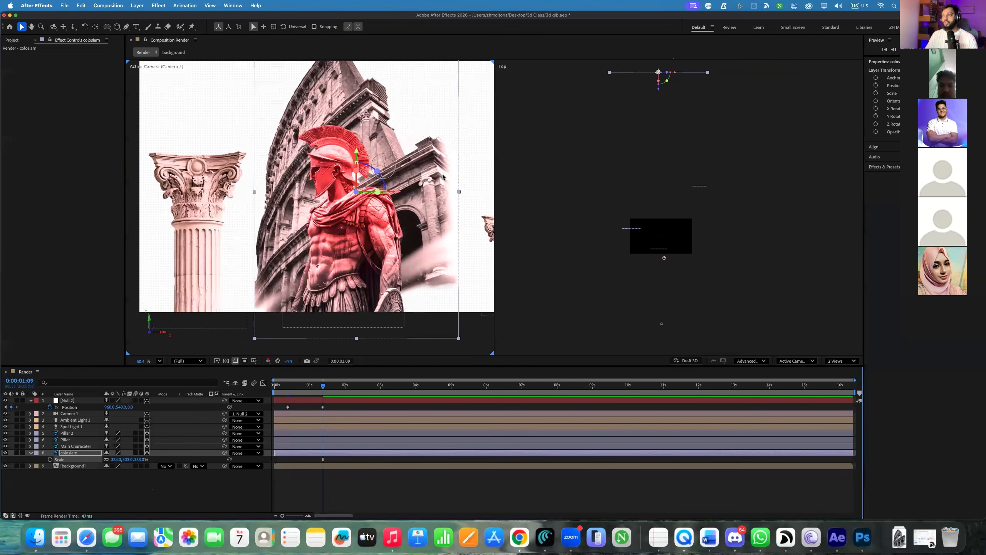
# Return to a single fitted view and preview the camera move from the start of the timeline
pyautogui.click(291, 392)
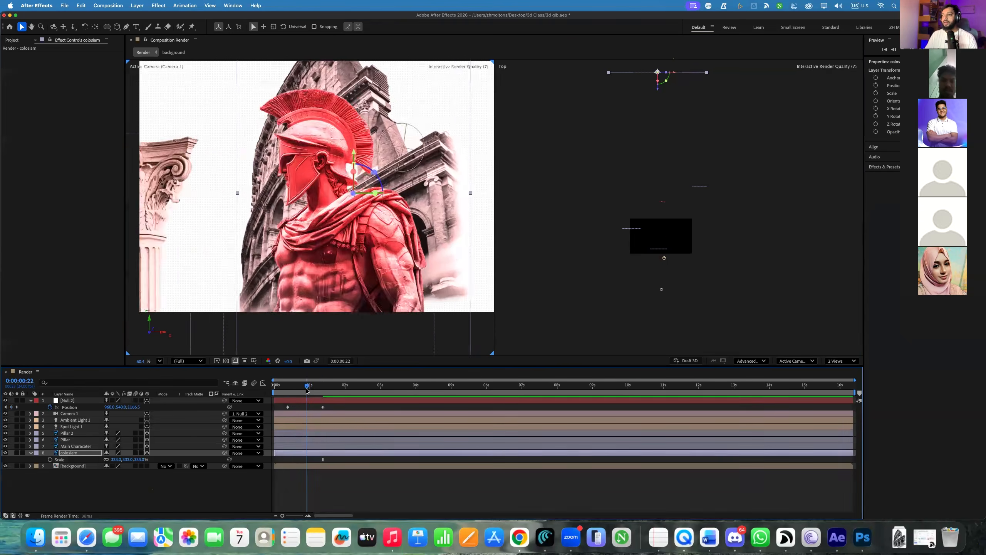
pyautogui.moveTo(290, 393); pyautogui.dragTo(318, 396)
pyautogui.click(845, 362)
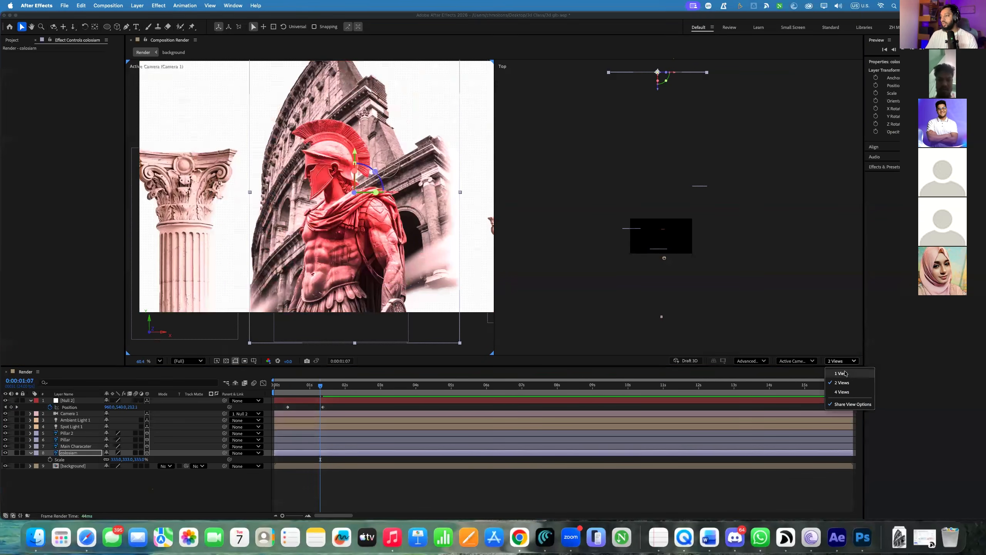
pyautogui.click(842, 374)
pyautogui.click(161, 361)
pyautogui.click(173, 207)
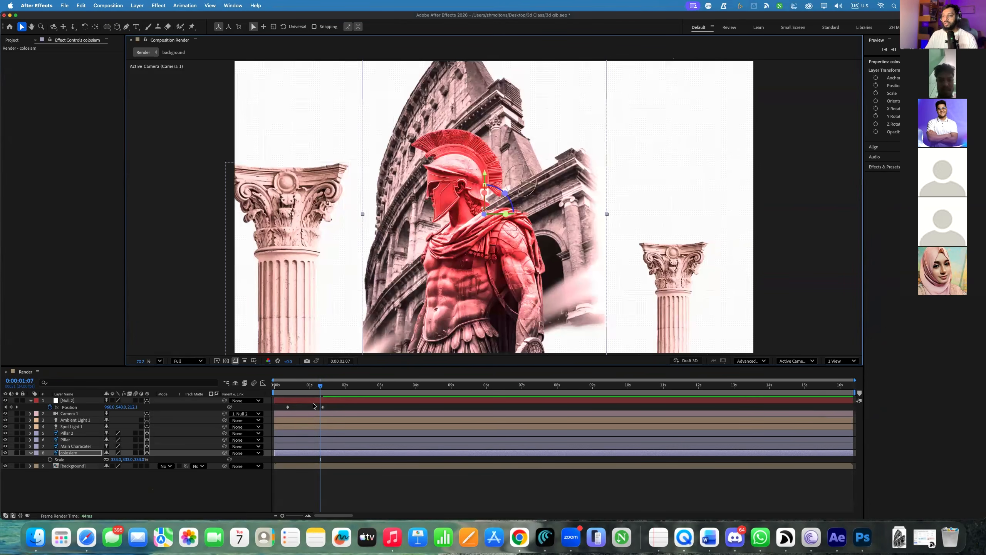
pyautogui.moveTo(320, 386); pyautogui.dragTo(252, 395)
pyautogui.click(252, 395)
pyautogui.press('space')
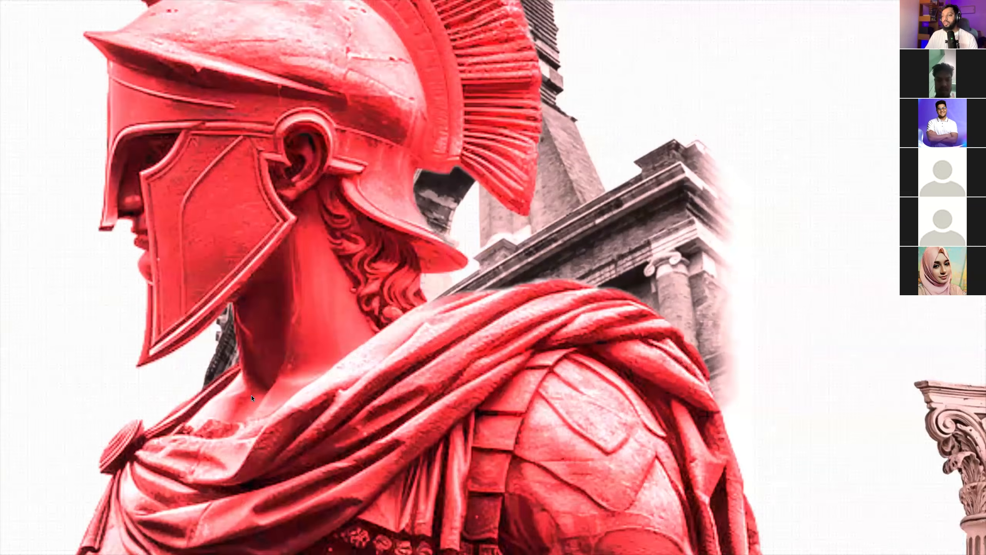
pyautogui.press('space')
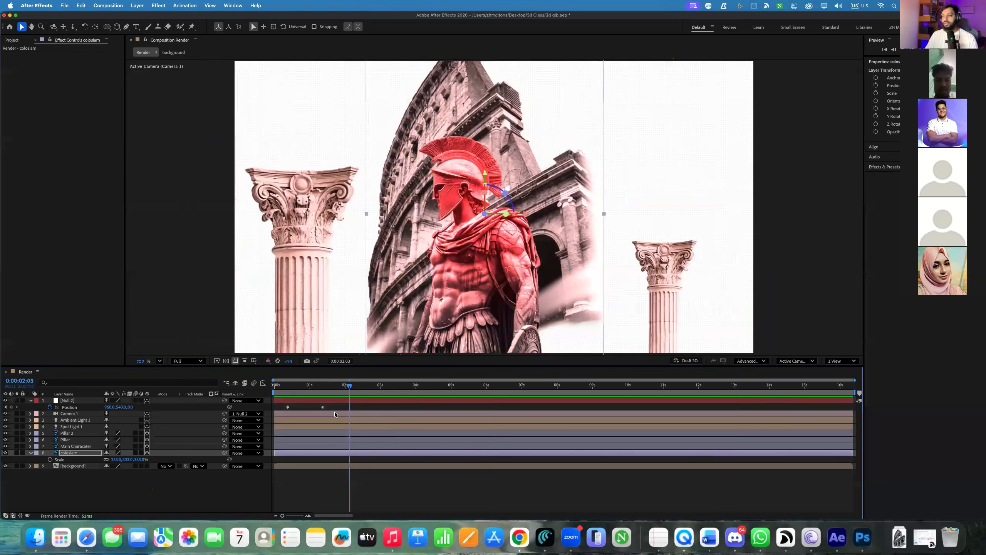
# Retime the null's two Position keyframes to near the timeline start and just past two seconds
pyautogui.press('space')
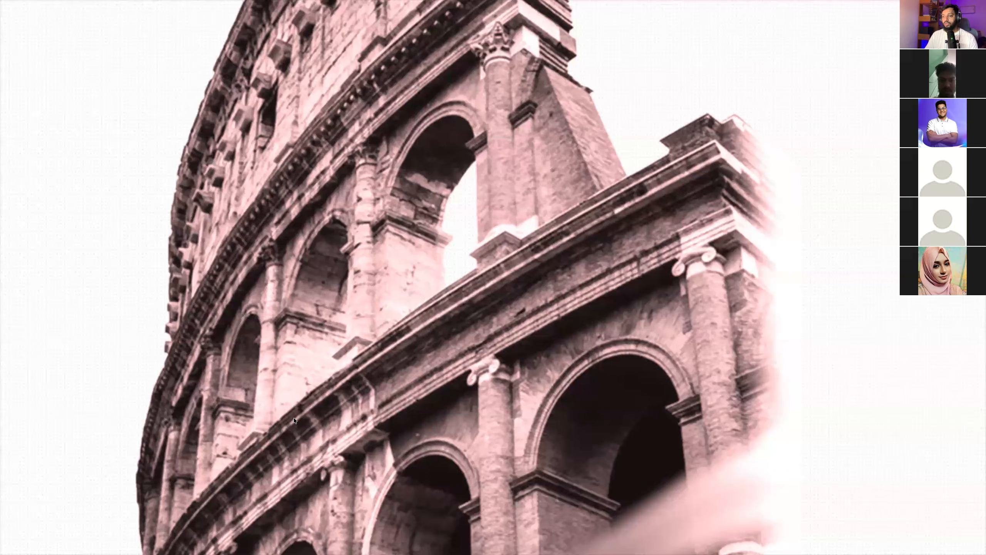
pyautogui.press('space')
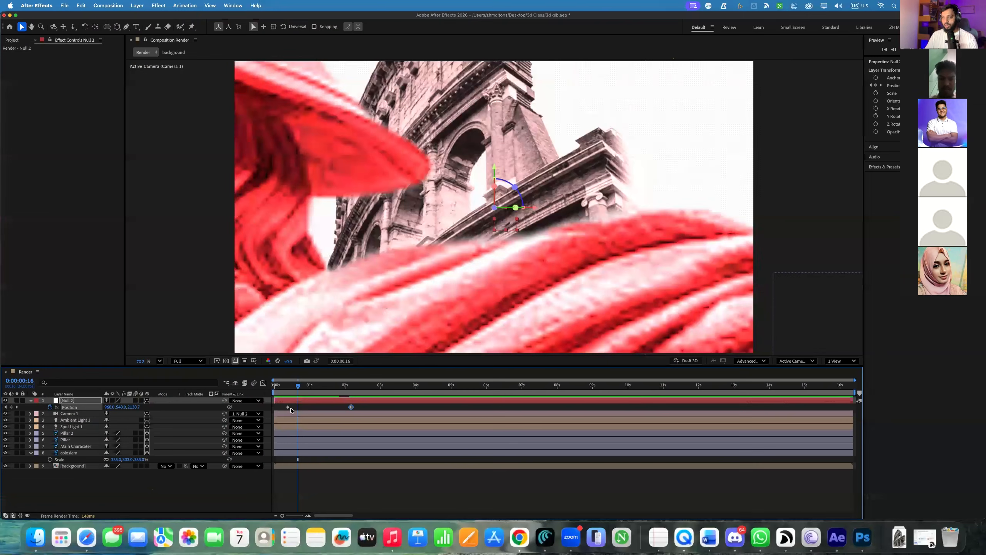
pyautogui.moveTo(289, 407); pyautogui.dragTo(342, 386)
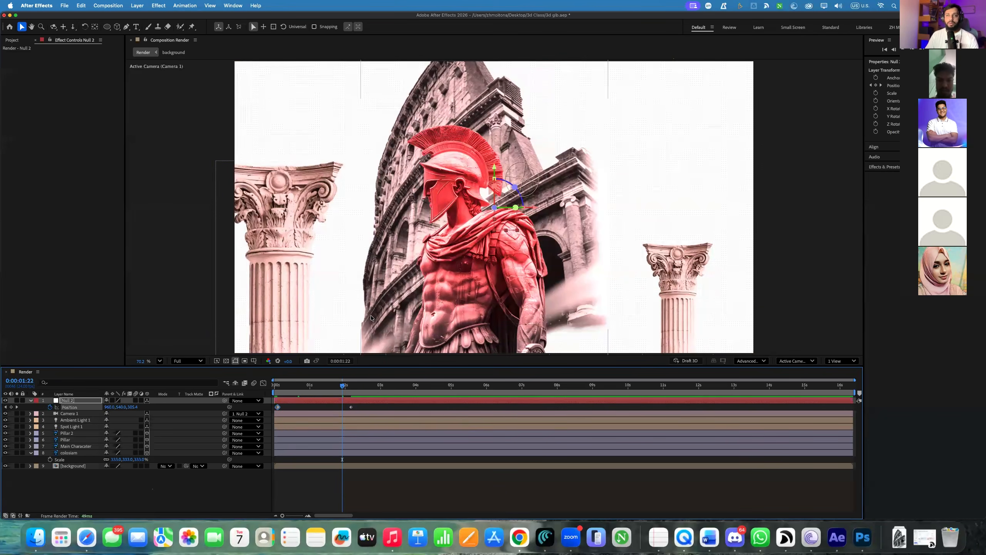
# Switch to two views and push the Pillar layer farther back toward the colosseum in the Top view
pyautogui.click(311, 453)
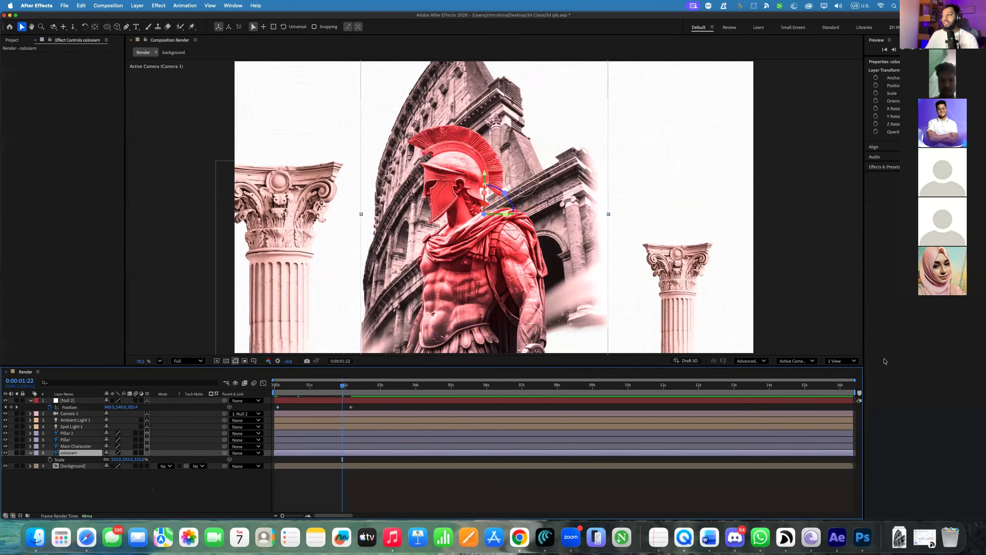
pyautogui.click(841, 361)
pyautogui.click(839, 384)
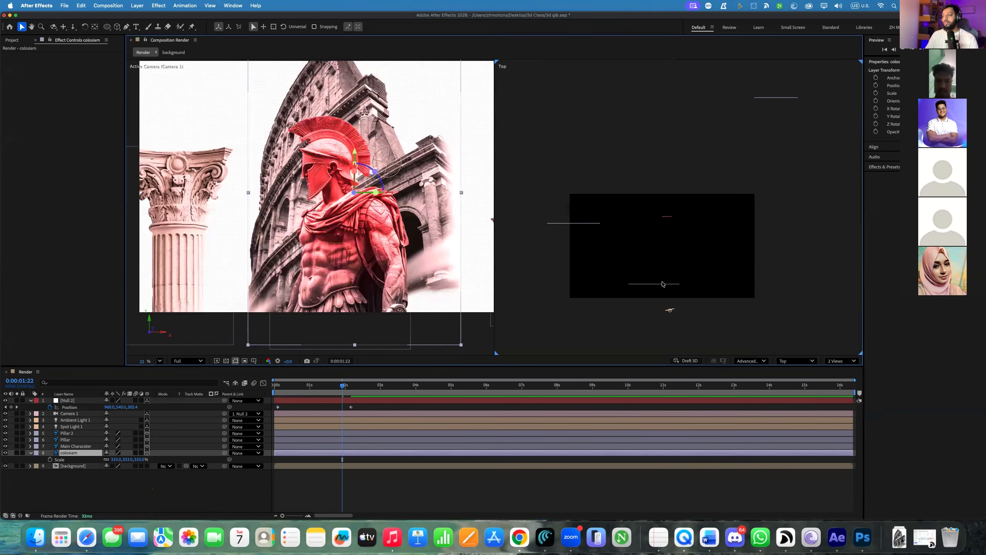
pyautogui.click(65, 440)
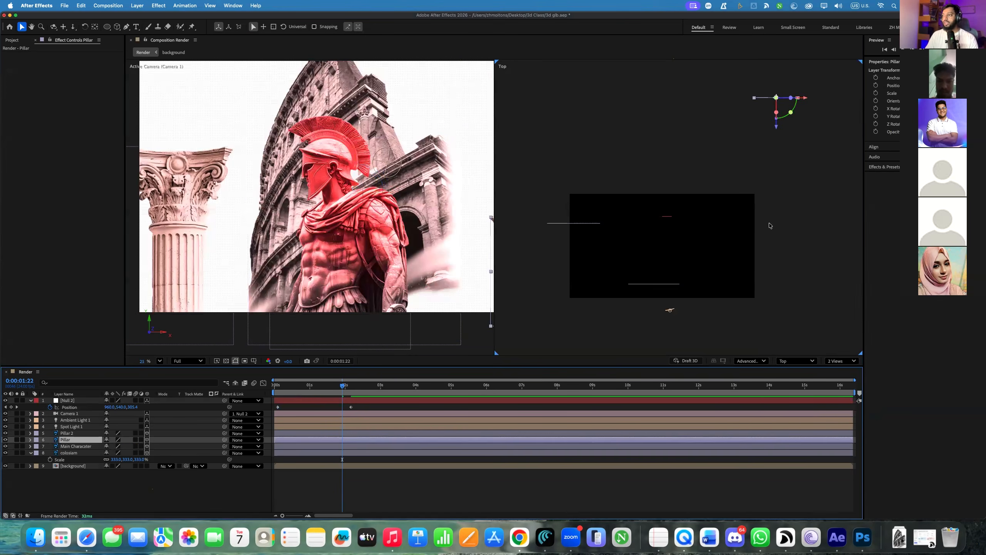
pyautogui.scroll(-3, 815, 204)
pyautogui.scroll(1, 812, 207)
pyautogui.moveTo(811, 208); pyautogui.dragTo(749, 364)
pyautogui.moveTo(730, 325); pyautogui.dragTo(729, 177)
# Scale the Pillar layer to 239% and lower it in the camera view beside the colosseum
pyautogui.press('s')
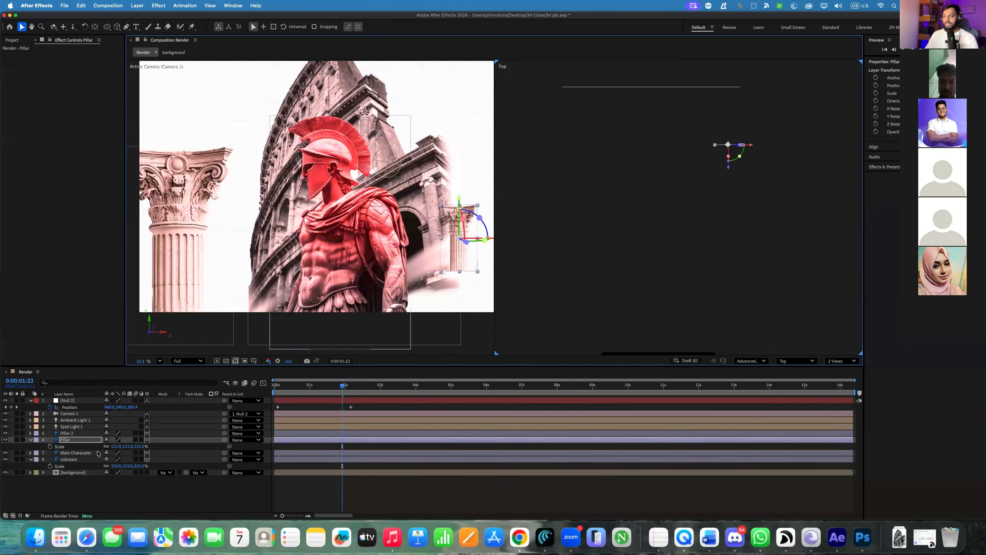
pyautogui.moveTo(115, 446); pyautogui.dragTo(151, 442)
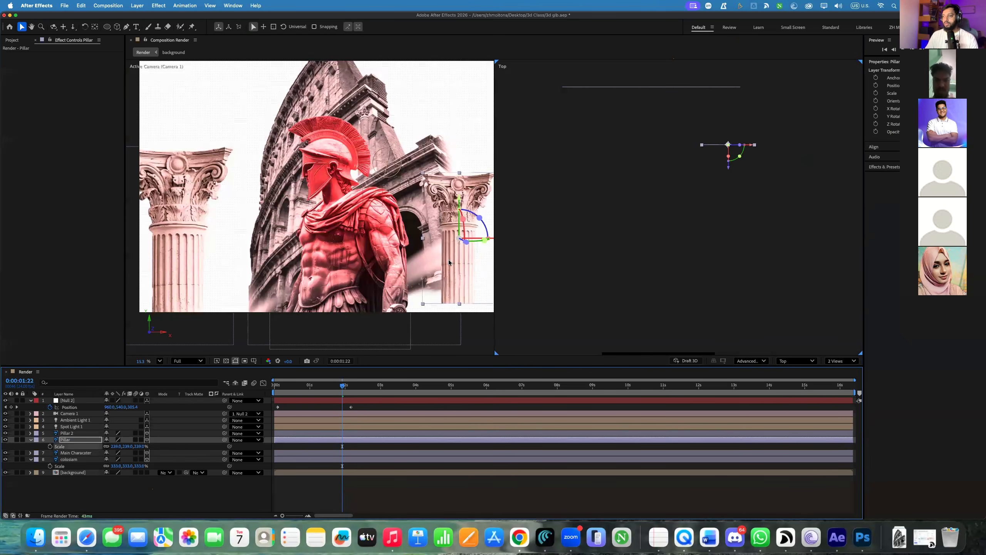
pyautogui.moveTo(449, 259); pyautogui.dragTo(450, 282)
pyautogui.moveTo(310, 386); pyautogui.dragTo(345, 395)
# Move Pillar 2 closer to the camera, reposition it at the frame's left edge and scale it to 169%
pyautogui.click(195, 264)
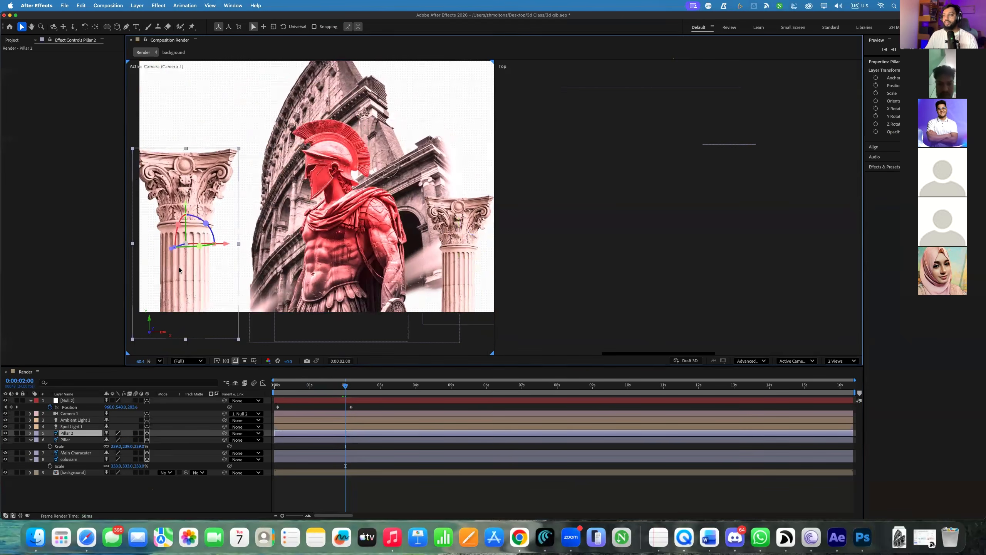
pyautogui.moveTo(612, 331); pyautogui.dragTo(611, 357)
pyautogui.moveTo(144, 305); pyautogui.dragTo(181, 222)
pyautogui.press('s')
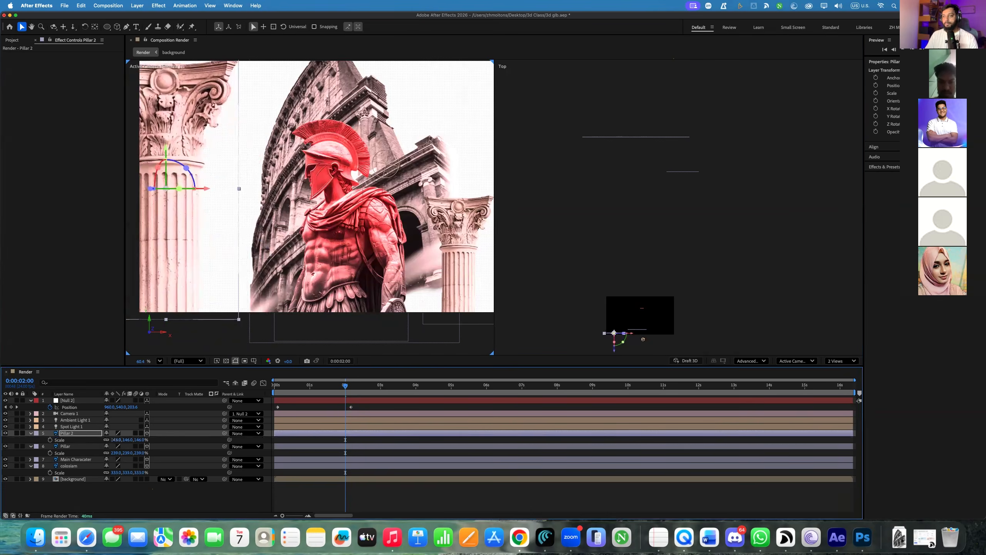
pyautogui.moveTo(115, 440); pyautogui.dragTo(125, 440)
pyautogui.moveTo(153, 275); pyautogui.dragTo(158, 278)
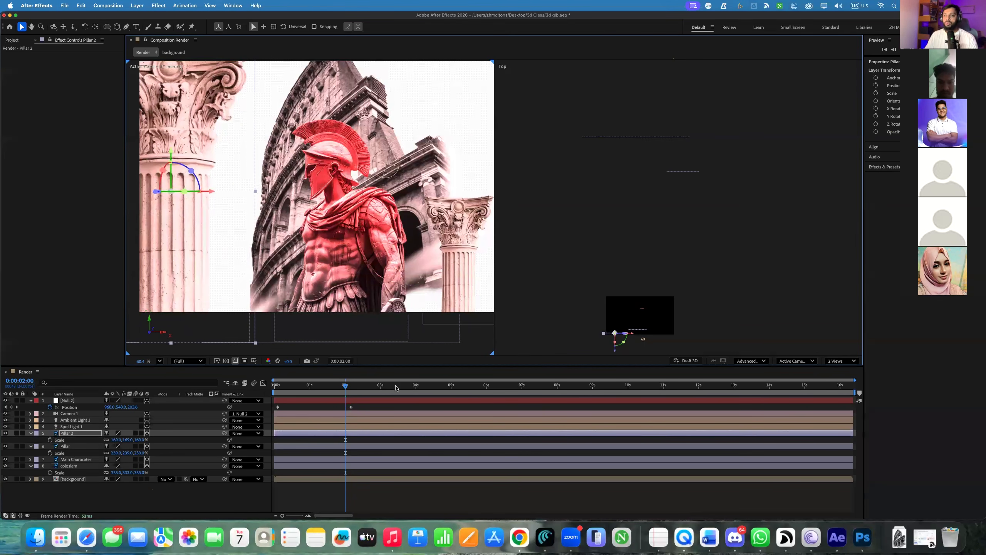
# Bring Pillar 2 even closer to the camera, move it back into frame and scale it to 92%
pyautogui.moveTo(615, 351); pyautogui.dragTo(615, 378)
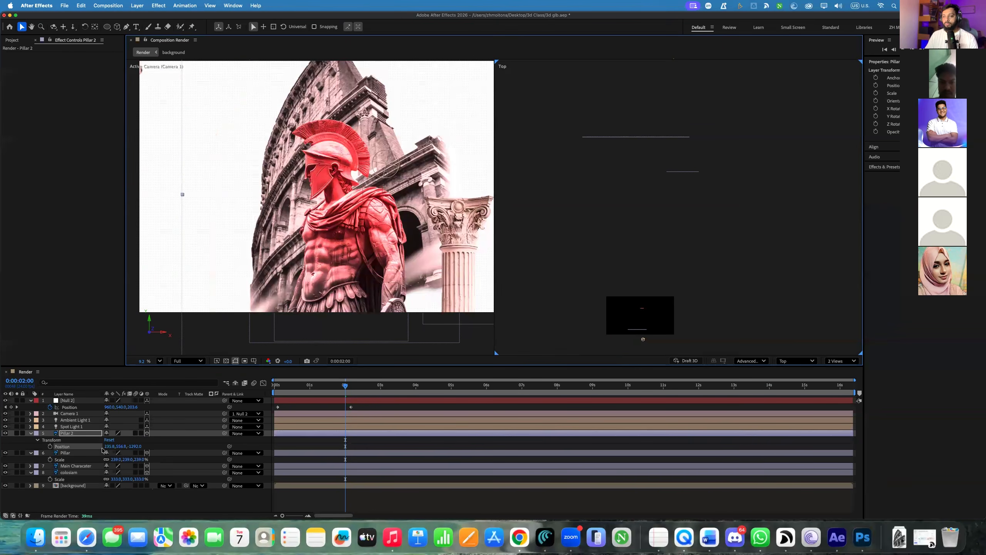
pyautogui.moveTo(114, 440)
pyautogui.mouseDown()
pyautogui.moveTo(105, 440)
pyautogui.moveTo(128, 433)
pyautogui.mouseUp()
pyautogui.scroll(-5, 179, 249)
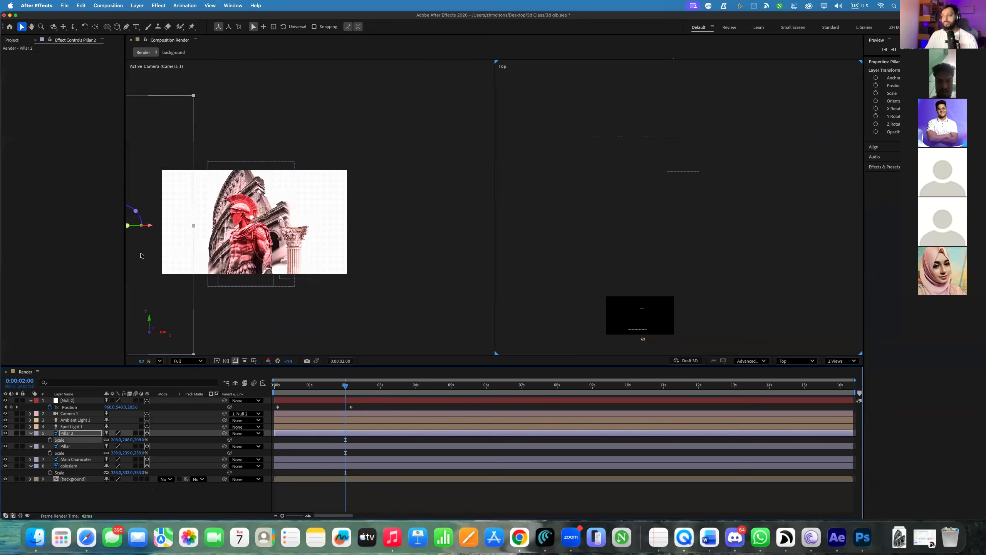
pyautogui.click(141, 255)
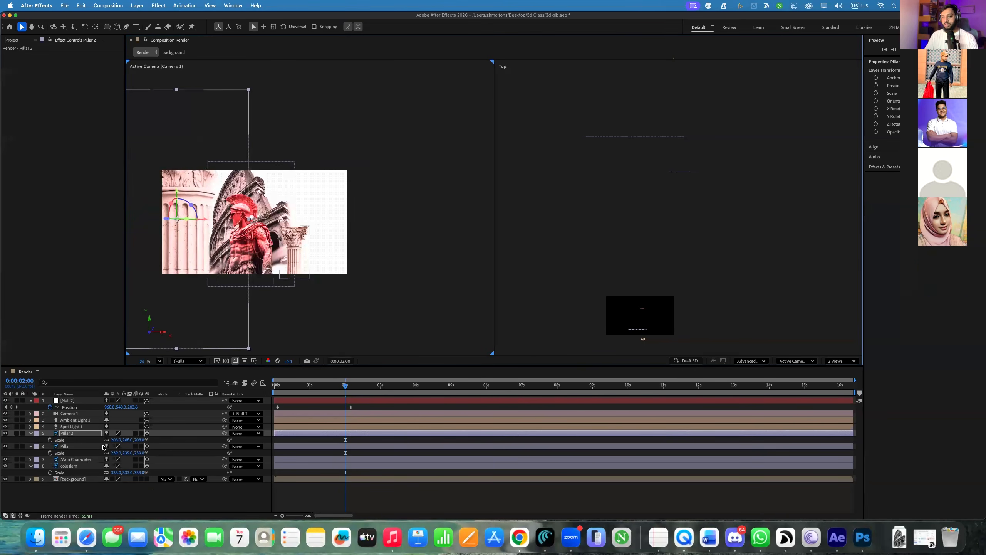
pyautogui.moveTo(111, 439); pyautogui.dragTo(65, 440)
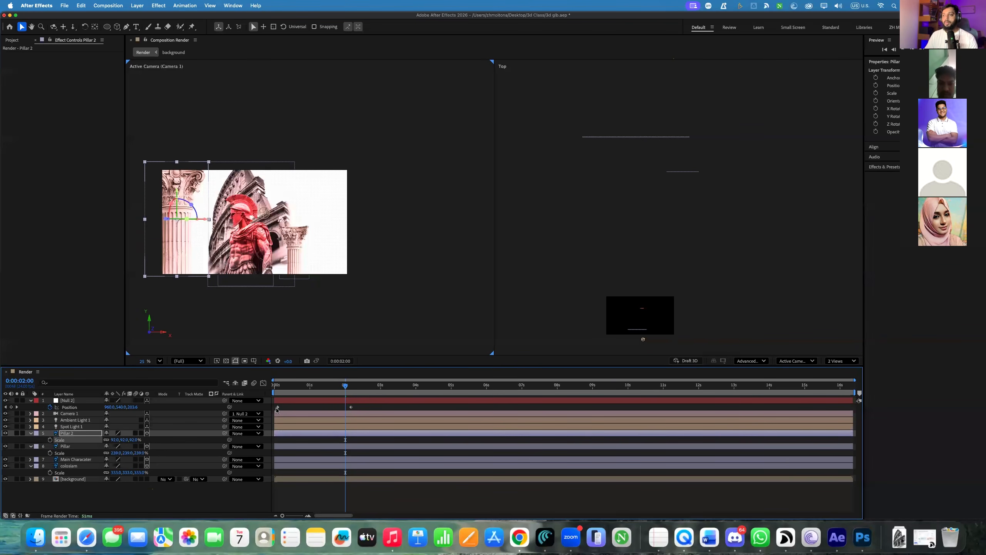
# Return to a single fitted view and move the Pillar layer outward to the right, away from the colosseum
pyautogui.click(836, 361)
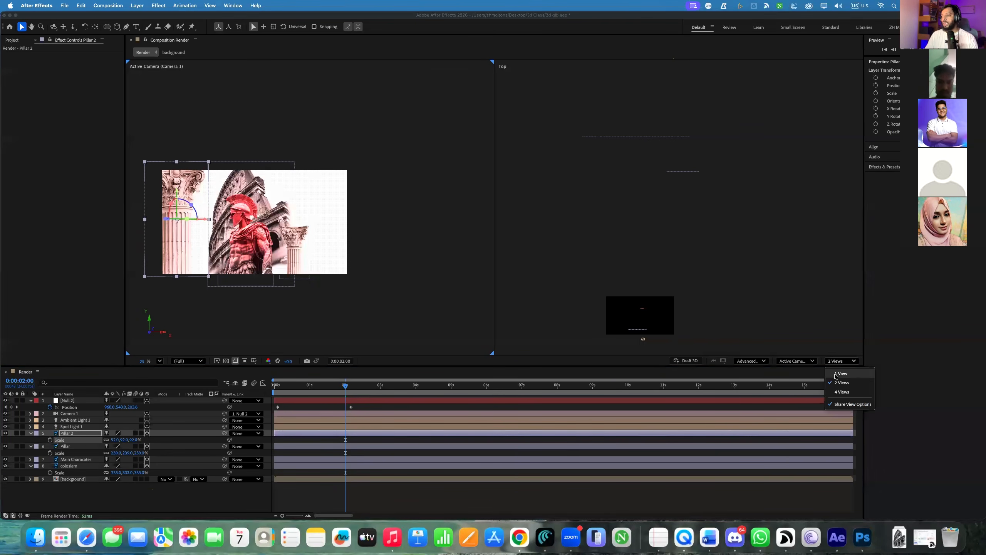
pyautogui.click(840, 371)
pyautogui.click(160, 361)
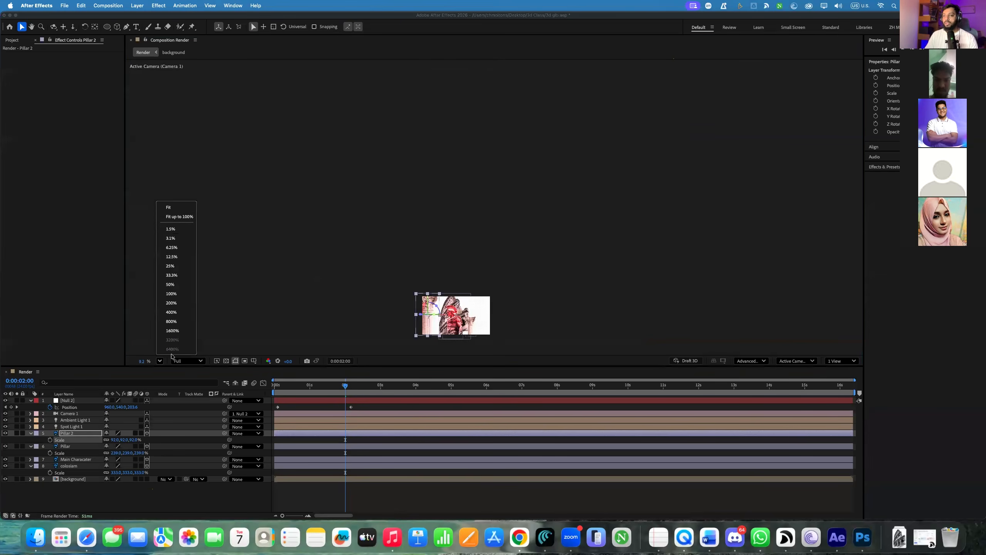
pyautogui.click(177, 206)
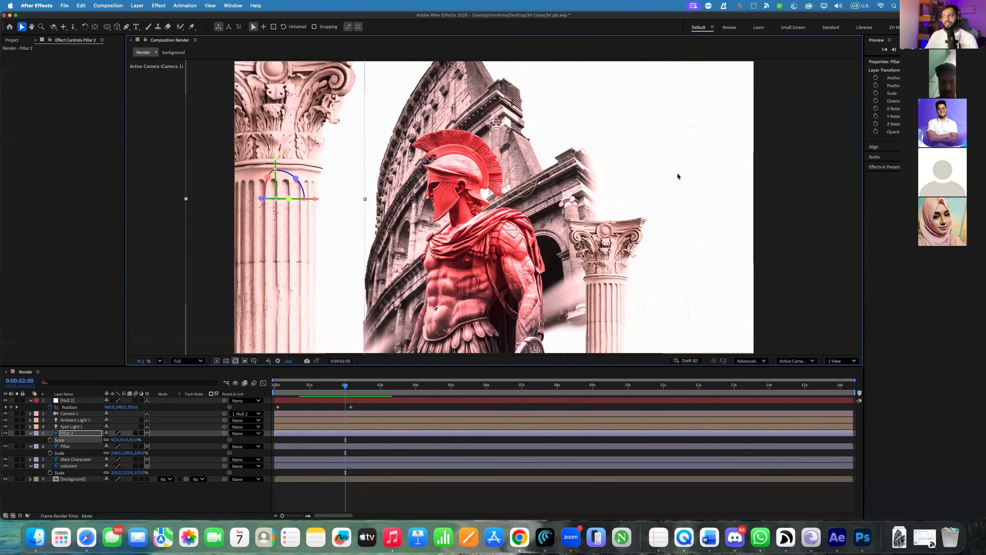
pyautogui.click(597, 275)
pyautogui.moveTo(594, 257); pyautogui.dragTo(652, 249)
pyautogui.press('space')
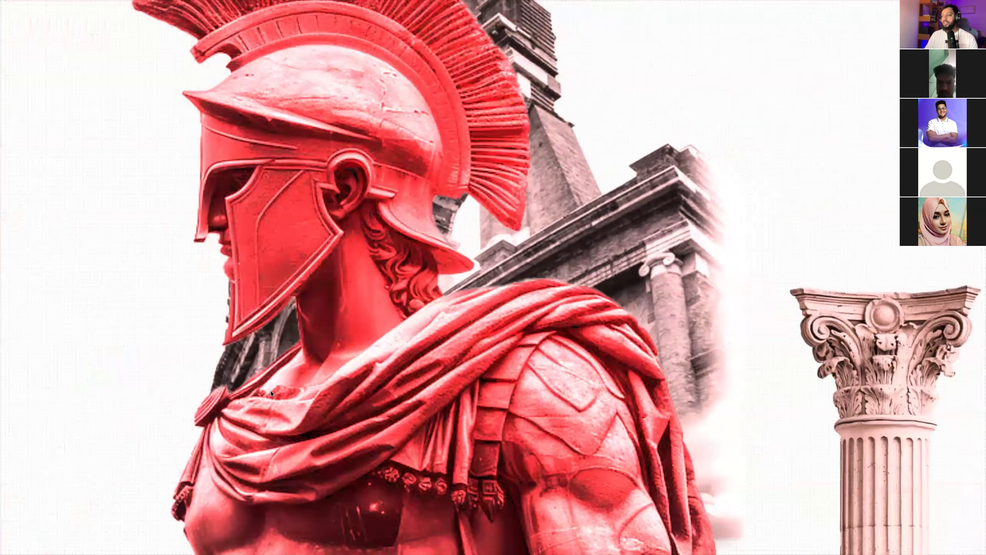
pyautogui.press('space')
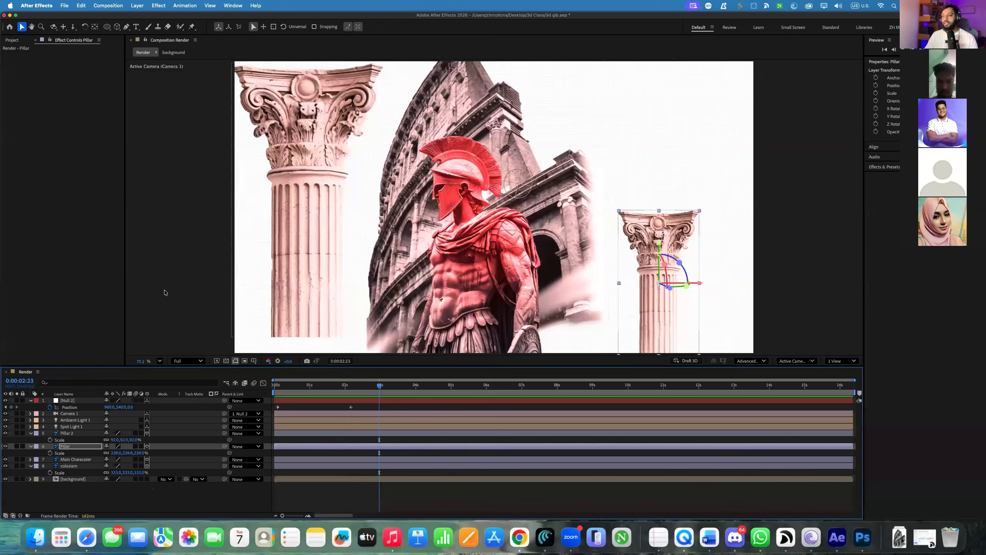
# Move Pillar 2 toward the frame's left edge and scale it up until its base extends below the frame
pyautogui.click(291, 229)
pyautogui.moveTo(291, 229); pyautogui.dragTo(273, 215)
pyautogui.press('p')
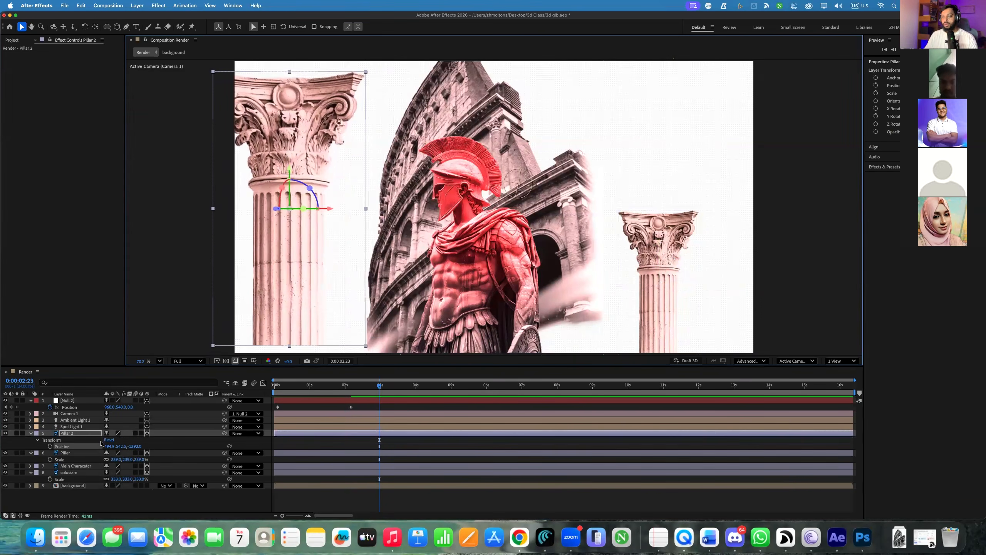
pyautogui.moveTo(108, 449); pyautogui.dragTo(130, 440)
pyautogui.press('s')
pyautogui.moveTo(294, 318); pyautogui.dragTo(280, 318)
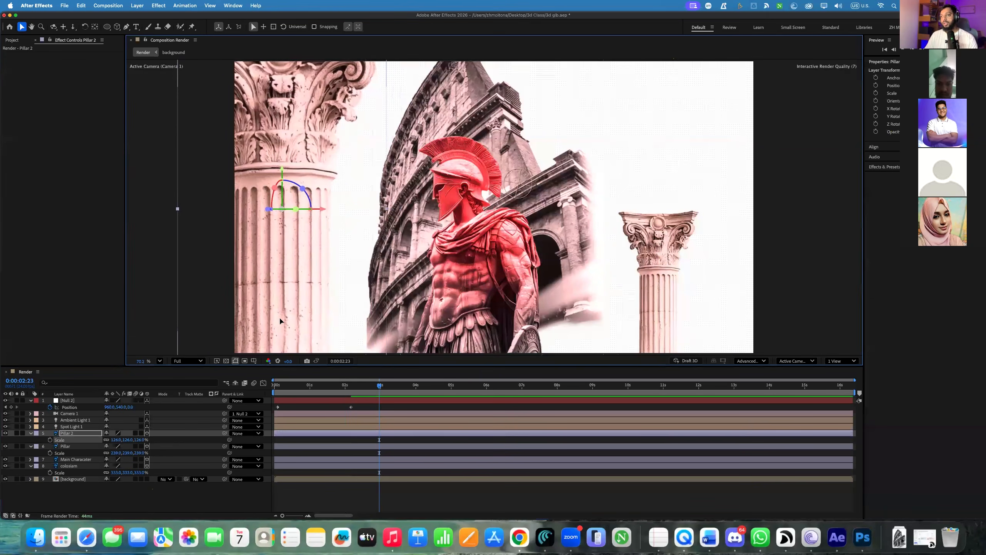
# Preview the camera move again to examine how both pillars pass through the frame
pyautogui.click(671, 264)
pyautogui.moveTo(379, 385); pyautogui.dragTo(337, 400)
pyautogui.press('space')
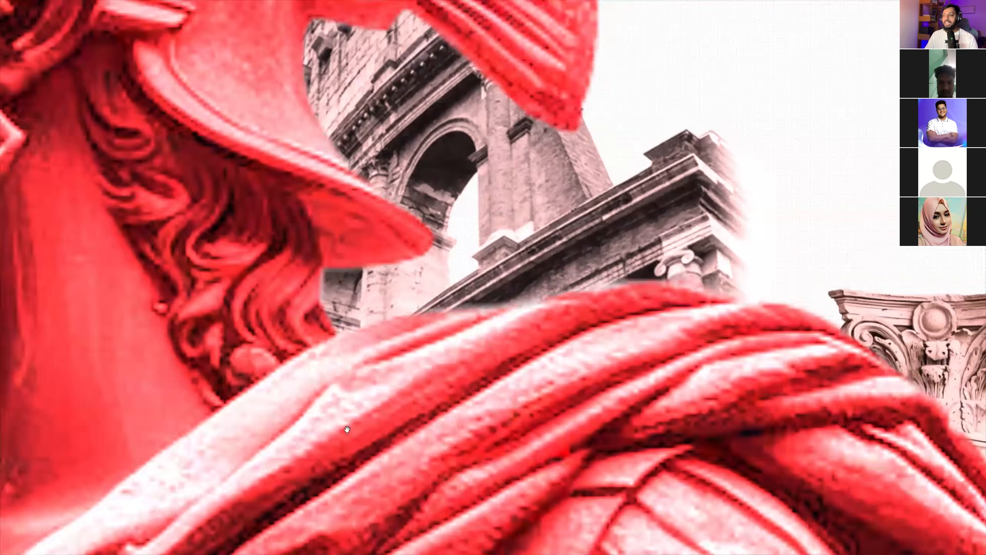
pyautogui.press('space')
pyautogui.moveTo(362, 406); pyautogui.dragTo(260, 415)
pyautogui.press('space')
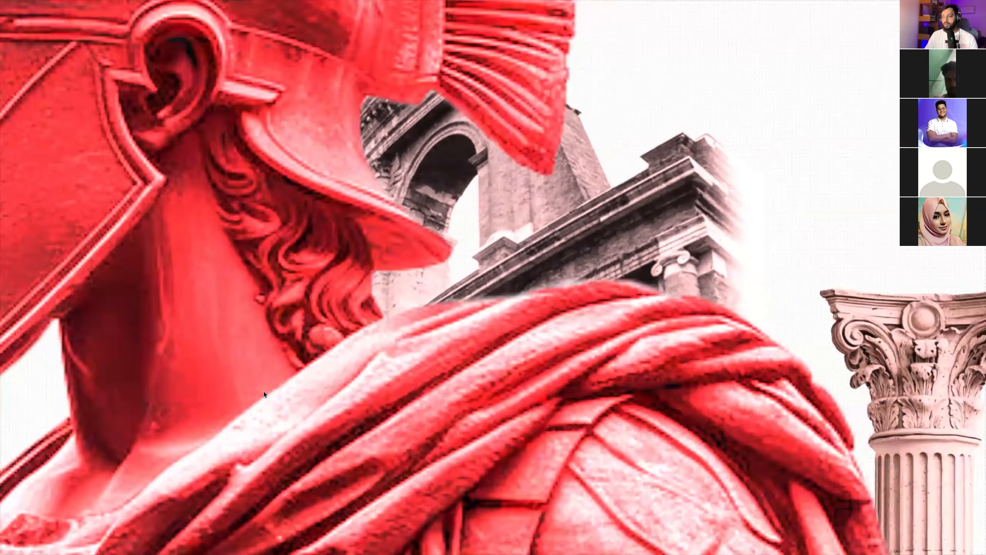
# Stop the preview and show the Position keyframes of Null 2 in the Graph Editor
pyautogui.press('space')
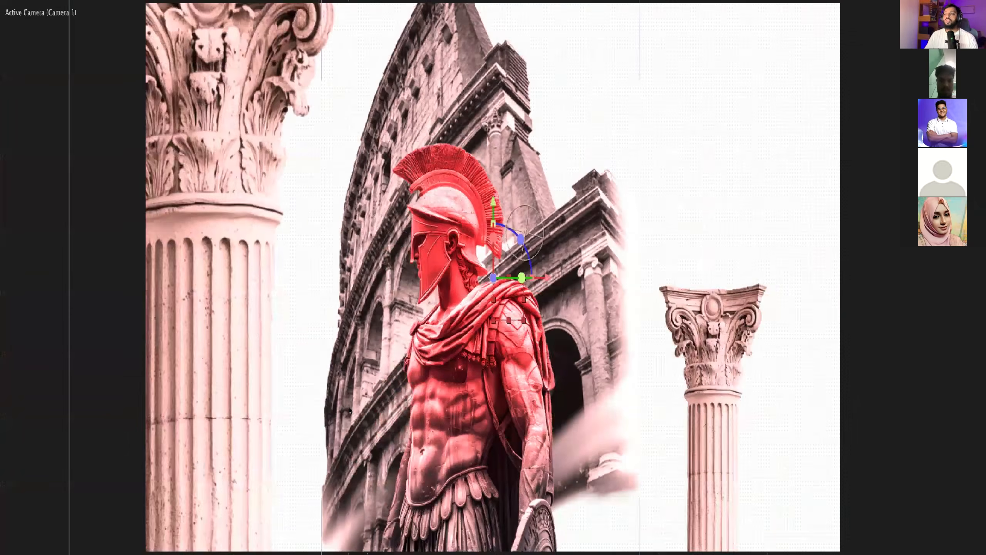
pyautogui.moveTo(358, 408); pyautogui.dragTo(268, 404)
pyautogui.click(263, 382)
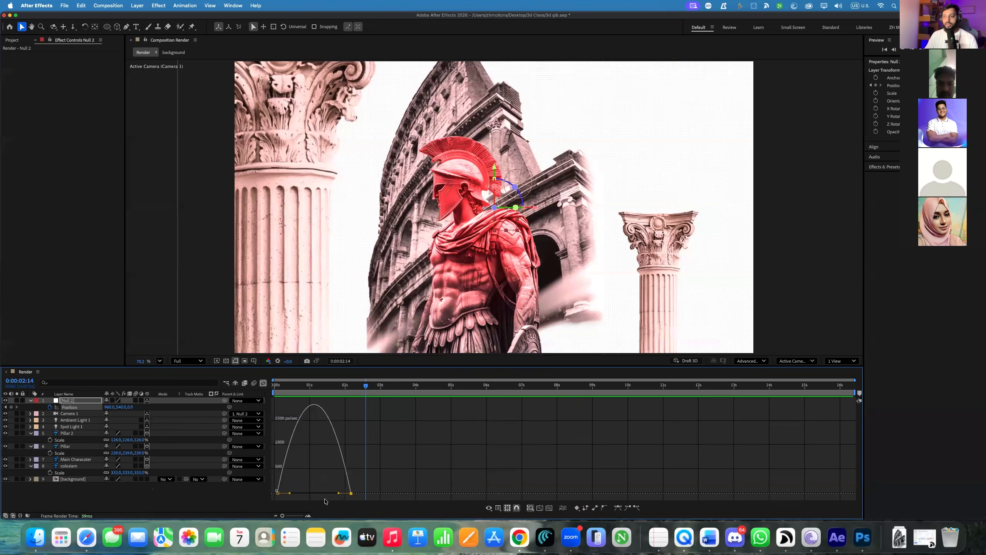
# Switch the graph display for Null 2's Position to the value graph
pyautogui.rightClick(411, 447)
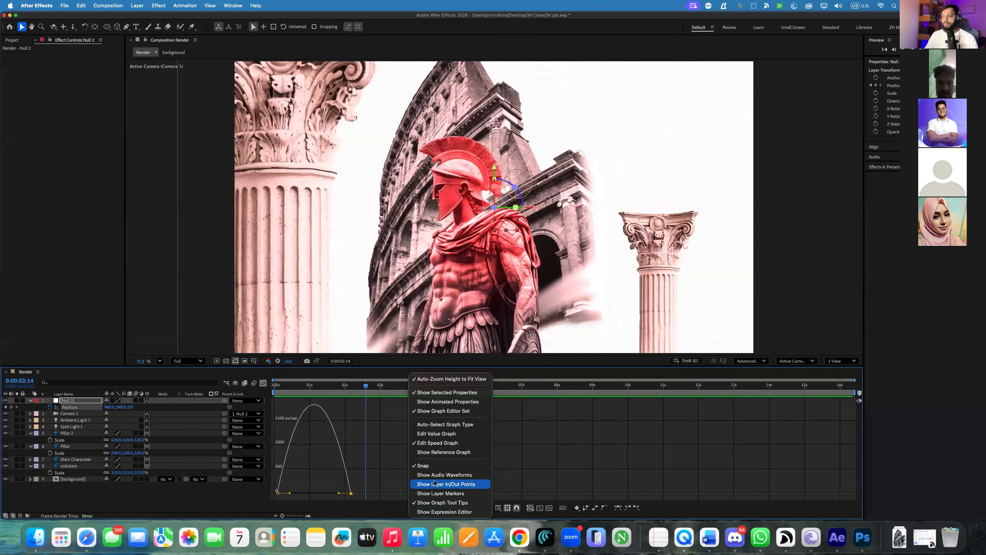
pyautogui.click(438, 444)
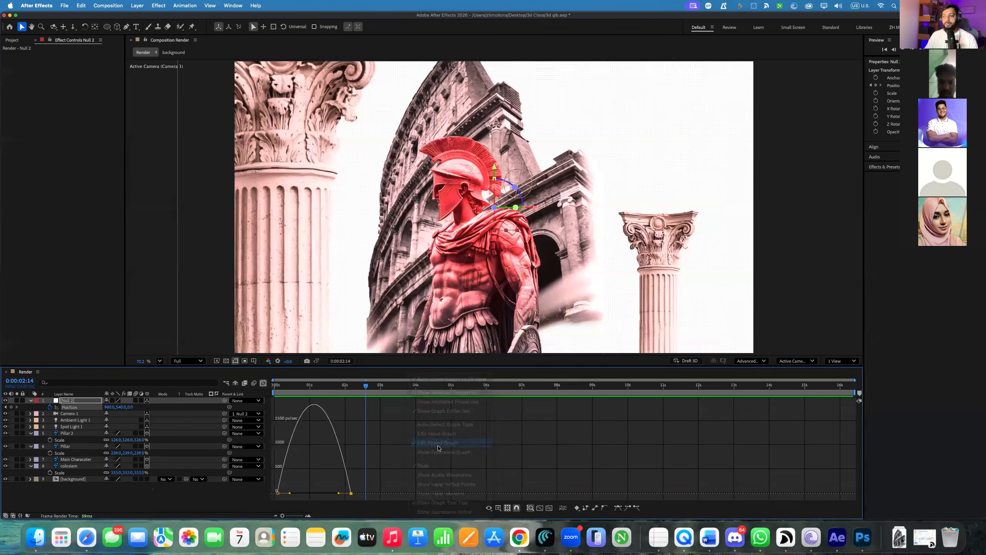
pyautogui.rightClick(379, 451)
pyautogui.click(398, 434)
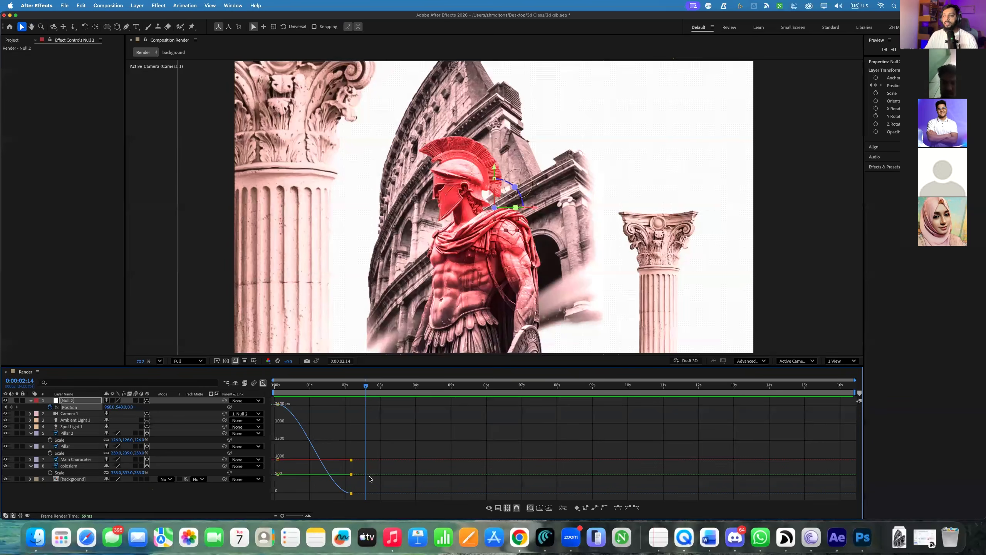
# Undo a trial shift of Null 2's first Position keyframe in the value graph and return to the speed graph
pyautogui.moveTo(343, 394); pyautogui.dragTo(291, 405)
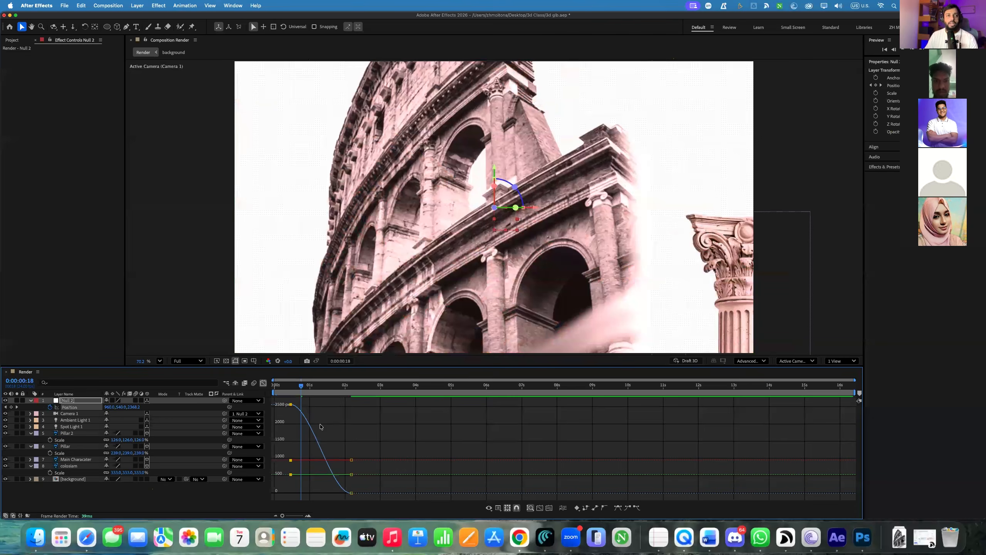
pyautogui.press('super+z')
pyautogui.rightClick(319, 421)
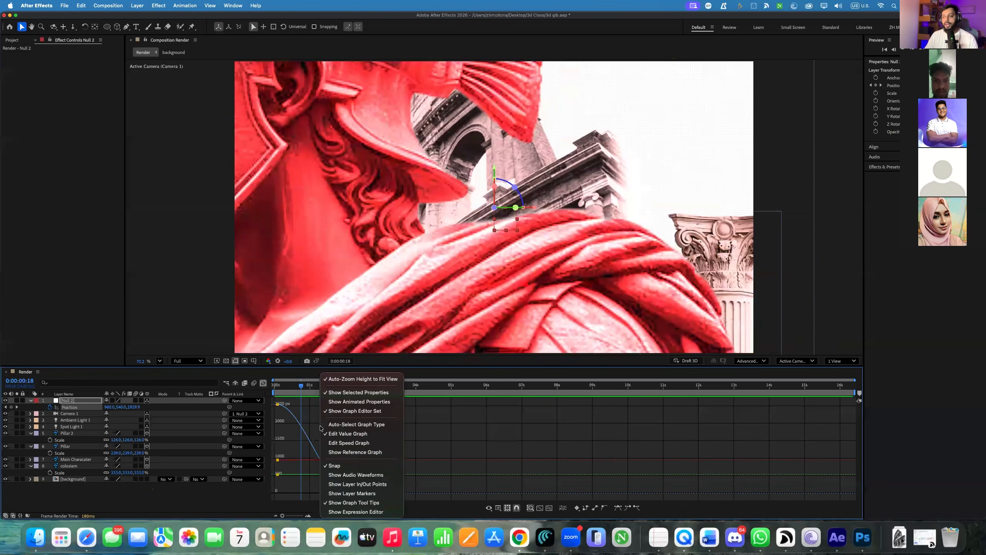
pyautogui.click(327, 443)
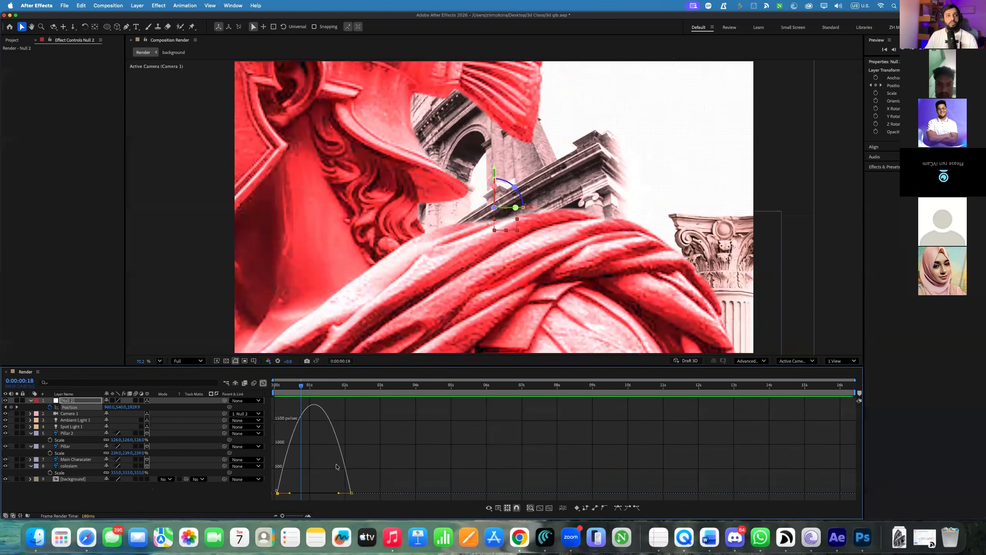
# Reshape Null 2's position speed curve so it peaks early and eases out slowly, and preview the camera move from the start
pyautogui.moveTo(383, 498); pyautogui.dragTo(329, 488)
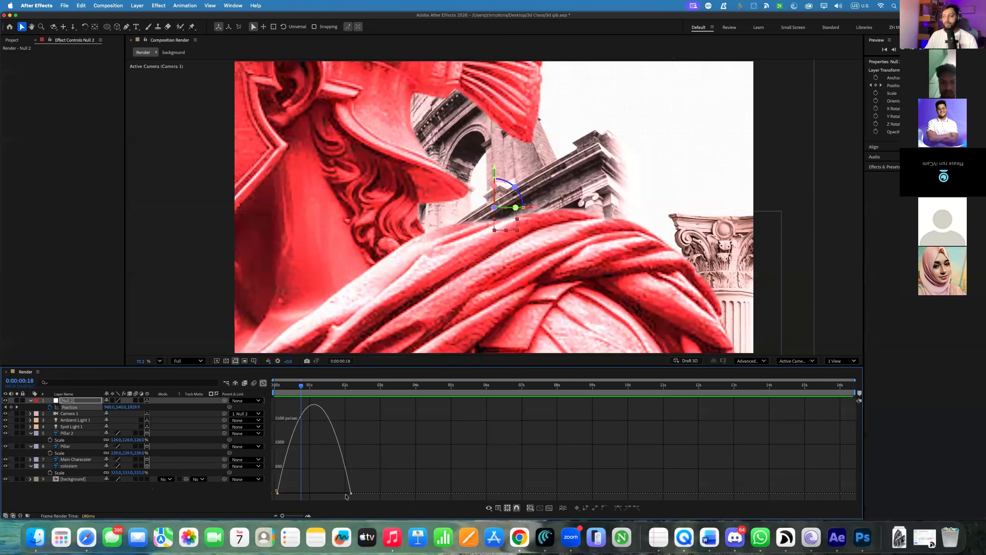
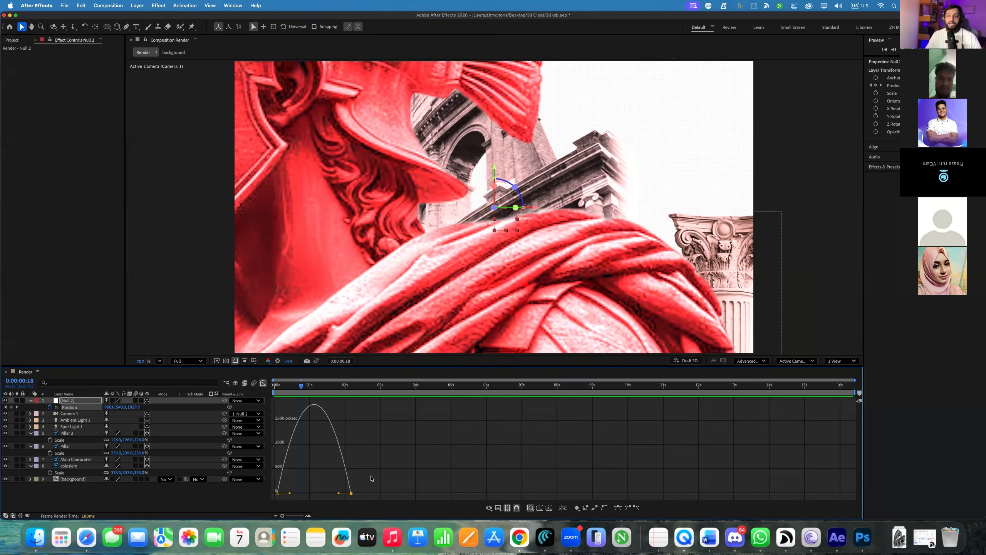
pyautogui.moveTo(381, 461); pyautogui.dragTo(313, 492)
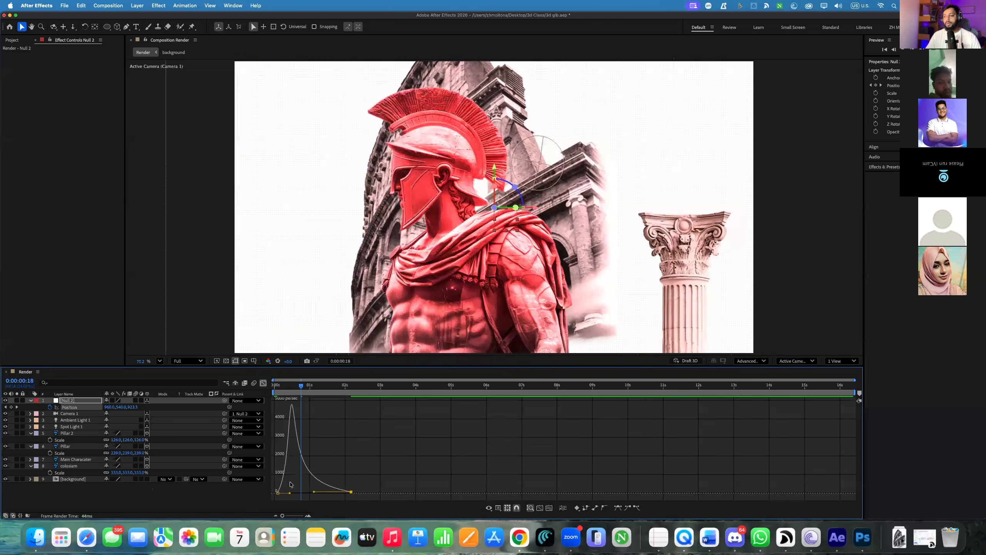
pyautogui.moveTo(300, 385); pyautogui.dragTo(273, 391)
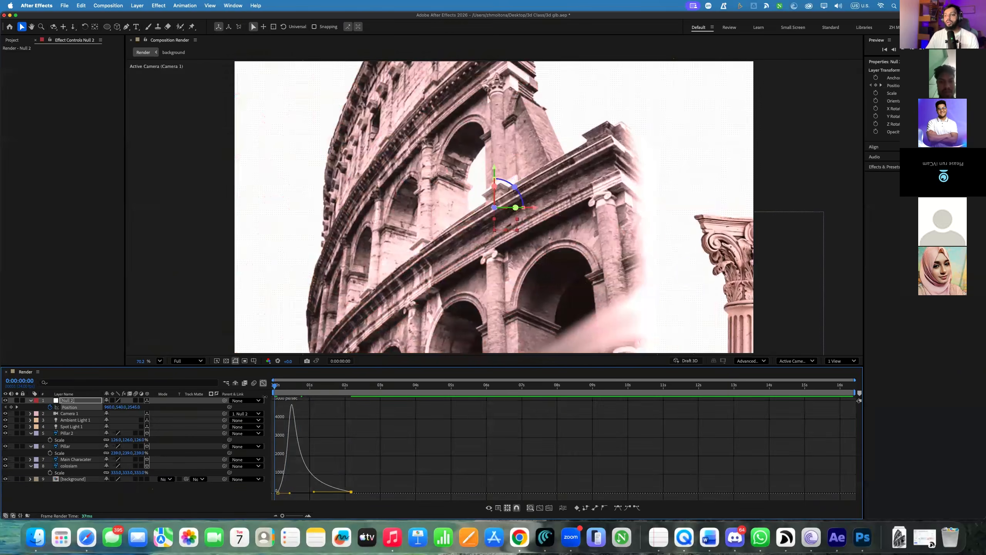
pyautogui.press('space')
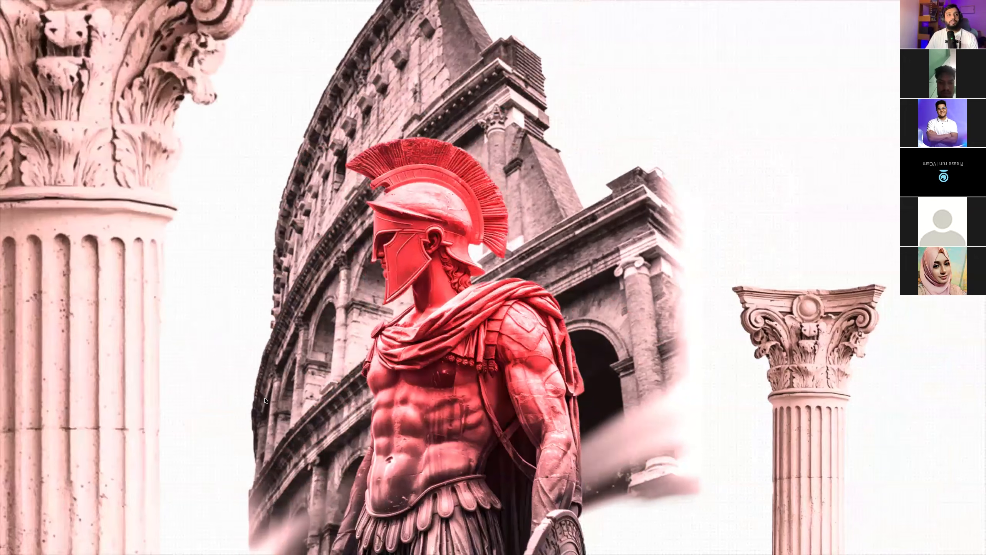
pyautogui.press('space')
pyautogui.moveTo(353, 387); pyautogui.dragTo(271, 398)
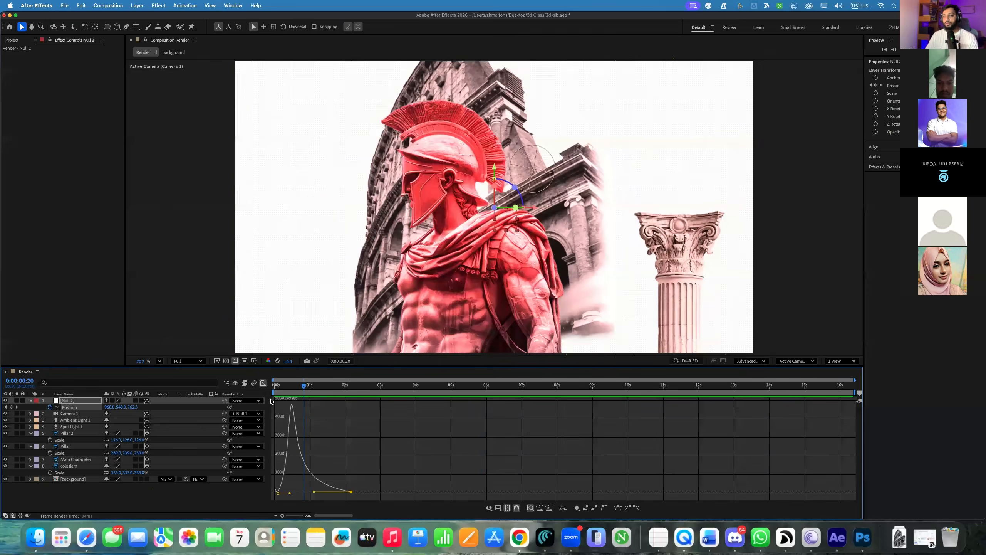
pyautogui.press('space')
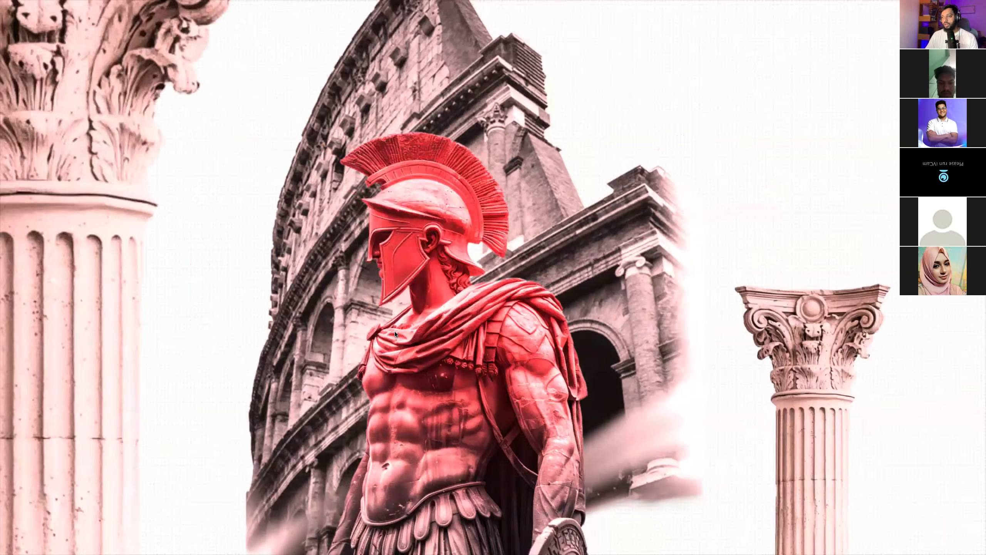
pyautogui.press('space')
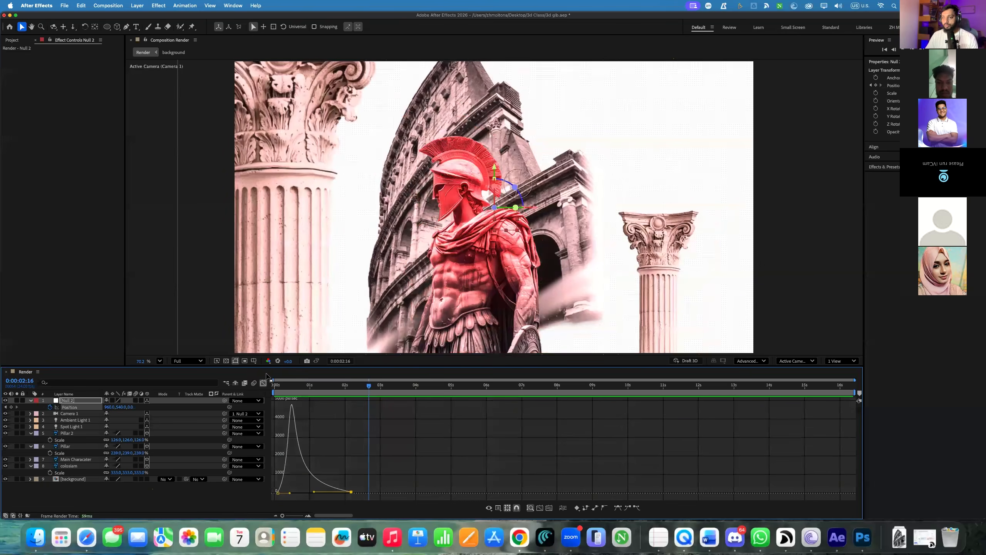
# Move Null 2's last position keyframe to about 4 seconds and preview the slower camera move from the start
pyautogui.moveTo(352, 407); pyautogui.dragTo(412, 407)
pyautogui.press('Home')
pyautogui.press('space')
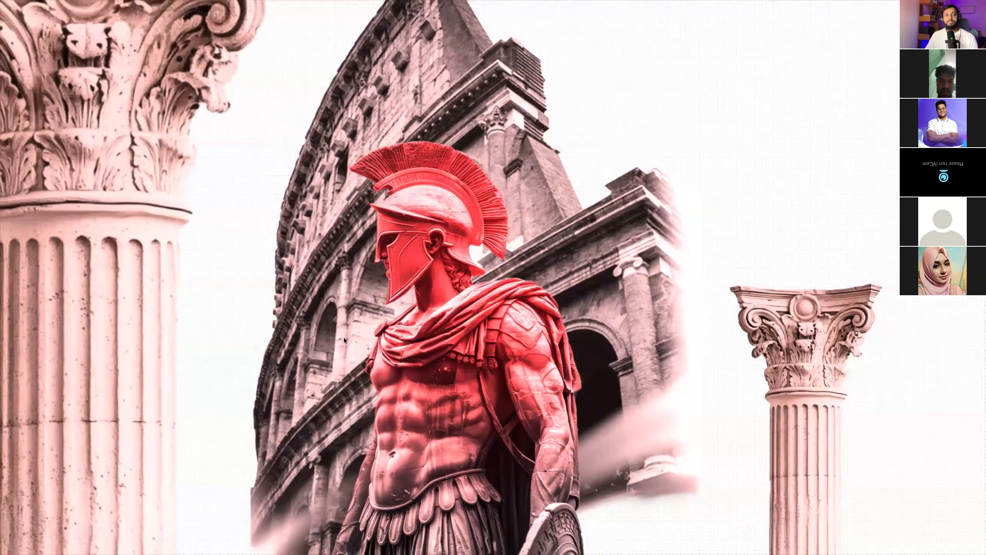
pyautogui.press('space')
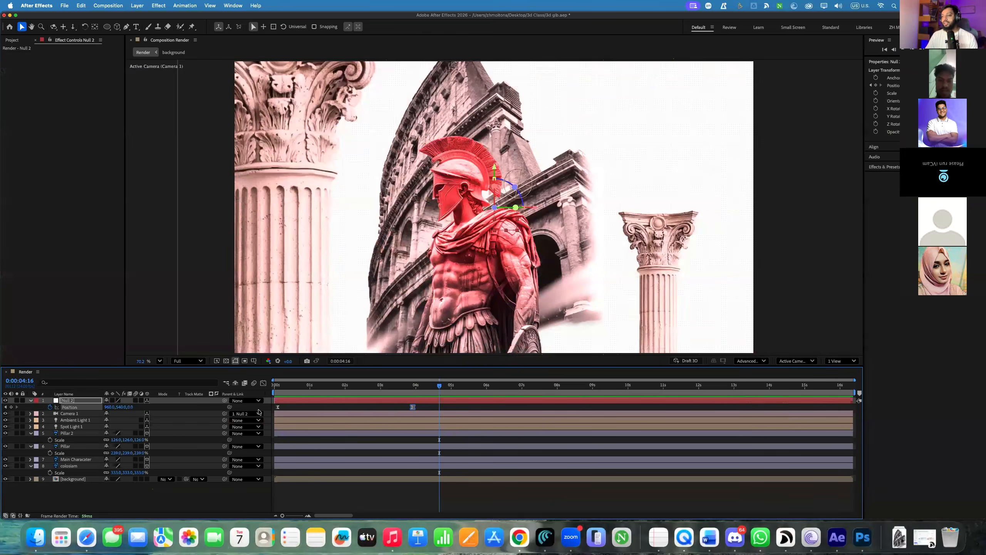
pyautogui.press('space')
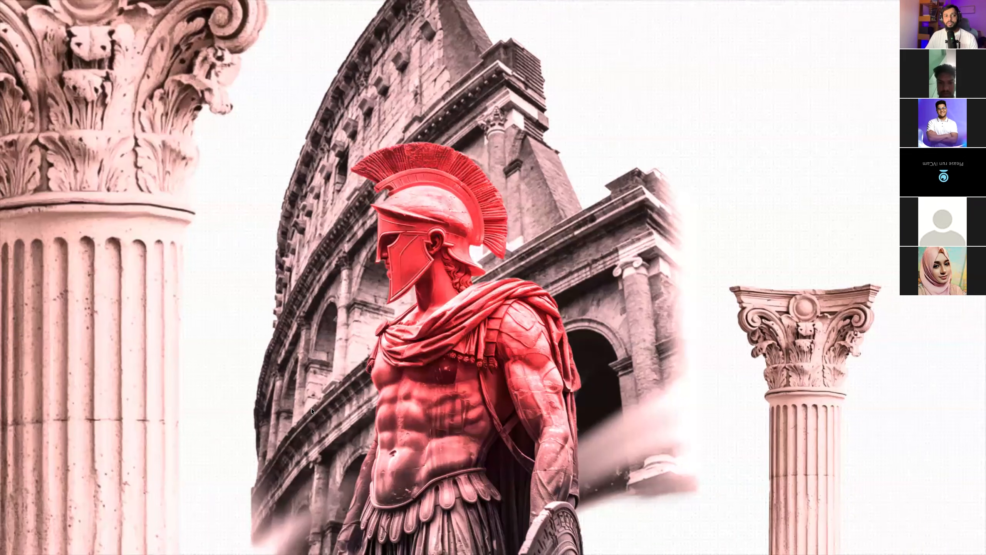
pyautogui.press('space')
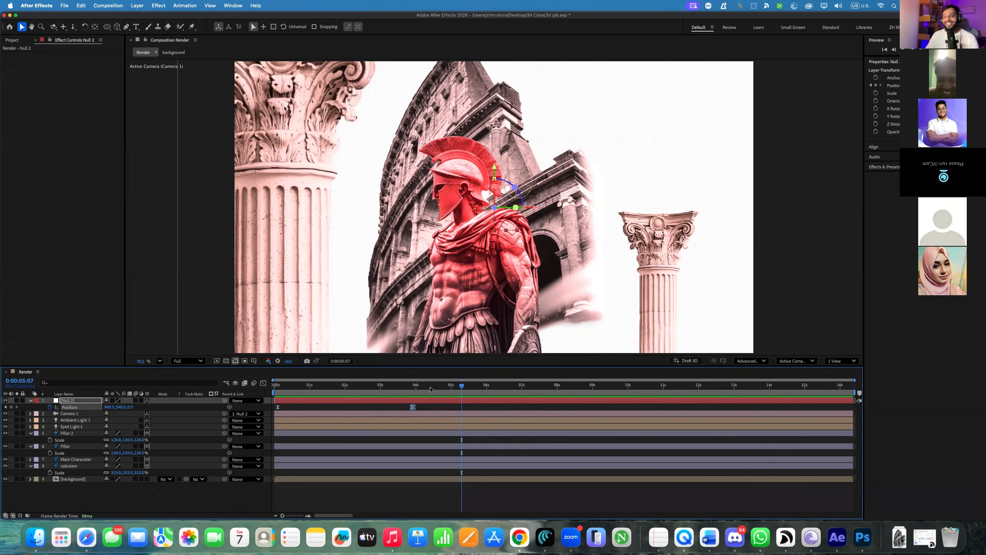
# Replay the camera move twice from the first frame to check its timing and easing
pyautogui.press('Home')
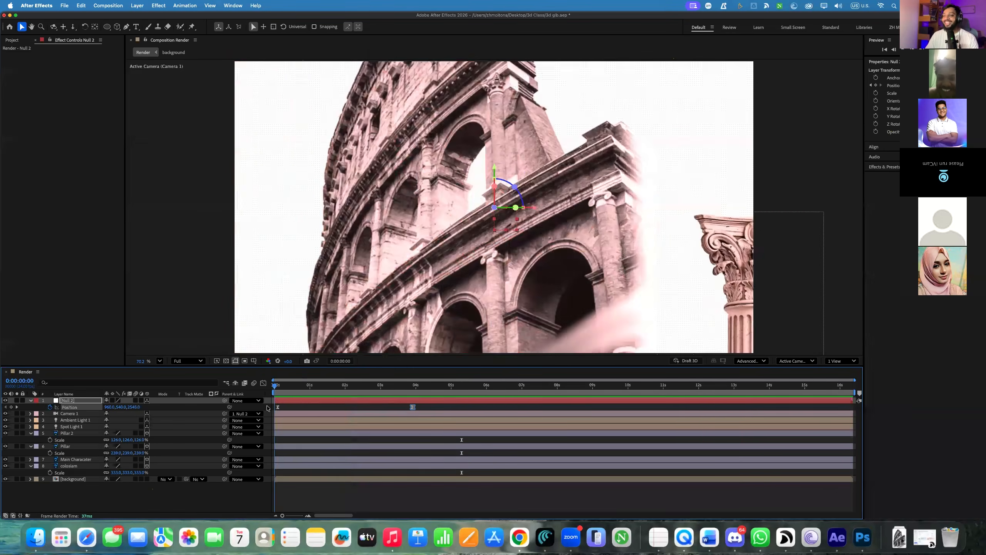
pyautogui.press('space')
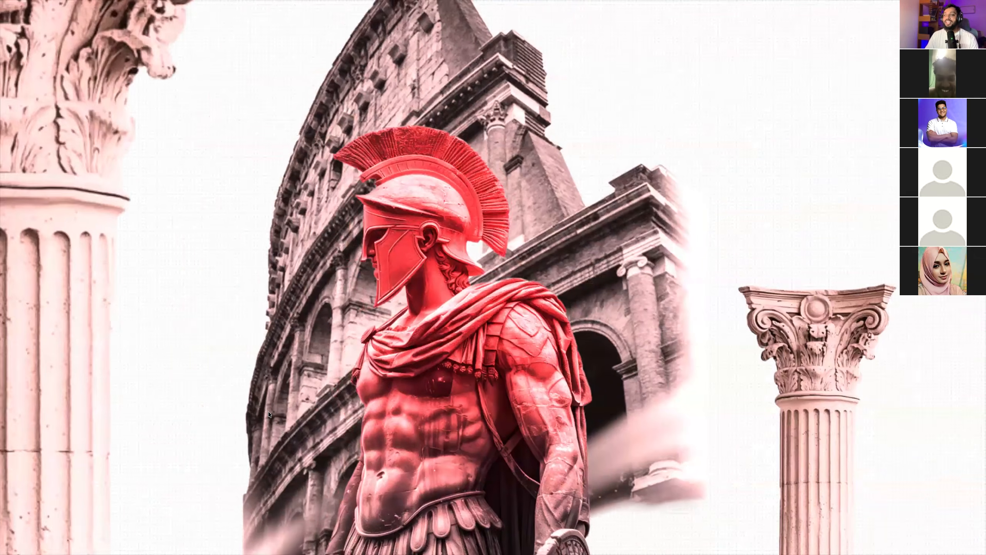
pyautogui.press('space')
pyautogui.press('Home')
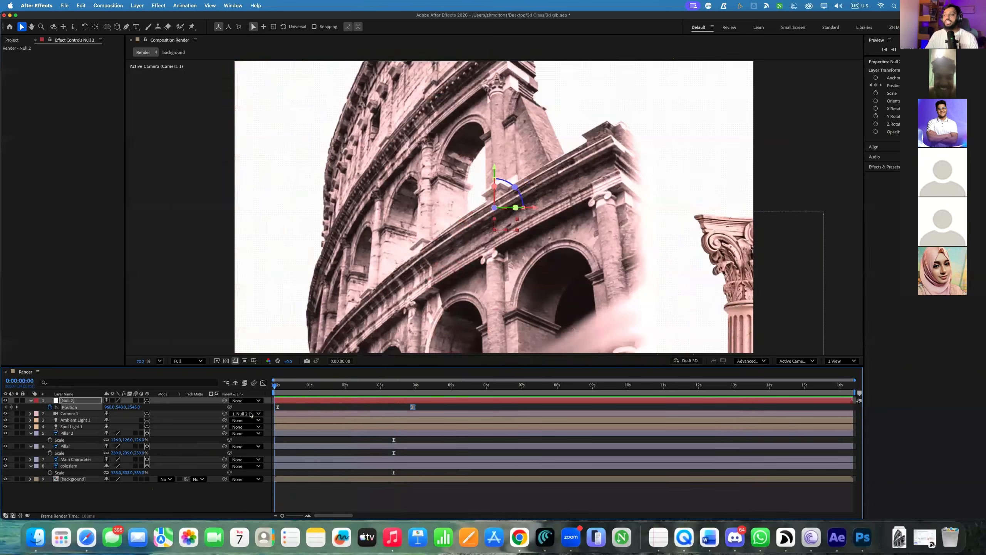
pyautogui.press('space')
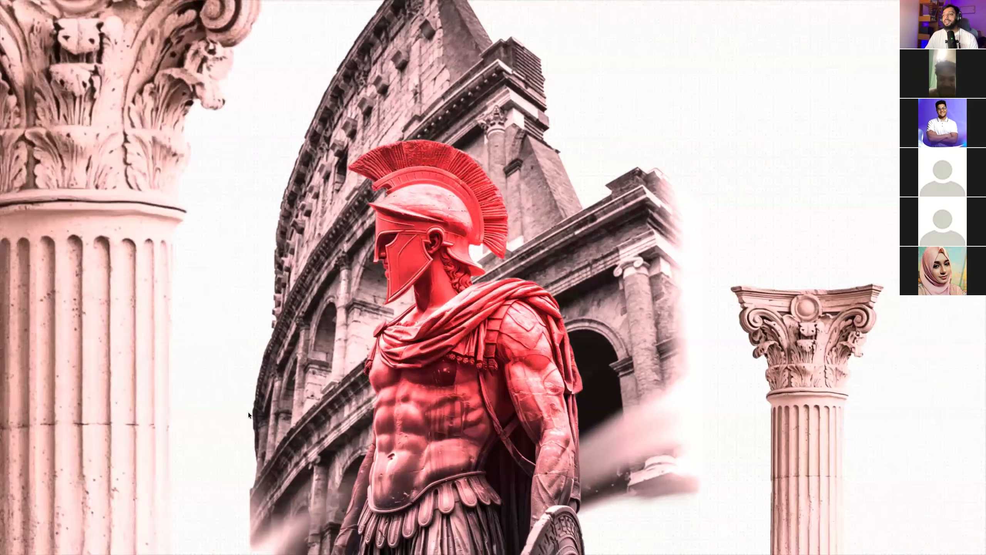
pyautogui.press('space')
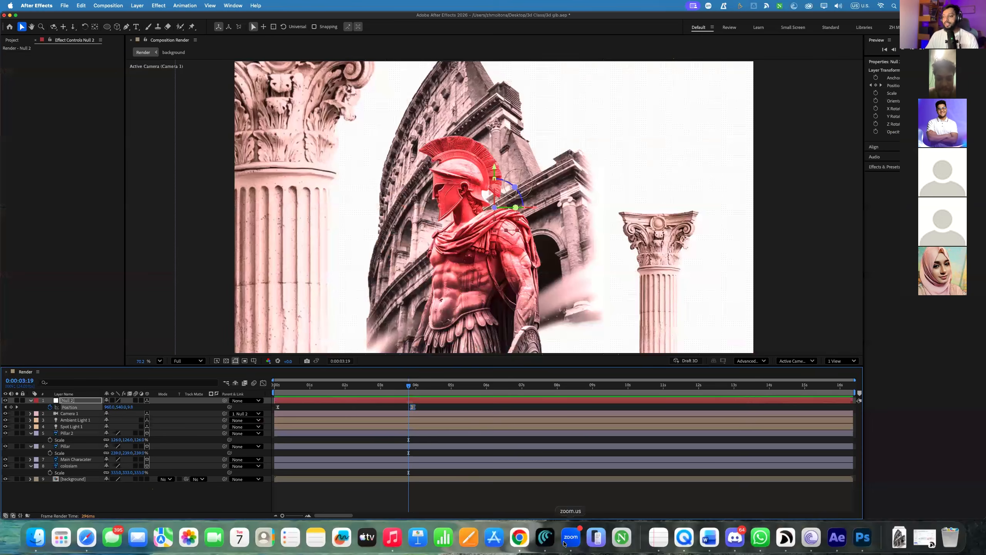
# Switch to Chrome, search for lorem ipsum in a new tab and open the lipsum.com site
pyautogui.click(520, 537)
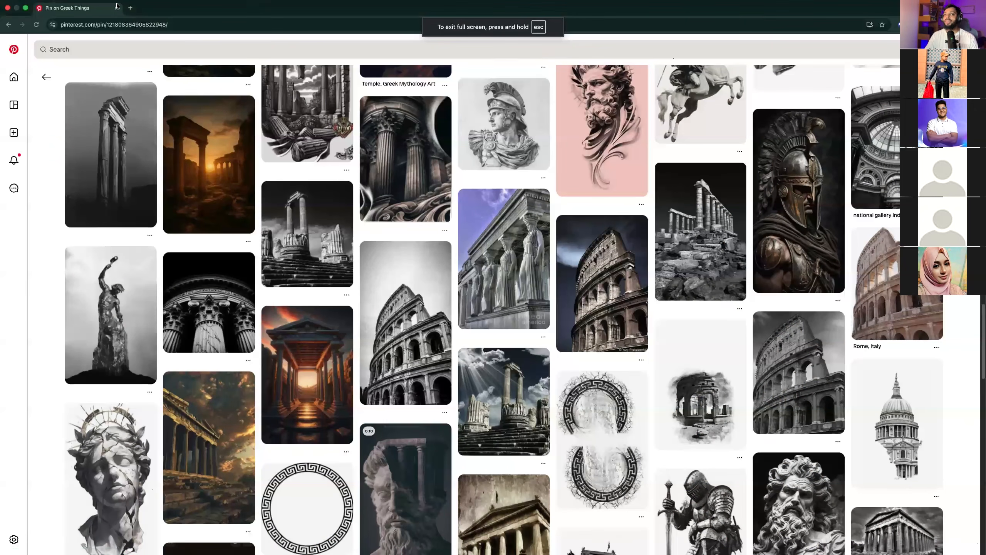
pyautogui.click(130, 8)
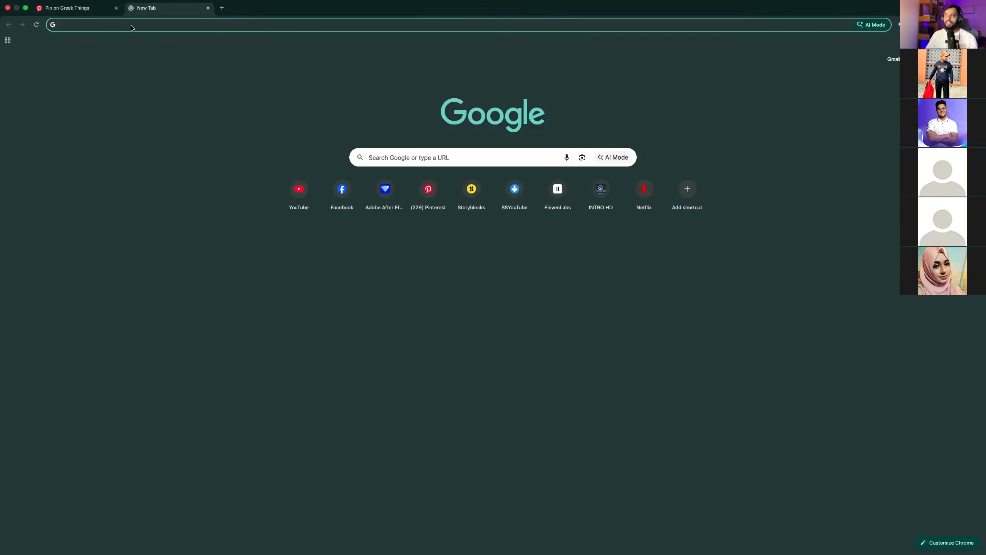
pyautogui.write('lorem')
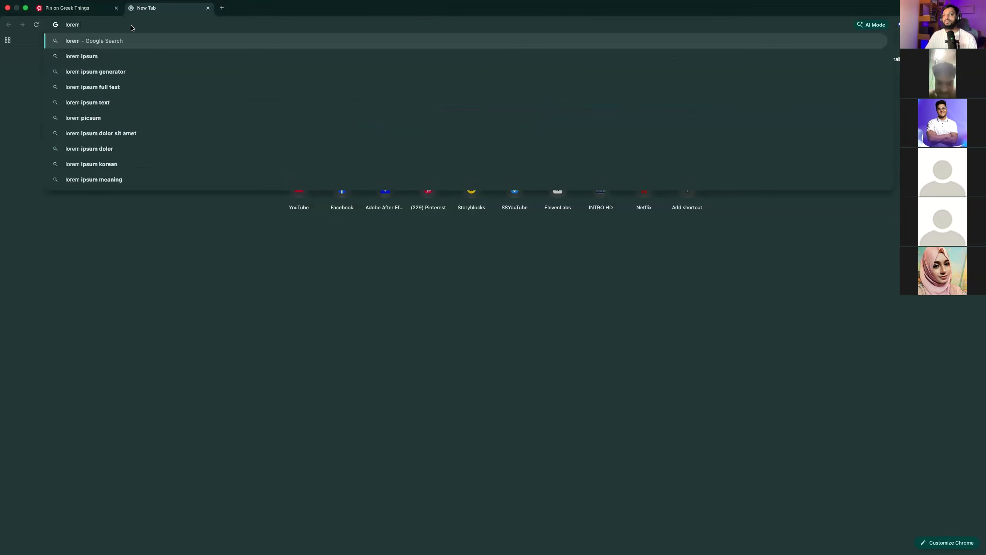
pyautogui.click(90, 56)
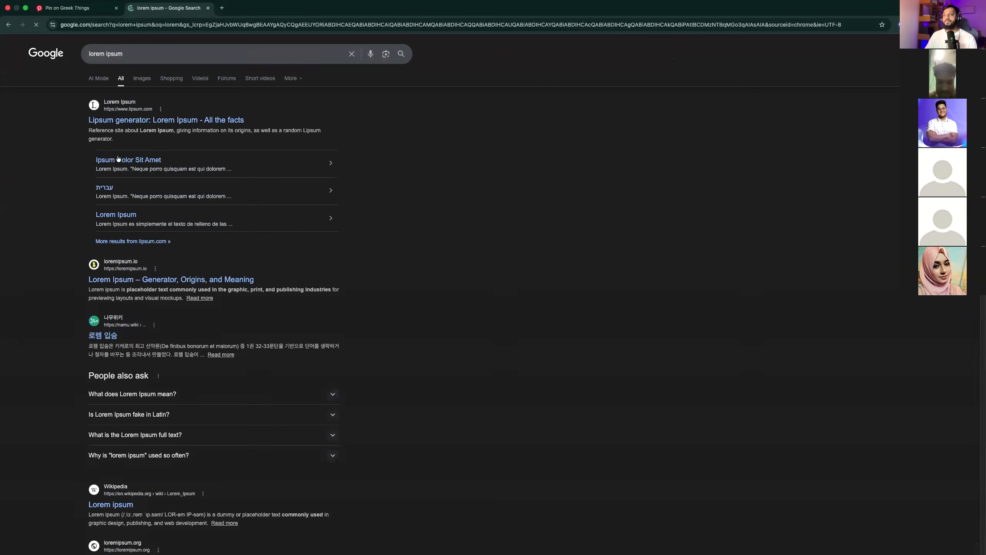
pyautogui.click(105, 122)
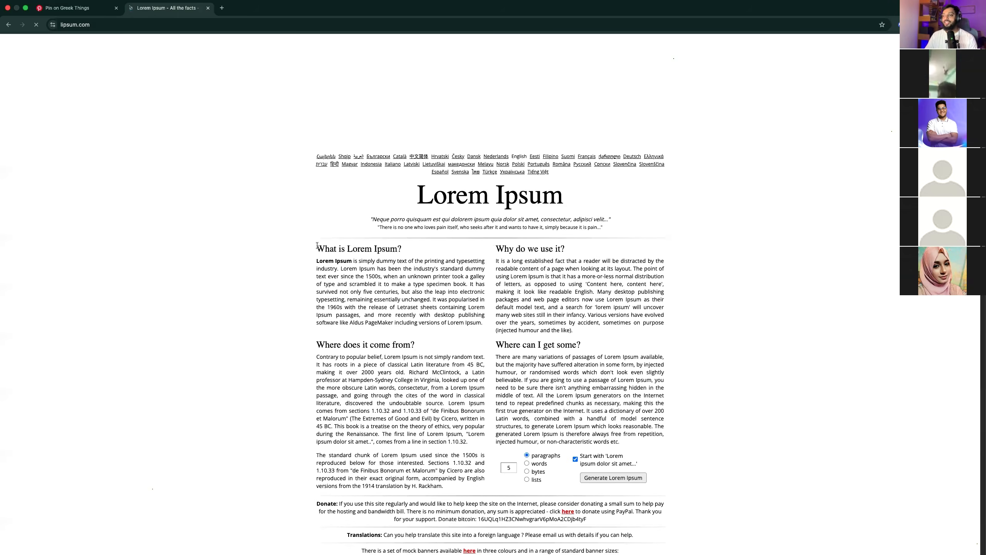
# Copy the "What is Lorem Ipsum?" heading with its paragraph and switch back to After Effects
pyautogui.moveTo(316, 245); pyautogui.dragTo(483, 323)
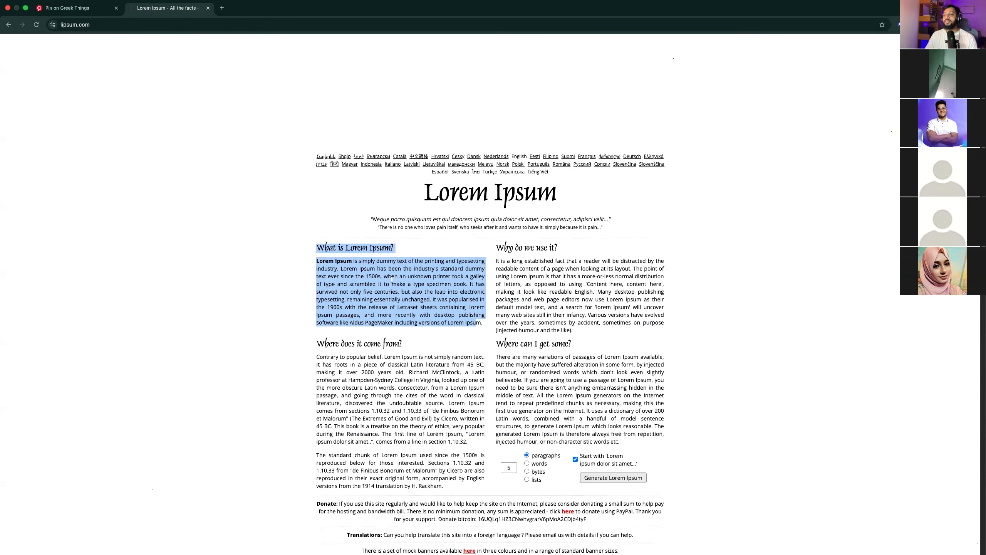
pyautogui.rightClick(384, 269)
pyautogui.click(405, 289)
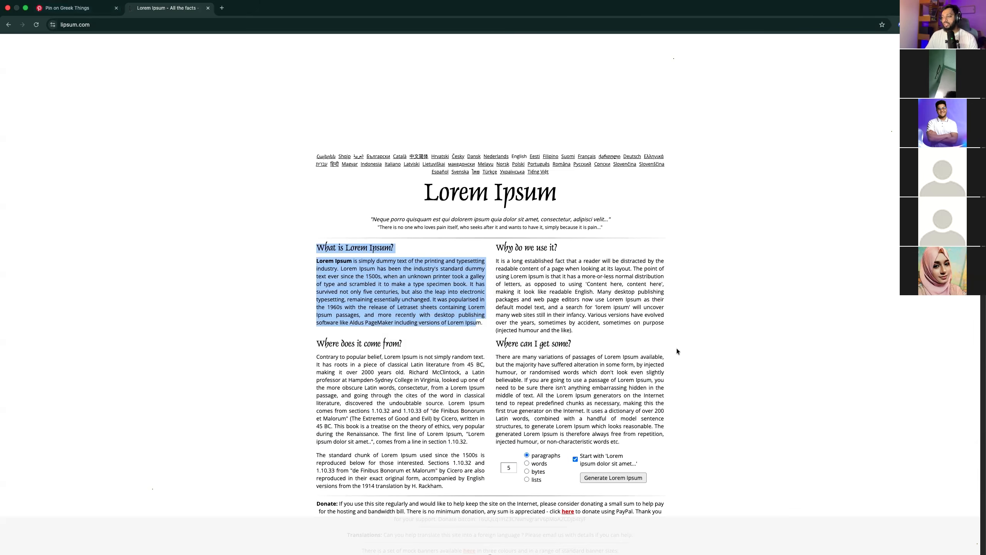
pyautogui.moveTo(687, 551)
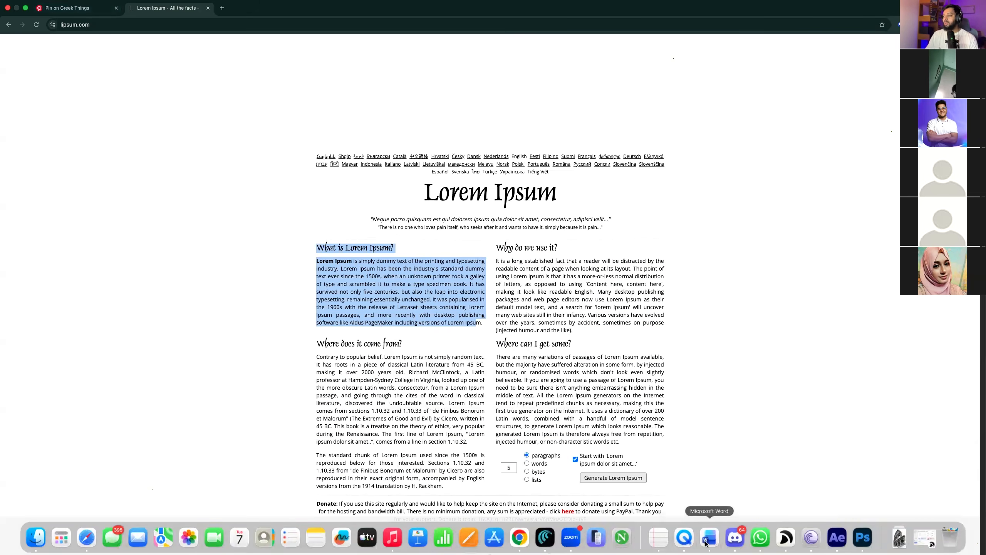
pyautogui.click(848, 541)
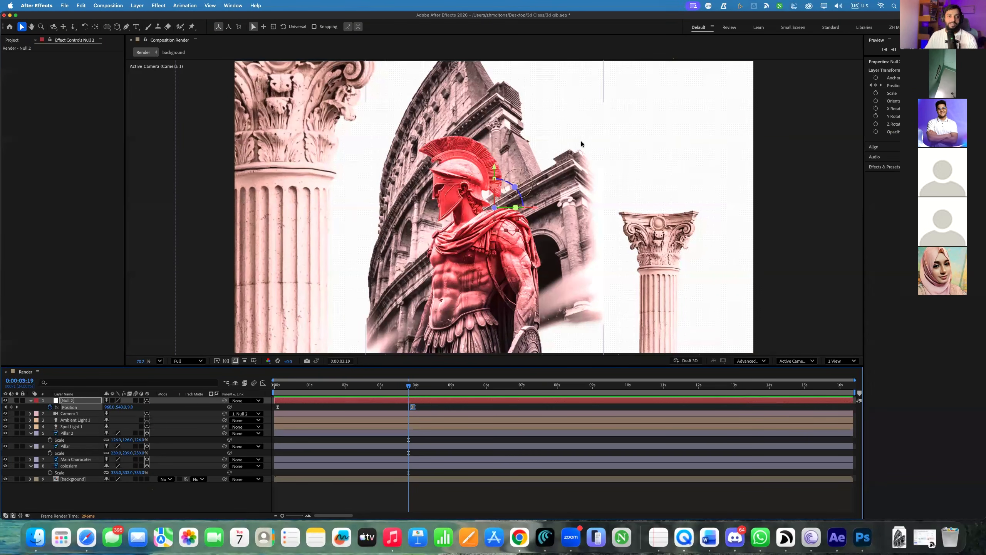
# Create a paragraph text box in the empty area above the small pillar and paste the copied lorem ipsum text
pyautogui.click(656, 248)
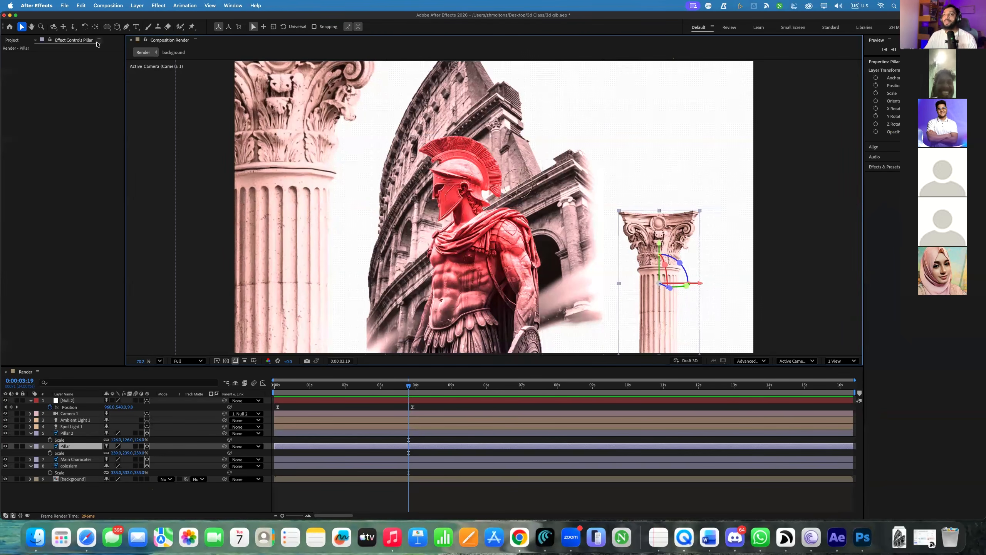
pyautogui.click(136, 27)
pyautogui.moveTo(549, 95); pyautogui.dragTo(750, 175)
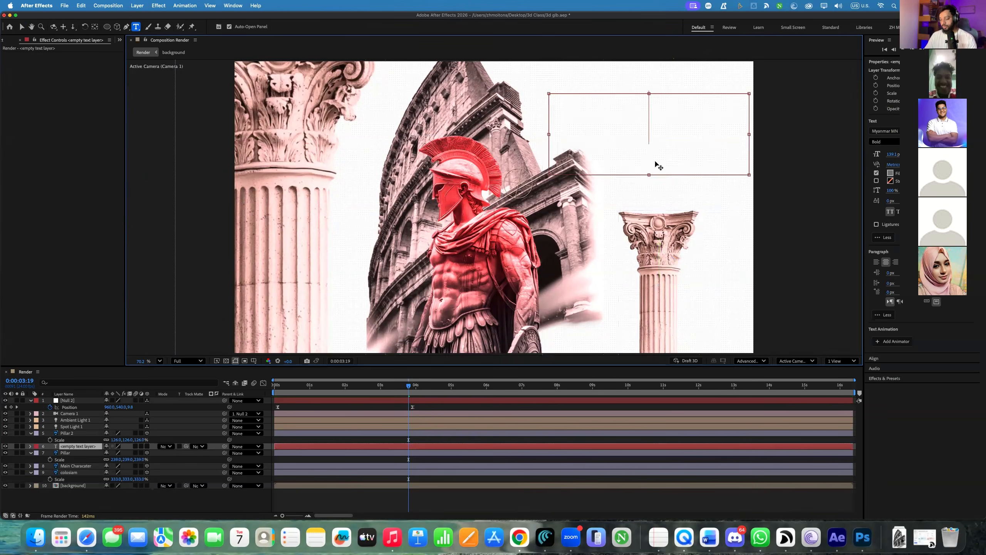
pyautogui.press('super+v')
# Reduce the font size of all the pasted text to about 15 px so it fits inside its box
pyautogui.press('super+a')
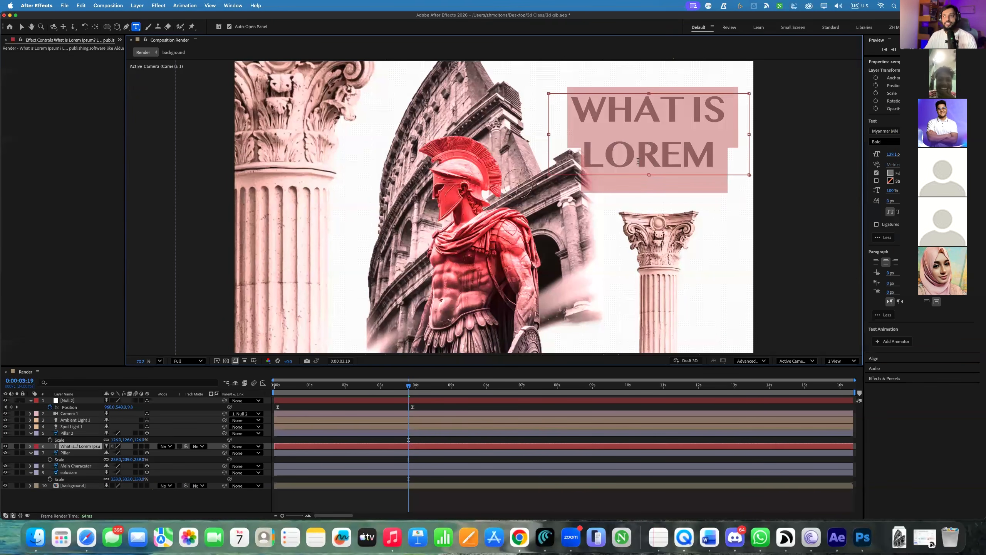
pyautogui.moveTo(893, 154); pyautogui.dragTo(859, 156)
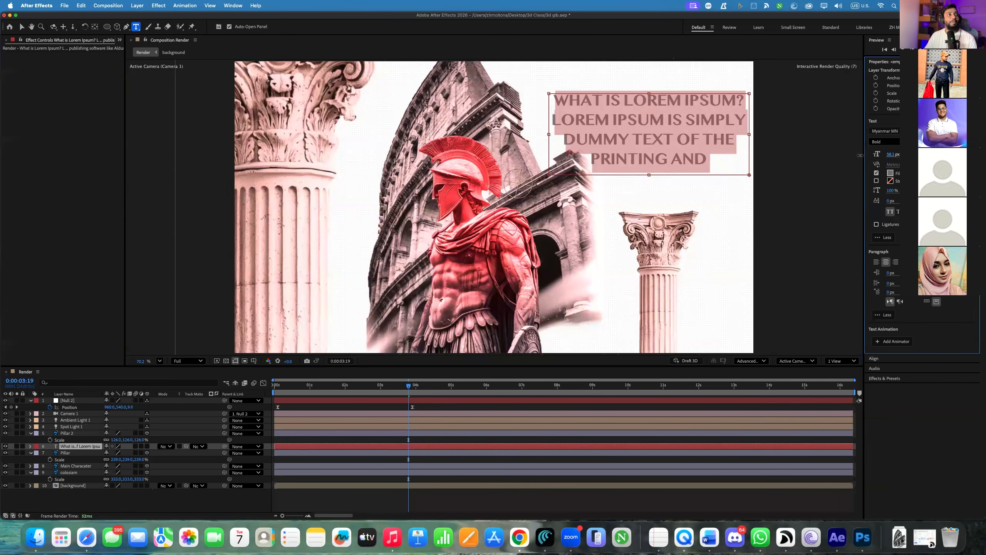
pyautogui.moveTo(860, 156); pyautogui.dragTo(847, 156)
pyautogui.moveTo(845, 156); pyautogui.dragTo(842, 156)
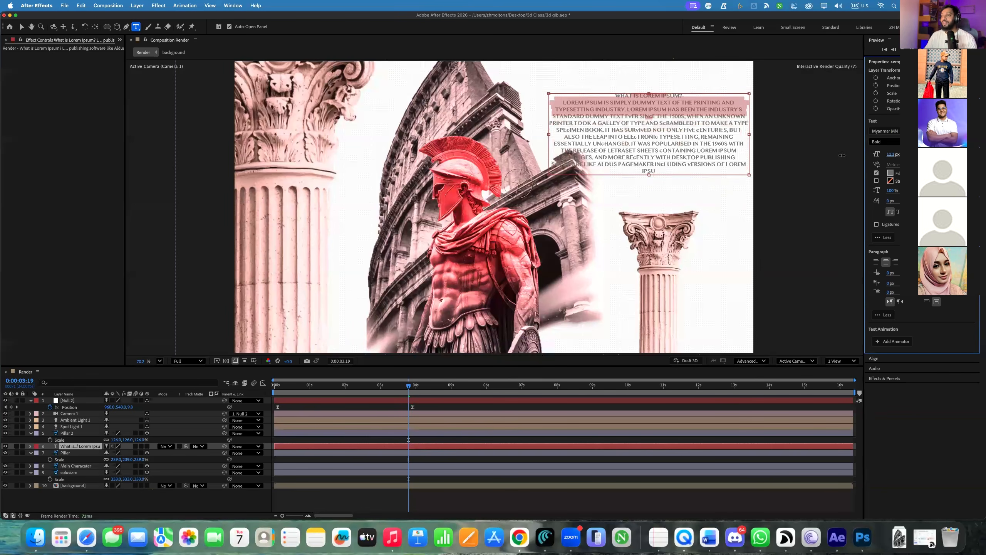
# Left-align all of the lorem ipsum text in the text box
pyautogui.click(674, 112)
pyautogui.moveTo(678, 100); pyautogui.dragTo(608, 91)
pyautogui.click(633, 96)
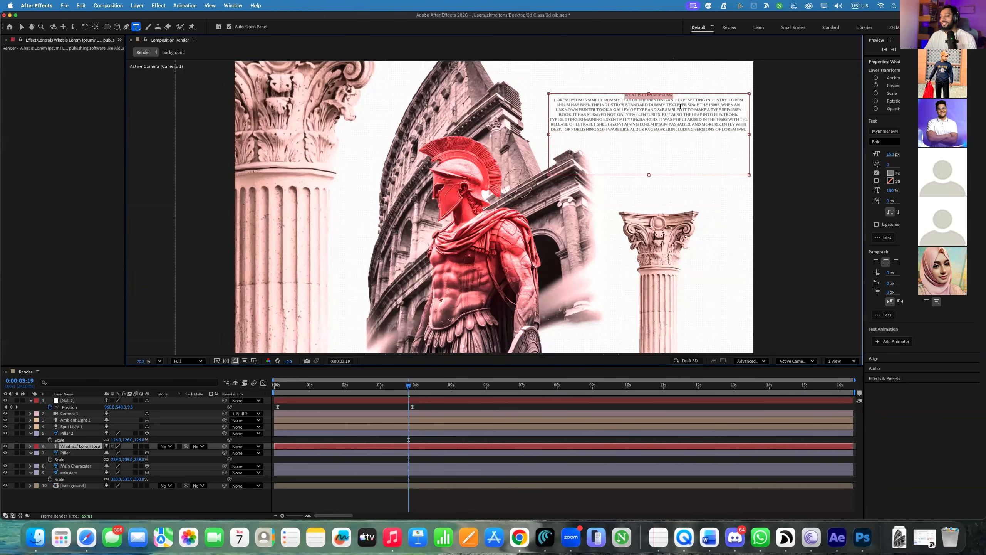
pyautogui.press('super+a')
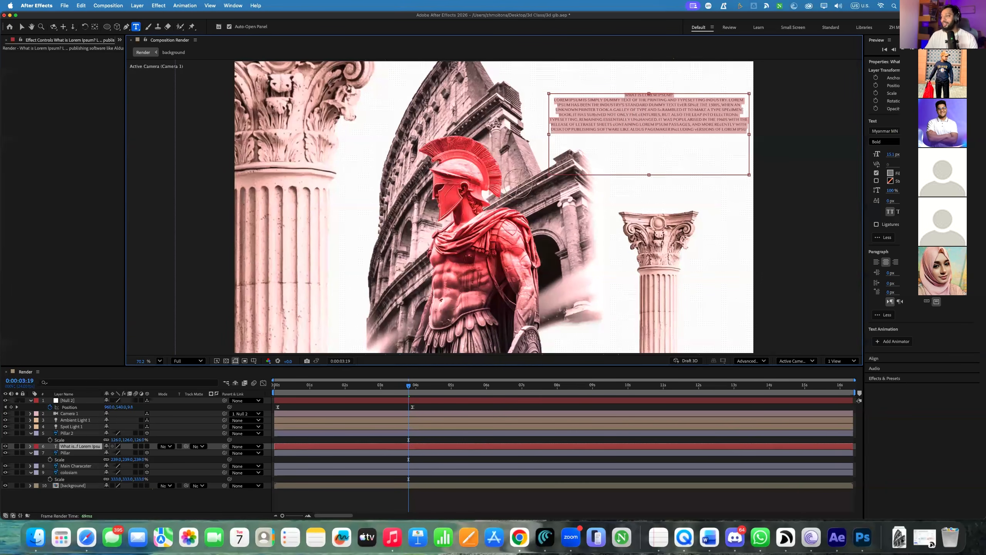
pyautogui.click(874, 262)
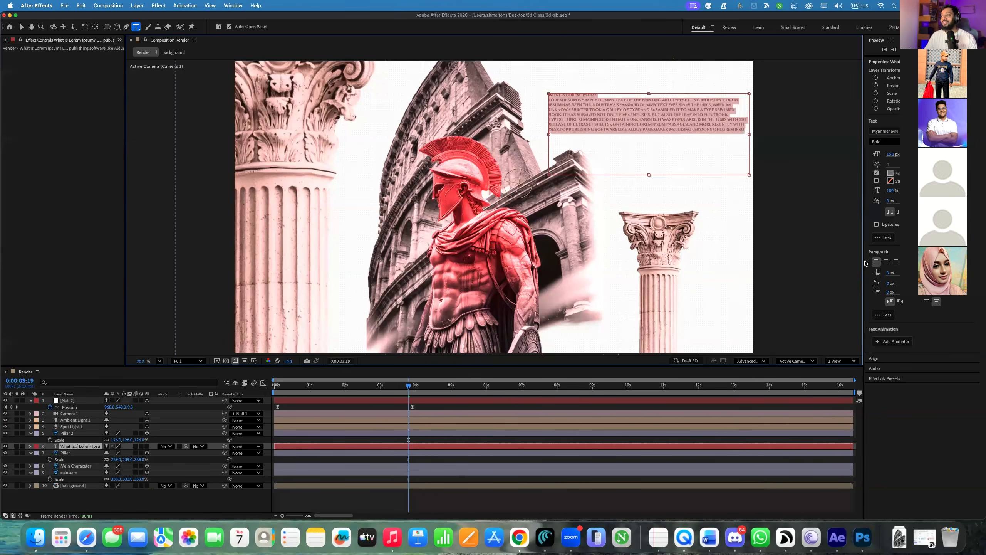
# Enlarge the "What is Lorem Ipsum?" heading until it spans nearly the full width of the text box
pyautogui.click(610, 105)
pyautogui.moveTo(602, 95); pyautogui.dragTo(559, 91)
pyautogui.click(566, 92)
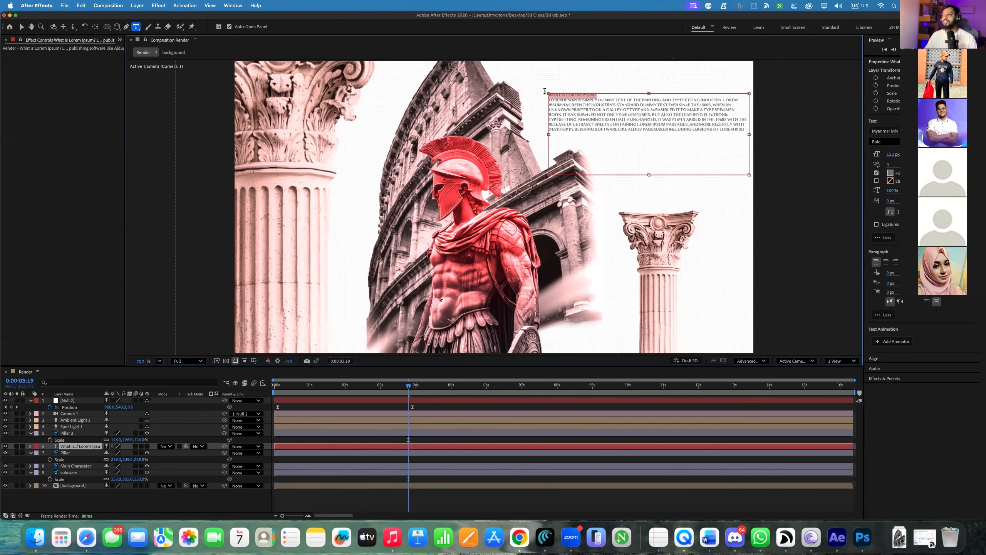
pyautogui.moveTo(891, 155); pyautogui.dragTo(909, 154)
pyautogui.click(570, 138)
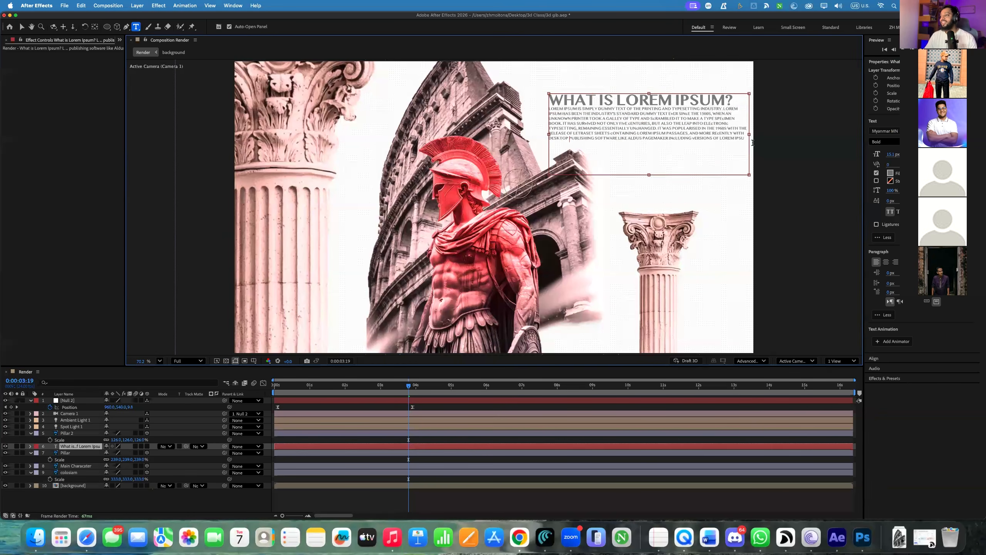
# Change the font of the paragraph below the heading to Poppins Italic
pyautogui.moveTo(748, 139); pyautogui.dragTo(550, 108)
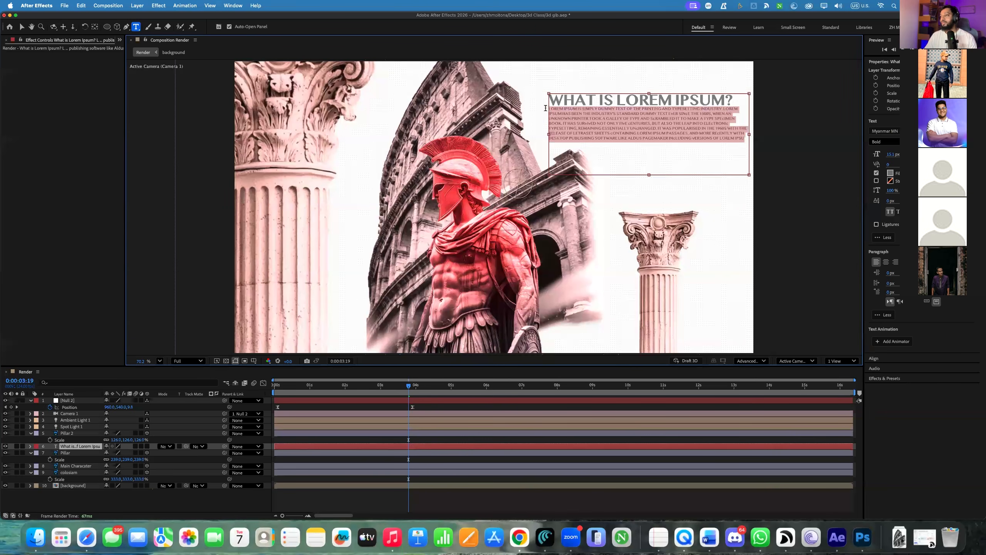
pyautogui.click(885, 131)
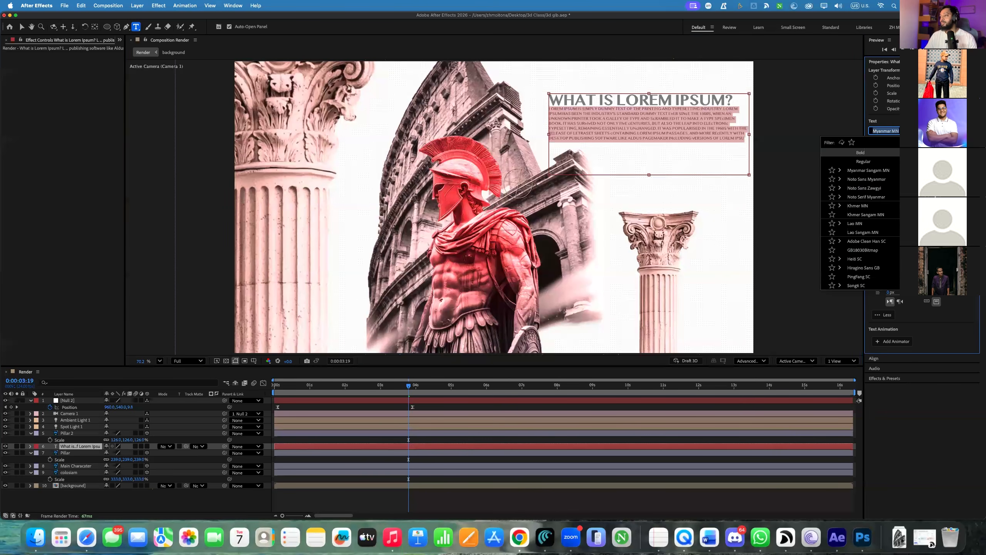
pyautogui.scroll(5, 860, 219)
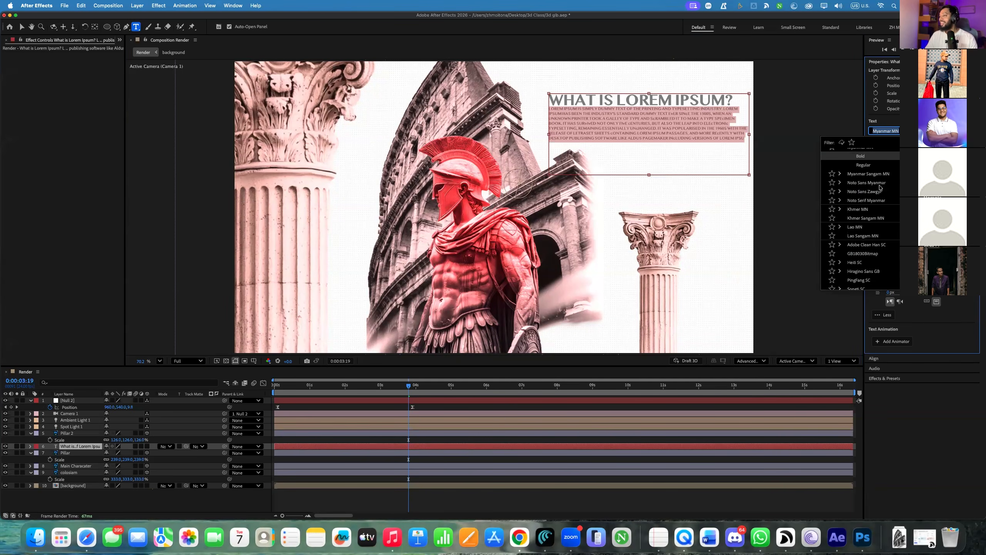
pyautogui.scroll(10, 860, 219)
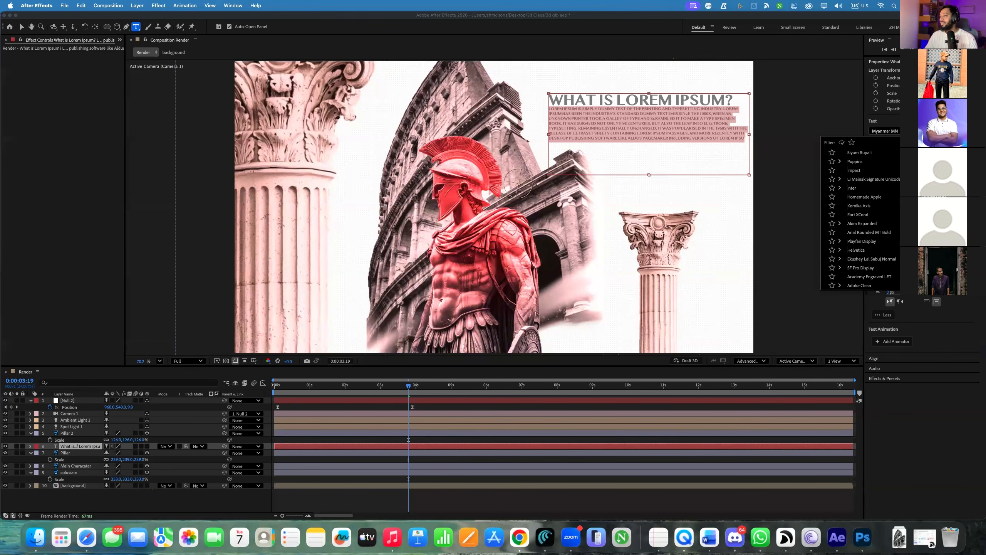
pyautogui.click(854, 170)
pyautogui.click(892, 131)
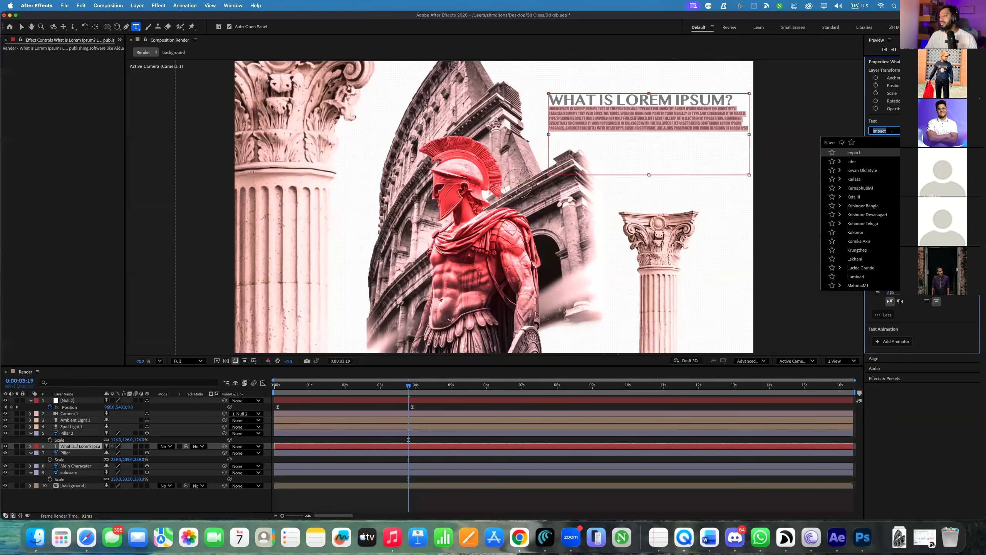
pyautogui.write('pop')
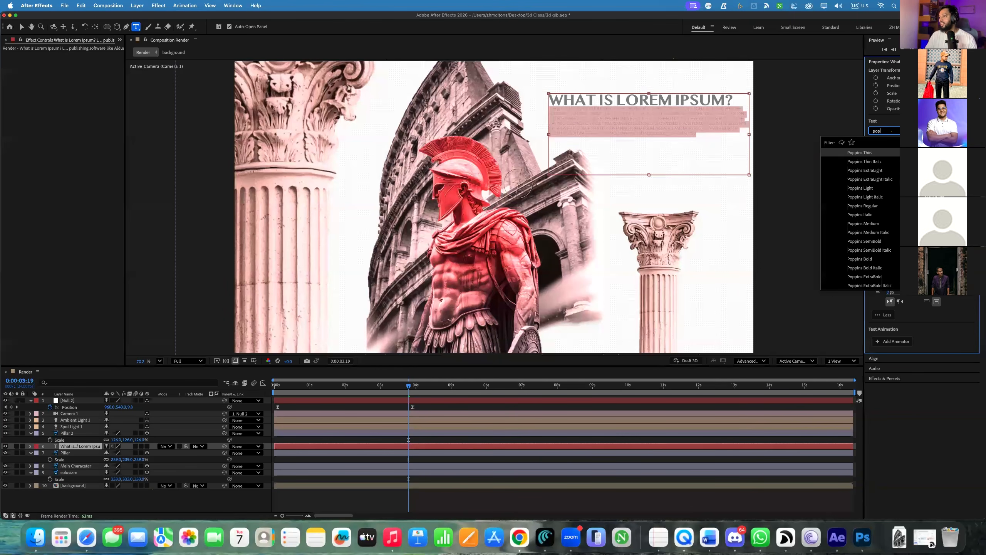
pyautogui.write('i')
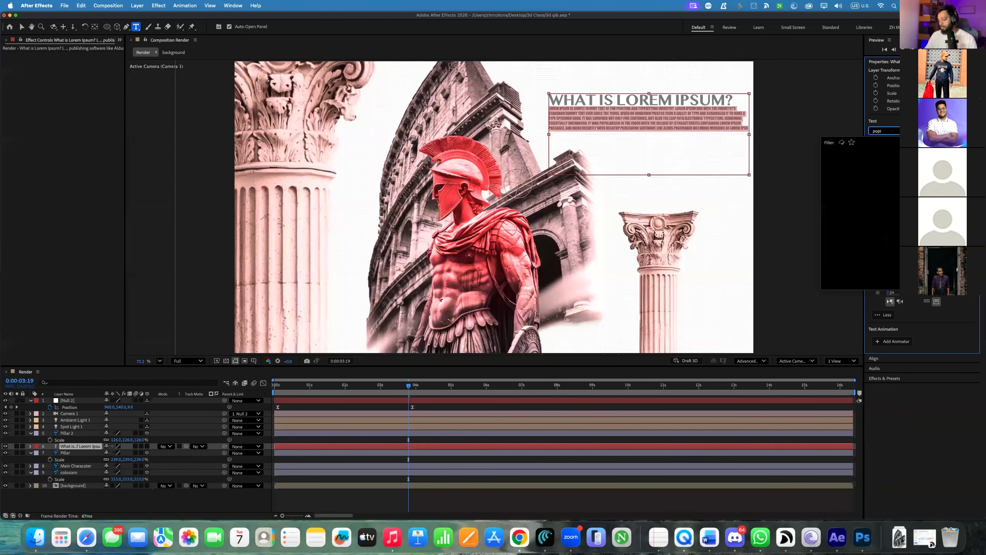
pyautogui.press('BackSpace')
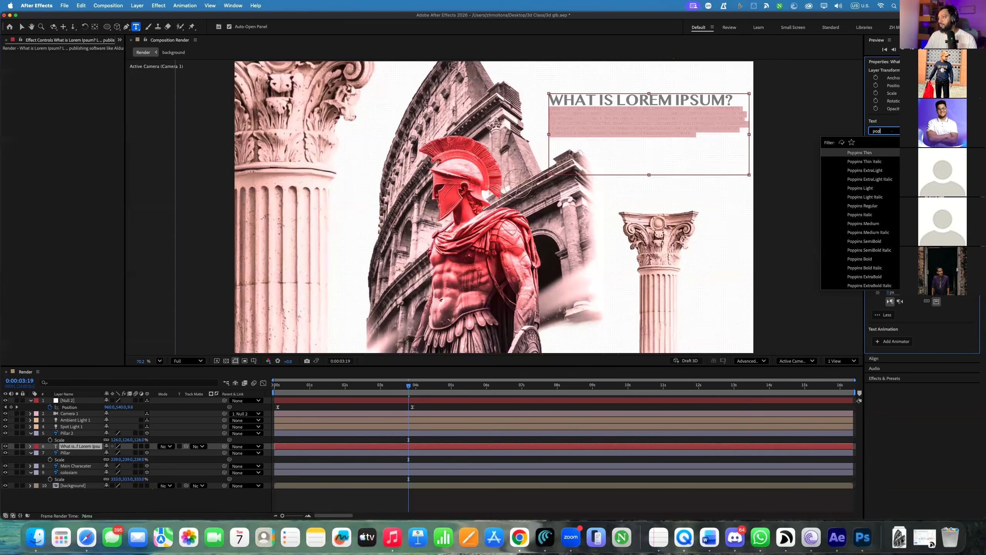
pyautogui.click(864, 214)
# Set the paragraph's Poppins font style to Medium
pyautogui.scroll(3, 629, 137)
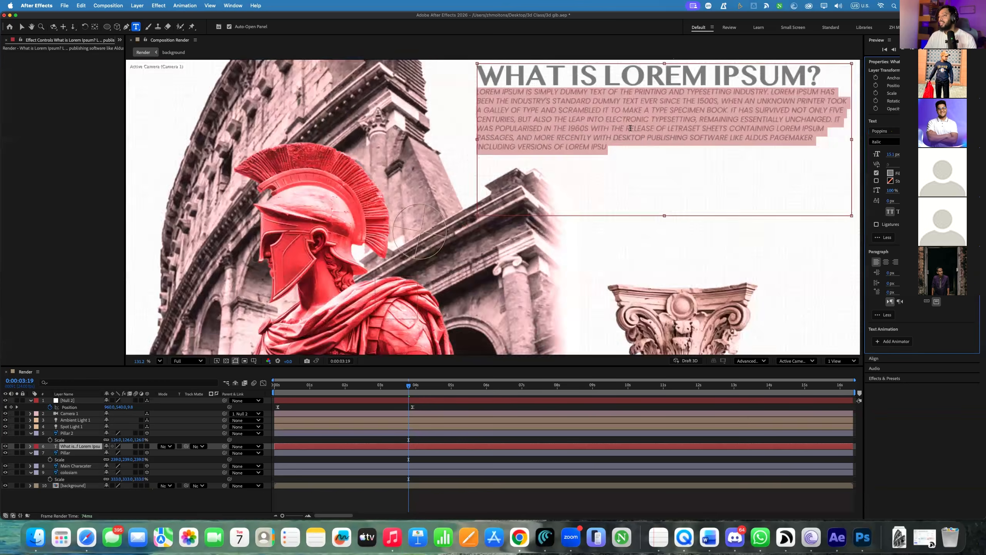
pyautogui.moveTo(601, 152); pyautogui.dragTo(392, 82)
pyautogui.click(889, 142)
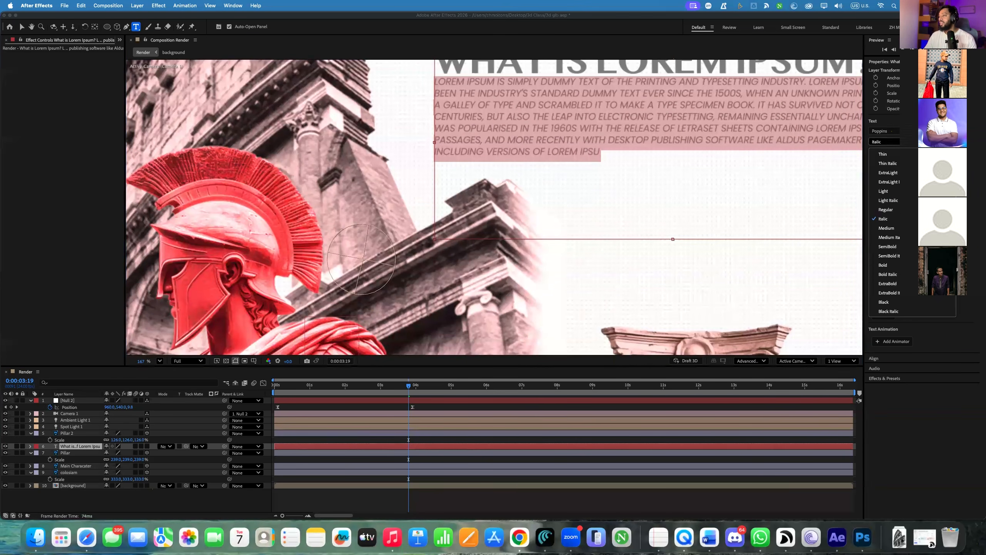
pyautogui.click(889, 237)
pyautogui.scroll(-2, 621, 155)
pyautogui.click(631, 156)
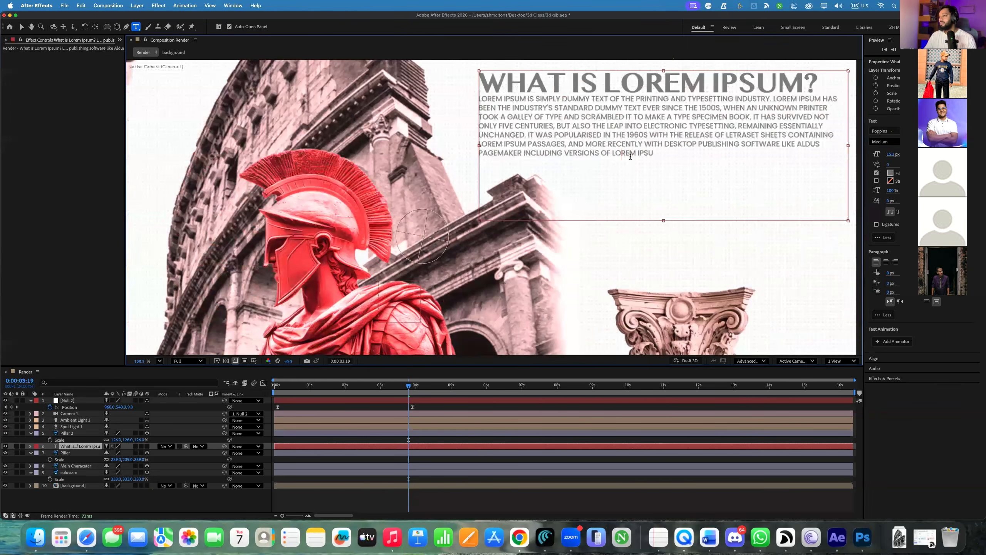
# Try adding a blank line between the heading and the paragraph
pyautogui.press('Escape')
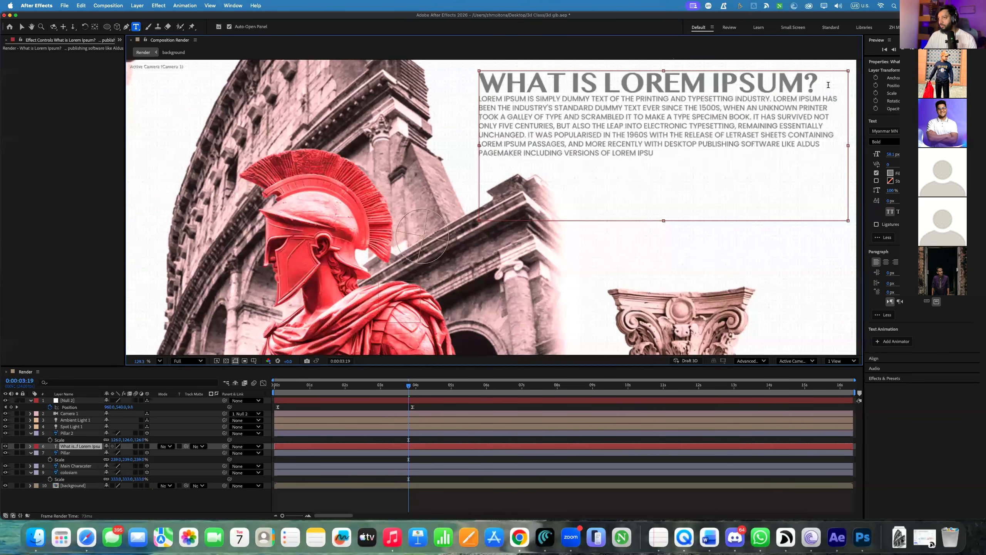
pyautogui.press('Return')
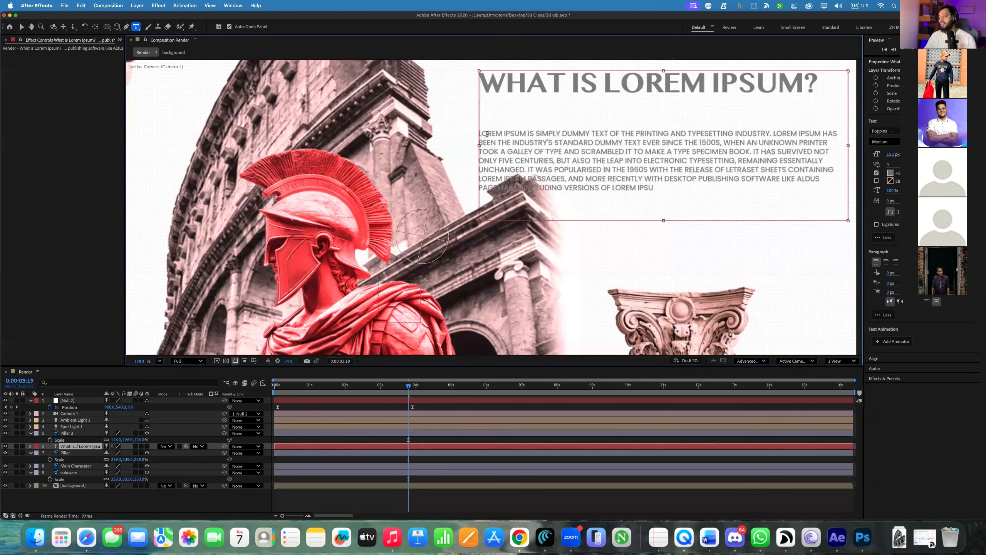
pyautogui.press('BackSpace')
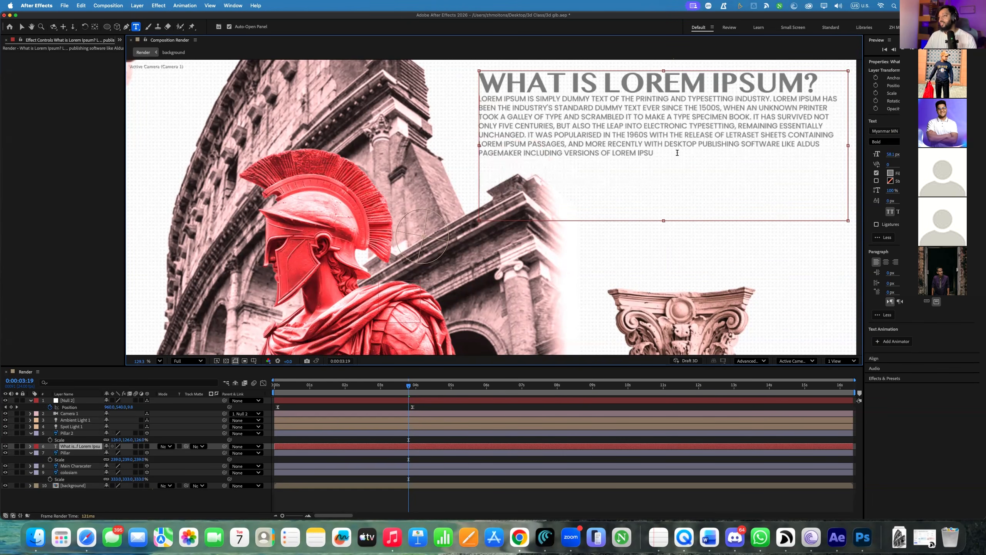
# Shorten the text box so its lower edge sits just below the last line of the paragraph
pyautogui.moveTo(663, 222); pyautogui.dragTo(664, 171)
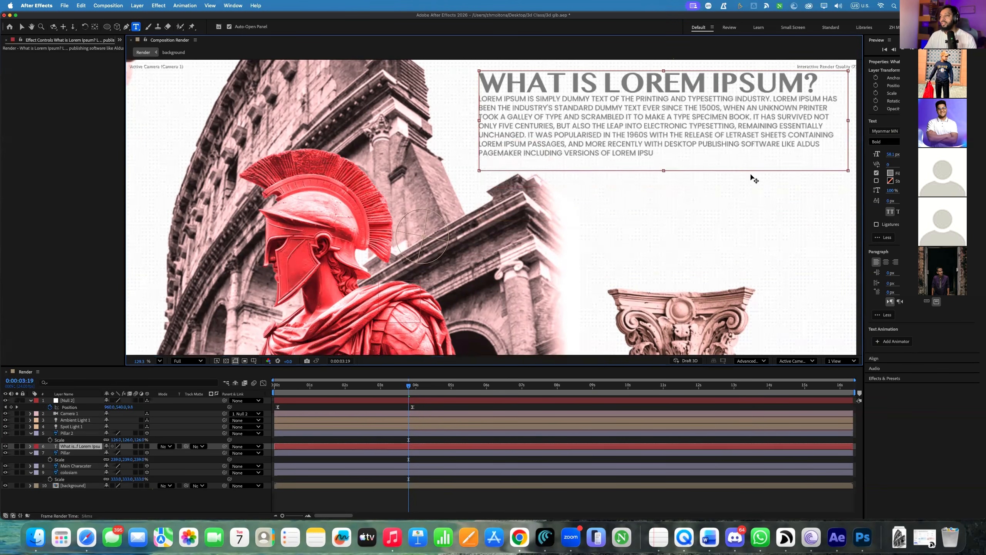
pyautogui.click(22, 27)
pyautogui.scroll(-5, 660, 140)
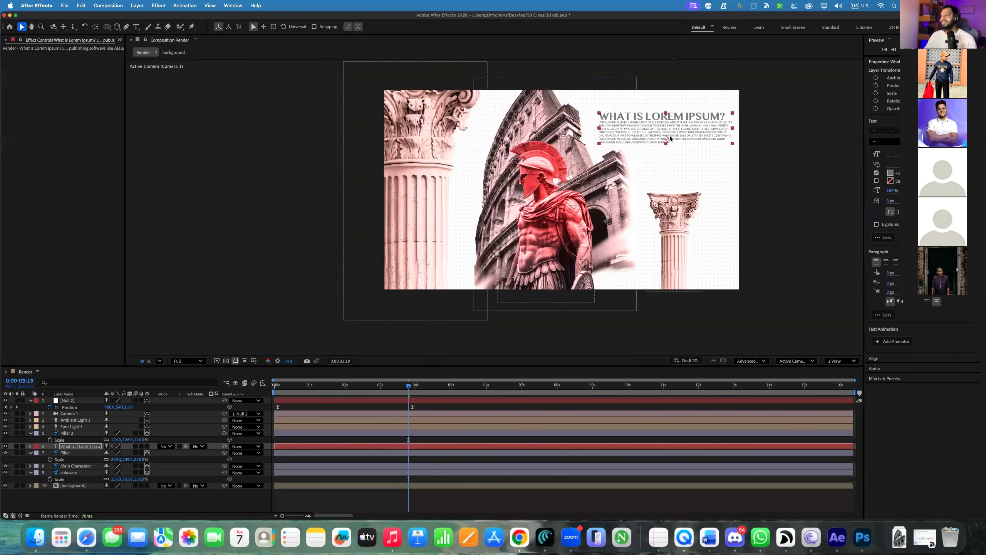
pyautogui.scroll(1, 649, 138)
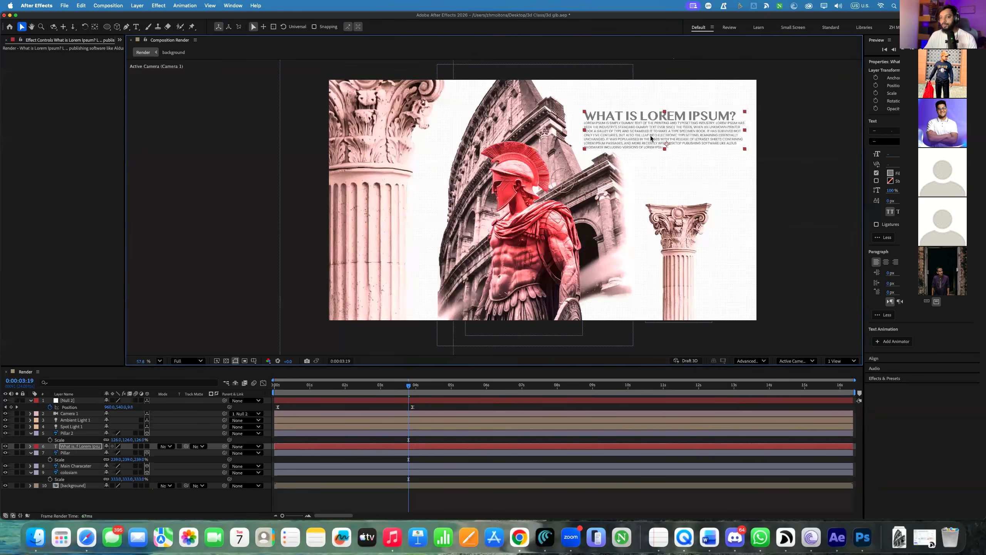
# Make the lorem ipsum text layer 3D and show the composition in 2 Views
pyautogui.click(147, 446)
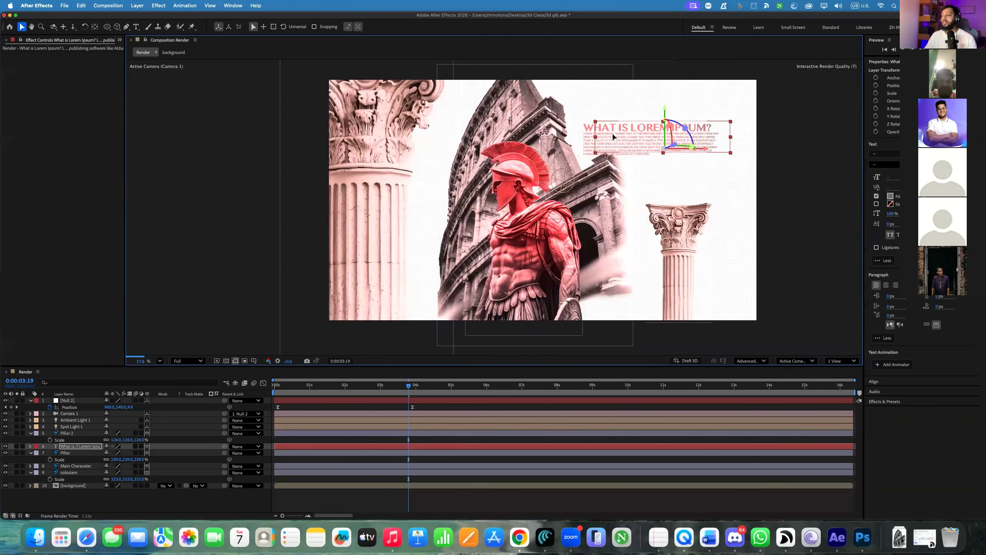
pyautogui.click(841, 361)
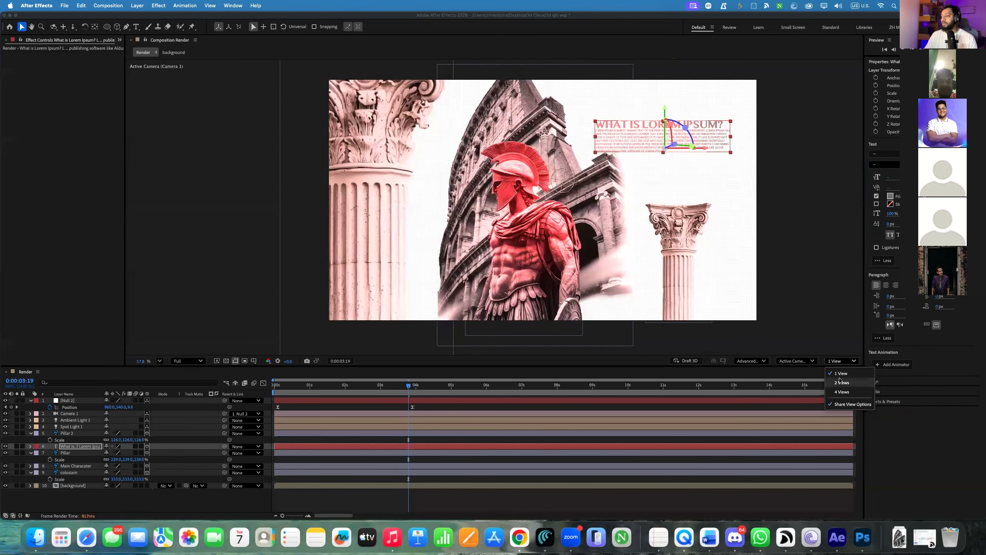
pyautogui.click(842, 382)
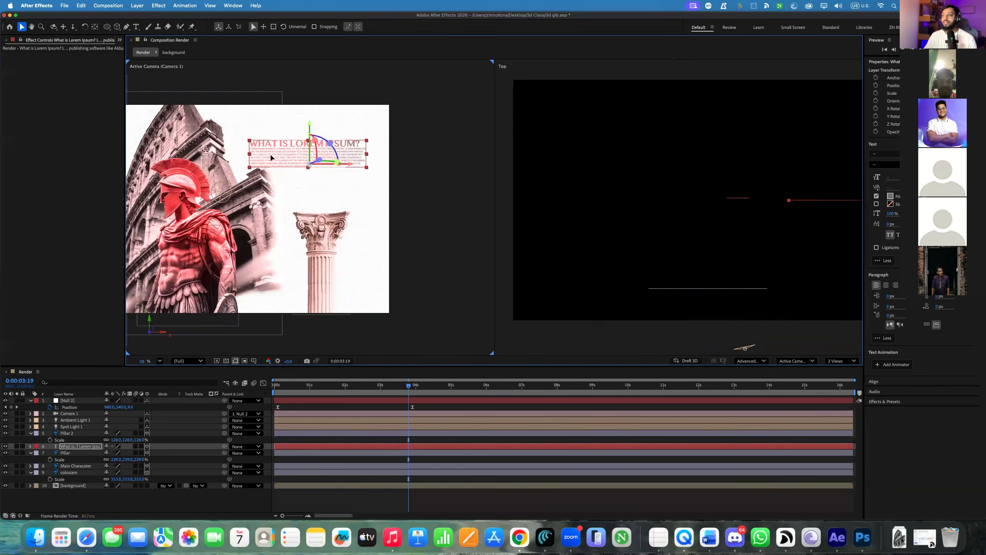
pyautogui.click(490, 62)
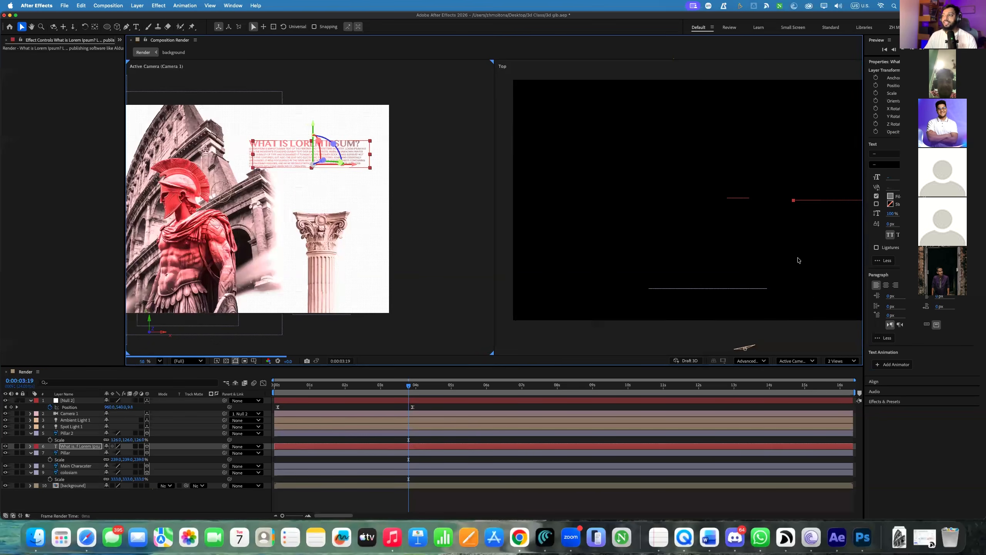
# Push the text layer back in depth in the Top view and reposition it above the small pillar in the camera view
pyautogui.scroll(-5, 768, 256)
pyautogui.moveTo(828, 267); pyautogui.dragTo(708, 158)
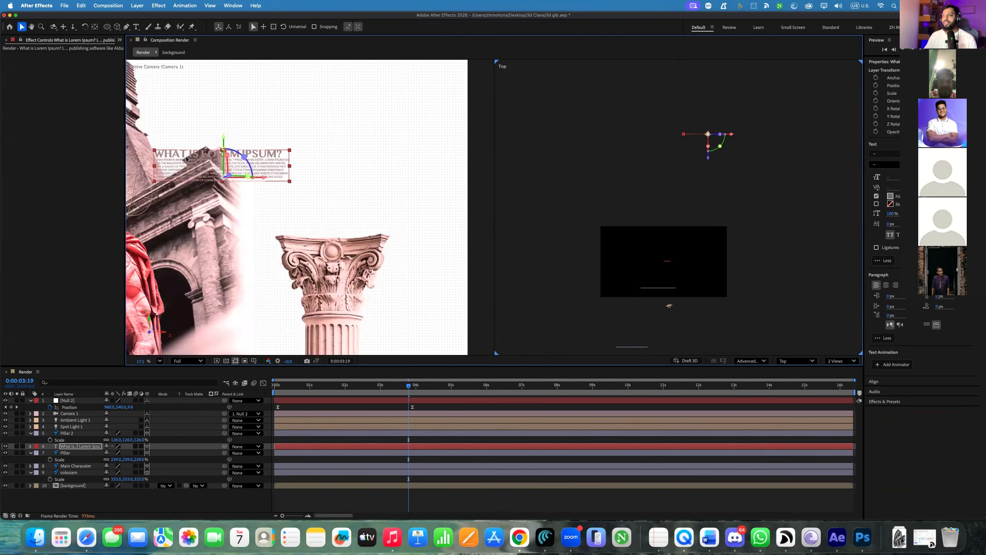
pyautogui.moveTo(187, 158); pyautogui.dragTo(304, 132)
pyautogui.scroll(-3, 711, 235)
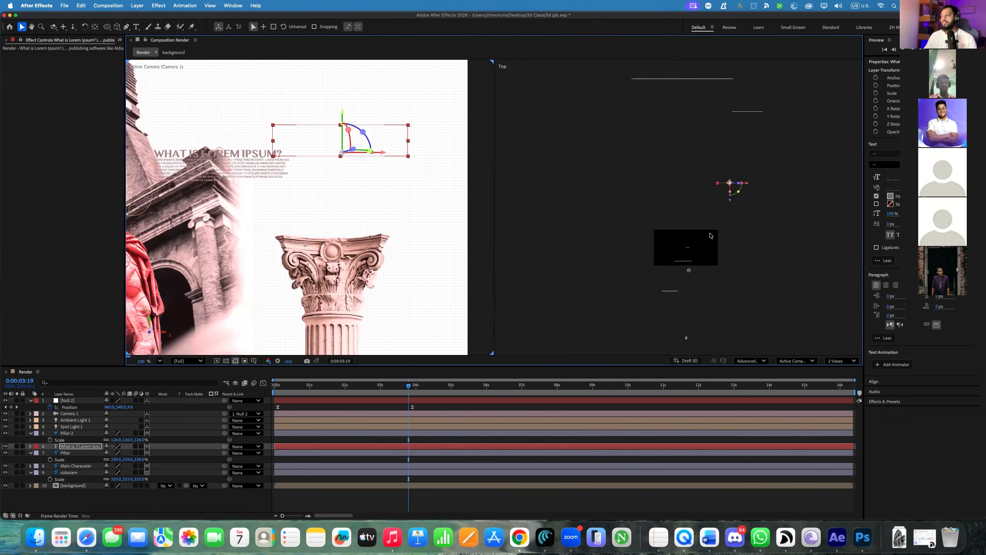
pyautogui.moveTo(725, 206); pyautogui.dragTo(723, 120)
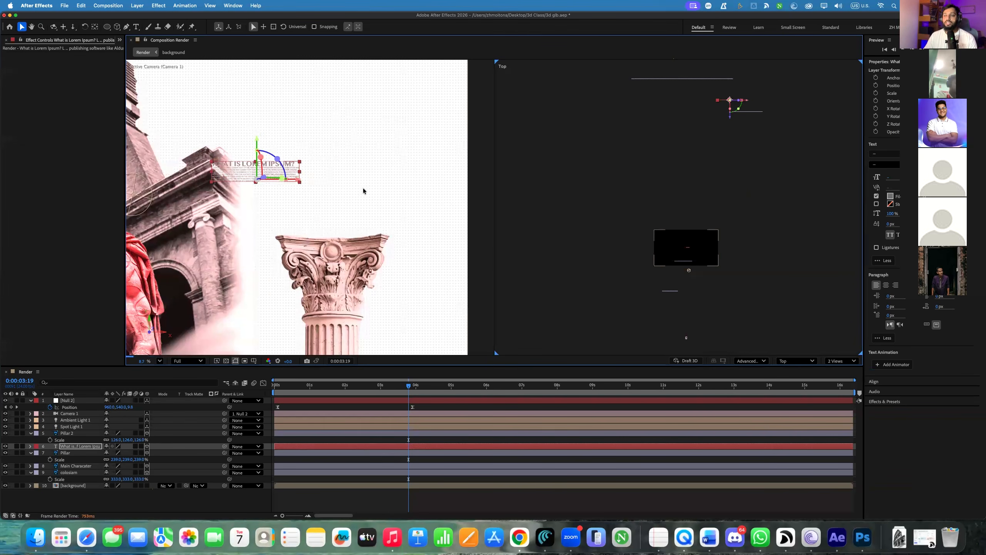
pyautogui.moveTo(233, 165); pyautogui.dragTo(294, 144)
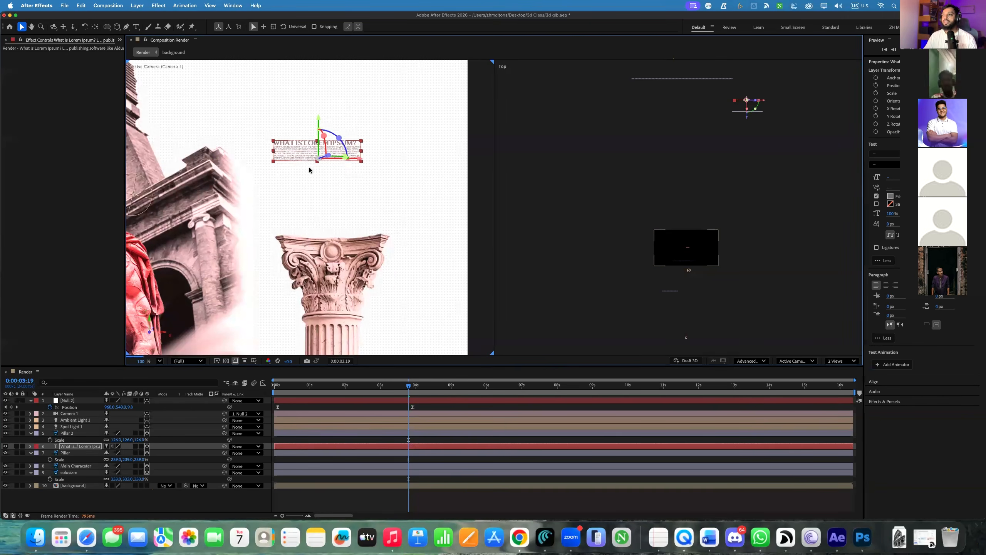
# Move the text layer farther back in the Top view, well behind the small pillar
pyautogui.scroll(-5, 296, 150)
pyautogui.scroll(3, 304, 162)
pyautogui.press('space')
pyautogui.moveTo(692, 168); pyautogui.dragTo(664, 249)
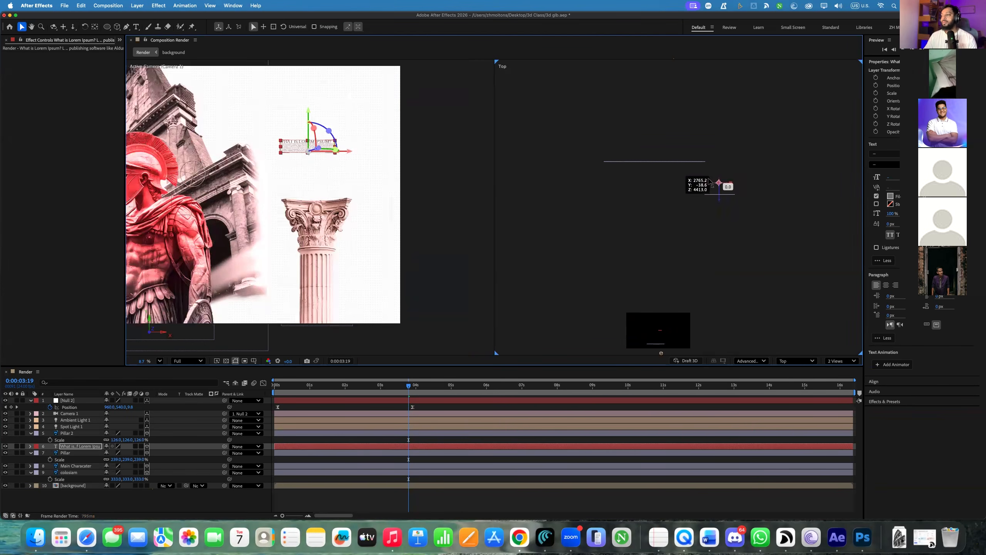
pyautogui.moveTo(709, 181); pyautogui.dragTo(709, 155)
# Scale the text layer to 182% and move it slightly up in the space above the small pillar
pyautogui.press('s')
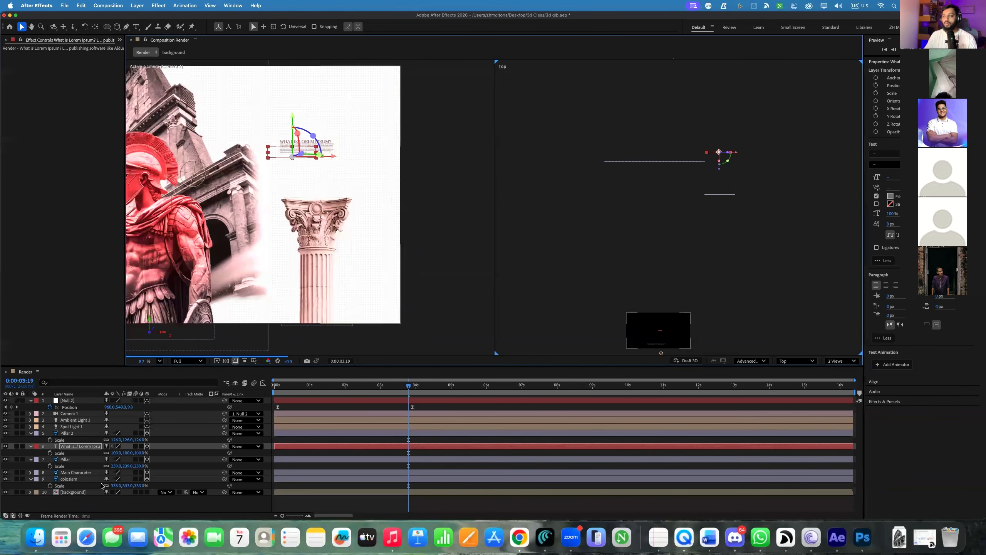
pyautogui.moveTo(116, 453); pyautogui.dragTo(147, 453)
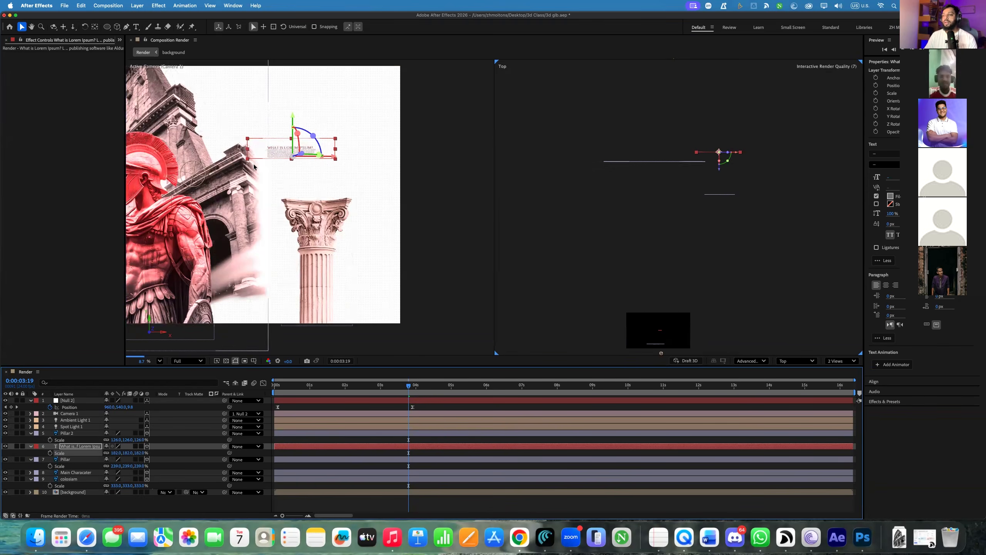
pyautogui.moveTo(261, 151); pyautogui.dragTo(264, 143)
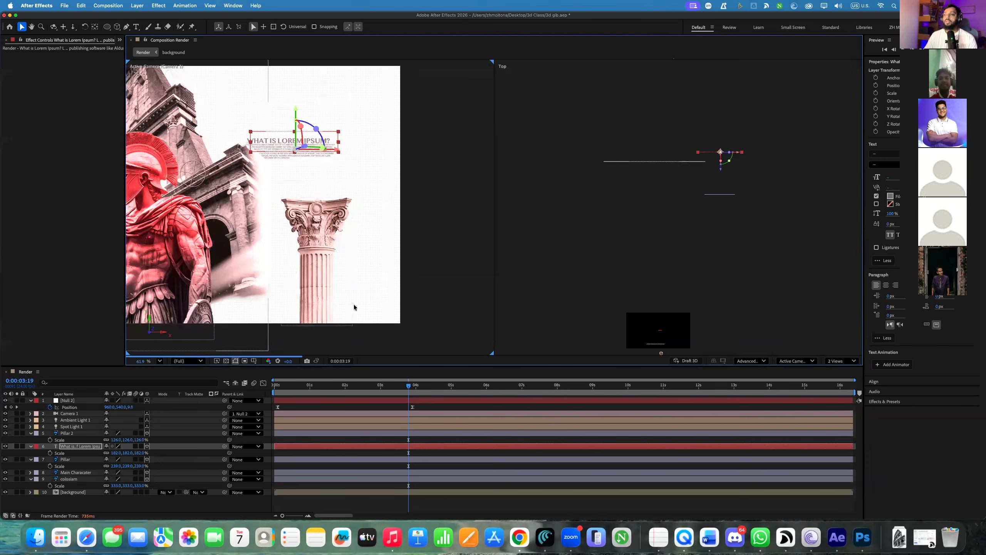
# Try drawing a rectangle around the lorem ipsum text with the Rectangle tool, and delete the resulting mask
pyautogui.scroll(5, 297, 187)
pyautogui.press('h')
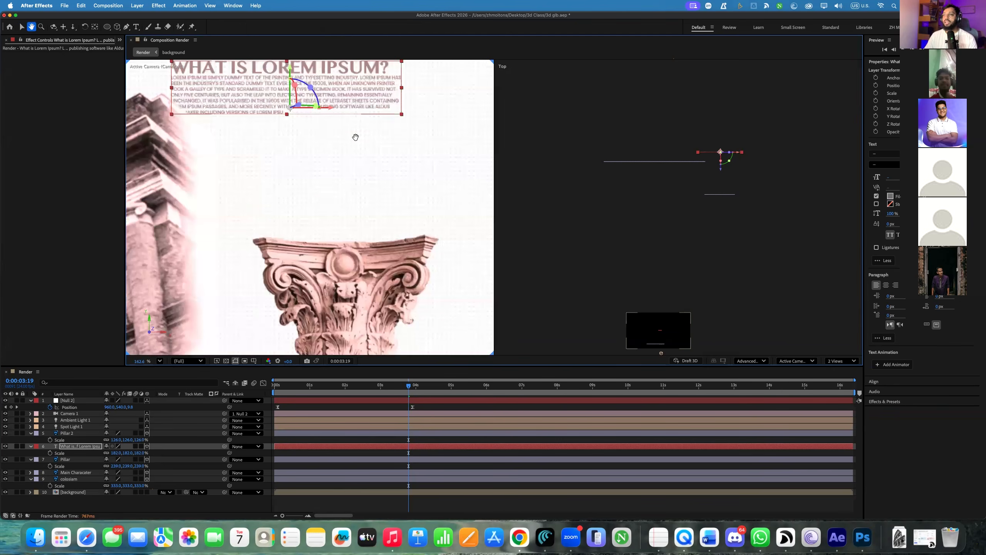
pyautogui.moveTo(355, 137); pyautogui.dragTo(399, 230)
pyautogui.press('v')
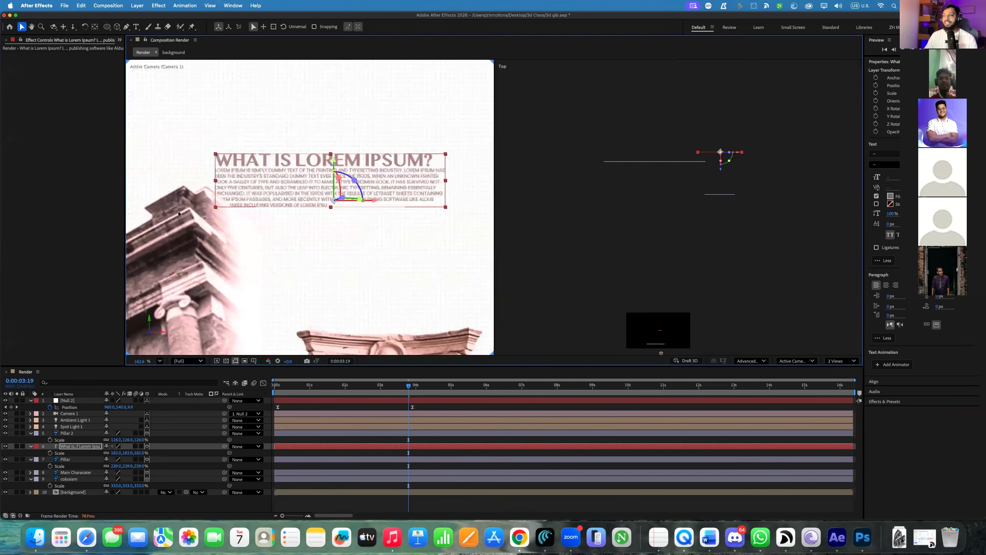
pyautogui.moveTo(107, 27); pyautogui.dragTo(124, 31)
pyautogui.moveTo(204, 141); pyautogui.dragTo(381, 213)
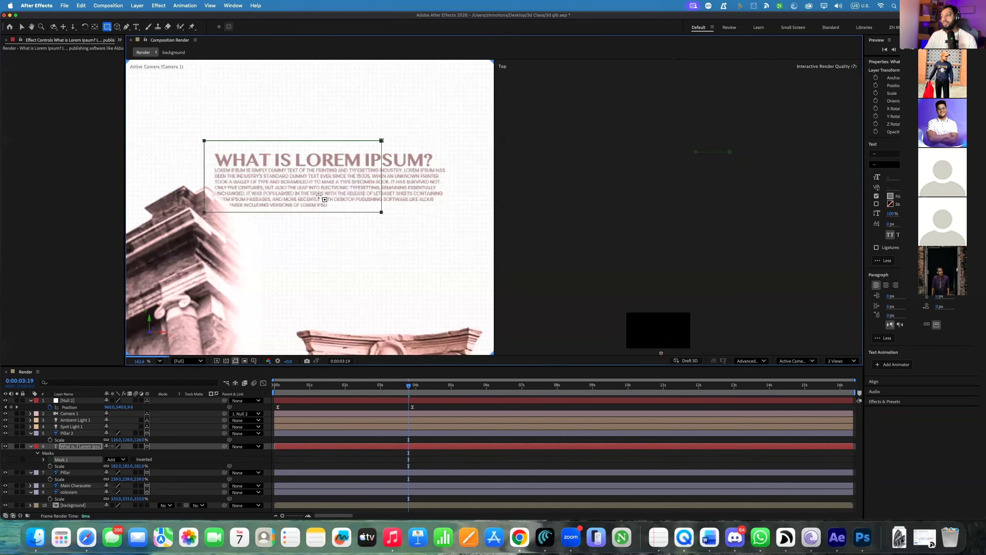
pyautogui.press('Delete')
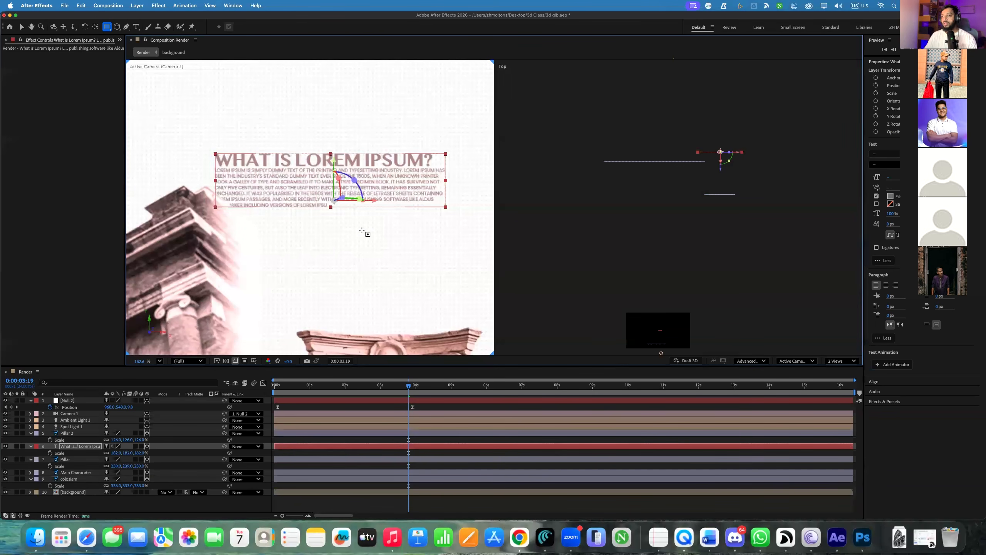
# Pre-compose the lorem ipsum text layer with all attributes moved into the new composition, and make the precomp a 3D layer
pyautogui.rightClick(78, 447)
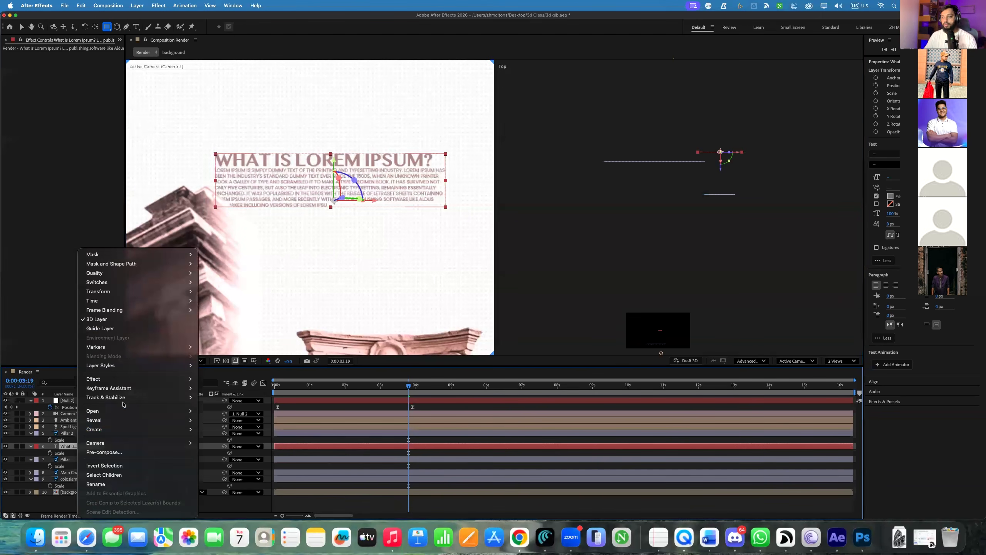
pyautogui.click(102, 453)
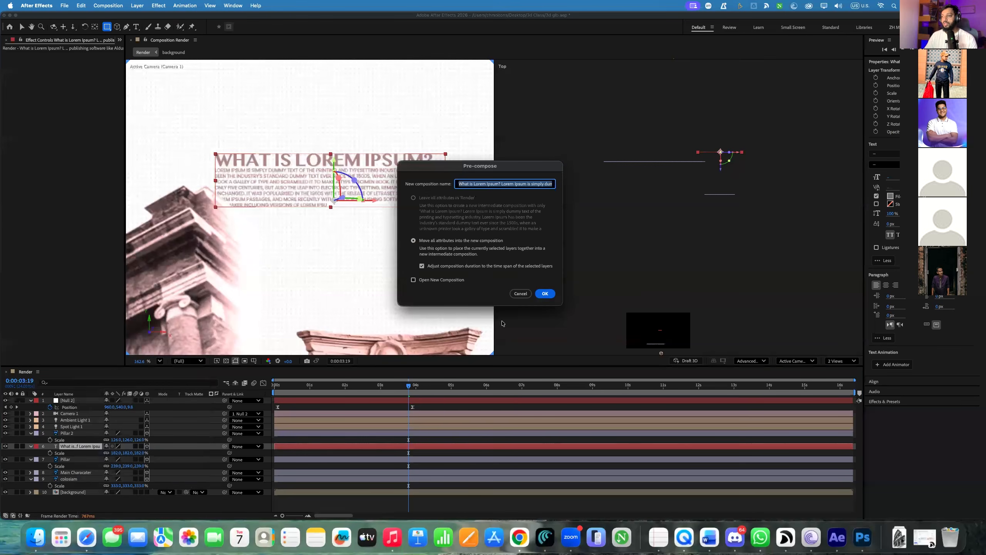
pyautogui.click(543, 294)
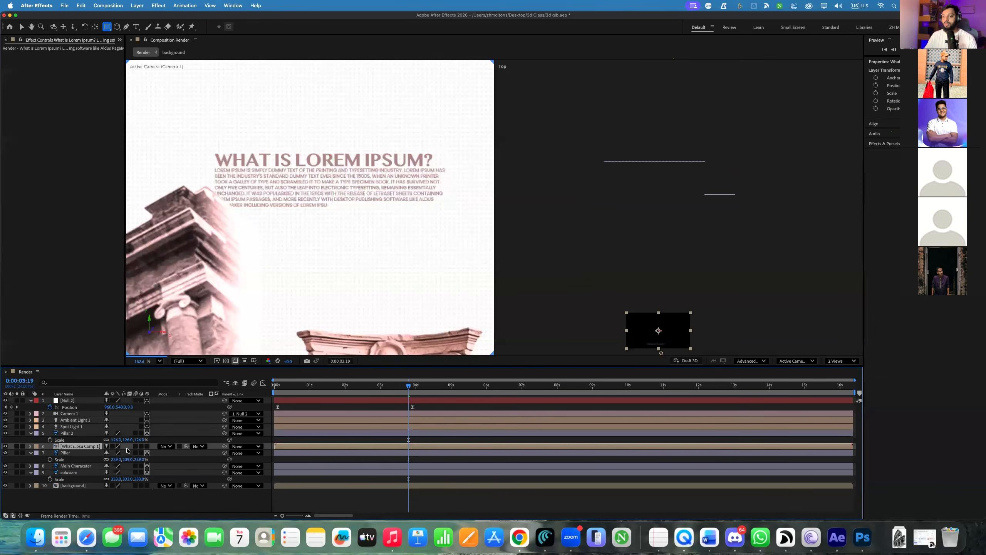
pyautogui.click(147, 447)
# Draw a rectangular mask enclosing the whole lorem ipsum heading and paragraph on the precomp, and expand the mask's properties
pyautogui.moveTo(210, 146); pyautogui.dragTo(363, 203)
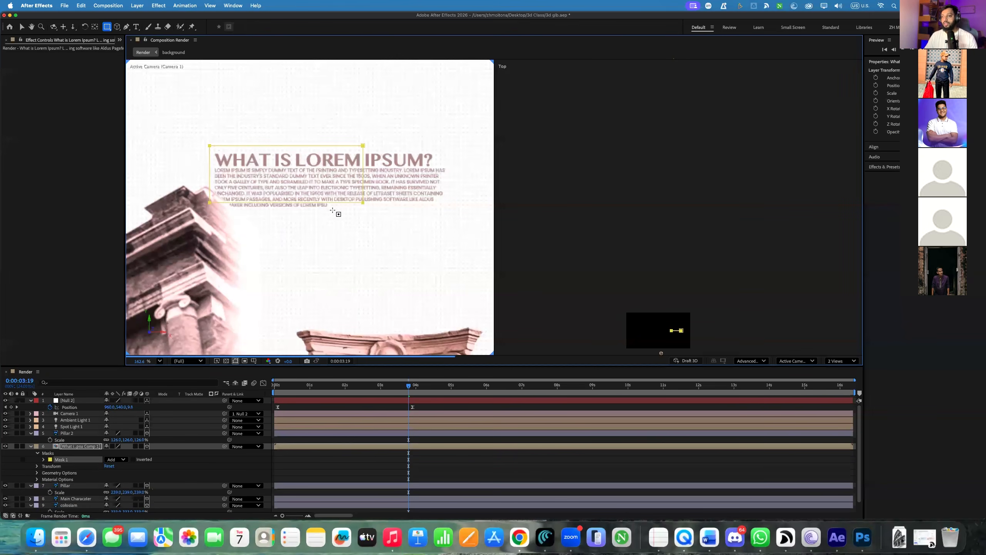
pyautogui.press('super+z')
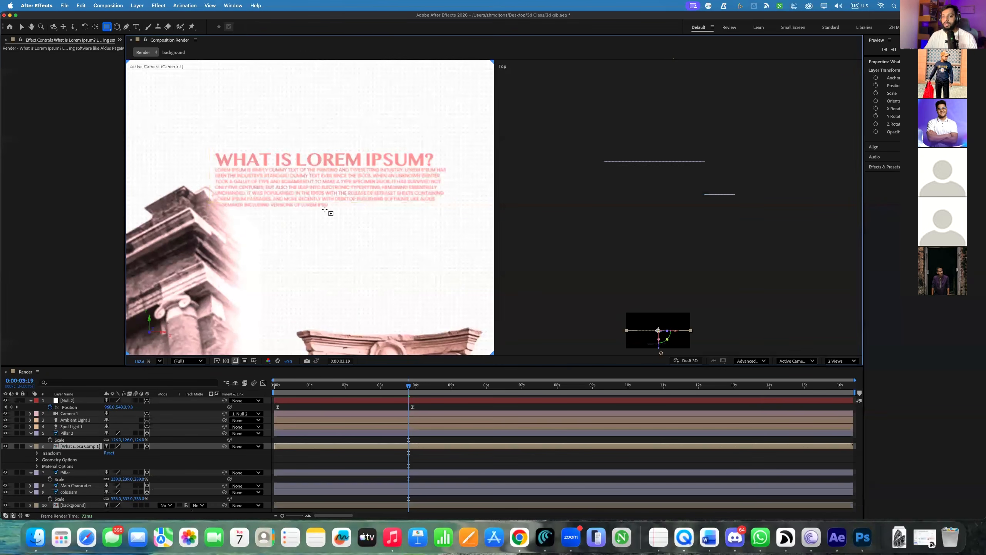
pyautogui.moveTo(207, 151); pyautogui.dragTo(451, 209)
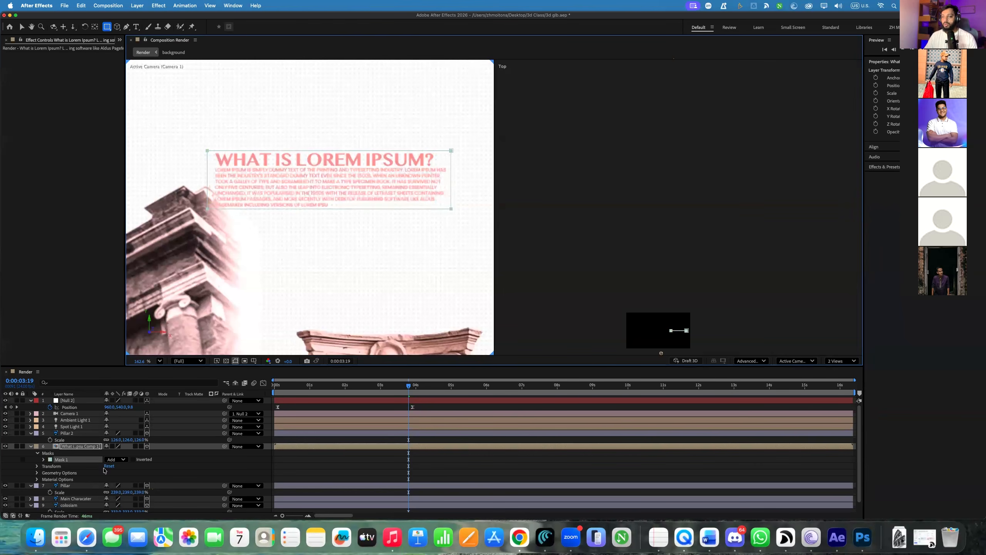
pyautogui.click(44, 459)
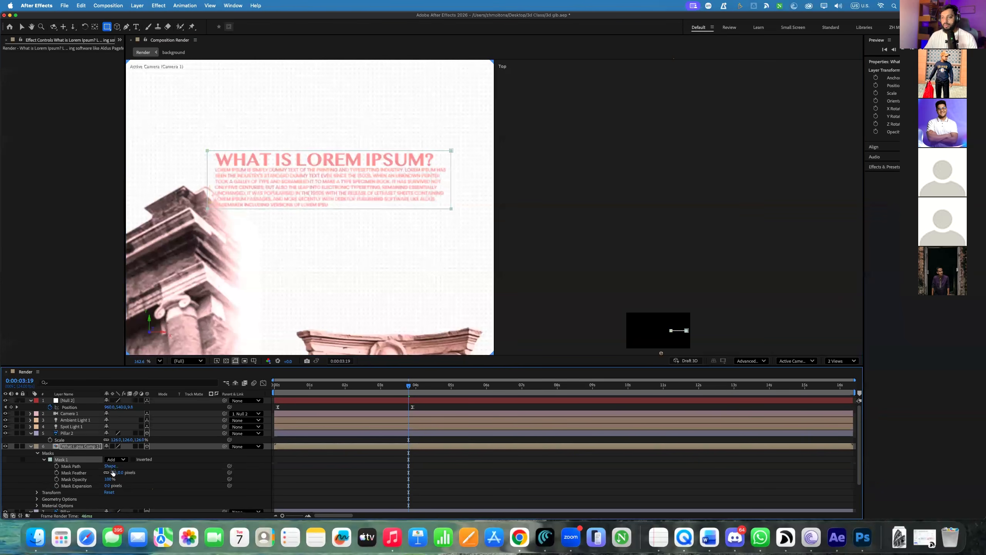
# Try a 220-pixel feather on the text precomp's mask, and reset the feather to 0 pixels
pyautogui.moveTo(113, 473); pyautogui.dragTo(178, 472)
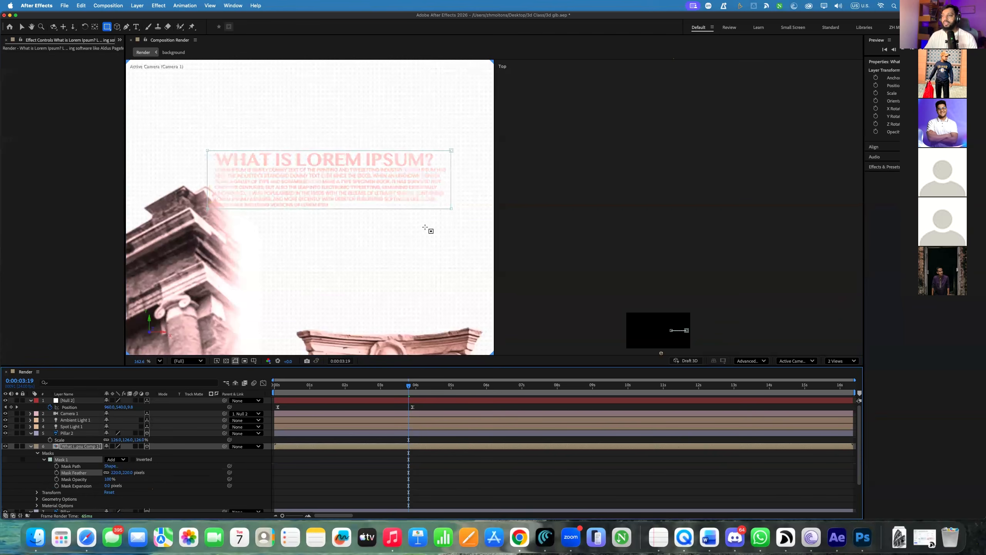
pyautogui.click(22, 27)
pyautogui.scroll(3, 233, 210)
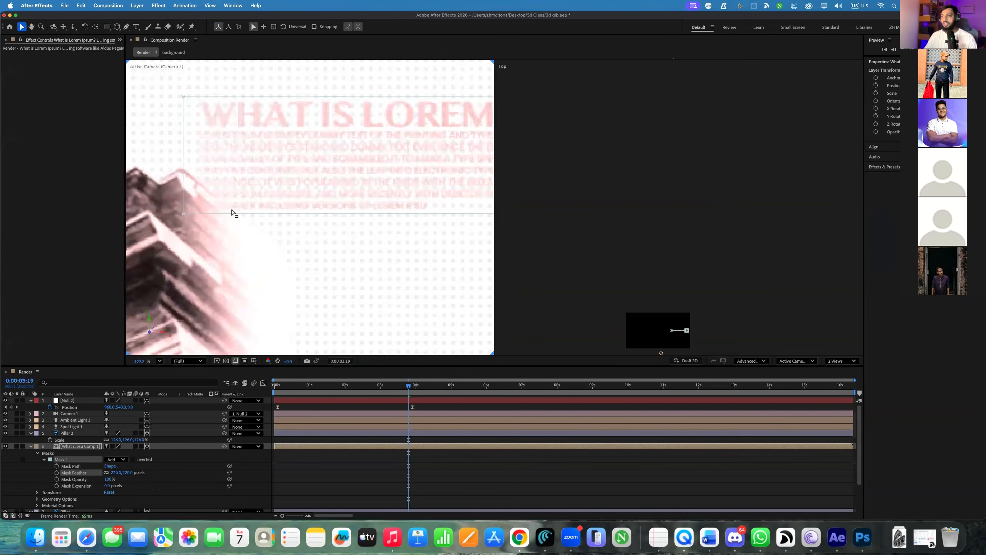
pyautogui.moveTo(117, 473); pyautogui.dragTo(47, 475)
# Raise the mask's bottom edge over the last paragraph lines and set the mask feather to 54 pixels
pyautogui.scroll(-5, 268, 284)
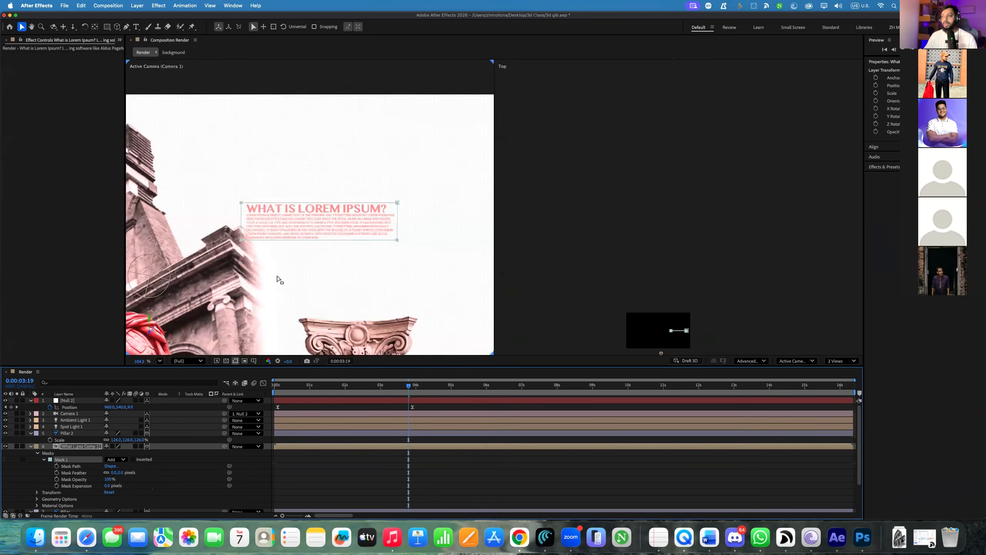
pyautogui.scroll(2, 284, 272)
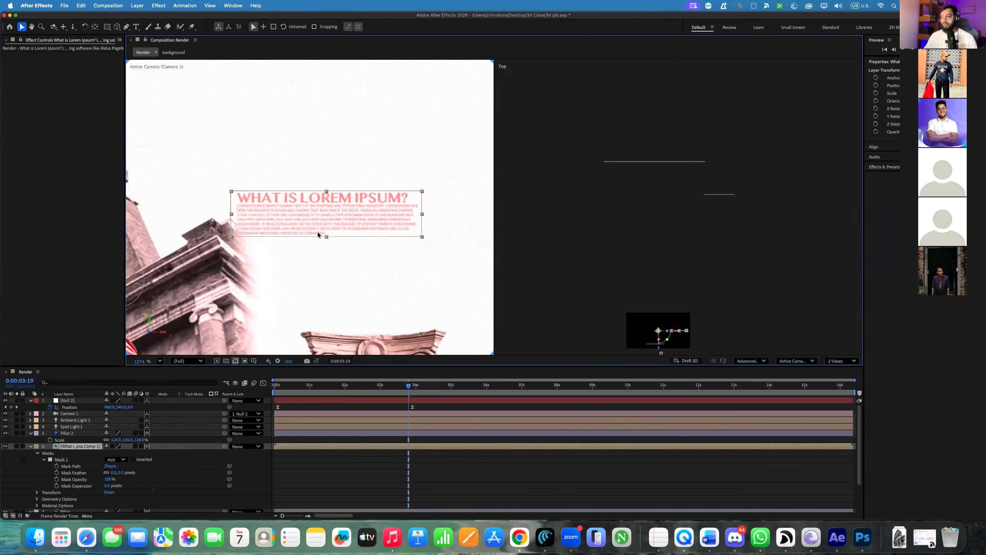
pyautogui.moveTo(325, 233)
pyautogui.mouseDown()
pyautogui.moveTo(329, 222)
pyautogui.moveTo(318, 220)
pyautogui.moveTo(326, 222)
pyautogui.mouseUp()
pyautogui.moveTo(114, 473); pyautogui.dragTo(137, 472)
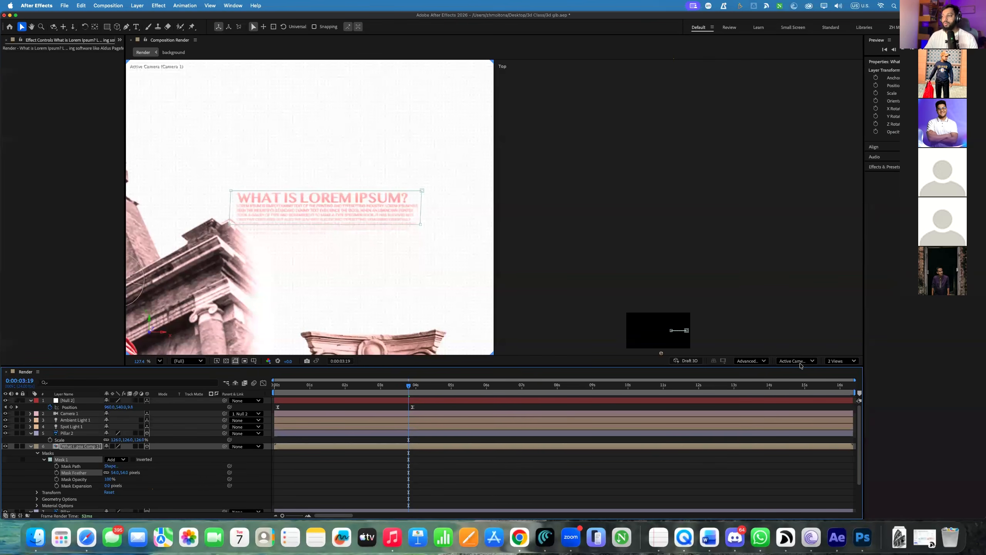
# Show only the active camera view, fit it to the viewer, and preview the camera reveal from the start
pyautogui.click(841, 360)
pyautogui.click(833, 376)
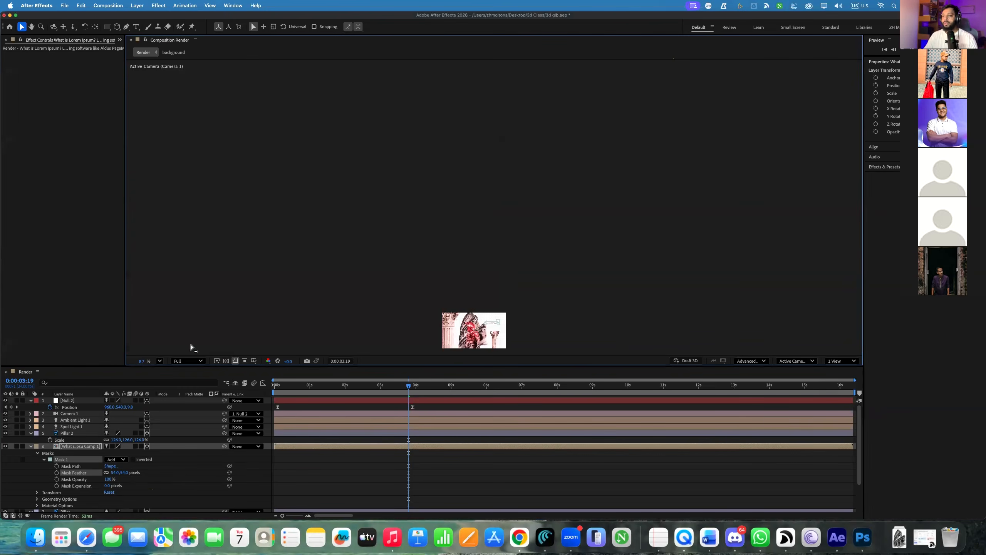
pyautogui.click(150, 360)
pyautogui.click(178, 212)
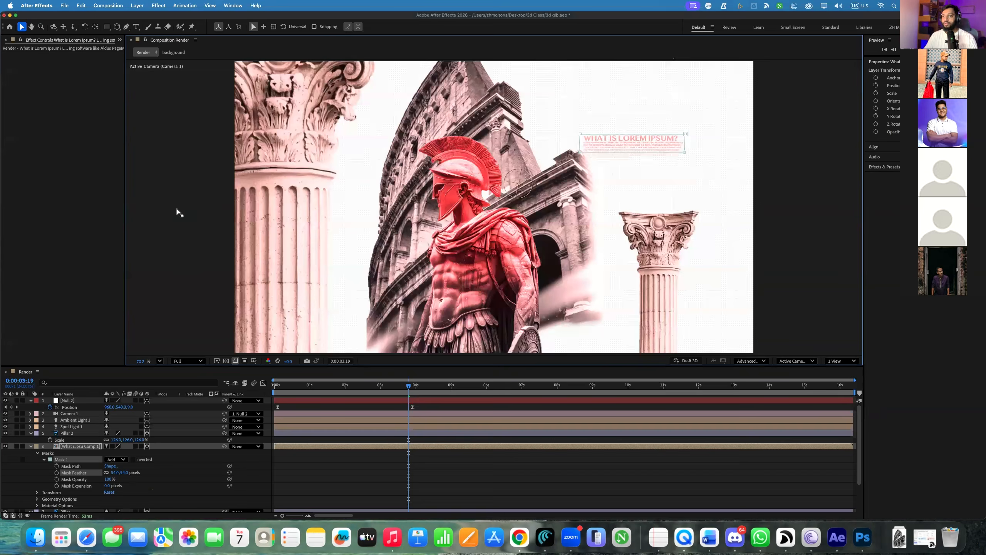
pyautogui.moveTo(383, 388); pyautogui.dragTo(184, 403)
pyautogui.press('space')
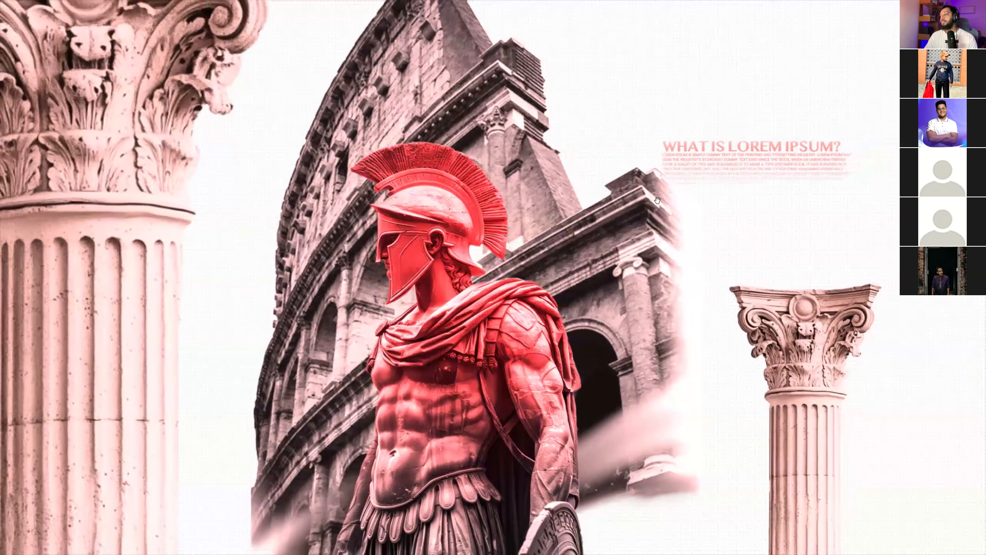
pyautogui.press('space')
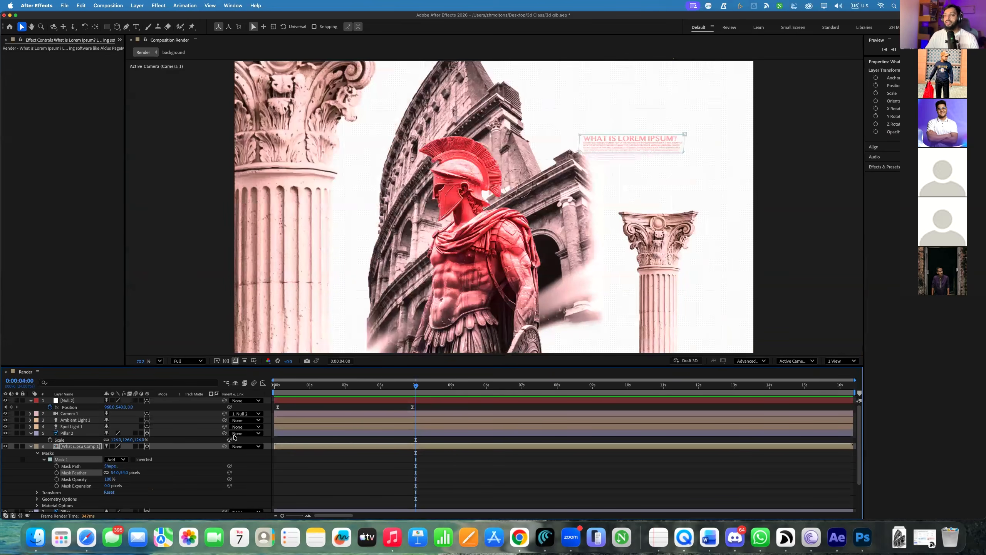
# Try moving the original text precomp between the large pillar and the warrior, and undo its move and deletion
pyautogui.click(30, 447)
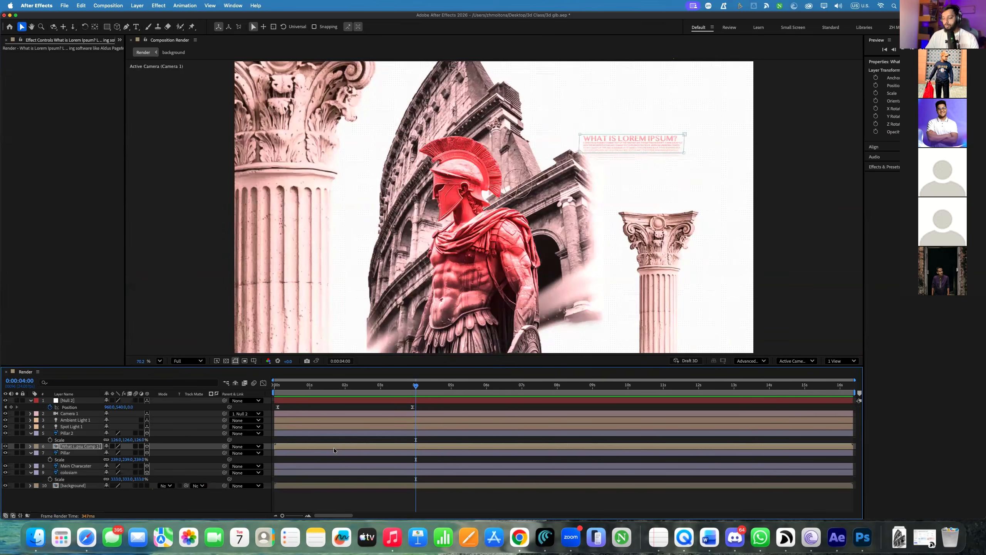
pyautogui.press('Delete')
pyautogui.click(33, 33)
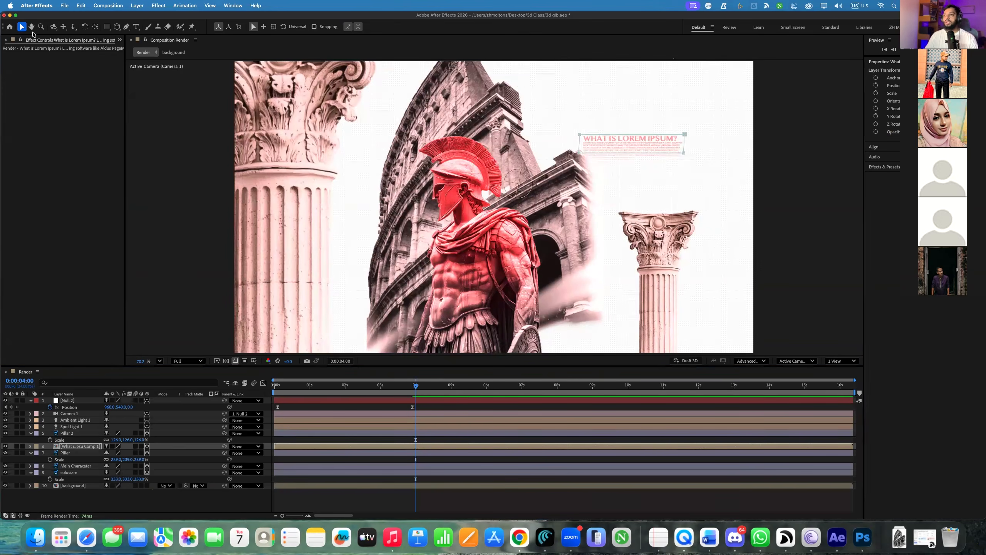
pyautogui.moveTo(589, 150); pyautogui.dragTo(314, 308)
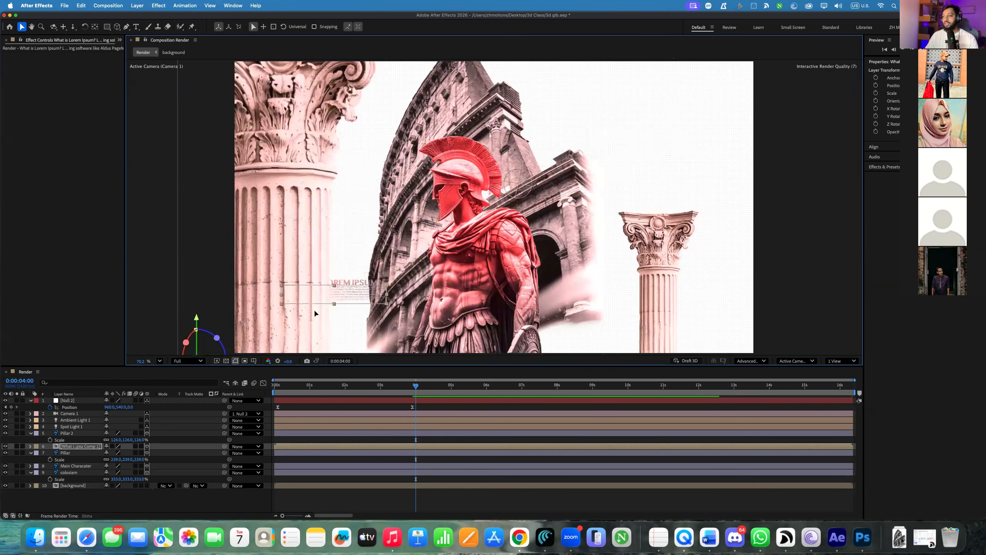
pyautogui.moveTo(348, 201); pyautogui.dragTo(341, 130)
pyautogui.moveTo(352, 96); pyautogui.dragTo(472, 113)
pyautogui.press('super+z')
pyautogui.click(361, 445)
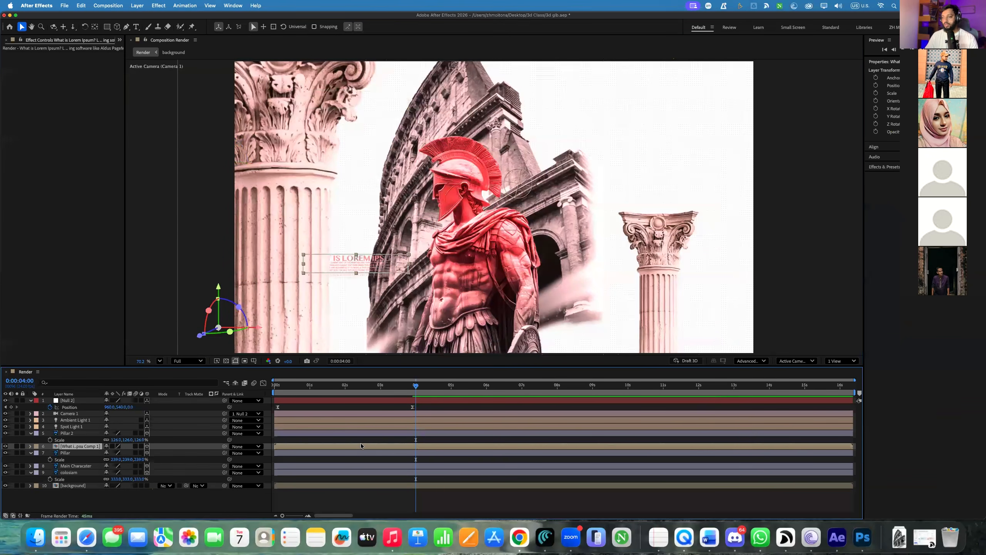
pyautogui.press('super+shift+z')
pyautogui.press('Delete')
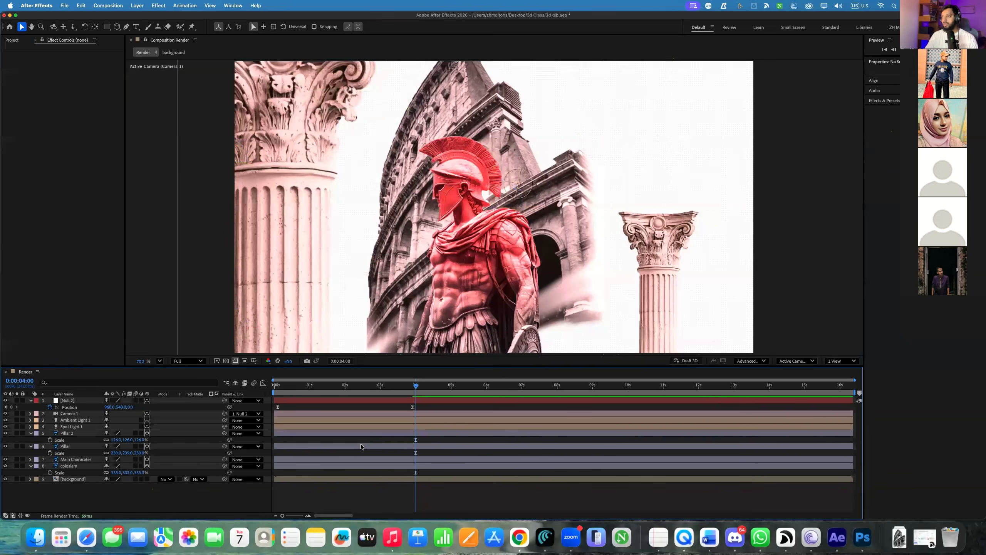
pyautogui.press('super+z')
# Duplicate the text precomp and move the copy between the large pillar and the warrior
pyautogui.press('super+d')
pyautogui.moveTo(630, 149); pyautogui.dragTo(323, 177)
pyautogui.doubleClick(95, 27)
pyautogui.press('super+z')
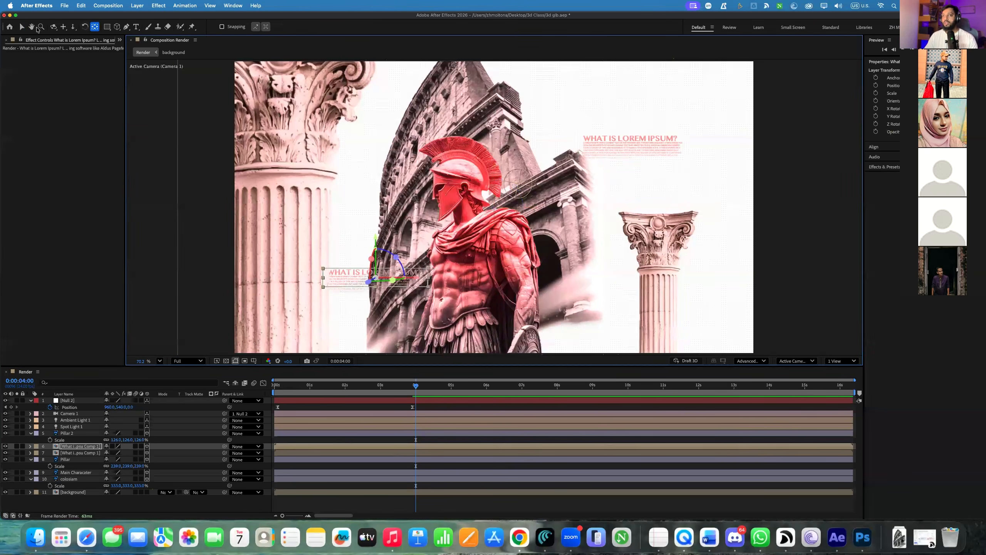
pyautogui.press('v')
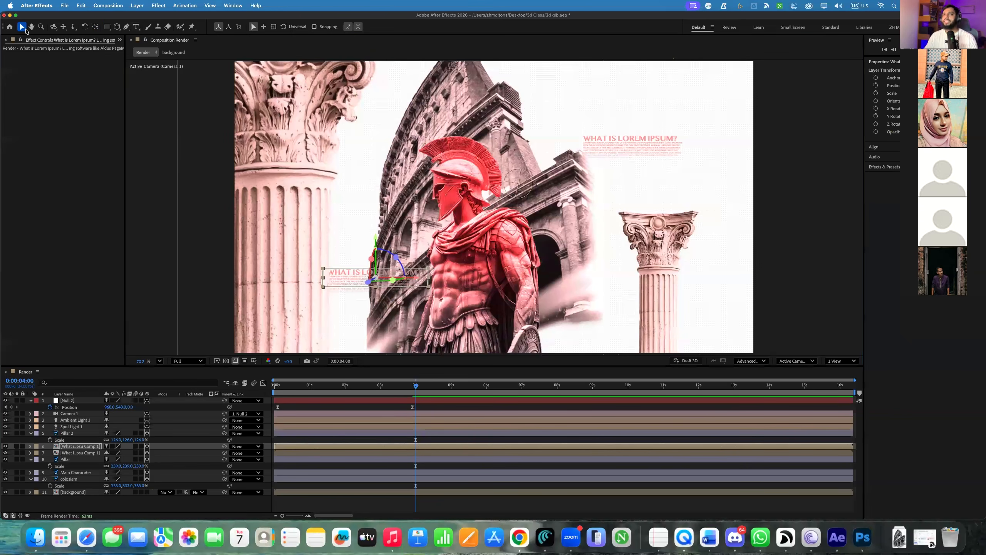
# Move the copied text precomp slightly up and closer to the large pillar, leaving Pillar 2 in its place
pyautogui.moveTo(344, 274); pyautogui.dragTo(569, 318)
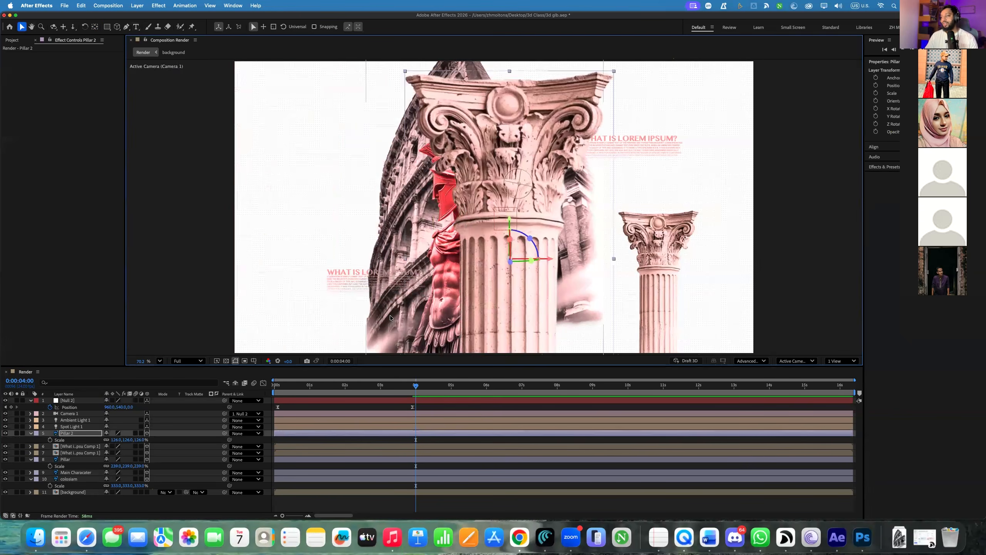
pyautogui.press('super+z')
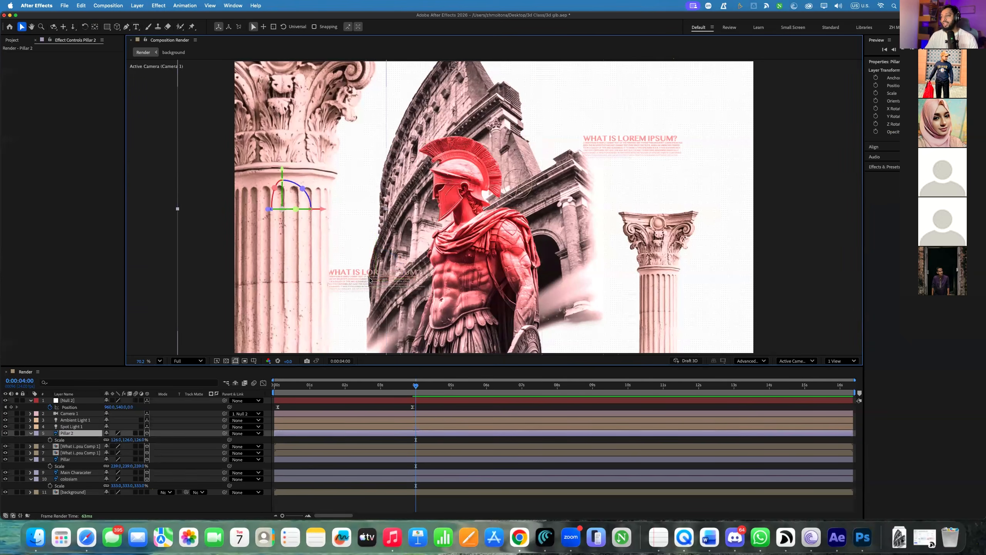
pyautogui.click(356, 447)
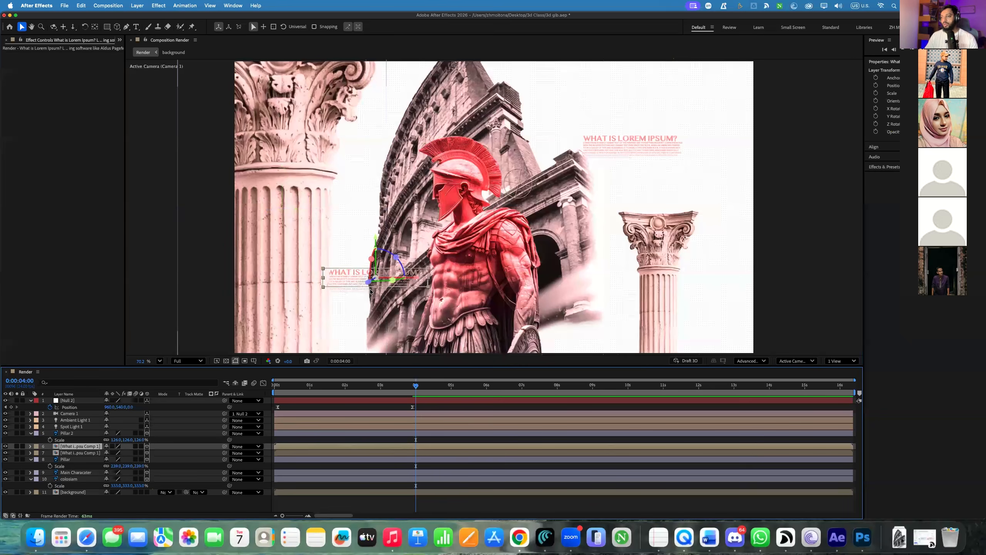
pyautogui.moveTo(356, 273); pyautogui.dragTo(324, 228)
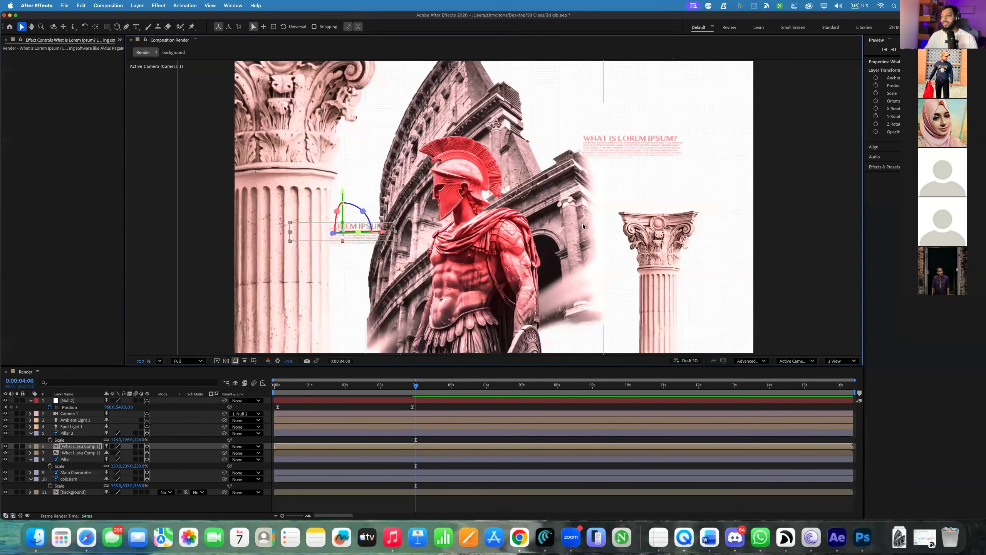
# Switch to two views and push the copied text precomp back in depth in the Top view, just behind the colosseum
pyautogui.click(842, 360)
pyautogui.click(847, 384)
pyautogui.scroll(-3, 723, 255)
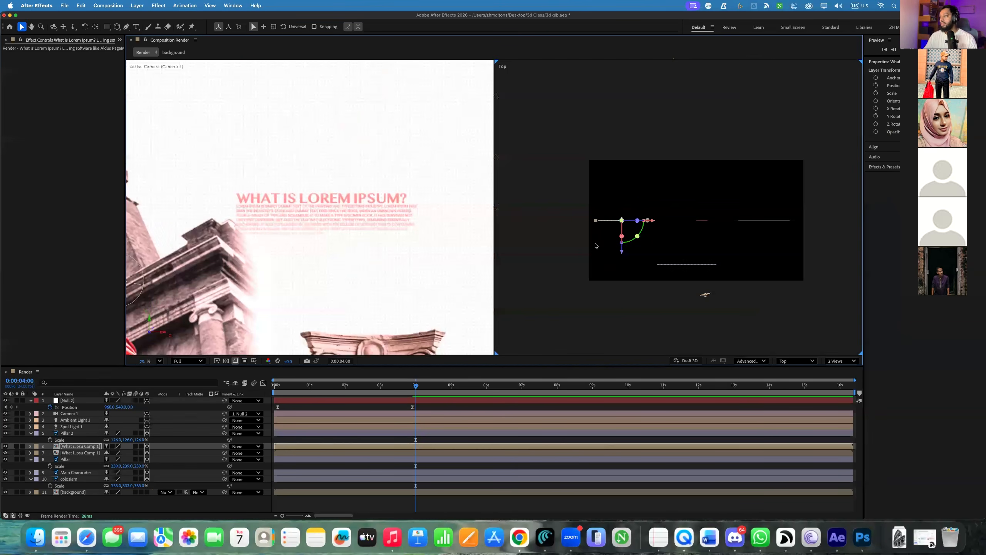
pyautogui.moveTo(622, 252); pyautogui.dragTo(609, 81)
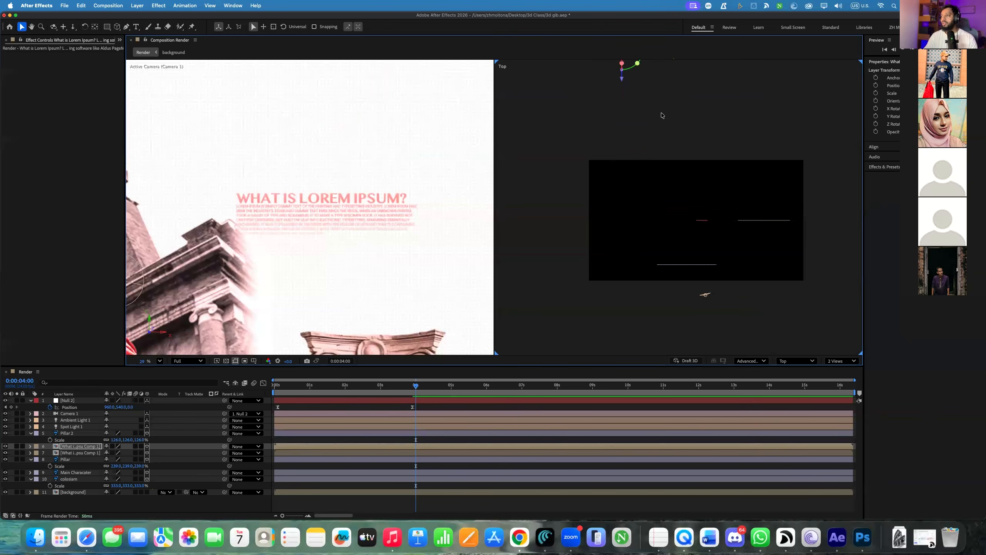
pyautogui.scroll(-5, 663, 117)
pyautogui.scroll(4, 623, 329)
pyautogui.moveTo(631, 330); pyautogui.dragTo(618, 223)
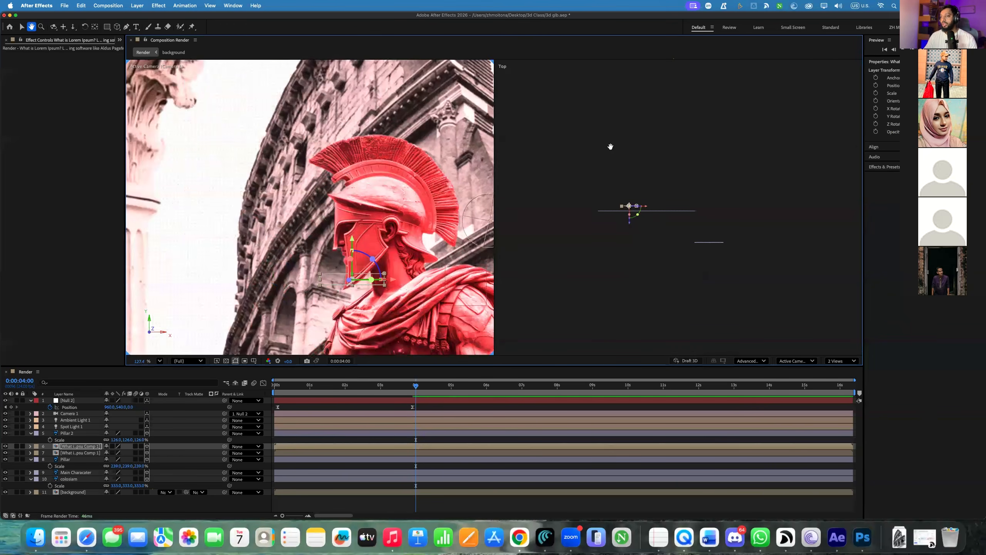
# Scale the copied text precomp to 481% and place it low between the large pillar and the colosseum
pyautogui.click(435, 253)
pyautogui.moveTo(443, 251); pyautogui.dragTo(290, 244)
pyautogui.press('s')
pyautogui.moveTo(113, 453); pyautogui.dragTo(261, 451)
pyautogui.moveTo(255, 250); pyautogui.dragTo(326, 304)
pyautogui.scroll(-5, 297, 205)
pyautogui.scroll(3, 300, 241)
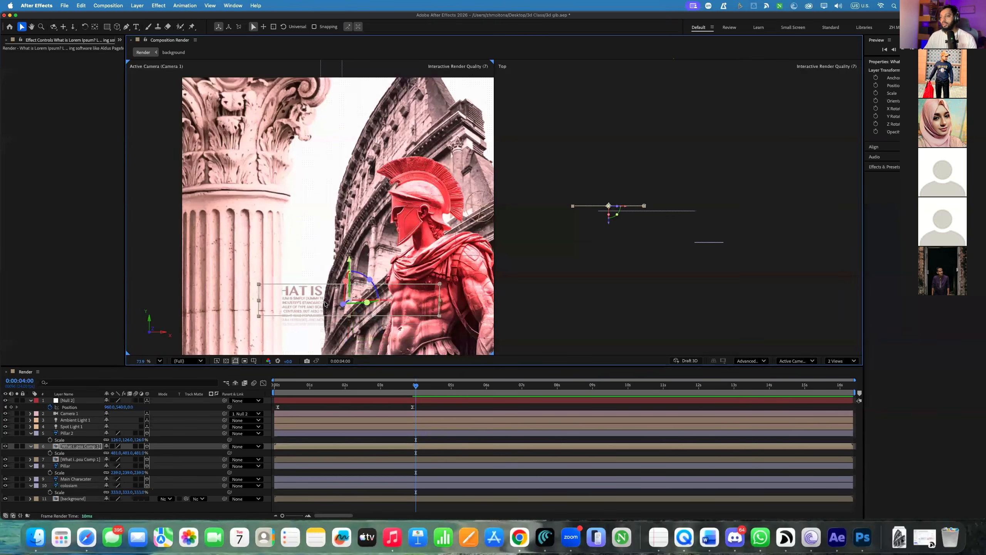
# Lower the copied text precomp's X position to shift it farther behind the large pillar
pyautogui.press('s')
pyautogui.press('s')
pyautogui.moveTo(109, 459); pyautogui.dragTo(0, 457)
# Push the original text precomp back in depth in the Top view until it lies behind the colosseum
pyautogui.scroll(-3, 617, 244)
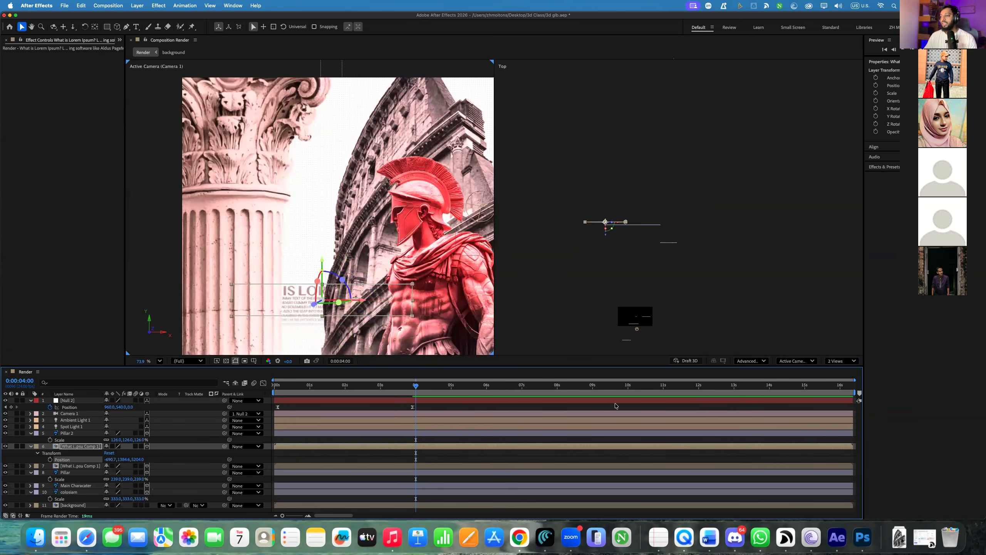
pyautogui.click(85, 465)
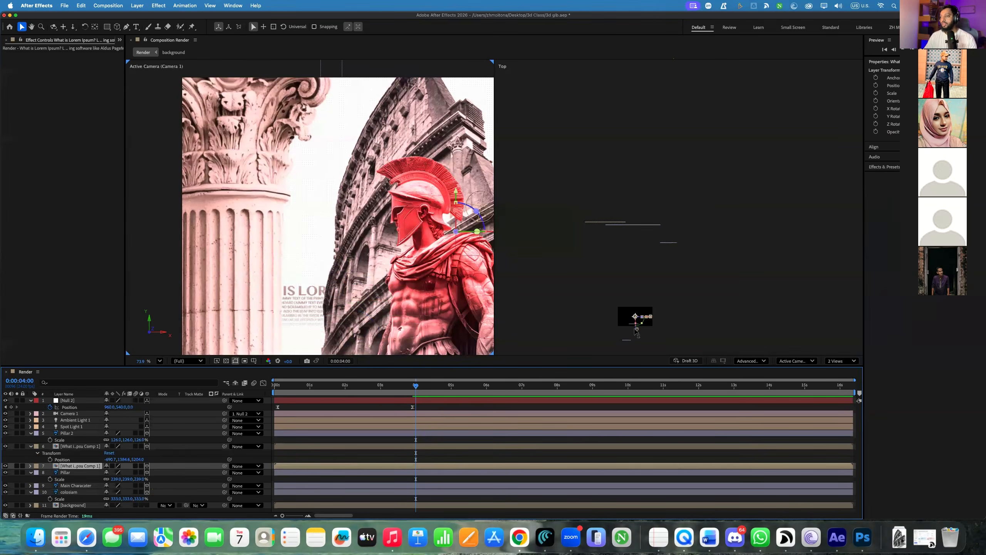
pyautogui.scroll(3, 626, 328)
pyautogui.click(712, 333)
pyautogui.scroll(-8, 699, 195)
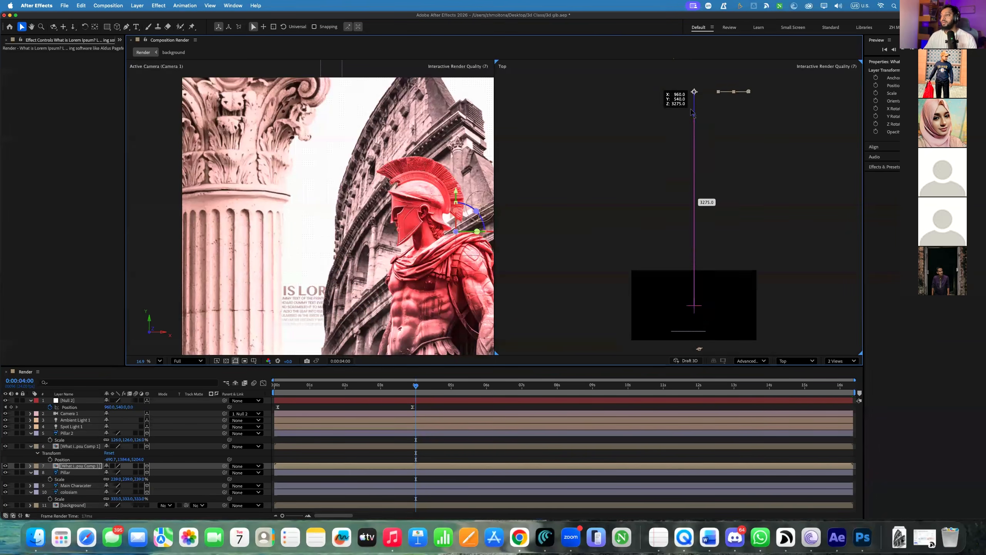
pyautogui.press('space')
pyautogui.moveTo(732, 159); pyautogui.dragTo(653, 234)
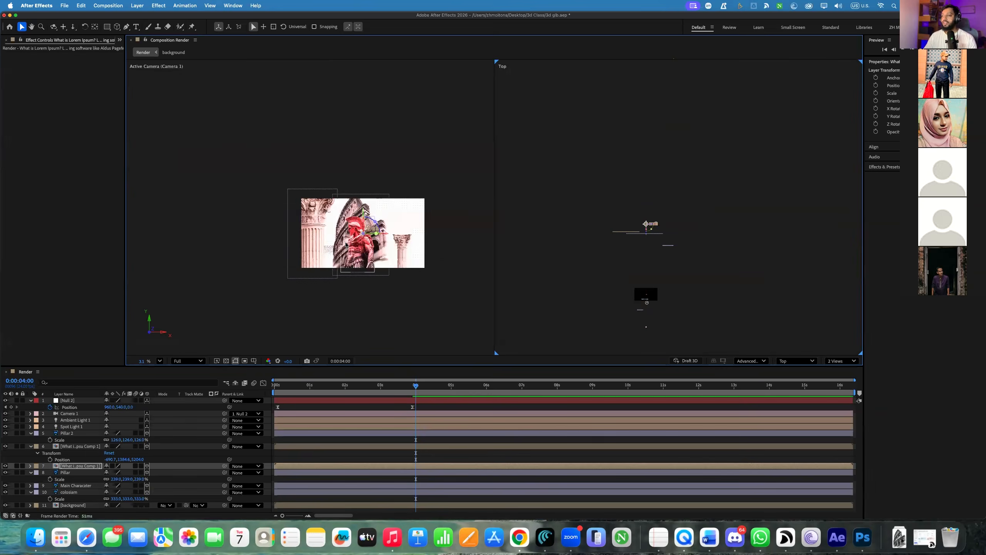
# Scale the original text precomp to 305% and place it above the smaller pillar, beside the colosseum's lower edge
pyautogui.moveTo(400, 229); pyautogui.dragTo(427, 228)
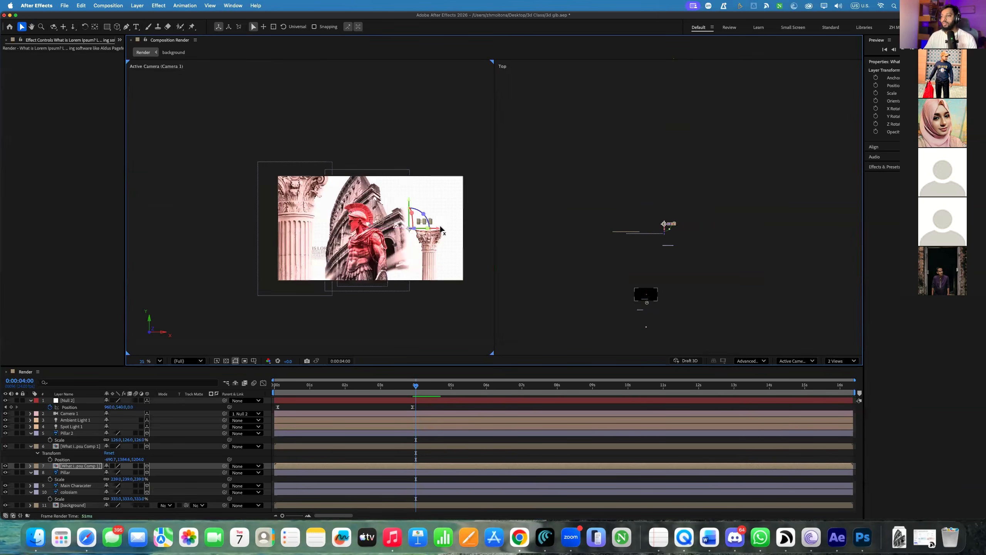
pyautogui.press('s')
pyautogui.moveTo(115, 473); pyautogui.dragTo(109, 399)
pyautogui.press('y')
pyautogui.moveTo(411, 227); pyautogui.dragTo(448, 206)
pyautogui.scroll(5, 449, 252)
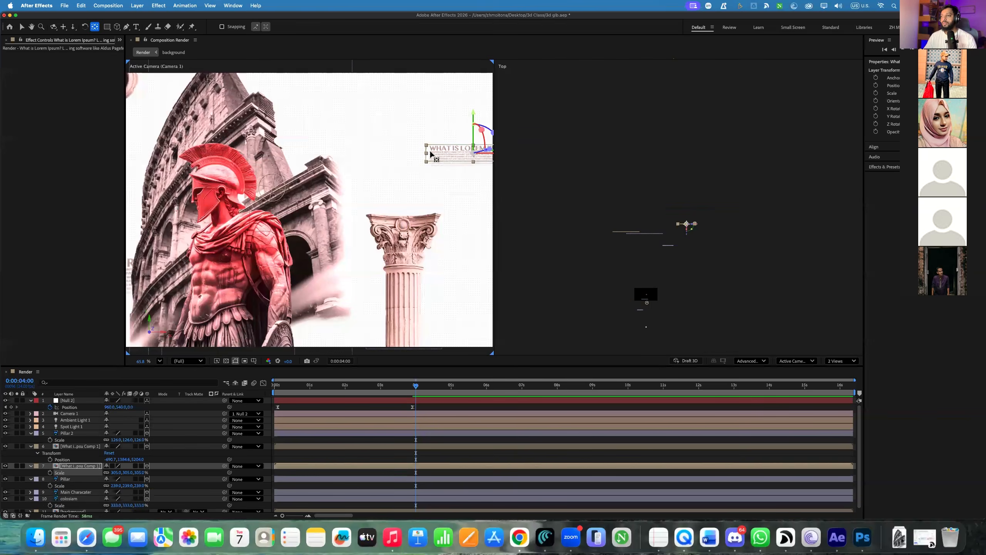
pyautogui.click(22, 30)
pyautogui.moveTo(453, 156); pyautogui.dragTo(351, 160)
pyautogui.scroll(-5, 383, 149)
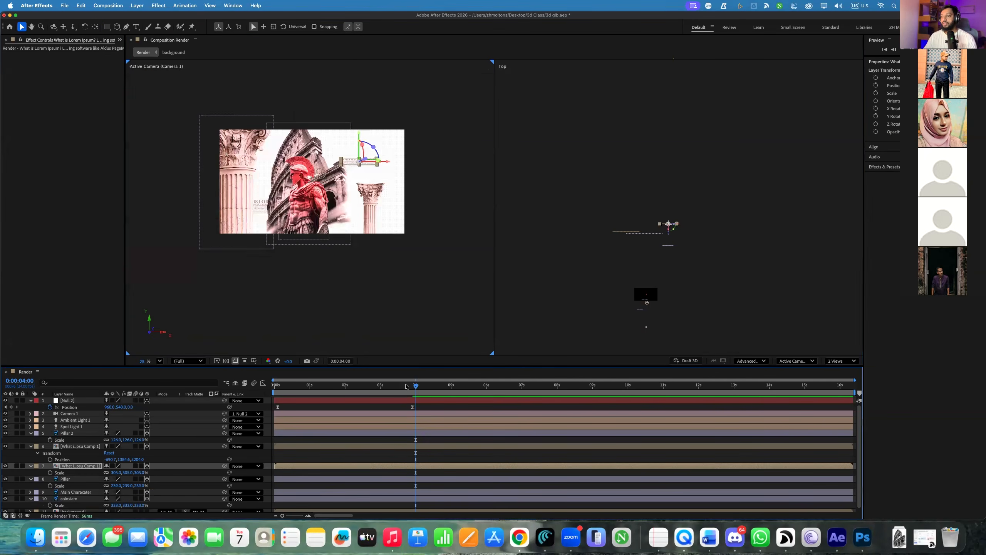
# Preview the camera animation from the start, using a single Active Camera view fitted to the panel
pyautogui.press('Home')
pyautogui.press('space')
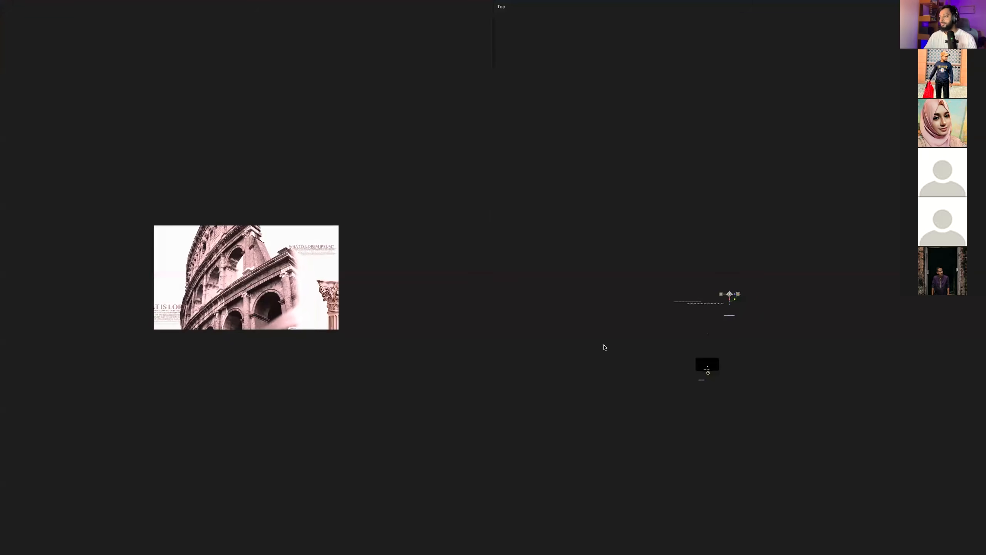
pyautogui.press('space')
pyautogui.click(836, 362)
pyautogui.click(834, 371)
pyautogui.click(159, 362)
pyautogui.click(174, 217)
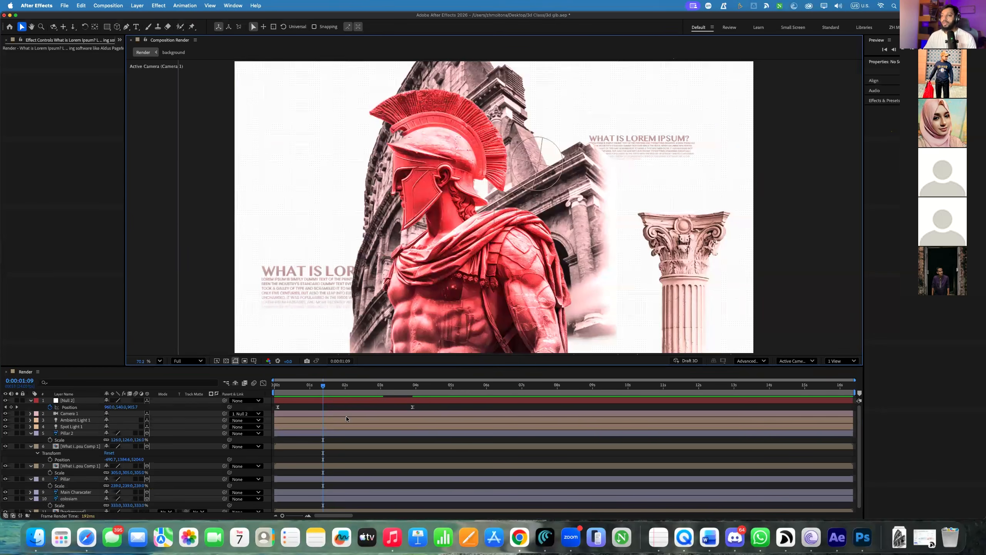
pyautogui.press('space')
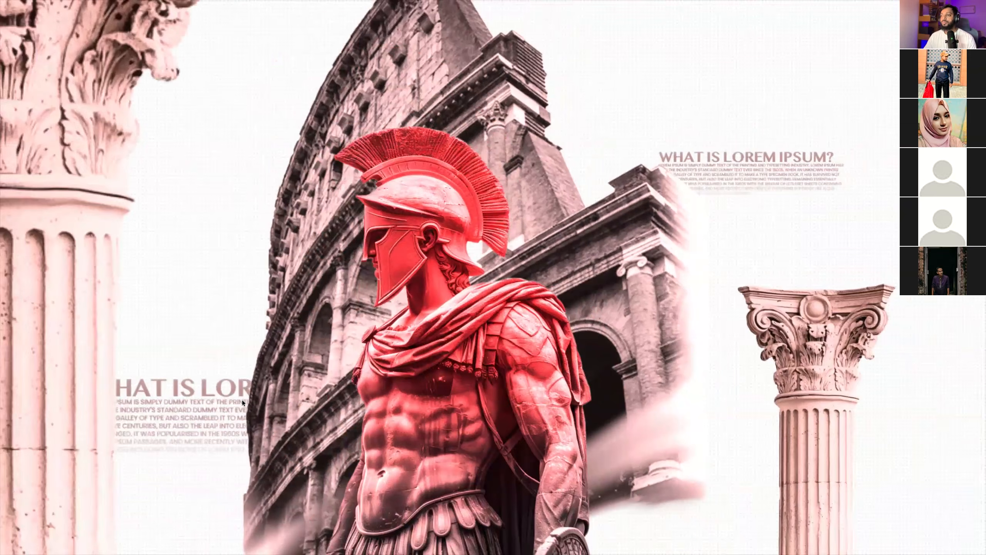
pyautogui.press('space')
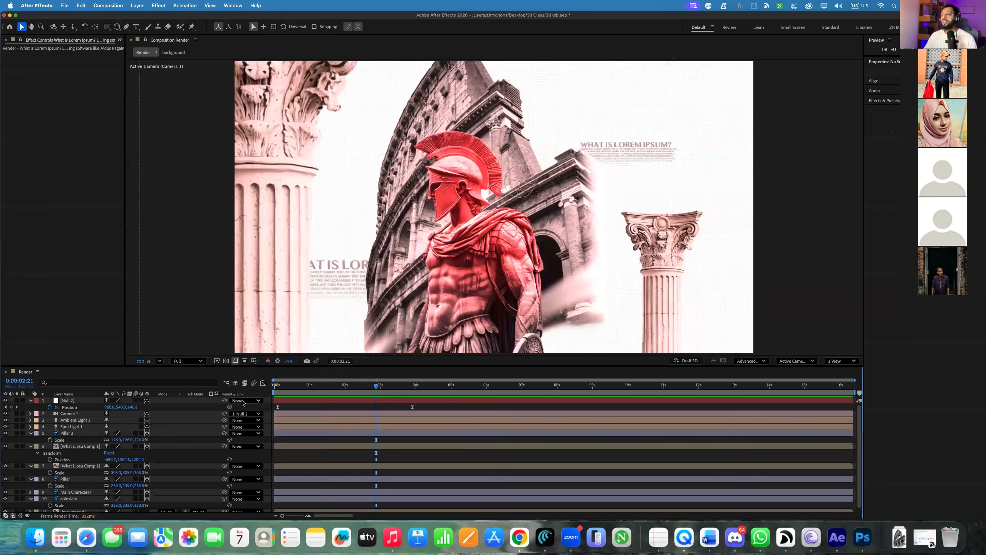
# Collapse the open layer properties in the Render timeline and expand Camera 1's Transform and Camera Options
pyautogui.click(30, 401)
pyautogui.click(31, 427)
pyautogui.click(30, 433)
pyautogui.click(30, 440)
pyautogui.click(30, 446)
pyautogui.click(30, 460)
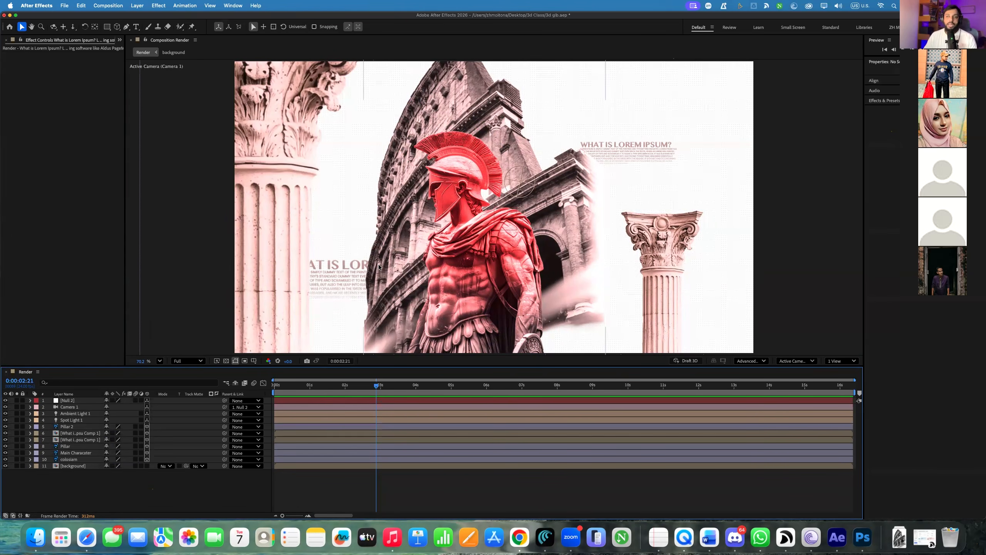
pyautogui.click(30, 407)
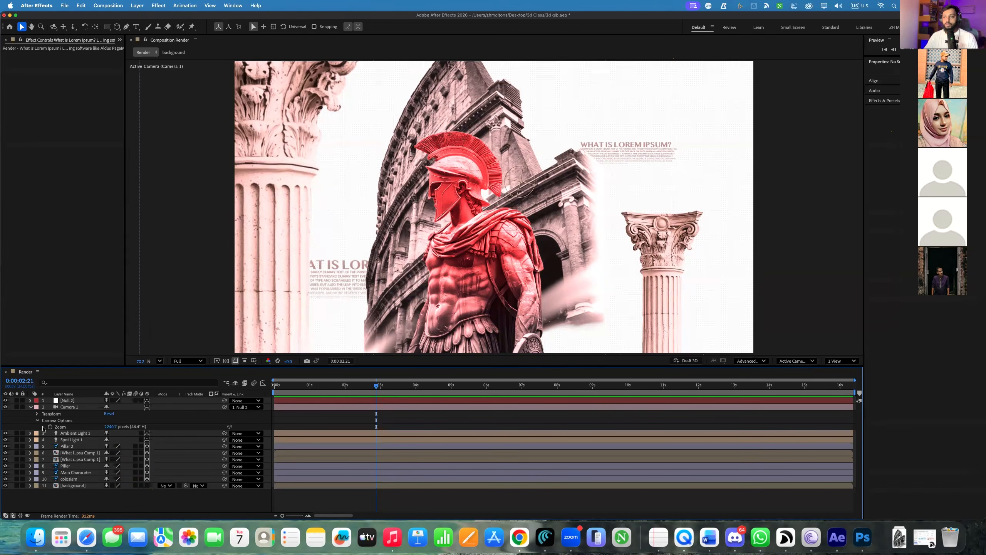
pyautogui.click(37, 415)
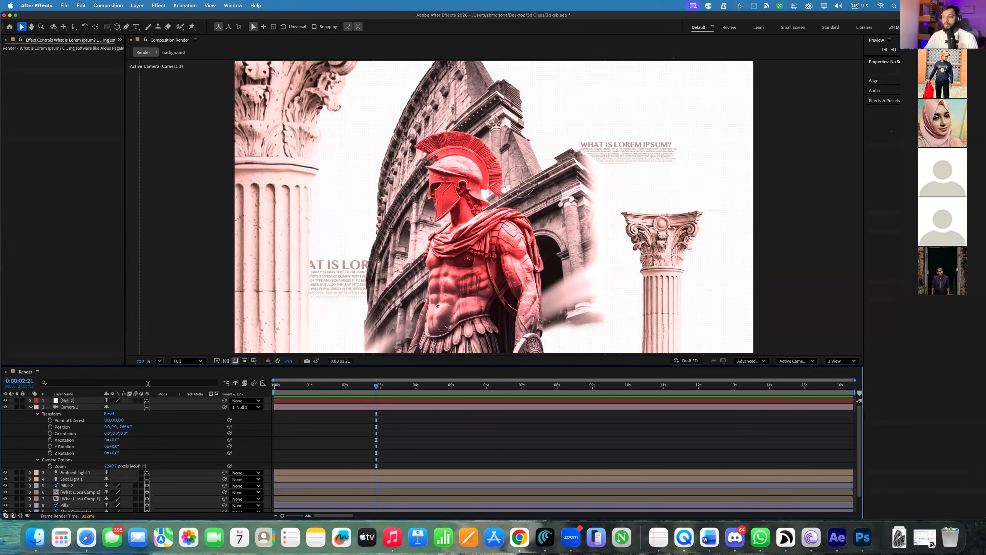
# Compare Camera 1's available options under the Classic 3D and Advanced 3D renderers
pyautogui.click(760, 361)
pyautogui.click(749, 372)
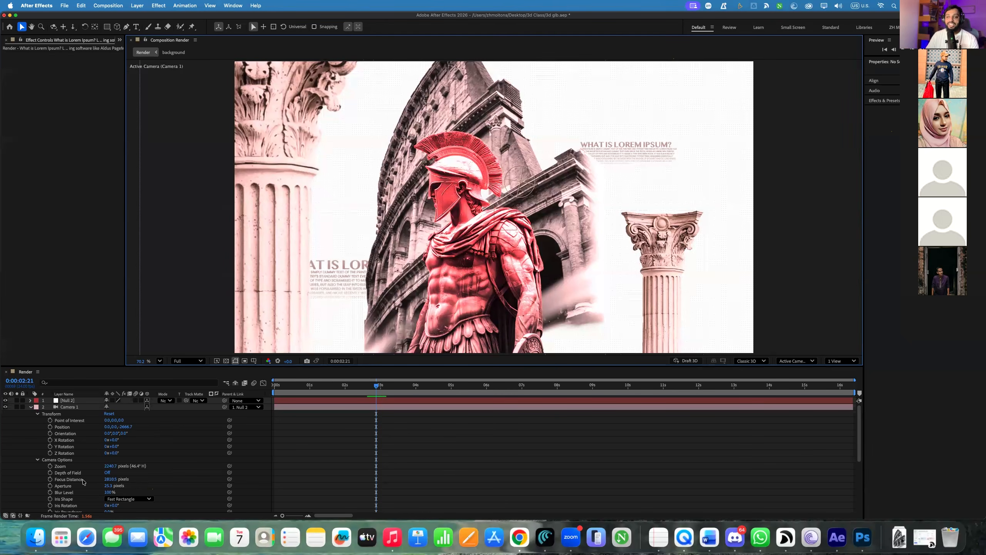
pyautogui.click(757, 361)
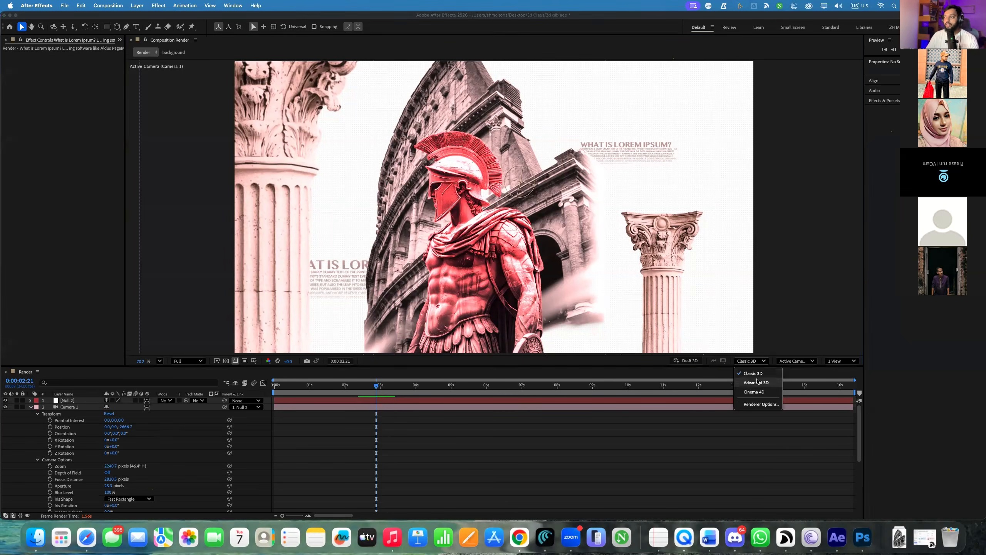
pyautogui.click(757, 376)
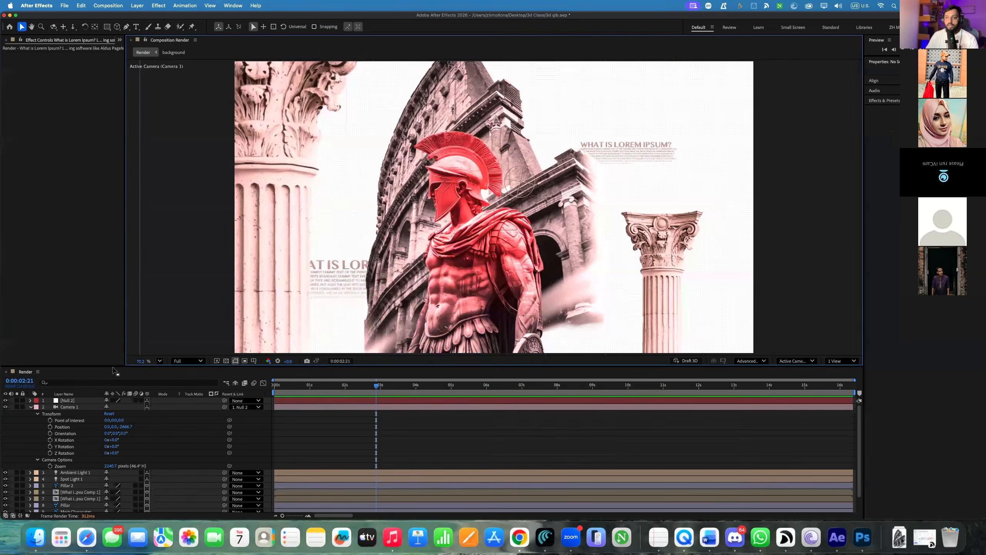
# Enlarge the timeline area, set the composition's renderer to Classic 3D and turn on Camera 1's Depth of Field
pyautogui.moveTo(116, 365); pyautogui.dragTo(115, 252)
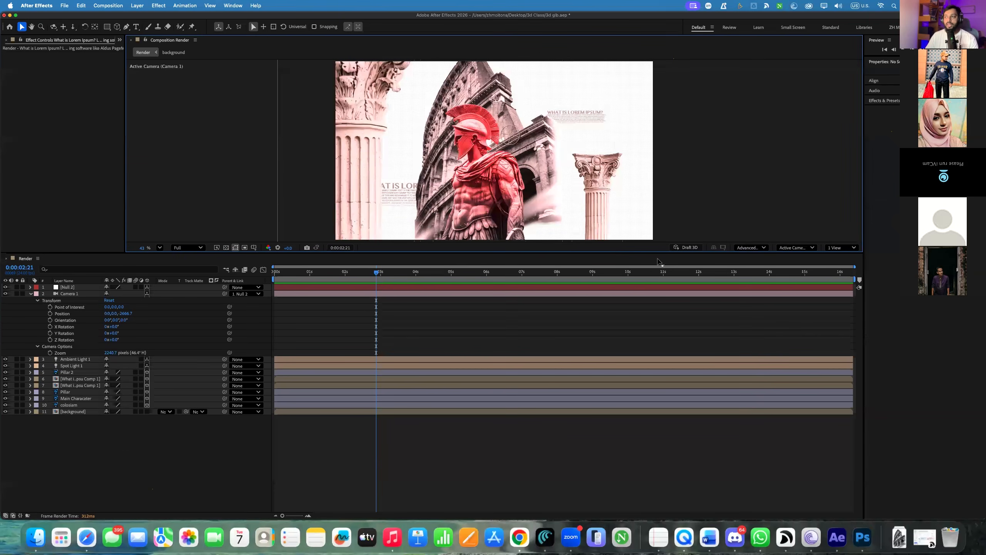
pyautogui.click(751, 247)
pyautogui.click(760, 264)
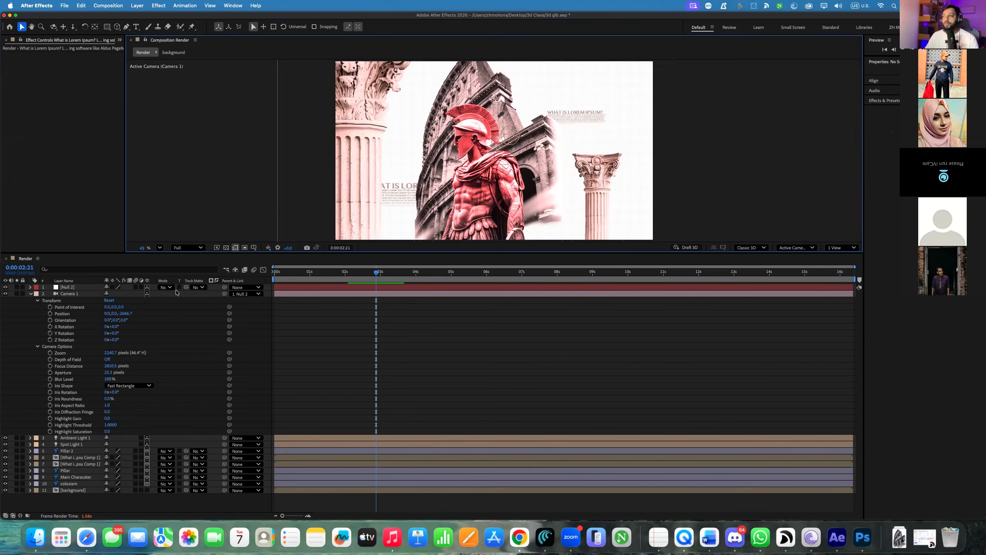
pyautogui.click(105, 359)
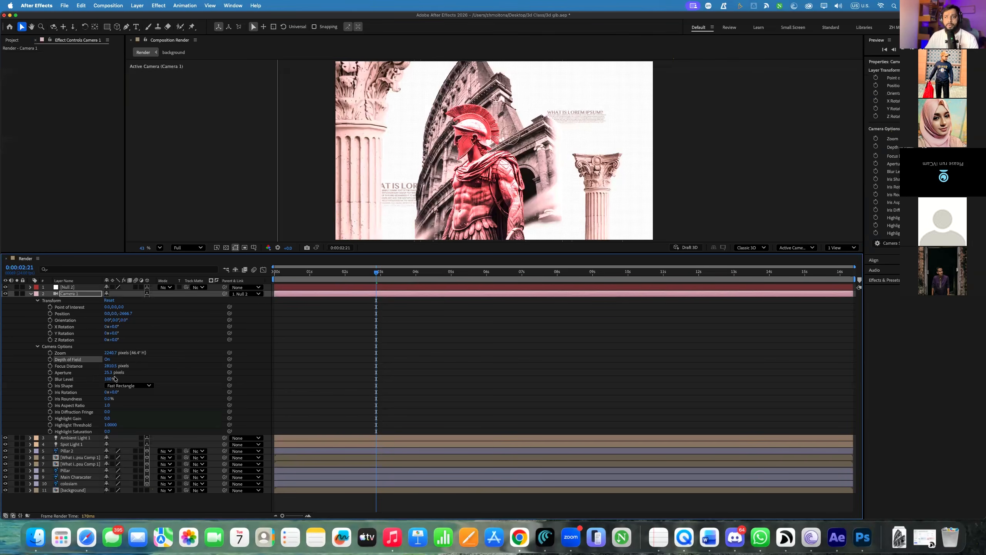
# Set Camera 1's Aperture to 300 pixels
pyautogui.moveTo(109, 372); pyautogui.dragTo(351, 372)
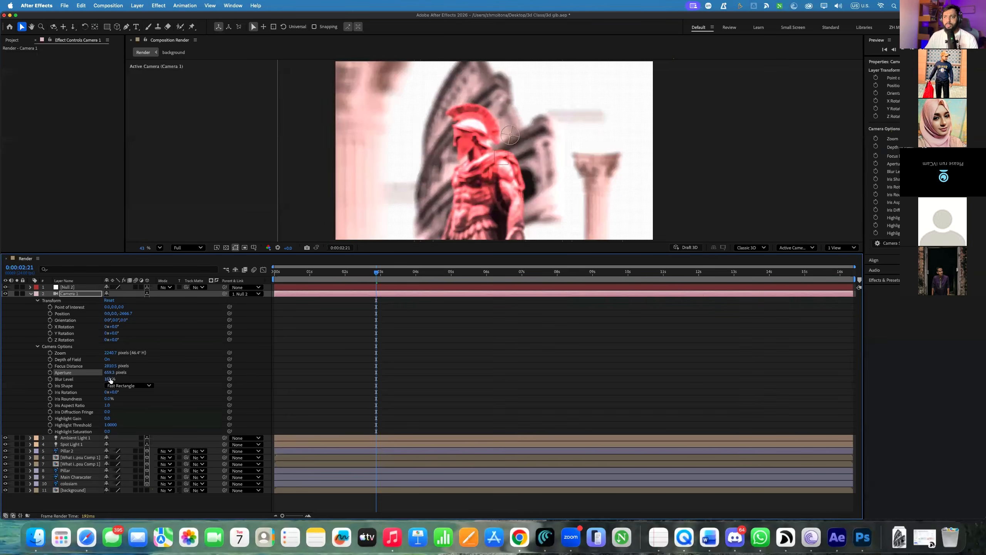
pyautogui.moveTo(216, 372); pyautogui.dragTo(226, 372)
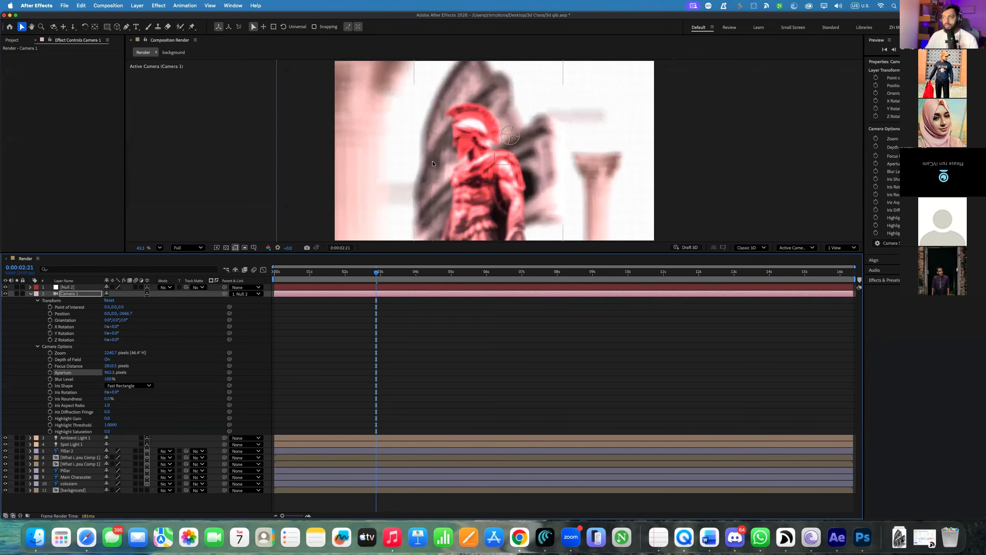
pyautogui.click(112, 372)
pyautogui.write('300')
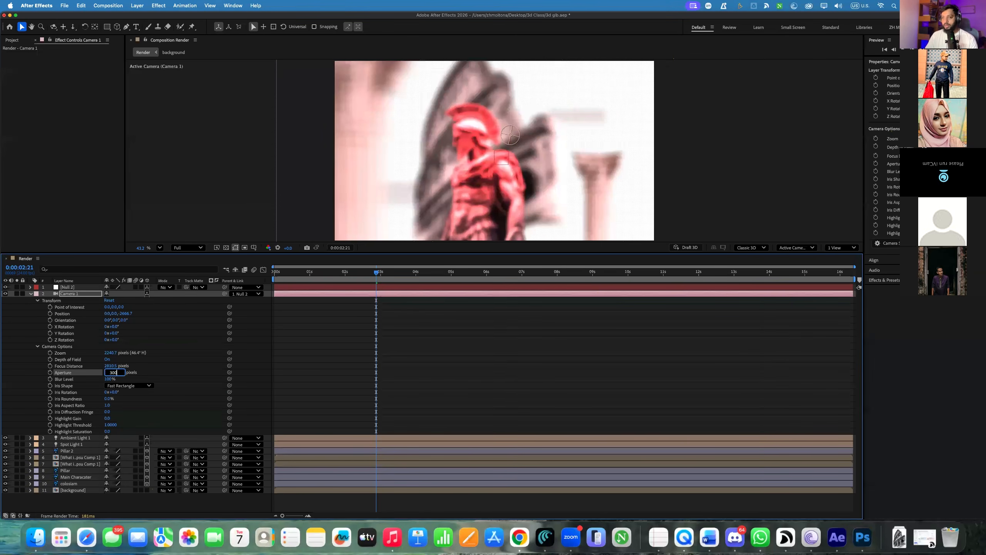
pyautogui.press('Return')
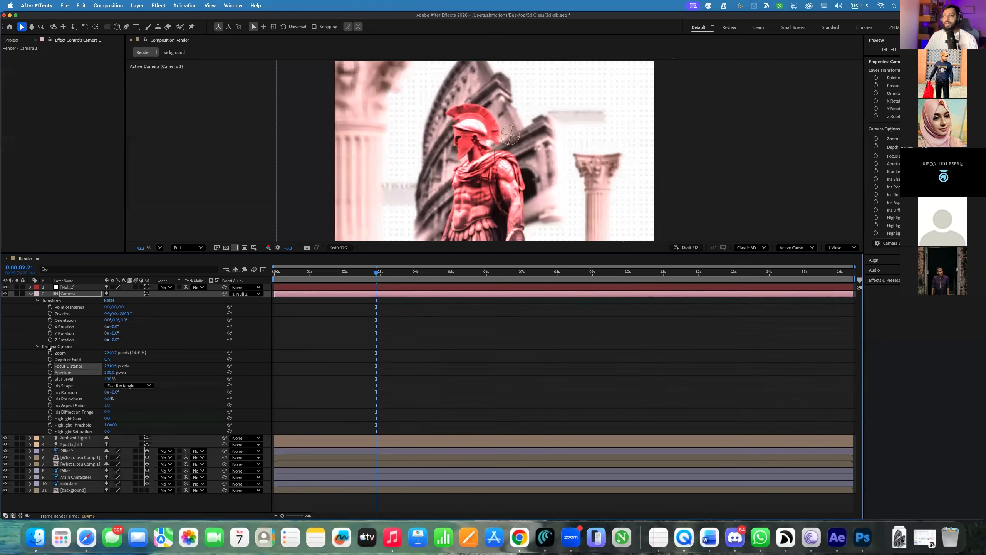
# Examine the depth-of-field blur on the warrior, pillars, colosseum and text up close
pyautogui.scroll(4, 530, 170)
pyautogui.scroll(-2, 411, 162)
pyautogui.scroll(-1, 422, 161)
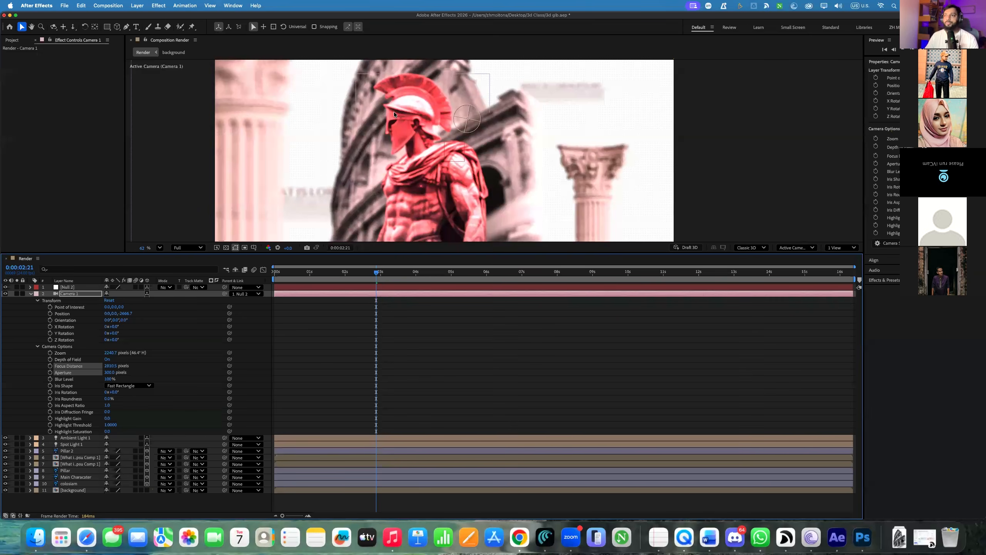
pyautogui.scroll(-2, 418, 156)
pyautogui.click(160, 247)
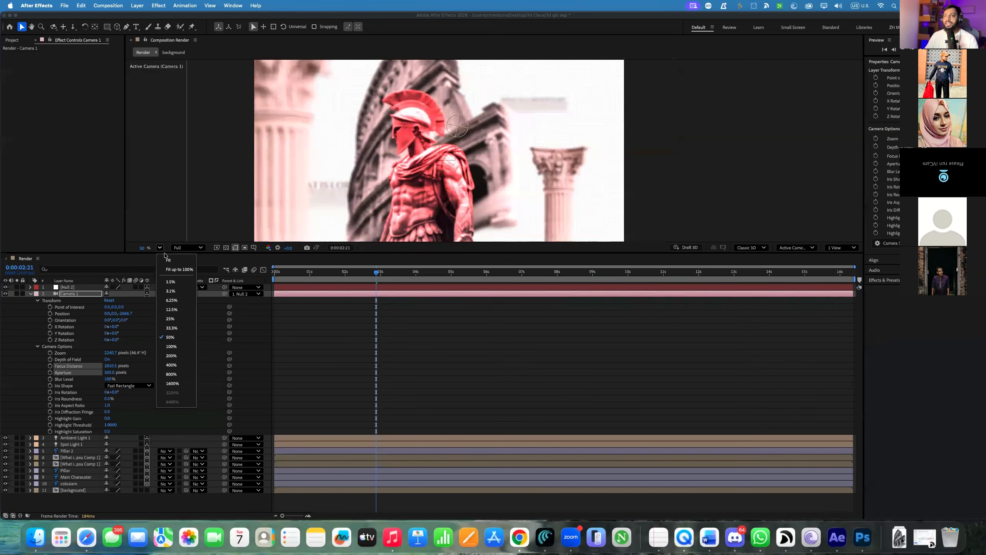
pyautogui.click(180, 252)
pyautogui.scroll(2, 466, 159)
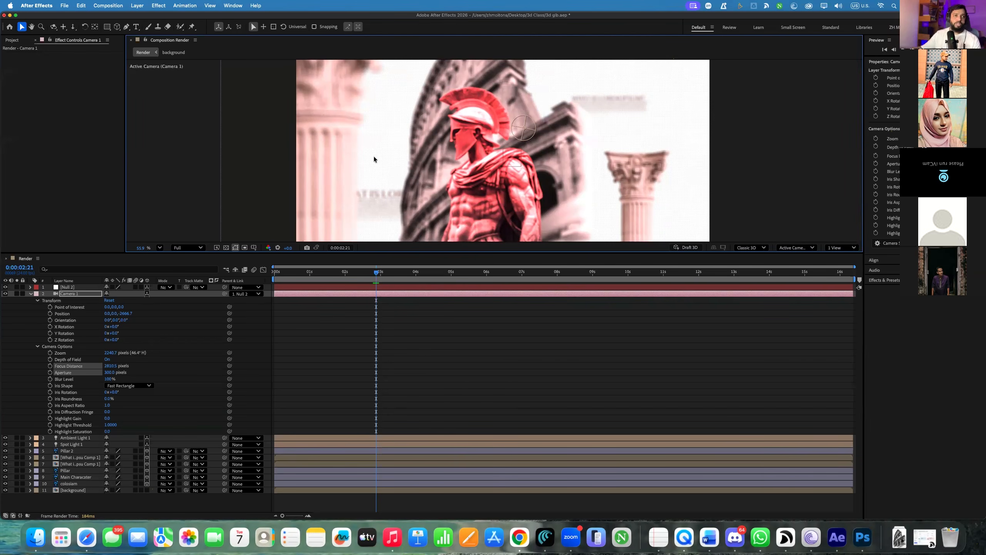
# Show two views with the Top view and reduce Camera 1's Focus Distance to about 2586 pixels
pyautogui.click(840, 248)
pyautogui.click(850, 269)
pyautogui.scroll(-2, 687, 215)
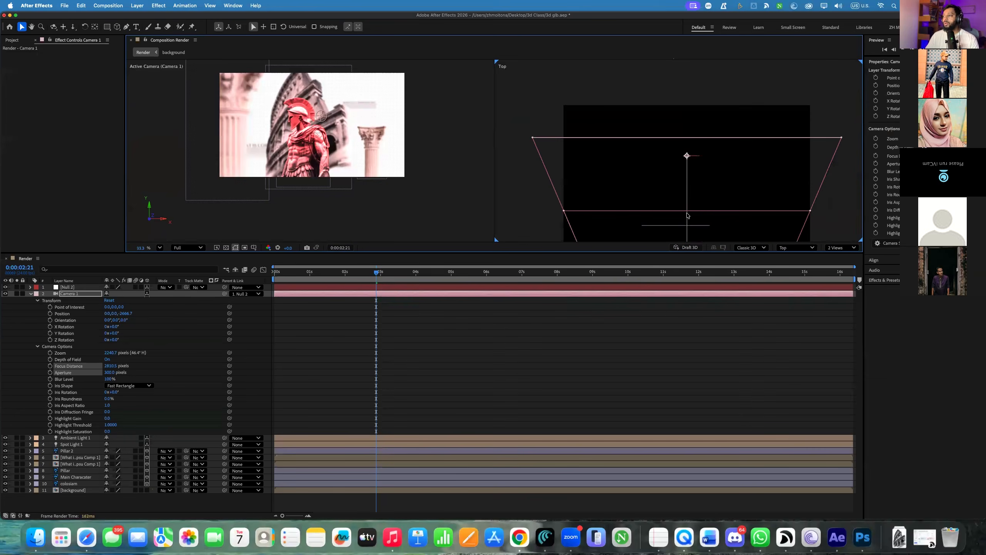
pyautogui.scroll(-1, 587, 156)
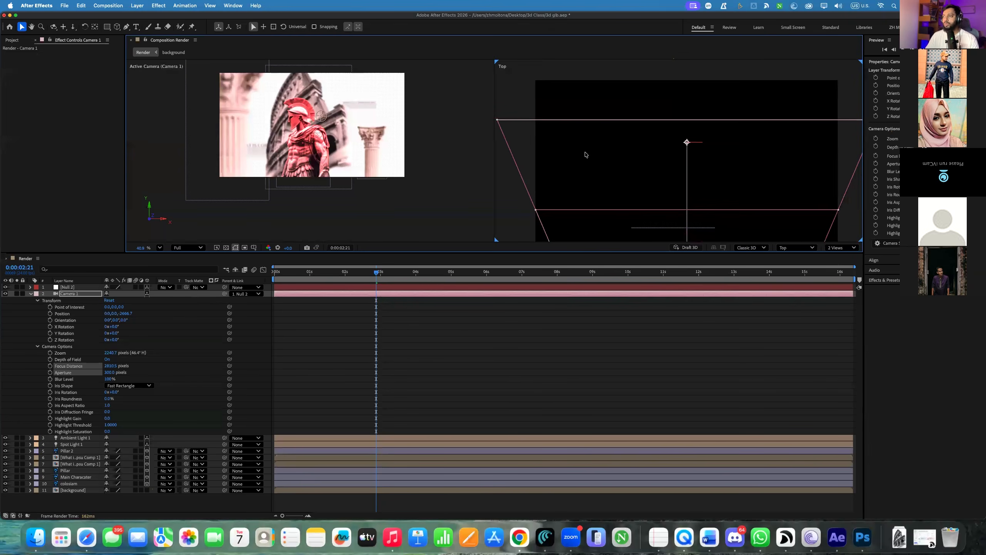
pyautogui.moveTo(113, 367)
pyautogui.mouseDown()
pyautogui.moveTo(90, 367)
pyautogui.moveTo(111, 367)
pyautogui.mouseUp()
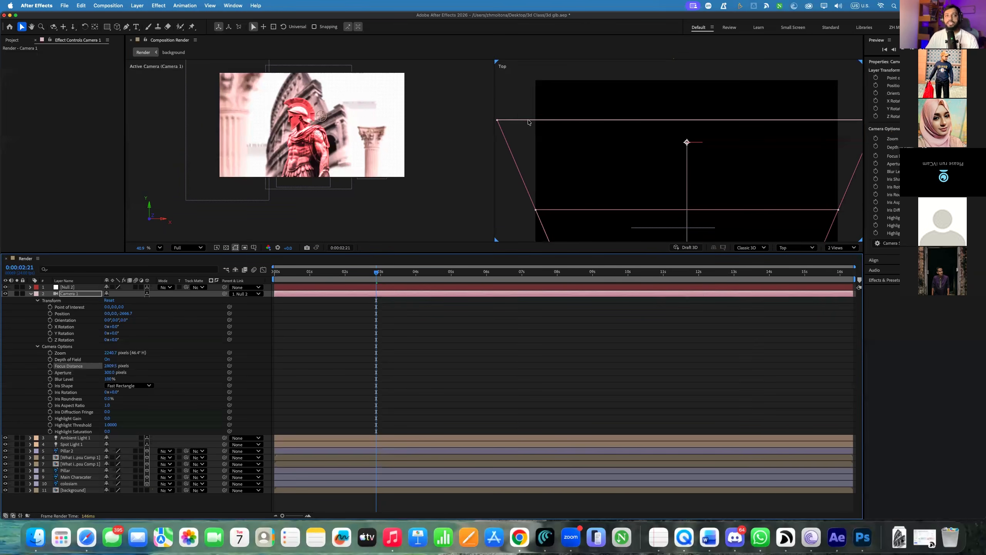
pyautogui.moveTo(103, 366); pyautogui.dragTo(66, 366)
pyautogui.scroll(6, 299, 112)
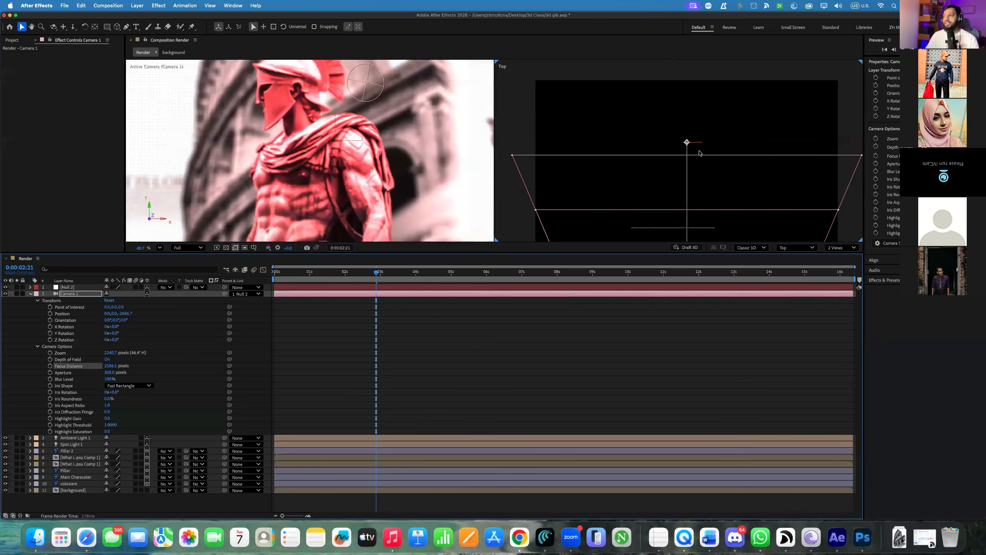
# Locate the Main Character layer in the Top view and reduce Camera 1's Focus Distance until the focus plane reaches the warrior
pyautogui.scroll(-3, 692, 151)
pyautogui.click(665, 197)
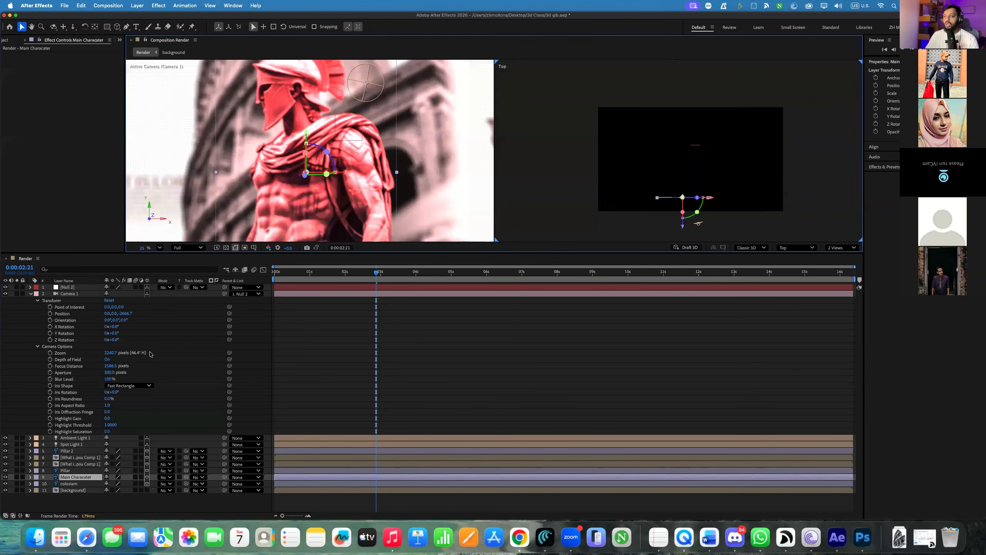
pyautogui.click(83, 294)
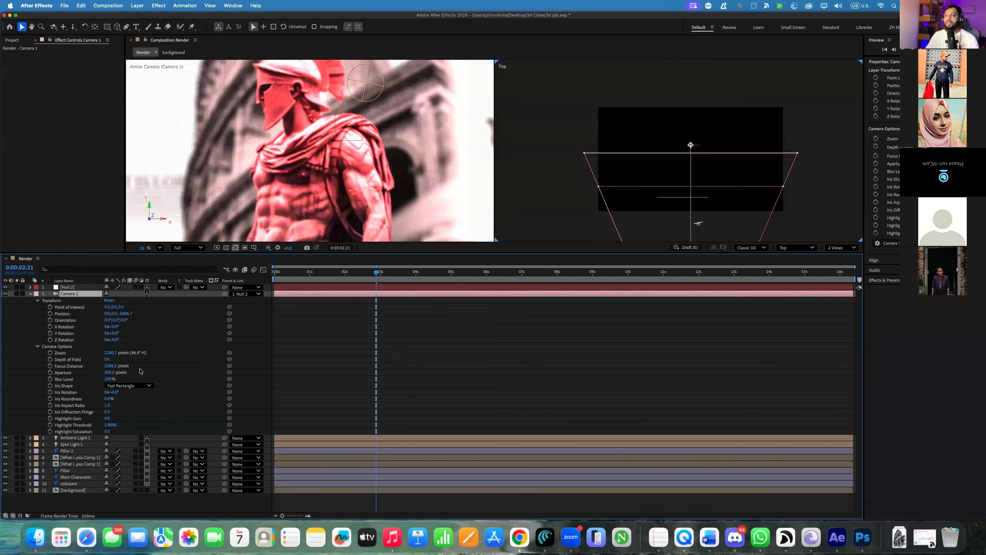
pyautogui.moveTo(111, 367); pyautogui.dragTo(93, 368)
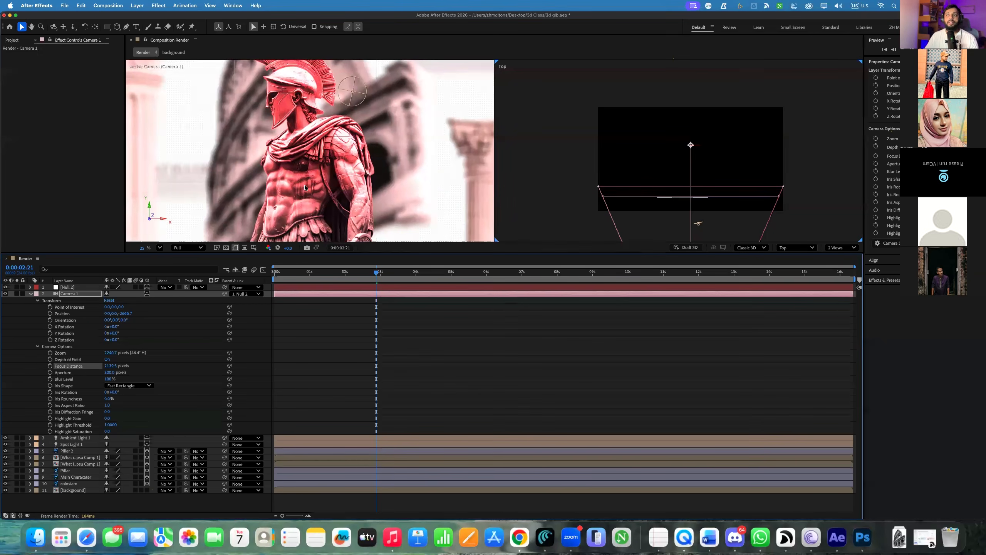
pyautogui.scroll(-2, 304, 186)
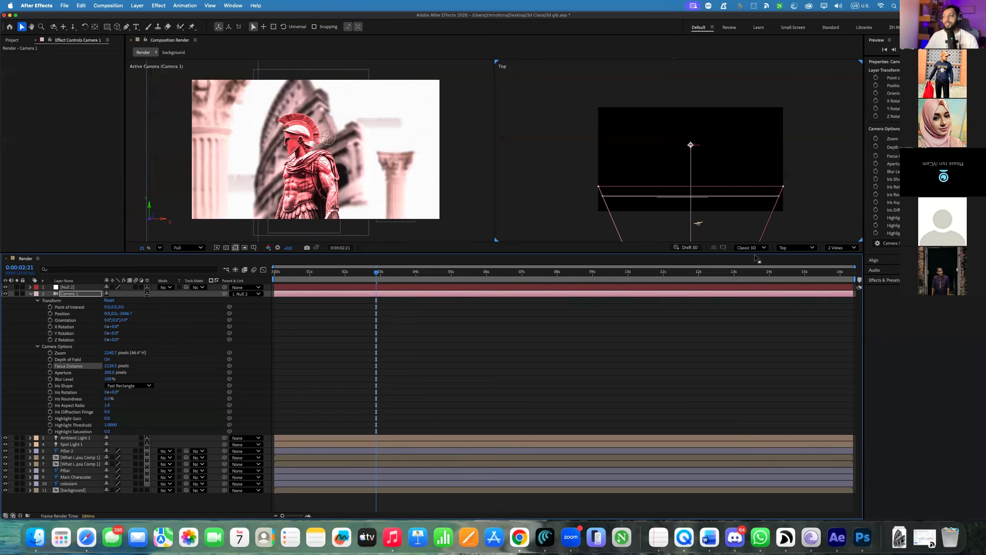
# Return to a single view fitted to the panel and play the depth-of-field animation from the start
pyautogui.click(841, 248)
pyautogui.click(841, 262)
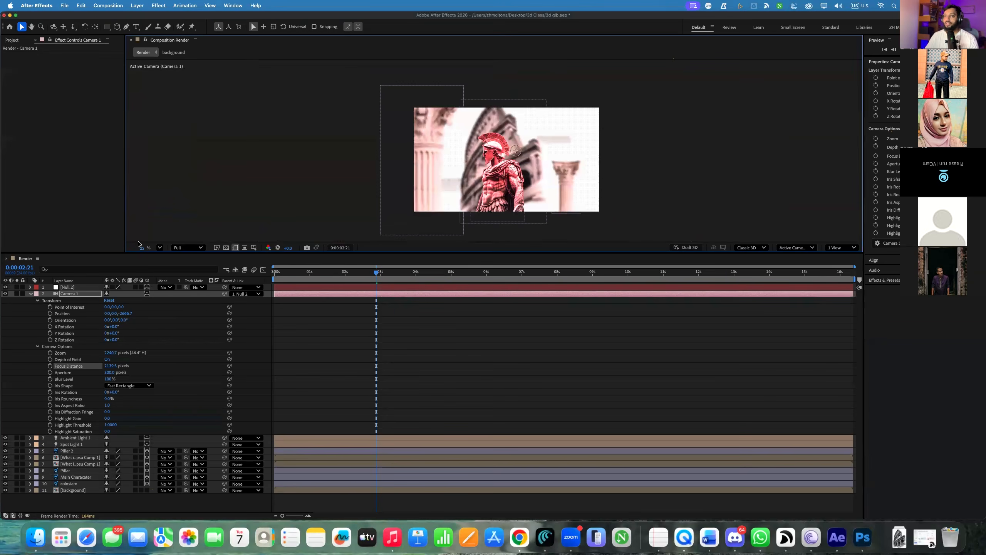
pyautogui.click(159, 247)
pyautogui.click(171, 262)
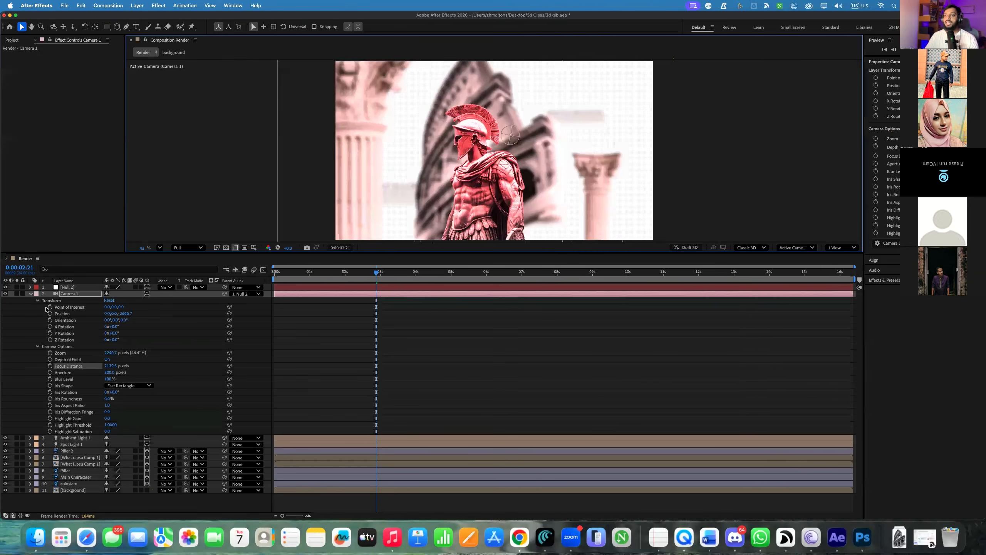
pyautogui.click(32, 294)
pyautogui.moveTo(374, 278); pyautogui.dragTo(272, 279)
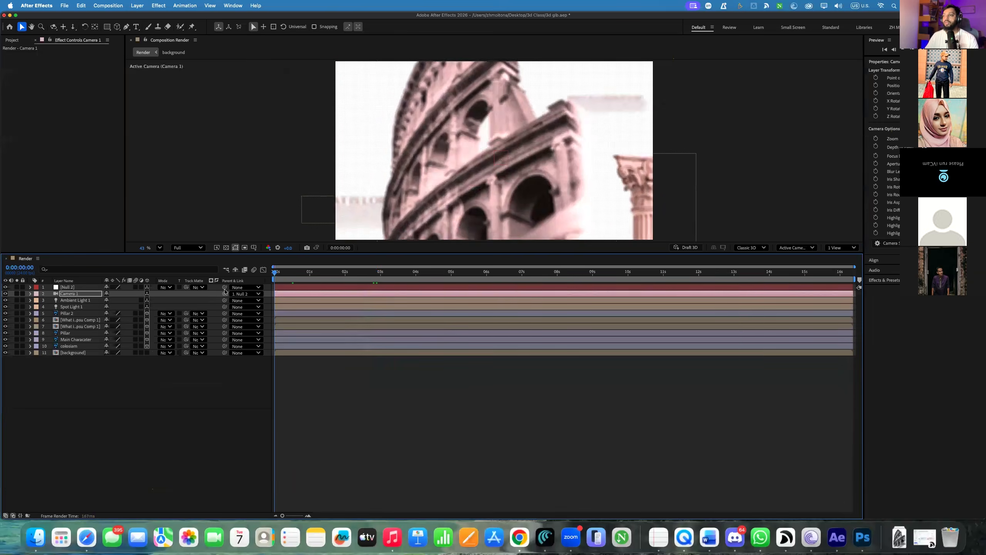
pyautogui.press('space')
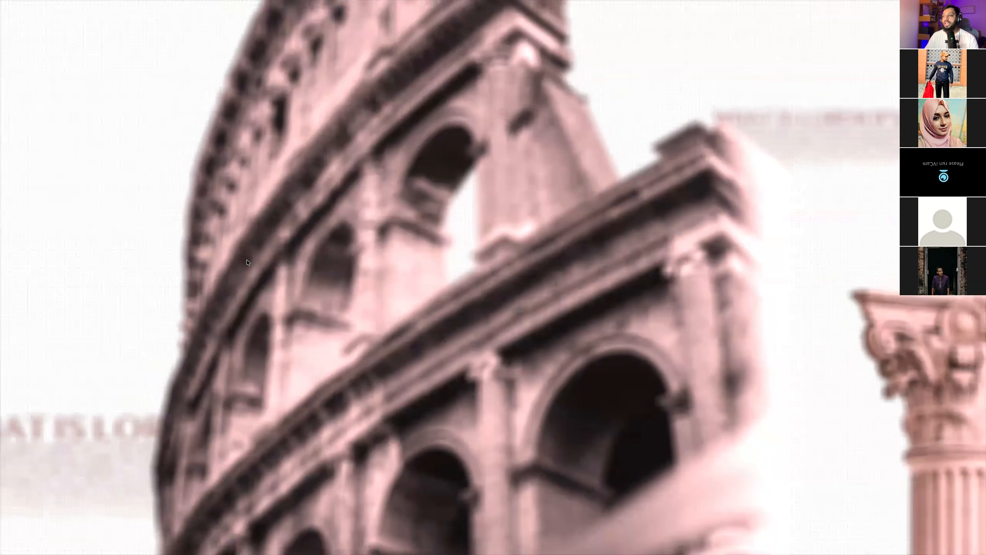
# Stop playback, reveal Camera 1's properties and move its Focus Distance keyframe to 0:00:02:15
pyautogui.press('space')
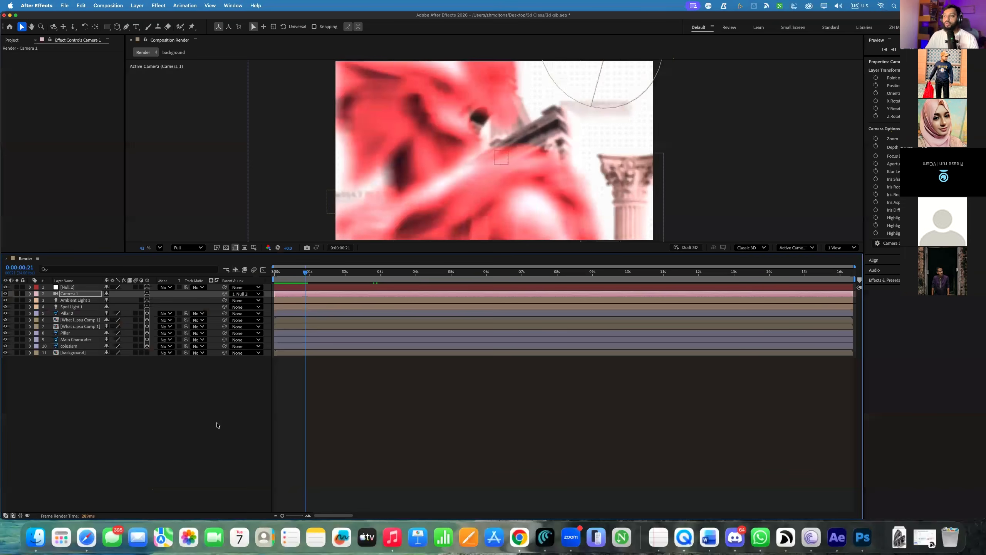
pyautogui.press('Home')
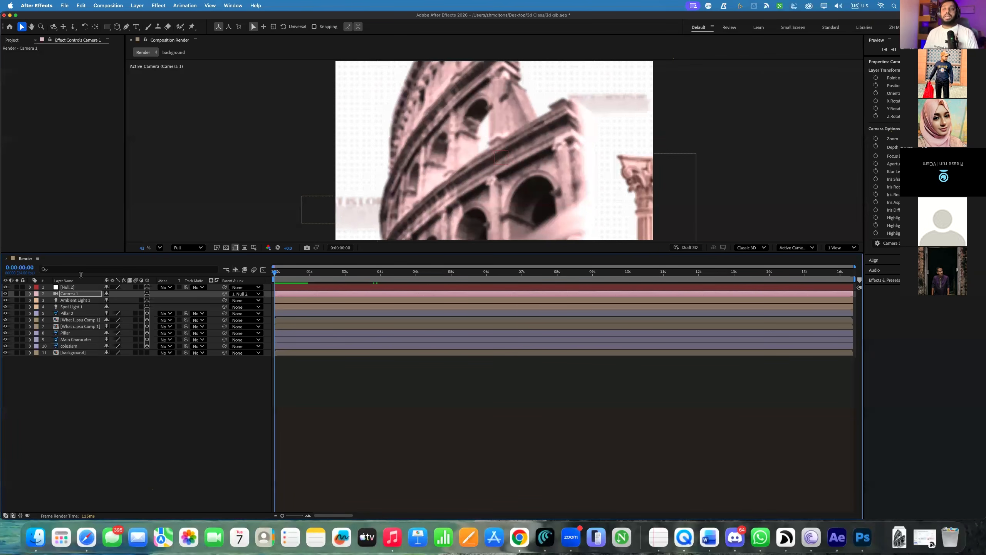
pyautogui.click(30, 293)
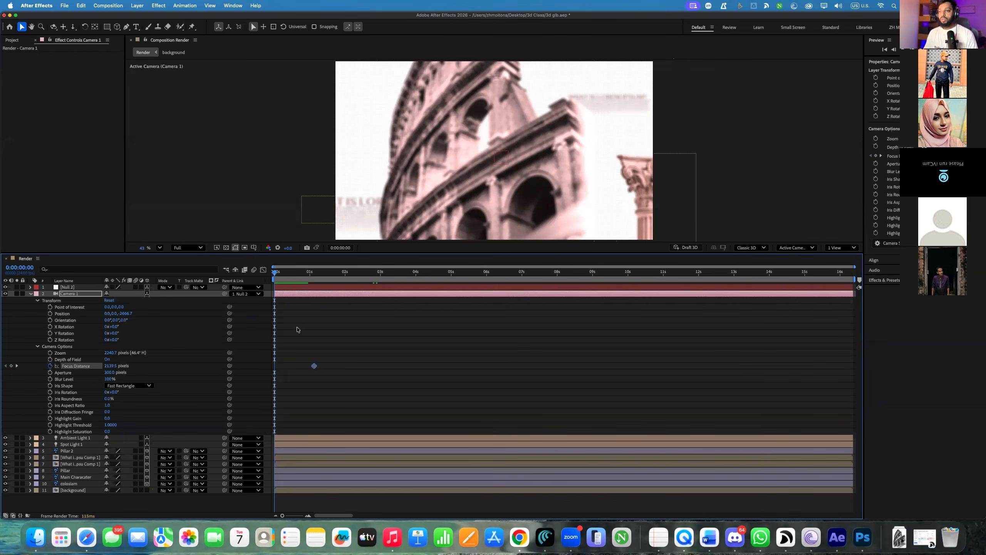
pyautogui.moveTo(275, 273); pyautogui.dragTo(367, 273)
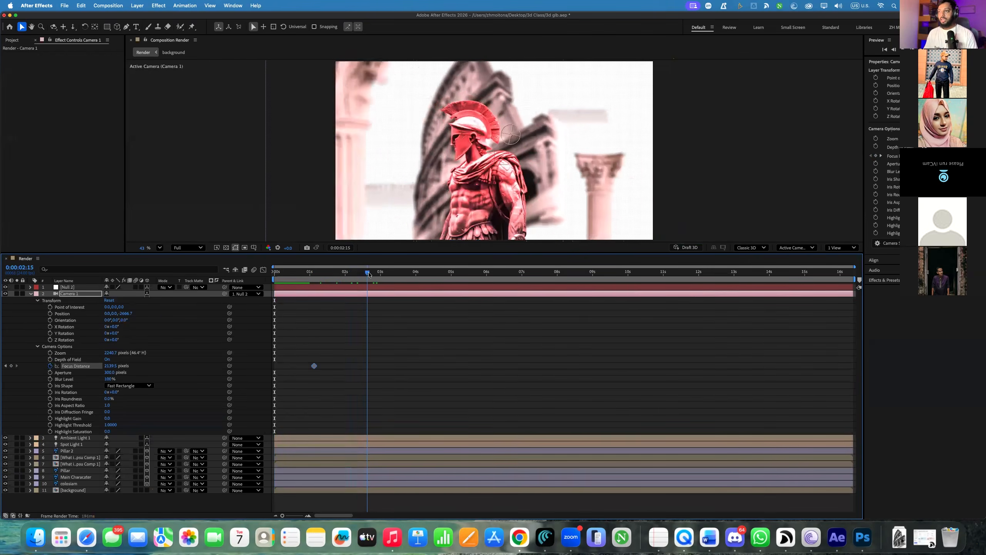
pyautogui.moveTo(369, 365); pyautogui.dragTo(367, 366)
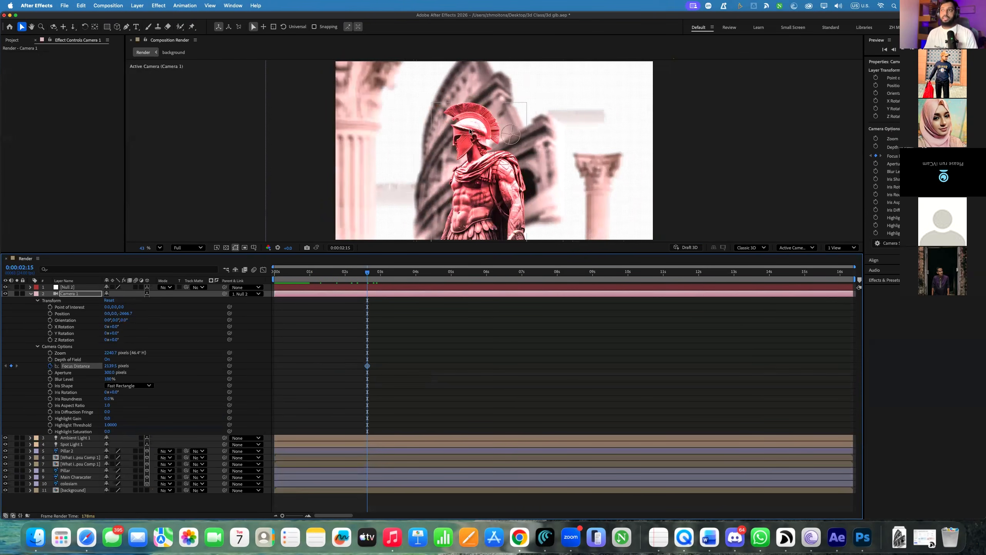
# Keyframe Camera 1's Focus Distance at 0:00:00:00 to about 4771.5 pixels so the colosseum and text are sharp
pyautogui.press('Home')
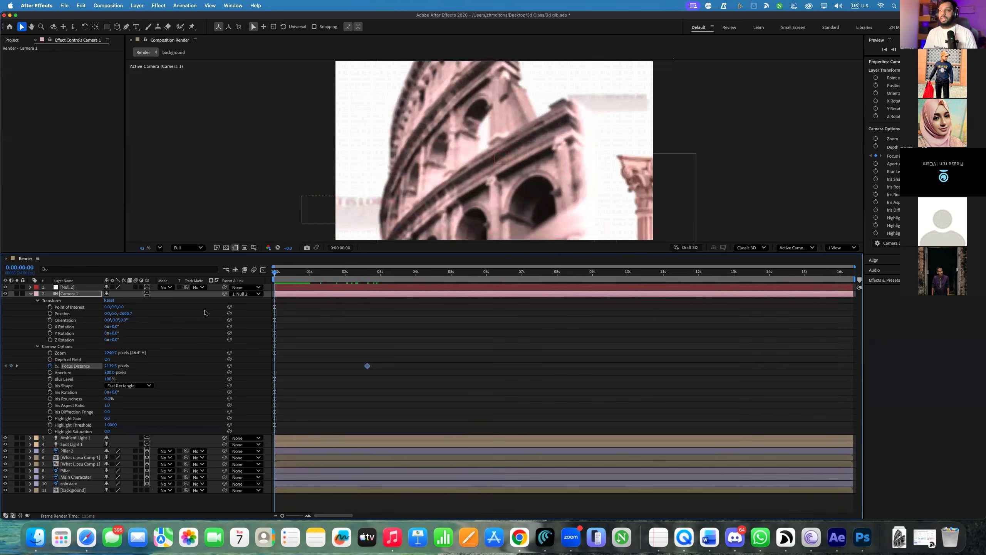
pyautogui.moveTo(459, 334); pyautogui.dragTo(428, 336)
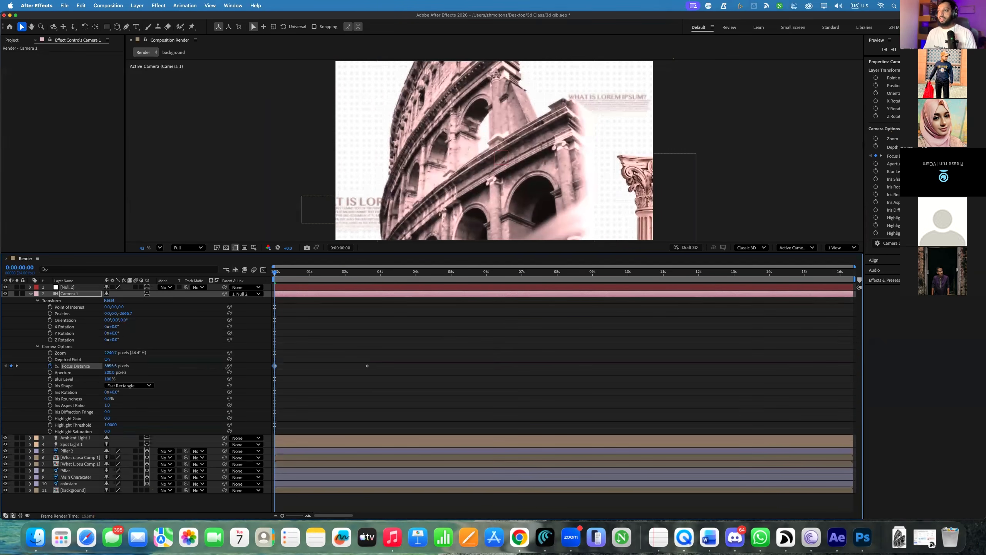
pyautogui.scroll(3, 458, 126)
pyautogui.scroll(-1, 457, 126)
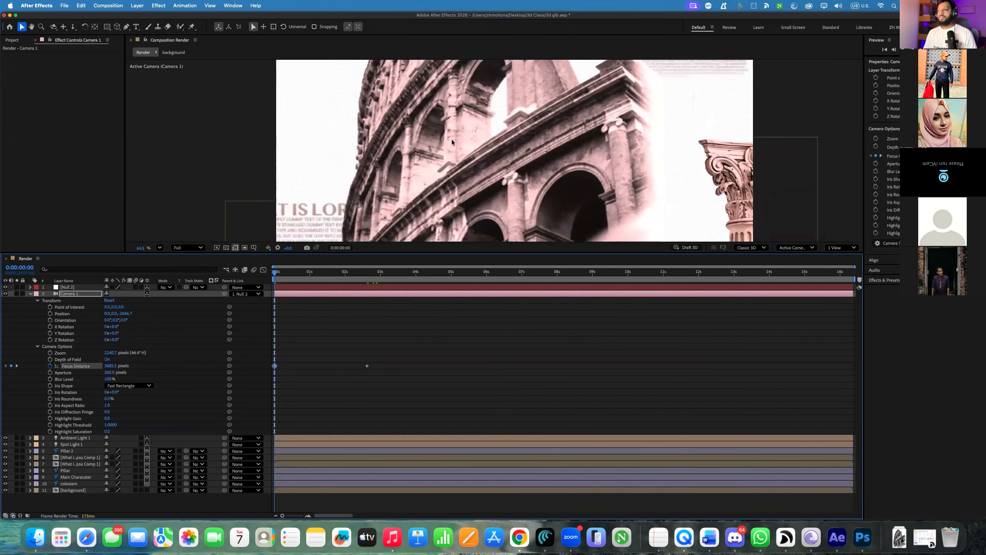
pyautogui.scroll(-1, 457, 126)
pyautogui.moveTo(187, 362); pyautogui.dragTo(294, 353)
pyautogui.moveTo(218, 357); pyautogui.dragTo(237, 358)
pyautogui.scroll(-4, 456, 163)
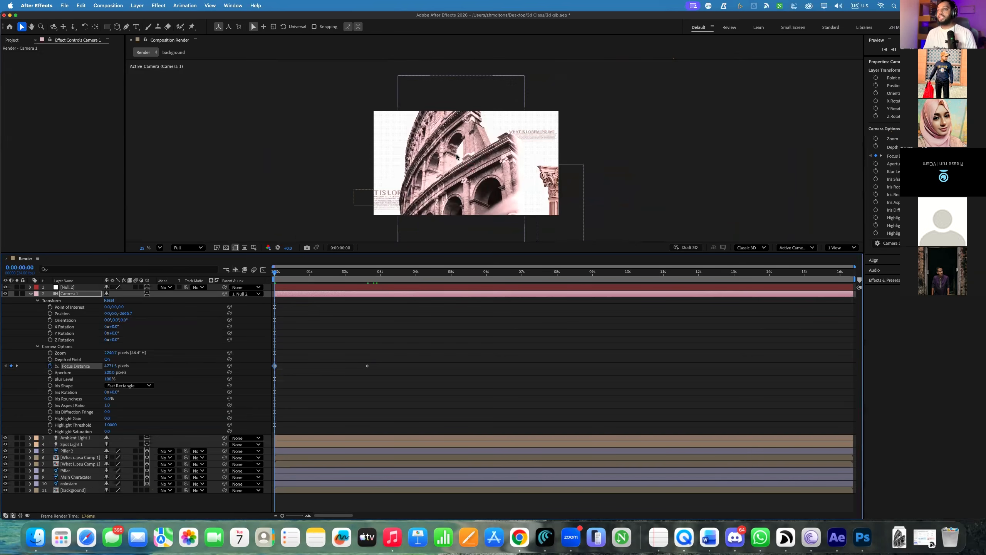
# Play the focus pull, fit the composition to the panel and scrub to where the warrior is in focus
pyautogui.press('space')
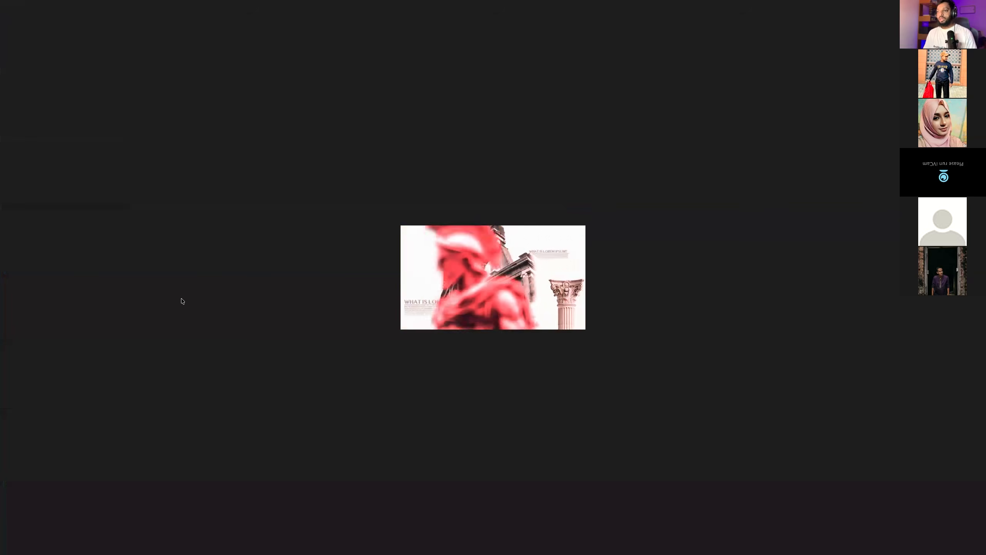
pyautogui.press('space')
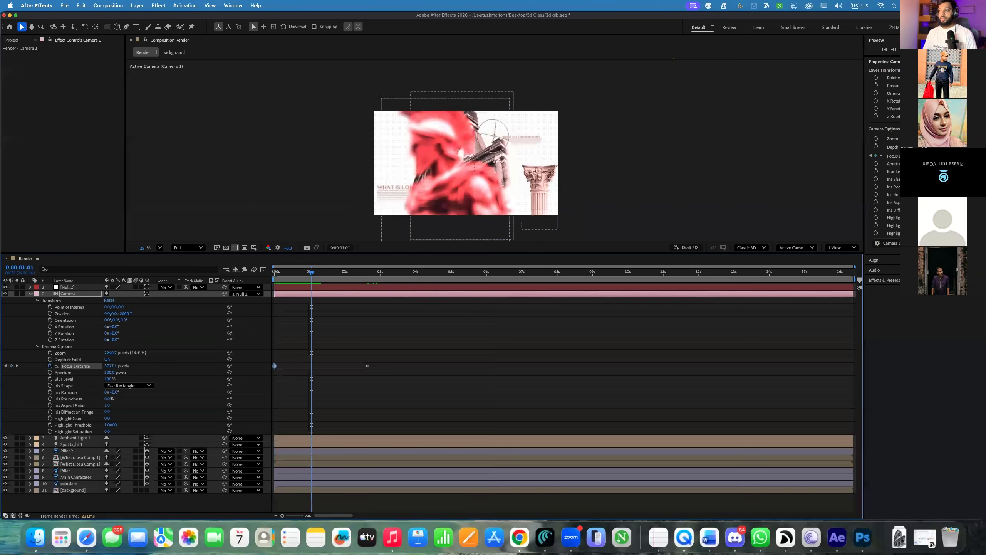
pyautogui.click(841, 247)
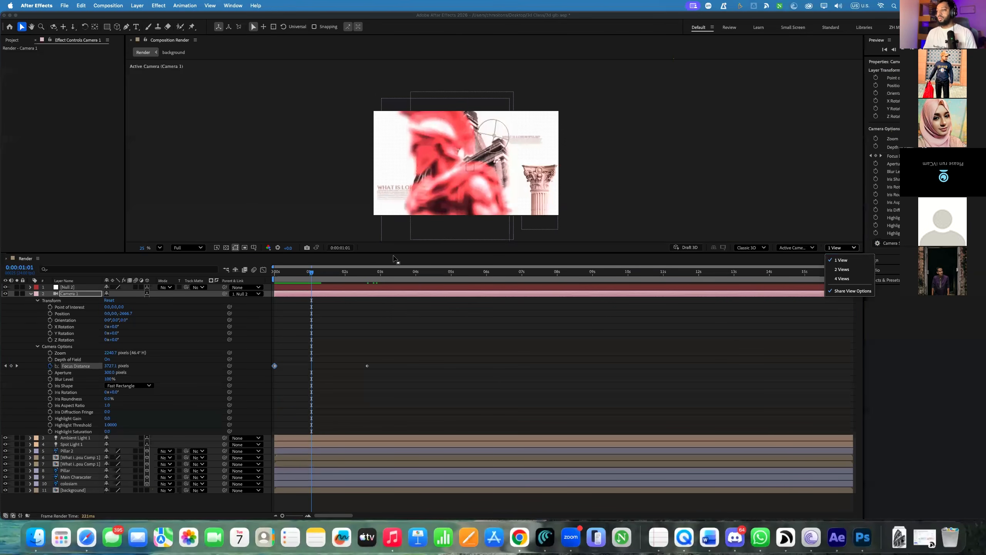
pyautogui.click(159, 248)
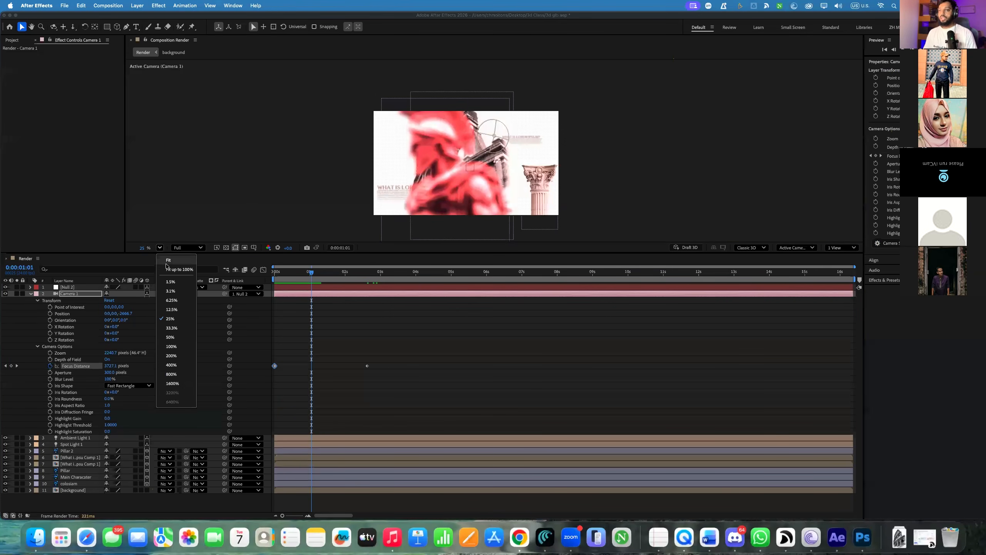
pyautogui.click(171, 262)
pyautogui.moveTo(313, 274); pyautogui.dragTo(369, 289)
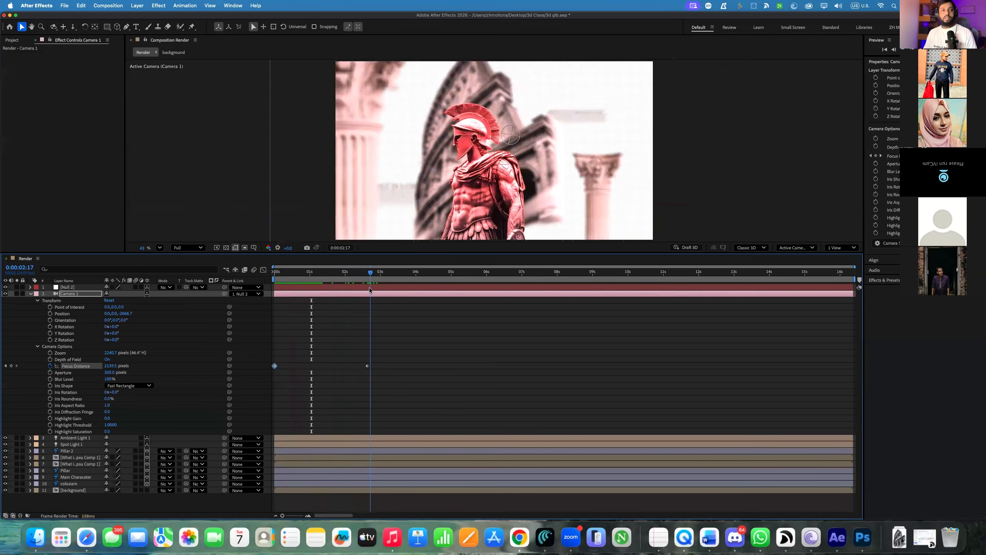
pyautogui.press('Home')
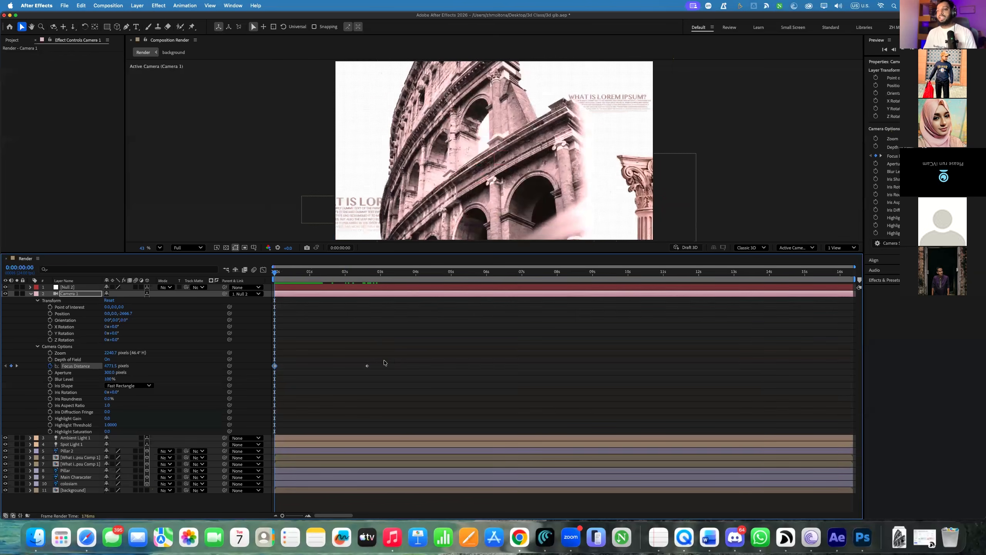
# Shift the ending Focus Distance keyframe slightly earlier than 0:00:02:15 and play the animation from the start
pyautogui.moveTo(364, 369); pyautogui.dragTo(356, 368)
pyautogui.moveTo(312, 273); pyautogui.dragTo(267, 275)
pyautogui.press('space')
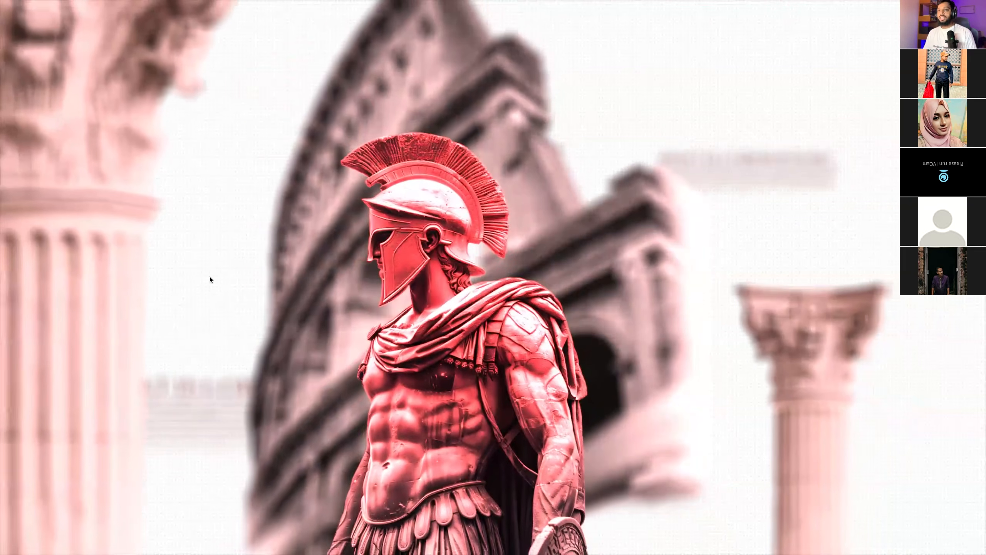
pyautogui.press('space')
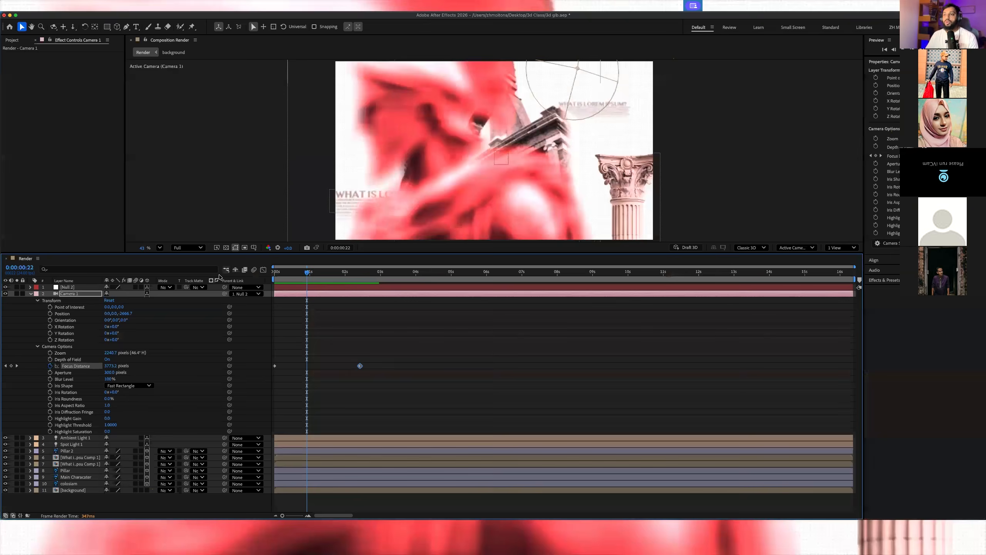
# Enlarge the composition panel and keyframe Focus Distance at about 2828 pixels at 0:00:02:13 and about 2393 pixels at 0:00:02:17
pyautogui.moveTo(287, 252); pyautogui.dragTo(345, 351)
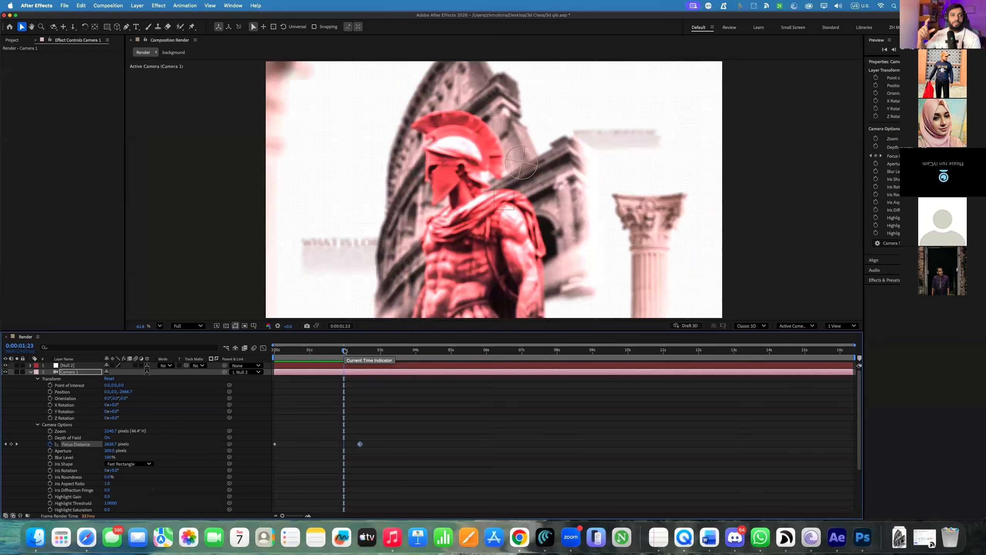
pyautogui.click(369, 349)
pyautogui.moveTo(369, 351)
pyautogui.mouseDown()
pyautogui.moveTo(335, 355)
pyautogui.moveTo(364, 354)
pyautogui.mouseUp()
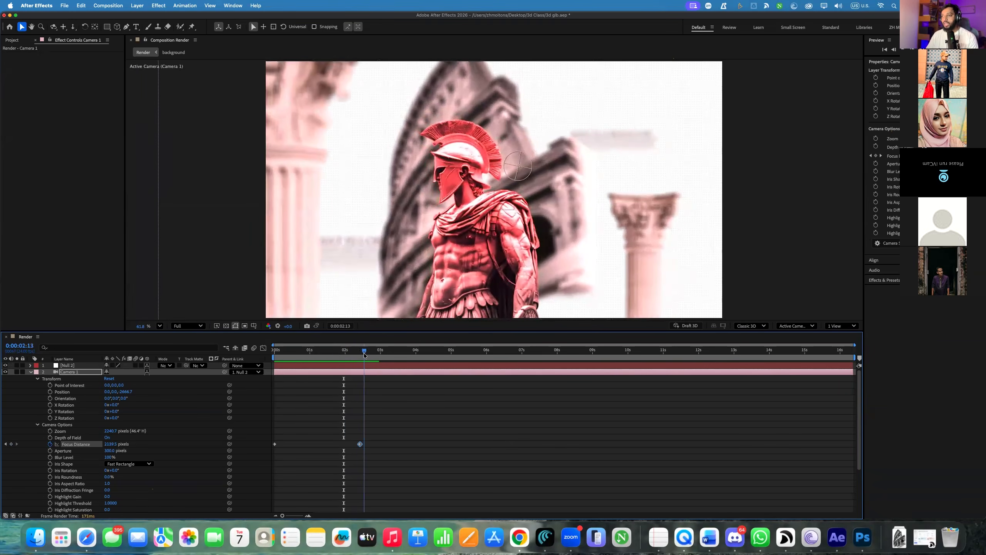
pyautogui.moveTo(75, 444); pyautogui.dragTo(297, 431)
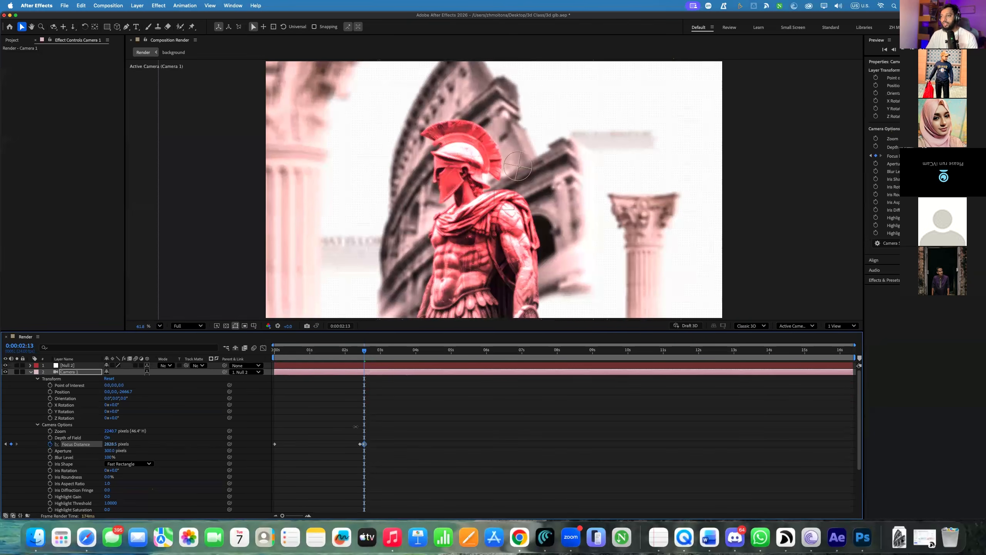
pyautogui.moveTo(364, 351); pyautogui.dragTo(371, 352)
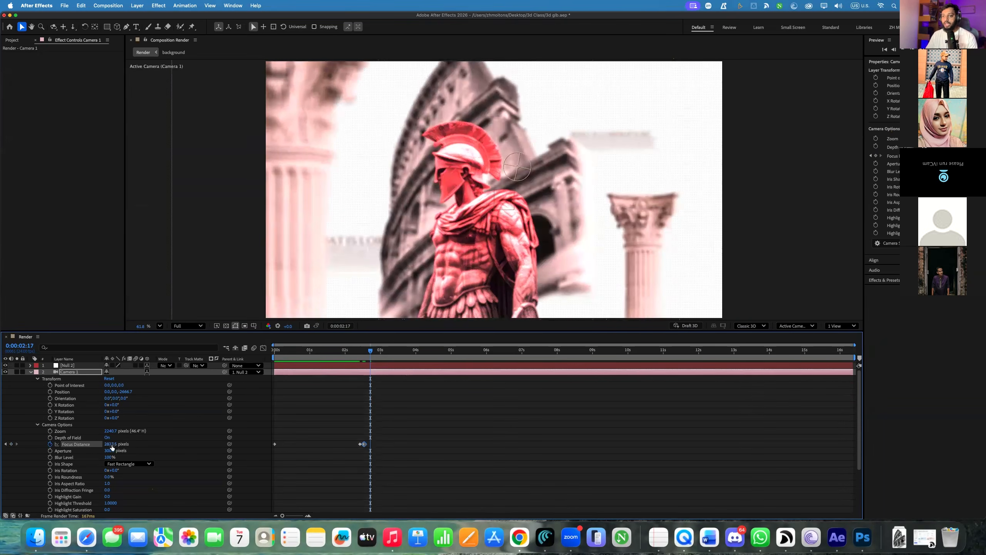
pyautogui.moveTo(108, 445); pyautogui.dragTo(353, 386)
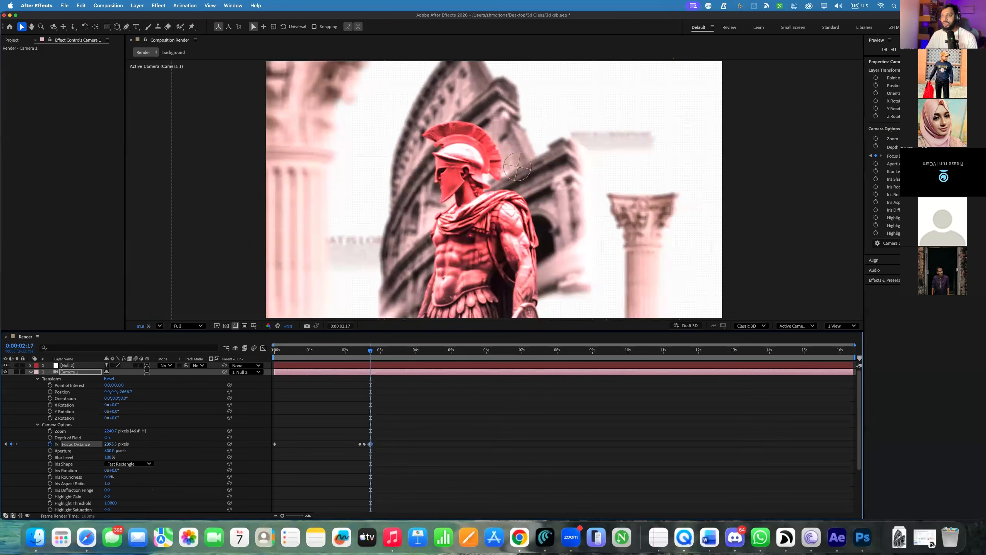
# Duplicate the 0:00:02:13 Focus Distance keyframe to 0:00:02:19 and the one preceding it to 0:00:02:21
pyautogui.click(364, 443)
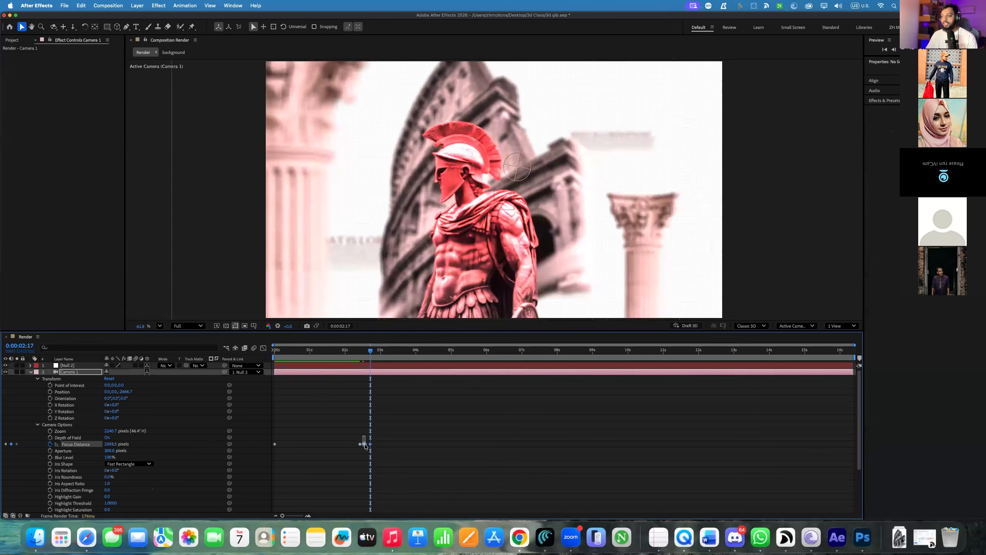
pyautogui.moveTo(370, 351); pyautogui.dragTo(374, 351)
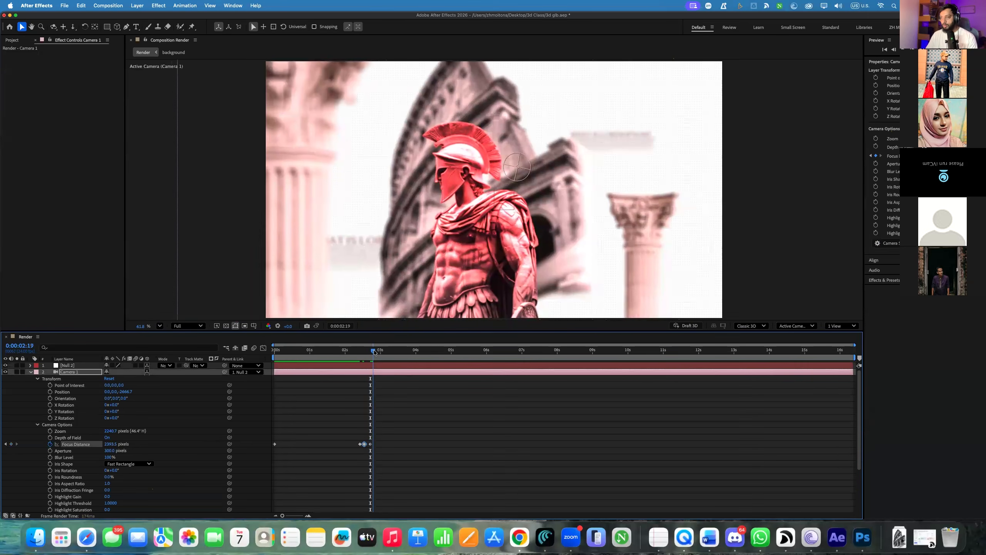
pyautogui.press('super+v')
pyautogui.moveTo(353, 451); pyautogui.dragTo(362, 442)
pyautogui.click(378, 354)
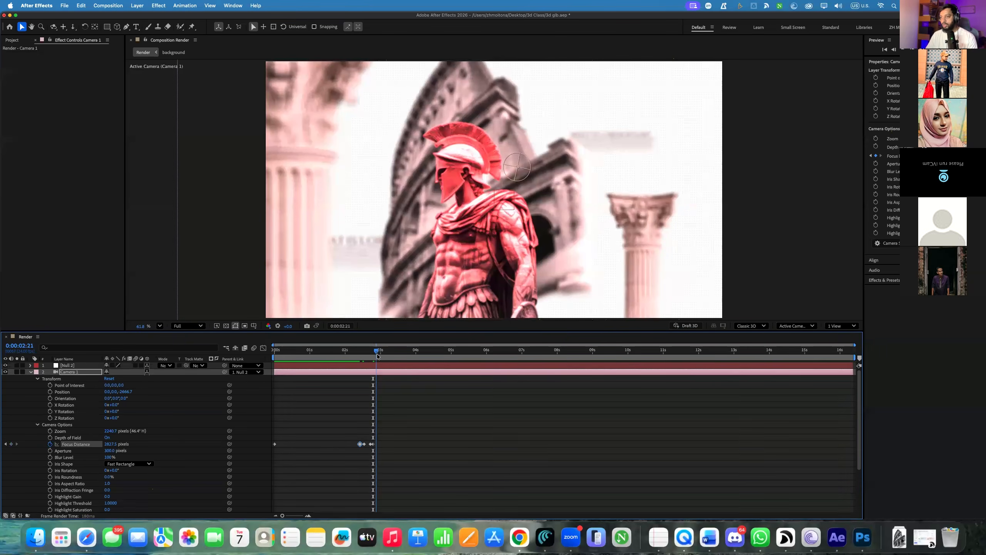
pyautogui.press('super+v')
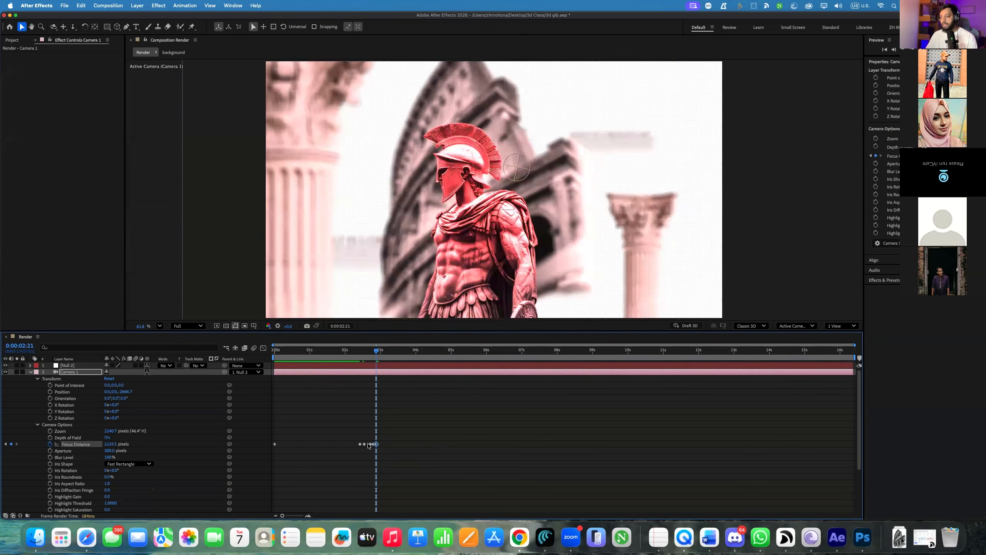
# Apply easing to all the closely spaced Focus Distance keyframes from the focus pull's end onward and preview them
pyautogui.moveTo(387, 443); pyautogui.dragTo(336, 449)
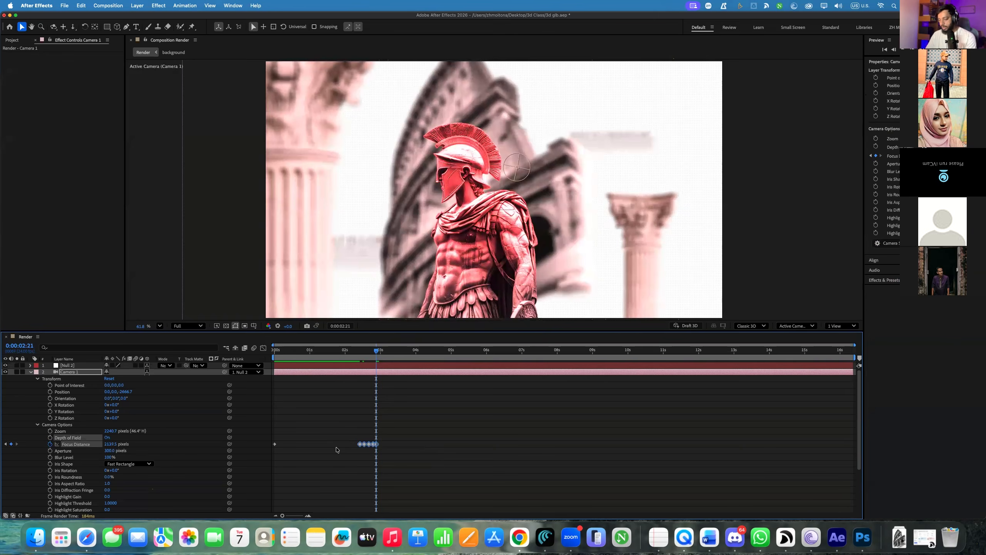
pyautogui.moveTo(376, 352); pyautogui.dragTo(353, 354)
pyautogui.press('space')
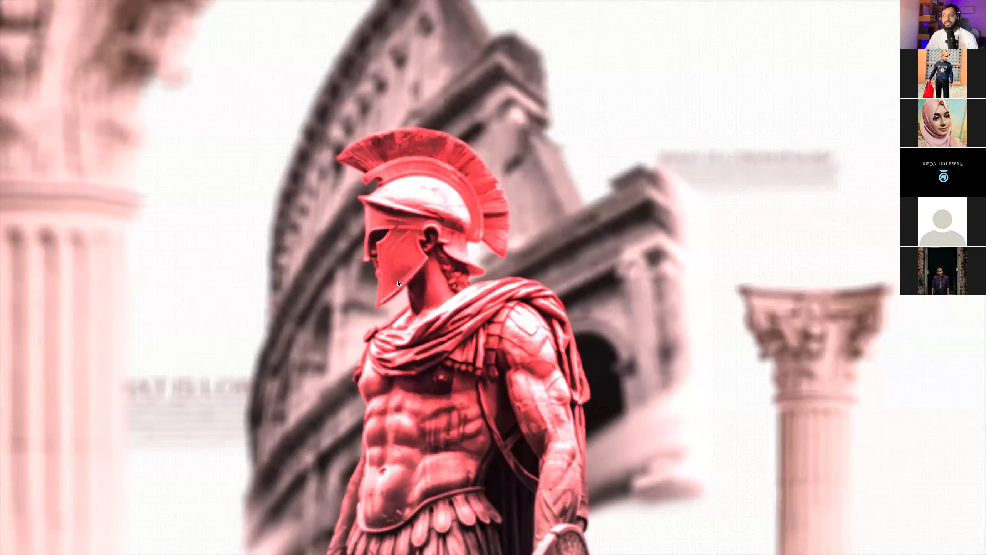
pyautogui.press('space')
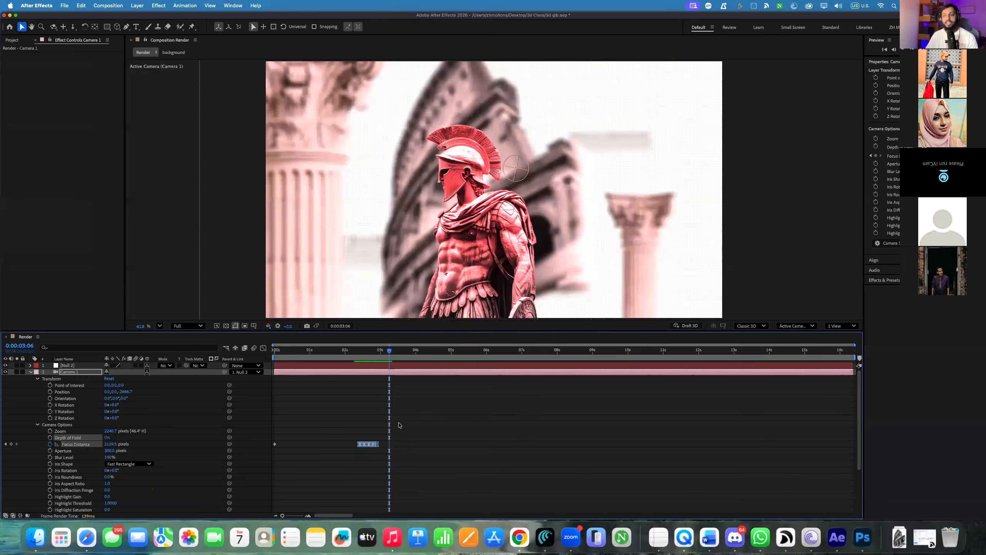
# Stretch the eased Focus Distance keyframes evenly to end just after 0:00:03:06 and preview the refocusing on the warrior
pyautogui.click(379, 447)
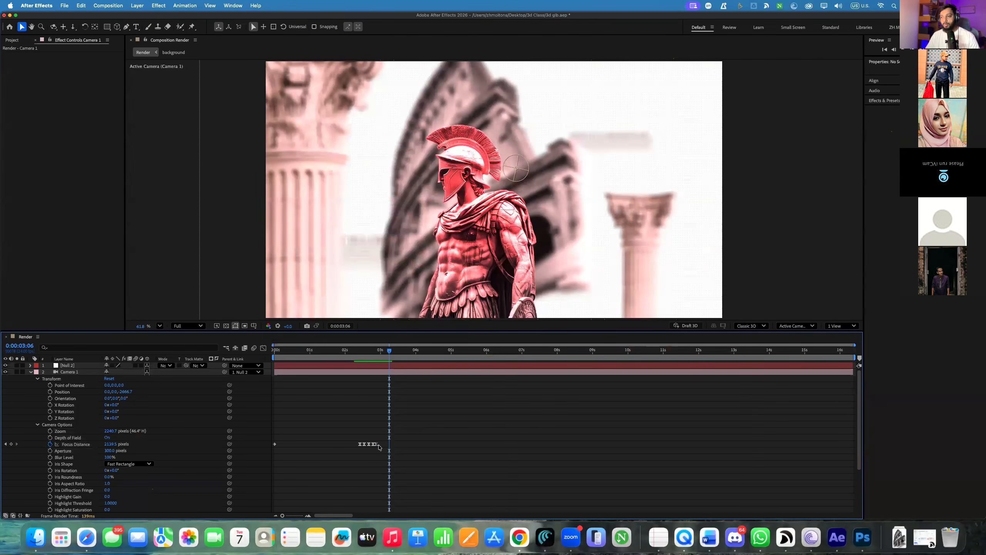
pyautogui.moveTo(354, 439); pyautogui.dragTo(379, 450)
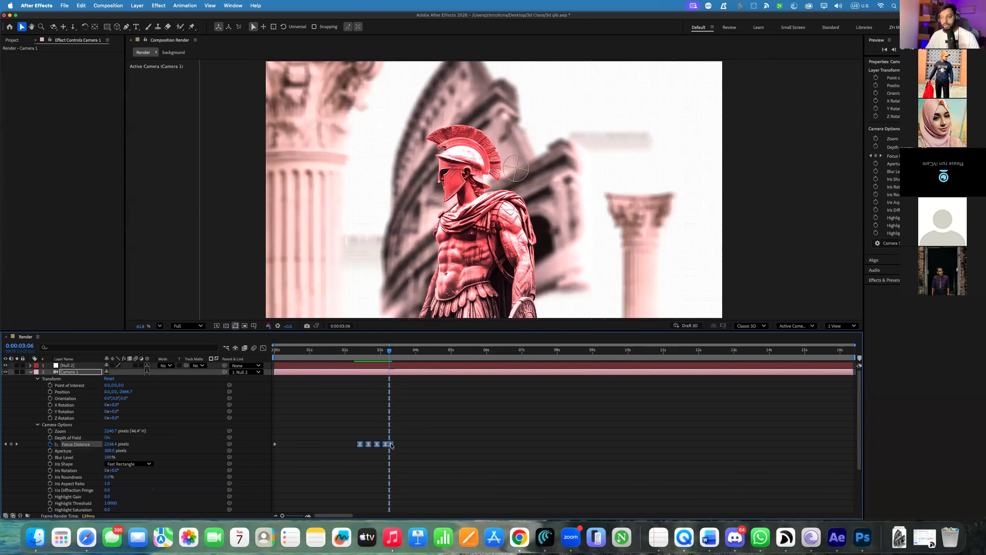
pyautogui.press('space')
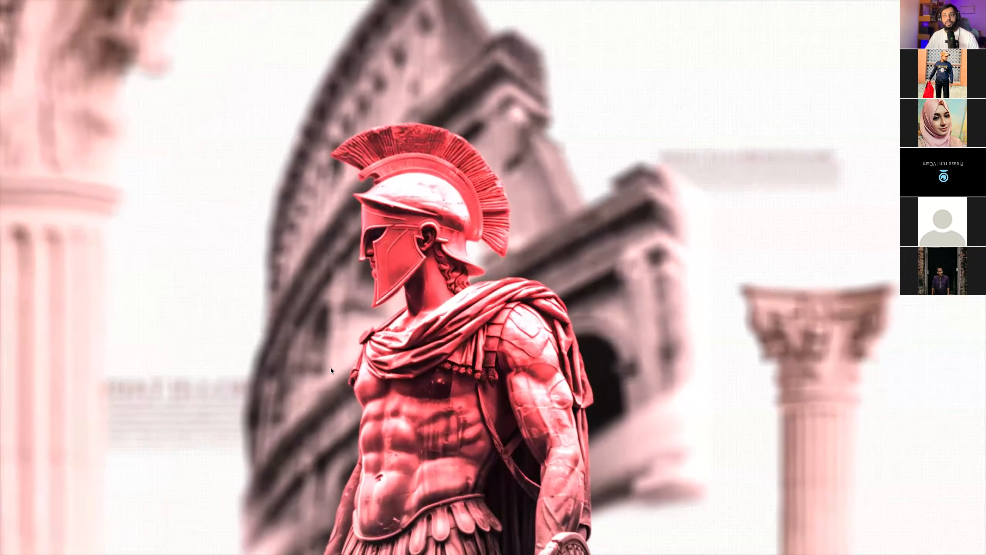
pyautogui.press('space')
pyautogui.press('space')
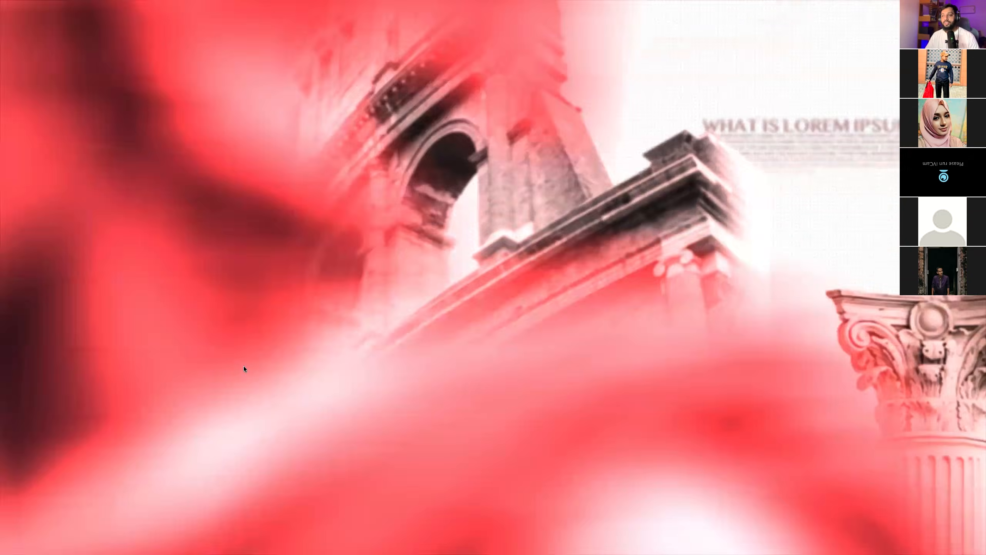
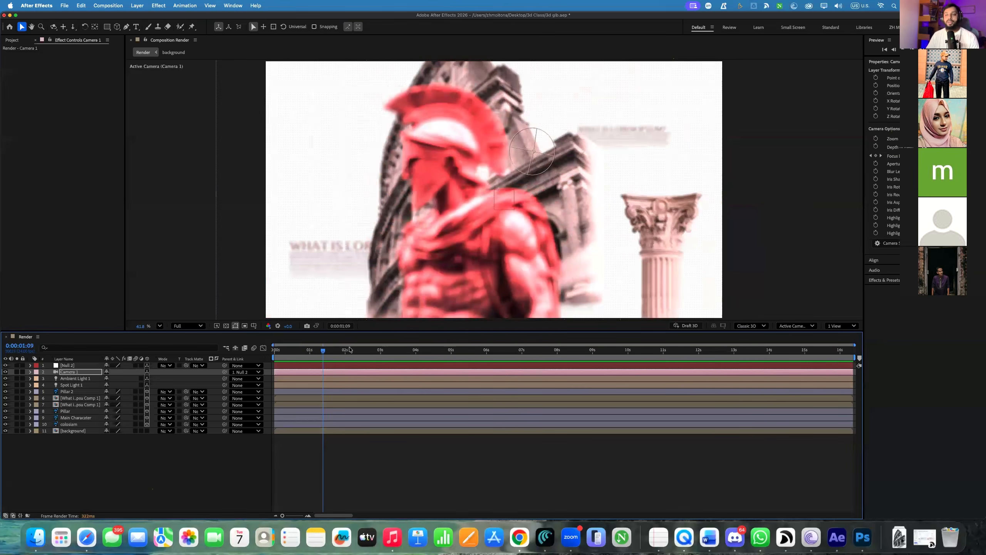
pyautogui.moveTo(325, 353); pyautogui.dragTo(365, 350)
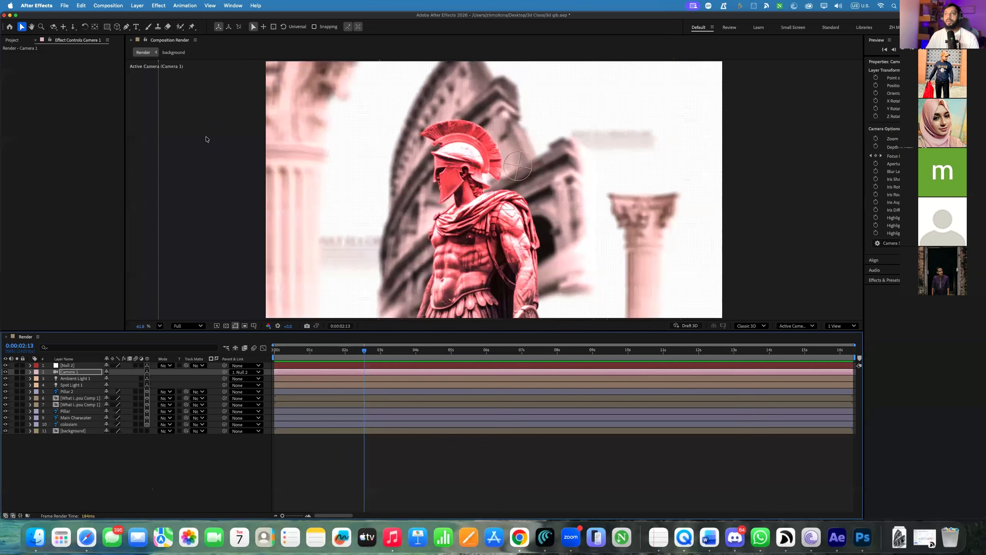
# Activate the Type tool, switch to Safari and search the web for "Roman ampire" to find title text
pyautogui.click(136, 27)
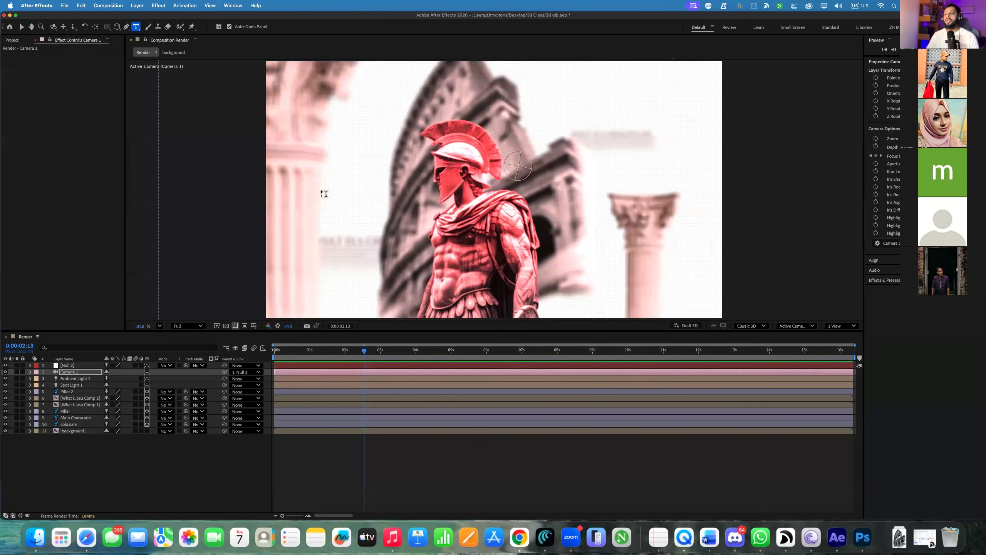
pyautogui.click(86, 537)
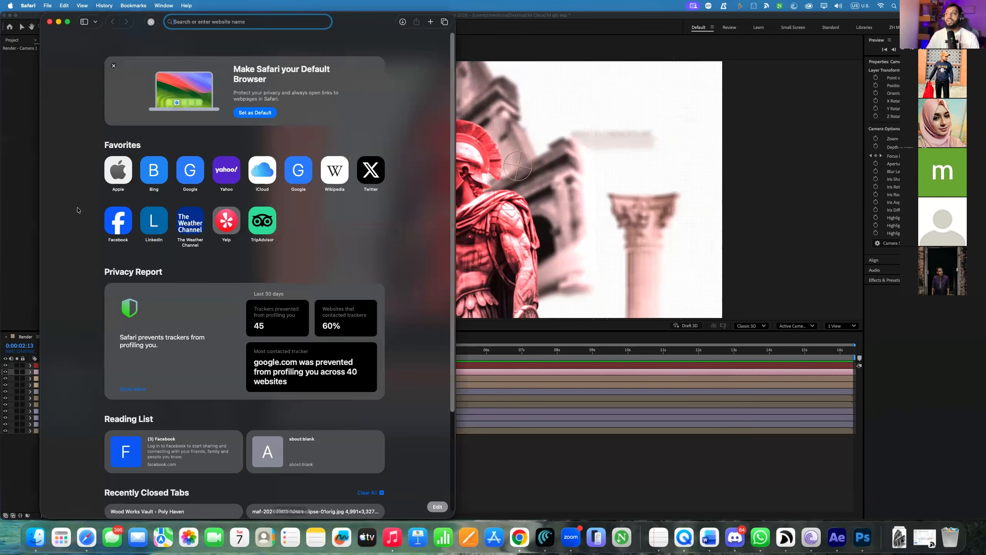
pyautogui.write('R')
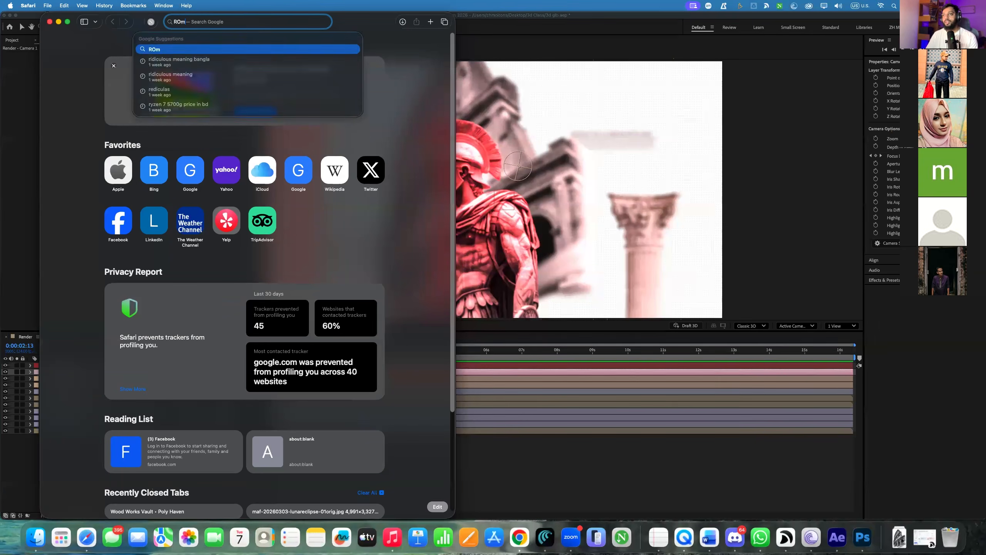
pyautogui.write('oman ')
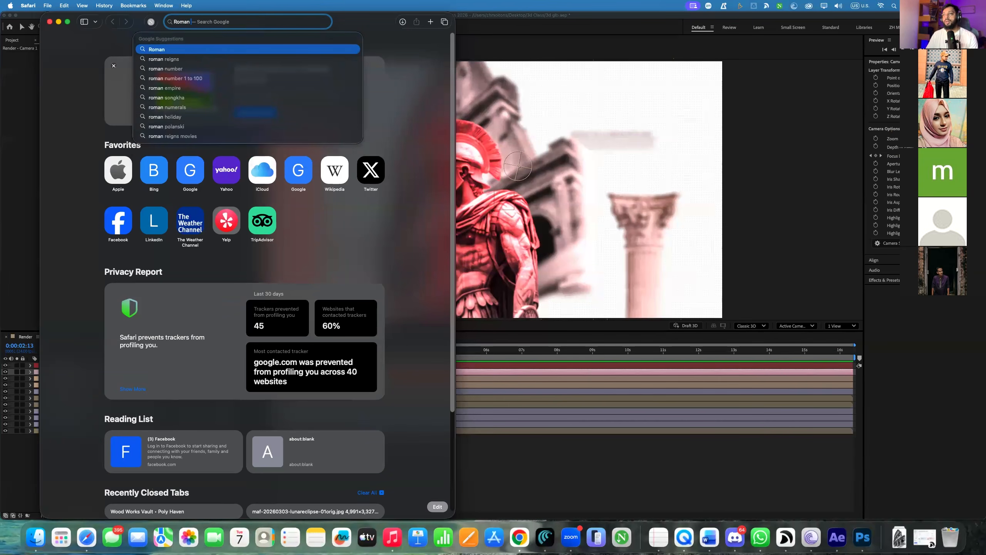
pyautogui.write('ampire')
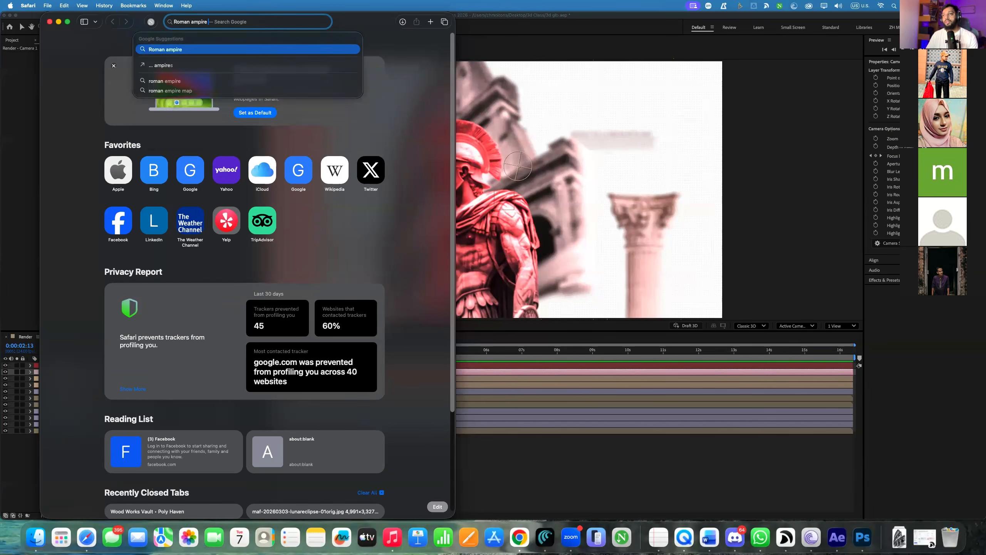
pyautogui.press('Return')
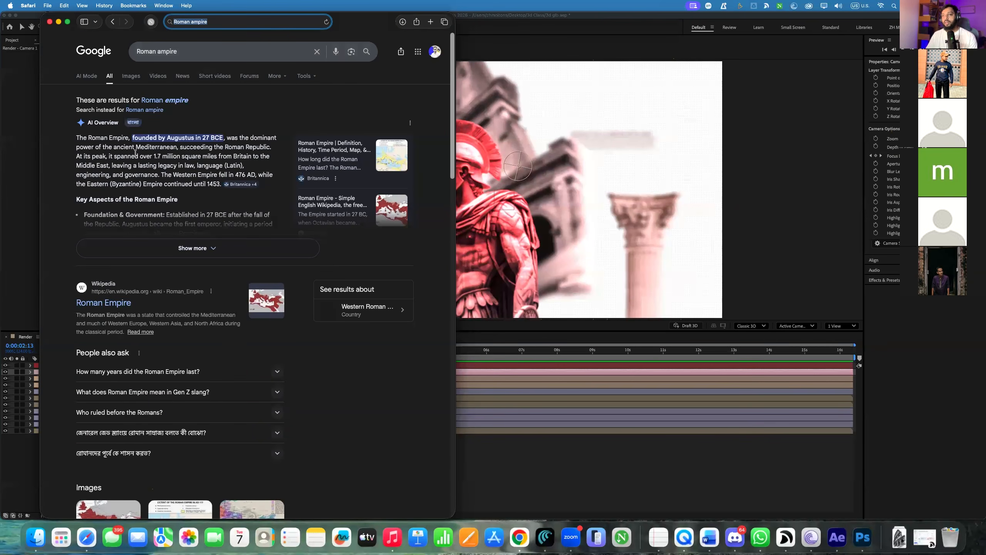
pyautogui.click(130, 165)
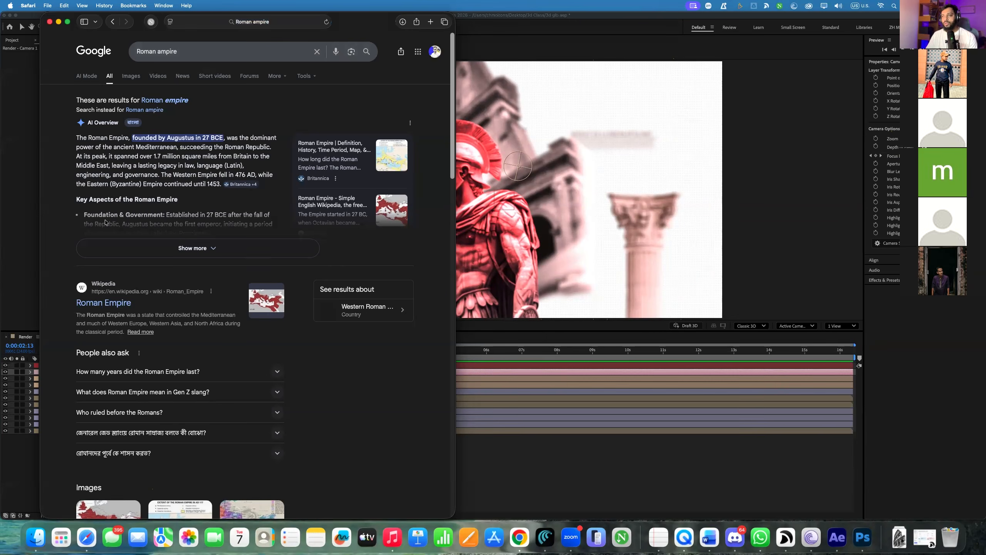
# Check the Wikipedia article on the Roman Empire, return to the results and read the full AI overview and remaining entries
pyautogui.click(110, 305)
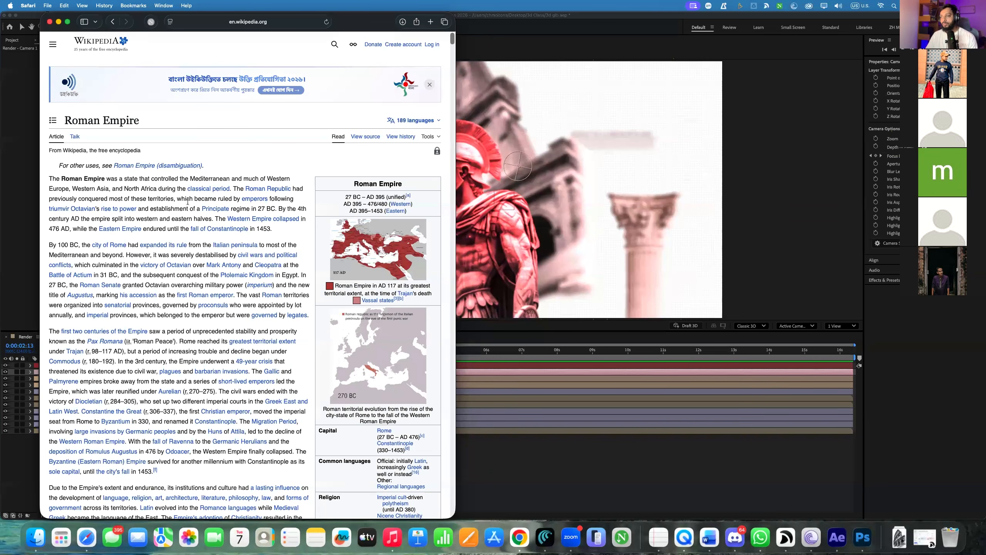
pyautogui.click(110, 24)
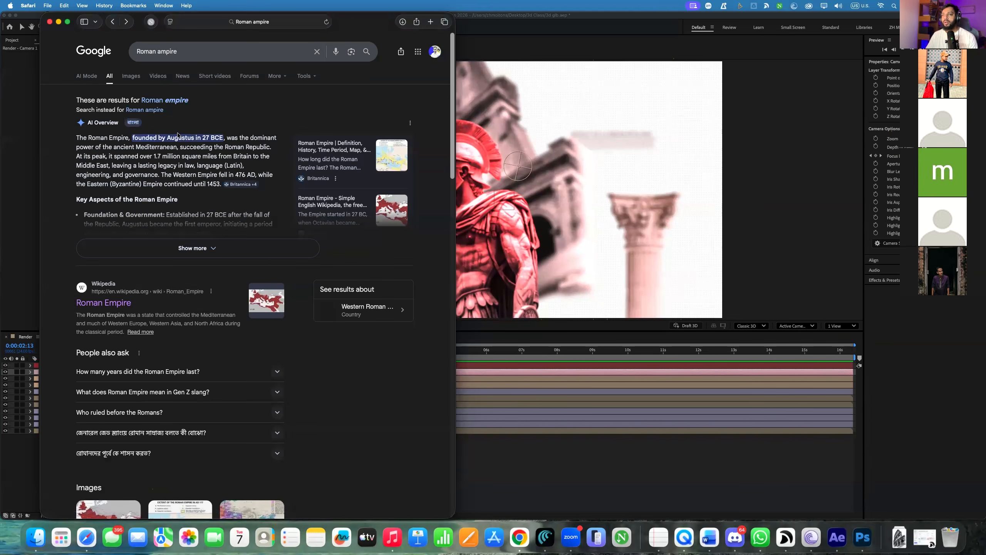
pyautogui.moveTo(75, 140); pyautogui.dragTo(212, 138)
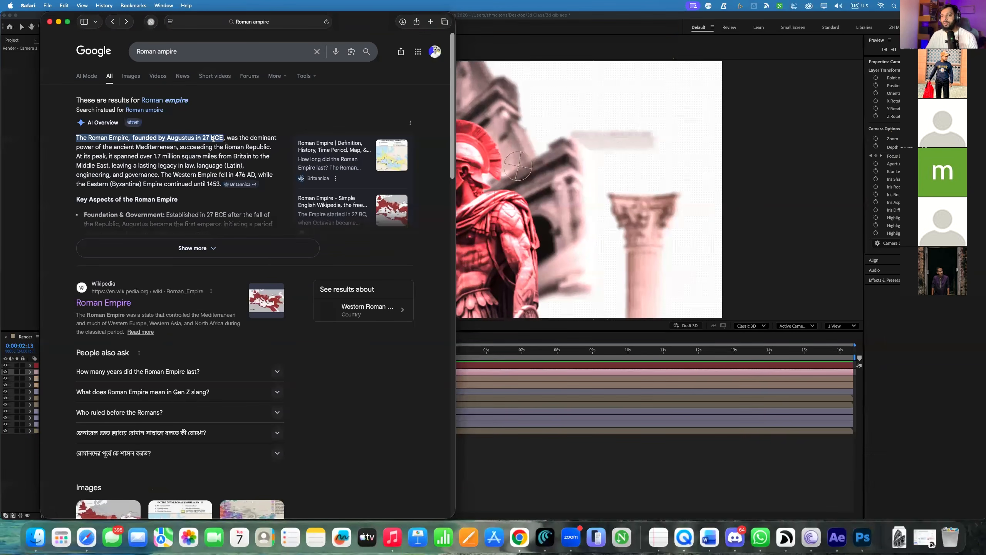
pyautogui.click(195, 248)
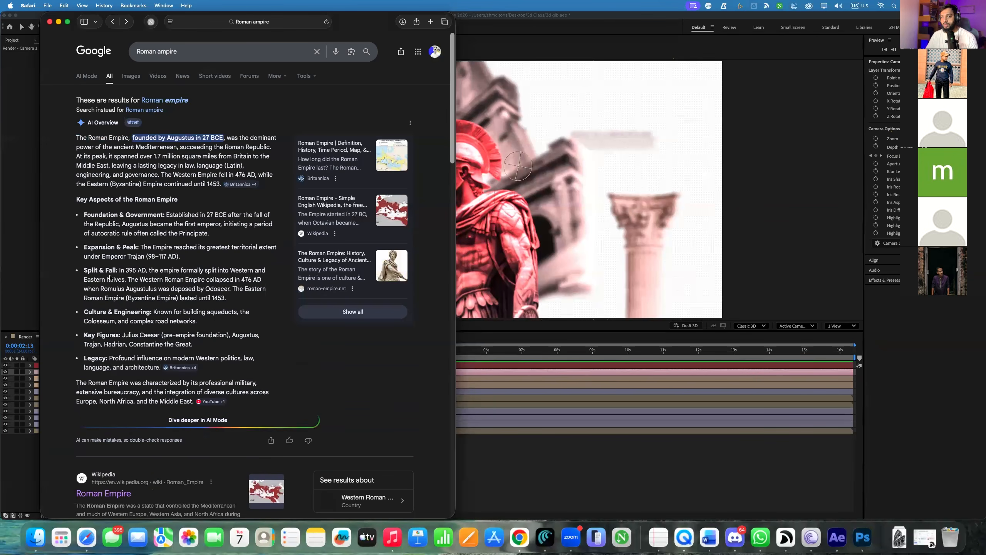
pyautogui.scroll(-2, 110, 272)
pyautogui.moveTo(151, 185)
pyautogui.mouseDown()
pyautogui.moveTo(238, 176)
pyautogui.moveTo(157, 177)
pyautogui.mouseUp()
pyautogui.scroll(-17, 113, 197)
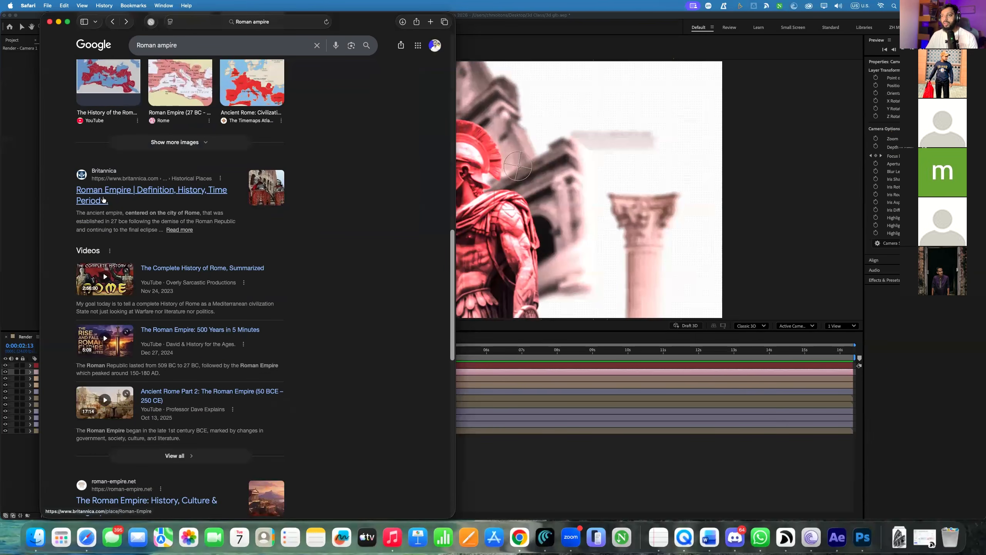
pyautogui.scroll(2, 101, 210)
# Open the Britannica article on the Roman Empire and read through its sections for usable text
pyautogui.click(99, 265)
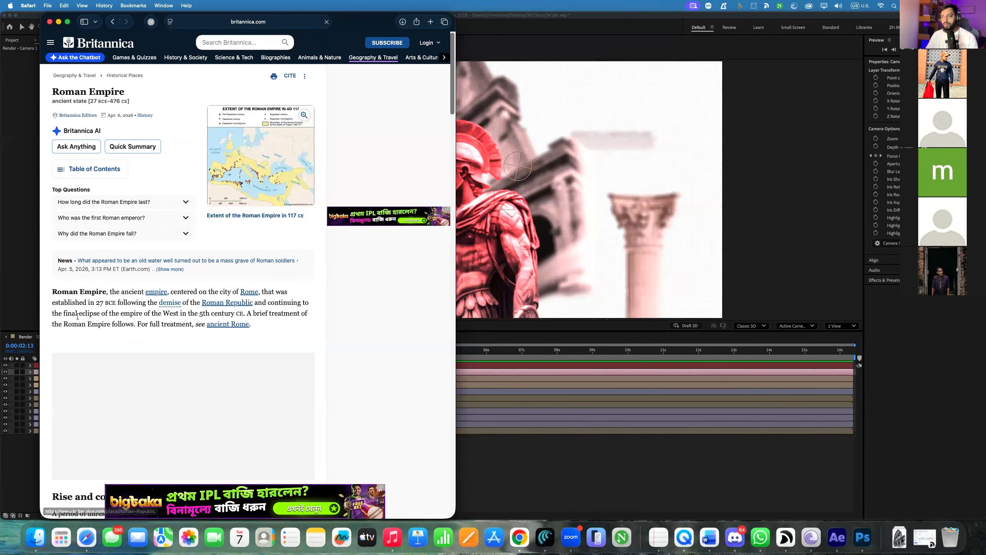
pyautogui.scroll(-4, 78, 316)
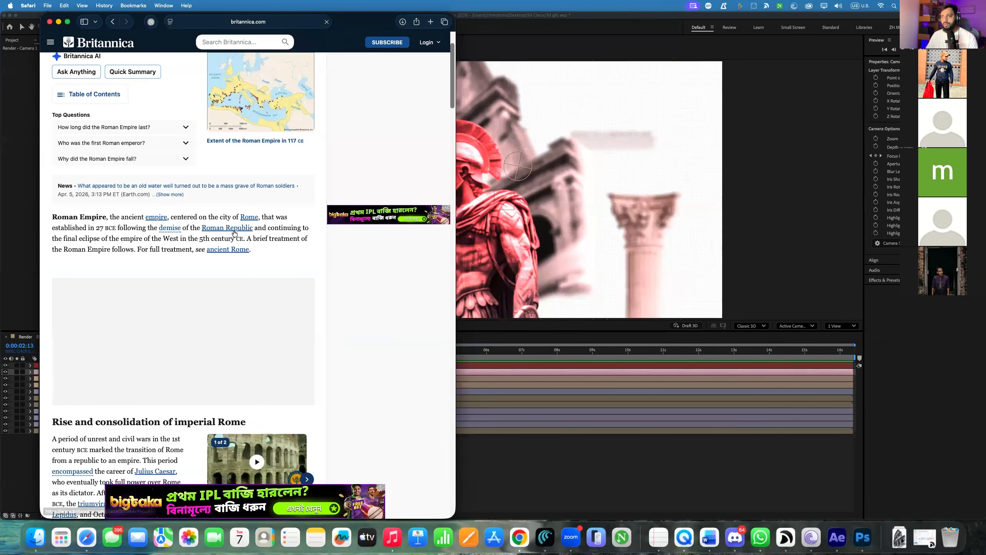
pyautogui.moveTo(200, 229); pyautogui.dragTo(148, 248)
pyautogui.scroll(-3, 132, 271)
pyautogui.scroll(-10, 133, 271)
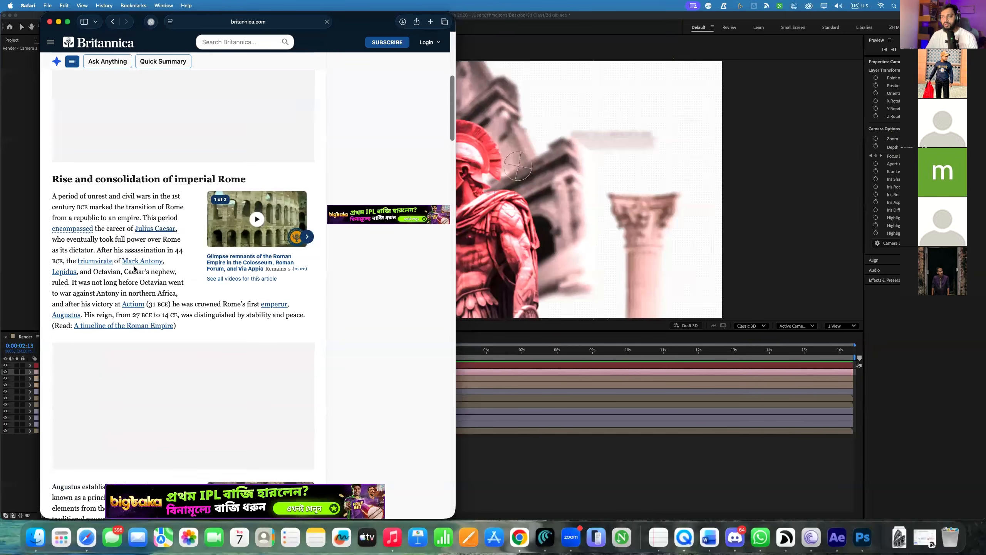
pyautogui.scroll(5, 136, 266)
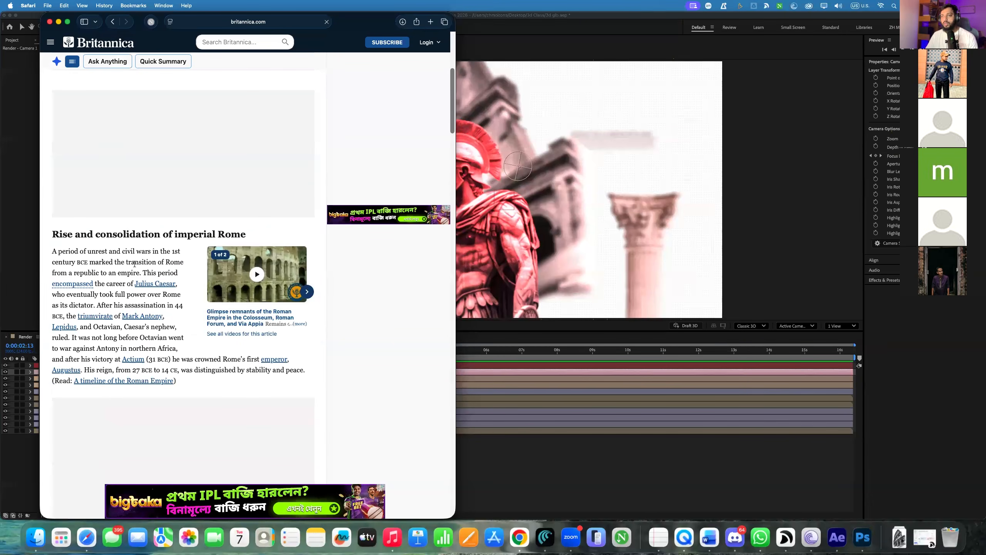
pyautogui.scroll(-12, 134, 264)
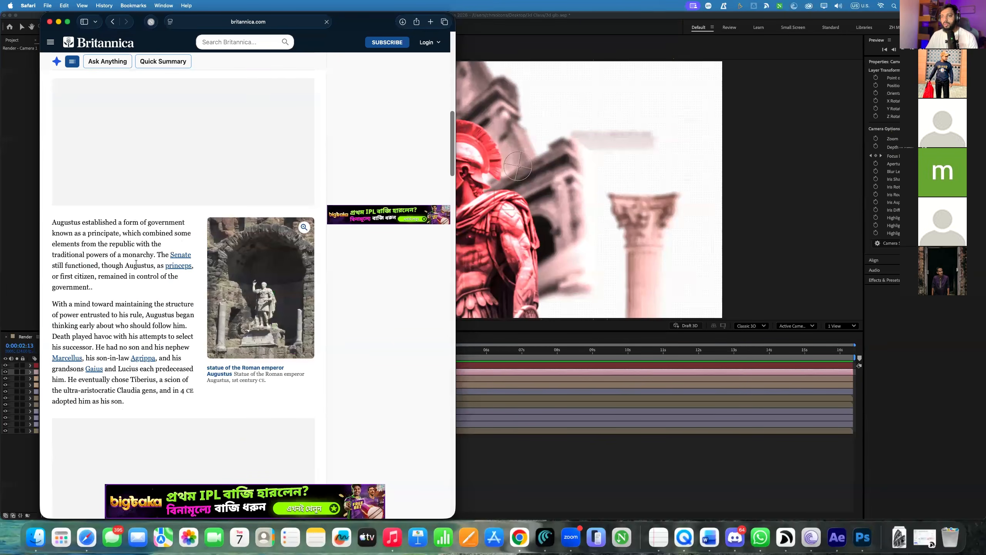
# Search the web for "julio cesar" and open the Wikipedia article on Julius Caesar
pyautogui.click(217, 21)
pyautogui.write('Ju')
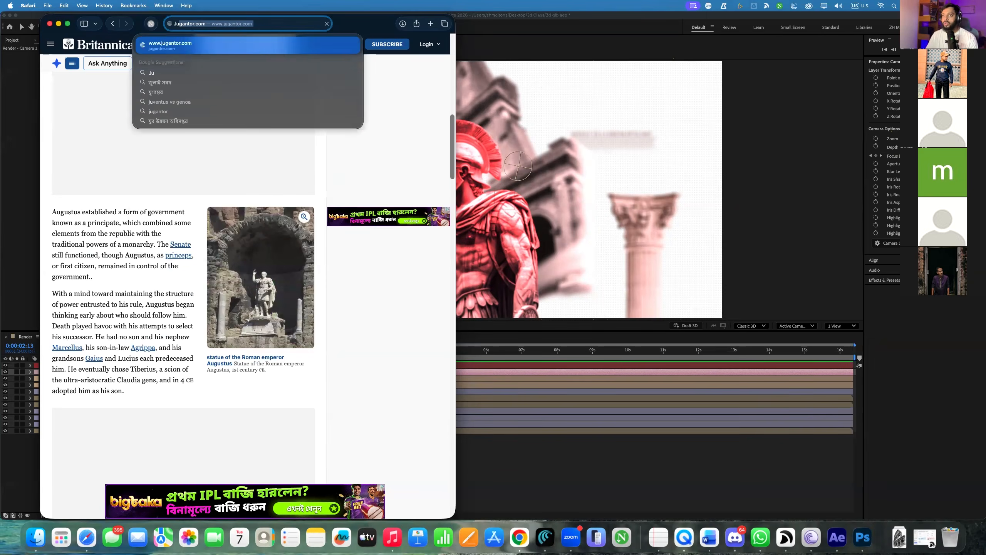
pyautogui.write('lio cesar')
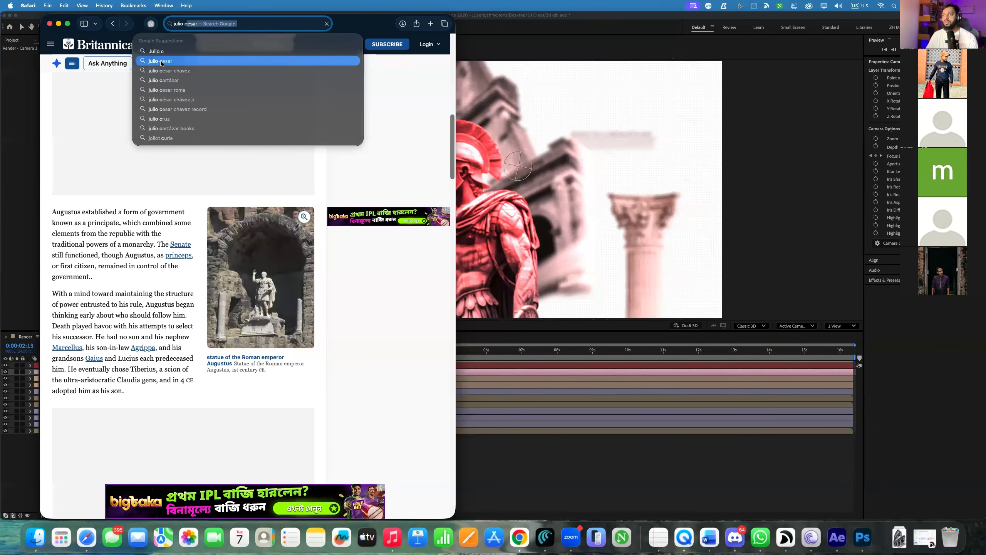
pyautogui.click(161, 61)
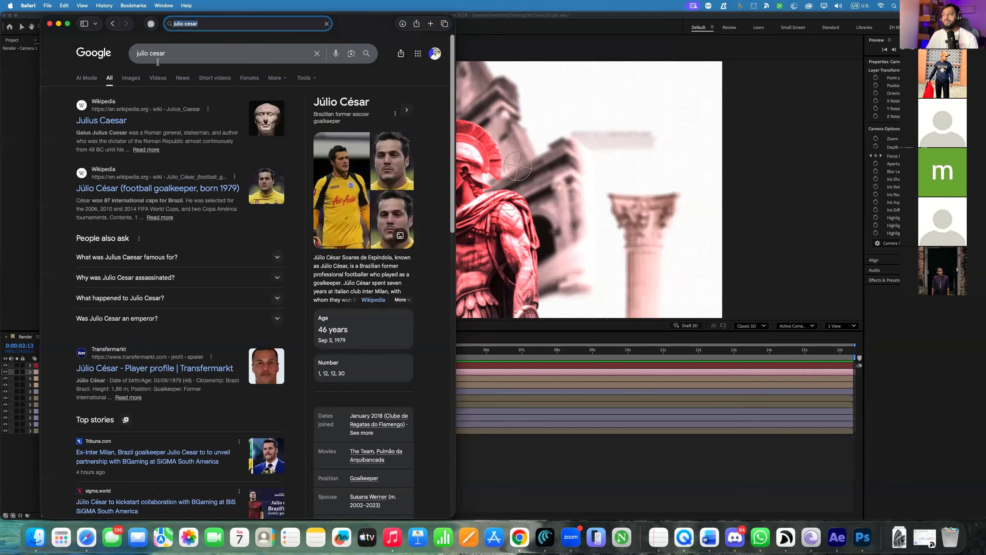
pyautogui.click(99, 120)
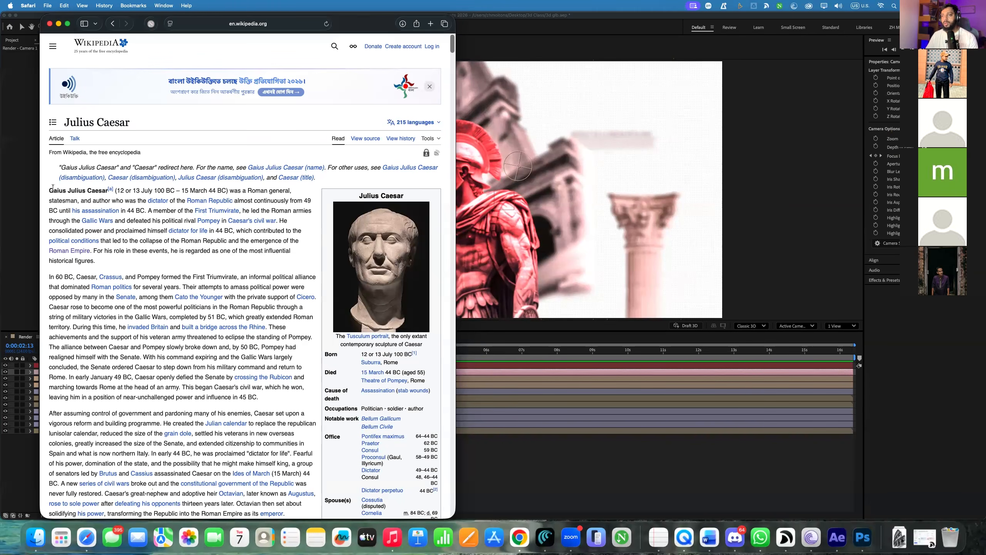
# Copy "Gaius Julius Caesar" from the article's opening and paste it as a new text layer in the After Effects Render composition
pyautogui.moveTo(48, 189); pyautogui.dragTo(97, 190)
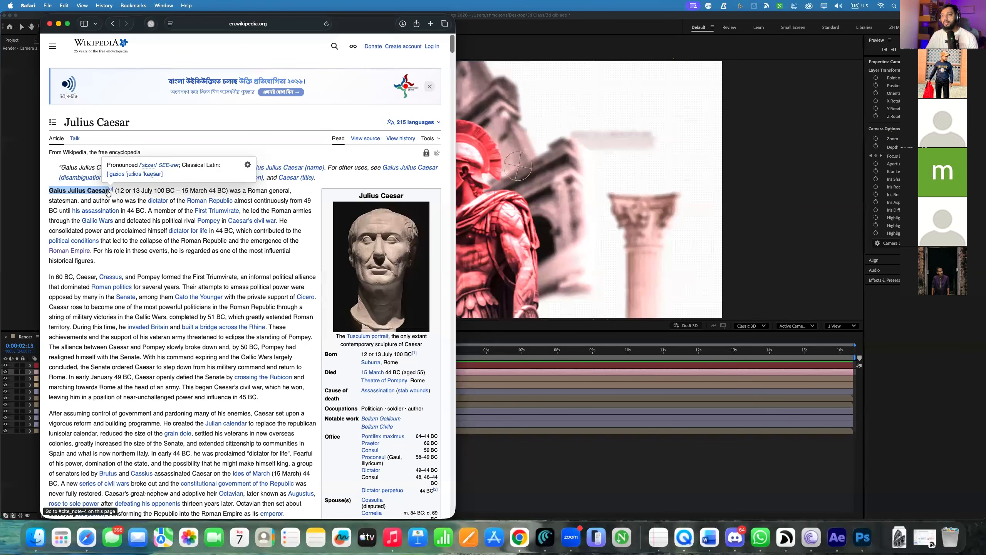
pyautogui.rightClick(100, 191)
pyautogui.click(121, 226)
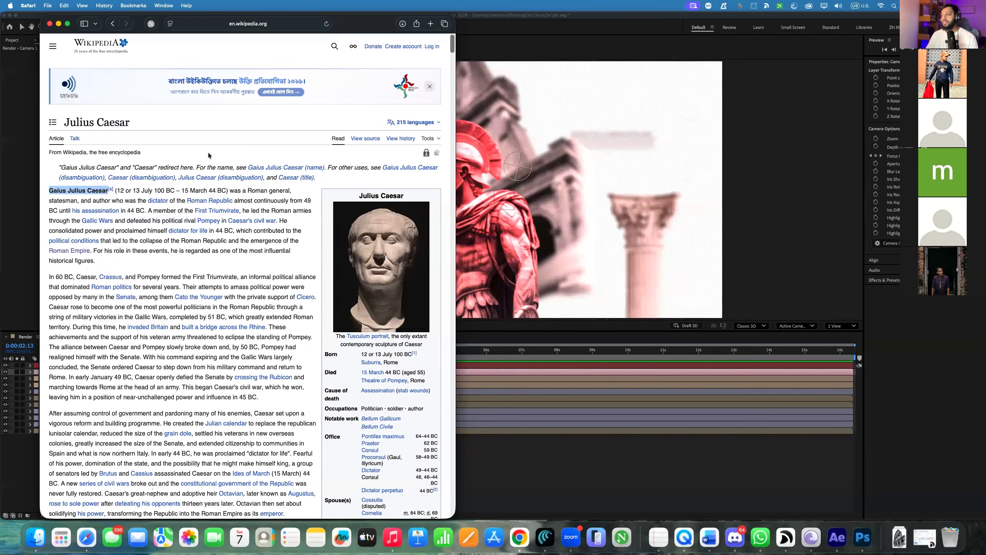
pyautogui.click(569, 167)
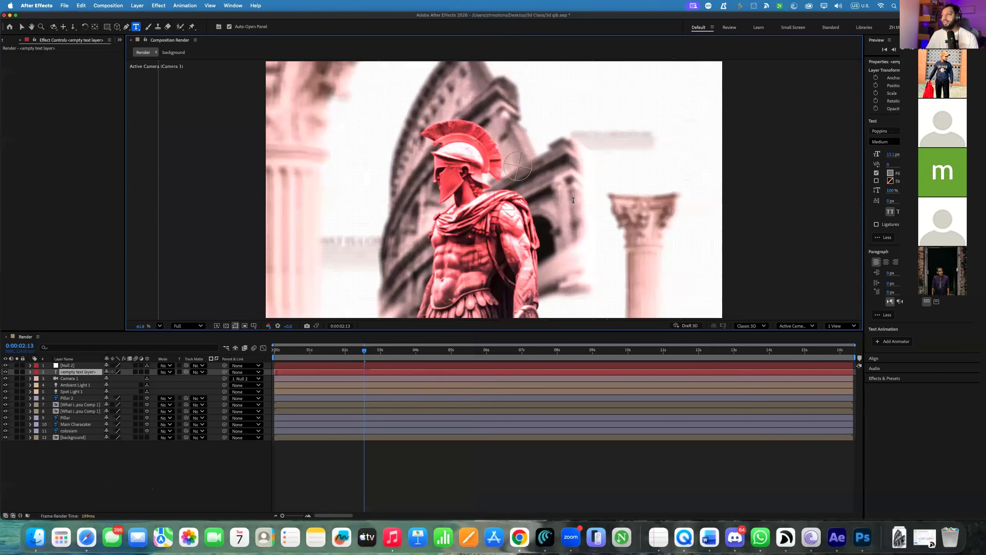
pyautogui.press('super+v')
# Set the pasted name's font size to about 67 px and place it at the warrior's right side
pyautogui.click(21, 27)
pyautogui.moveTo(890, 153); pyautogui.dragTo(940, 153)
pyautogui.moveTo(640, 156); pyautogui.dragTo(368, 241)
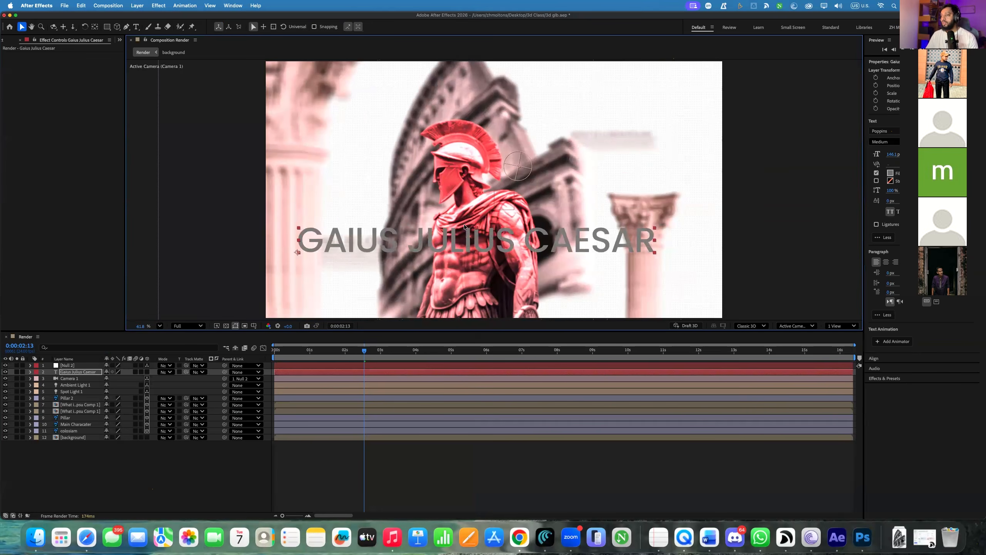
pyautogui.click(889, 154)
pyautogui.moveTo(878, 154); pyautogui.dragTo(864, 155)
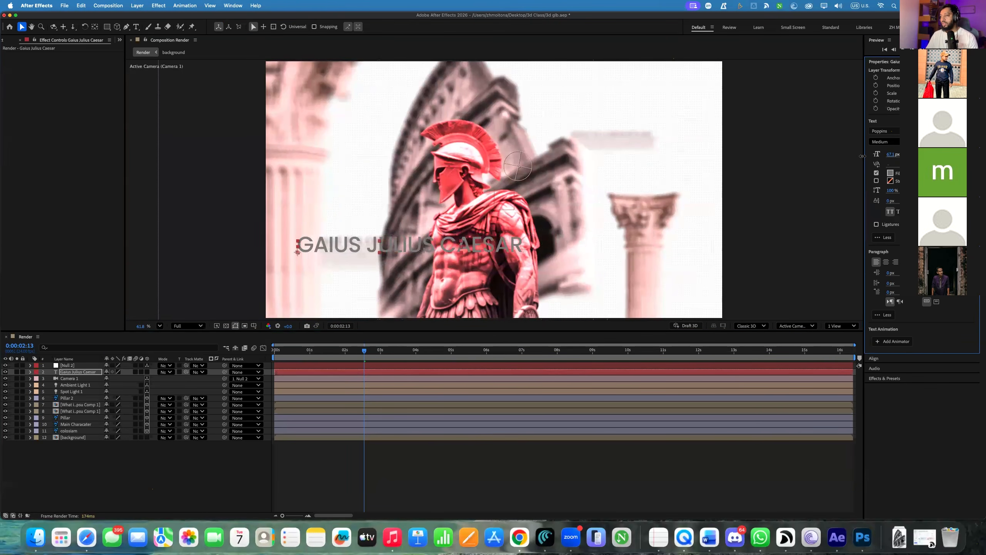
pyautogui.moveTo(381, 249); pyautogui.dragTo(623, 249)
# Remove "Gaius" from the text so it reads "Julius Caesar" and move it left of the warrior, below the blurred heading
pyautogui.doubleClick(585, 247)
pyautogui.click(587, 245)
pyautogui.press('BackSpace')
pyautogui.press('BackSpace')
pyautogui.press('BackSpace')
pyautogui.press('BackSpace')
pyautogui.press('BackSpace')
pyautogui.press('BackSpace')
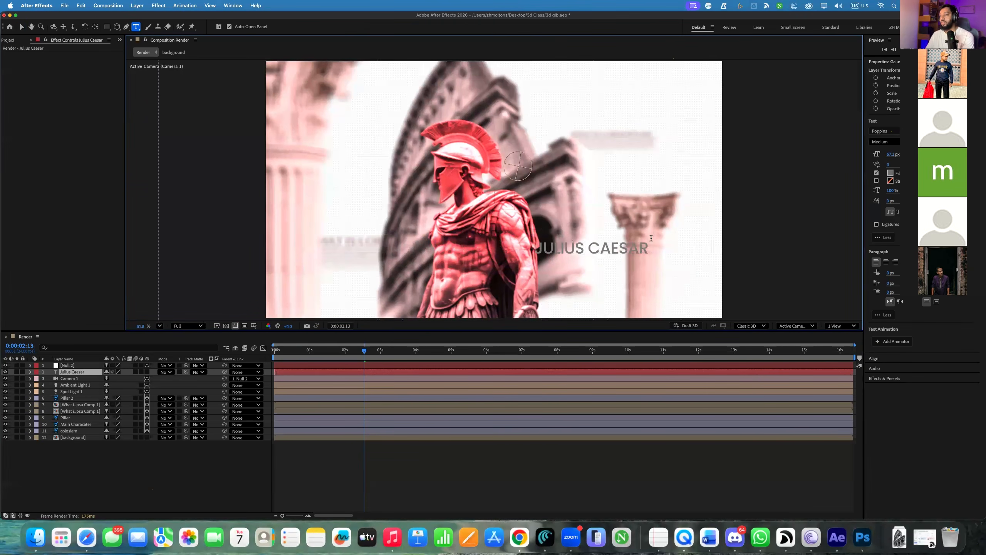
pyautogui.click(22, 27)
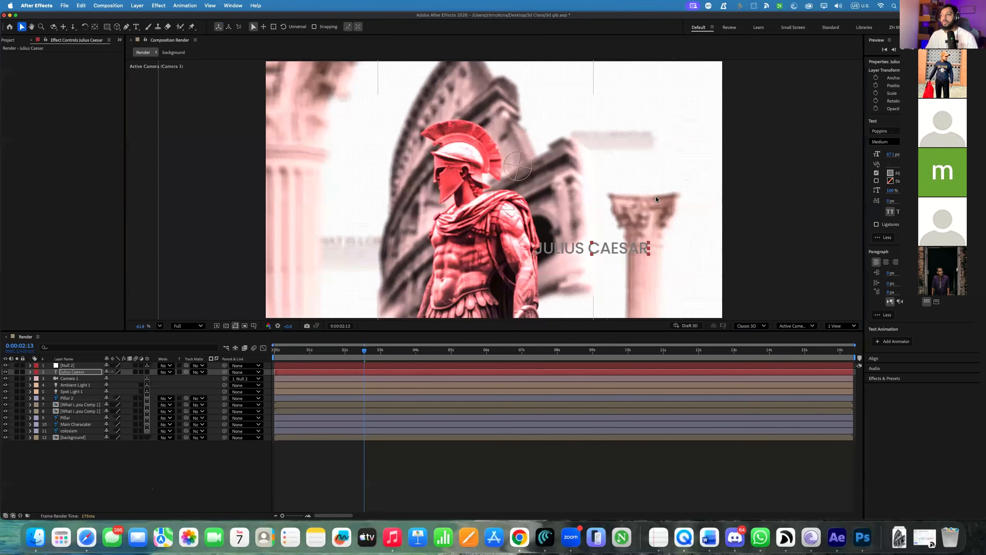
pyautogui.moveTo(593, 255); pyautogui.dragTo(372, 270)
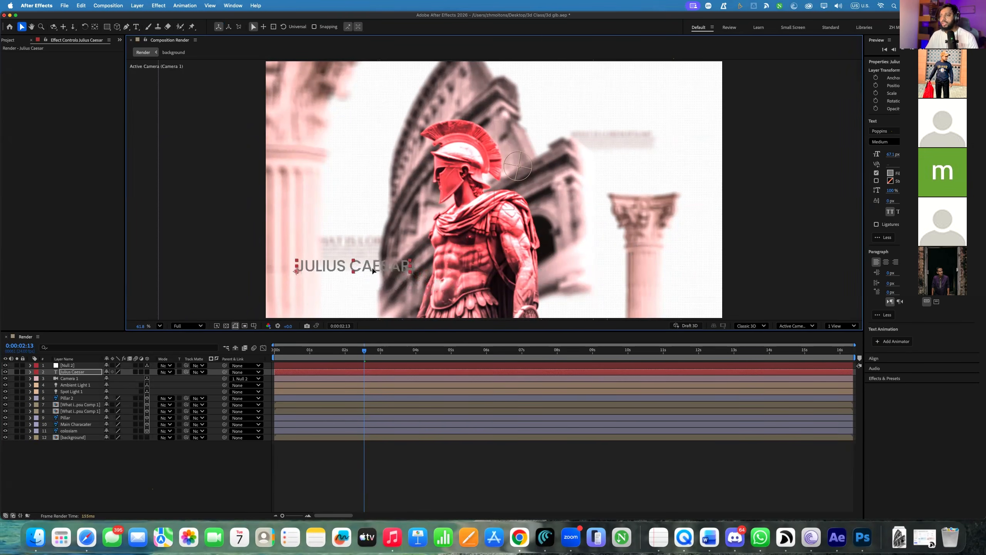
# Set the Julius Caesar text's fill colour to the red FF000A
pyautogui.click(890, 173)
pyautogui.click(850, 135)
pyautogui.click(480, 148)
pyautogui.moveTo(767, 116); pyautogui.dragTo(841, 82)
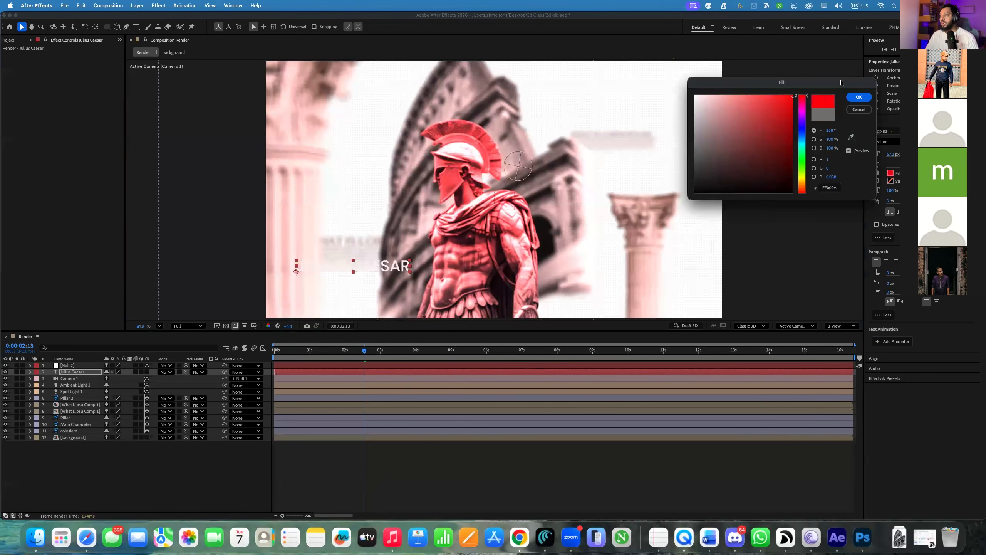
pyautogui.click(858, 96)
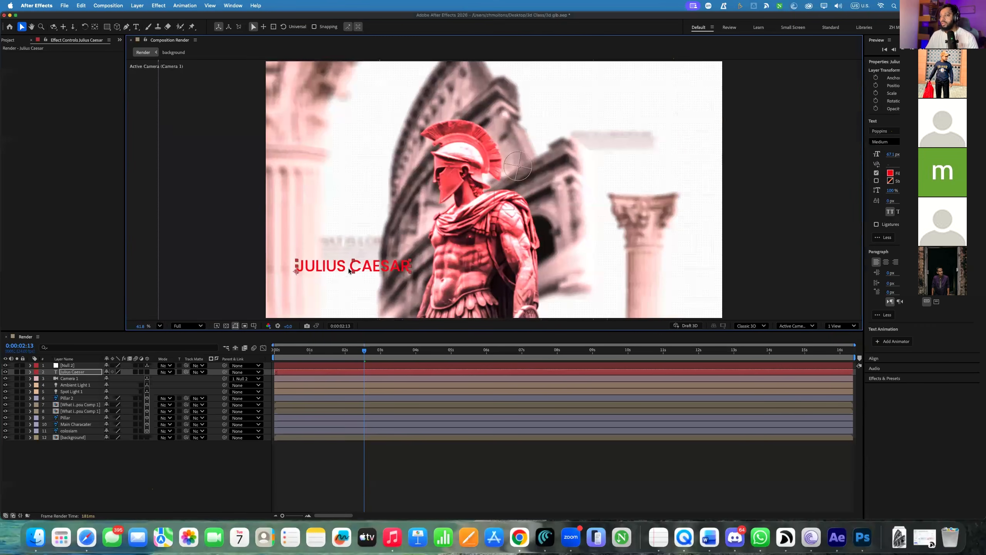
# Change the Julius Caesar text's font from Poppins to Phosphate Inline
pyautogui.click(909, 131)
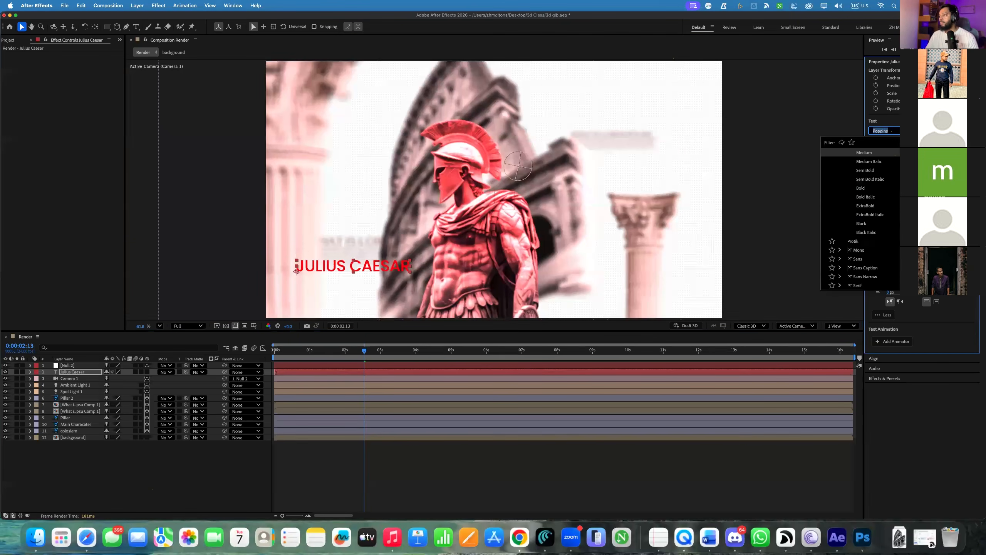
pyautogui.scroll(5, 893, 205)
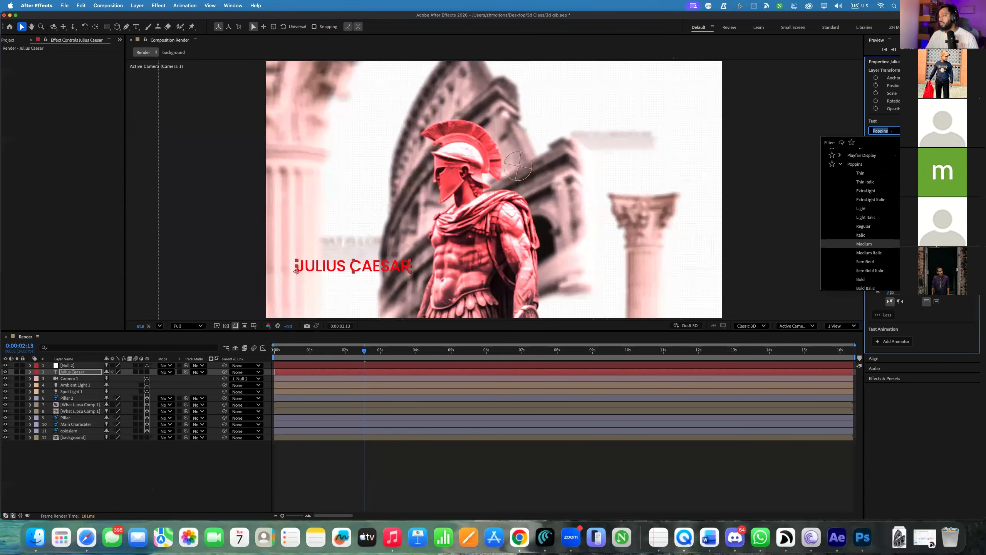
pyautogui.scroll(3, 860, 218)
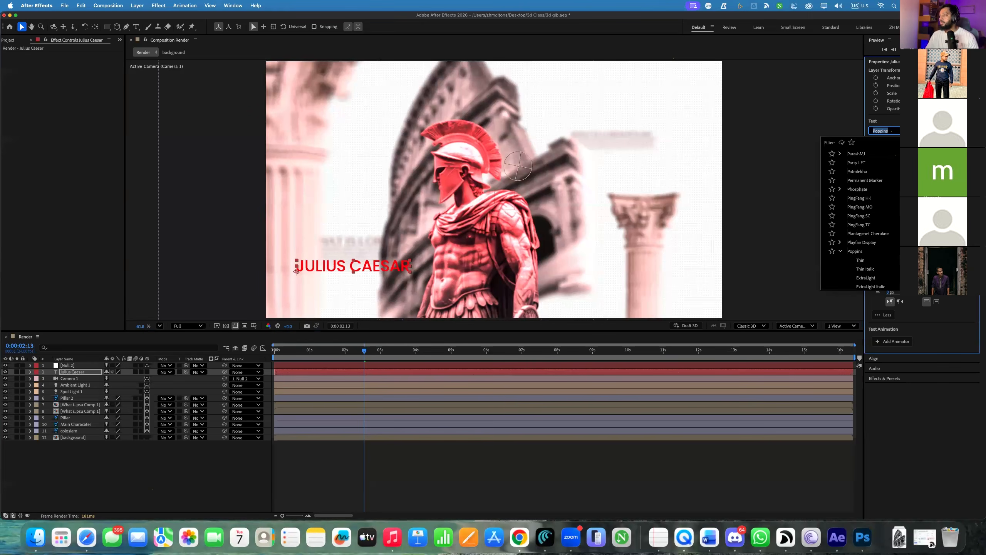
pyautogui.click(857, 189)
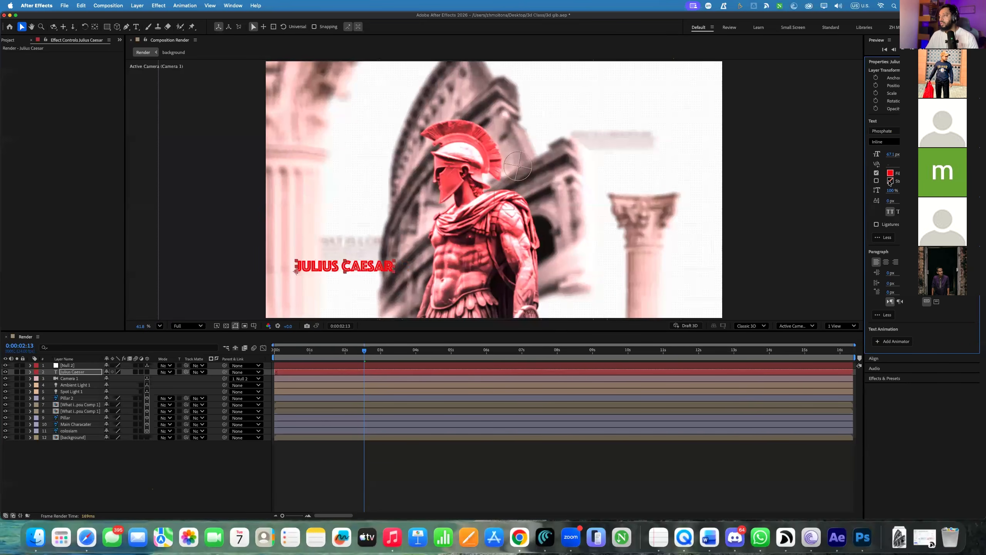
# Enlarge the Julius Caesar text to about 95 px and change its font to Komika Axis
pyautogui.moveTo(894, 154); pyautogui.dragTo(902, 154)
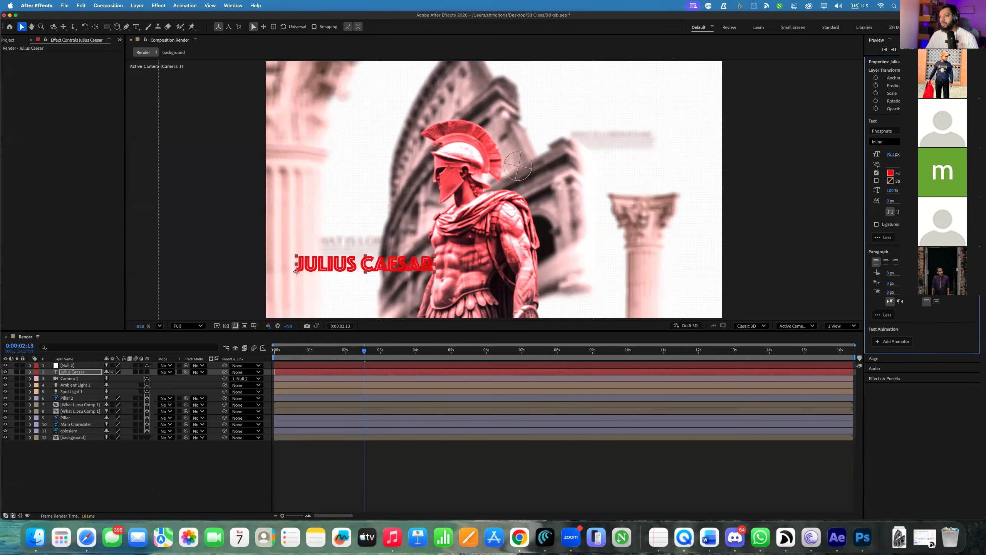
pyautogui.click(883, 131)
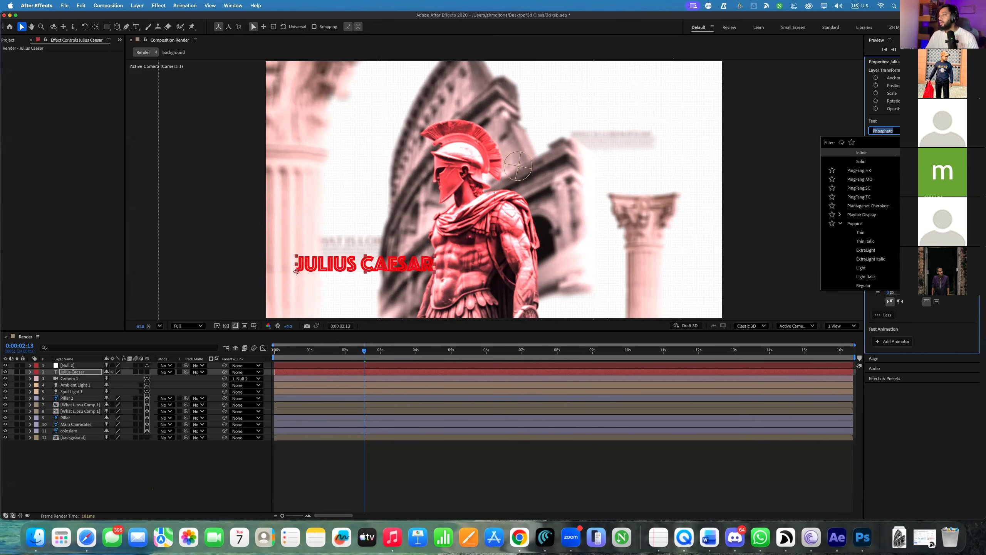
pyautogui.scroll(2, 860, 218)
pyautogui.scroll(15, 860, 218)
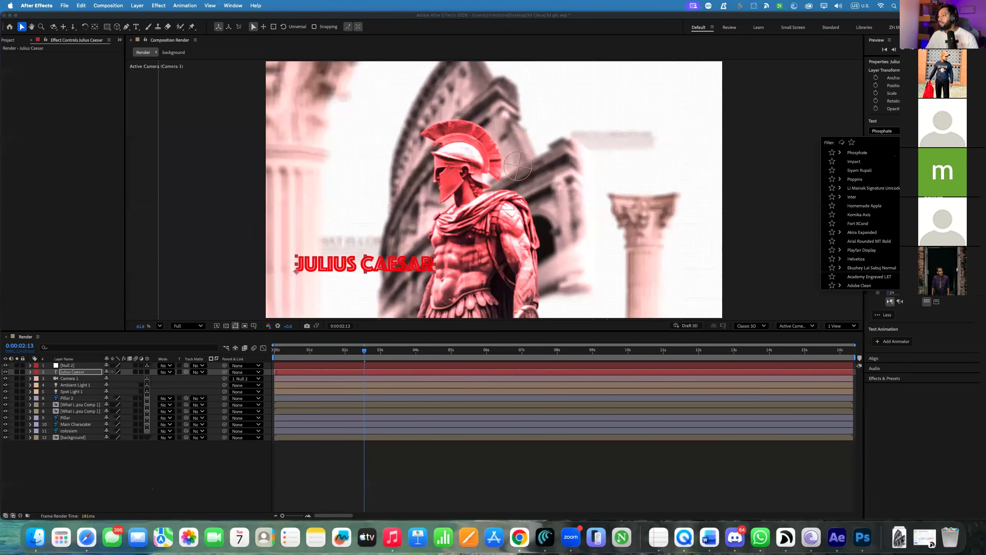
pyautogui.click(858, 214)
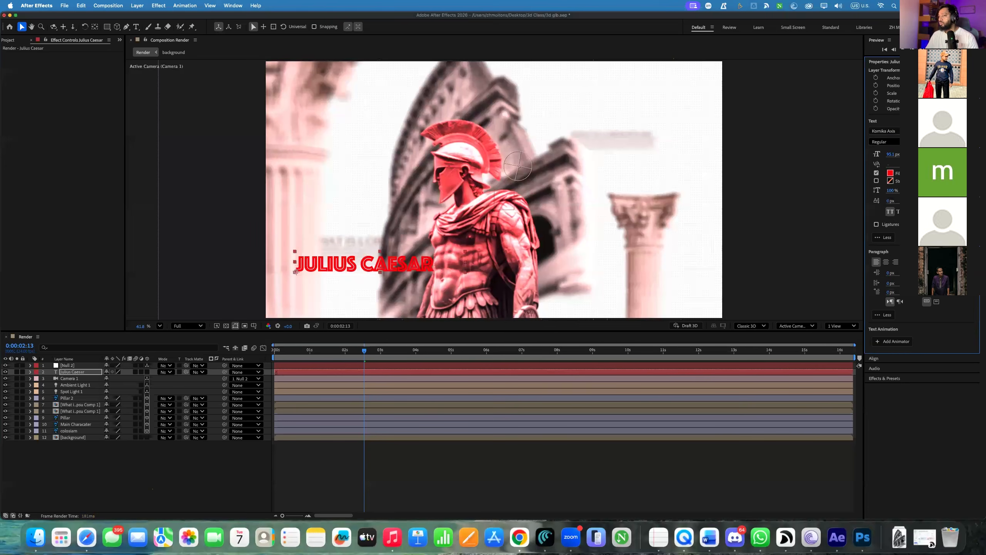
# Set the Julius Caesar text's fill to fully saturated red and move it right of the warrior, across the right-hand pillar
pyautogui.click(893, 176)
pyautogui.moveTo(748, 117)
pyautogui.mouseDown()
pyautogui.moveTo(733, 79)
pyautogui.moveTo(711, 102)
pyautogui.moveTo(731, 191)
pyautogui.moveTo(677, 215)
pyautogui.moveTo(794, 161)
pyautogui.moveTo(742, 150)
pyautogui.moveTo(664, 75)
pyautogui.mouseUp()
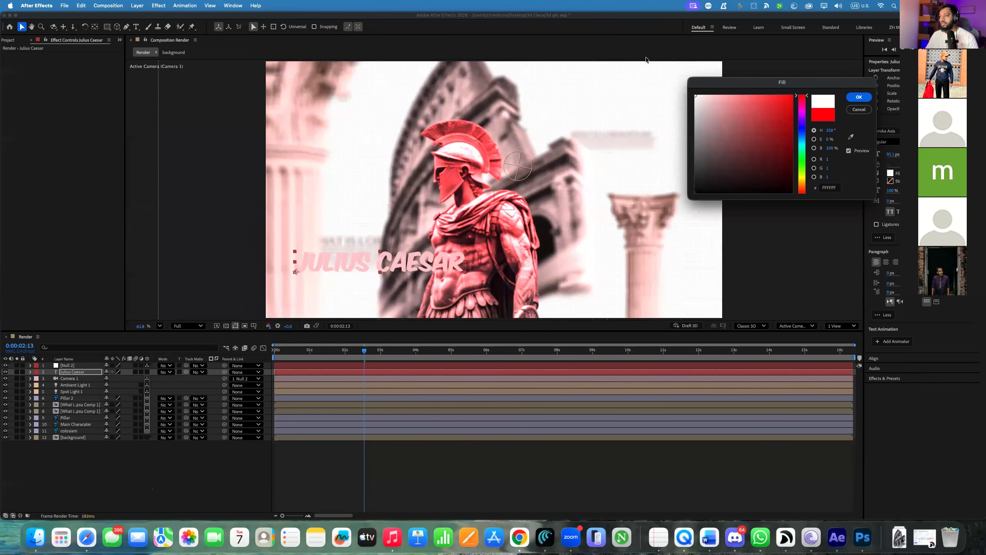
pyautogui.moveTo(742, 93); pyautogui.dragTo(810, 70)
pyautogui.click(858, 97)
pyautogui.moveTo(400, 268); pyautogui.dragTo(620, 255)
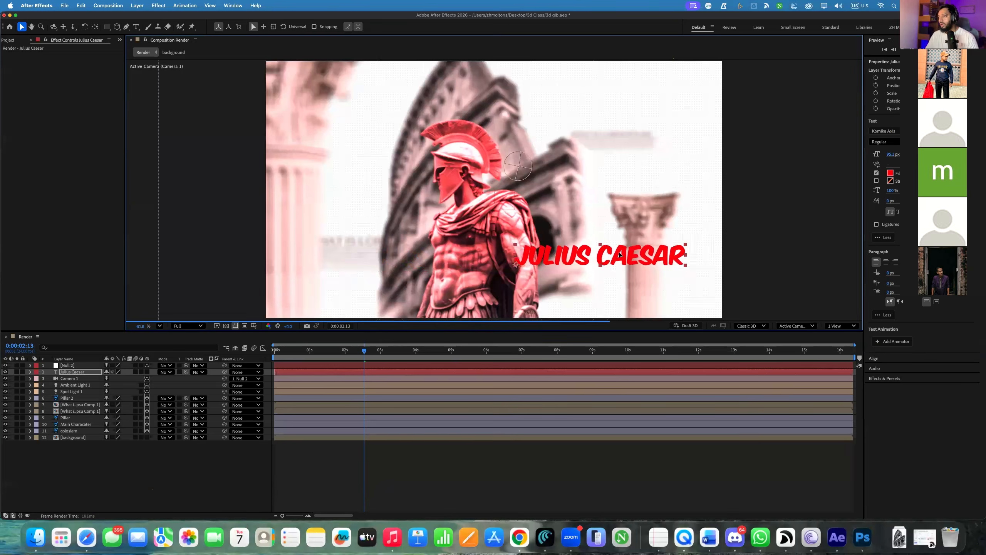
# Draw a wide rectangle covering the Julius Caesar text as a separate shape layer
pyautogui.click(108, 27)
pyautogui.moveTo(508, 242); pyautogui.dragTo(658, 276)
pyautogui.press('super+z')
pyautogui.click(367, 475)
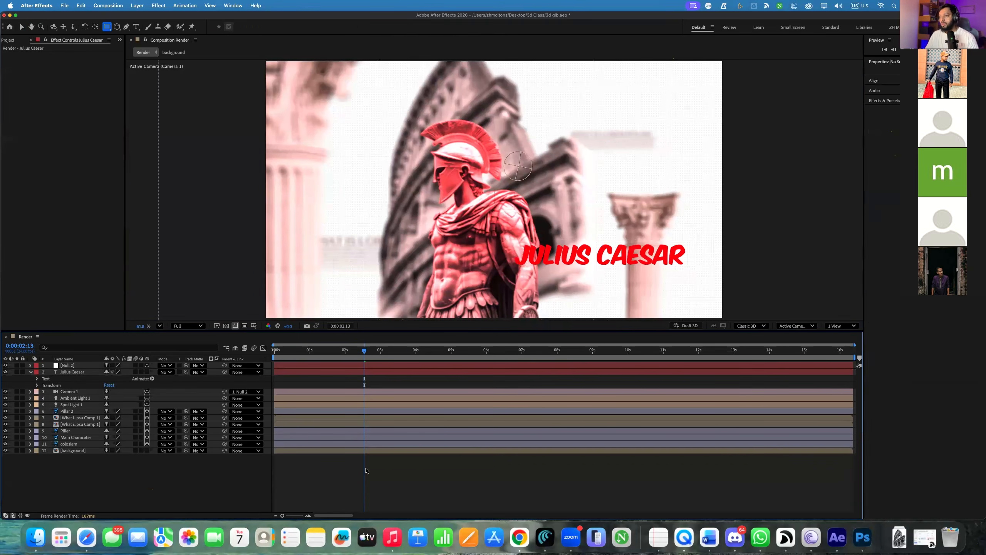
pyautogui.moveTo(513, 235); pyautogui.dragTo(701, 274)
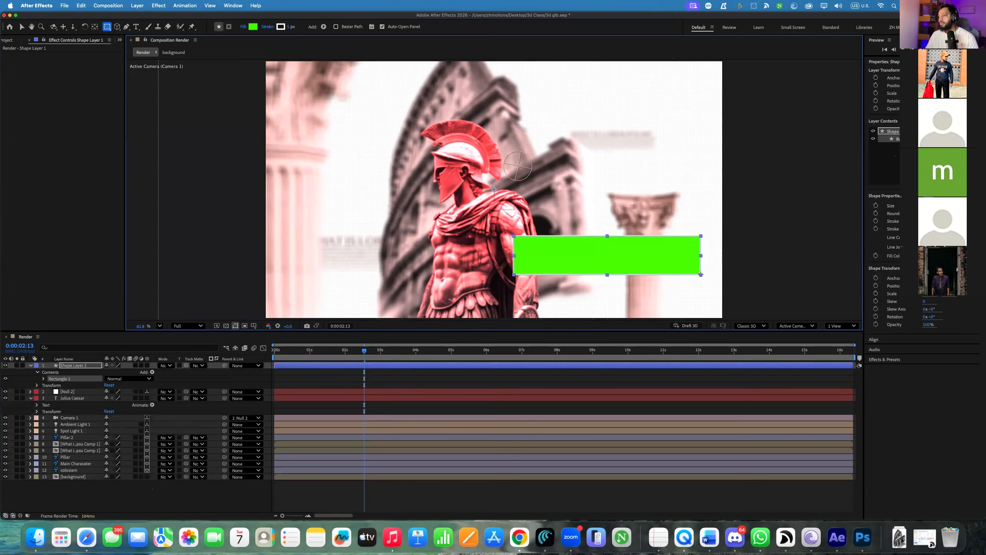
# Remove the rectangle's stroke by reducing its width to 0 px and setting the stroke type to none
pyautogui.moveTo(927, 229); pyautogui.dragTo(538, 261)
pyautogui.click(288, 27)
pyautogui.click(265, 29)
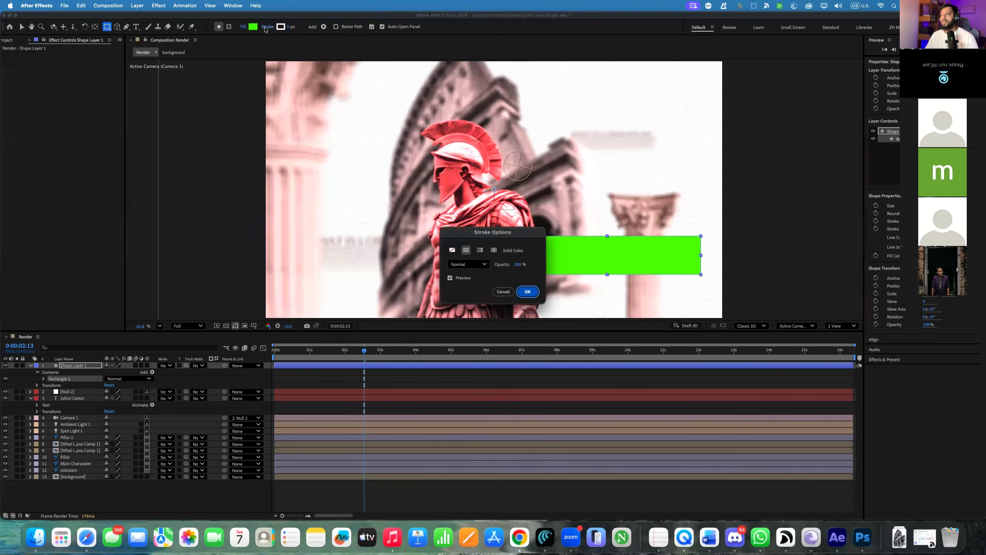
pyautogui.click(452, 250)
pyautogui.click(527, 291)
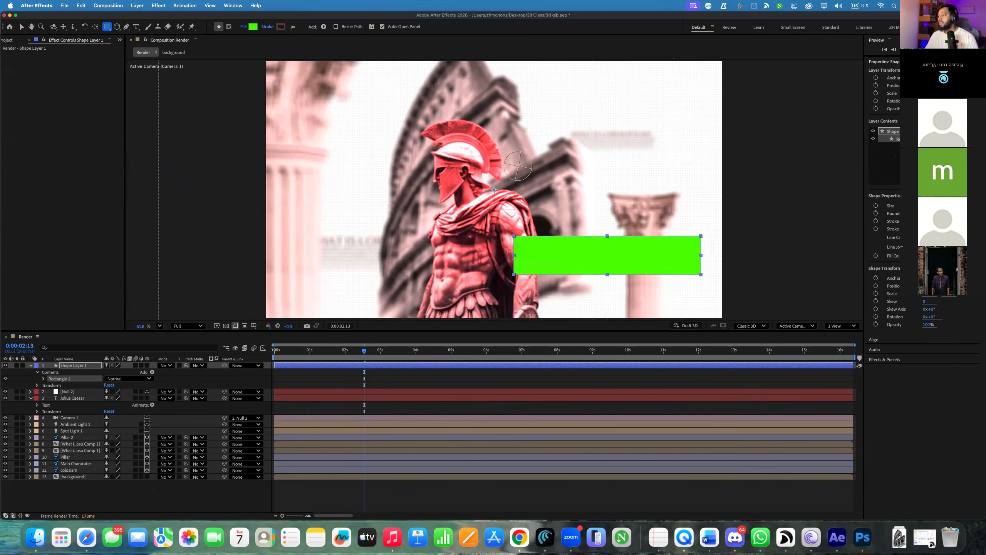
# Change the rectangle's fill from green to a light pink based on a red sampled from the warrior's helmet
pyautogui.click(450, 175)
pyautogui.click(927, 256)
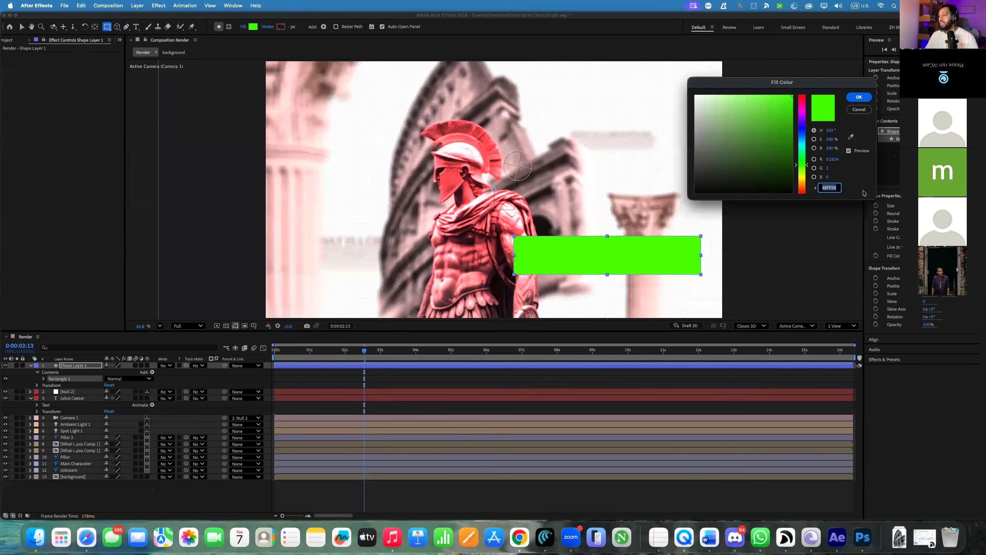
pyautogui.click(851, 138)
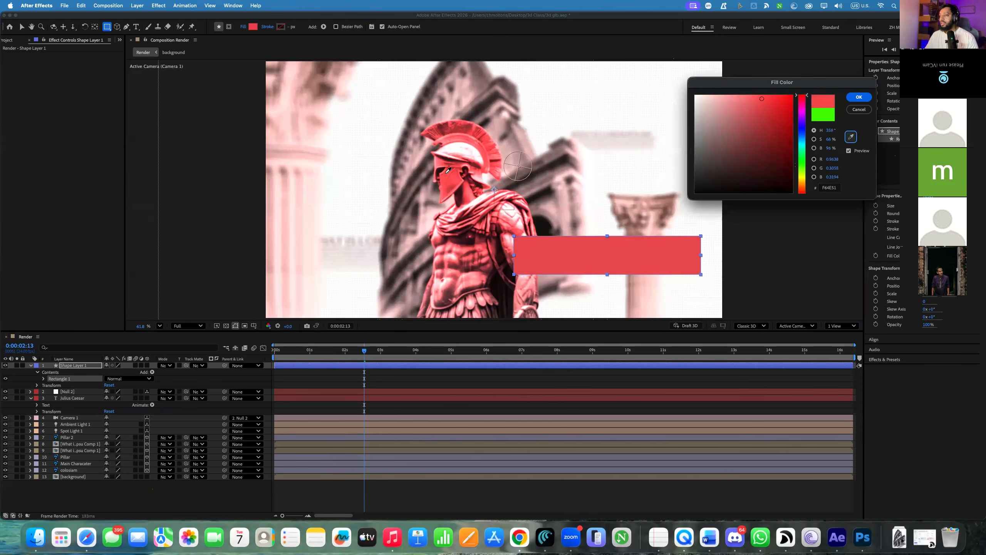
pyautogui.click(483, 143)
pyautogui.moveTo(715, 107)
pyautogui.mouseDown()
pyautogui.moveTo(715, 90)
pyautogui.moveTo(733, 91)
pyautogui.moveTo(715, 90)
pyautogui.mouseUp()
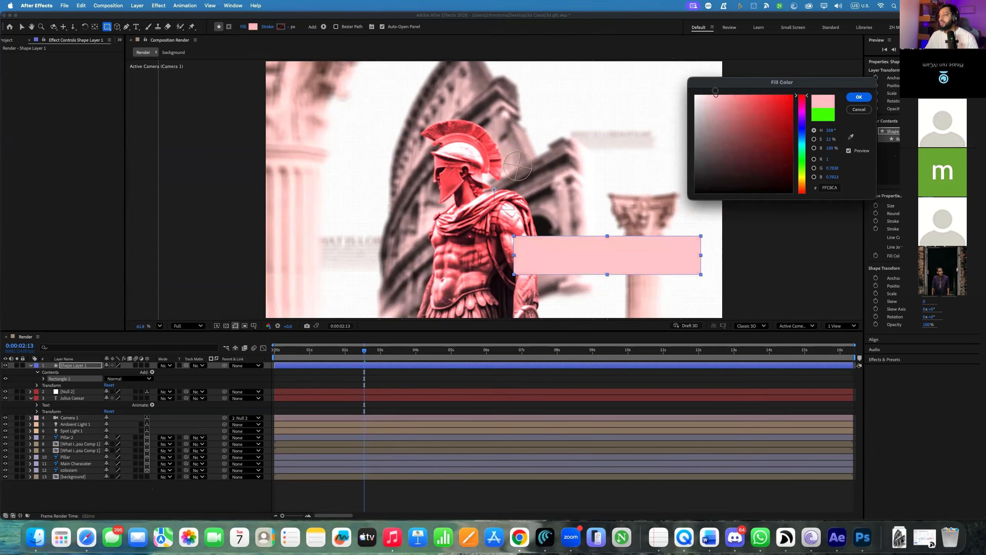
pyautogui.click(858, 97)
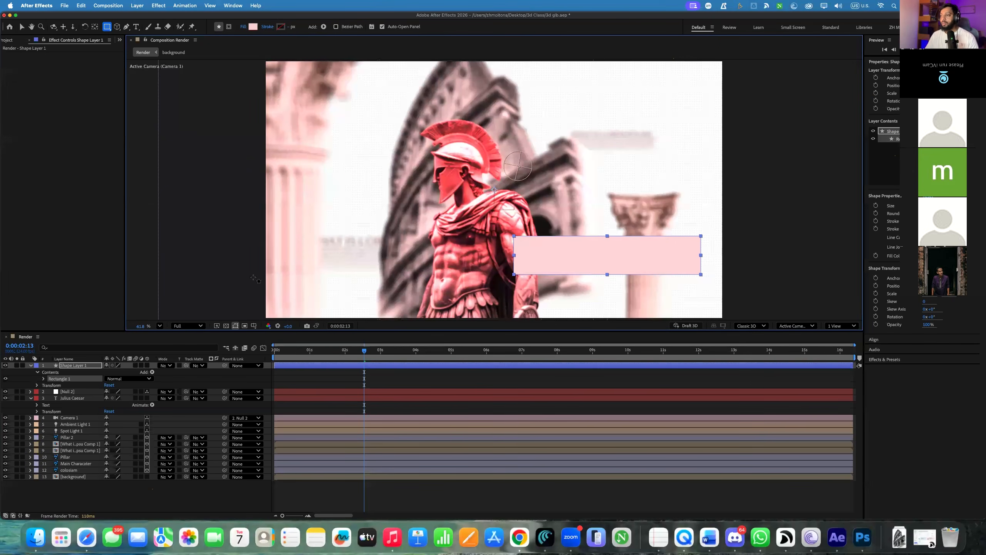
# Place the Julius Caesar text layer above the rectangle's shape layer and center the text on the pink rectangle
pyautogui.click(61, 372)
pyautogui.click(65, 399)
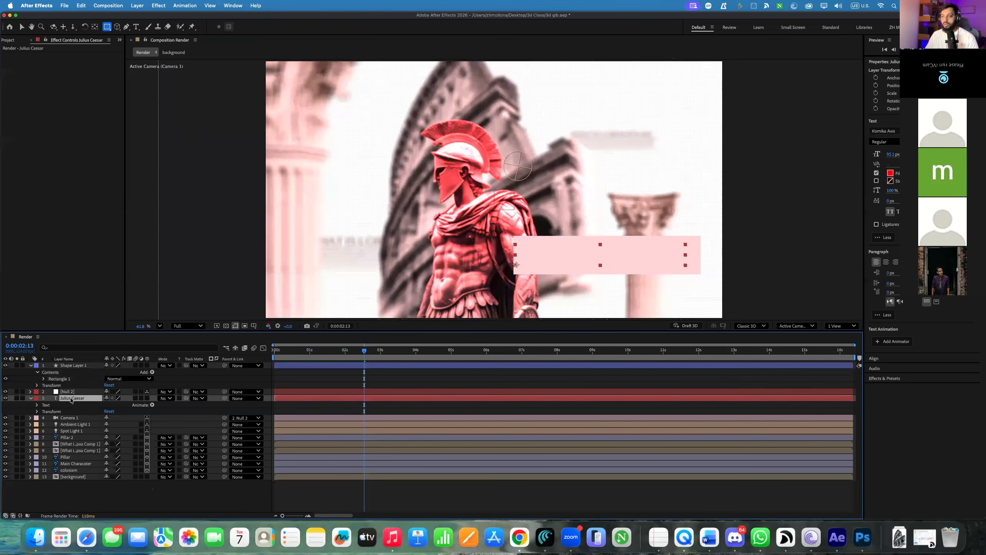
pyautogui.moveTo(77, 365); pyautogui.dragTo(76, 366)
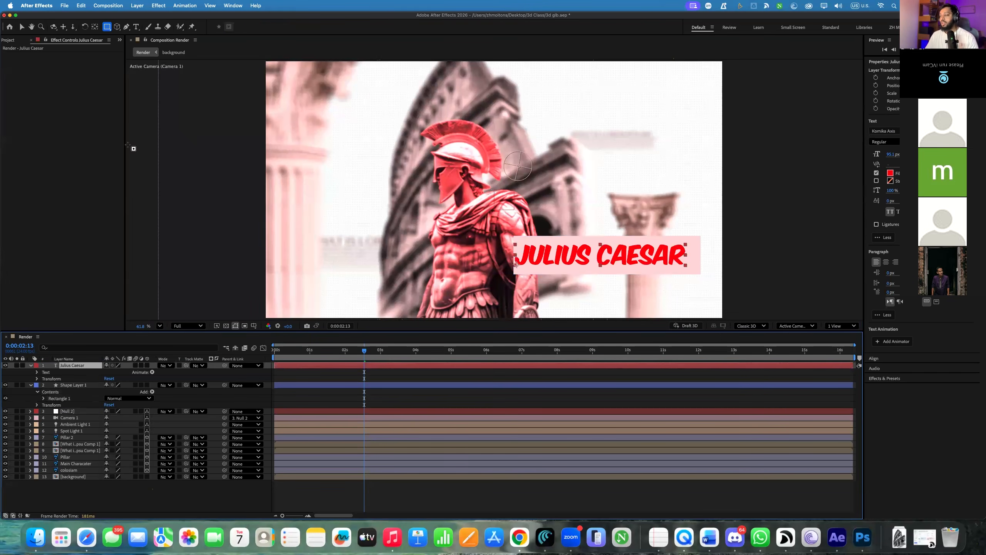
pyautogui.click(22, 27)
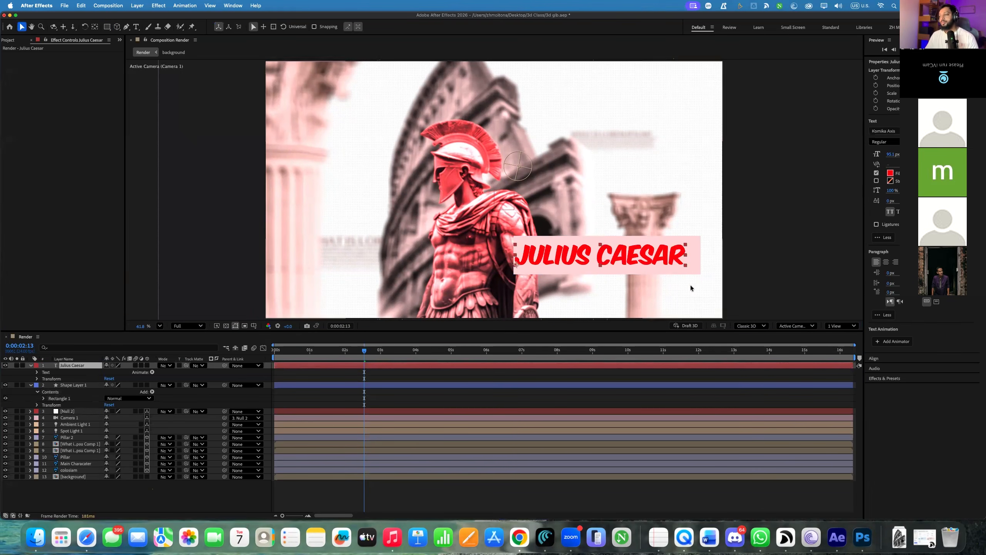
pyautogui.moveTo(625, 259); pyautogui.dragTo(632, 256)
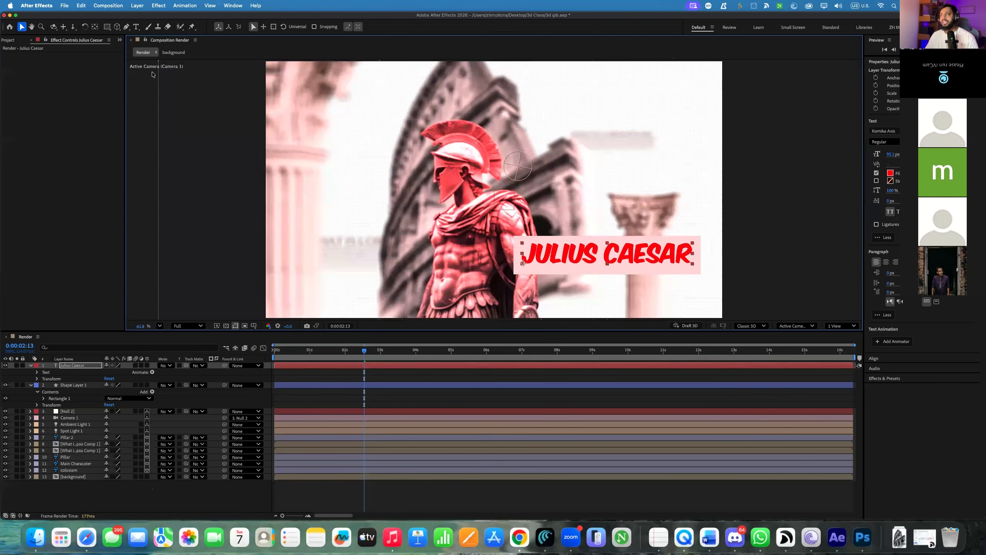
# Draw a small rounded rectangle on a new shape layer and position it under the pink banner's right end
pyautogui.click(107, 26)
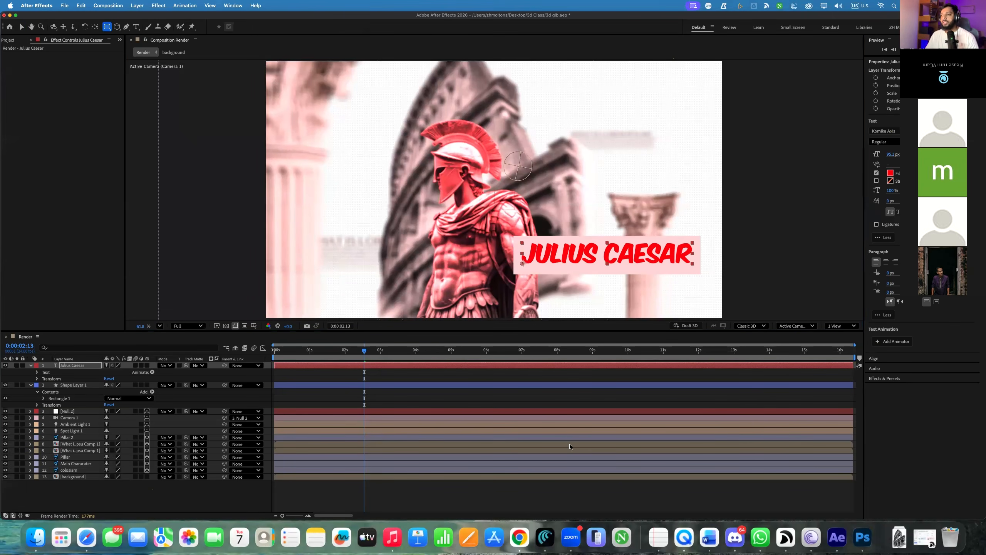
pyautogui.click(604, 479)
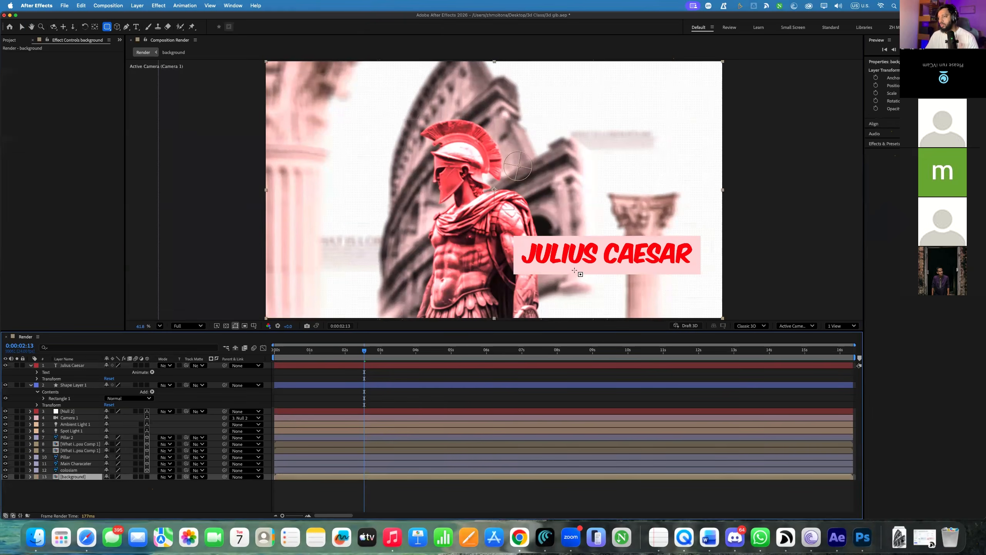
pyautogui.press('s')
pyautogui.click(471, 509)
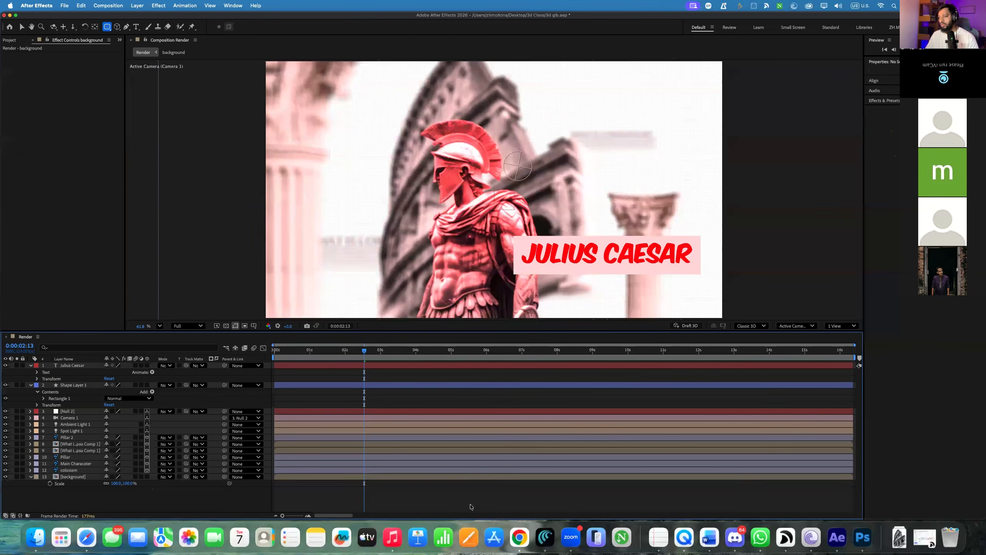
pyautogui.moveTo(586, 269); pyautogui.dragTo(659, 282)
pyautogui.click(22, 27)
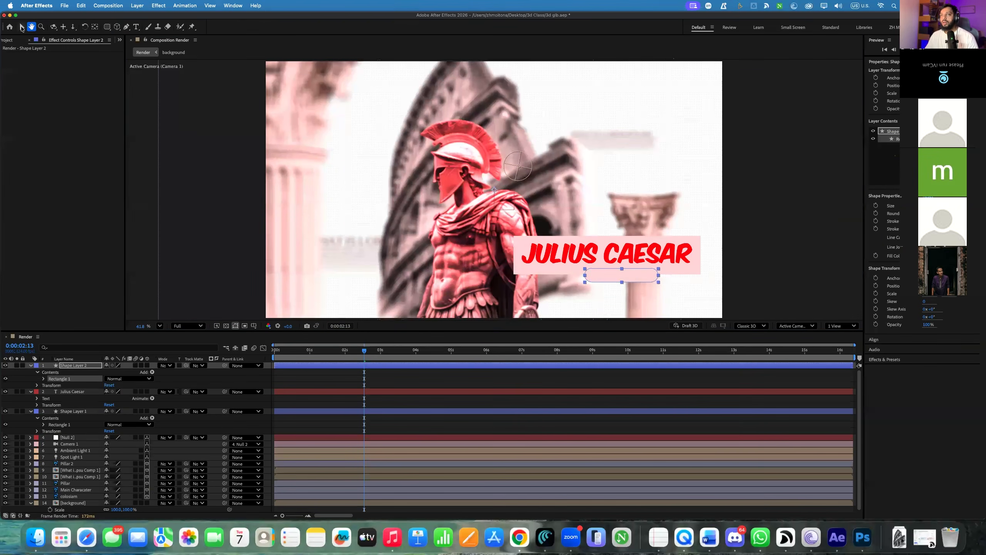
pyautogui.moveTo(644, 280); pyautogui.dragTo(682, 279)
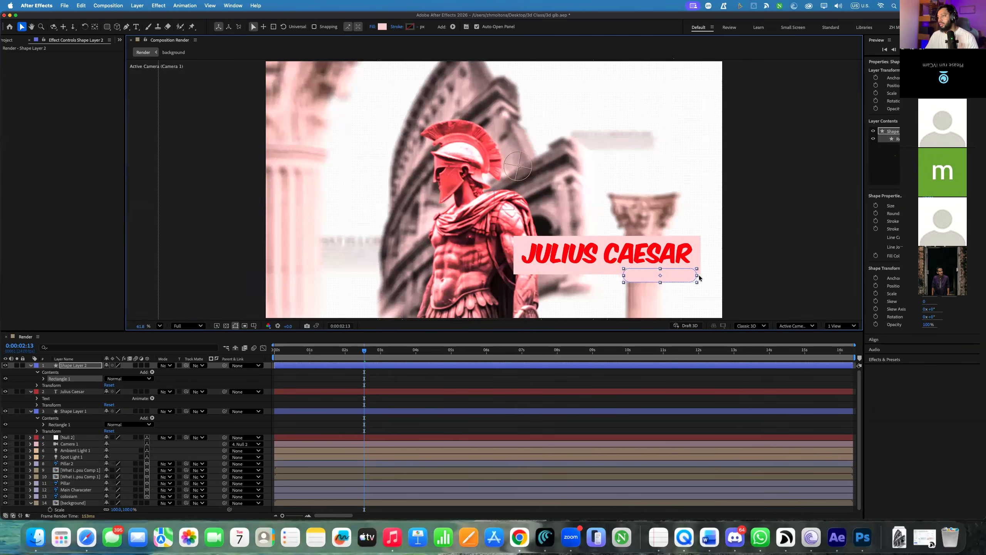
# Fill the small rounded rectangle with a muted red that is darker than the pink banner
pyautogui.click(382, 27)
pyautogui.moveTo(710, 145)
pyautogui.mouseDown()
pyautogui.moveTo(695, 161)
pyautogui.moveTo(782, 155)
pyautogui.moveTo(730, 159)
pyautogui.moveTo(763, 160)
pyautogui.moveTo(729, 147)
pyautogui.mouseUp()
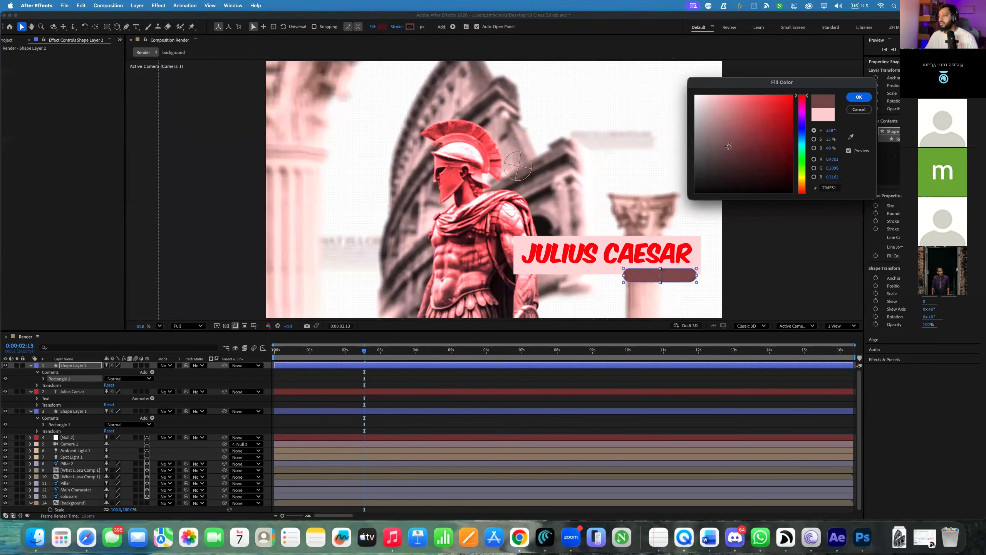
pyautogui.click(851, 137)
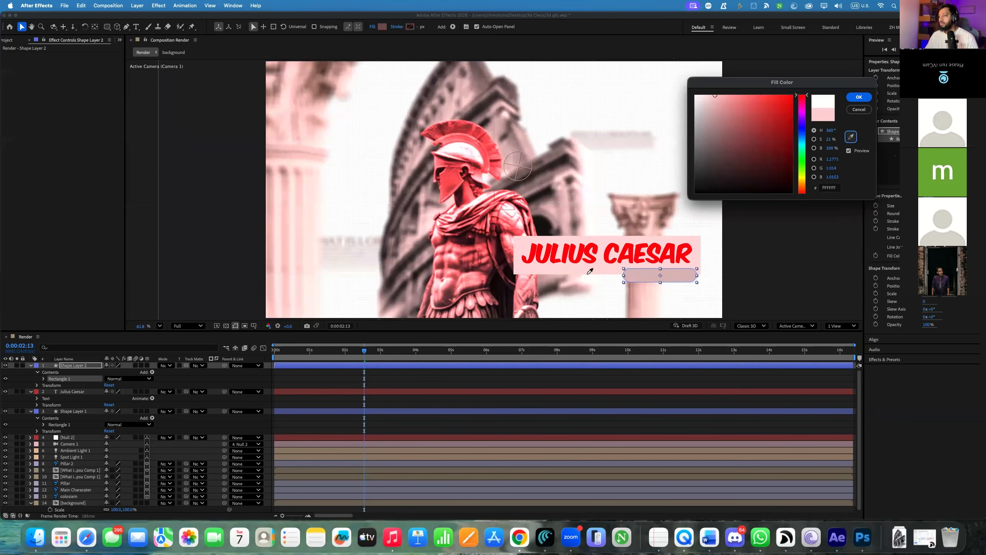
pyautogui.click(586, 270)
pyautogui.moveTo(737, 95); pyautogui.dragTo(739, 115)
pyautogui.click(859, 96)
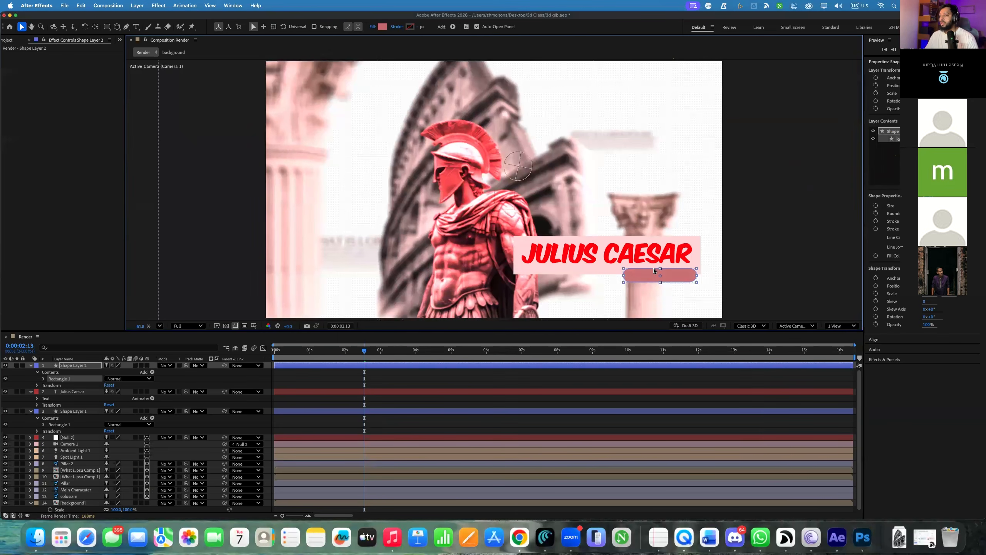
pyautogui.scroll(2, 653, 268)
# Switch to Safari and open Wikipedia's Julius Caesar article from the "julio cesar" Google results
pyautogui.click(86, 538)
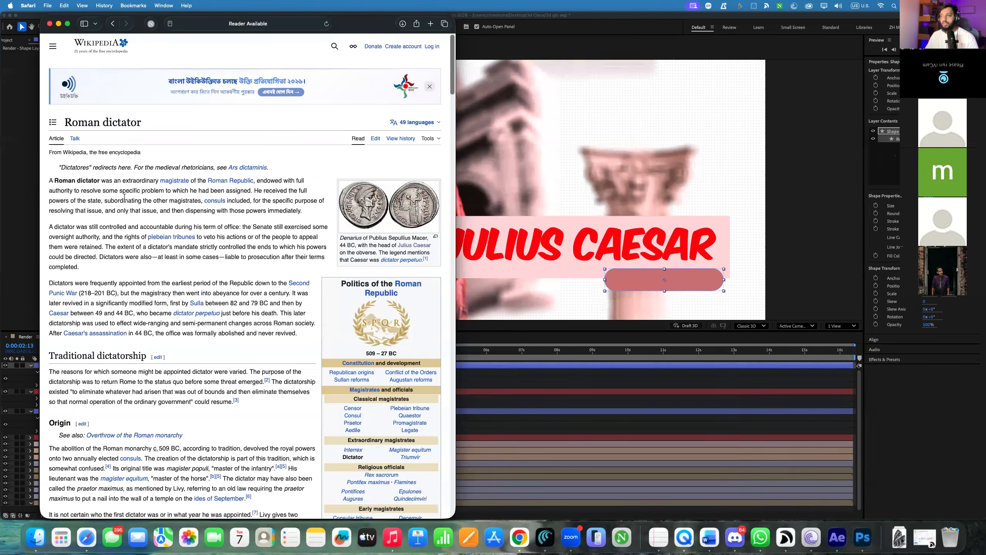
pyautogui.click(113, 24)
pyautogui.click(123, 190)
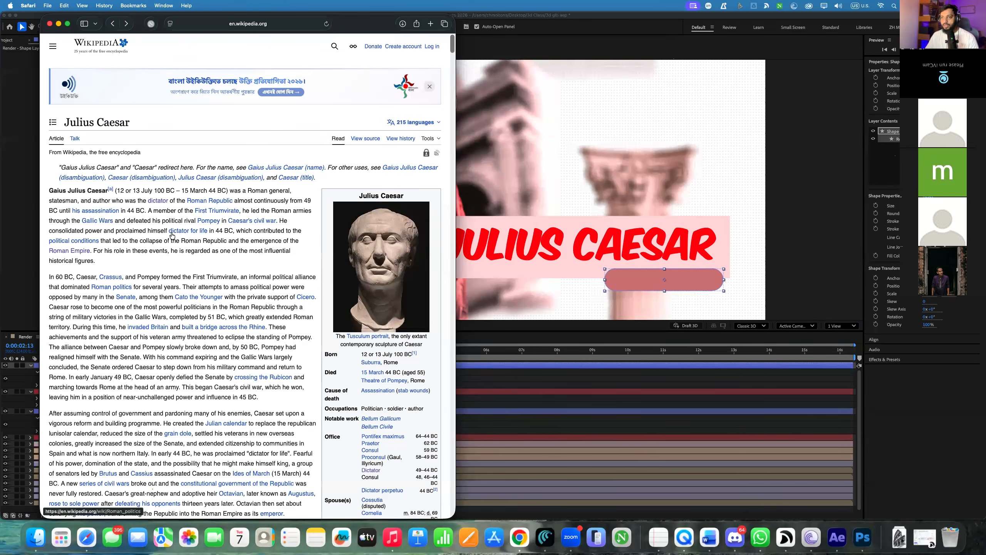
pyautogui.click(113, 24)
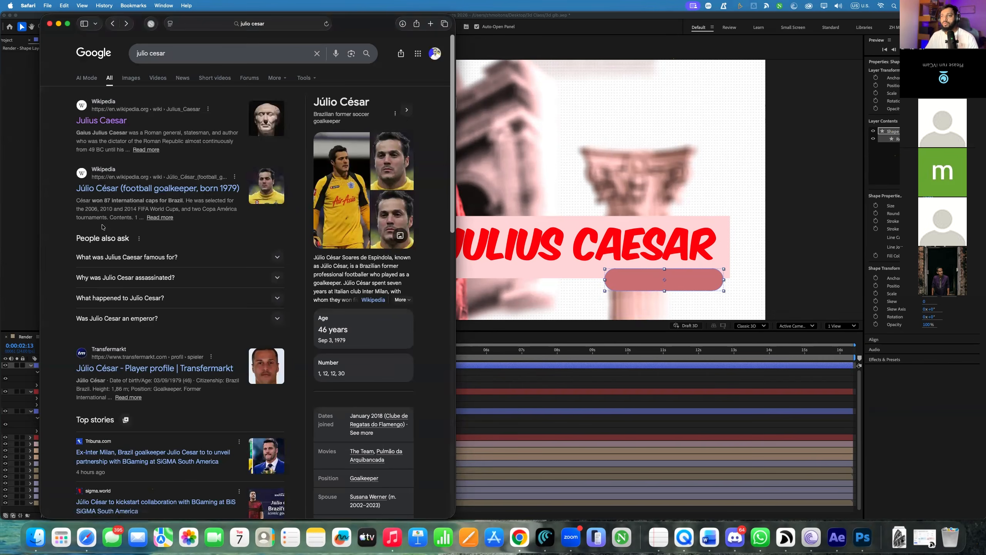
pyautogui.scroll(-5, 106, 231)
pyautogui.scroll(5, 106, 231)
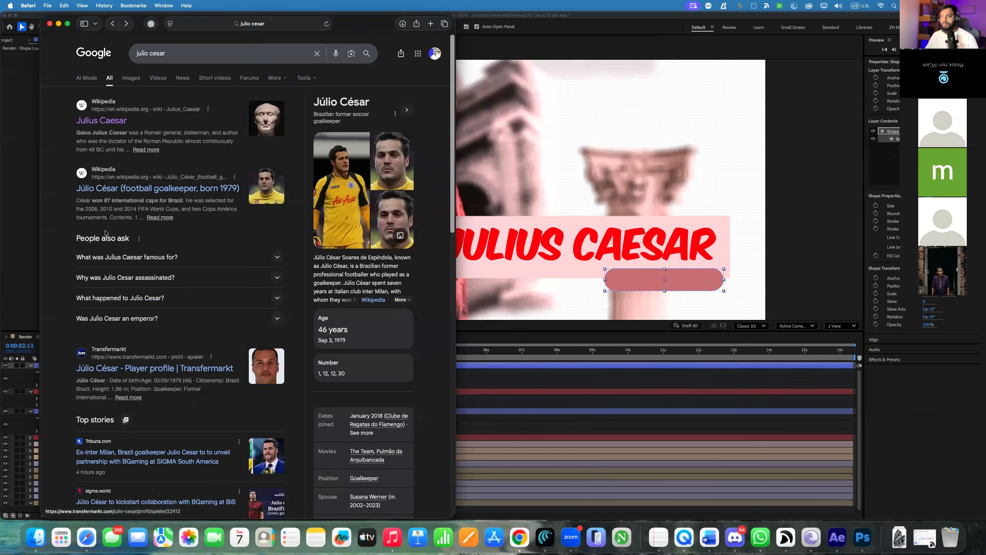
pyautogui.click(102, 119)
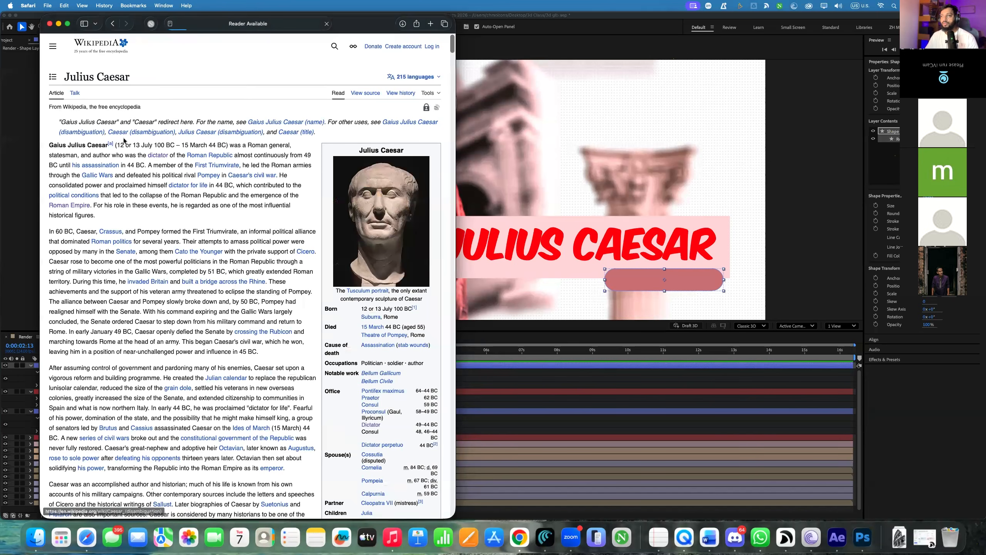
# Copy Julius Caesar's birth date from the article's opening sentence and switch back to After Effects
pyautogui.moveTo(116, 146); pyautogui.dragTo(164, 145)
pyautogui.click(139, 146)
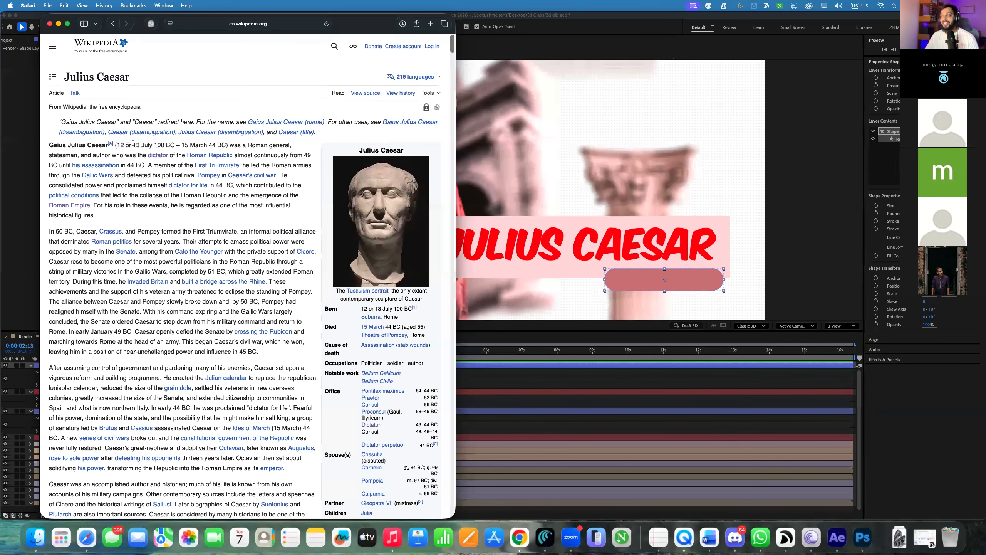
pyautogui.moveTo(133, 144); pyautogui.dragTo(156, 143)
pyautogui.click(119, 144)
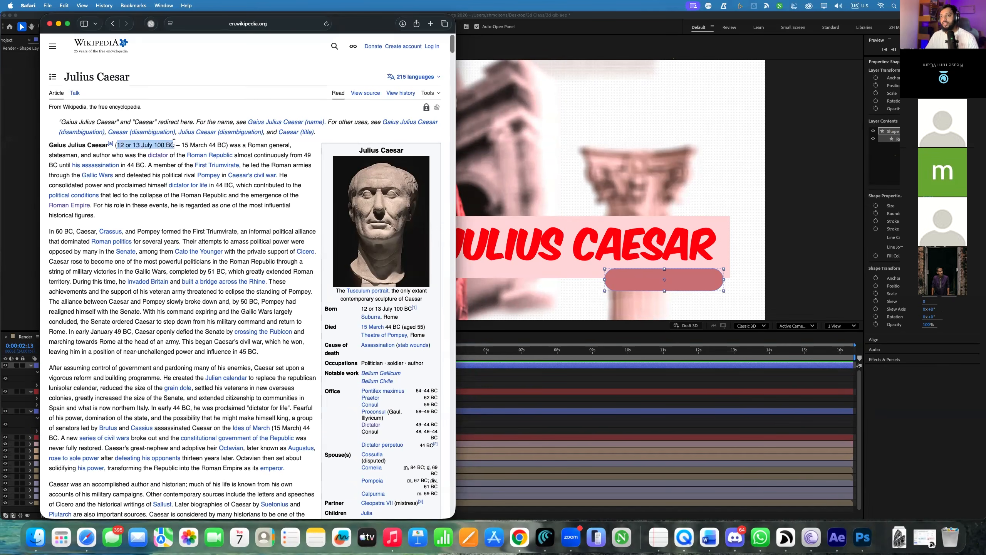
pyautogui.rightClick(173, 142)
pyautogui.click(197, 179)
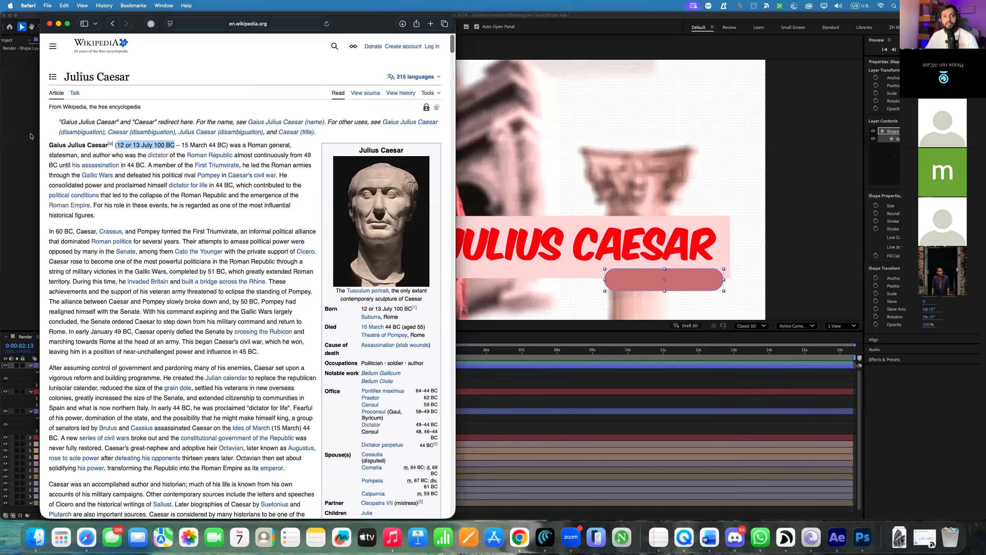
pyautogui.click(591, 151)
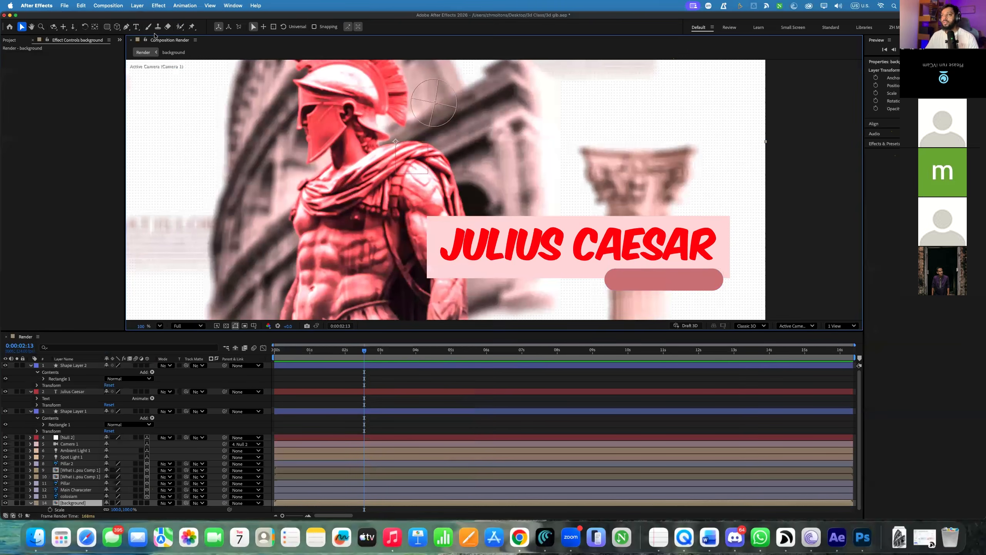
# Create a new text layer from the copied birth date and move it to the top of the layer stack
pyautogui.click(135, 26)
pyautogui.click(537, 199)
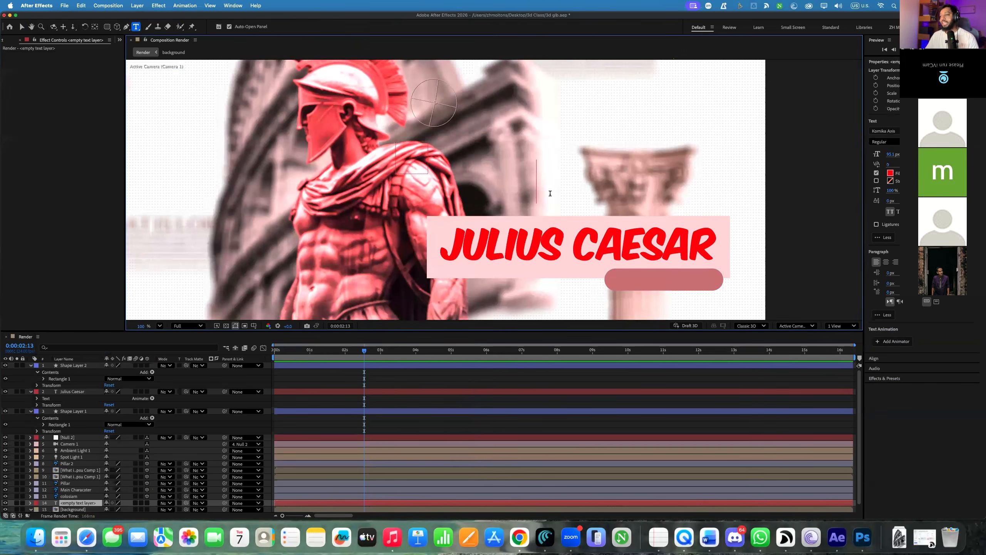
pyautogui.press('super+v')
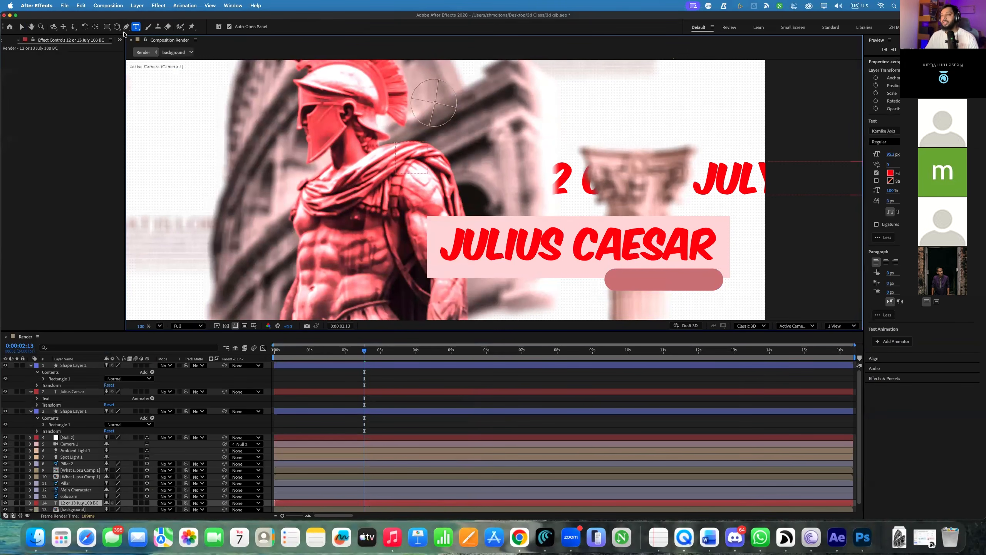
pyautogui.click(22, 26)
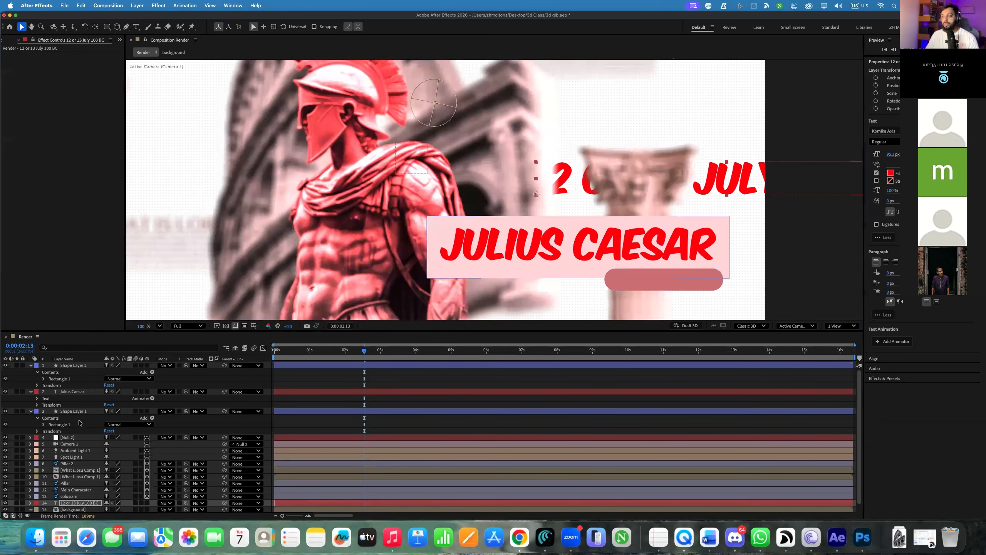
pyautogui.moveTo(70, 502); pyautogui.dragTo(70, 366)
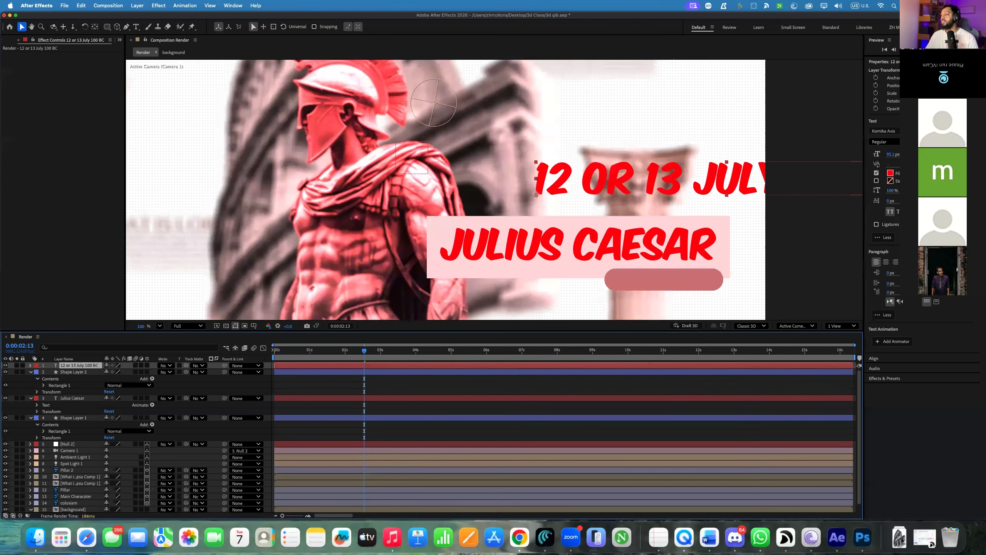
# Set the date text's font to Kailasa Bold and shrink it to about 14.1 px
pyautogui.click(974, 131)
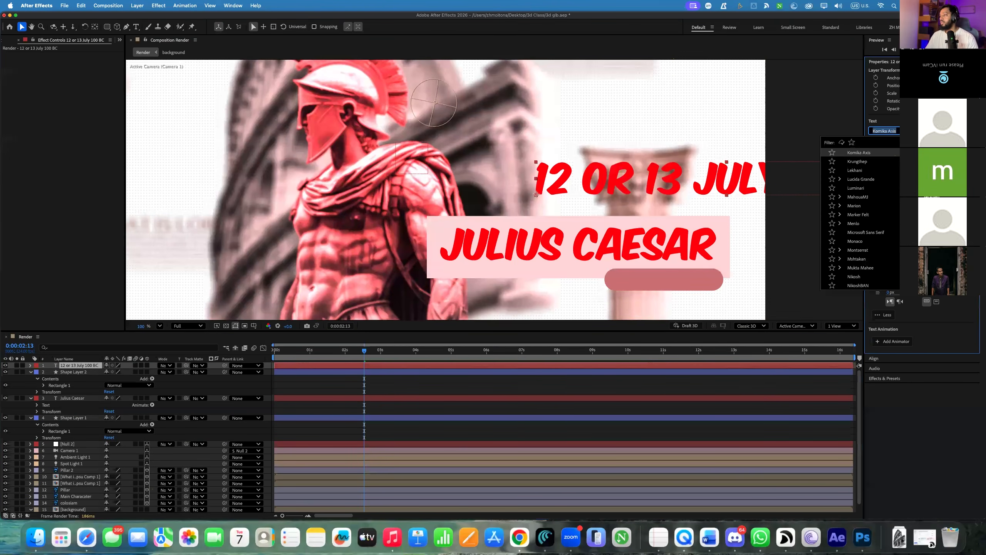
pyautogui.scroll(4, 860, 218)
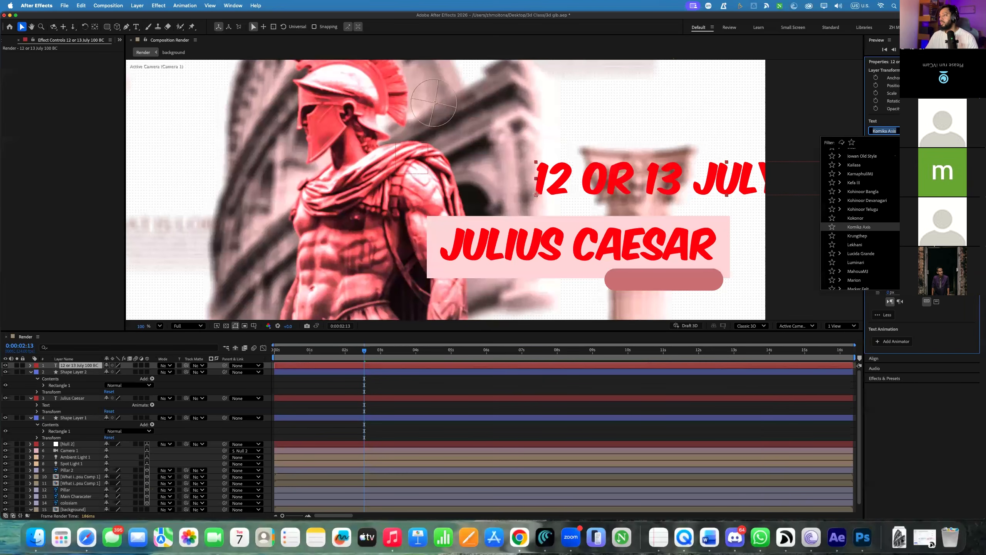
pyautogui.click(854, 165)
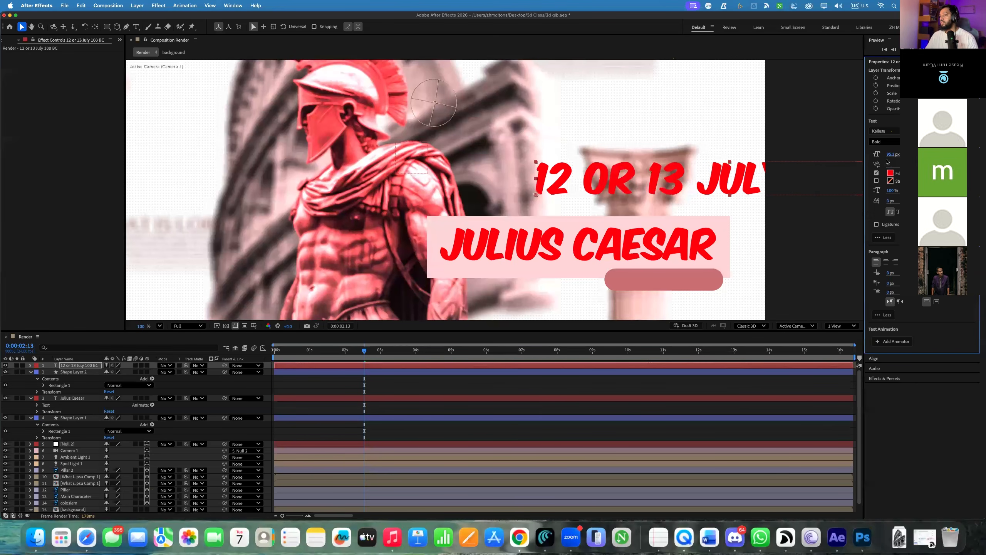
pyautogui.moveTo(890, 154); pyautogui.dragTo(873, 163)
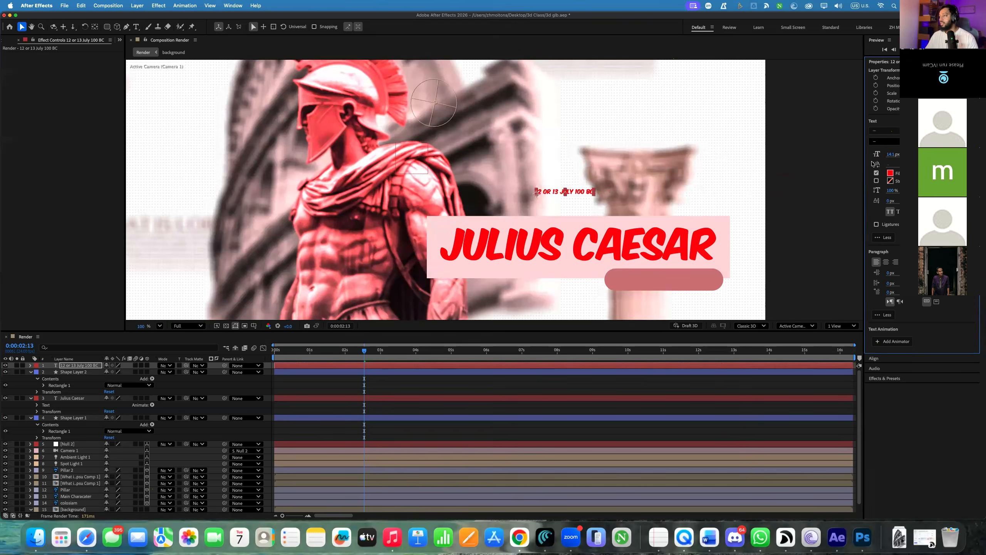
# Fill the date text with black, place it on the muted red rounded rectangle and enlarge it to about 19.1 px
pyautogui.click(890, 174)
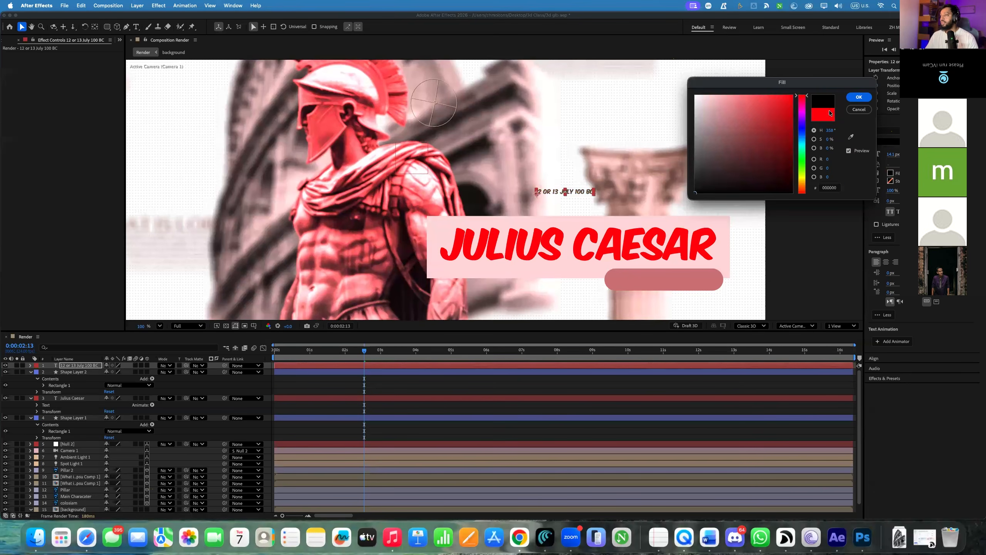
pyautogui.click(859, 97)
pyautogui.moveTo(553, 190); pyautogui.dragTo(658, 282)
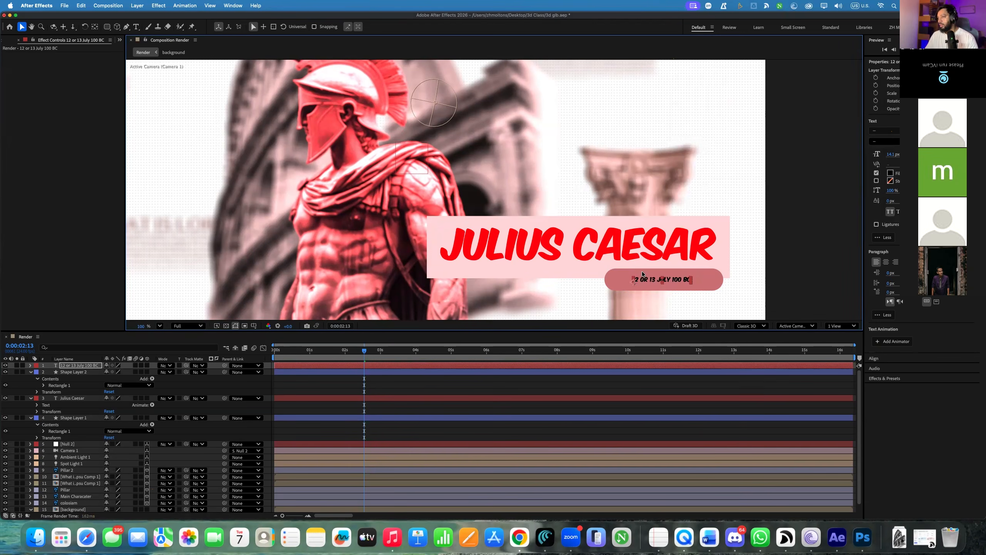
pyautogui.moveTo(889, 158); pyautogui.dragTo(900, 158)
pyautogui.moveTo(674, 284); pyautogui.dragTo(671, 286)
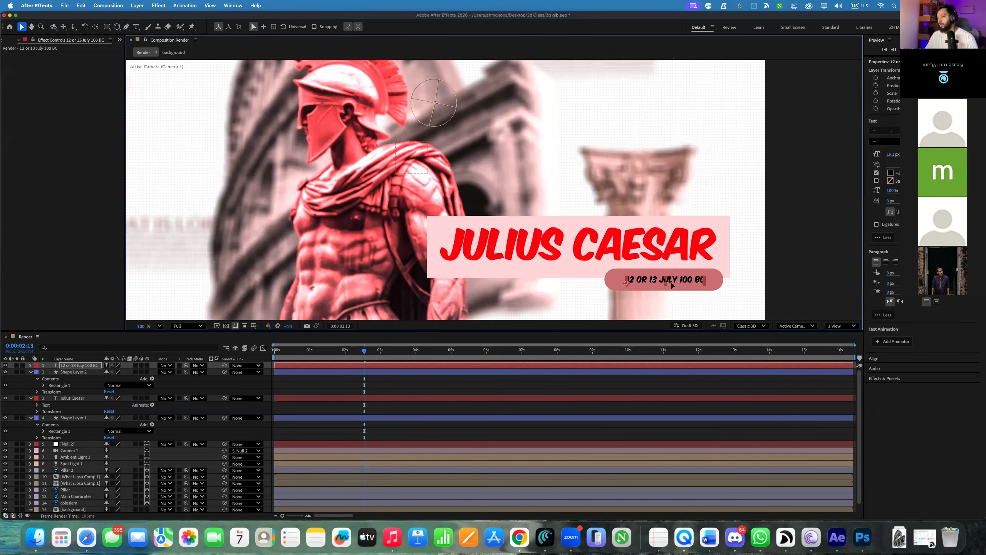
# Change the date text's fill colour to white and deselect the layer
pyautogui.click(890, 174)
pyautogui.moveTo(728, 149); pyautogui.dragTo(664, 56)
pyautogui.click(858, 96)
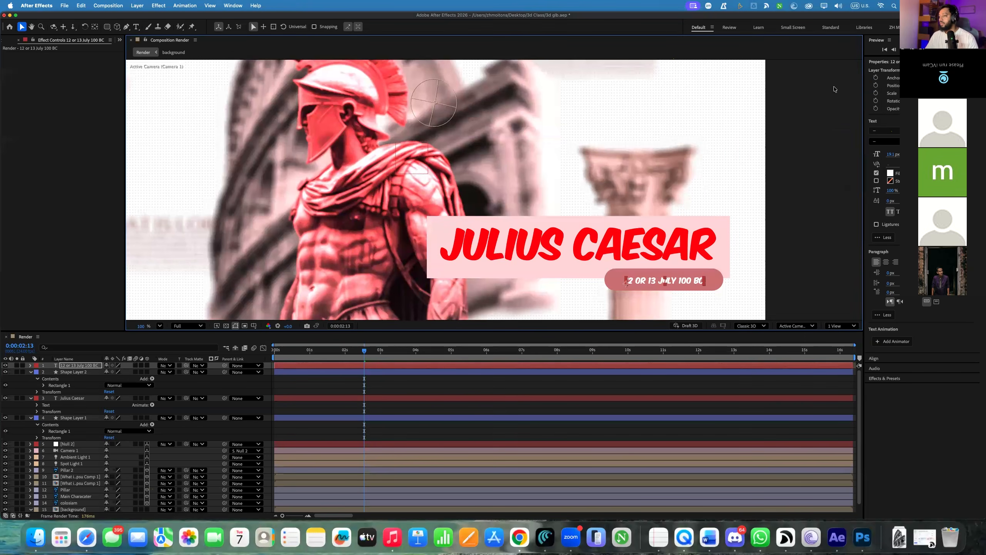
pyautogui.click(828, 256)
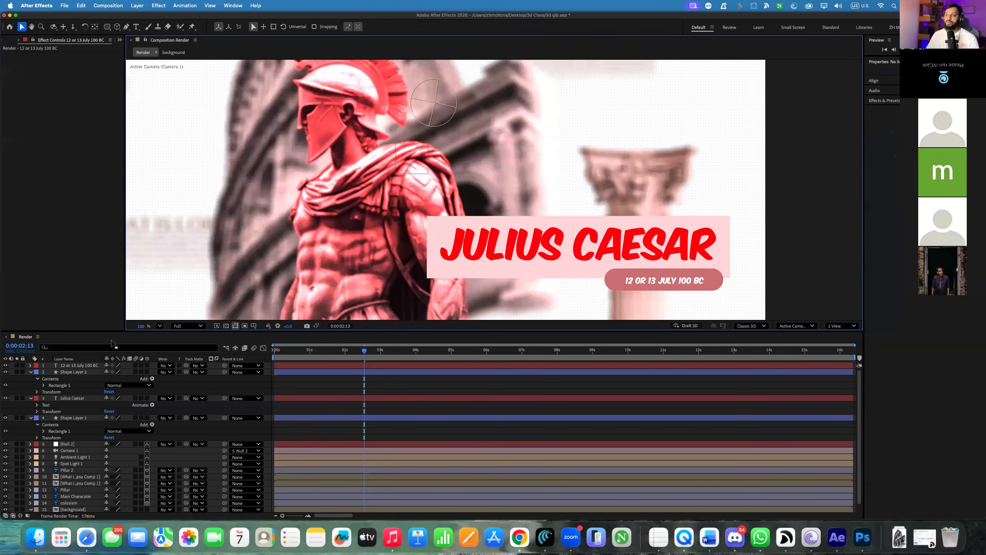
# Collapse the open shape and title layers and nudge the Julius Caesar title slightly lower so it sits centred in the pink banner
pyautogui.click(31, 372)
pyautogui.click(31, 378)
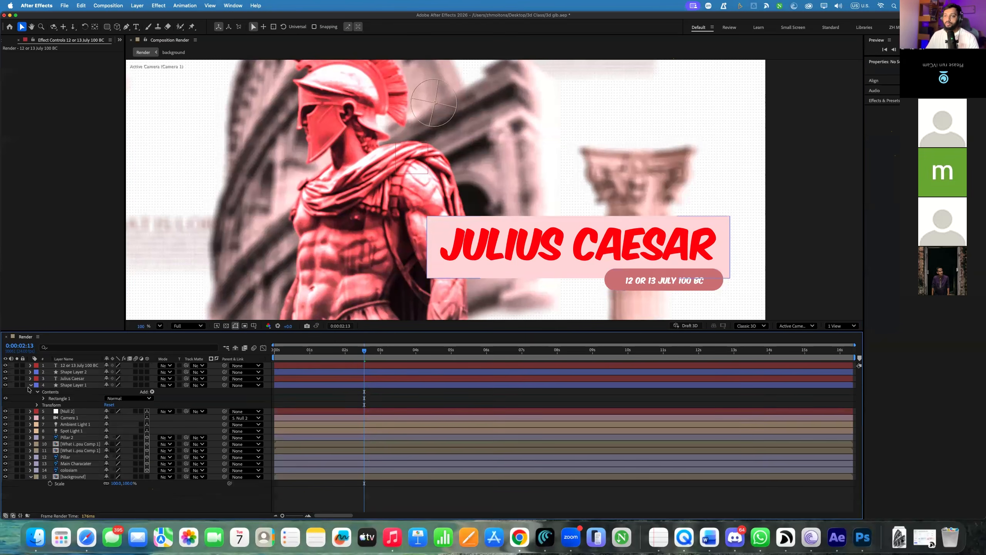
pyautogui.click(31, 385)
pyautogui.moveTo(364, 351); pyautogui.dragTo(348, 362)
pyautogui.click(65, 366)
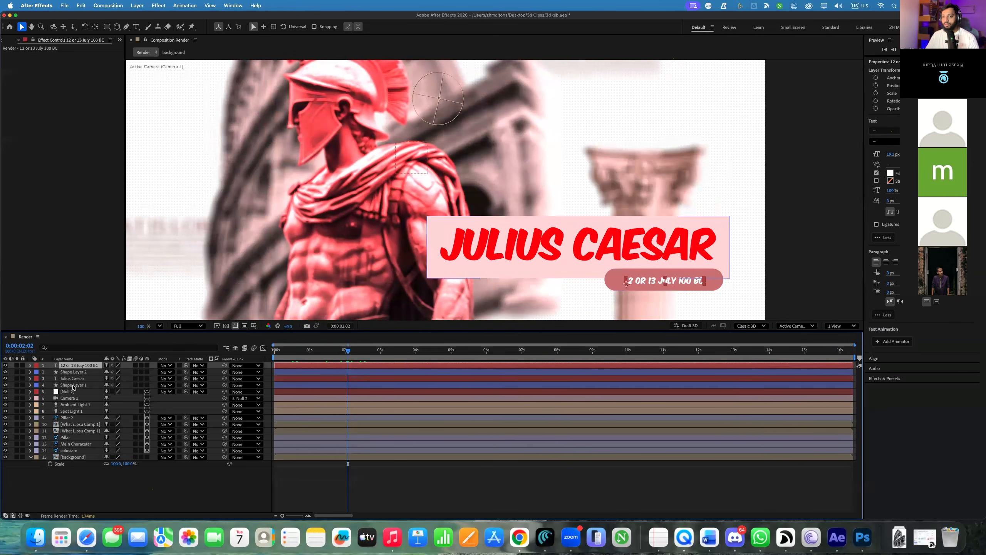
pyautogui.click(74, 379)
pyautogui.moveTo(494, 244); pyautogui.dragTo(494, 248)
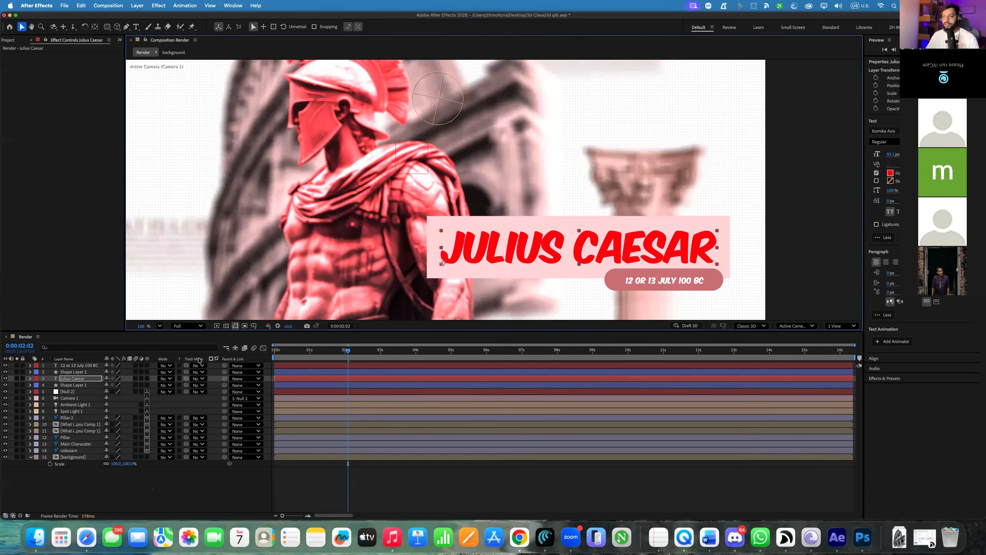
# Keyframe the title's Position at 0:00:02:02 and add a keyframe at 0:00:01:11 with the title lowered beneath the pink banner
pyautogui.press('p')
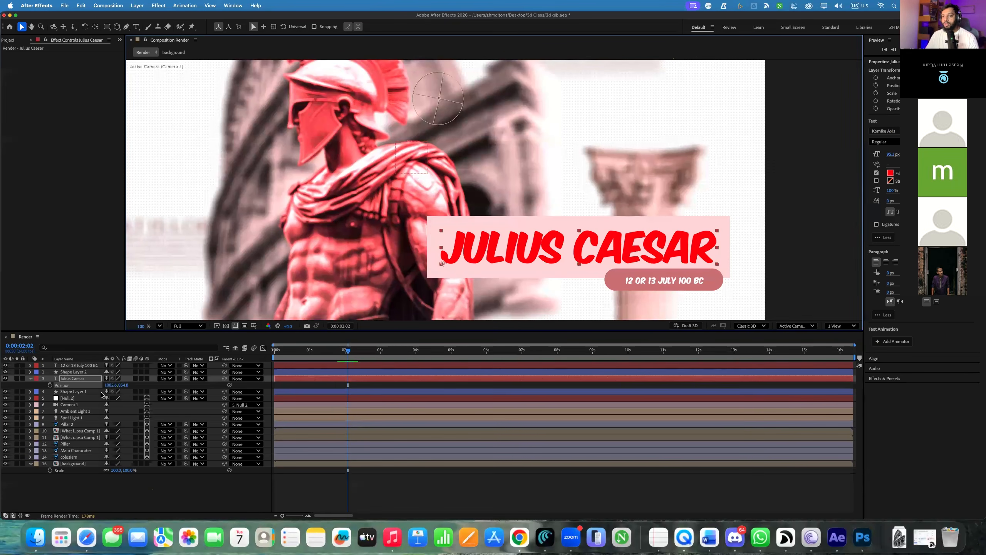
pyautogui.click(50, 384)
pyautogui.moveTo(348, 351); pyautogui.dragTo(326, 360)
pyautogui.moveTo(123, 384); pyautogui.dragTo(182, 382)
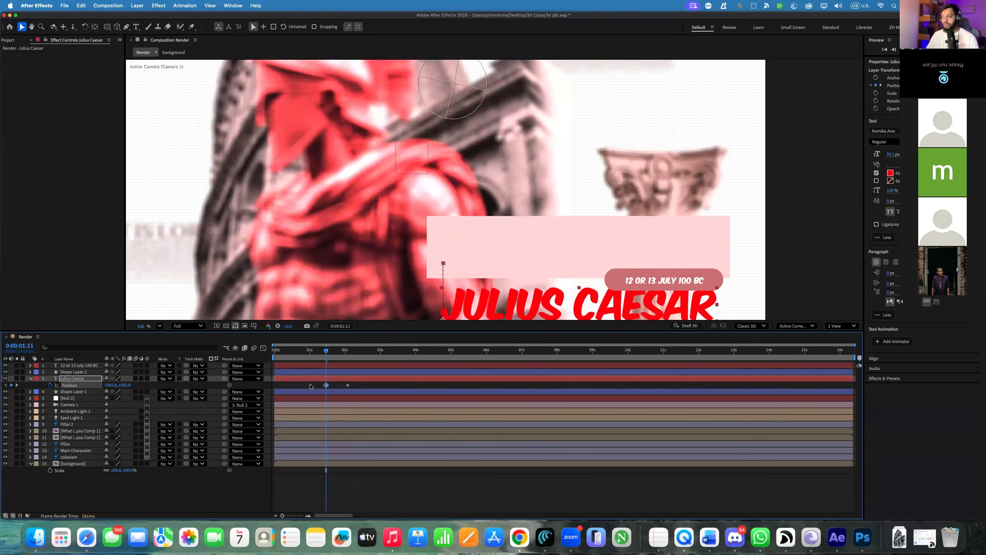
# Use the pink banner layer, Shape Layer 1, as the title's track matte while keeping the banner visible
pyautogui.click(316, 391)
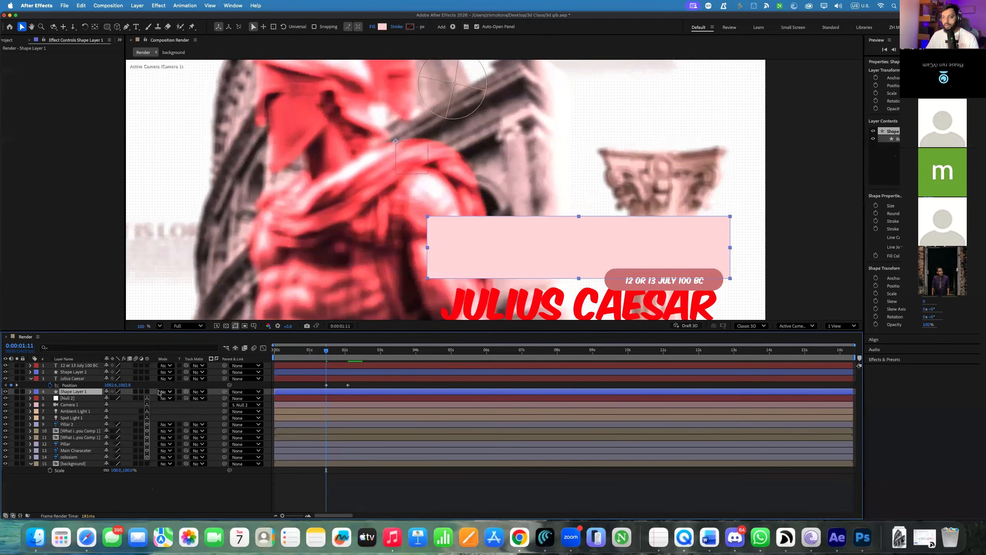
pyautogui.moveTo(187, 379); pyautogui.dragTo(72, 392)
pyautogui.click(5, 391)
# Move the title's final Position keyframe to 0:00:02:04 and apply Easy Ease to both Position keyframes
pyautogui.moveTo(327, 354); pyautogui.dragTo(351, 352)
pyautogui.click(348, 385)
pyautogui.click(348, 386)
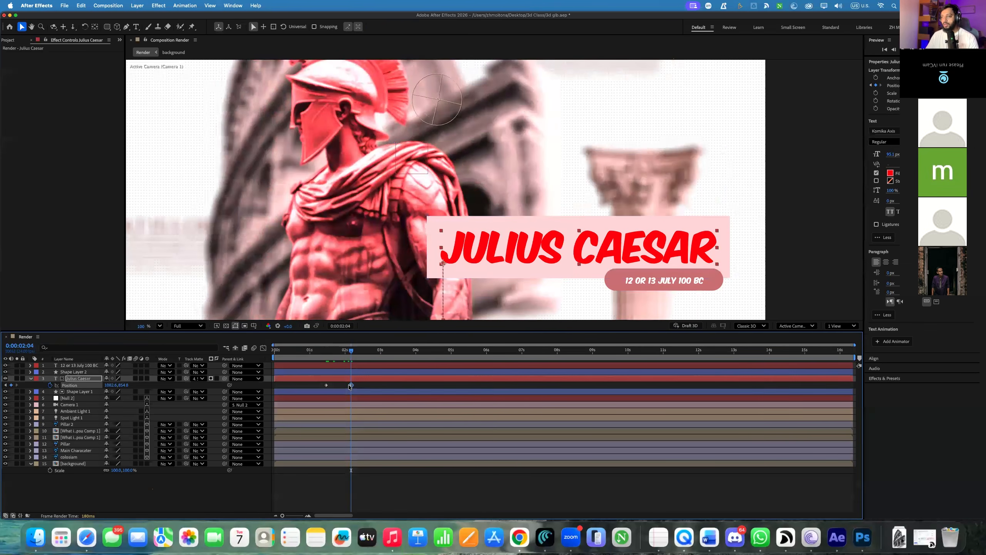
pyautogui.moveTo(353, 387); pyautogui.dragTo(319, 387)
pyautogui.press('F9')
pyautogui.moveTo(343, 355); pyautogui.dragTo(331, 362)
# Apply the CC Page Turn effect to the pink banner layer and lower its Fold Radius
pyautogui.click(329, 392)
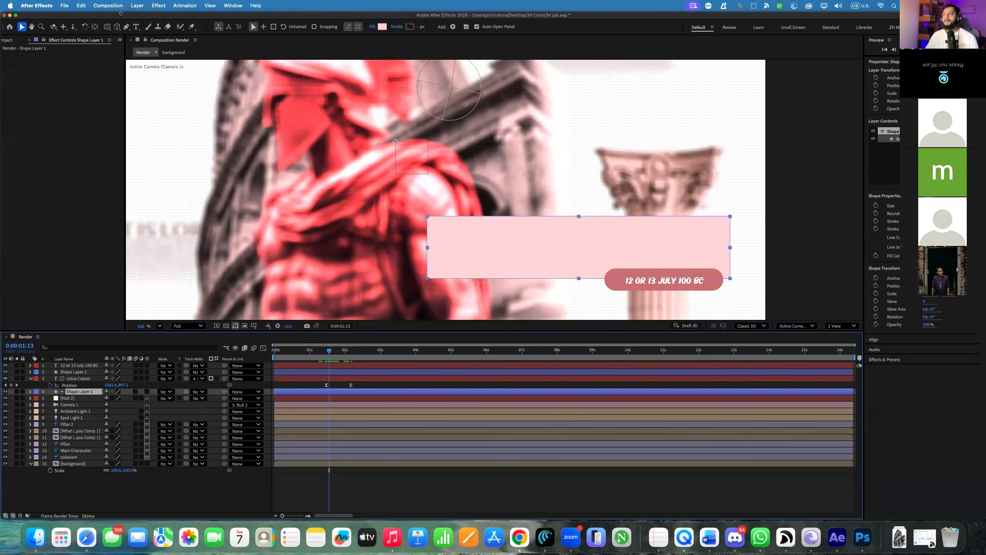
pyautogui.hotkey('ctrl', 'space')
pyautogui.write('page')
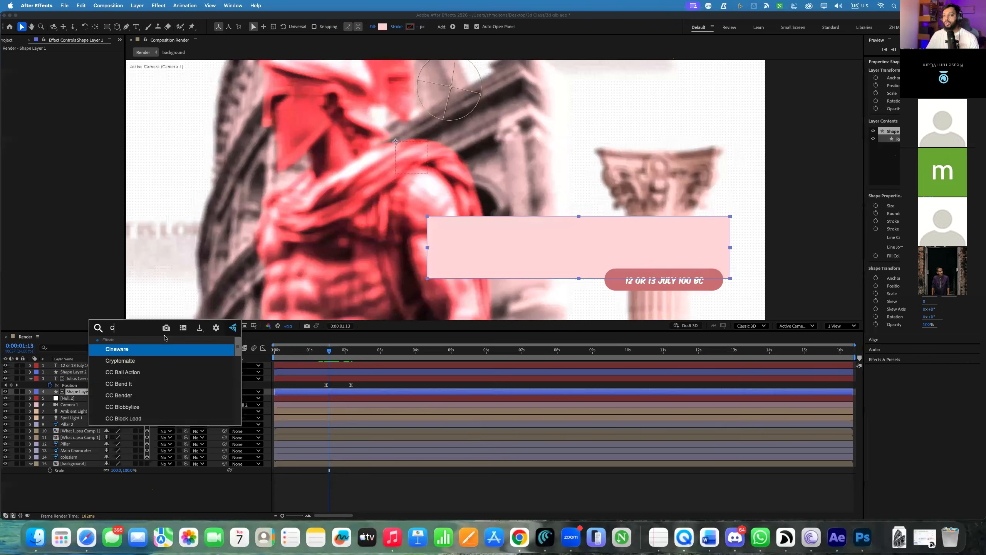
pyautogui.press('Return')
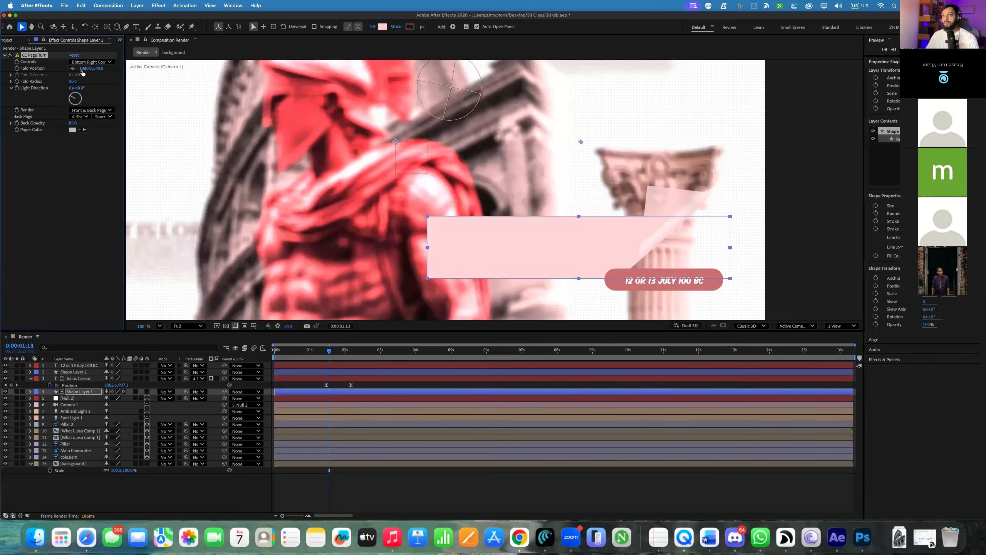
pyautogui.moveTo(56, 81); pyautogui.dragTo(48, 82)
pyautogui.moveTo(138, 109); pyautogui.dragTo(138, 109)
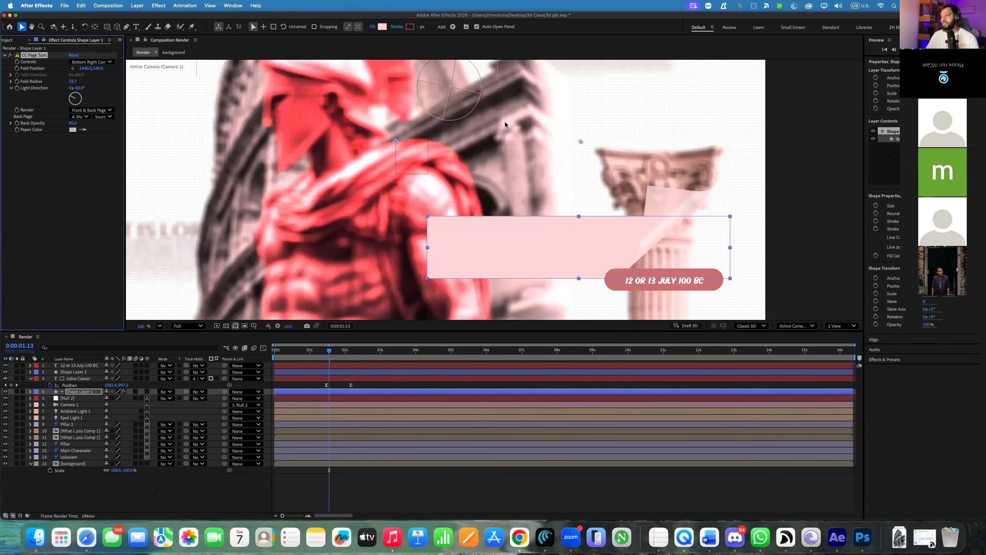
# Keyframe the Fold Position just beyond the banner's bottom-right corner at 0:00:01:13, and far past its left side at 0:00:01:04
pyautogui.moveTo(581, 141); pyautogui.dragTo(746, 275)
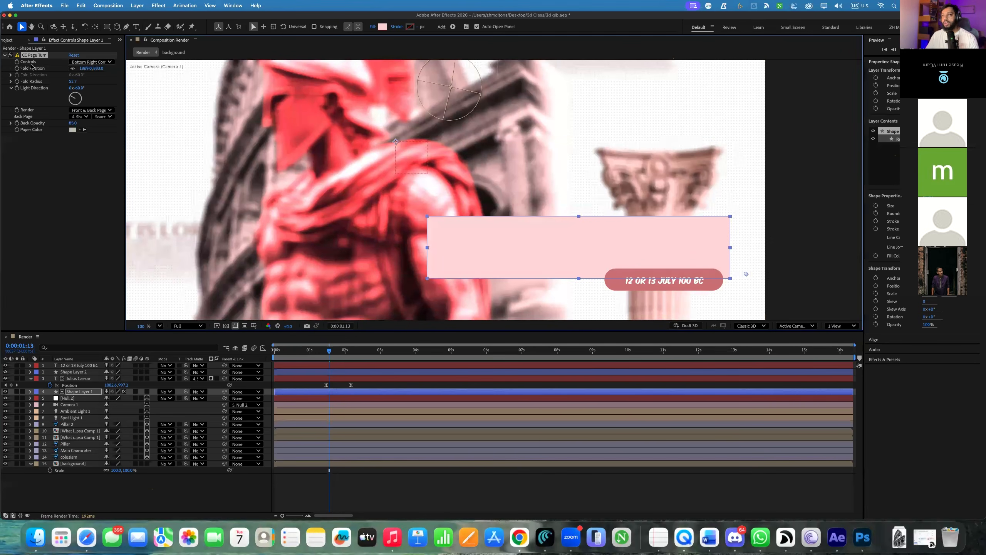
pyautogui.click(16, 68)
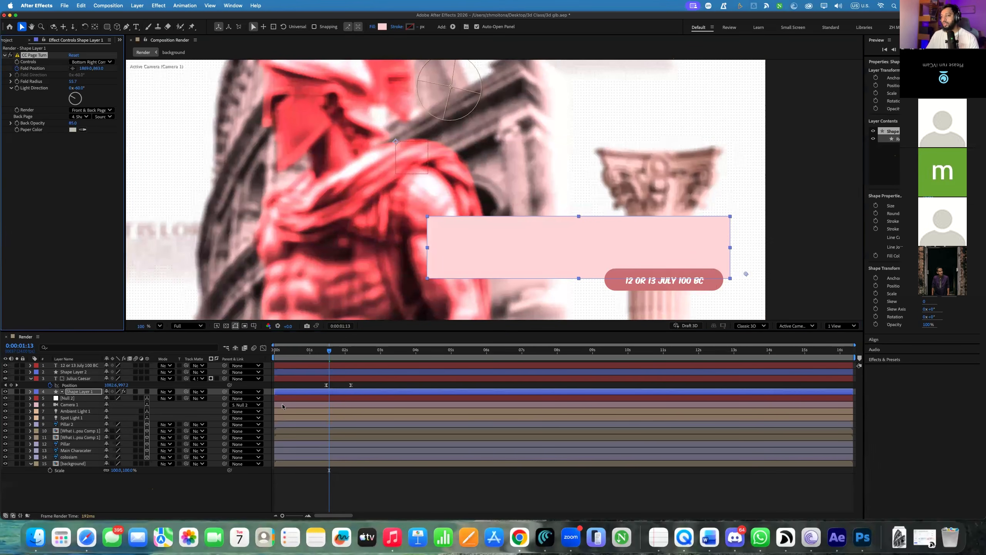
pyautogui.moveTo(330, 351); pyautogui.dragTo(315, 351)
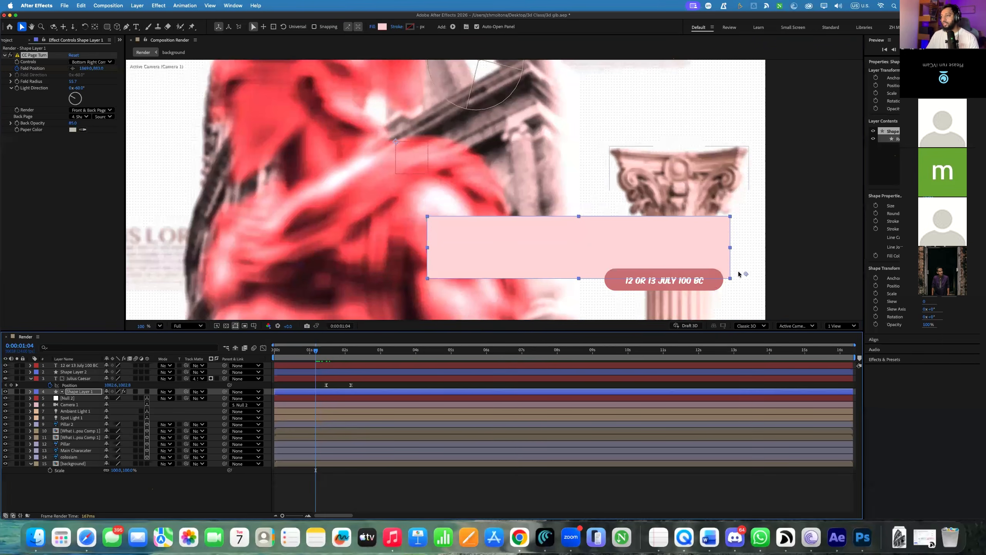
pyautogui.moveTo(745, 275); pyautogui.dragTo(57, 203)
pyautogui.scroll(-3, 293, 255)
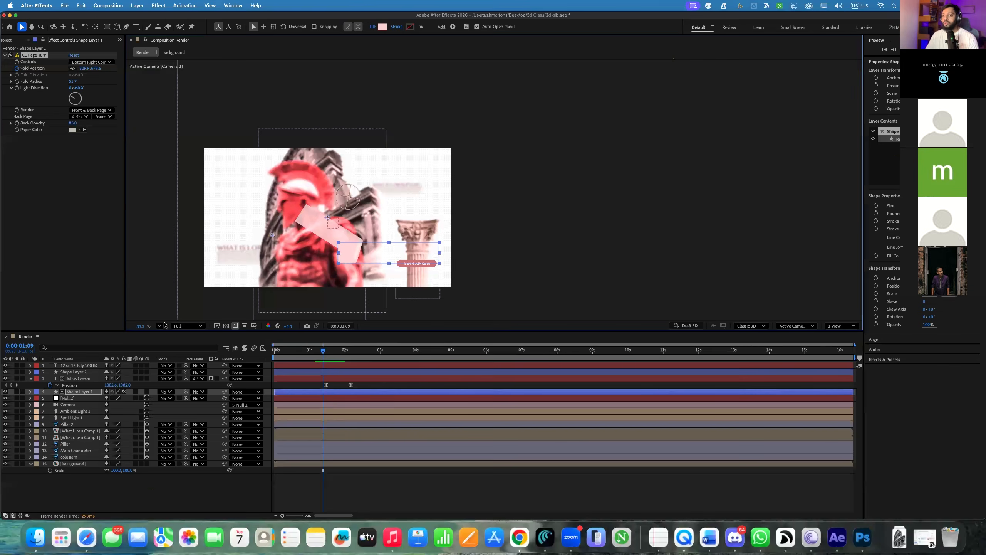
# Apply Easy Ease to the banner's Fold Position keyframes and scrub through the page-turn reveal
pyautogui.click(159, 326)
pyautogui.click(183, 338)
pyautogui.moveTo(322, 358); pyautogui.dragTo(334, 381)
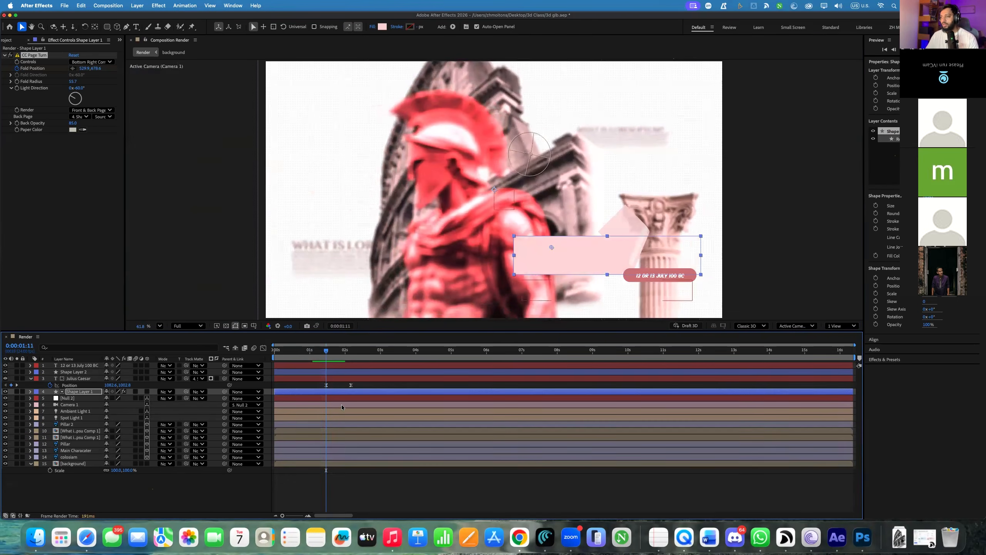
pyautogui.press('u')
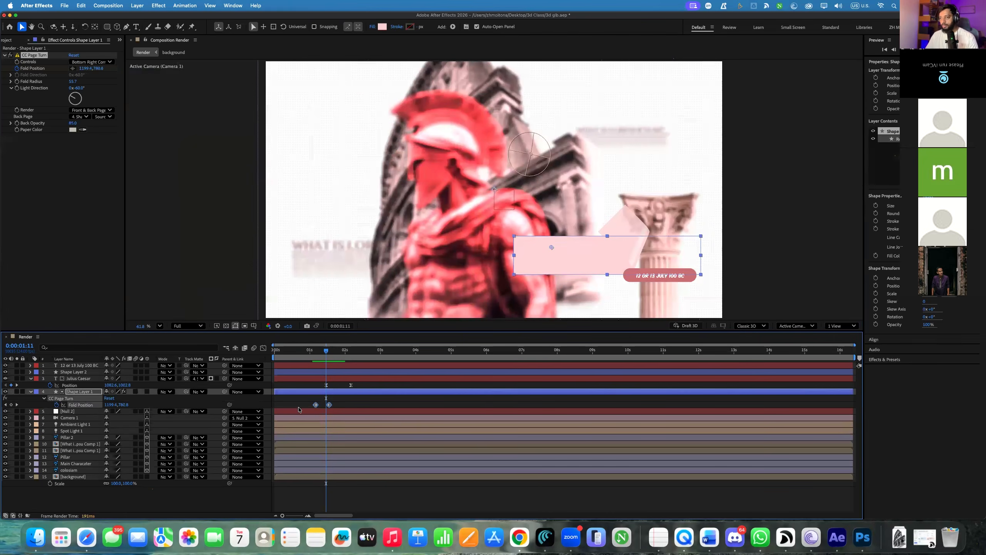
pyautogui.moveTo(323, 364)
pyautogui.mouseDown()
pyautogui.moveTo(342, 364)
pyautogui.moveTo(312, 365)
pyautogui.moveTo(336, 363)
pyautogui.mouseUp()
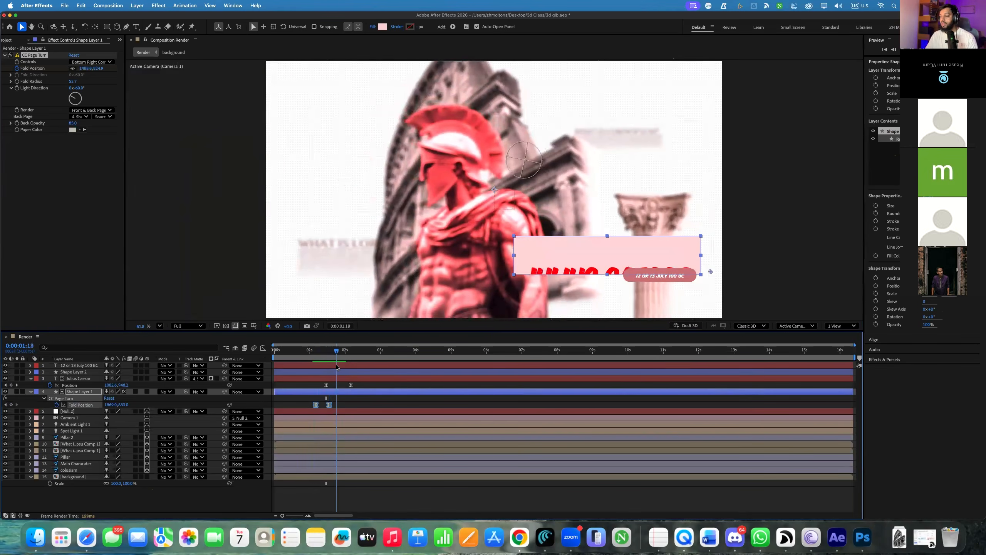
# Parent the date text layer to the rounded rectangle layer, Shape Layer 2, and select that shape layer
pyautogui.click(330, 373)
pyautogui.click(333, 366)
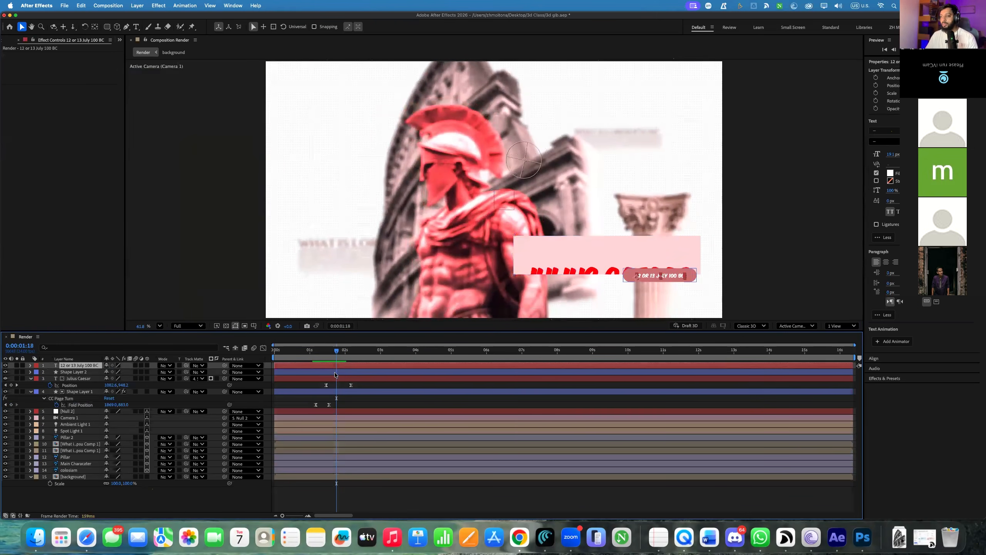
pyautogui.keyDown('shift'); pyautogui.click(330, 372); pyautogui.keyUp('shift')
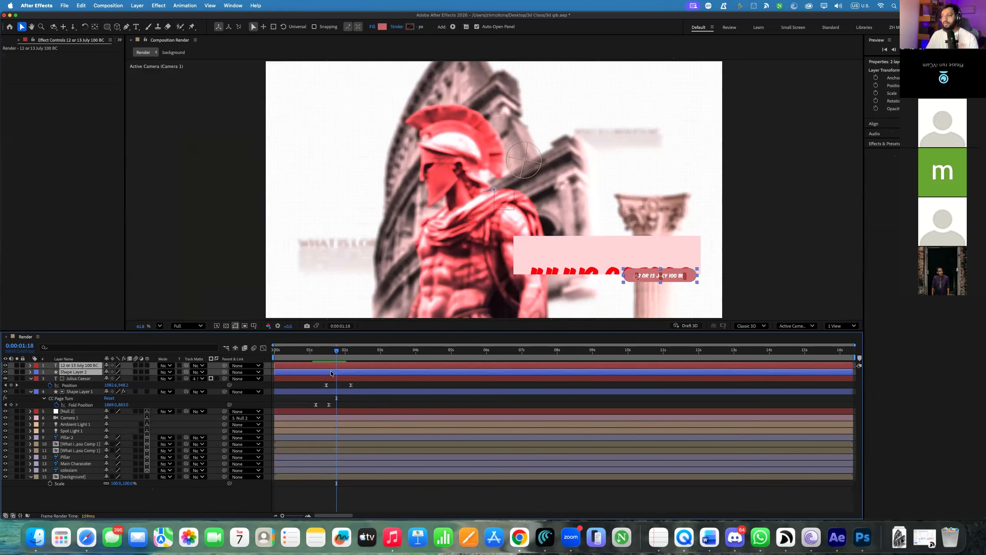
pyautogui.click(136, 372)
pyautogui.moveTo(225, 365); pyautogui.dragTo(85, 370)
pyautogui.press('End')
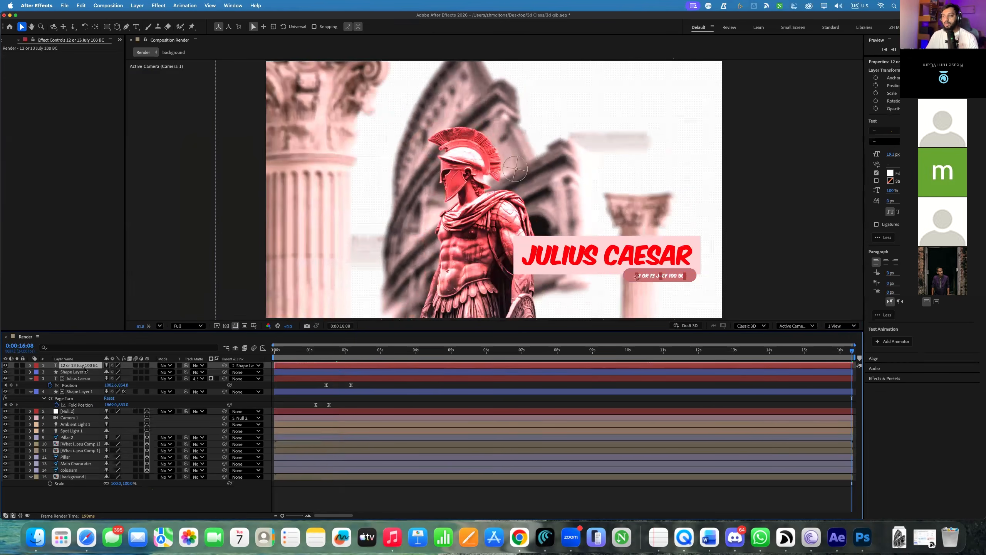
pyautogui.click(77, 372)
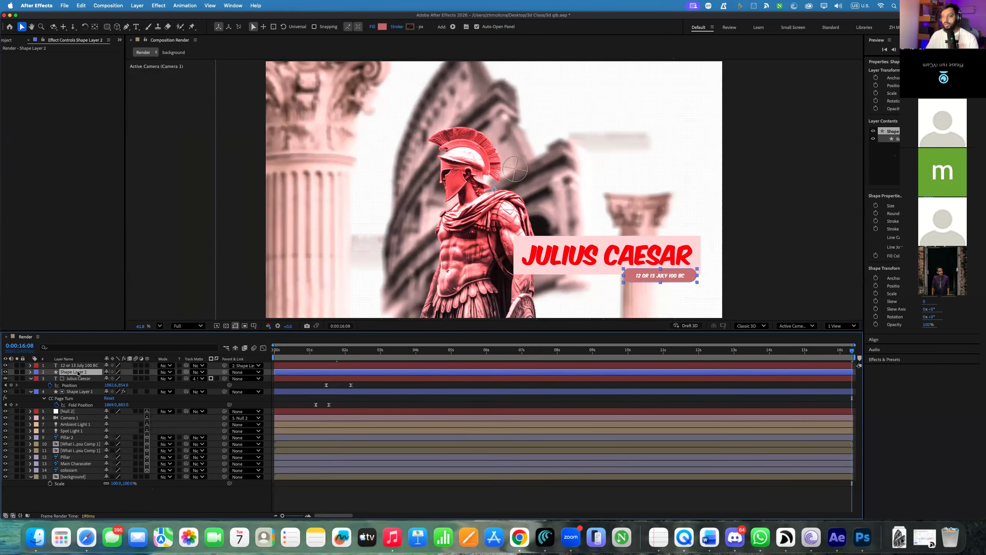
# Keyframe Shape Layer 2's Position so the date label rises from below the banner at 0:00:02:00 to its resting place at 0:00:02:07
pyautogui.press('p')
pyautogui.moveTo(317, 358); pyautogui.dragTo(342, 354)
pyautogui.click(50, 379)
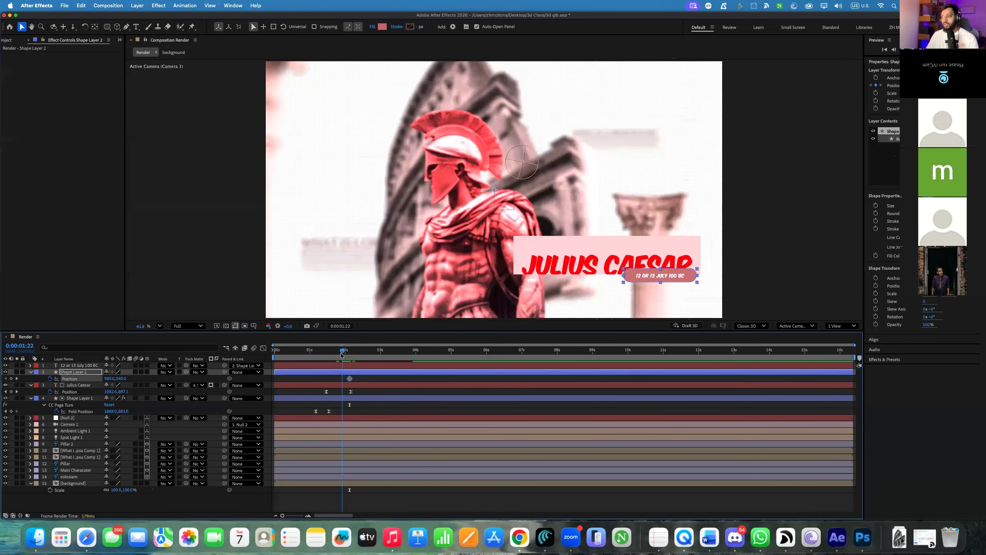
pyautogui.moveTo(121, 379); pyautogui.dragTo(137, 378)
pyautogui.moveTo(350, 379)
pyautogui.mouseDown()
pyautogui.moveTo(344, 351)
pyautogui.moveTo(356, 350)
pyautogui.moveTo(346, 378)
pyautogui.mouseUp()
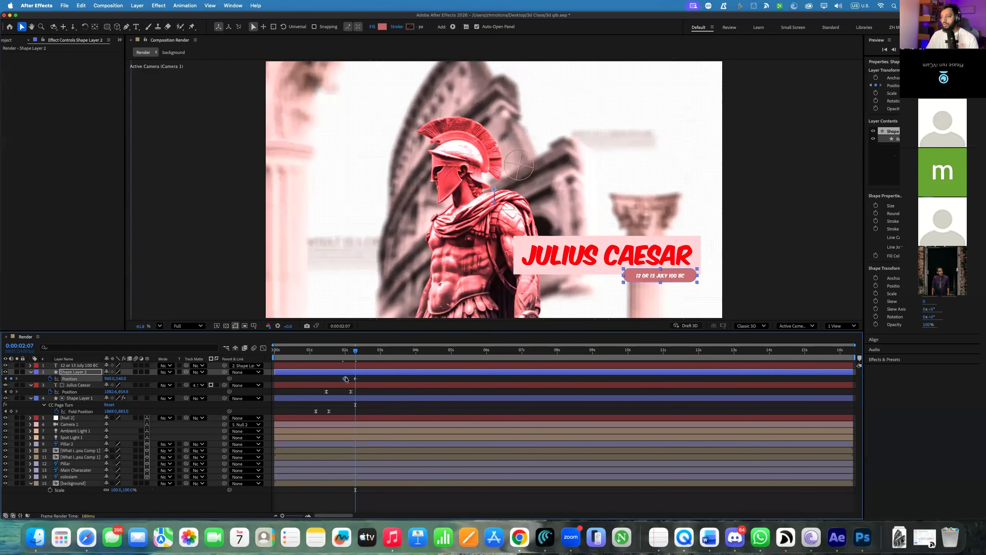
# Keyframe Shape Layer 2's Opacity from 0% at 0:00:02:00 to 100% at 0:00:02:07 and scrub through the fade-in
pyautogui.click(345, 356)
pyautogui.press('t')
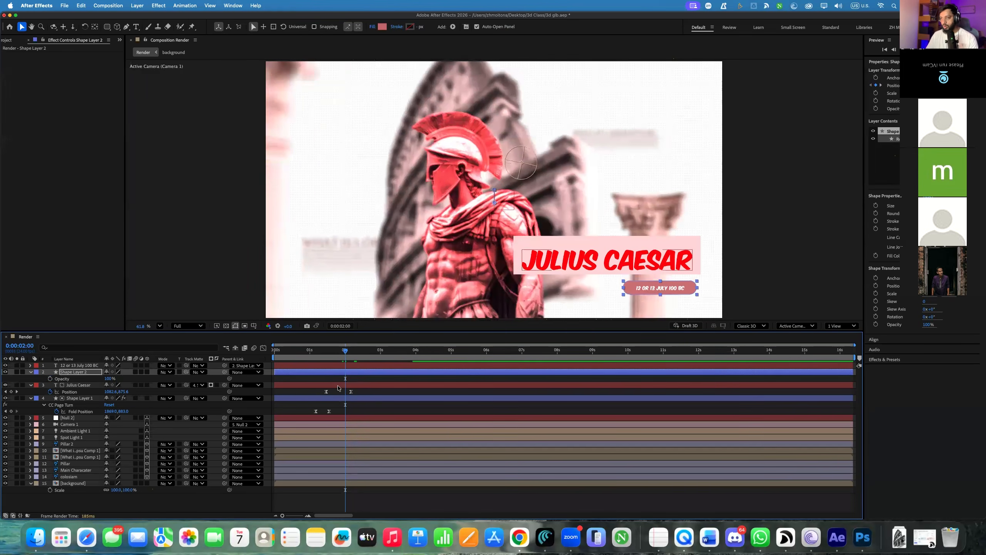
pyautogui.click(49, 378)
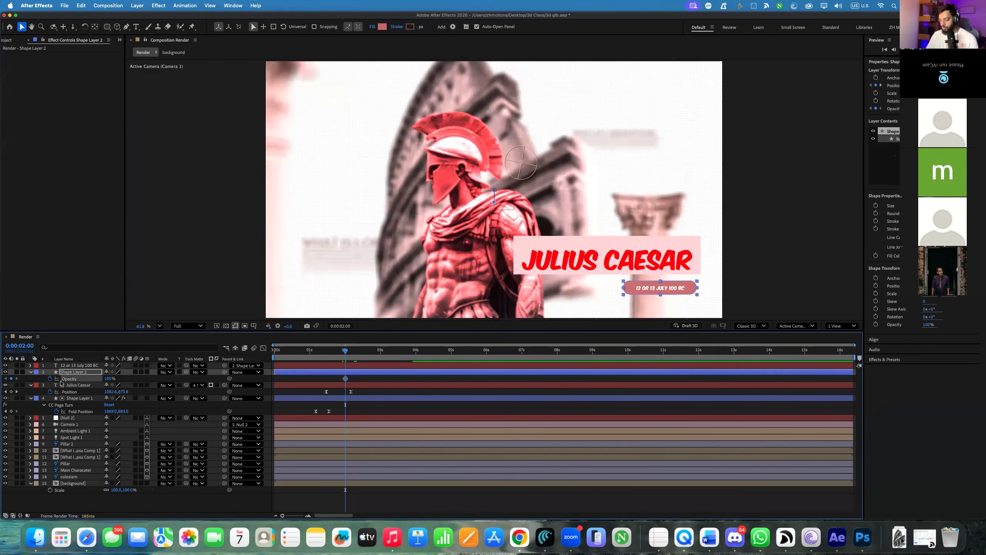
pyautogui.hotkey('shift', 'p')
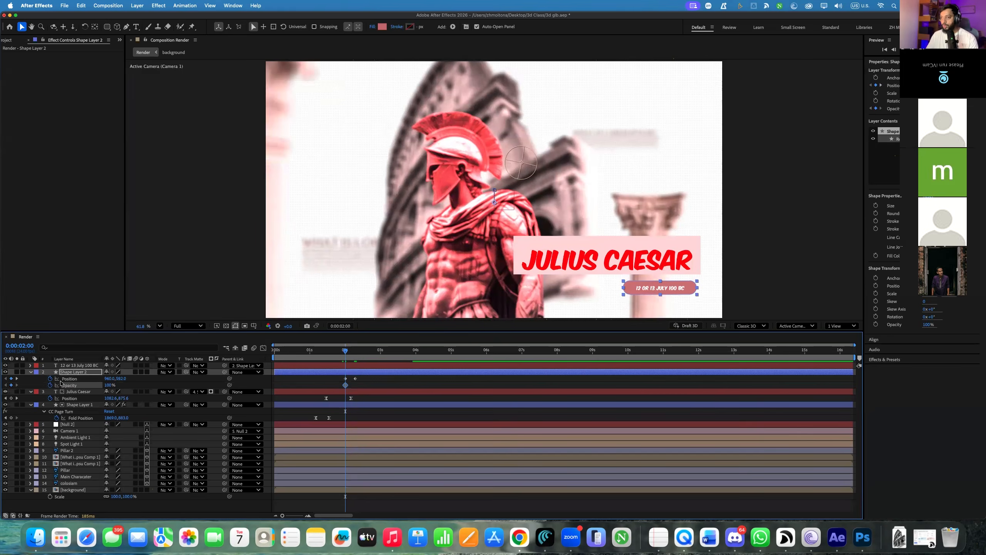
pyautogui.click(17, 379)
pyautogui.click(11, 385)
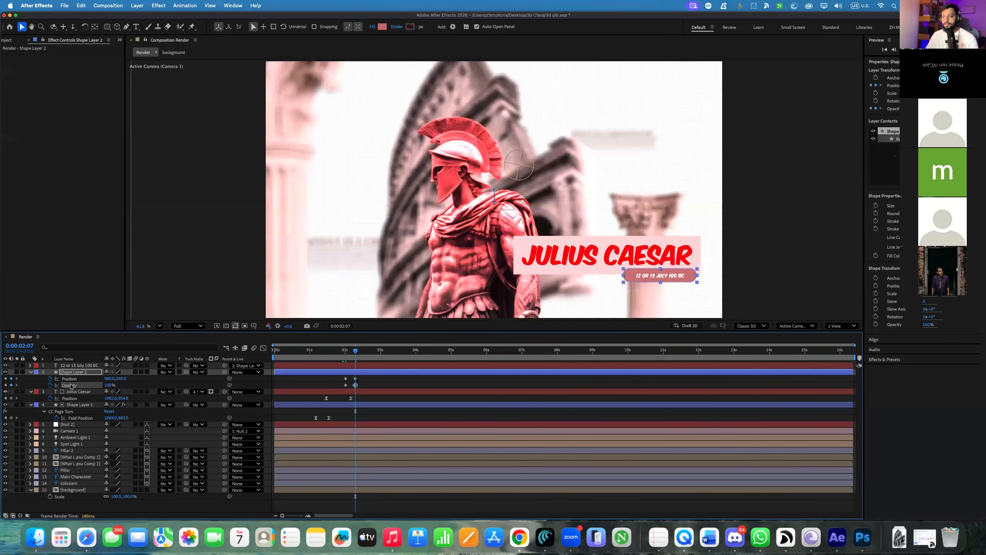
pyautogui.click(5, 385)
pyautogui.click(107, 385)
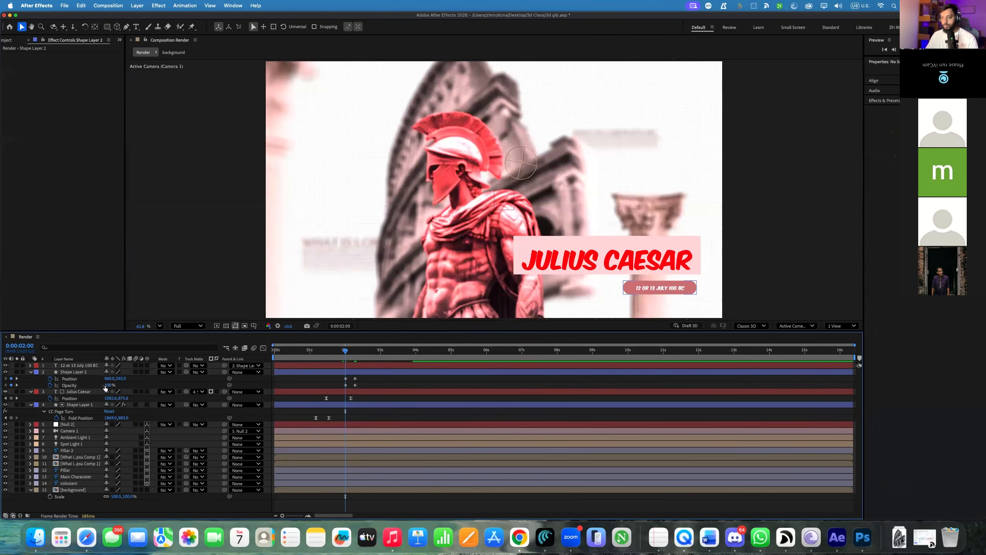
pyautogui.write('0')
pyautogui.press('Return')
pyautogui.click(355, 351)
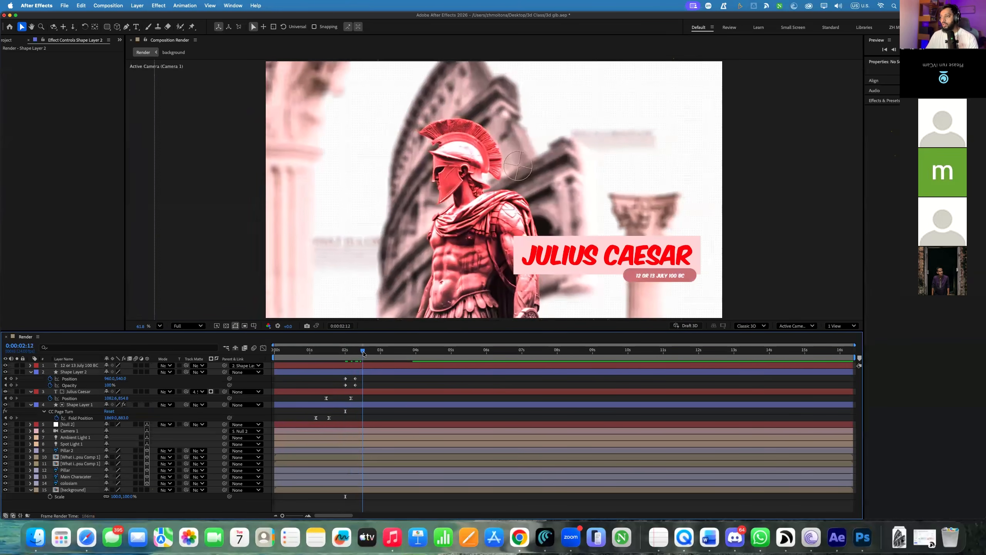
pyautogui.moveTo(356, 355); pyautogui.dragTo(346, 354)
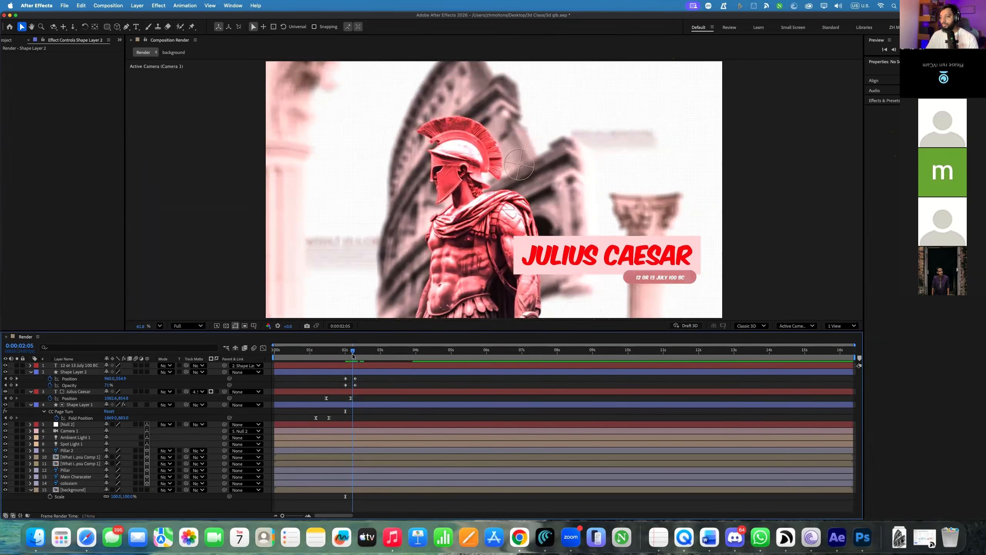
# Set Shape Layer 2 as the date text layer's track matte while keeping the shape's visibility on
pyautogui.click(376, 366)
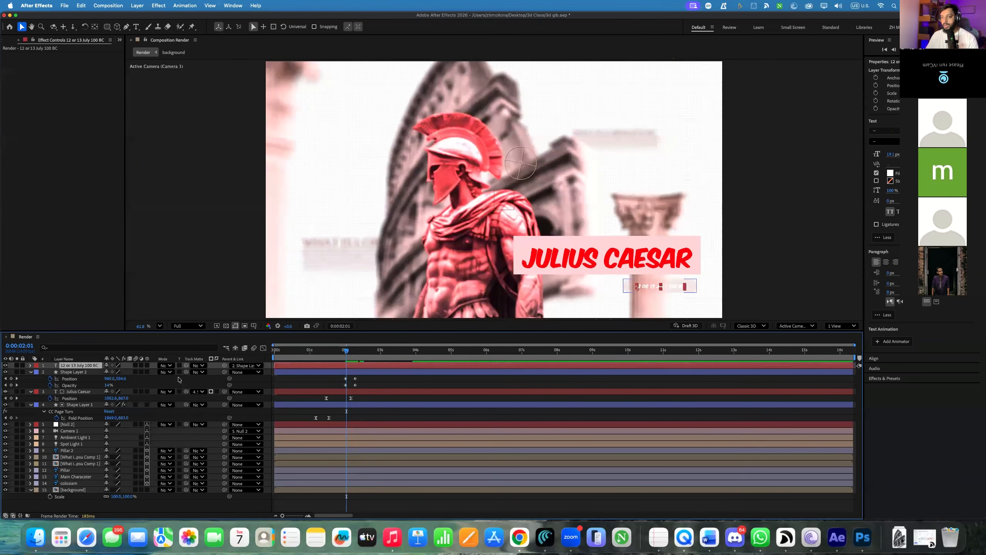
pyautogui.moveTo(186, 366); pyautogui.dragTo(79, 373)
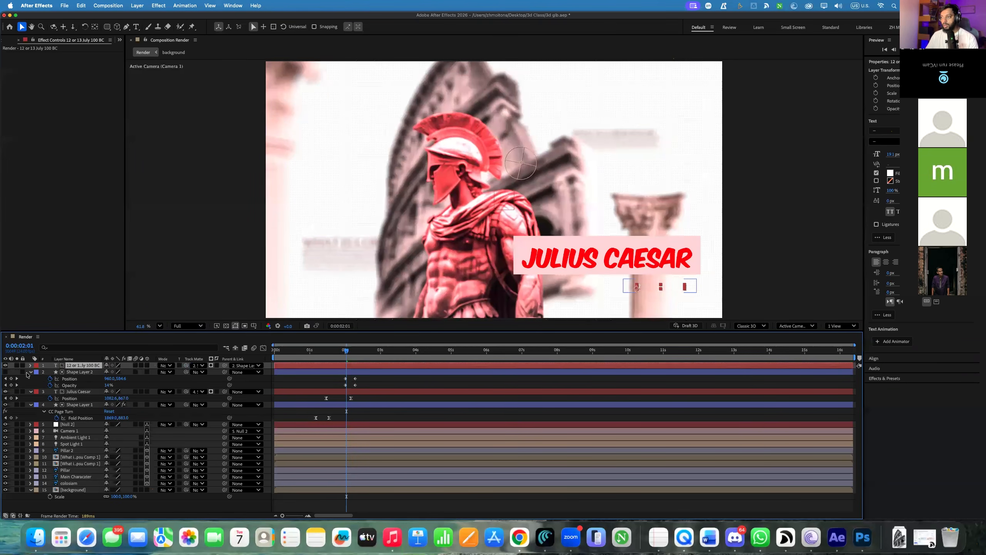
pyautogui.click(5, 371)
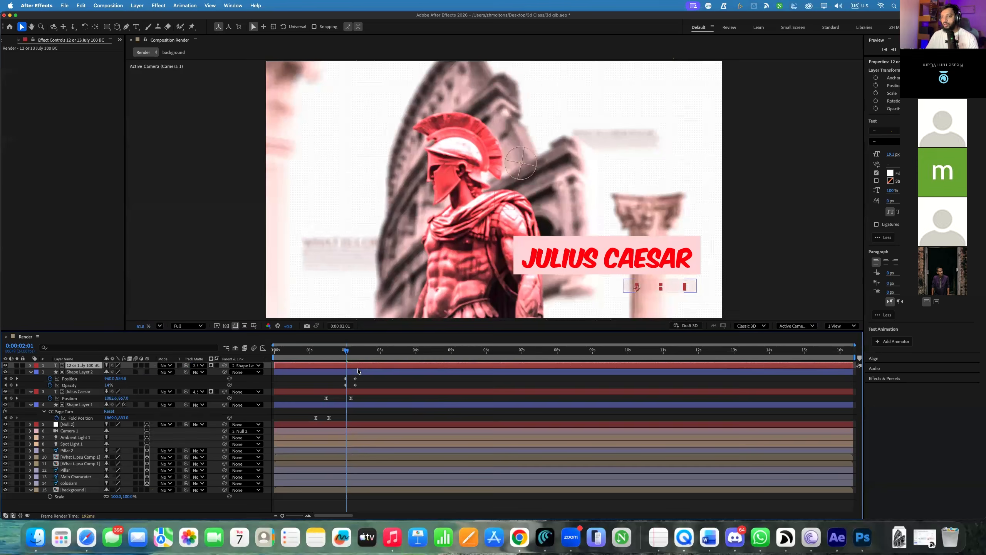
# Split the date text and rounded rectangle layers at 0:00:02:00 and delete the portions before that time
pyautogui.moveTo(344, 352); pyautogui.dragTo(345, 352)
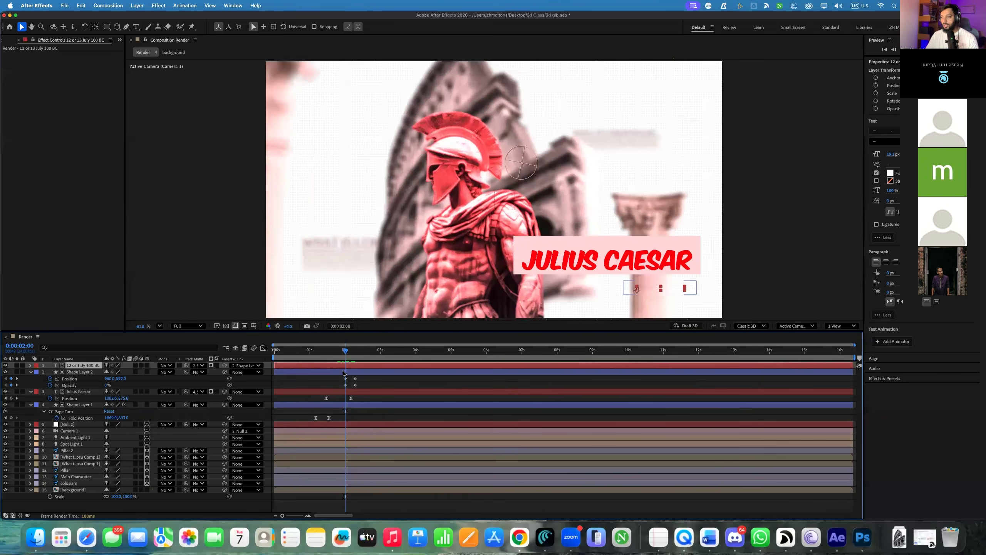
pyautogui.click(345, 368)
pyautogui.press('super+shift+d')
pyautogui.click(333, 385)
pyautogui.press('Delete')
pyautogui.click(331, 374)
pyautogui.press('Delete')
pyautogui.press('space')
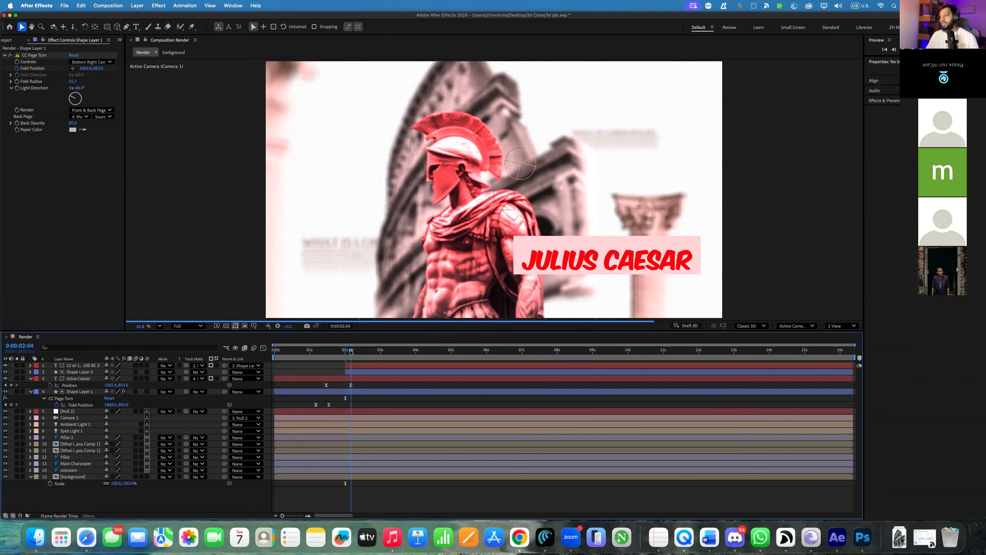
# Reveal the keyframes of the date label's rounded rectangle layer and open the BOUNCr-1.1 script
pyautogui.click(356, 373)
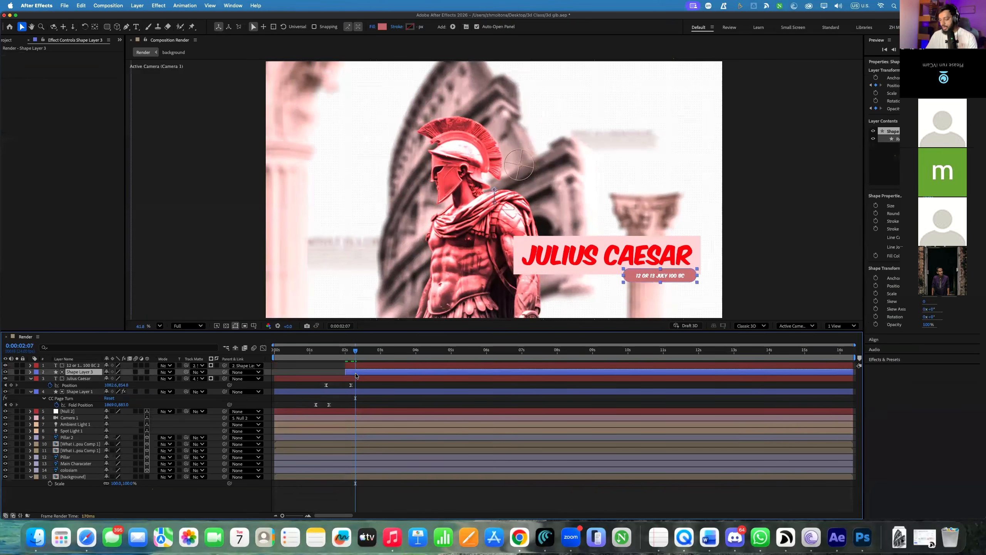
pyautogui.press('u')
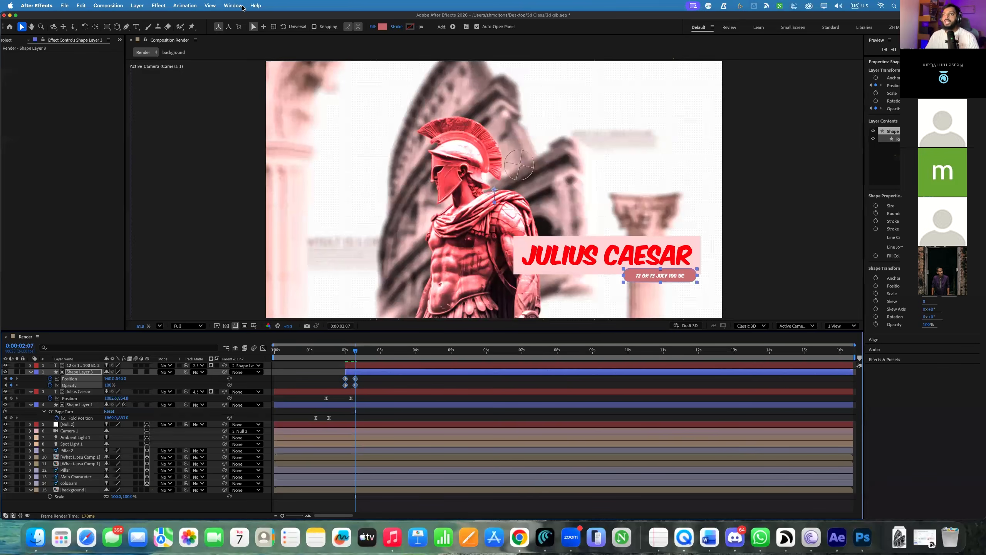
pyautogui.click(242, 6)
pyautogui.moveTo(275, 56)
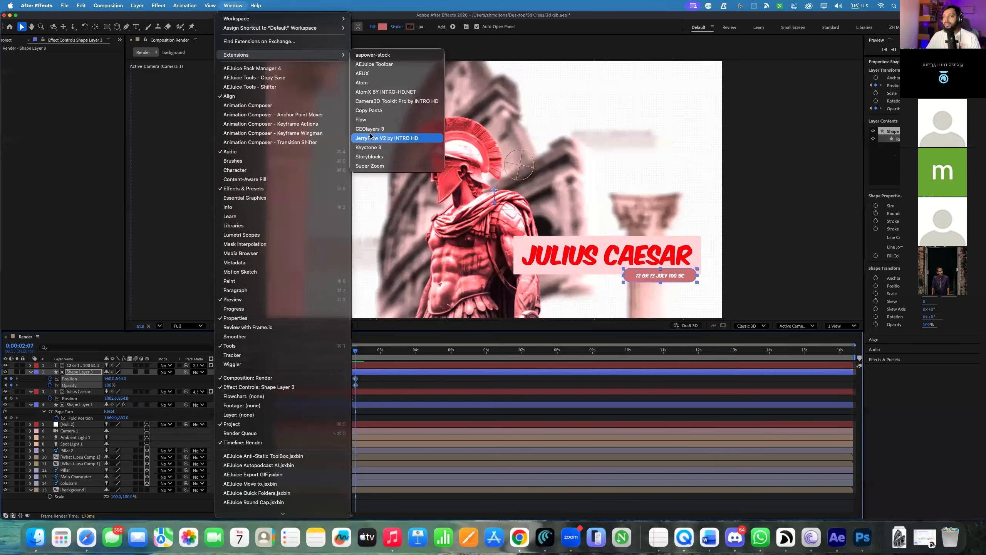
pyautogui.scroll(-2, 253, 372)
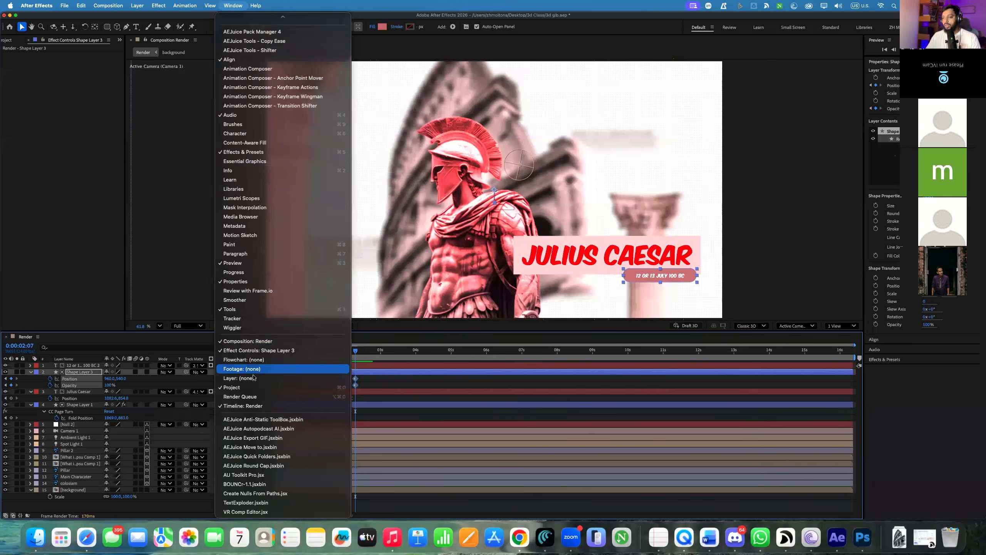
pyautogui.click(260, 486)
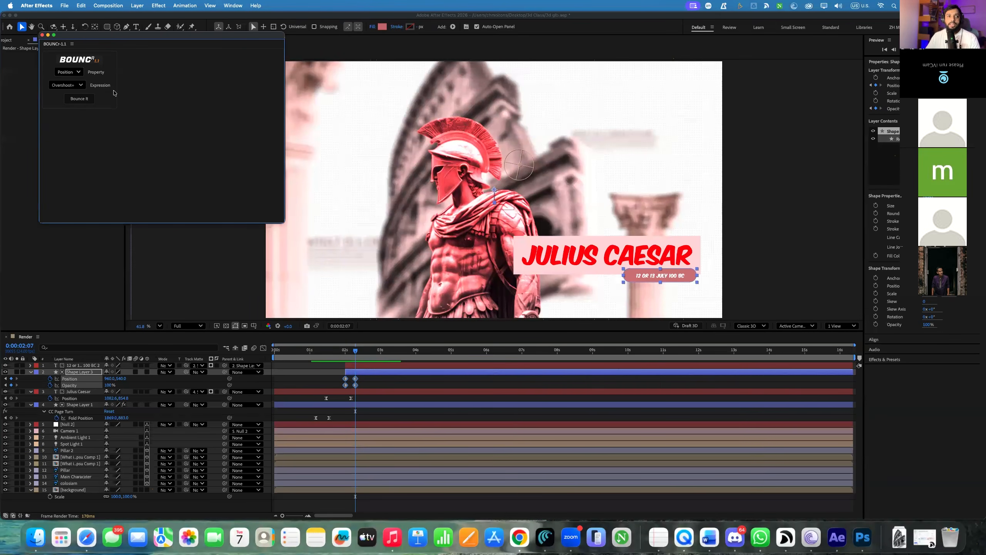
# Apply BOUNCr's Overshoot expression to the date label shape's Position keyframes
pyautogui.click(360, 386)
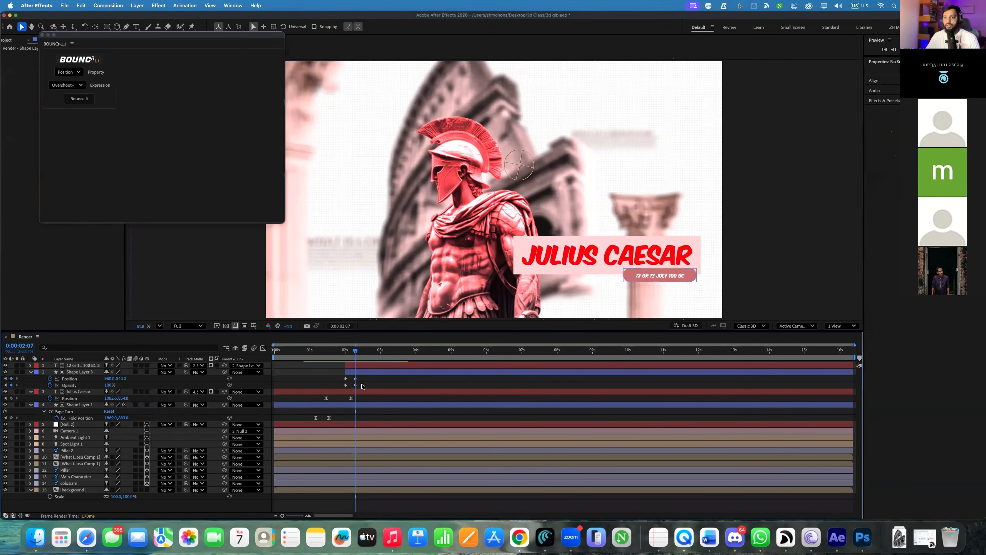
pyautogui.moveTo(360, 380); pyautogui.dragTo(342, 376)
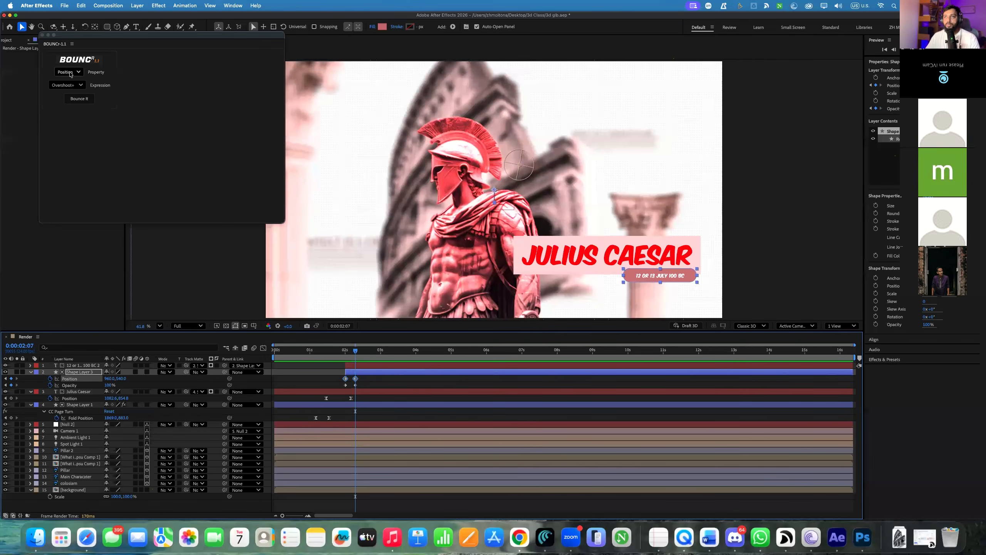
pyautogui.click(78, 98)
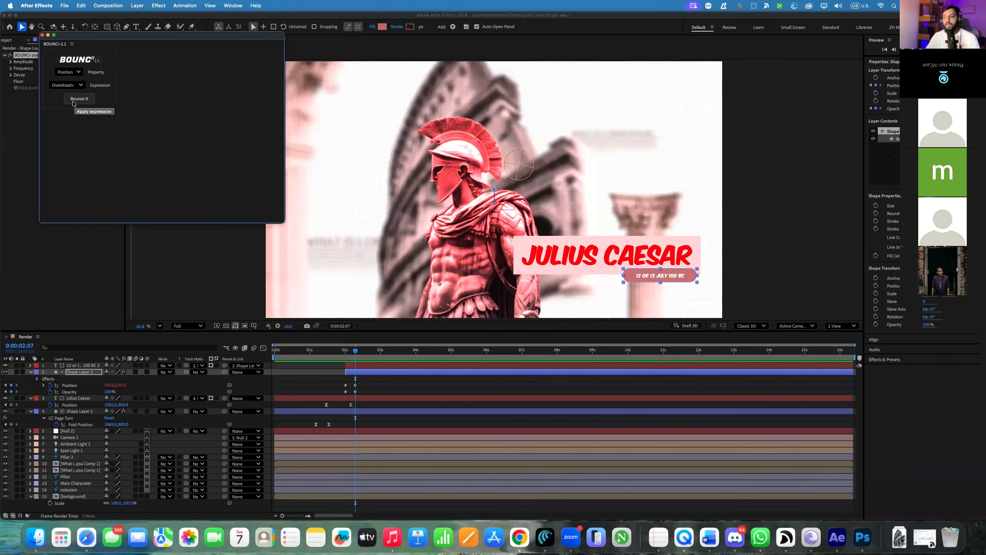
# Preview the date label's bounce from just before 0:00:02:00
pyautogui.moveTo(356, 355); pyautogui.dragTo(343, 353)
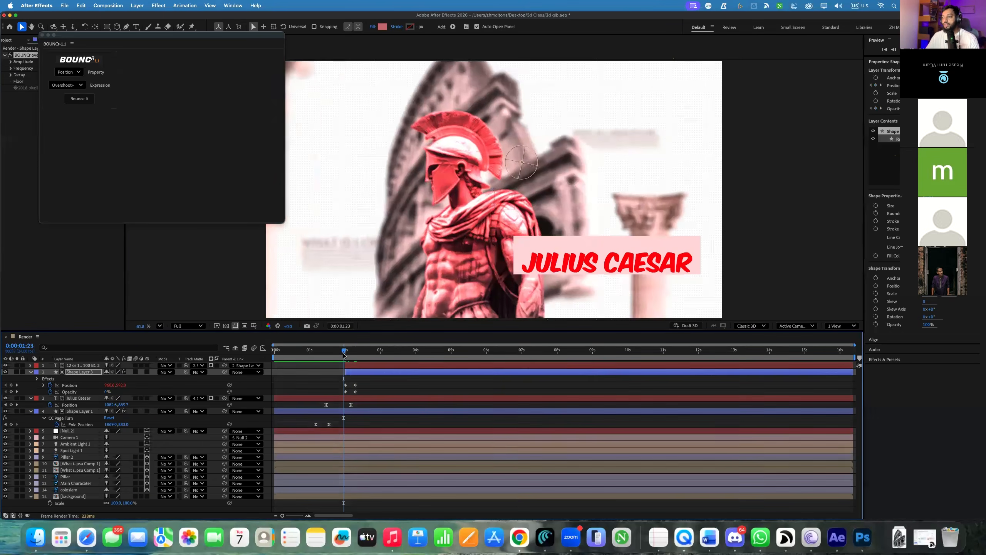
pyautogui.press('space')
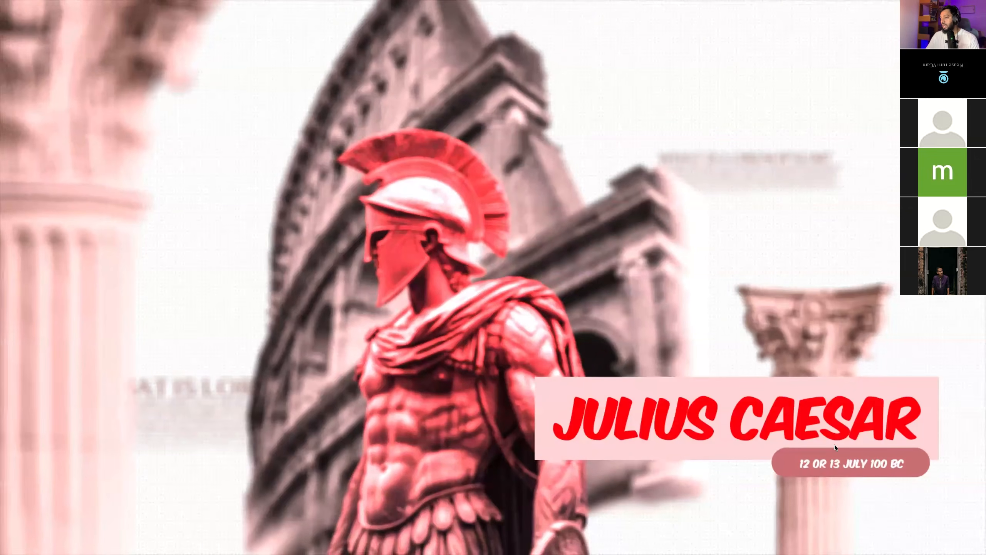
pyautogui.press('space')
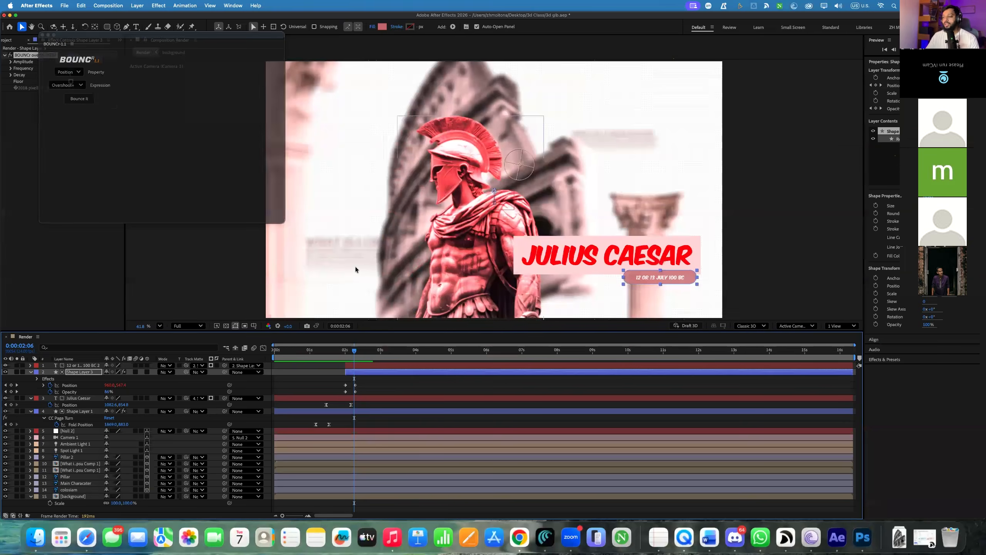
pyautogui.press('space')
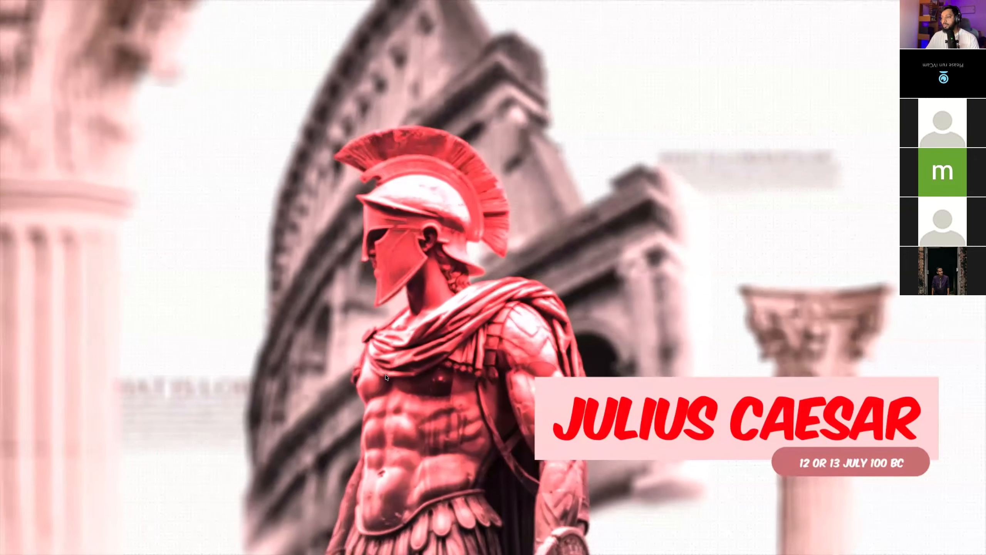
pyautogui.press('space')
pyautogui.moveTo(361, 352)
pyautogui.mouseDown()
pyautogui.moveTo(327, 366)
pyautogui.moveTo(350, 365)
pyautogui.mouseUp()
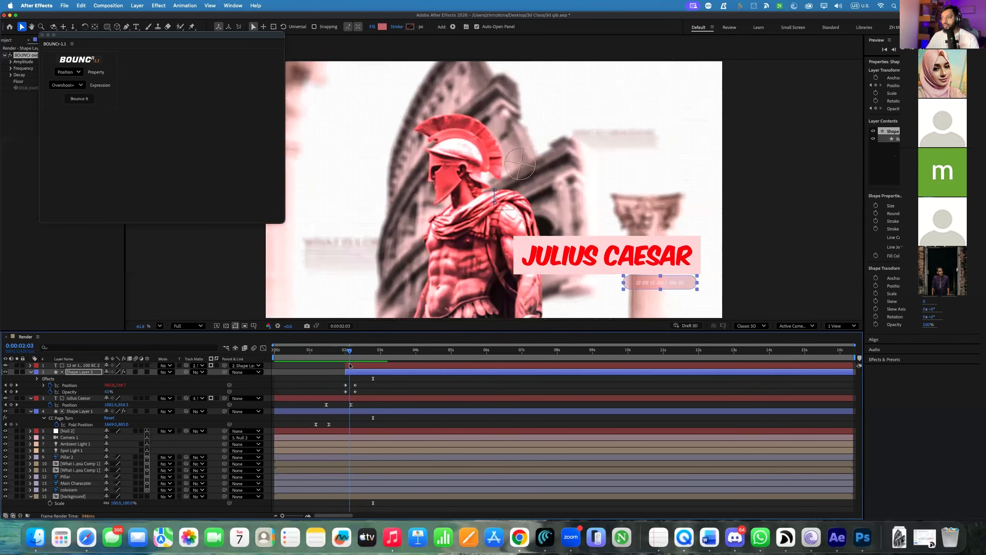
# Move the Julius Caesar title's end Position keyframe to just before 0:00:02:00 and convert its eased Position keyframes to linear
pyautogui.click(352, 407)
pyautogui.moveTo(352, 405); pyautogui.dragTo(327, 406)
pyautogui.click(326, 405)
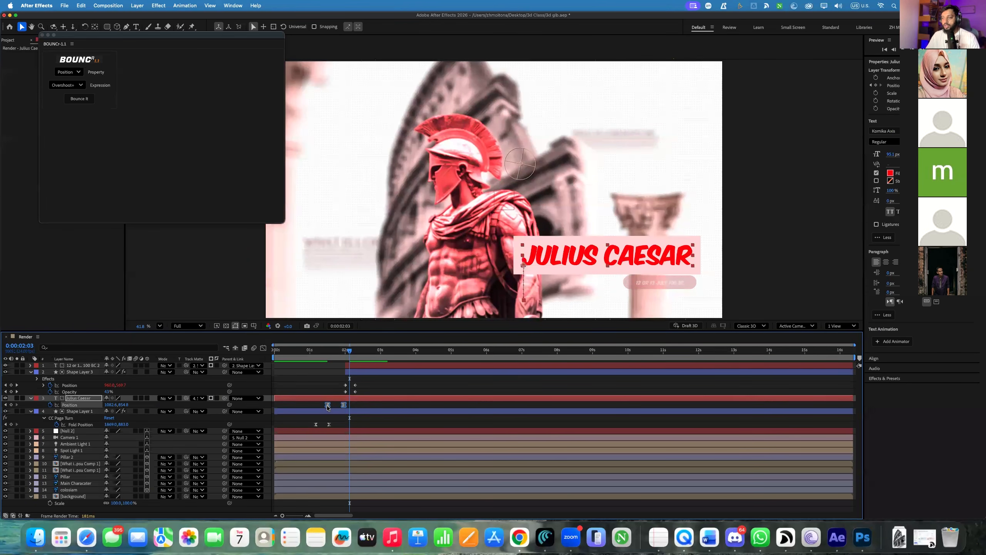
pyautogui.keyDown('super'); pyautogui.click(328, 405); pyautogui.keyUp('super')
pyautogui.keyDown('super'); pyautogui.click(330, 406); pyautogui.keyUp('super')
# Apply BOUNCr's Overshoot expression to the Julius Caesar title's Position and play back its entrance
pyautogui.click(74, 99)
pyautogui.moveTo(347, 351); pyautogui.dragTo(328, 351)
pyautogui.press('space')
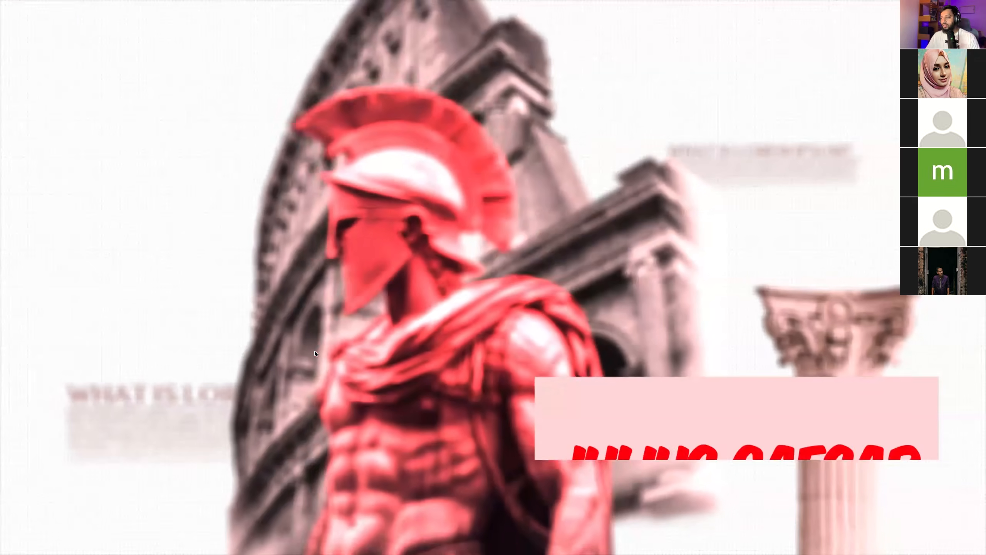
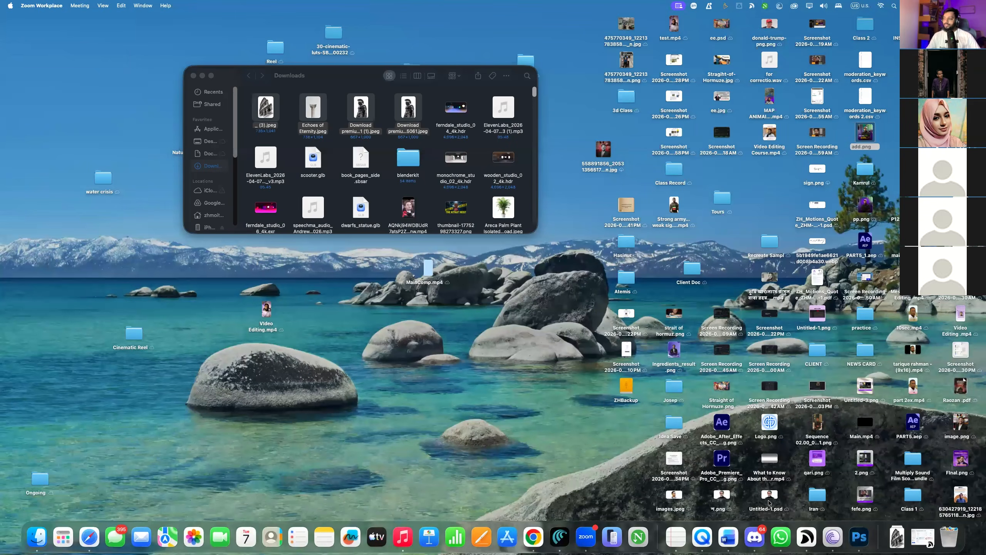
# Switch to Photoshop, open the recent Greek warrior statue image and select the warrior with Select Subject
pyautogui.click(858, 538)
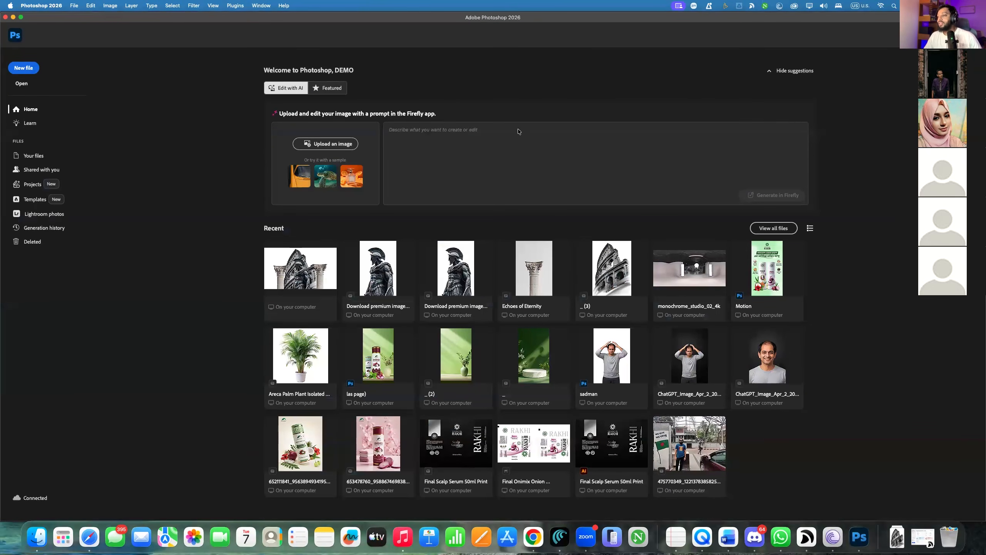
pyautogui.click(456, 269)
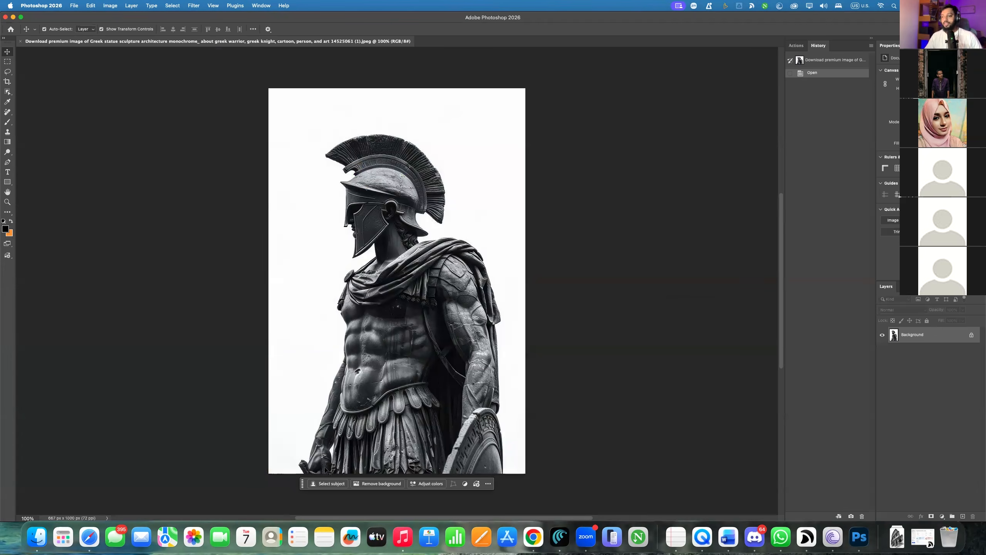
pyautogui.click(318, 481)
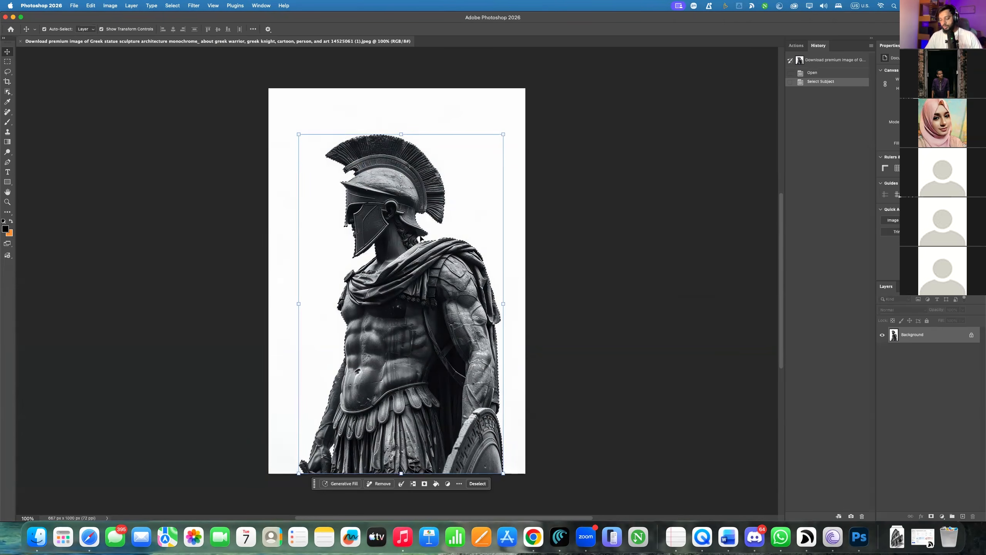
pyautogui.press('super+d')
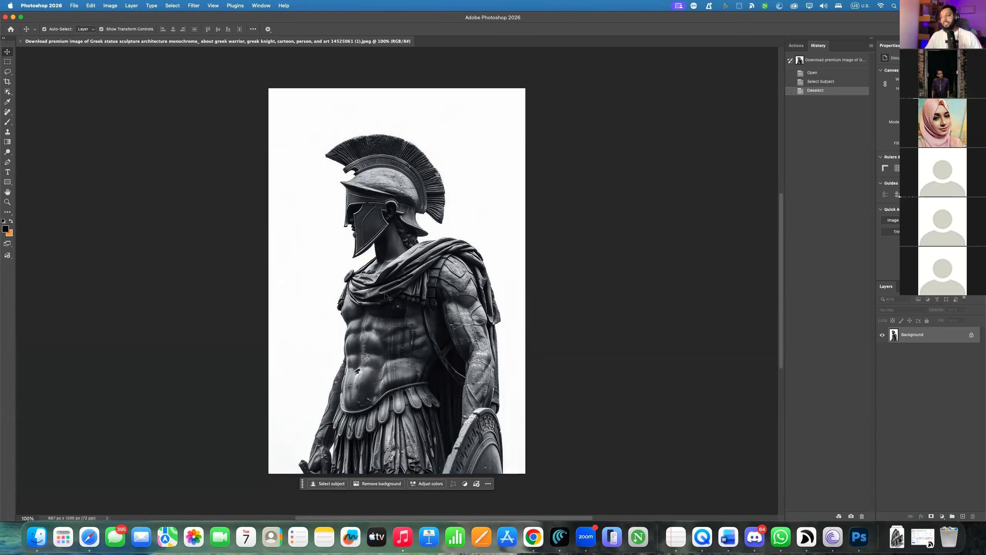
pyautogui.click(328, 483)
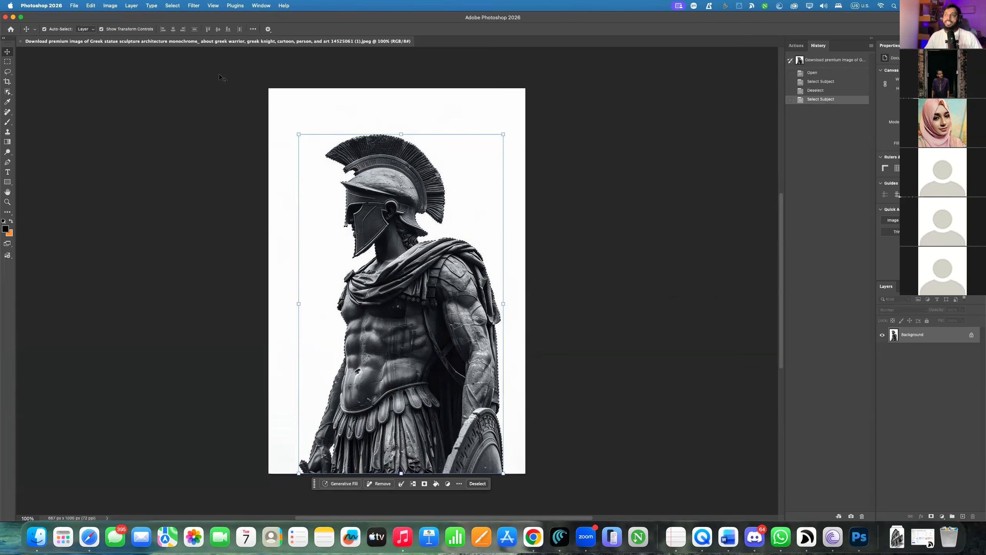
# Close the warrior image and open the recent green plant vase image _ (2) at 100% zoom
pyautogui.click(20, 41)
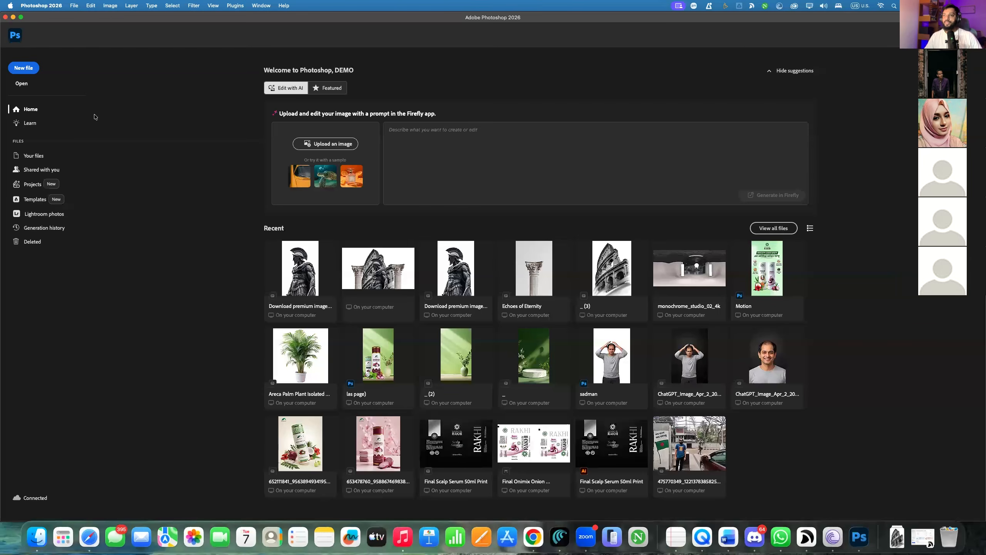
pyautogui.click(93, 541)
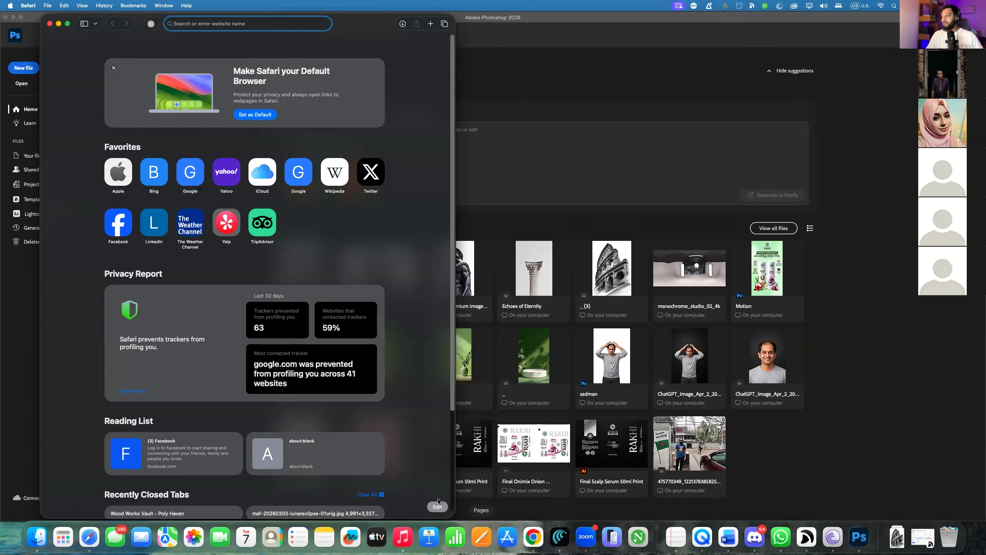
pyautogui.click(528, 239)
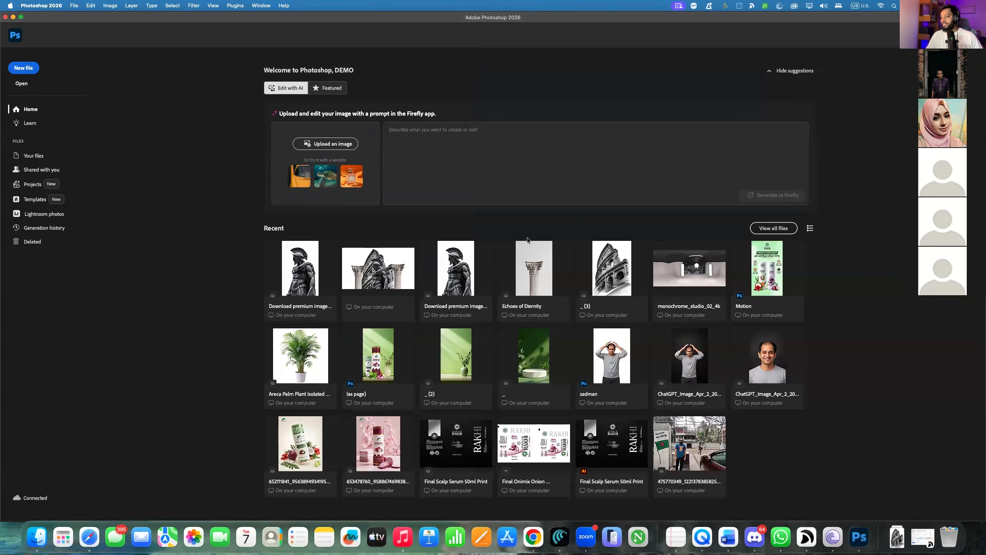
pyautogui.click(458, 338)
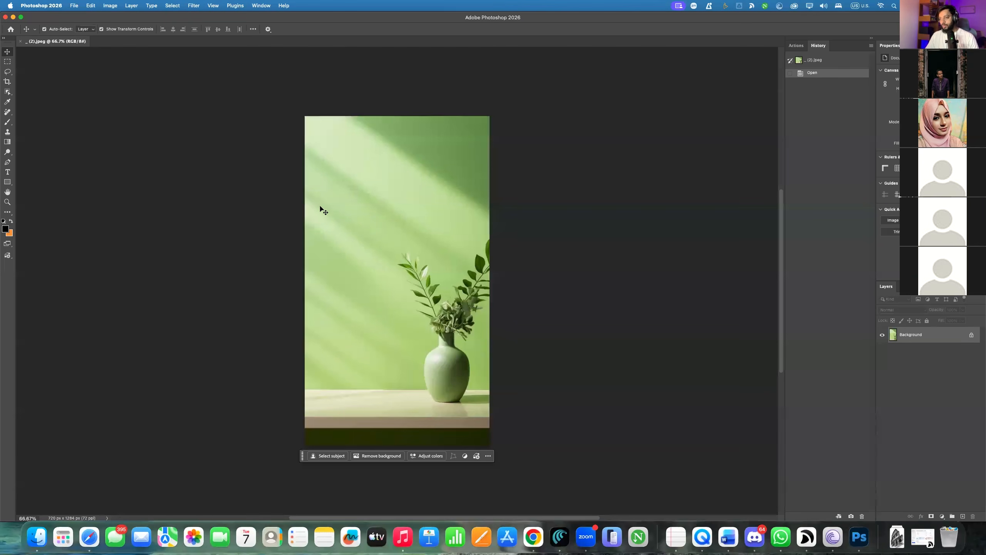
pyautogui.press('super+1')
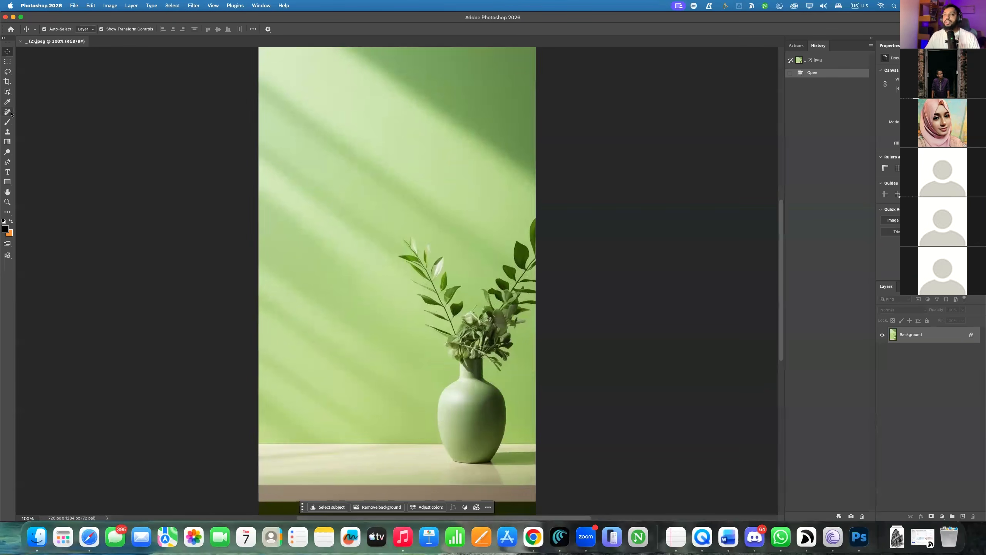
# Copy the plant vase onto its own layer using Object Selection and isolate it by hiding the Background layer
pyautogui.click(7, 93)
pyautogui.moveTo(377, 227); pyautogui.dragTo(547, 462)
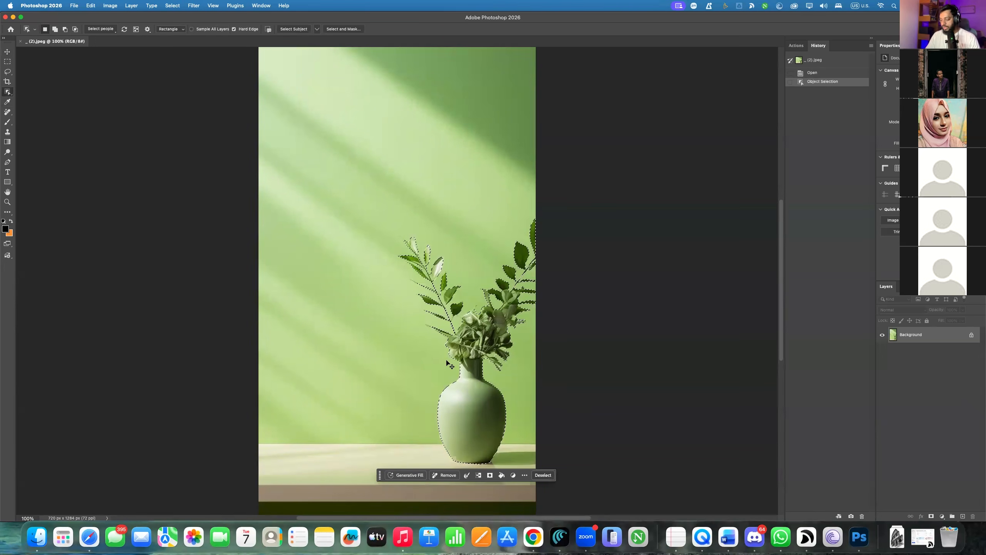
pyautogui.press('super+j')
pyautogui.click(882, 335)
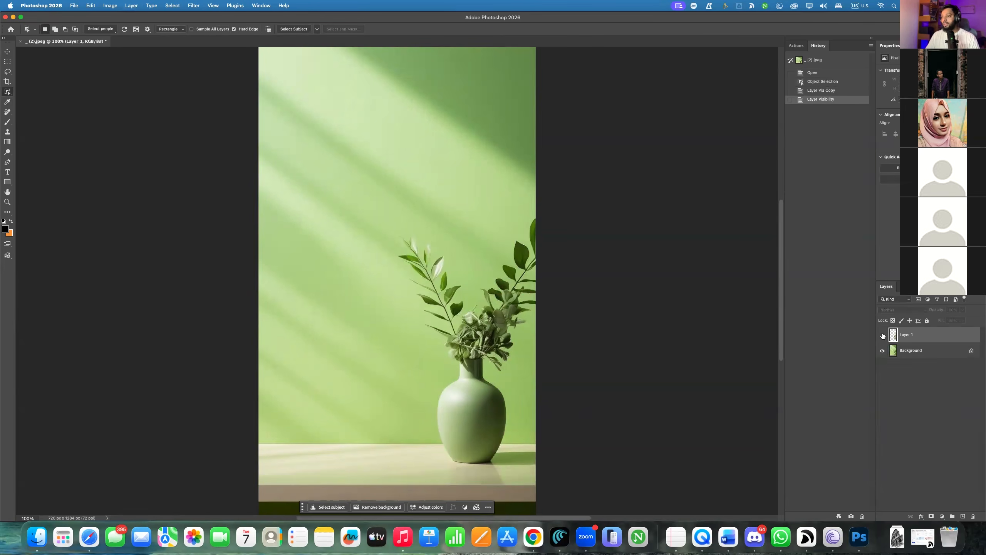
pyautogui.click(882, 334)
pyautogui.click(882, 351)
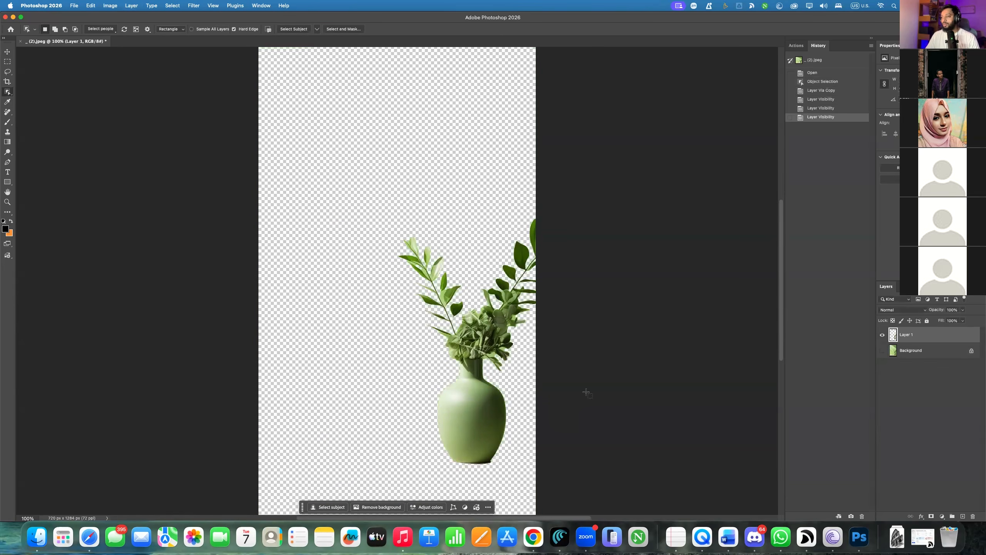
# Try moving the isolated vase up and to the left, and undo the move and the layer visibility changes
pyautogui.click(7, 52)
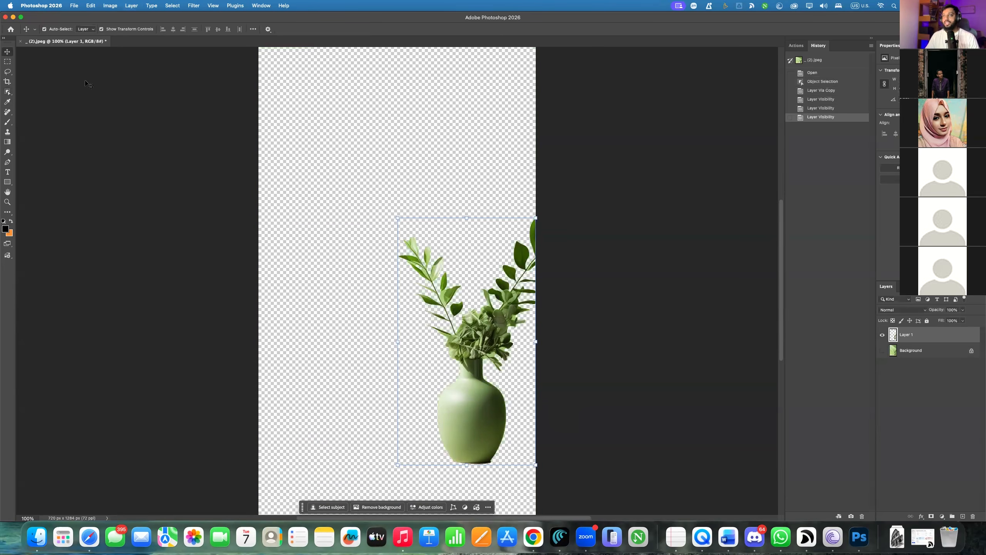
pyautogui.moveTo(452, 336); pyautogui.dragTo(434, 307)
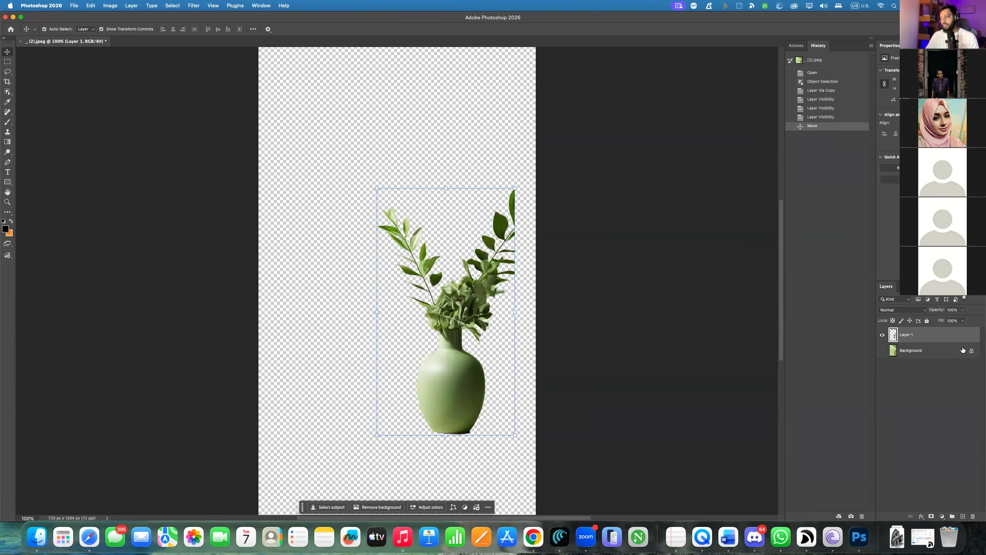
pyautogui.press('super+z')
pyautogui.press('super+z')
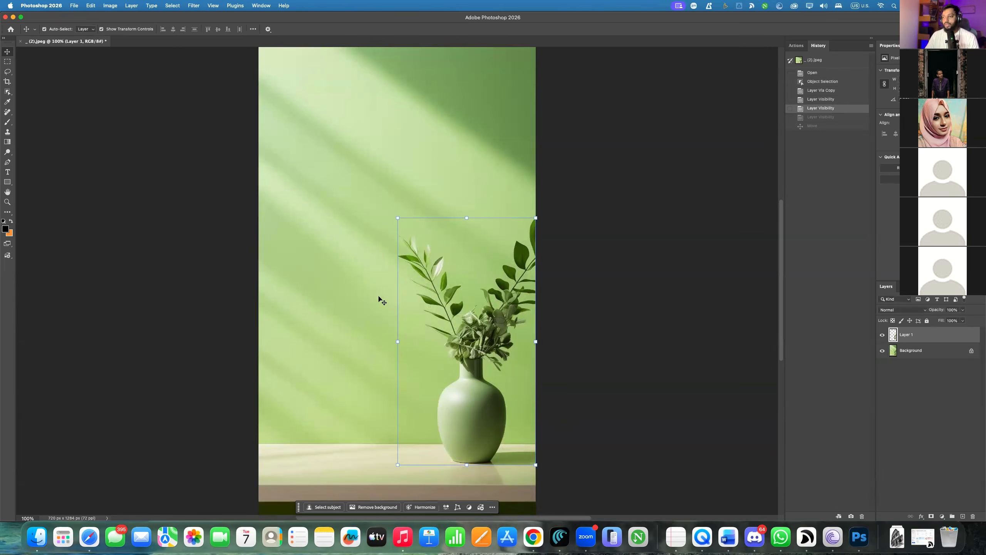
pyautogui.press('super+comma')
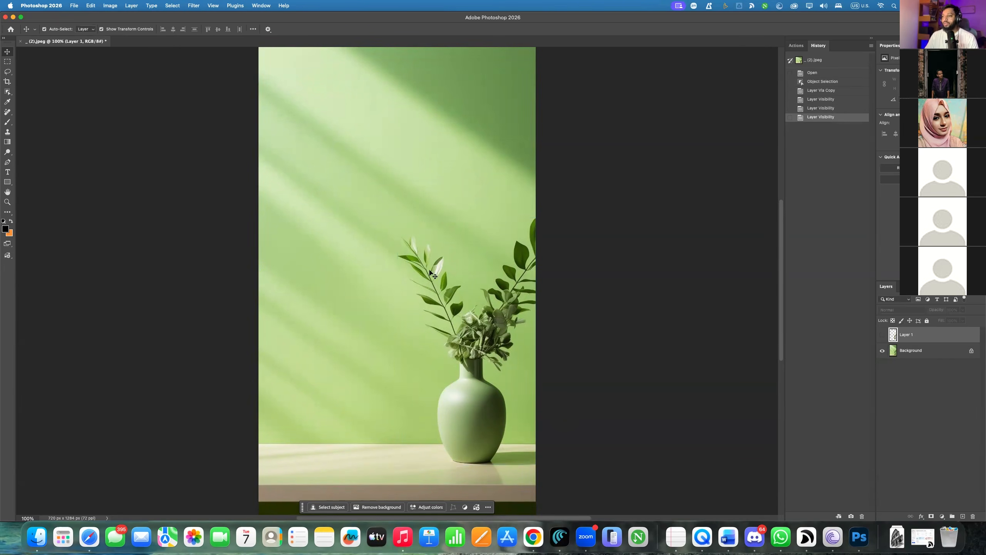
pyautogui.press('super+z')
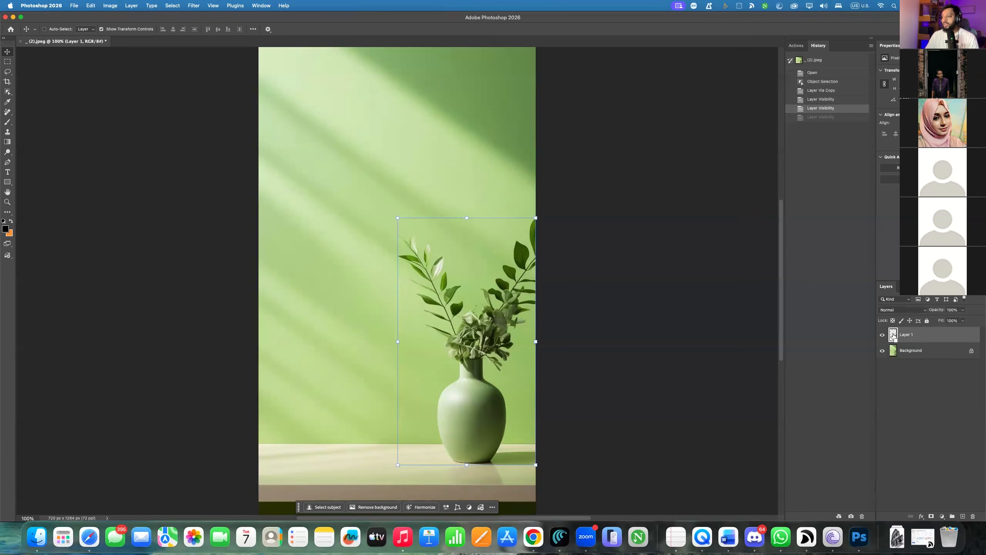
# Load the vase layer's outline as a selection, hide Layer 1 and remove the vase from the Background layer
pyautogui.keyDown('super'); pyautogui.click(893, 335); pyautogui.keyUp('super')
pyautogui.click(882, 336)
pyautogui.click(902, 355)
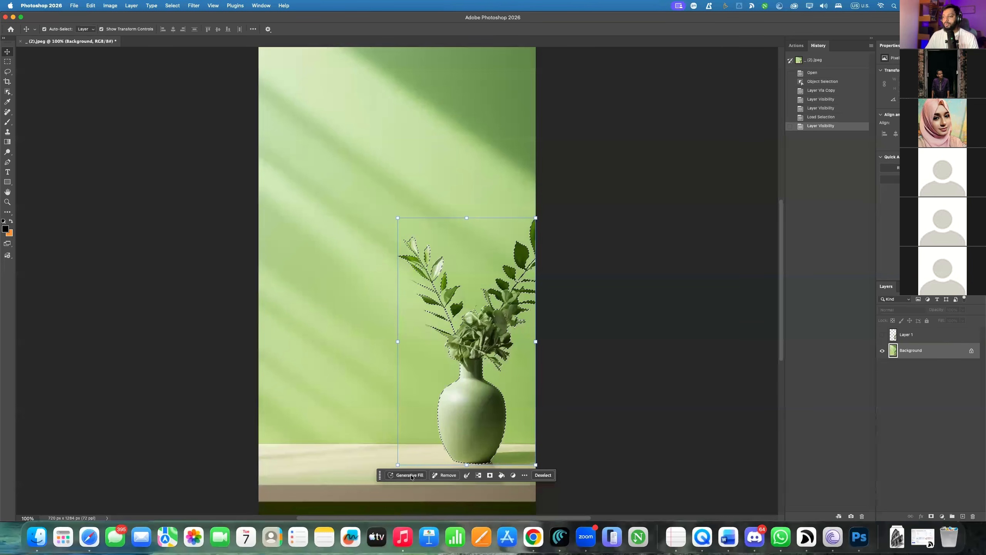
pyautogui.click(445, 475)
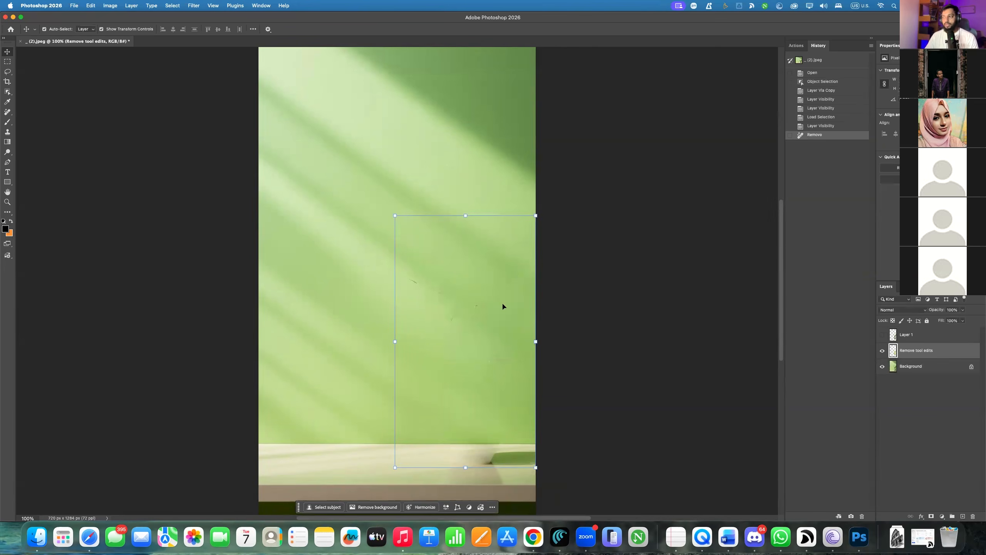
# Merge the Remove tool edits layer with the Background, and show the vase layer and shift it slightly to the right
pyautogui.click(905, 368)
pyautogui.keyDown('shift'); pyautogui.click(905, 358); pyautogui.keyUp('shift')
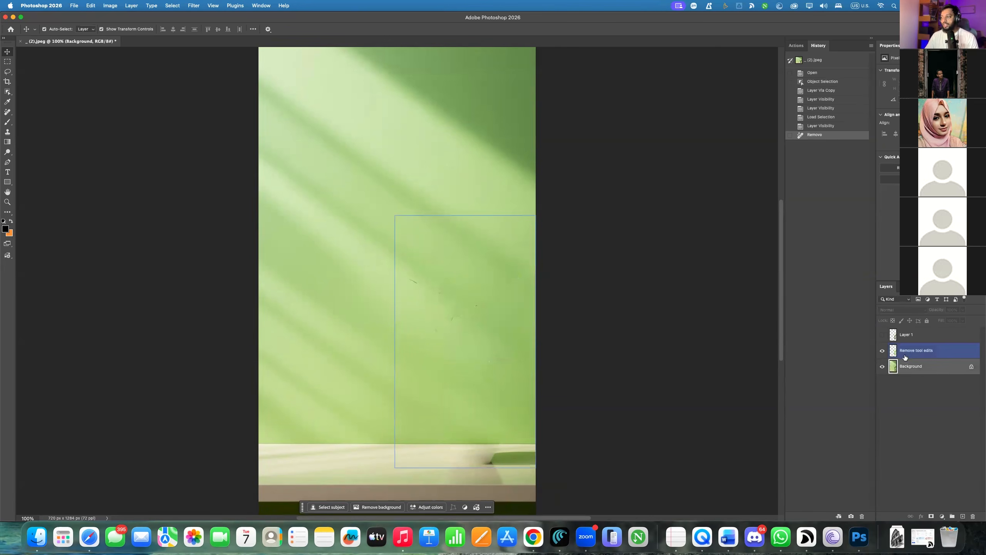
pyautogui.rightClick(903, 356)
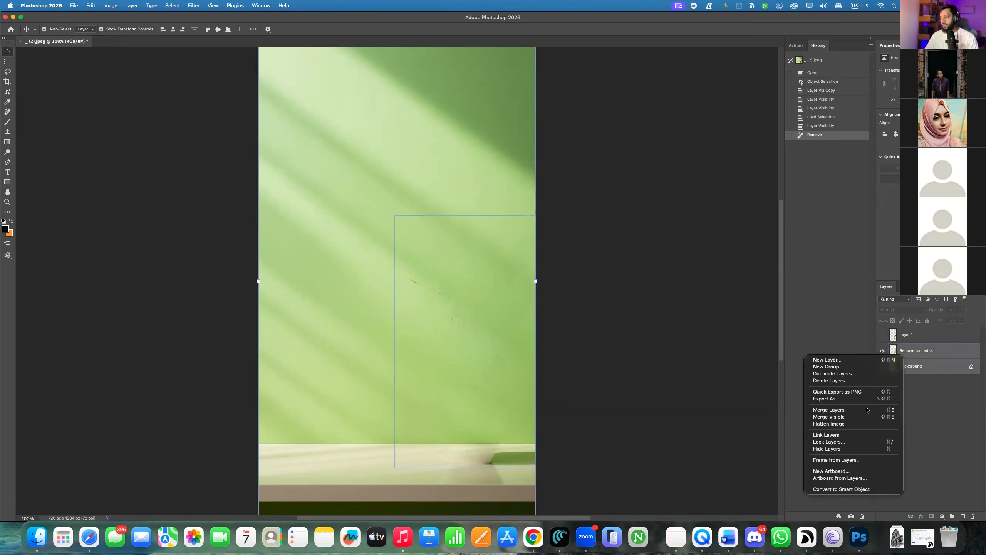
pyautogui.click(889, 413)
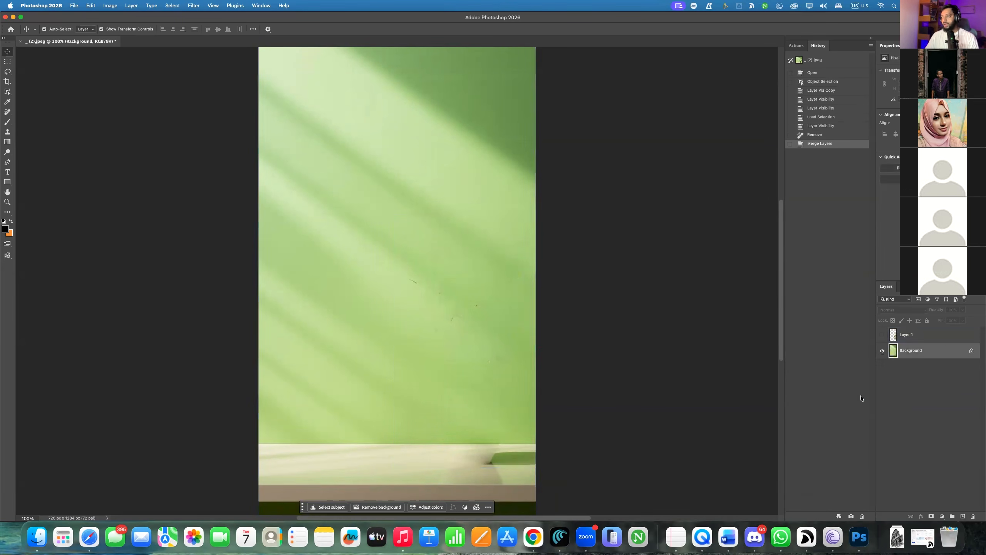
pyautogui.click(882, 334)
pyautogui.moveTo(468, 423); pyautogui.dragTo(494, 422)
# Undo the vase move, layer merge, object removal and loaded selection, and delete the vase copy layer
pyautogui.press('super+z')
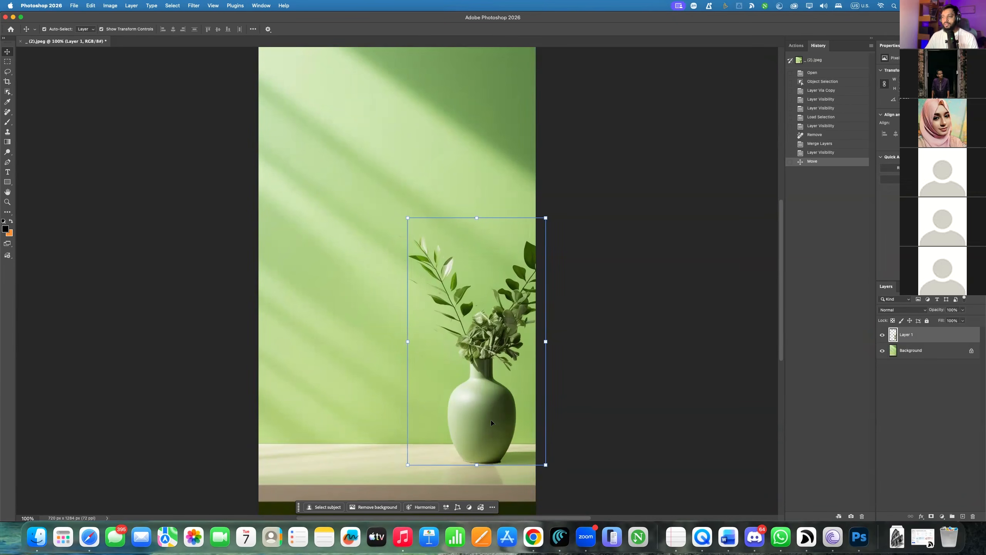
pyautogui.press('super+z')
pyautogui.press('super+z')
pyautogui.press('super+z')
pyautogui.press('super+z')
pyautogui.press('super+z')
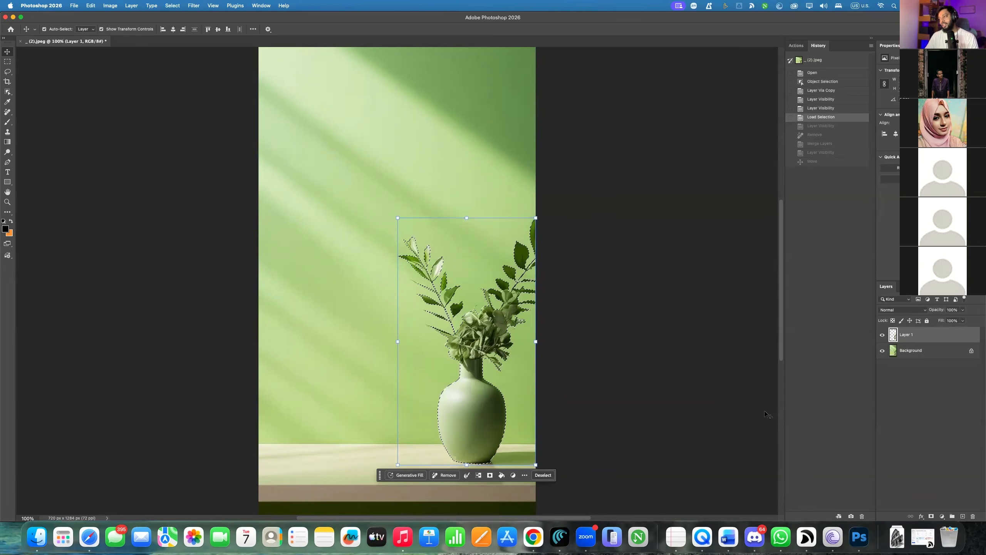
pyautogui.press('super+z')
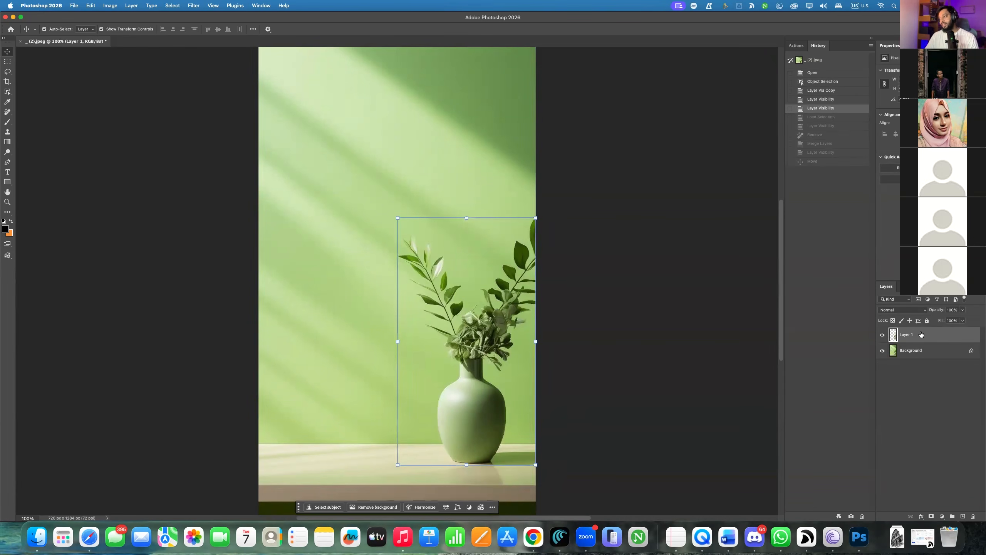
pyautogui.press('BackSpace')
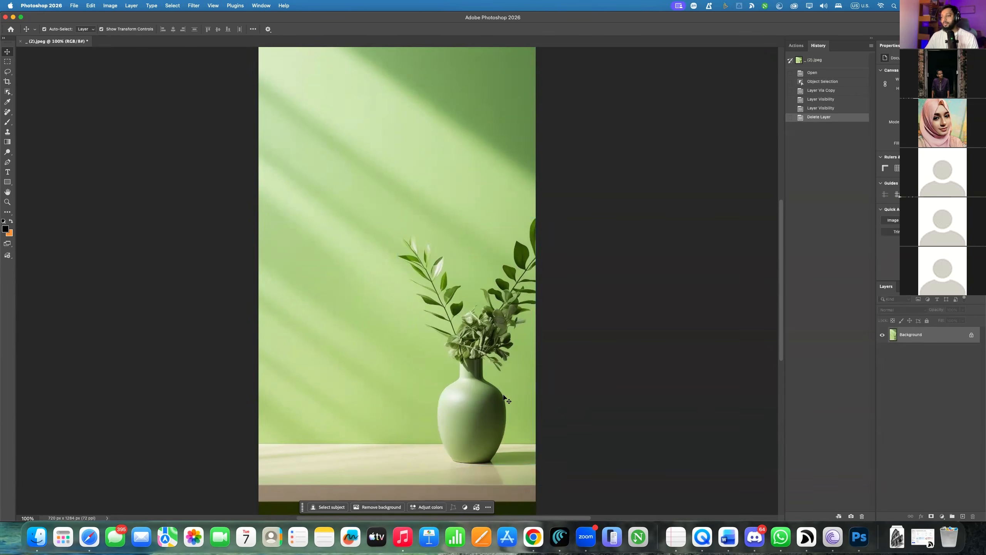
pyautogui.scroll(1, 464, 406)
pyautogui.scroll(-2, 494, 401)
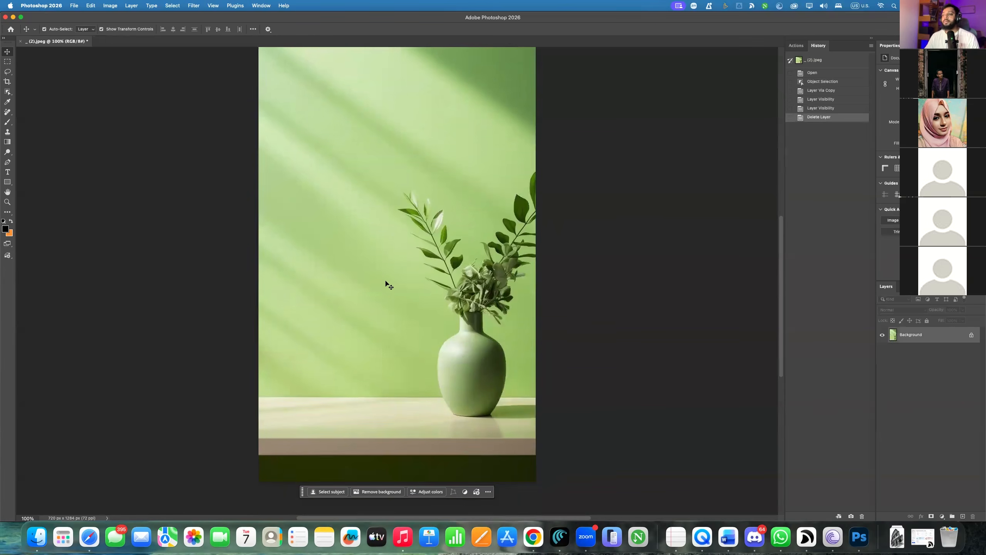
pyautogui.scroll(2, 388, 287)
pyautogui.scroll(1, 396, 297)
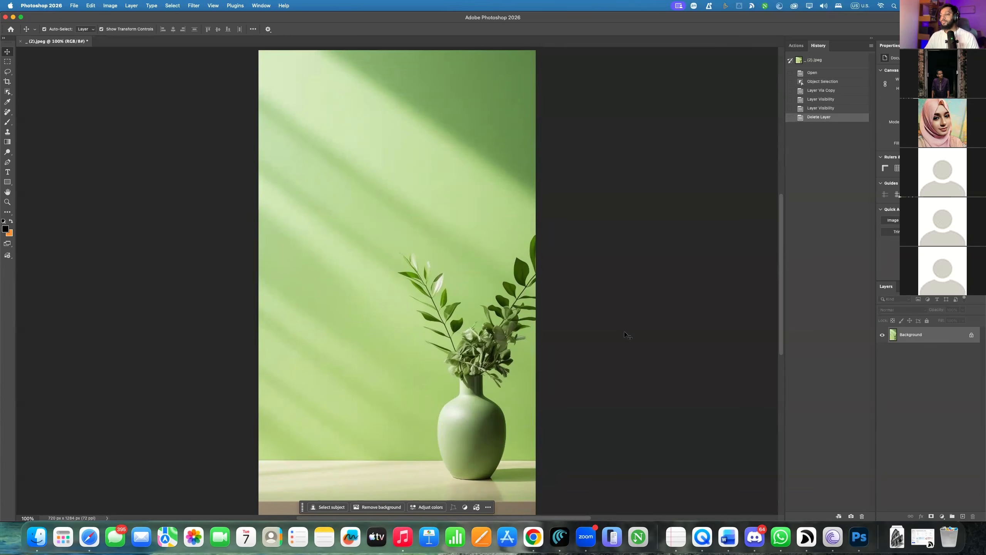
pyautogui.scroll(-2, 544, 372)
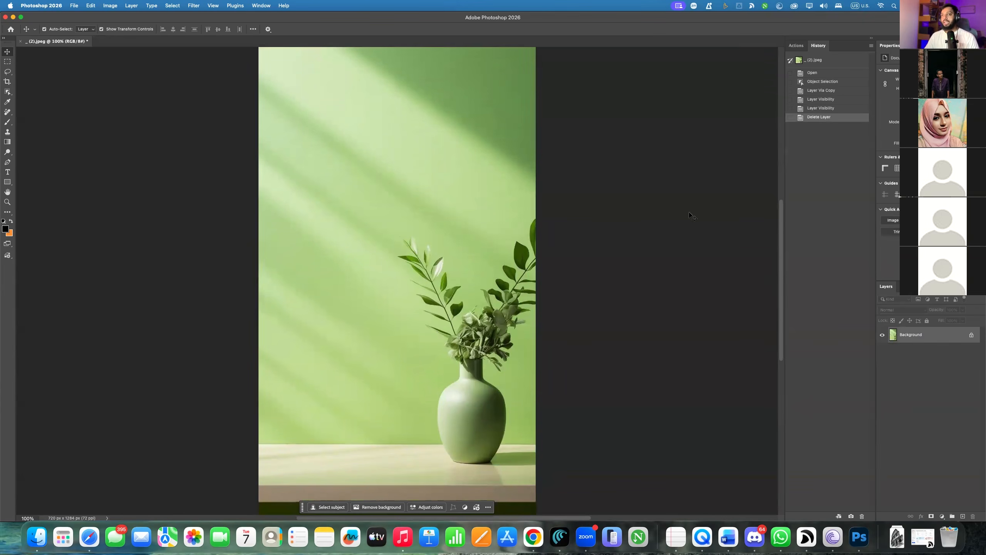
# Select the plant vase with the Object Selection tool and cut it out of the image with an inverted layer mask
pyautogui.click(8, 96)
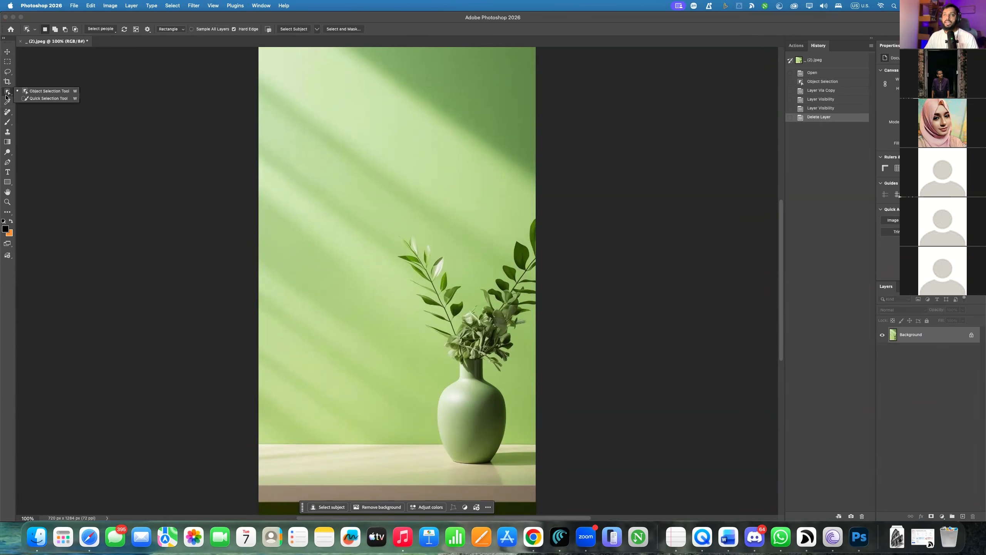
pyautogui.click(39, 92)
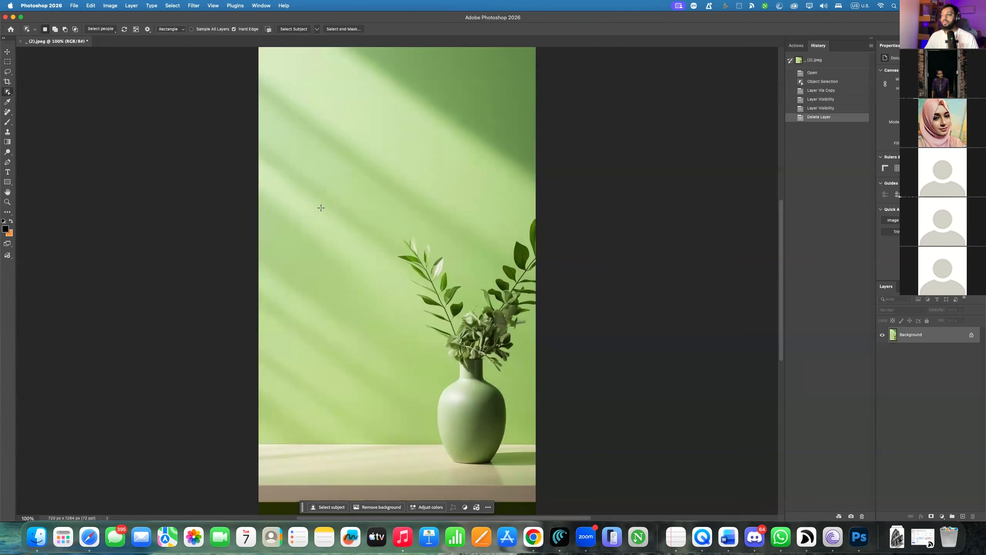
pyautogui.moveTo(379, 210); pyautogui.dragTo(579, 471)
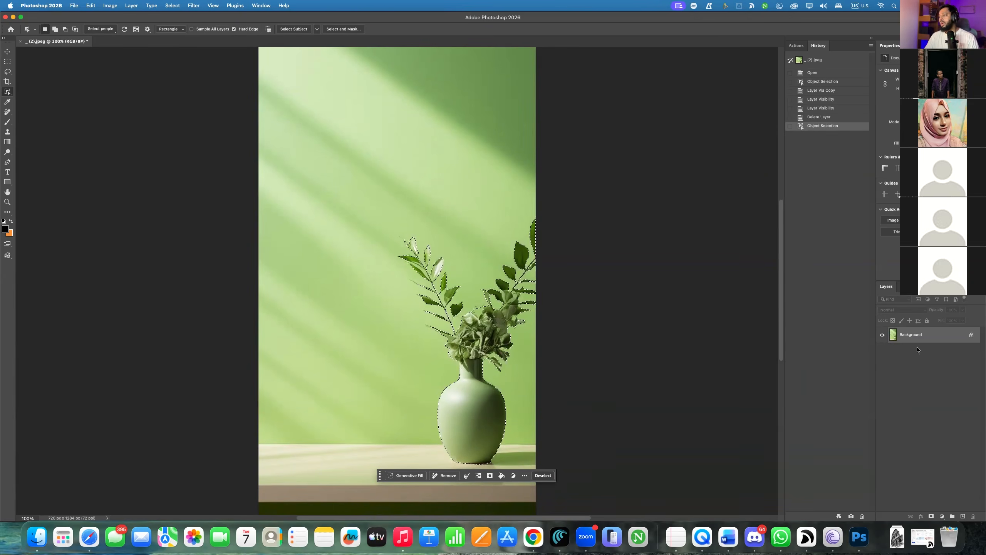
pyautogui.click(931, 516)
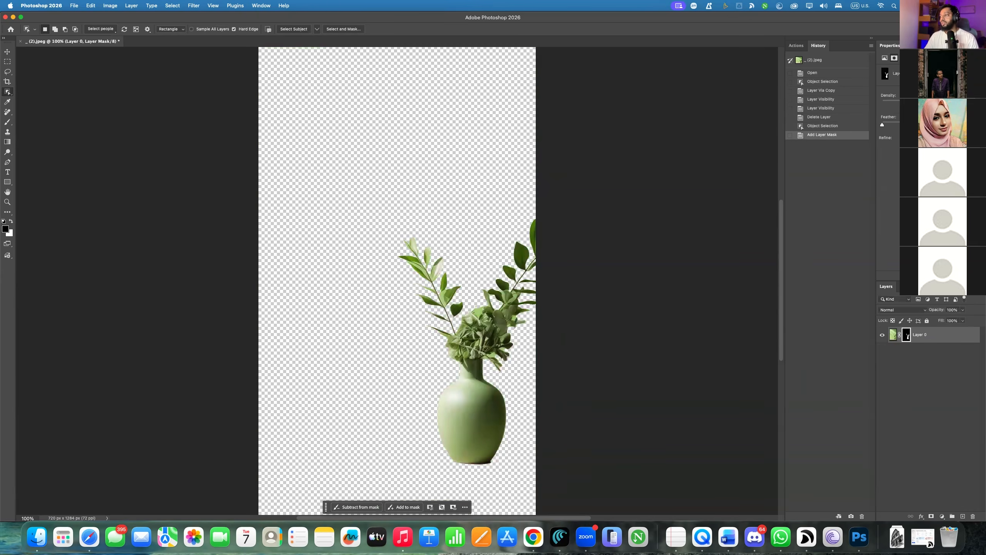
pyautogui.press('super+i')
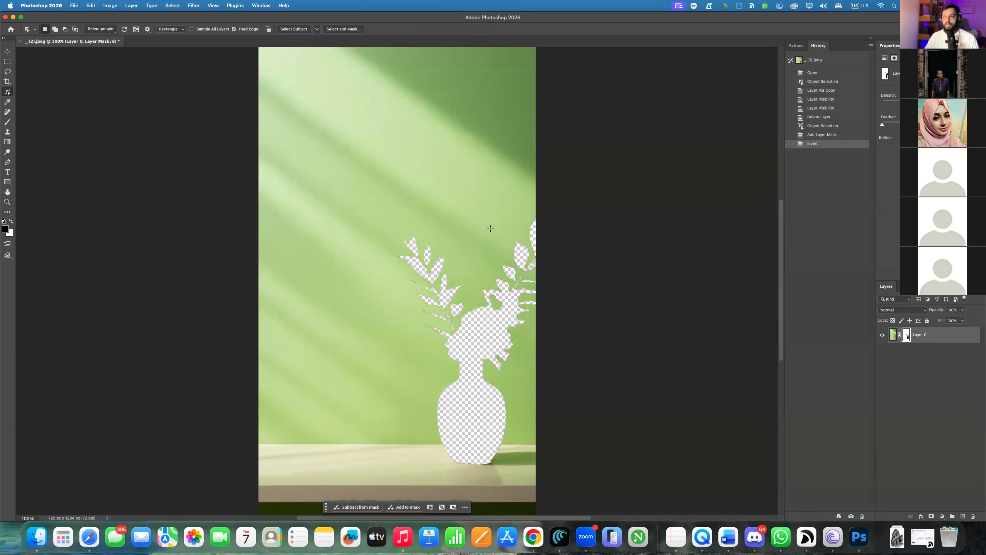
# Convert the masked Layer 0 to a smart object
pyautogui.click(924, 334)
pyautogui.rightClick(918, 334)
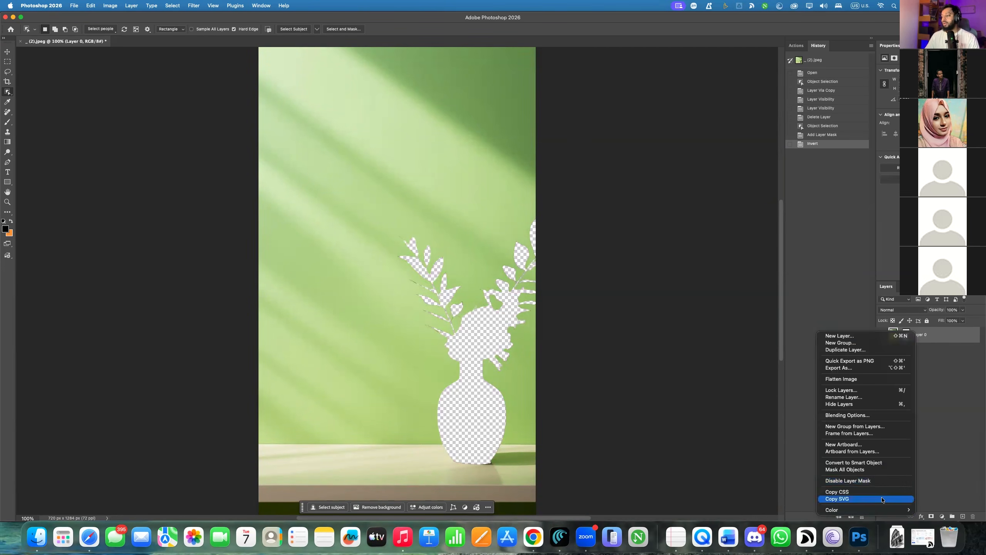
pyautogui.click(889, 463)
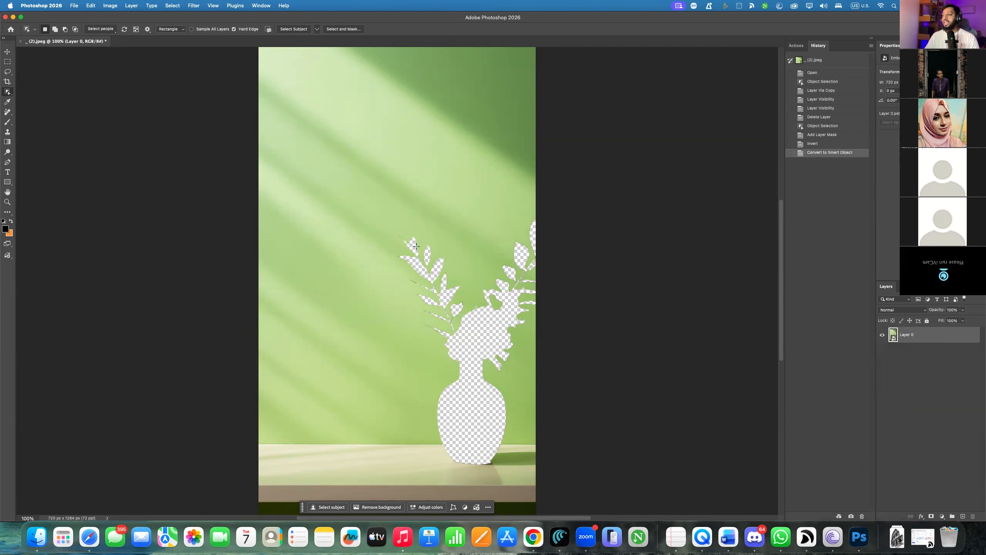
# Marquee a rectangular area around the vase cutout and fill it using Generative Fill with an empty prompt
pyautogui.click(7, 62)
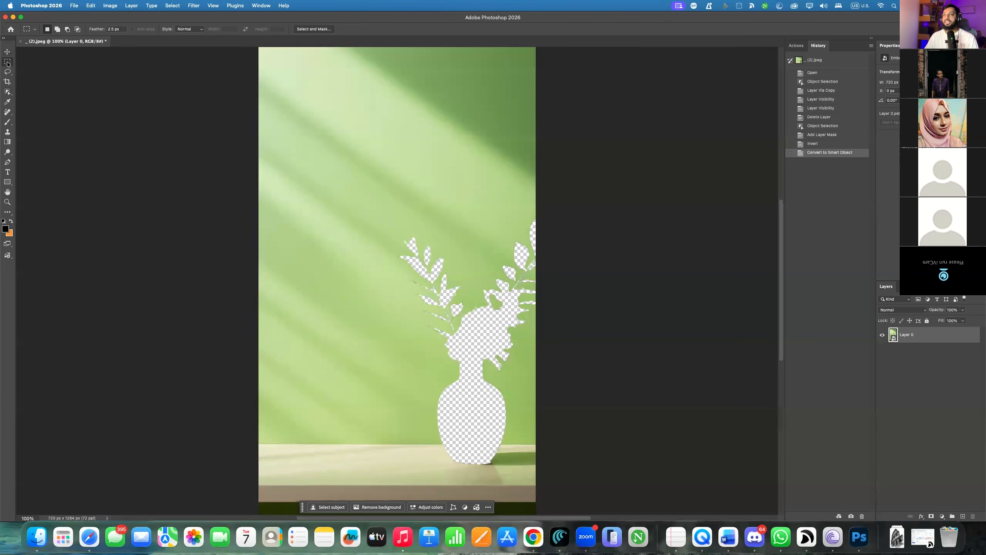
pyautogui.moveTo(332, 174); pyautogui.dragTo(577, 466)
pyautogui.click(370, 480)
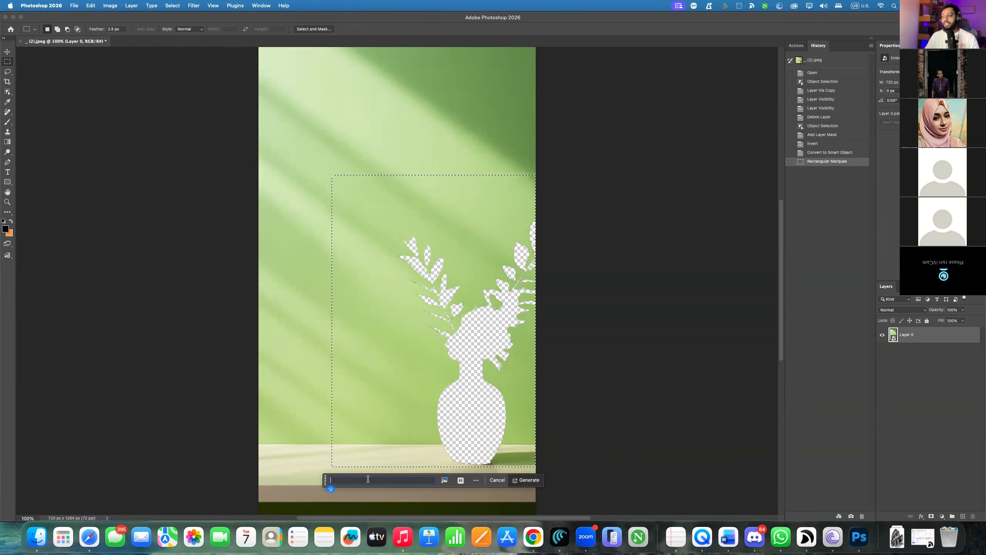
pyautogui.click(529, 478)
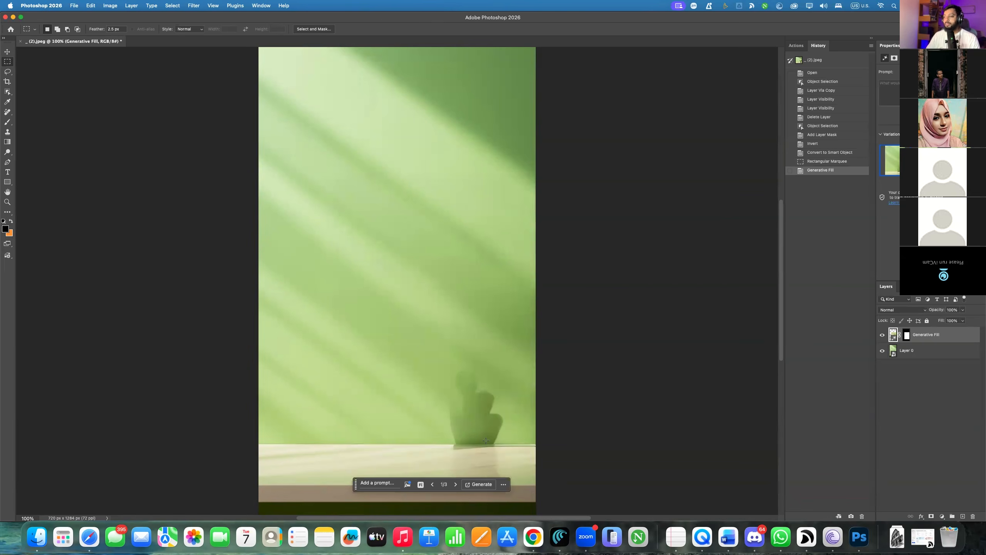
# Choose the third Generative Fill variation and merge the Generative Fill layer with Layer 0
pyautogui.click(958, 160)
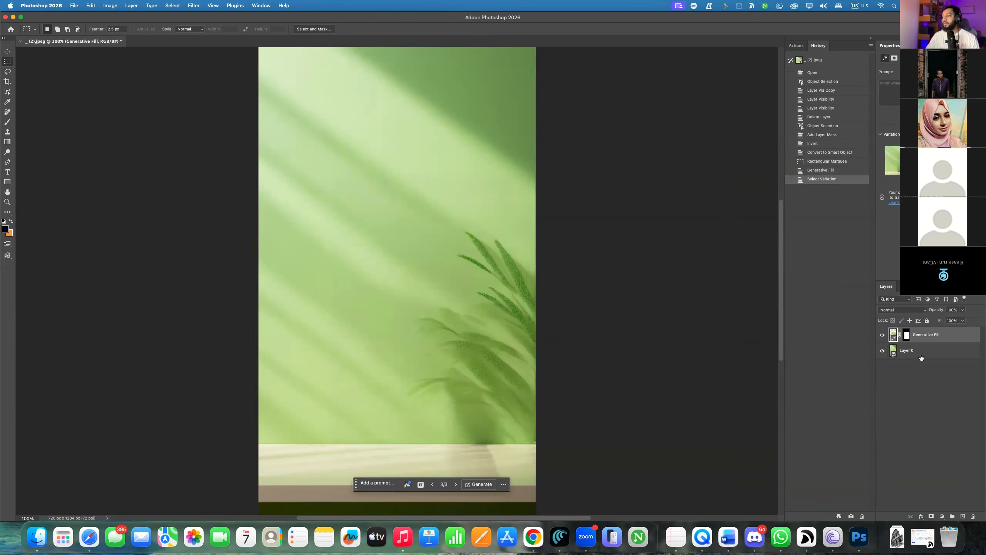
pyautogui.click(907, 351)
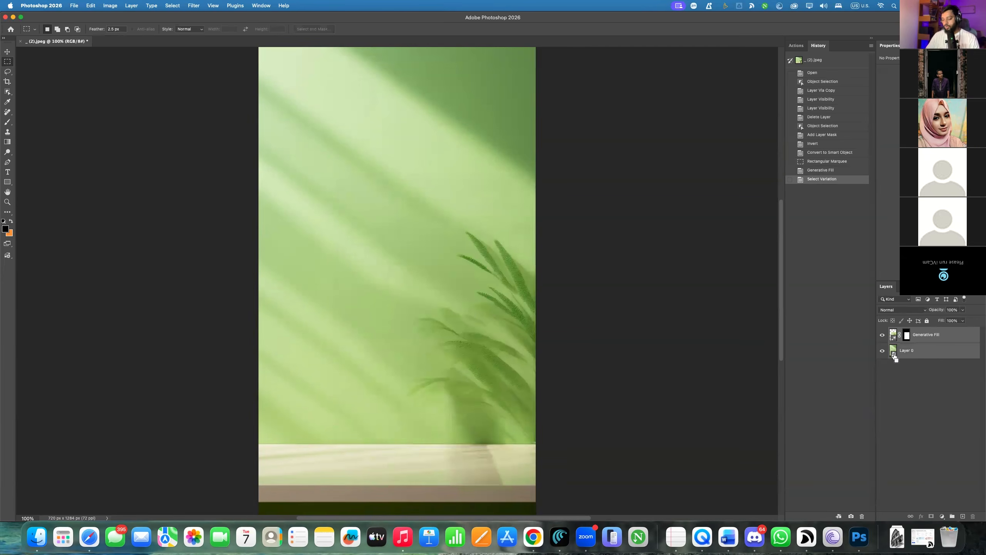
pyautogui.press('super+e')
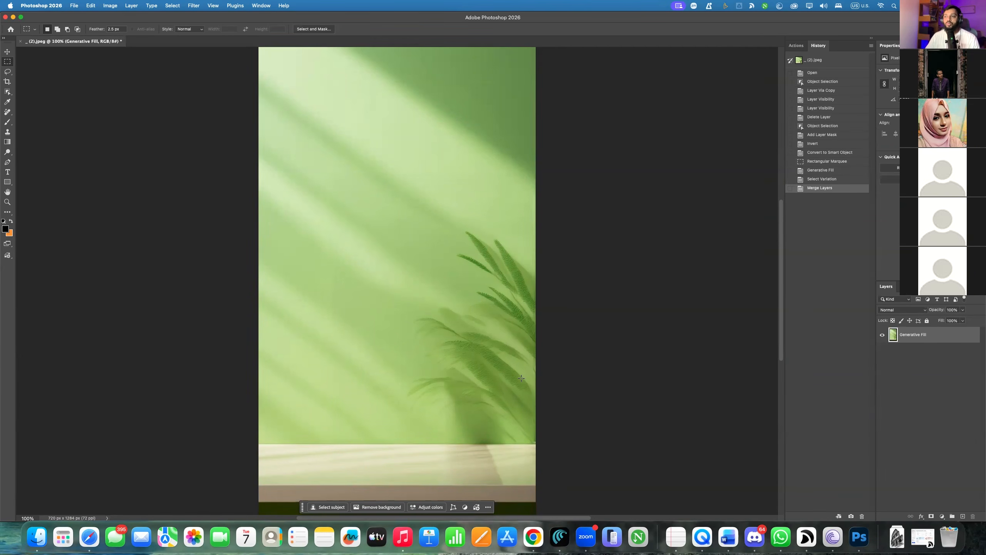
# Undo the merge, generative fill, marquee, smart object conversion and layer mask, and clear the vase selection
pyautogui.press('super+z')
pyautogui.press('super+z')
pyautogui.press('super+z')
pyautogui.press('super+z')
pyautogui.press('super+z')
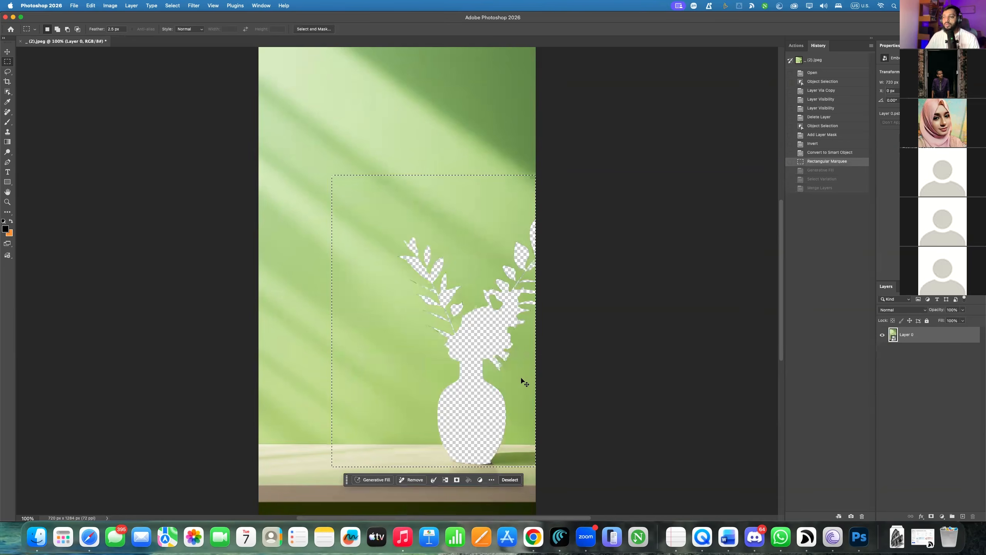
pyautogui.press('super+z')
pyautogui.press('super+z')
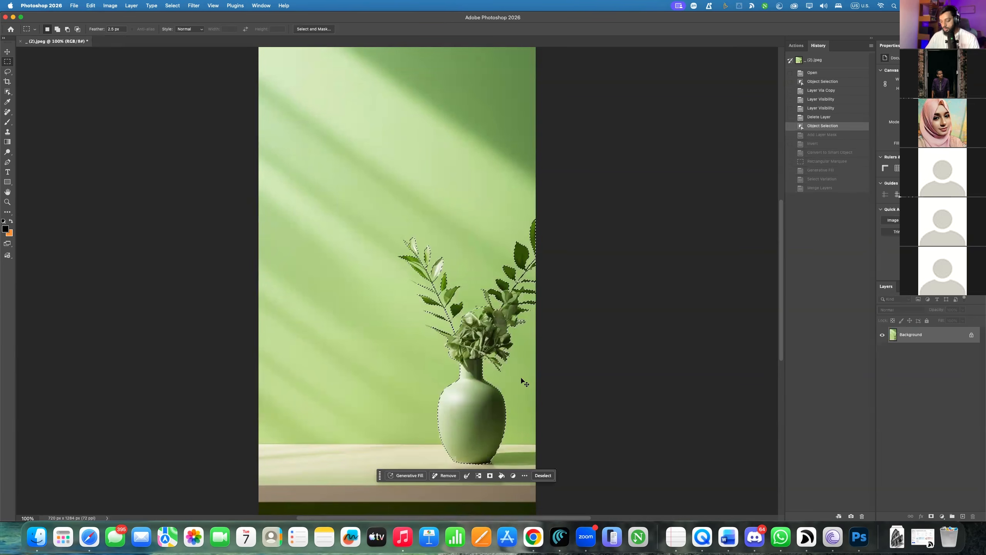
pyautogui.press('super+d')
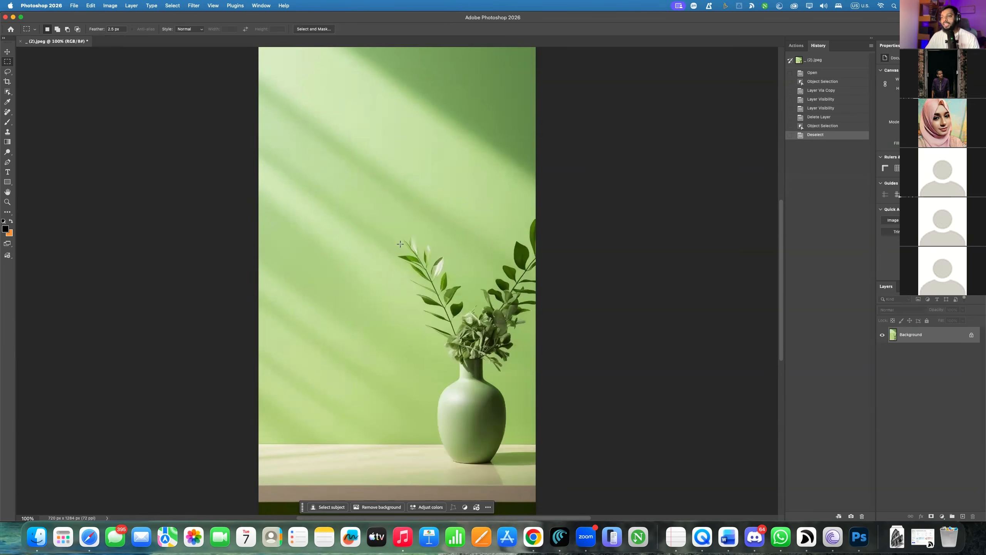
pyautogui.moveTo(395, 210); pyautogui.dragTo(551, 464)
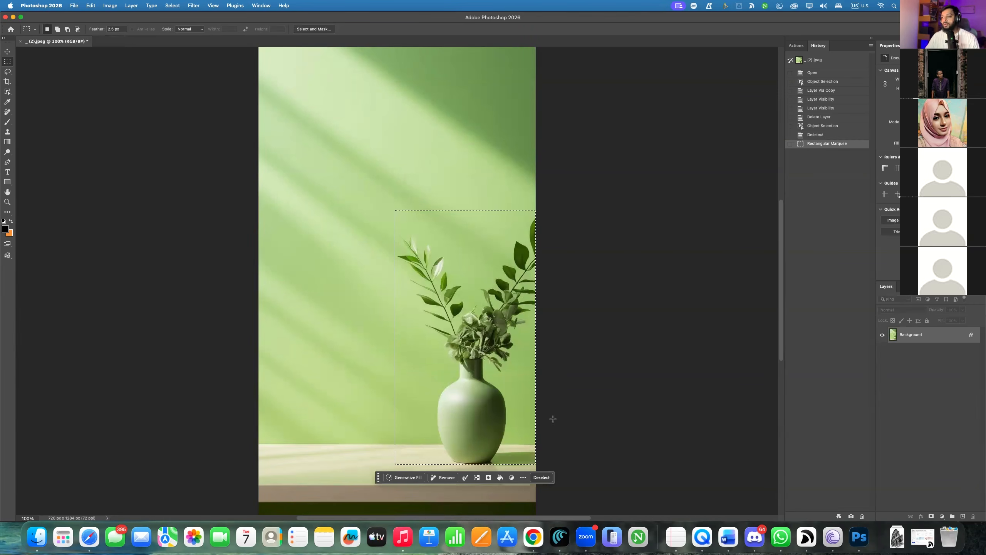
pyautogui.press('super+s')
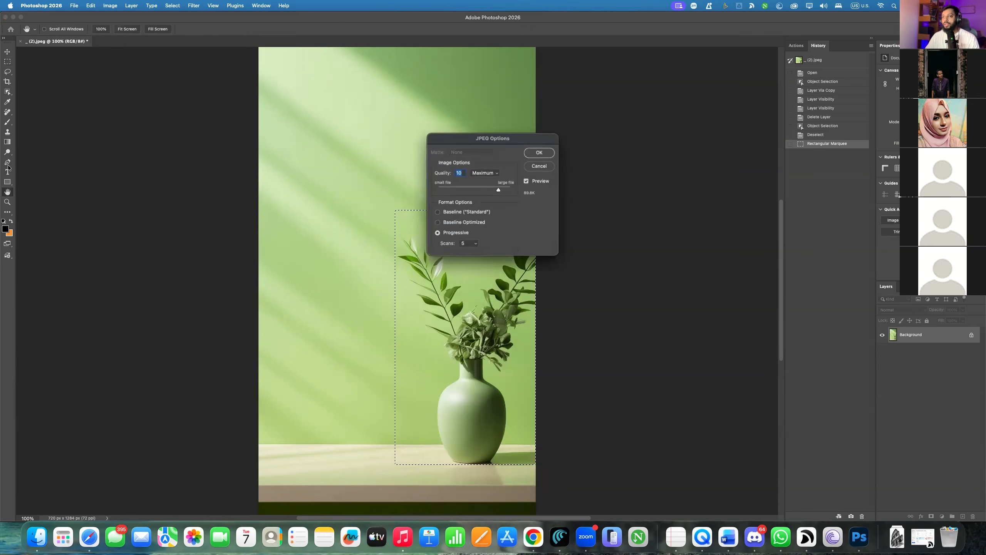
pyautogui.click(539, 166)
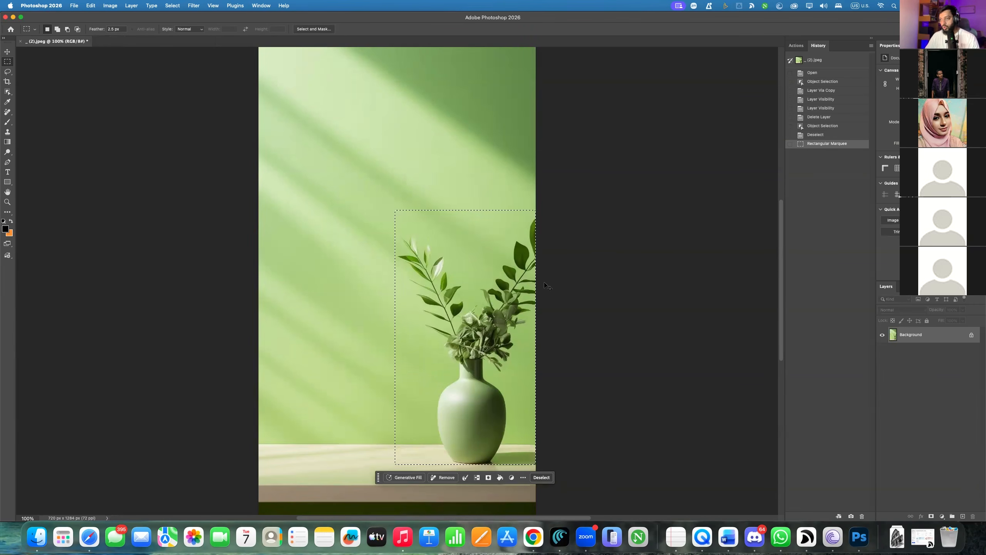
pyautogui.press('super+d')
# Select the plant vase with the Object Selection tool and copy it to a new layer
pyautogui.click(7, 92)
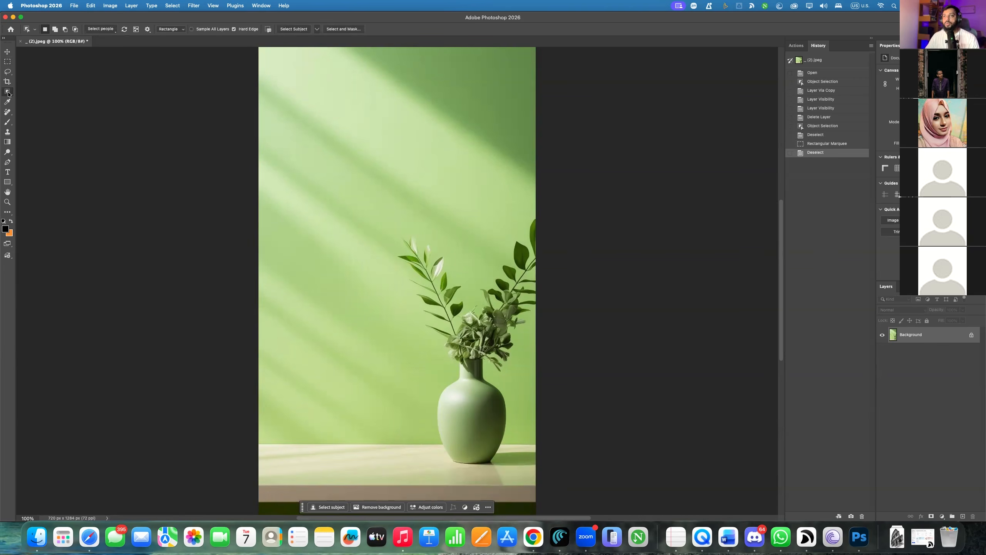
pyautogui.moveTo(373, 203); pyautogui.dragTo(535, 450)
pyautogui.press('super+j')
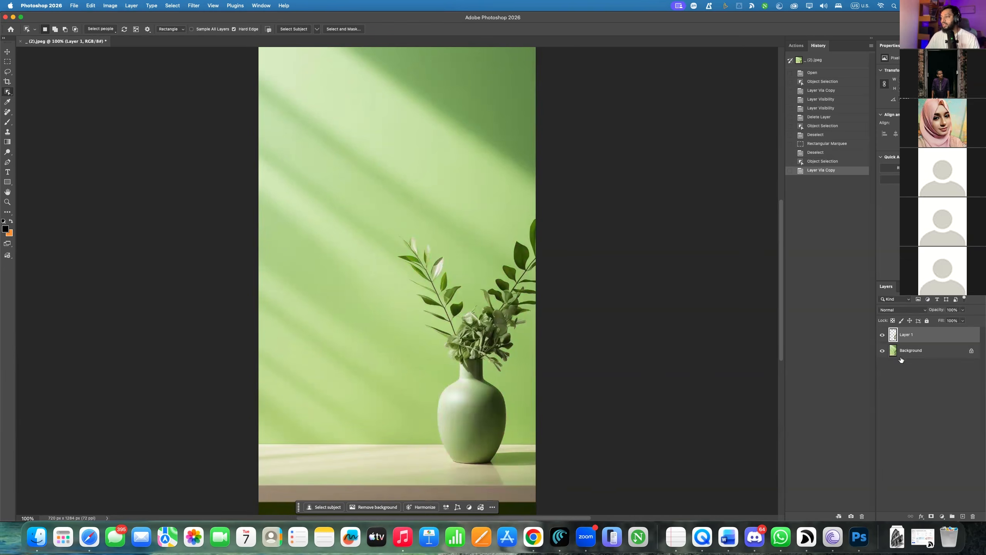
# Hide and show the Background layer to inspect the isolated vase copy
pyautogui.click(882, 351)
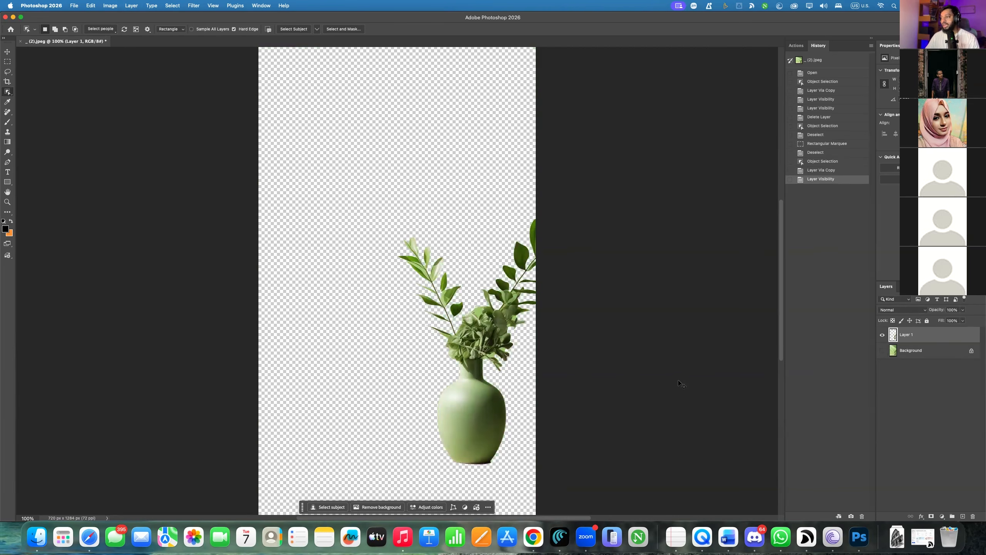
pyautogui.click(882, 351)
pyautogui.click(883, 350)
pyautogui.click(882, 351)
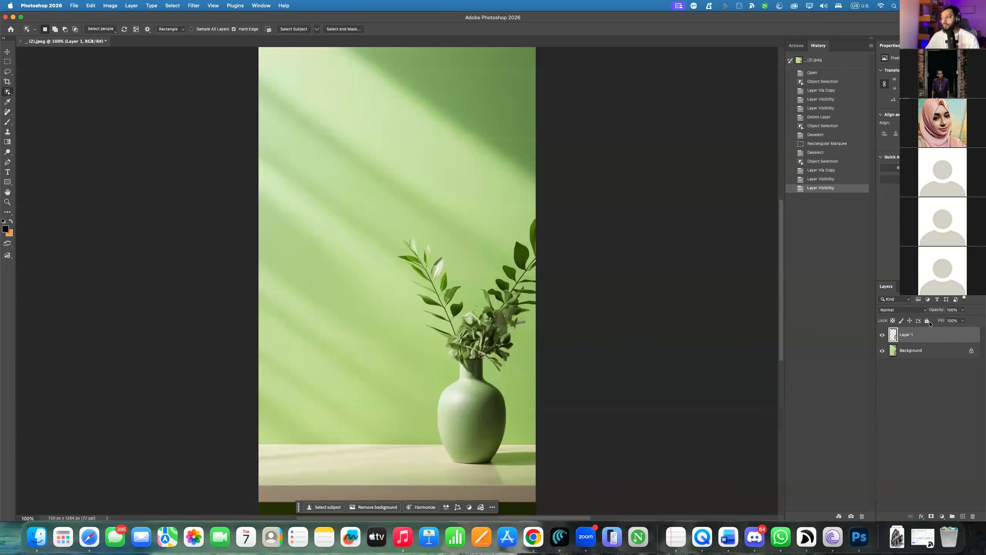
# Hide Layer 1 and load its vase outline as a selection on the Background layer
pyautogui.click(913, 351)
pyautogui.click(882, 335)
pyautogui.moveTo(380, 226); pyautogui.dragTo(512, 449)
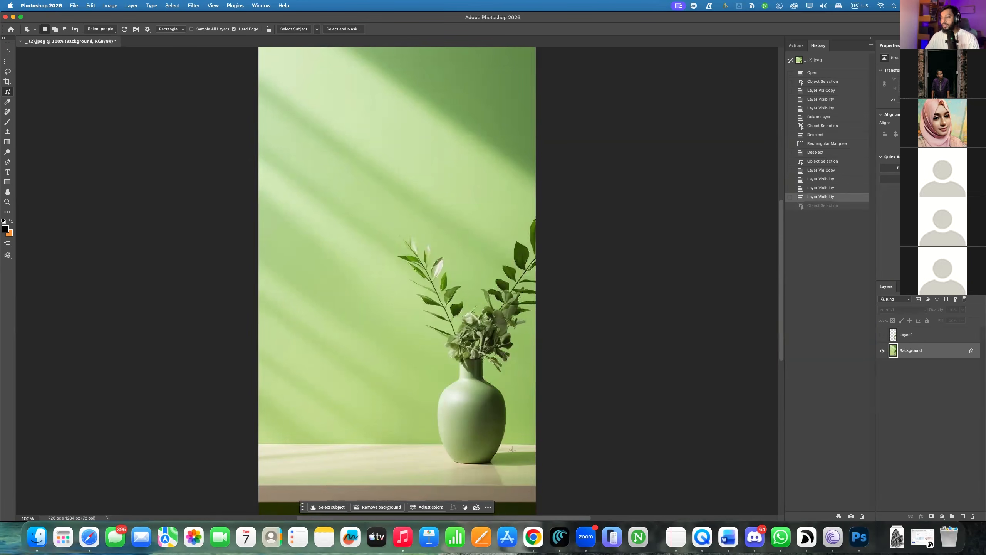
pyautogui.keyDown('super'); pyautogui.click(894, 336); pyautogui.keyUp('super')
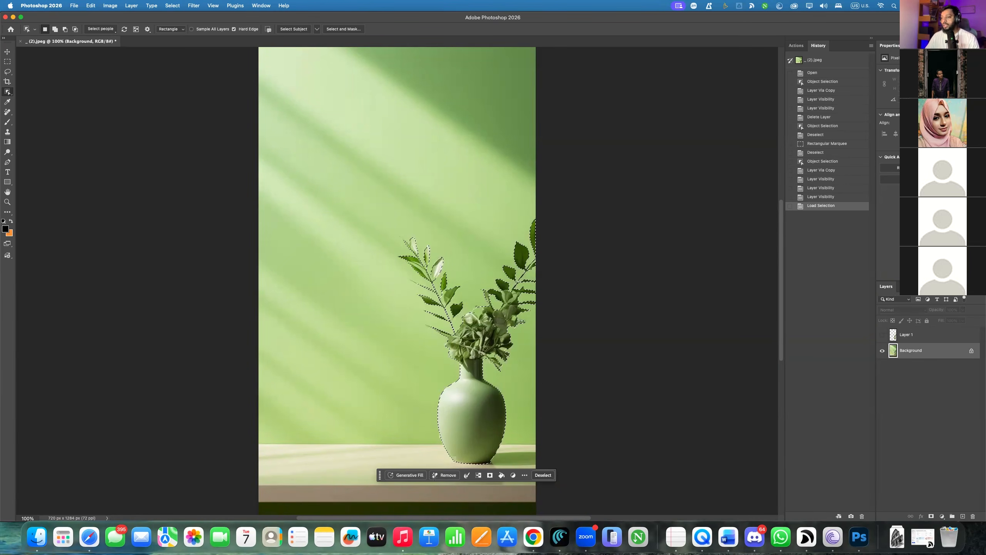
# Replace the vase using Generative Fill with an empty prompt and merge the fill into the Background layer
pyautogui.click(415, 475)
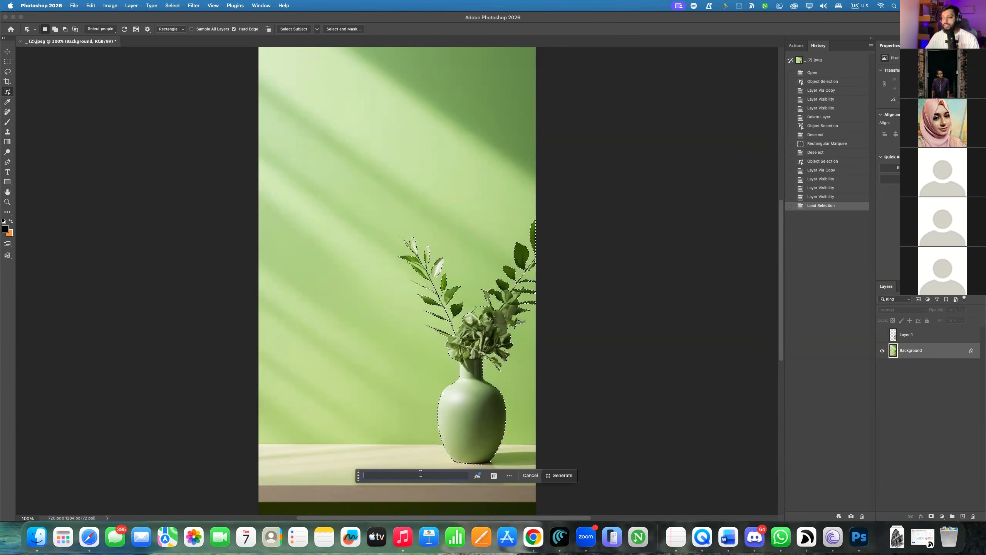
pyautogui.click(561, 475)
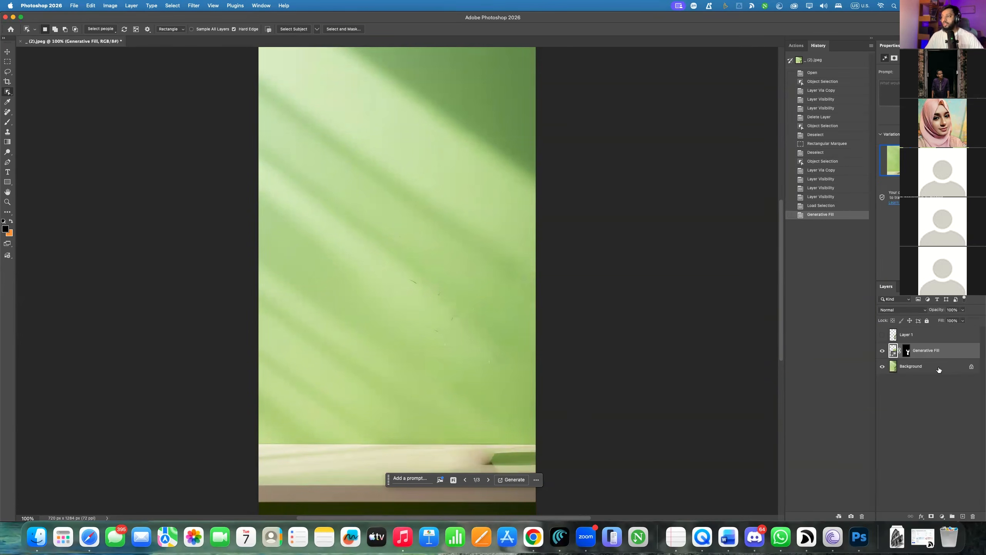
pyautogui.rightClick(923, 354)
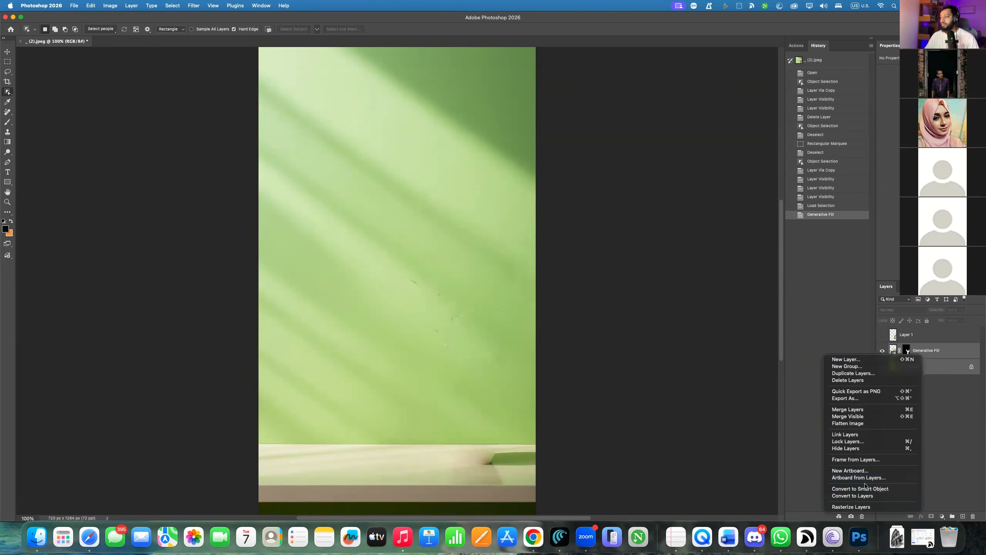
pyautogui.click(842, 409)
# Show Layer 1 and move the vase slightly right and down over the regenerated background
pyautogui.click(882, 334)
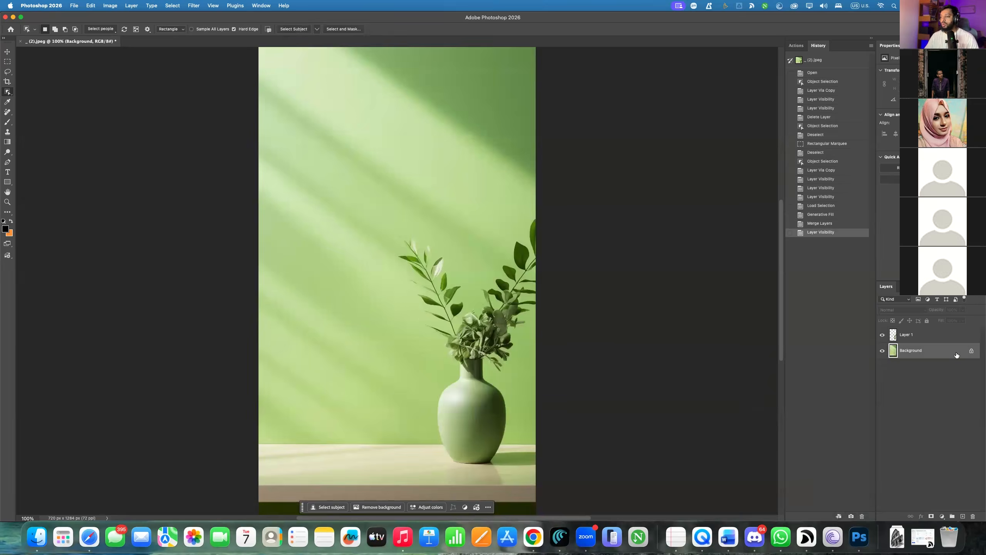
pyautogui.press('v')
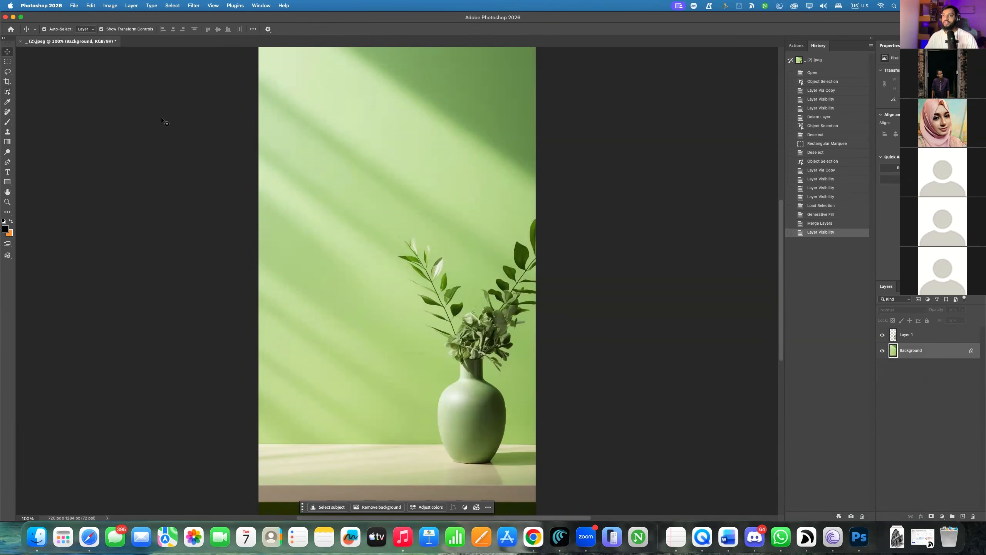
pyautogui.click(481, 398)
pyautogui.moveTo(481, 398)
pyautogui.mouseDown()
pyautogui.moveTo(417, 397)
pyautogui.moveTo(493, 412)
pyautogui.moveTo(417, 390)
pyautogui.moveTo(334, 396)
pyautogui.moveTo(326, 406)
pyautogui.moveTo(492, 404)
pyautogui.mouseUp()
pyautogui.moveTo(492, 404); pyautogui.dragTo(494, 404)
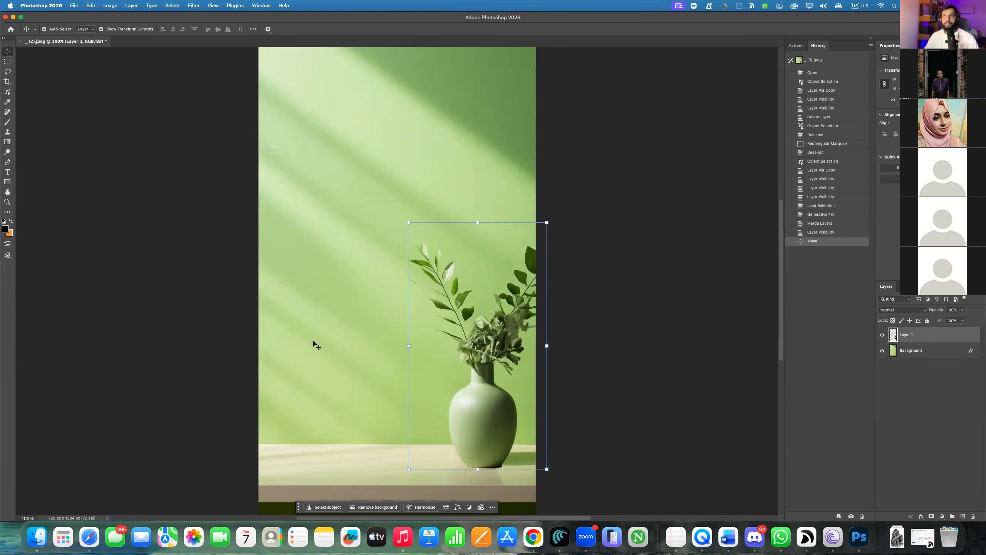
pyautogui.click(348, 181)
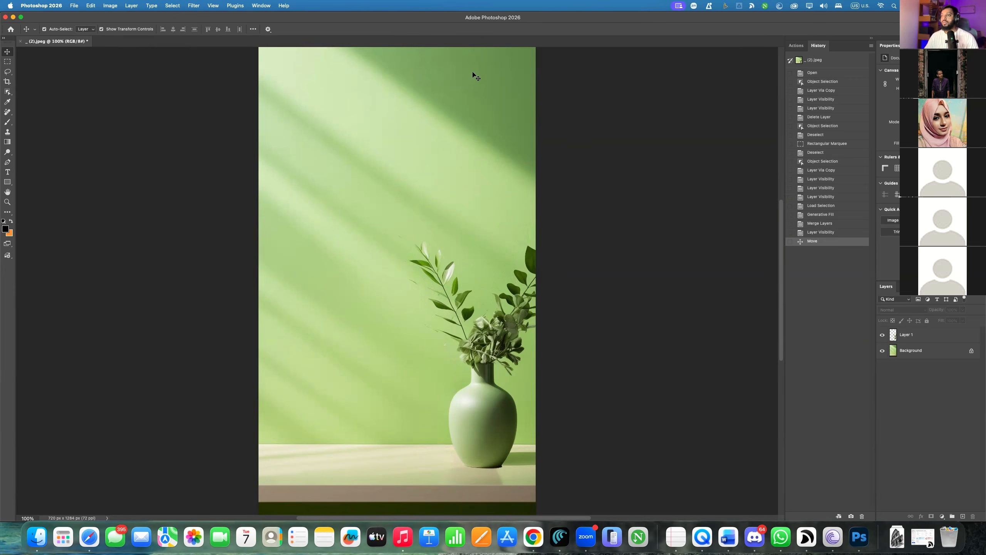
pyautogui.click(438, 308)
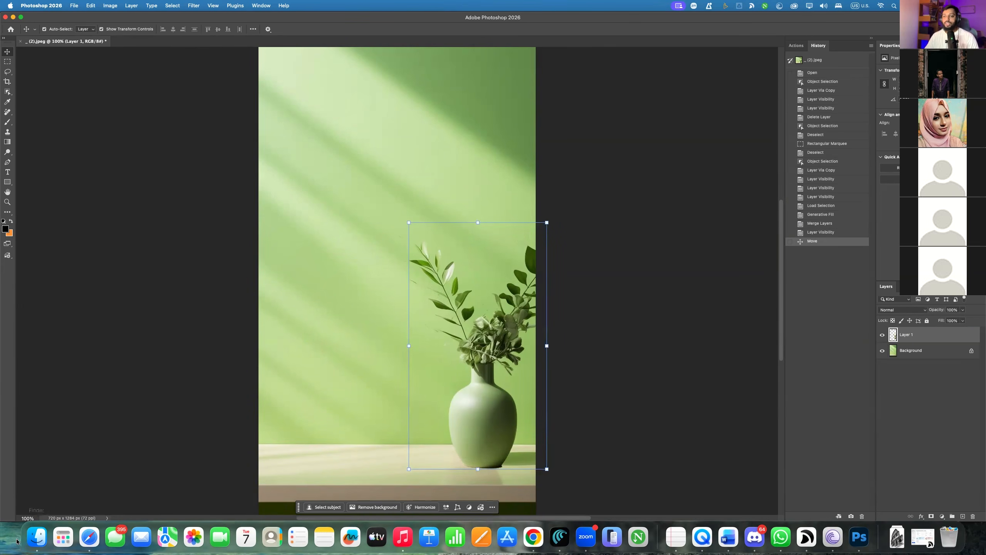
# Switch to Adobe After Effects 2026 and open the recent project 01
pyautogui.click(66, 537)
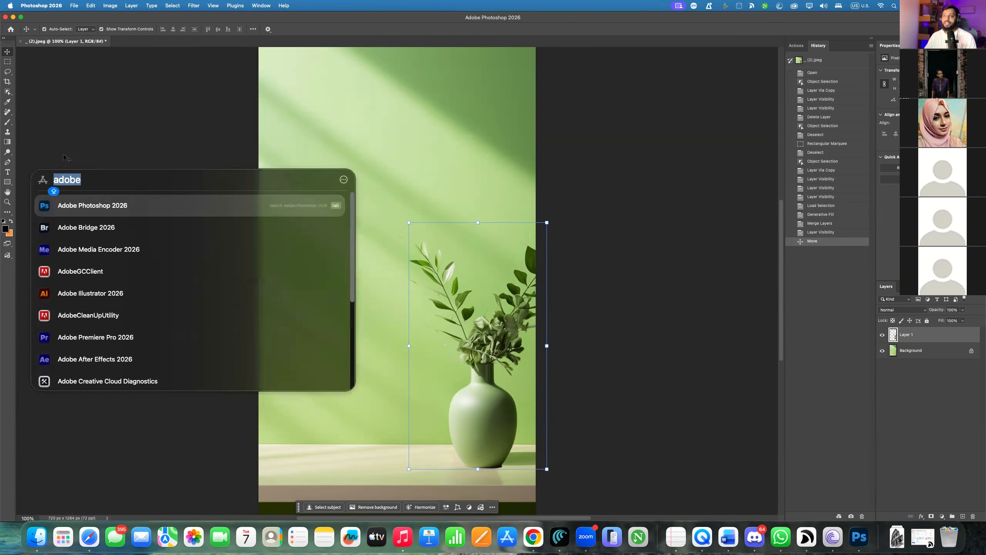
pyautogui.click(80, 360)
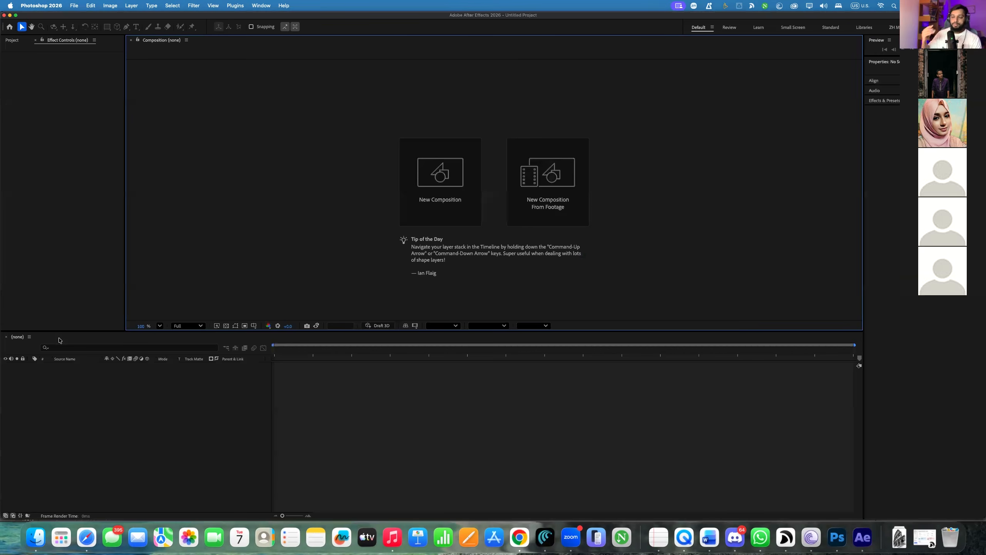
pyautogui.press('Return')
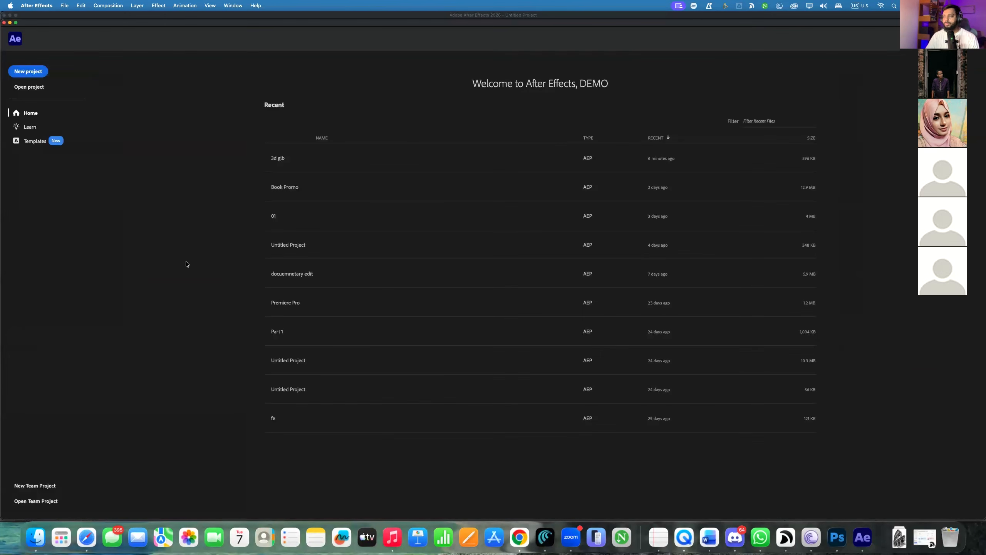
pyautogui.click(285, 228)
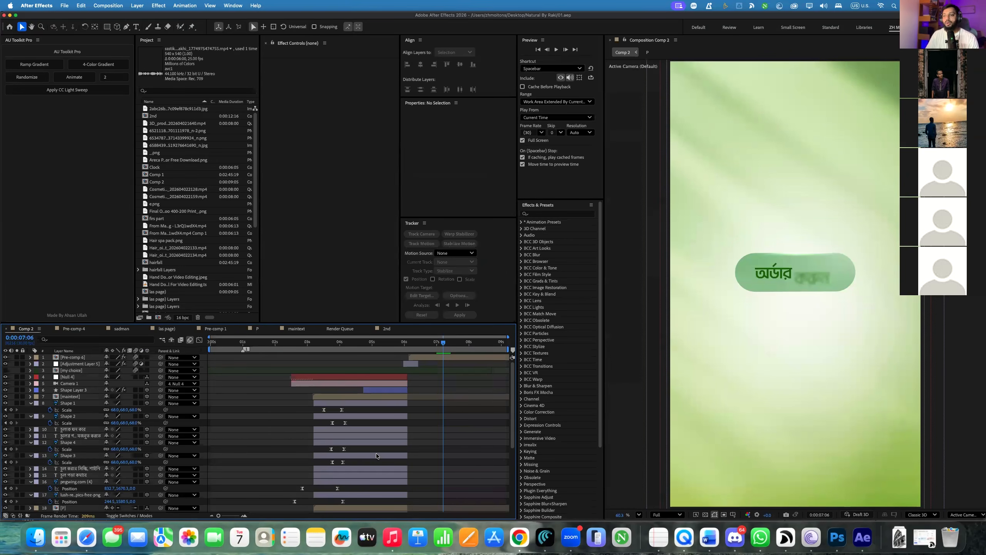
# View the Background layer of Comp 2 in solo, display the layer mode columns and end the solo
pyautogui.scroll(-5, 396, 475)
pyautogui.click(420, 490)
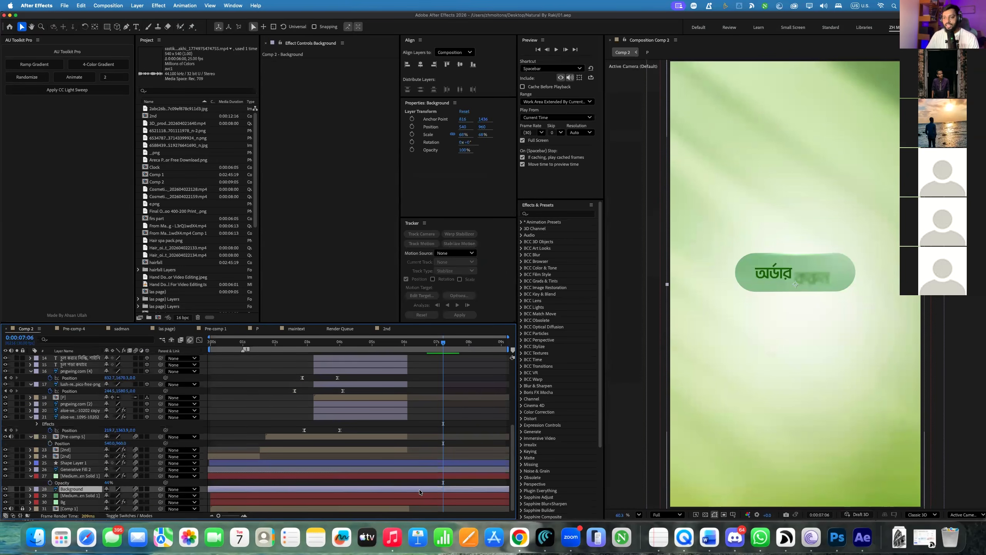
pyautogui.click(17, 489)
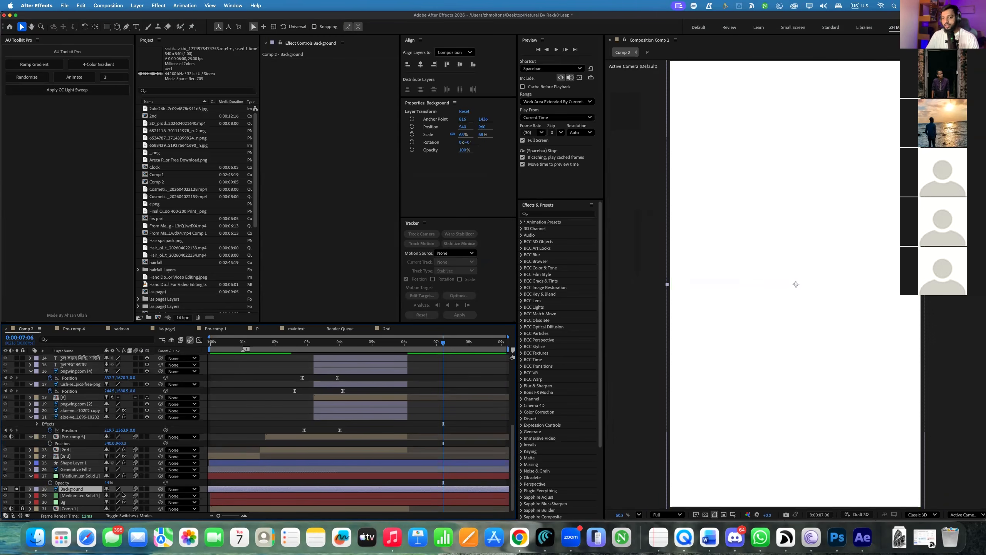
pyautogui.click(129, 516)
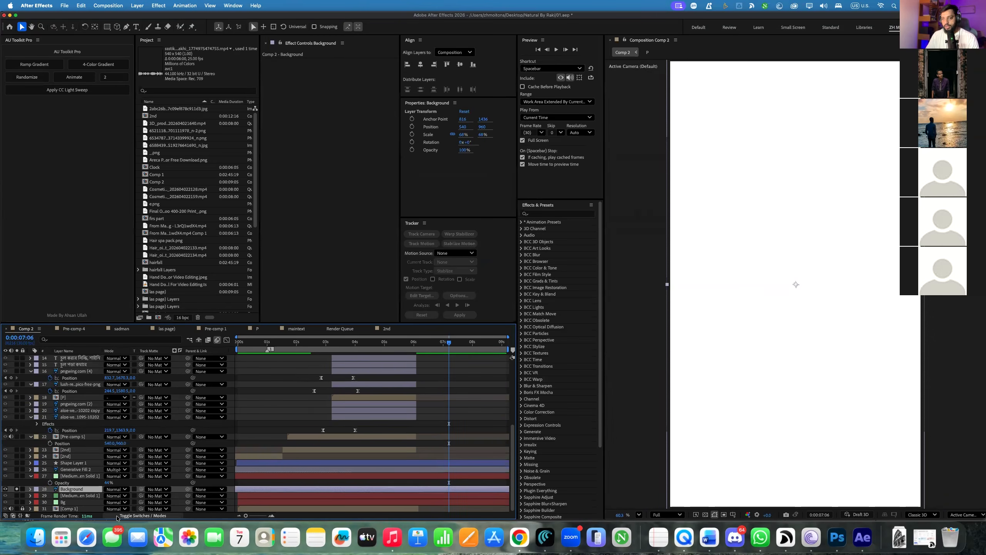
pyautogui.click(16, 490)
# Examine the green solid layers and Generative Fill 2, briefly soloing the gray-green solid and Generative Fill 2
pyautogui.click(73, 497)
pyautogui.click(17, 496)
pyautogui.click(17, 496)
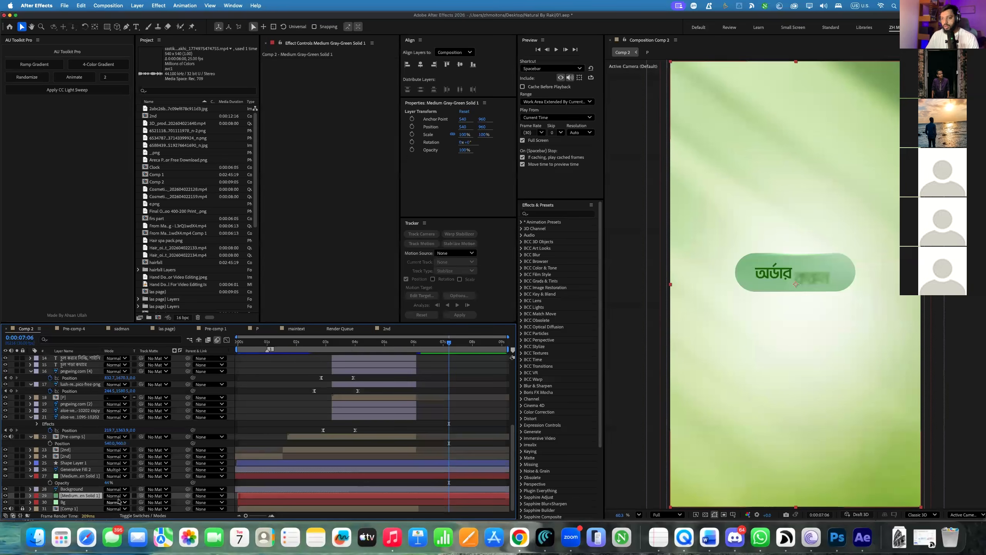
pyautogui.click(85, 476)
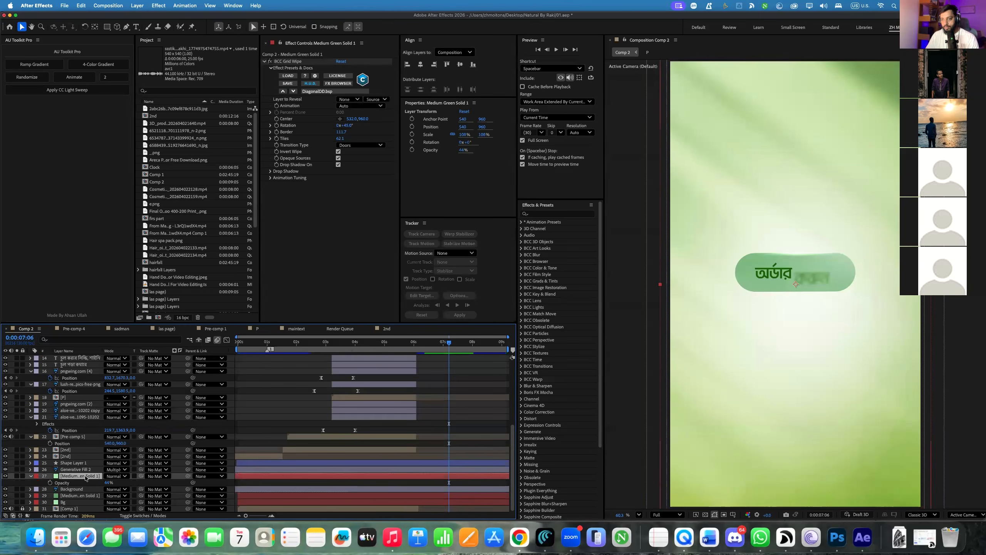
pyautogui.click(87, 470)
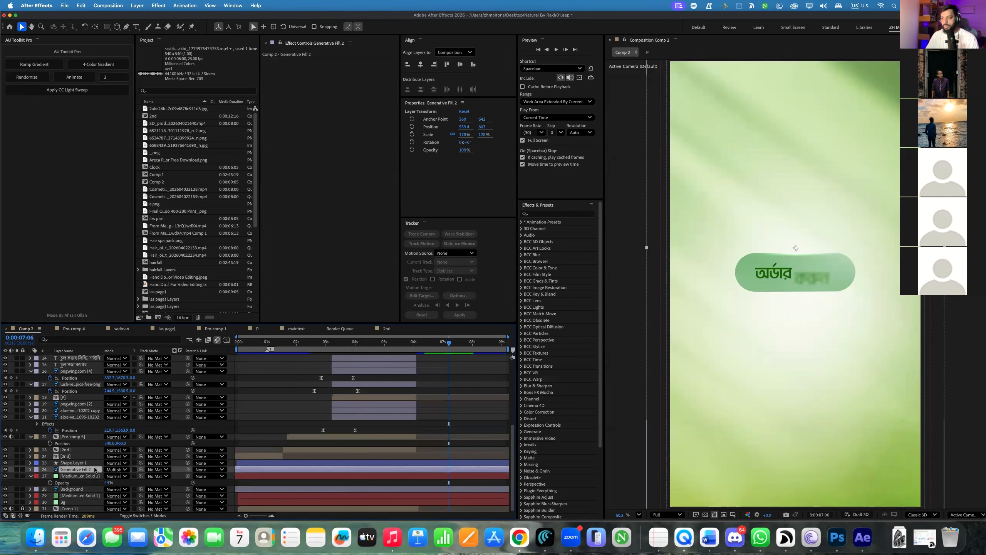
pyautogui.click(17, 470)
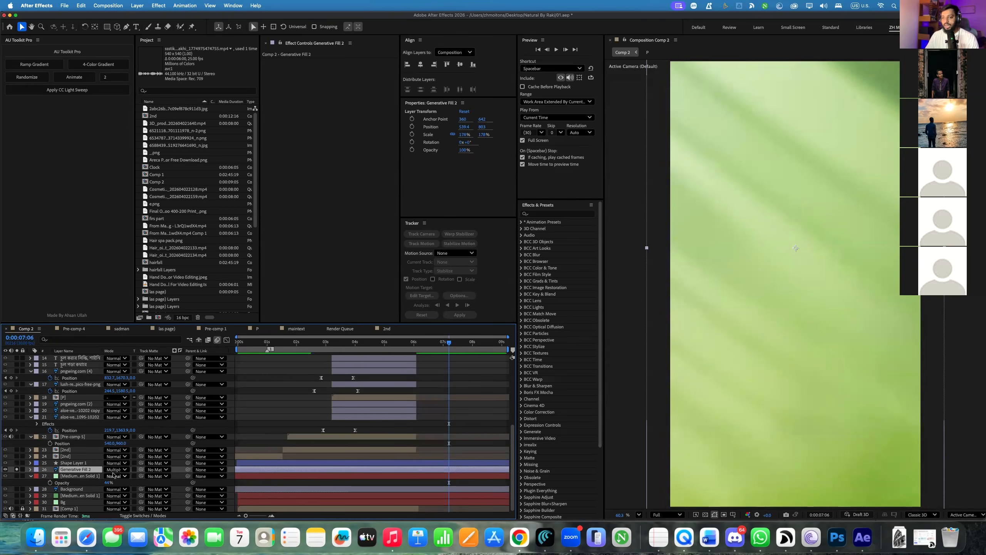
pyautogui.click(17, 470)
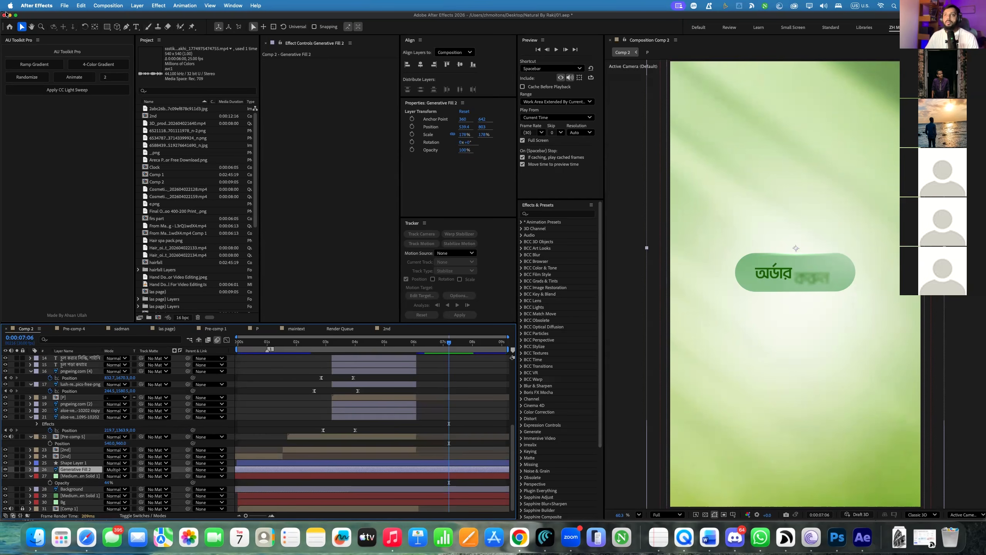
# Close After Effects with its open project, and close the Chrome window showing the Lorem Ipsum page
pyautogui.click(5, 15)
pyautogui.click(498, 292)
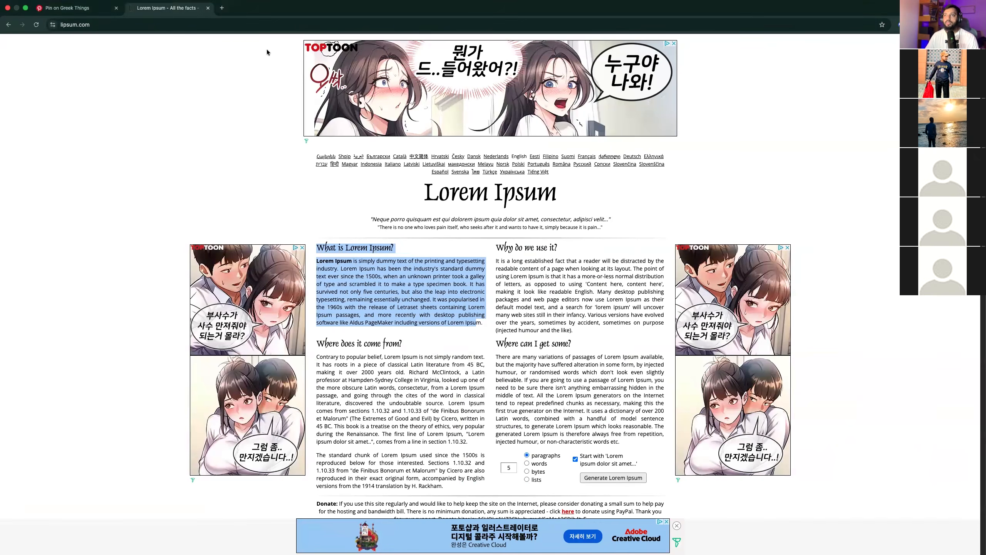
pyautogui.click(8, 12)
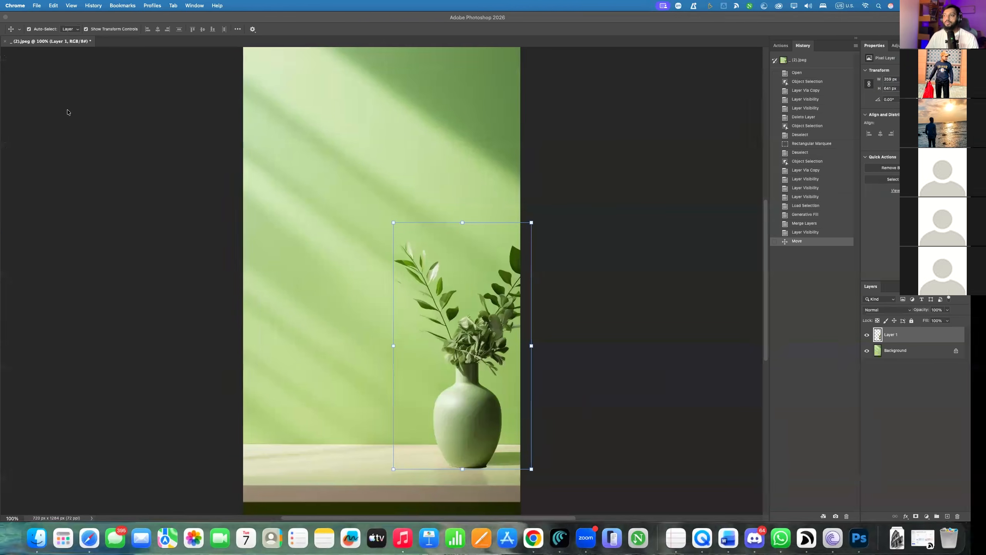
# Close Photoshop without saving the changes to the vase image document
pyautogui.click(5, 17)
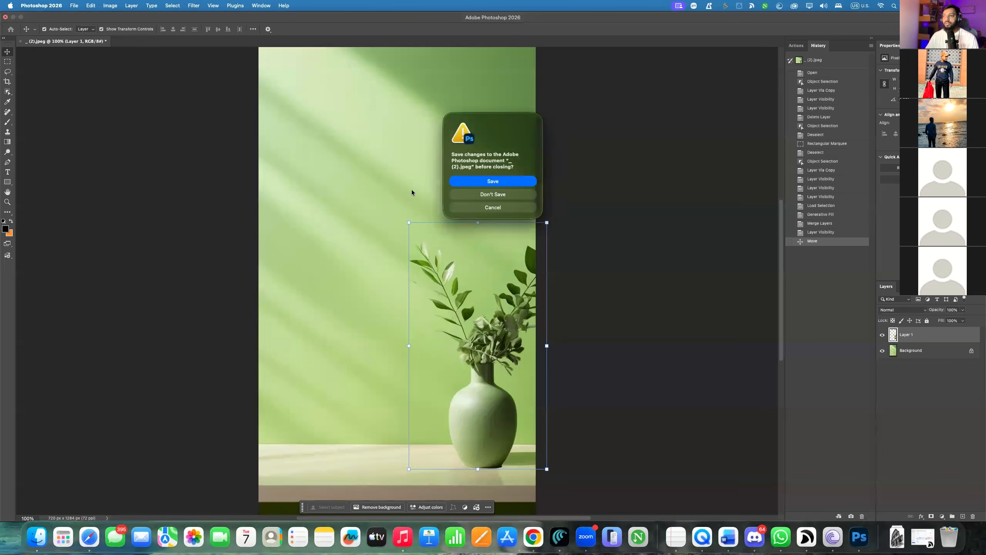
pyautogui.click(485, 195)
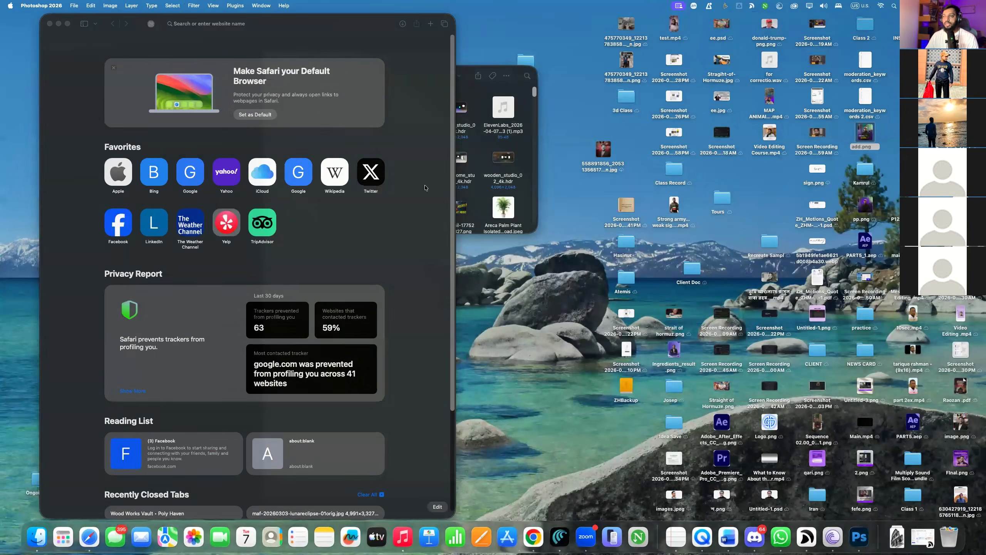
# Close the Safari window and the Finder window showing the Downloads folder, leaving the desktop clear
pyautogui.click(49, 24)
pyautogui.click(190, 76)
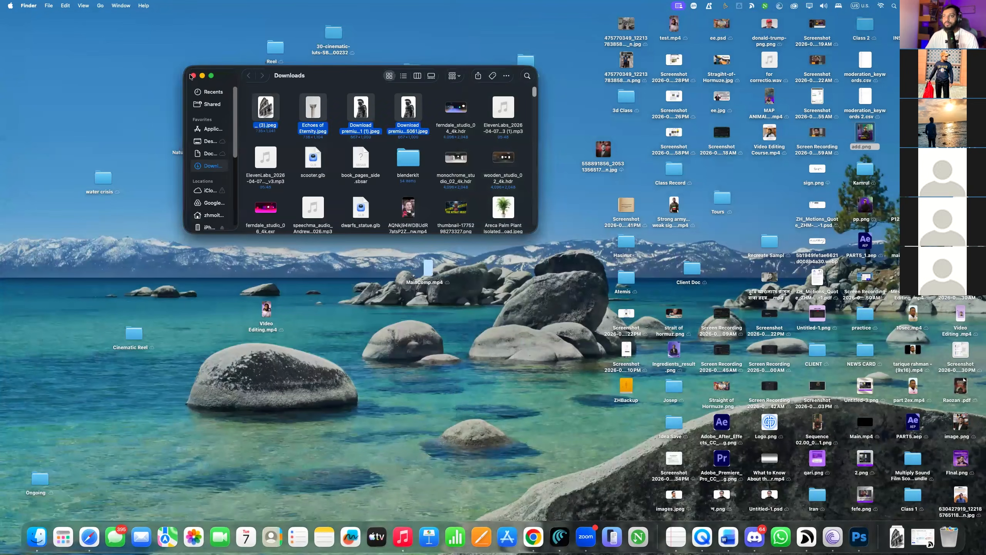
pyautogui.click(193, 75)
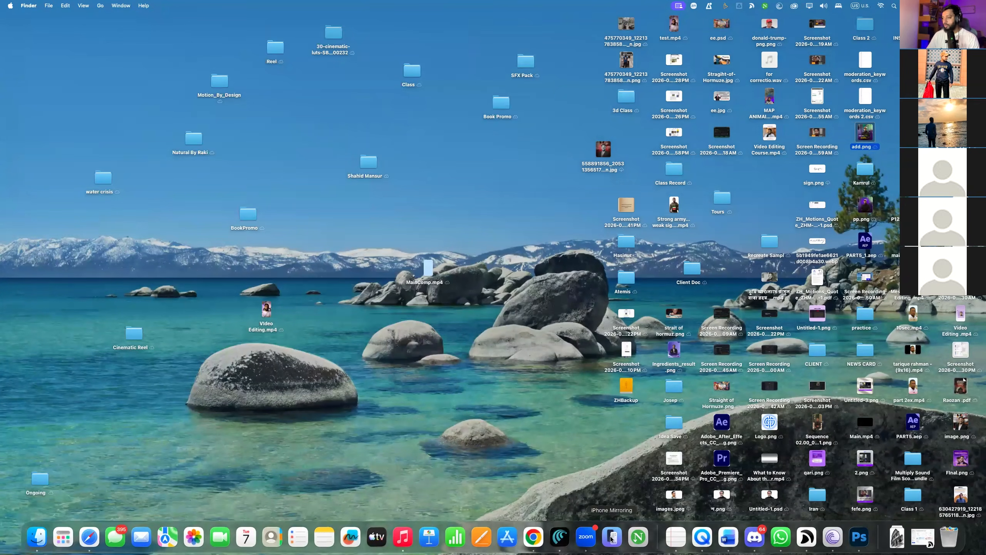